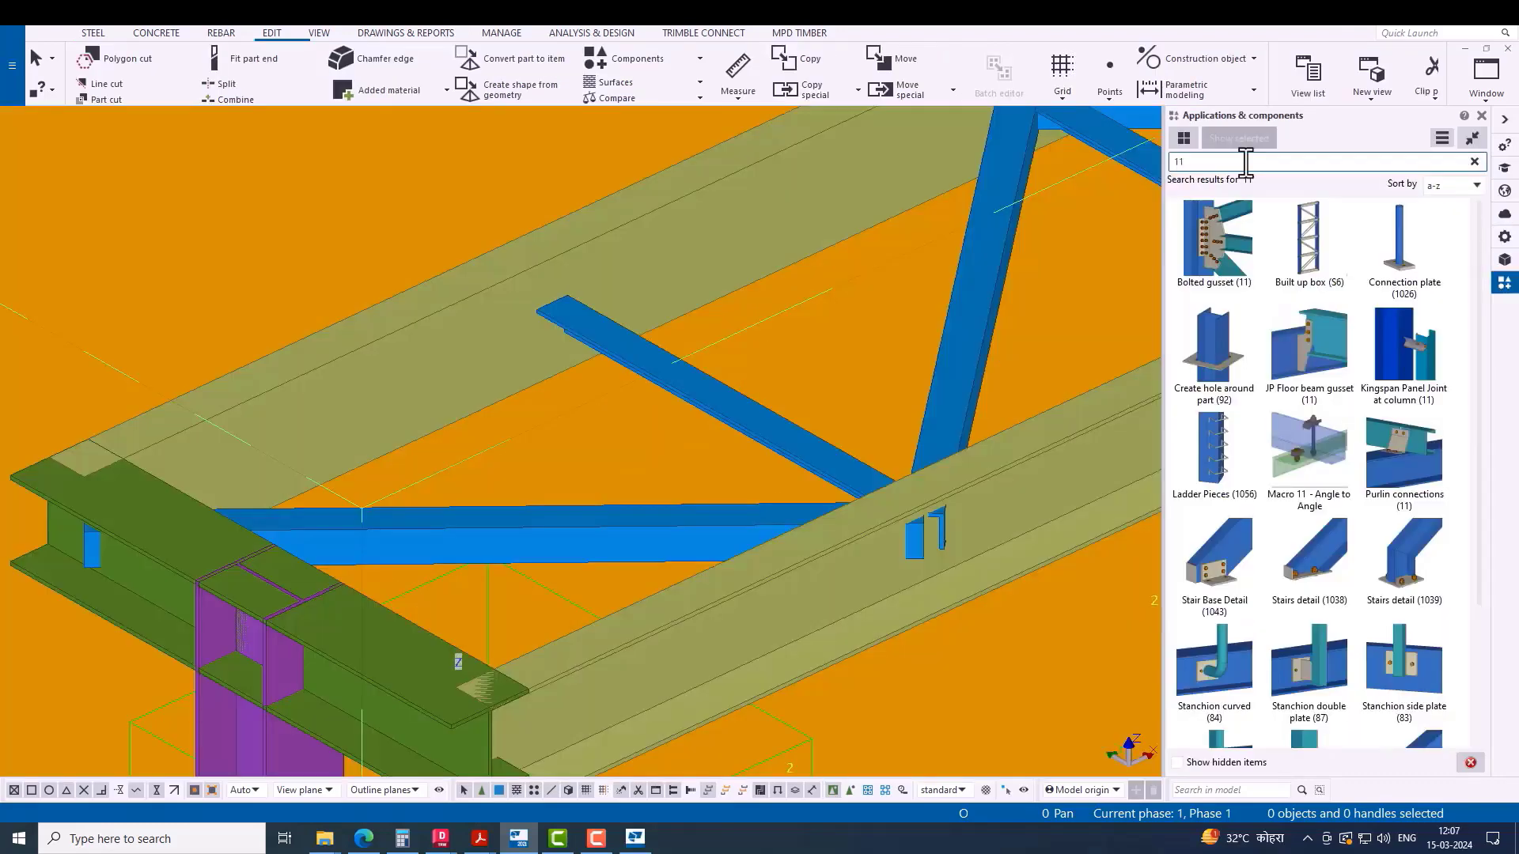
Step: Create a Bolted gusset (11) connection between the long rear beam and the free end of the short horizontal brace
{"action": "left_click", "coordinate": [1216, 237]}
{"action": "scroll", "coordinate": [710, 377], "scroll_direction": "up", "scroll_amount": 5}
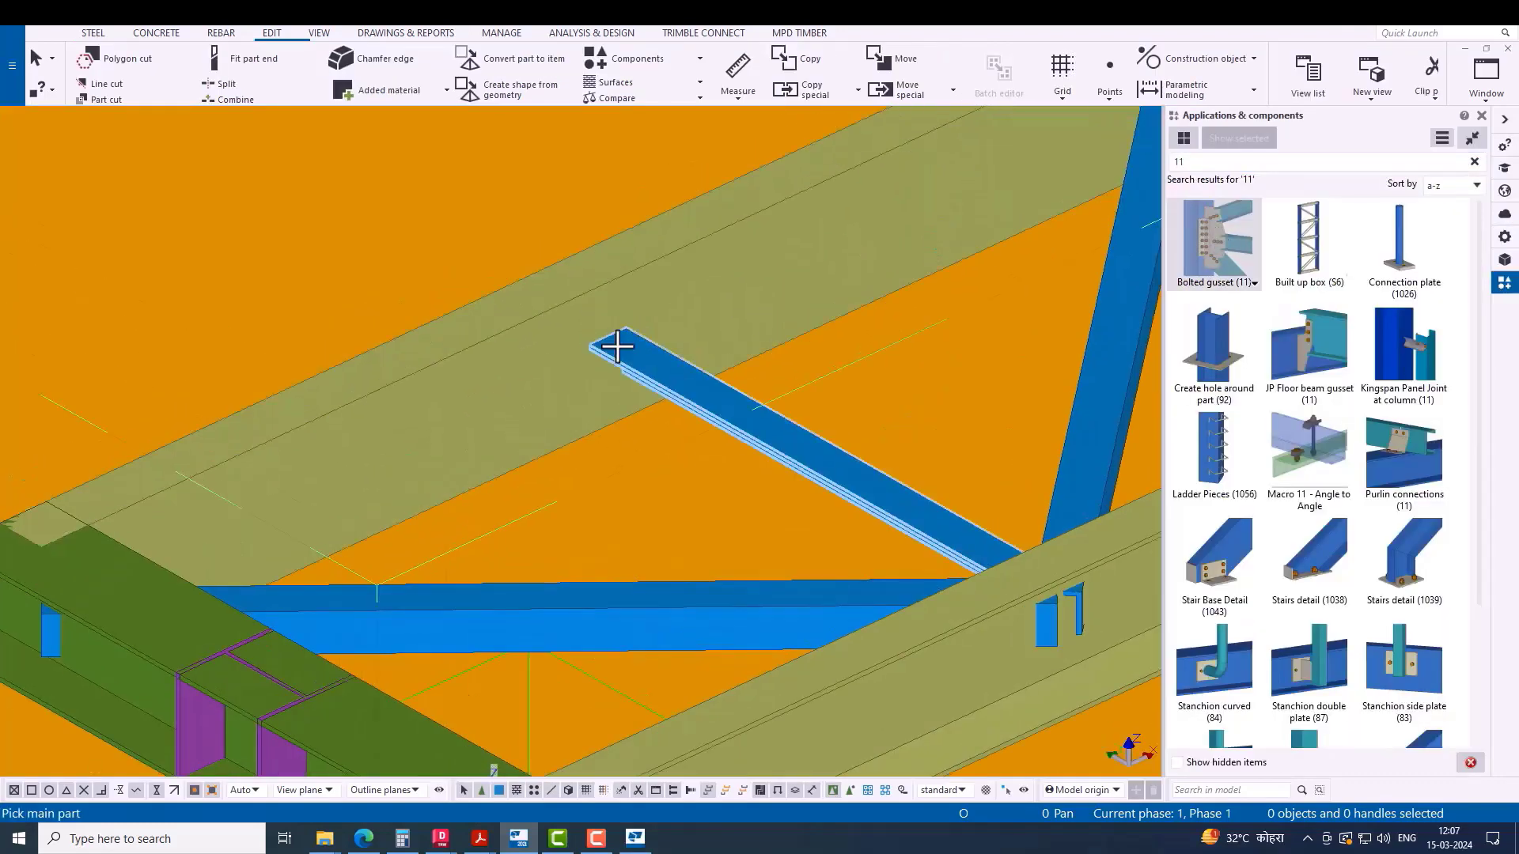
{"action": "left_click", "coordinate": [617, 301]}
{"action": "left_click", "coordinate": [630, 342]}
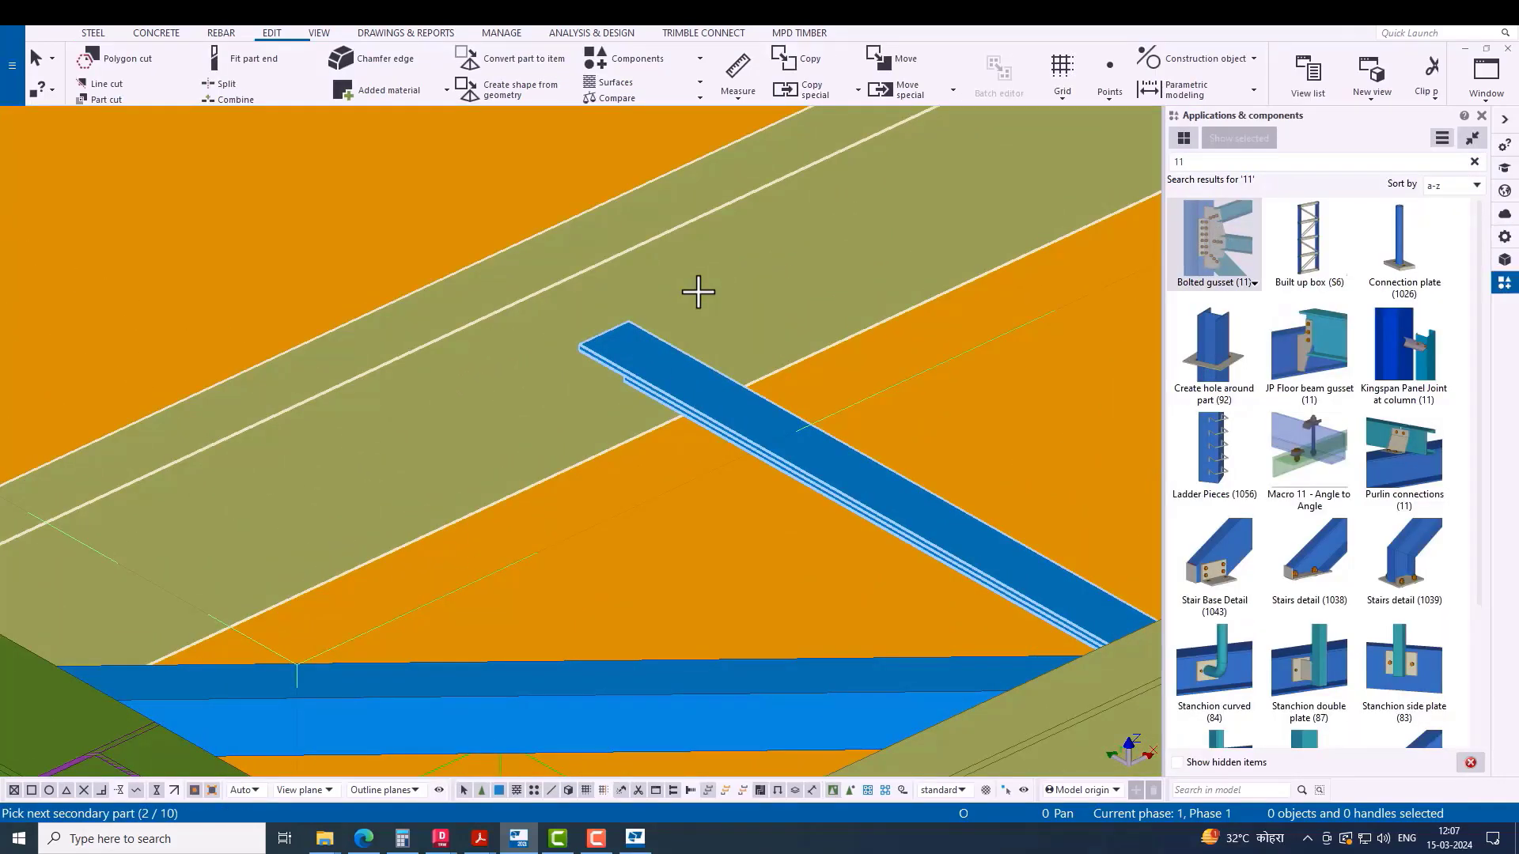
{"action": "middle_click", "coordinate": [693, 288]}
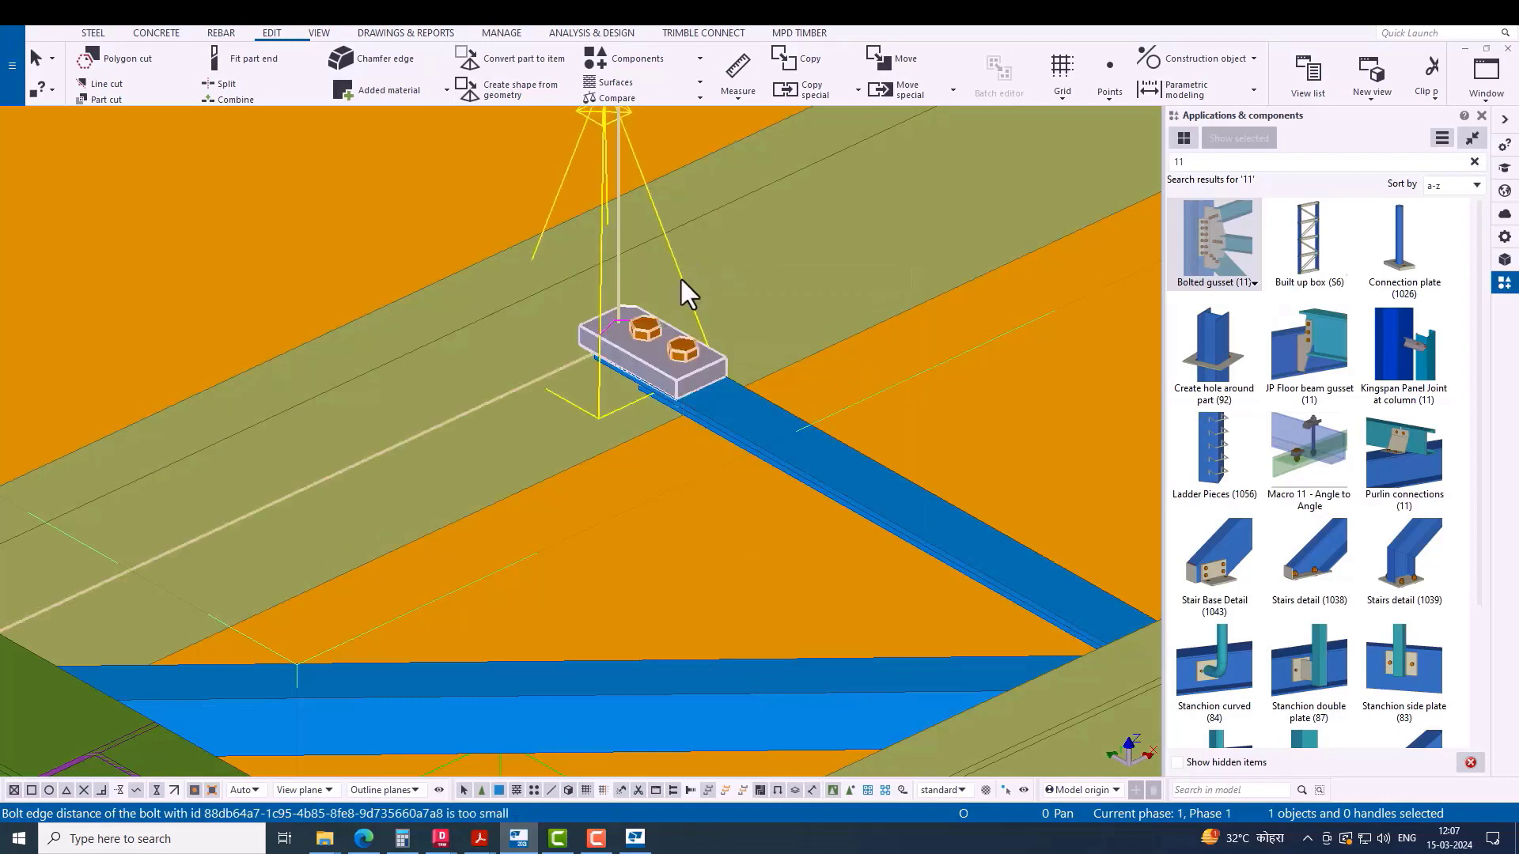
Step: Set the gusset plate thickness to 10 mm in the Bolted gusset (11) properties and update the connection
{"action": "left_click_drag", "start_coordinate": [1149, 147], "coordinate": [1104, 104]}
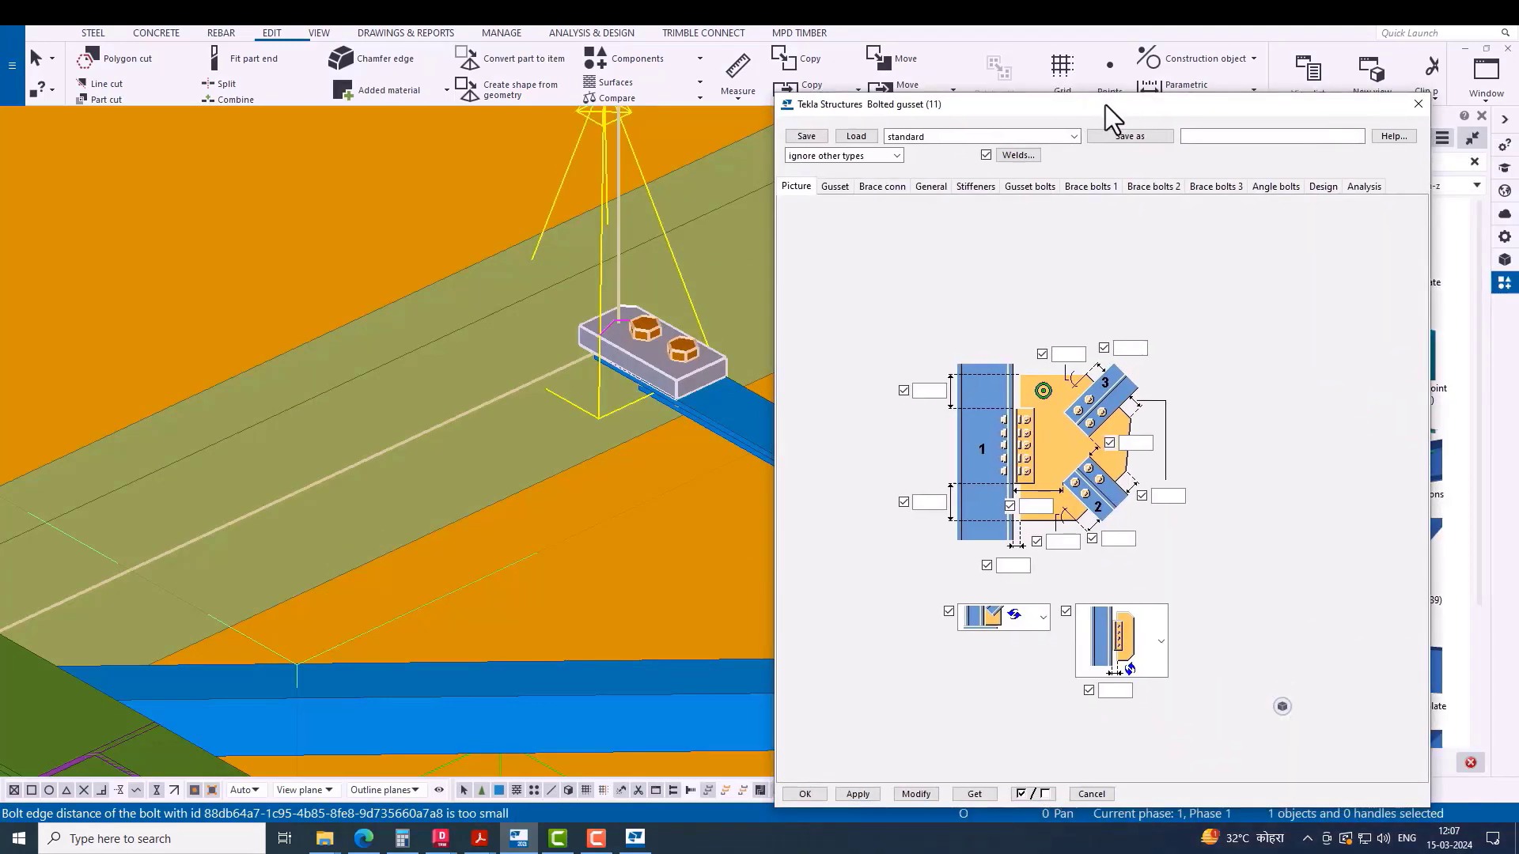
{"action": "left_click", "coordinate": [836, 185]}
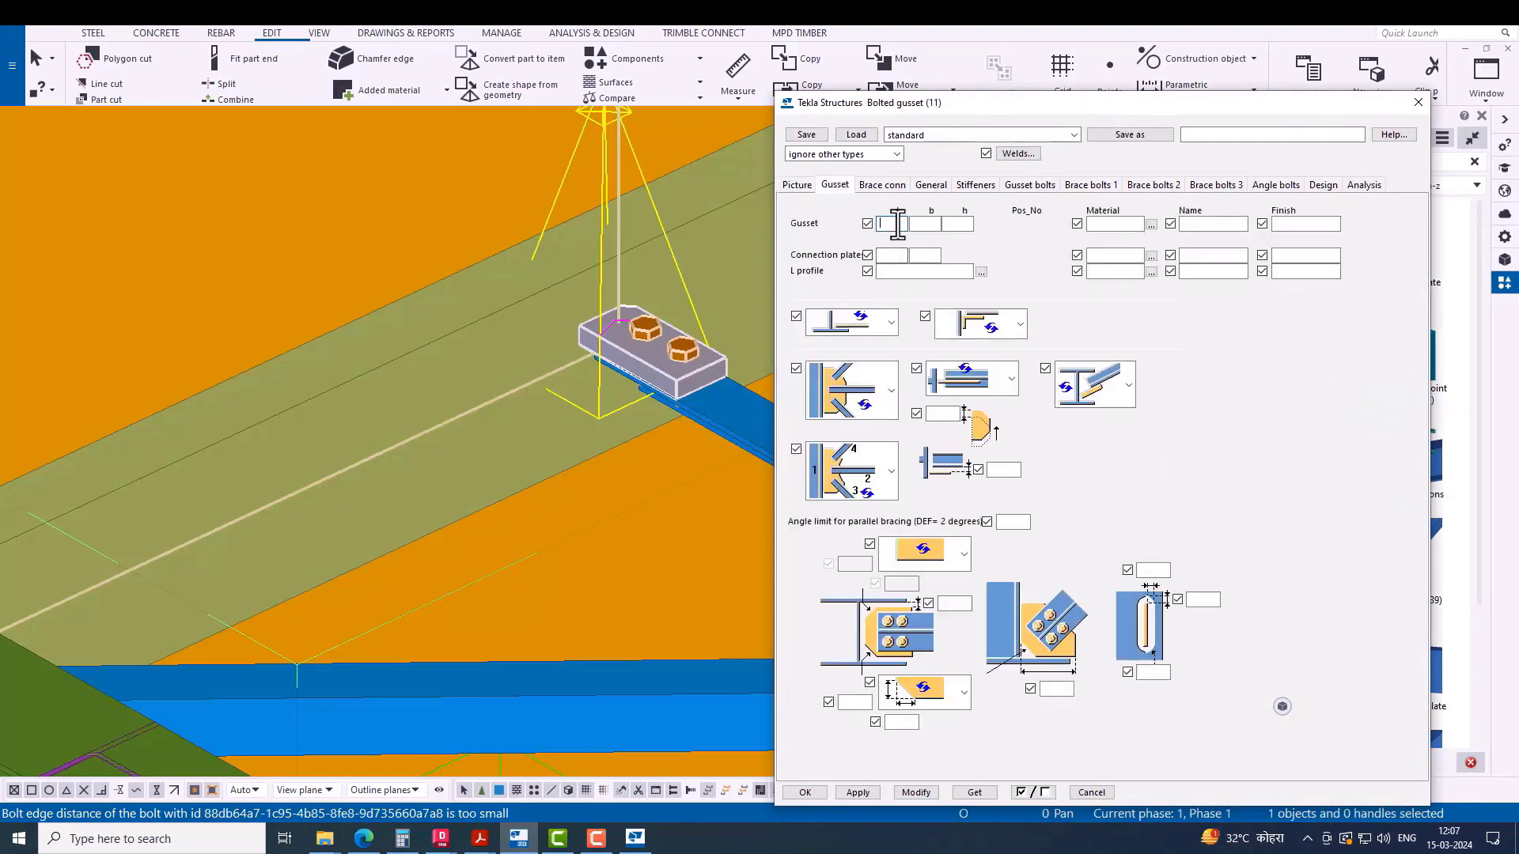
{"action": "left_click", "coordinate": [897, 223]}
{"action": "type", "text": "10"}
{"action": "key", "text": "Tab"}
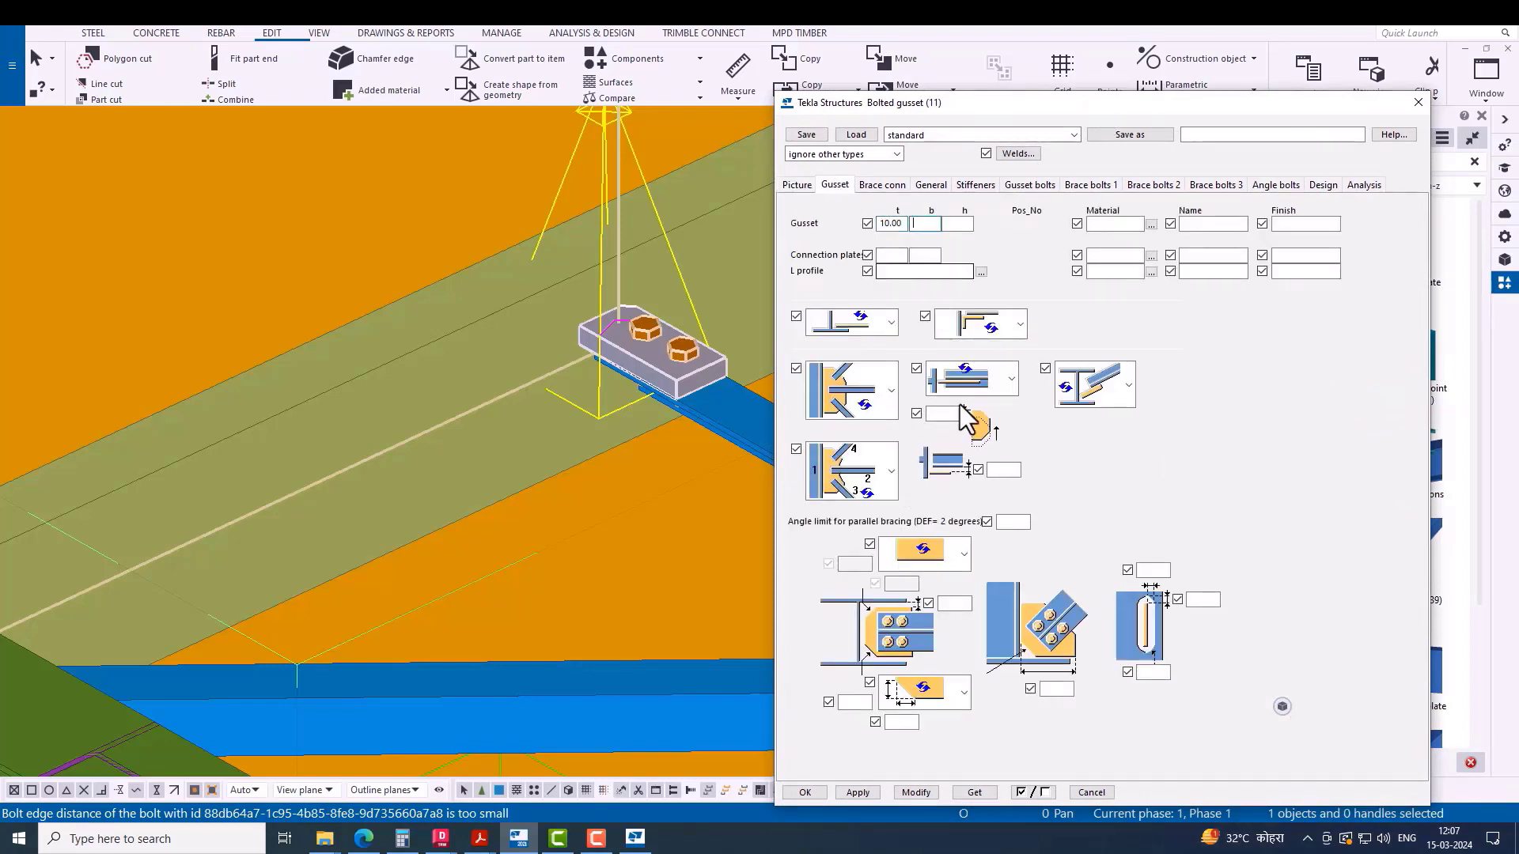
{"action": "left_click", "coordinate": [916, 792]}
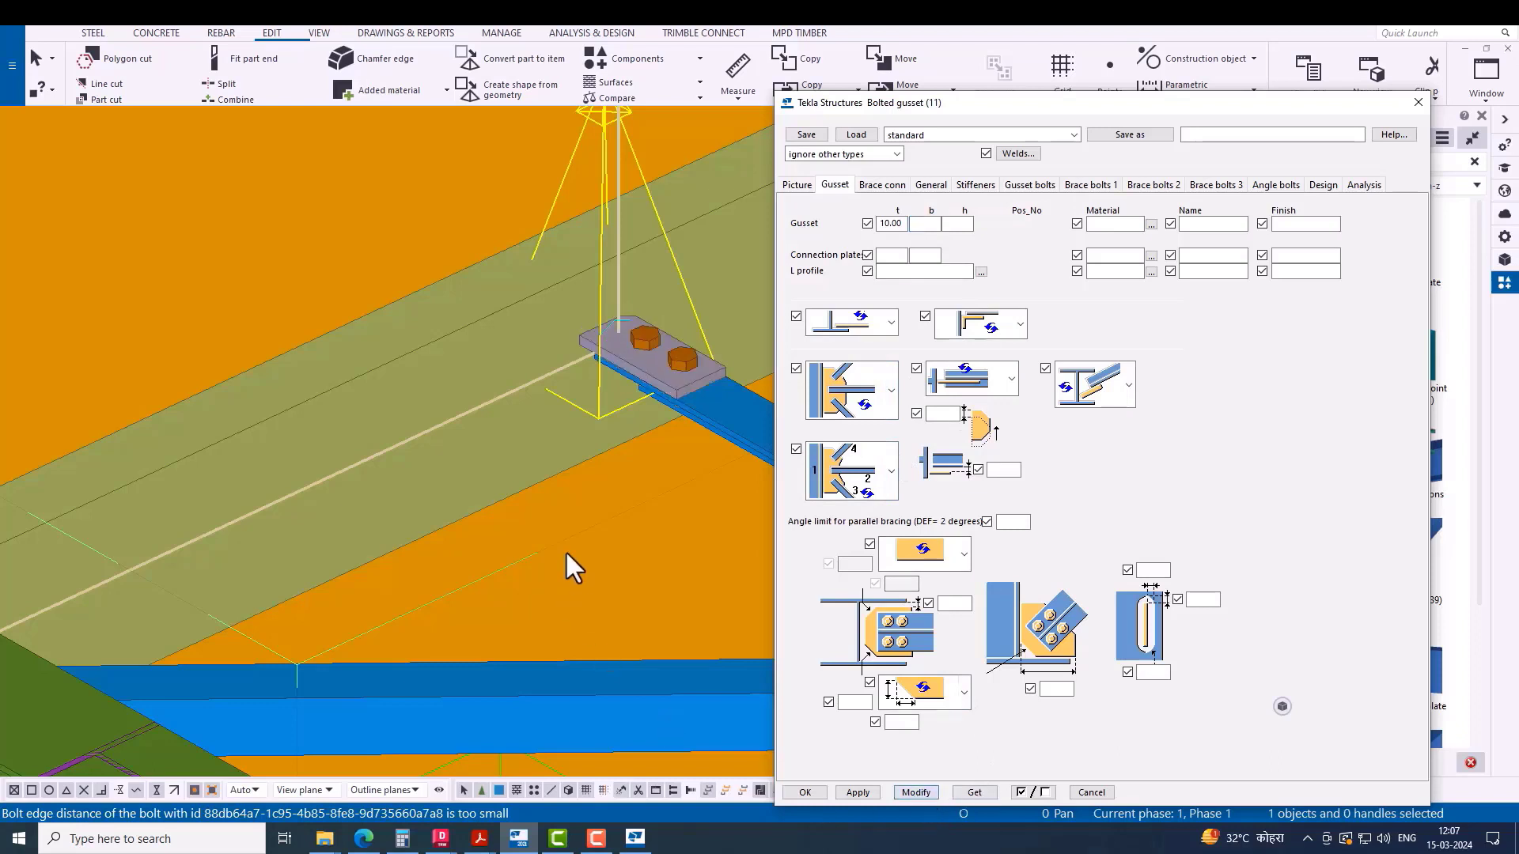
Step: Configure the first brace's bolts with size 16, bolt standard 4.6XOX and Site assembly
{"action": "left_click", "coordinate": [1083, 187]}
{"action": "left_click", "coordinate": [898, 212]}
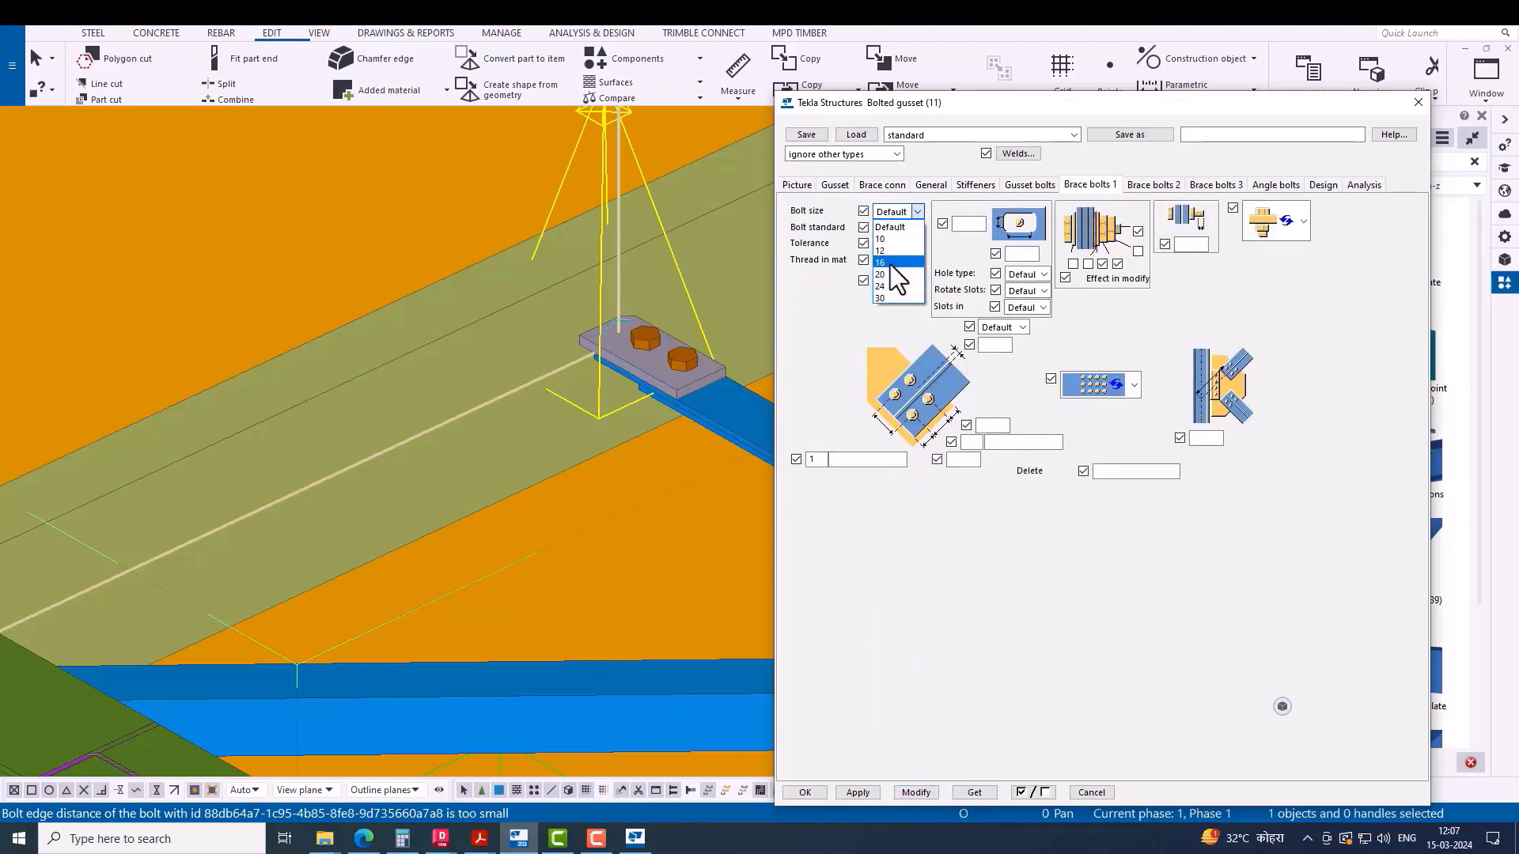
{"action": "left_click", "coordinate": [889, 263]}
{"action": "left_click", "coordinate": [901, 229]}
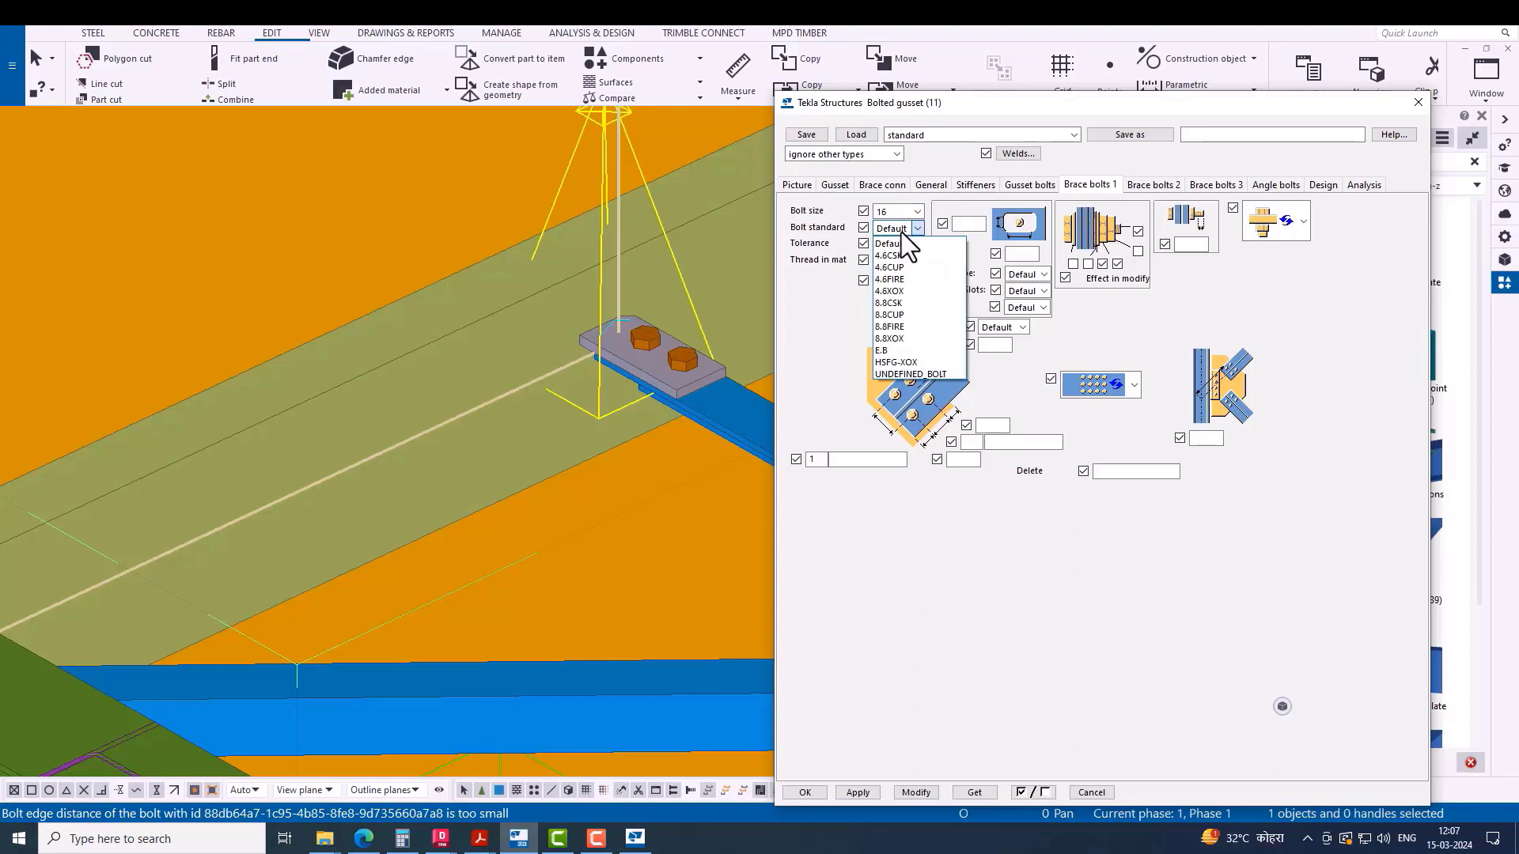
{"action": "left_click", "coordinate": [894, 292]}
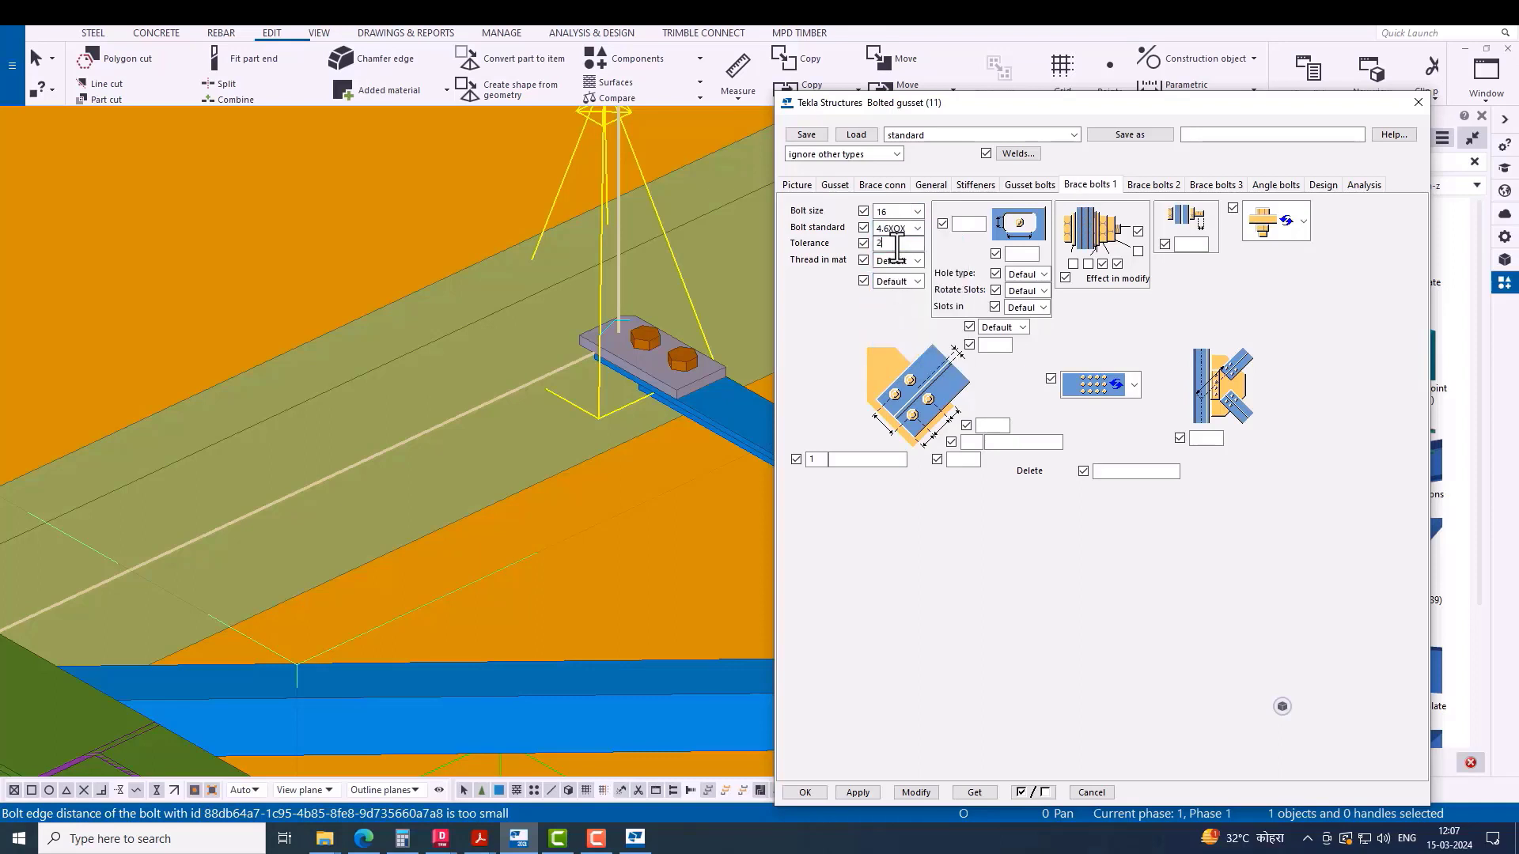
{"action": "left_click", "coordinate": [896, 308]}
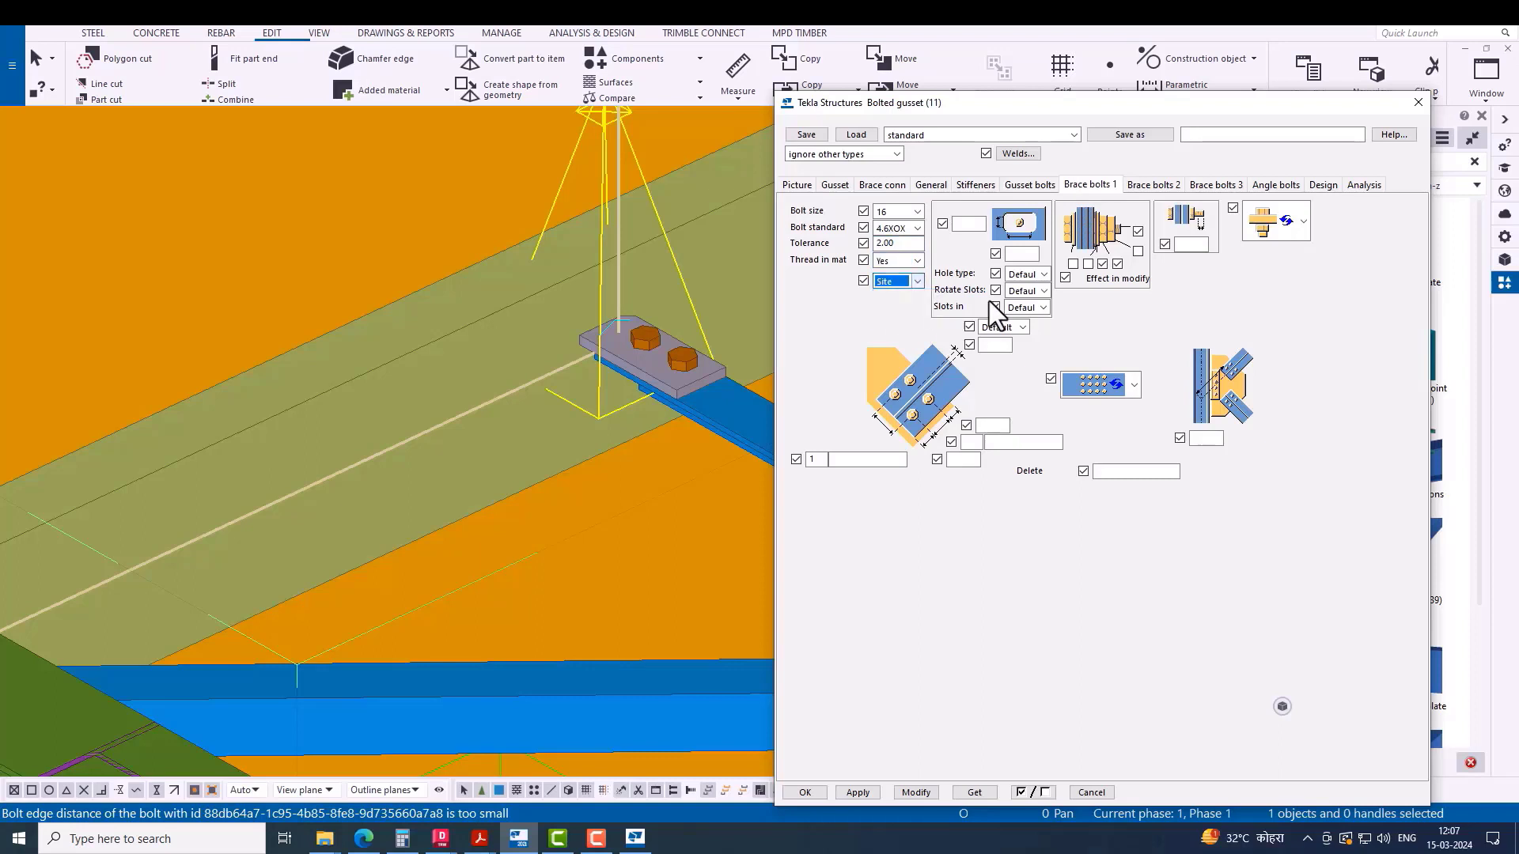
Step: Set the first brace's bolt row to 2 bolts at 60 mm spacing with 40 mm edge distances at both ends
{"action": "left_click", "coordinate": [989, 426]}
{"action": "type", "text": "30"}
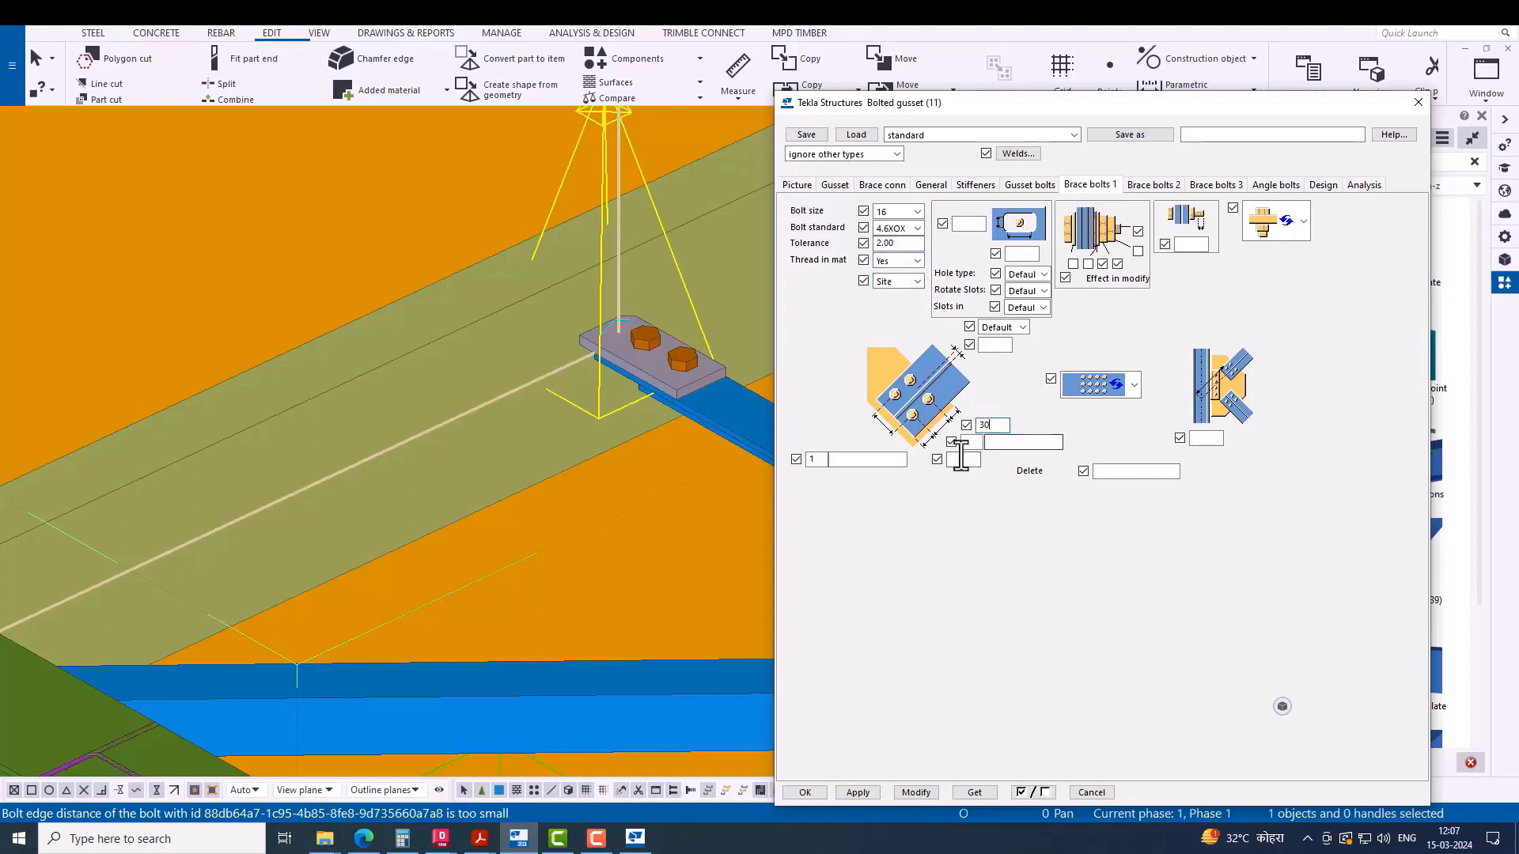
{"action": "left_click", "coordinate": [960, 457]}
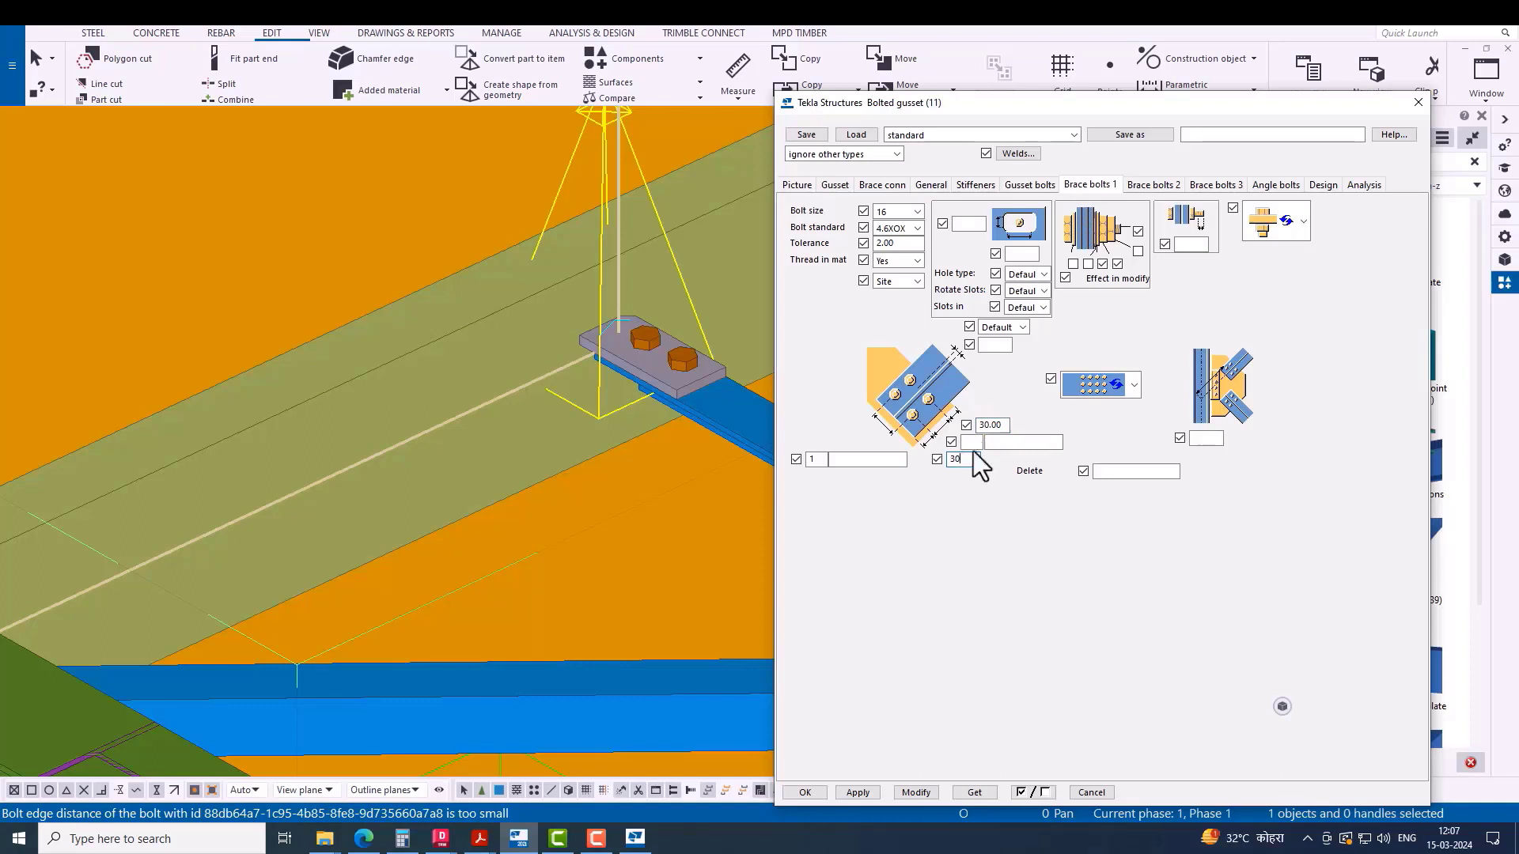
{"action": "type", "text": "30"}
{"action": "left_click", "coordinate": [975, 425]}
{"action": "left_click", "coordinate": [973, 462]}
{"action": "type", "text": "4"}
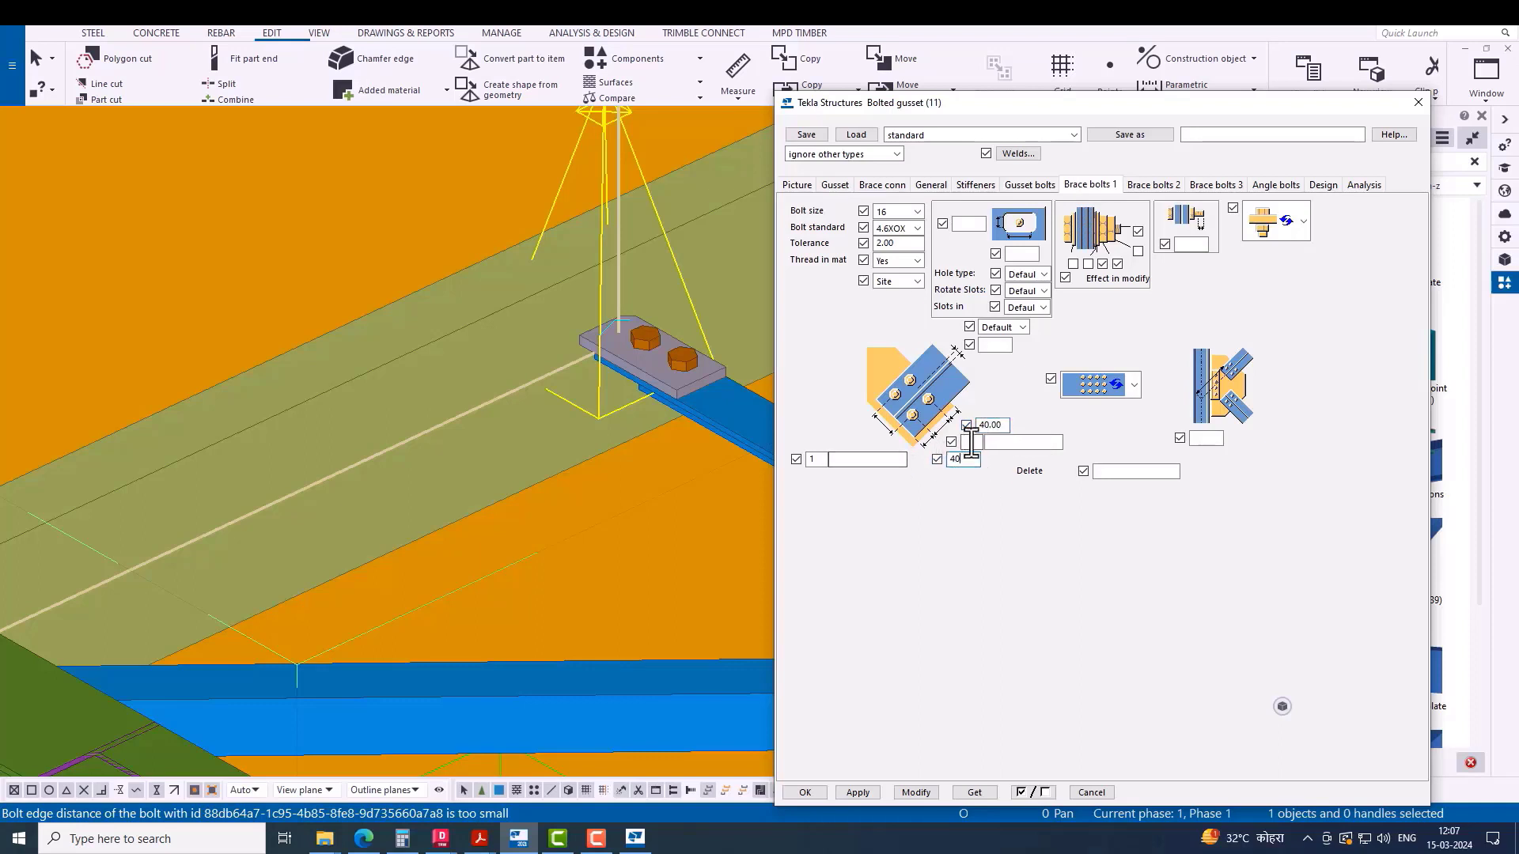
{"action": "type", "text": "2"}
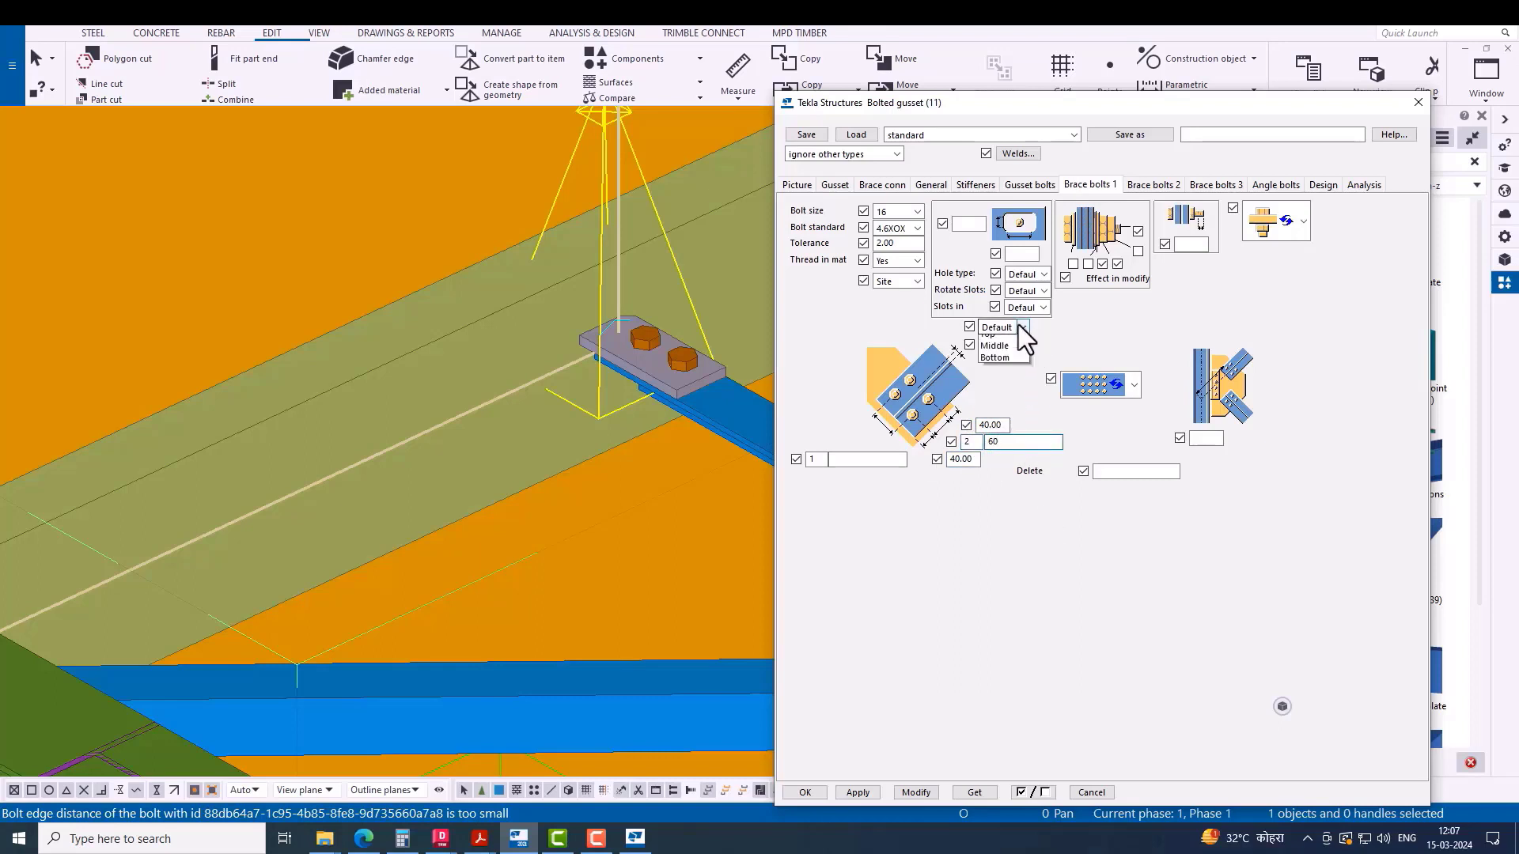
Step: Position the brace bolts 35 mm from the Top edge and update the connection
{"action": "left_click", "coordinate": [1008, 354]}
{"action": "left_click", "coordinate": [1004, 345]}
{"action": "type", "text": "3"}
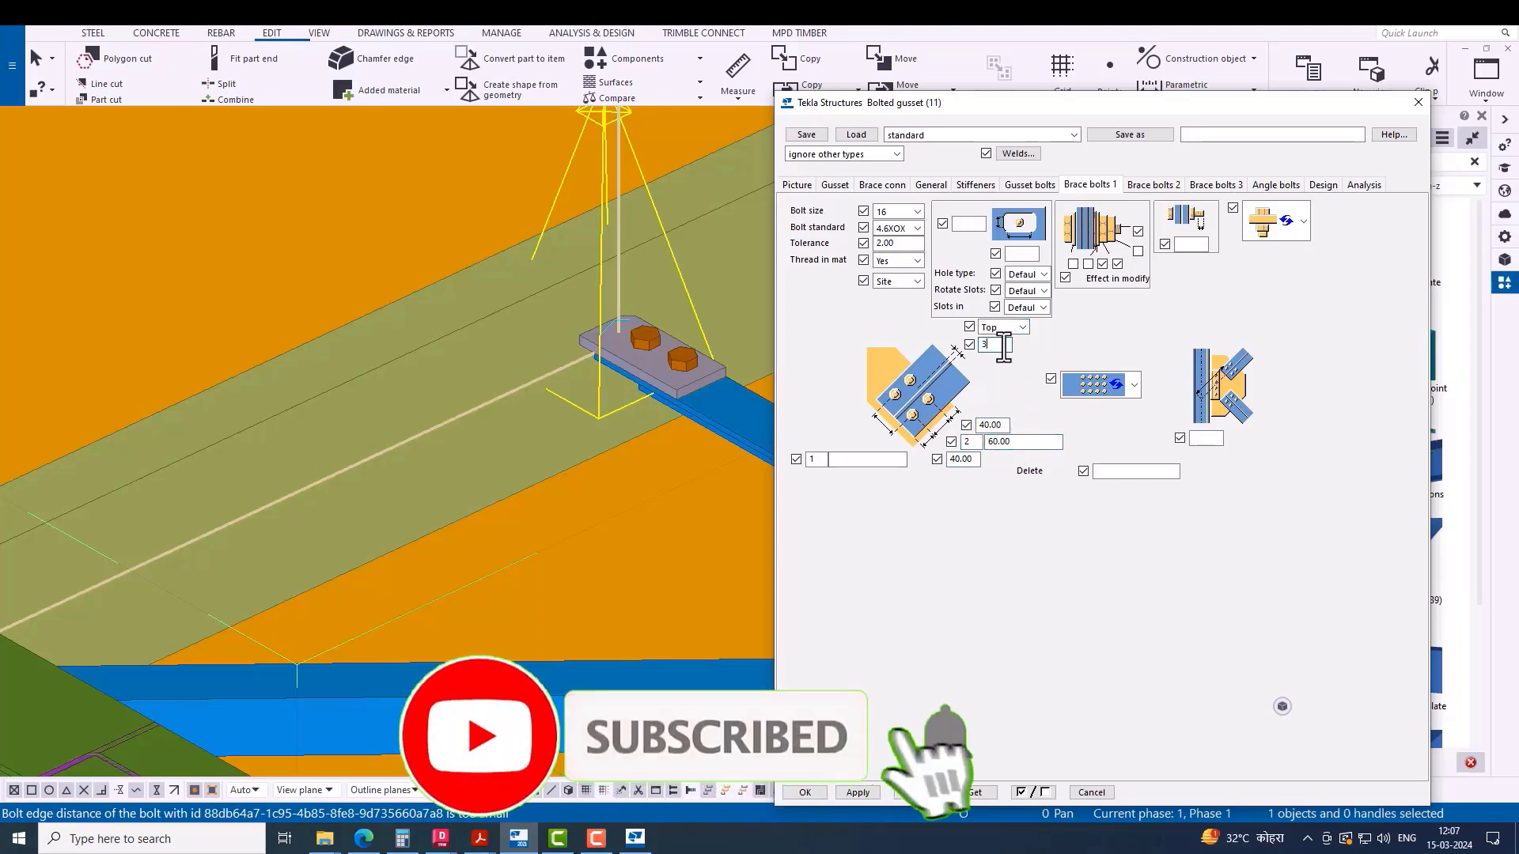
{"action": "type", "text": "5"}
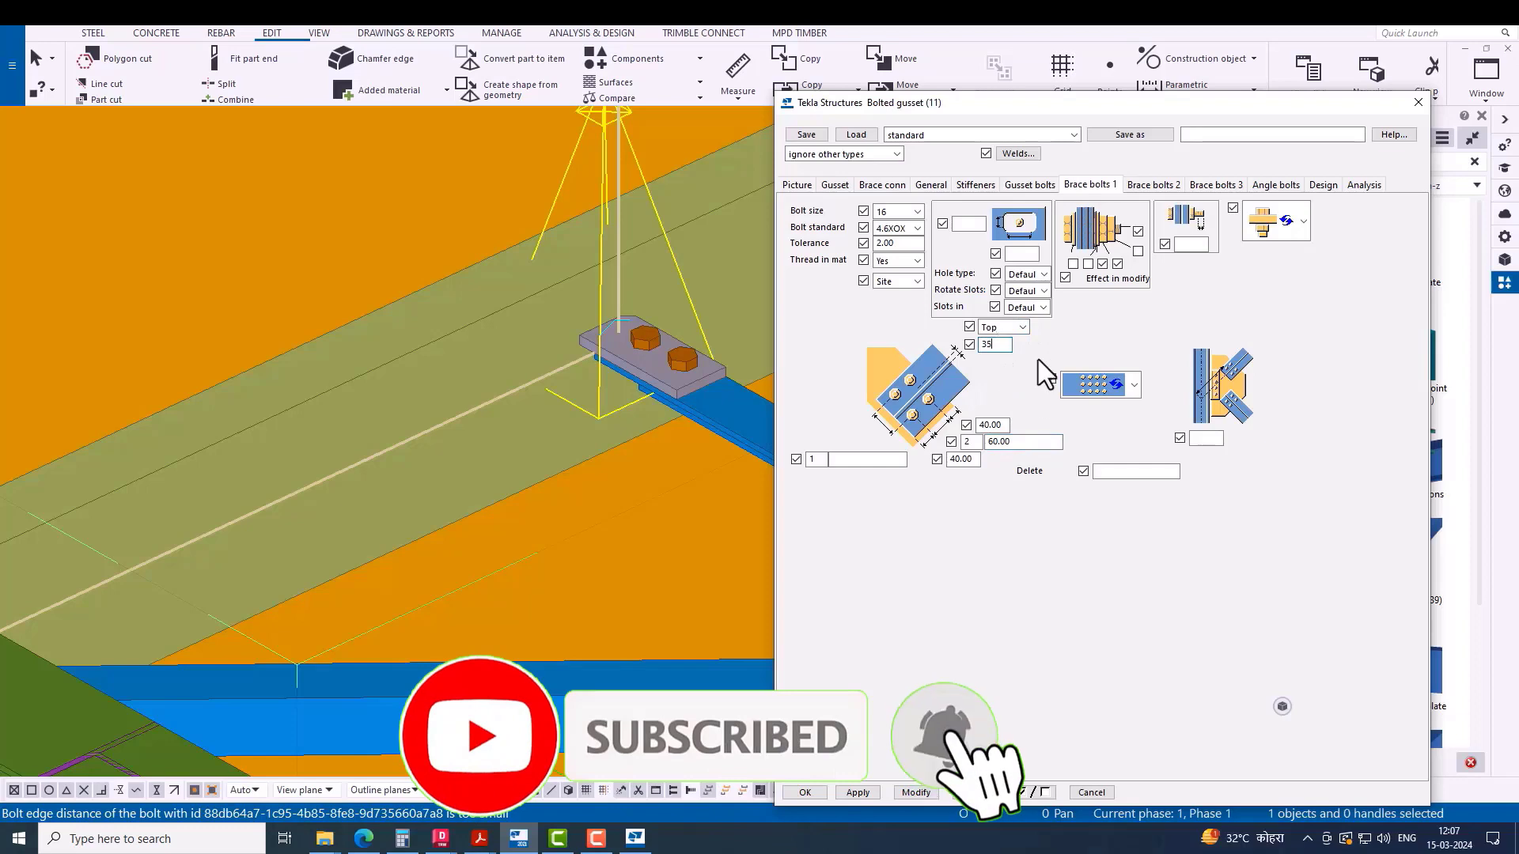
{"action": "left_click", "coordinate": [924, 794]}
{"action": "scroll", "coordinate": [606, 425], "scroll_direction": "up", "scroll_amount": 2}
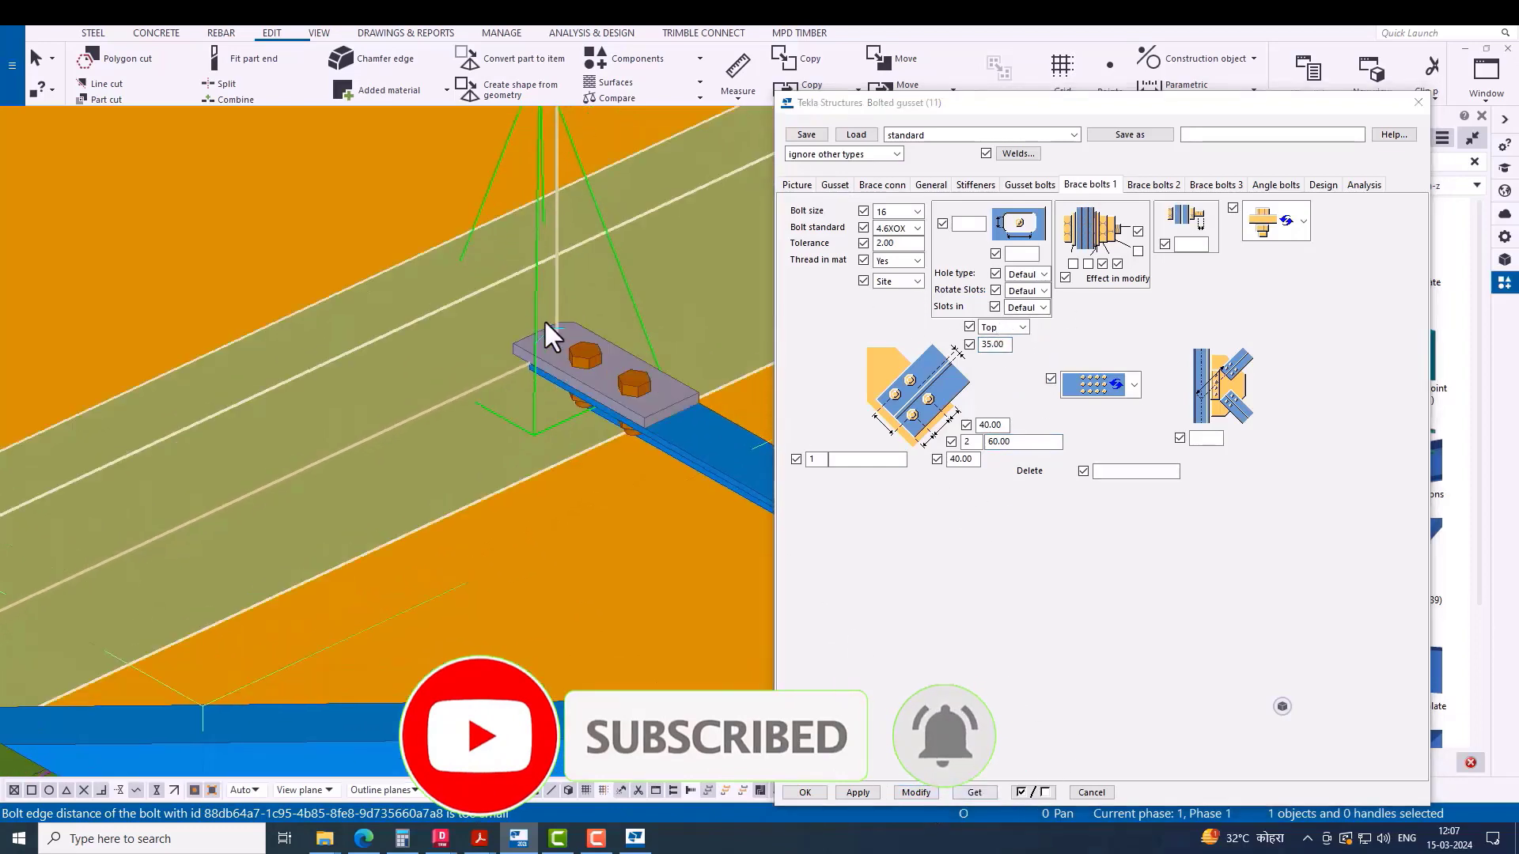
{"action": "scroll", "coordinate": [544, 319], "scroll_direction": "up", "scroll_amount": 3}
Step: Change the lower gusset corner shape to the plain, unchamfered option and update the connection
{"action": "left_click", "coordinate": [837, 187]}
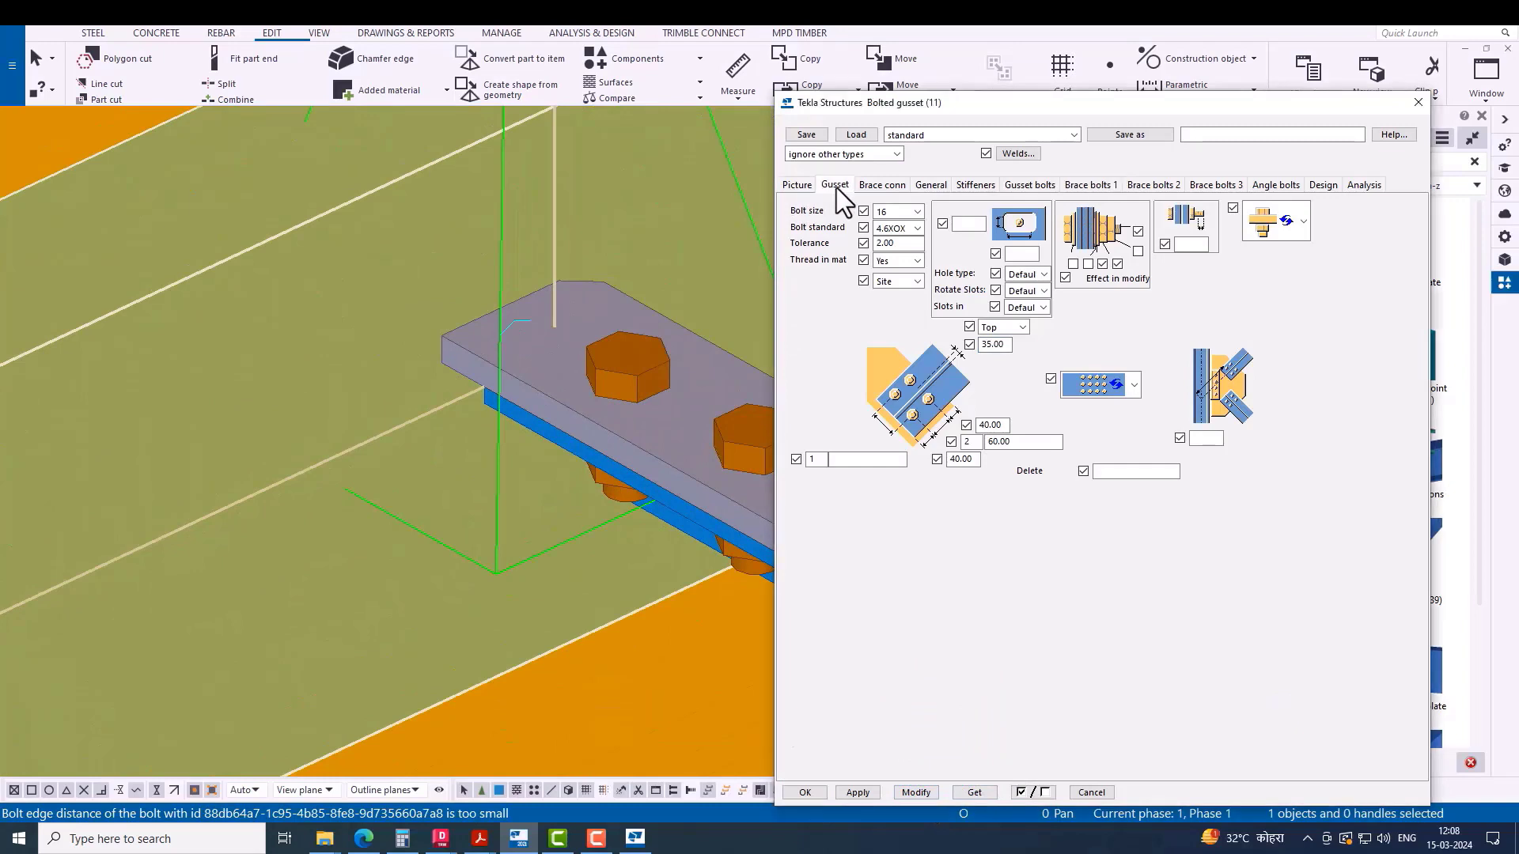
{"action": "left_click", "coordinate": [934, 692]}
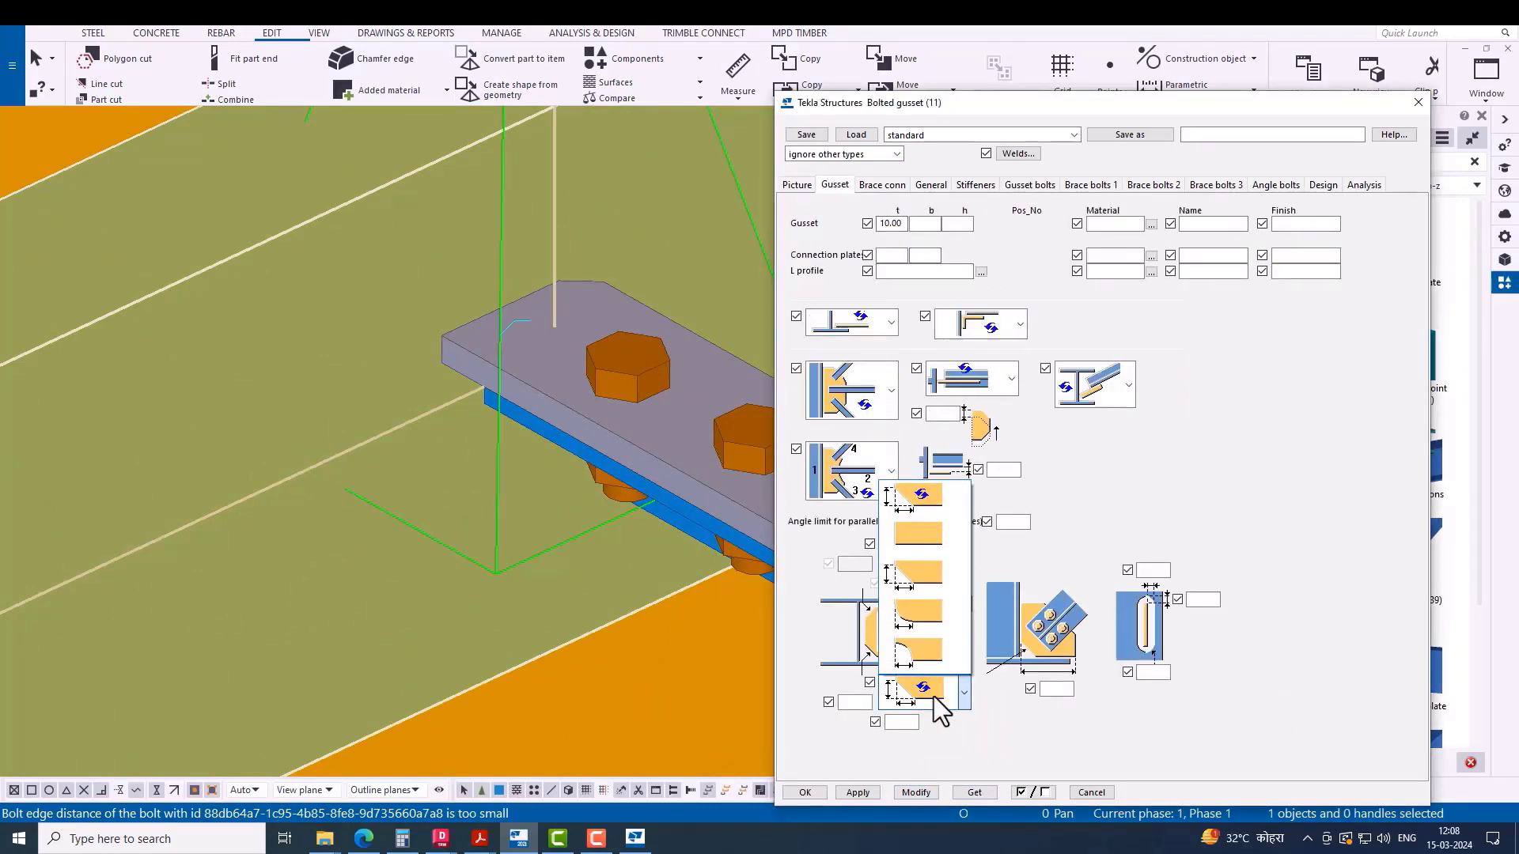
{"action": "left_click", "coordinate": [927, 532]}
{"action": "left_click", "coordinate": [916, 792]}
{"action": "scroll", "coordinate": [601, 282], "scroll_direction": "up", "scroll_amount": 5}
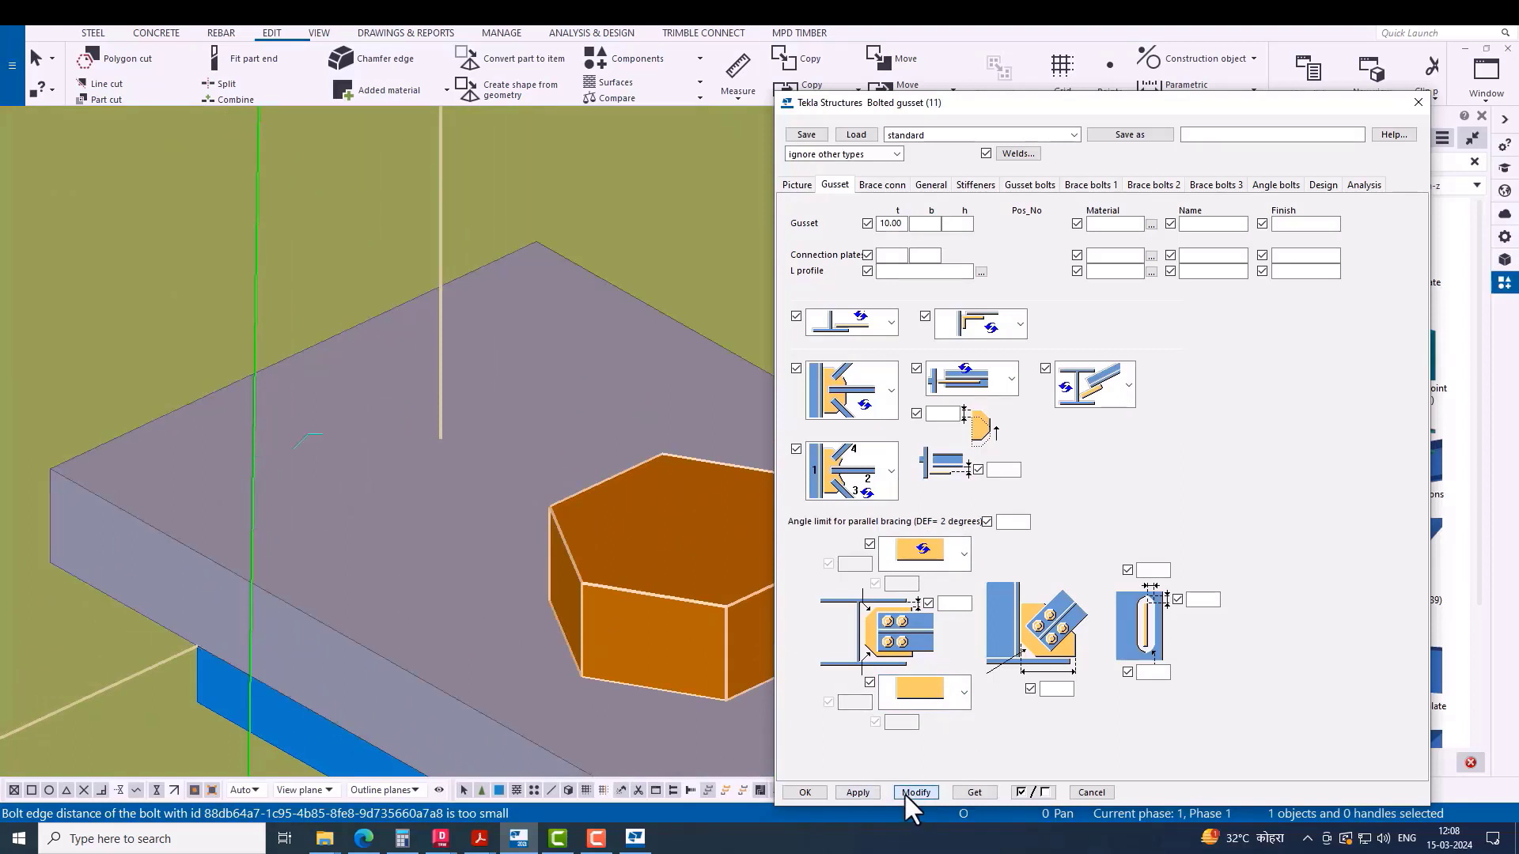
{"action": "scroll", "coordinate": [395, 293], "scroll_direction": "down", "scroll_amount": 5}
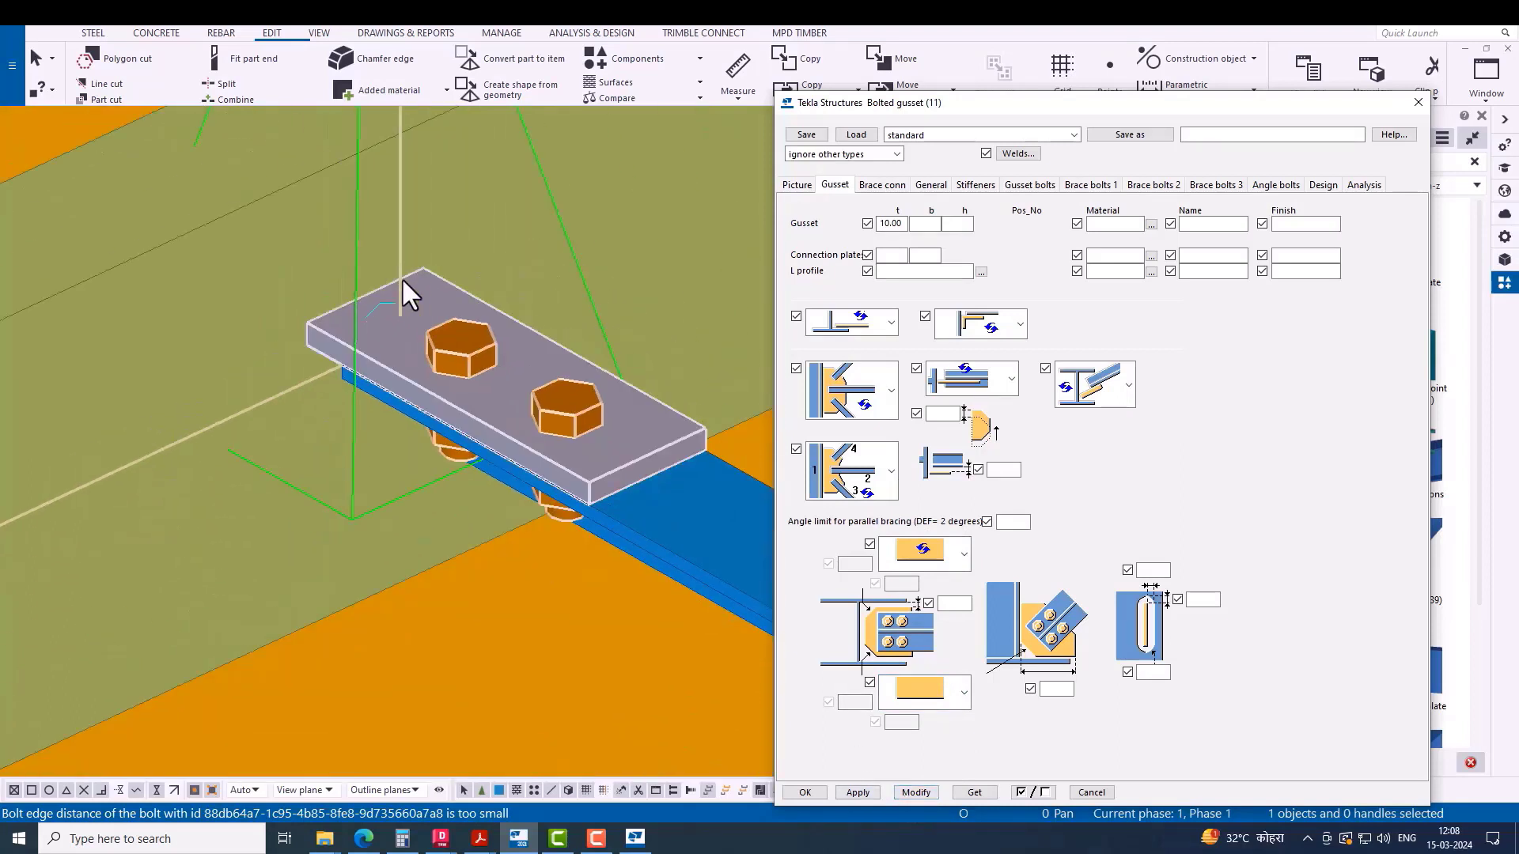
Step: Set the gusset edge angles at both braces to 30 degrees and update the connection
{"action": "left_click", "coordinate": [797, 186]}
{"action": "left_click", "coordinate": [1068, 542]}
{"action": "type", "text": "3"}
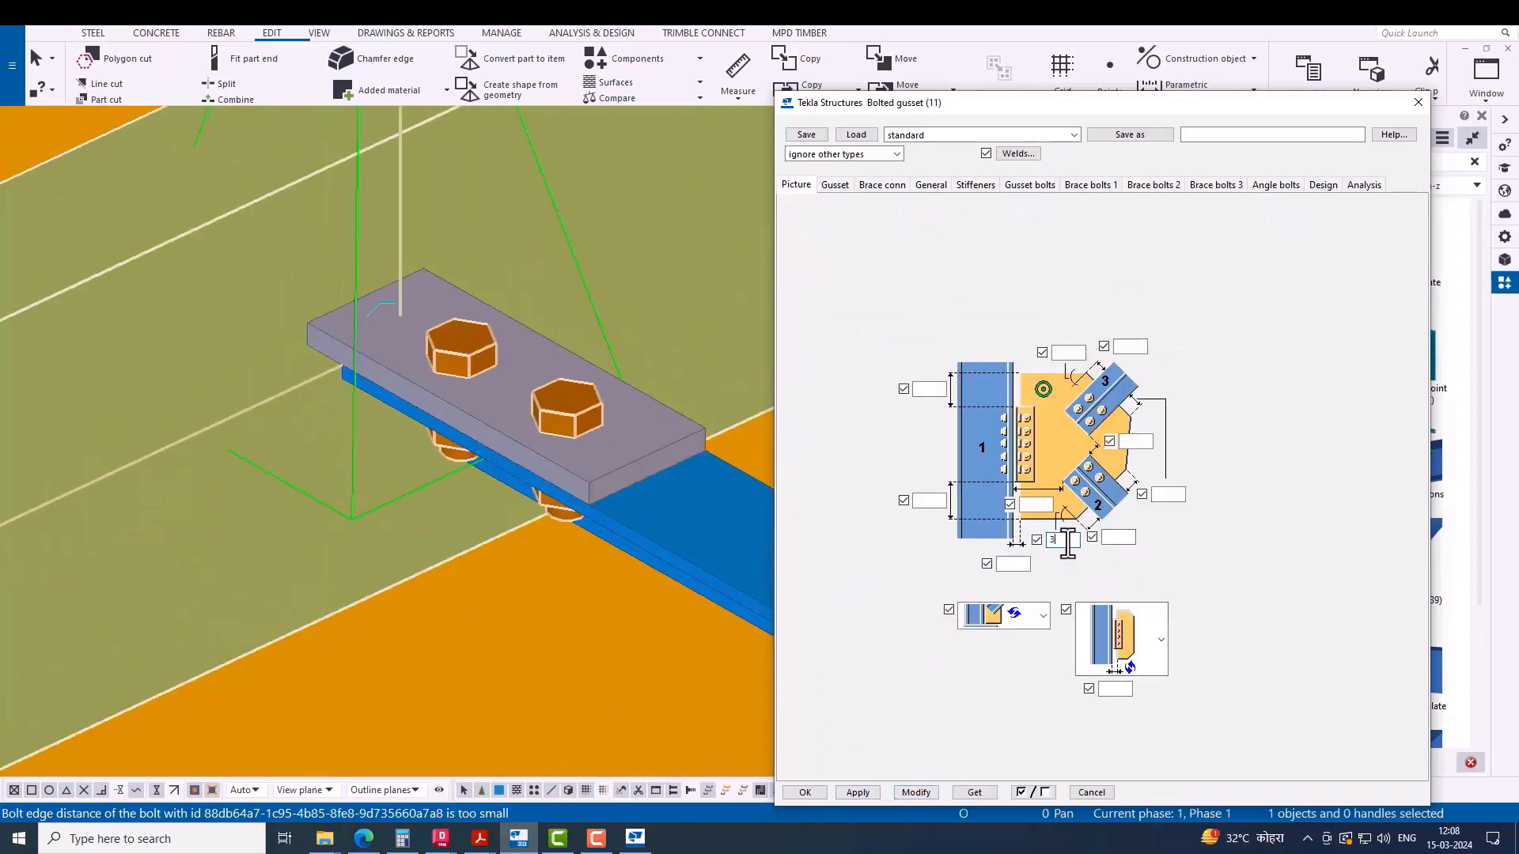
{"action": "type", "text": "0"}
{"action": "left_click", "coordinate": [1064, 358]}
{"action": "left_click", "coordinate": [916, 791]}
{"action": "scroll", "coordinate": [364, 334], "scroll_direction": "down", "scroll_amount": 3}
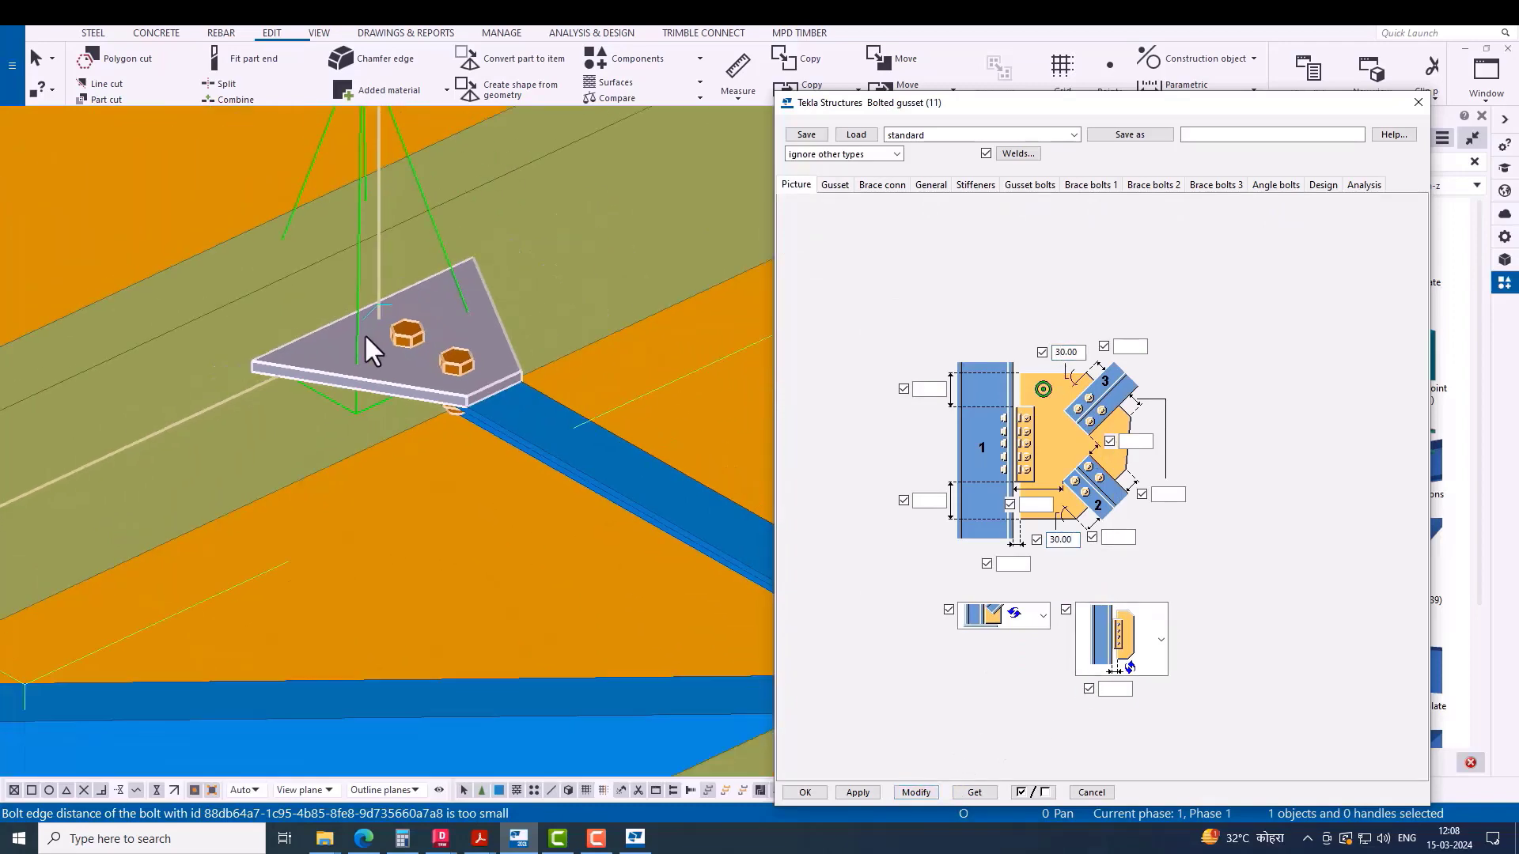
{"action": "scroll", "coordinate": [552, 419], "scroll_direction": "up", "scroll_amount": 3}
{"action": "scroll", "coordinate": [552, 419], "scroll_direction": "down", "scroll_amount": 2}
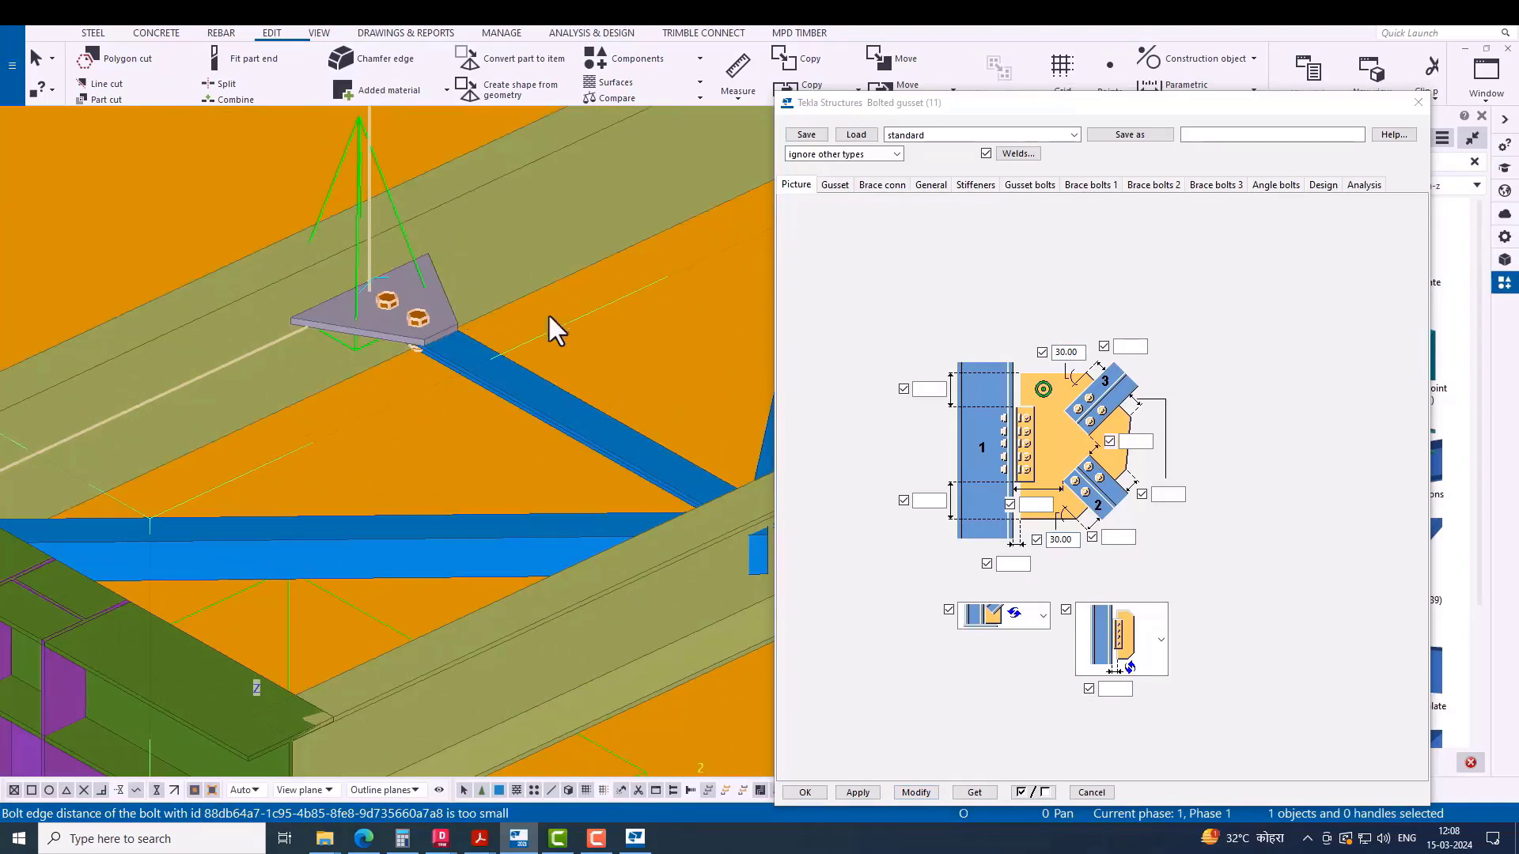
Step: Set the gusset edge angles at both braces to 20 degrees and update the connection
{"action": "left_click_drag", "start_coordinate": [1073, 542], "coordinate": [1019, 542]}
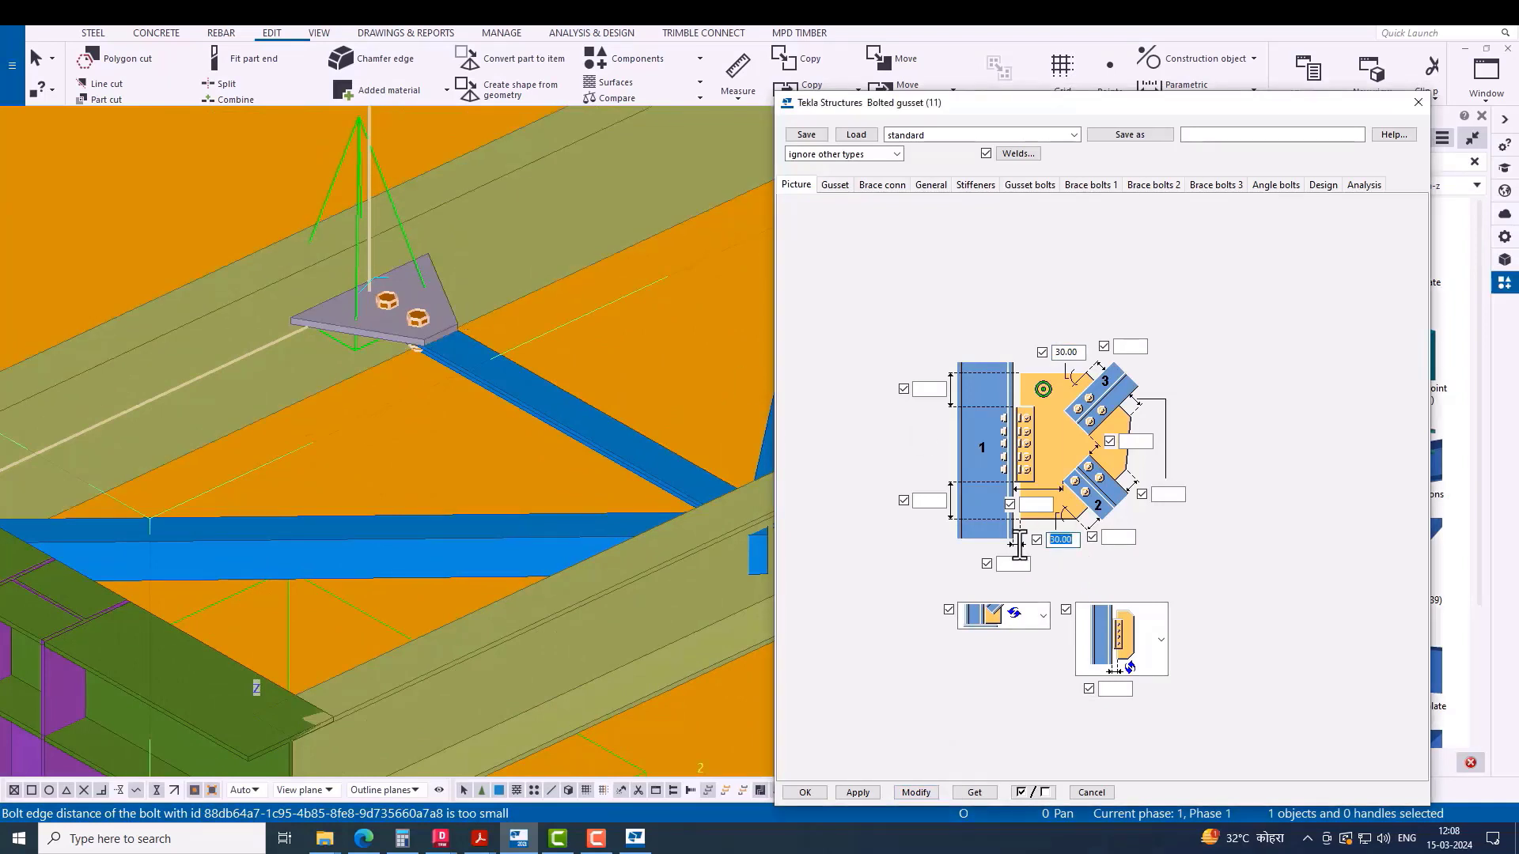
{"action": "left_click_drag", "start_coordinate": [1081, 353], "coordinate": [998, 368]}
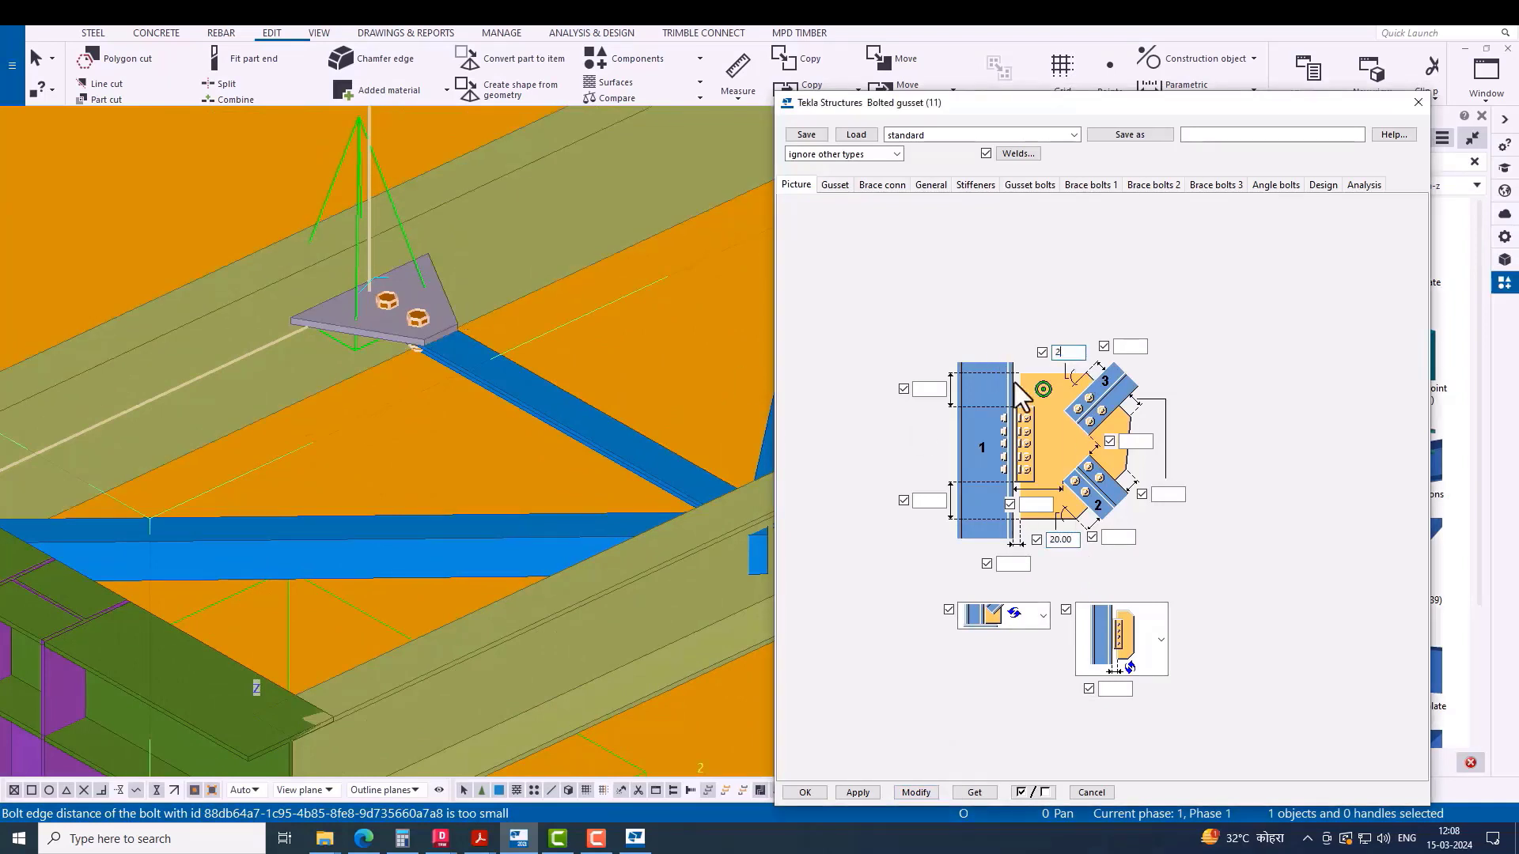
{"action": "scroll", "coordinate": [380, 265], "scroll_direction": "up", "scroll_amount": 3}
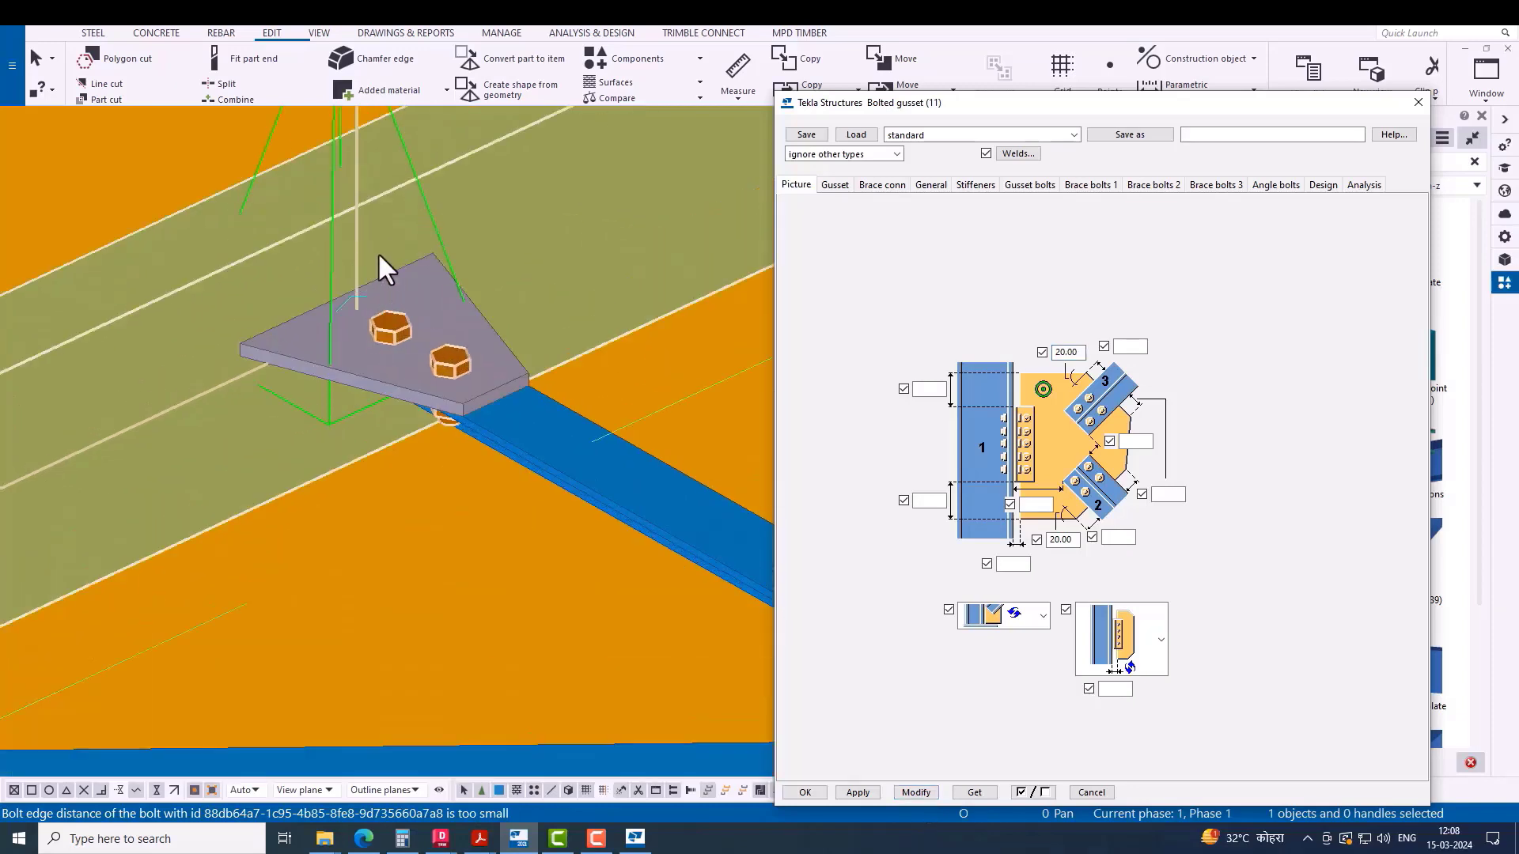
{"action": "scroll", "coordinate": [389, 336], "scroll_direction": "down", "scroll_amount": 5}
Step: Examine the gusset plate and its bolts up close where the brace meets the beam
{"action": "left_click", "coordinate": [396, 370]}
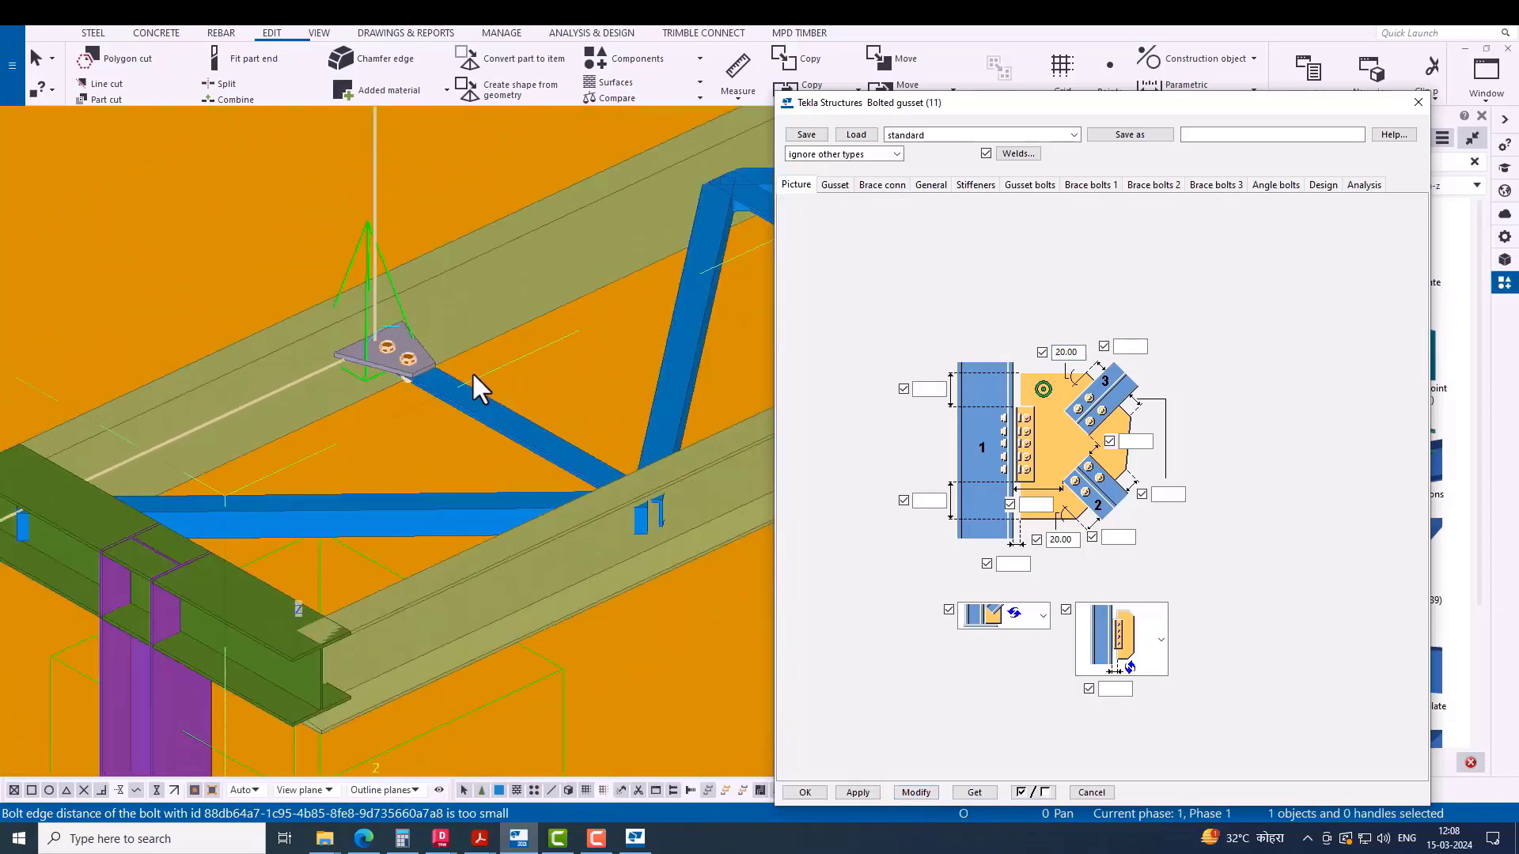
{"action": "key", "text": "v"}
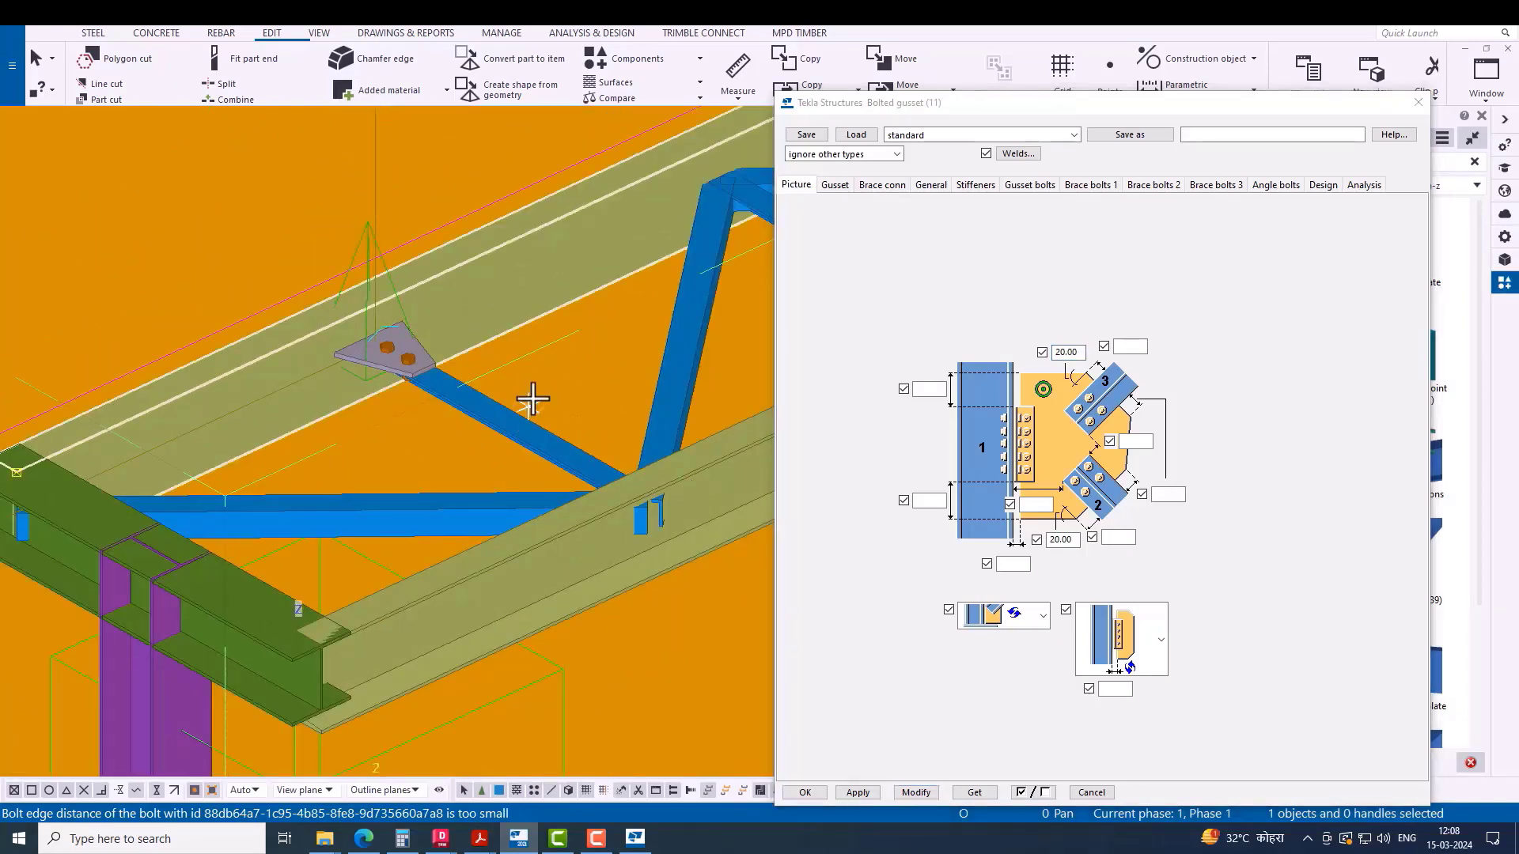
{"action": "left_click", "coordinate": [558, 378]}
{"action": "scroll", "coordinate": [552, 499], "scroll_direction": "down", "scroll_amount": 2}
{"action": "middle_click_drag", "start_coordinate": [566, 519], "coordinate": [486, 558], "text": "ctrl"}
{"action": "middle_click_drag", "start_coordinate": [430, 735], "coordinate": [427, 295]}
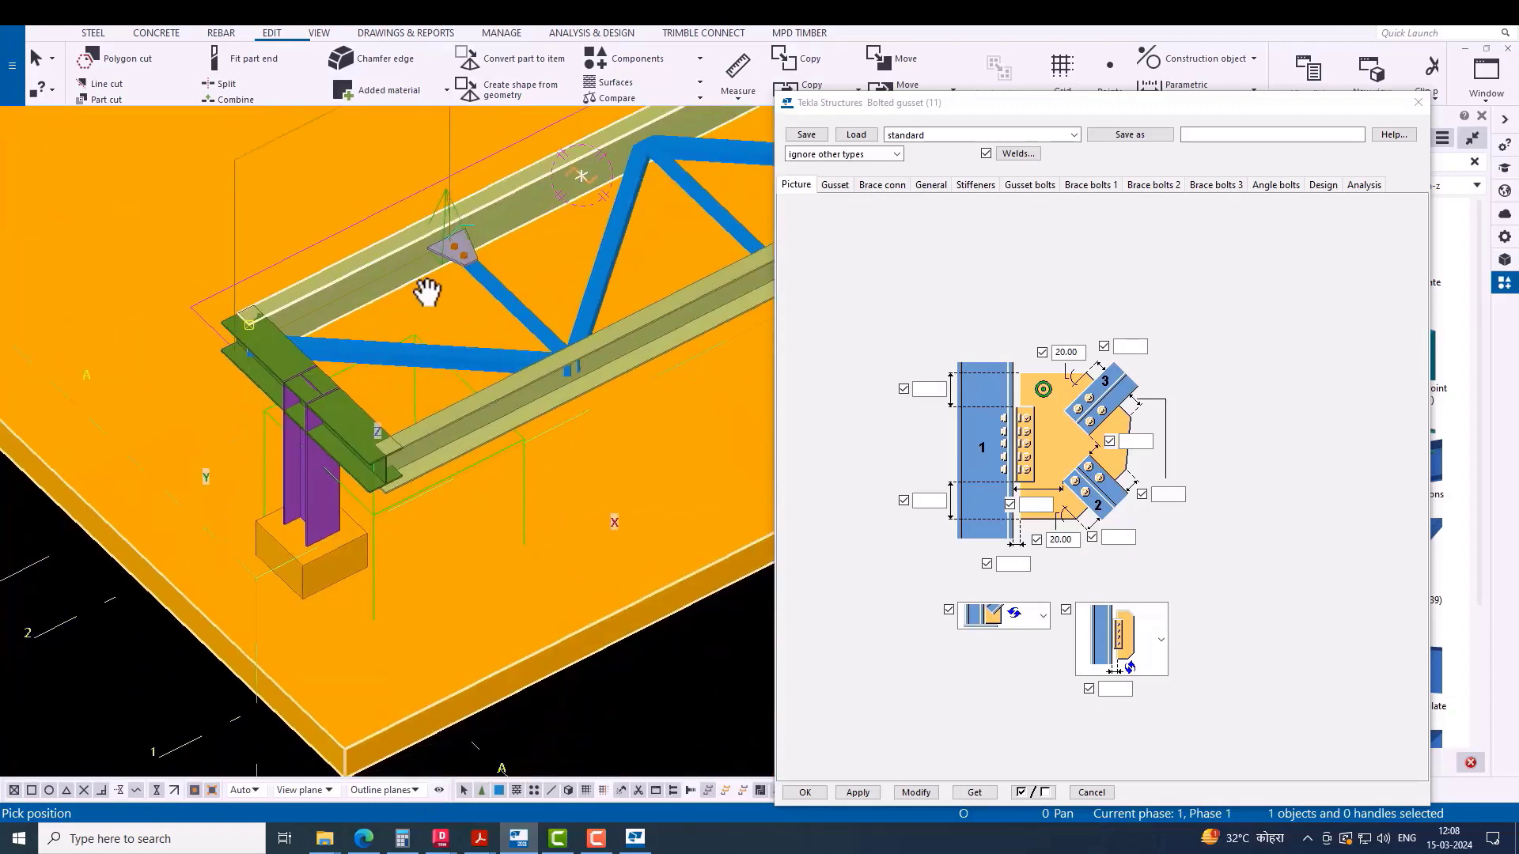
{"action": "scroll", "coordinate": [474, 241], "scroll_direction": "up", "scroll_amount": 4}
{"action": "middle_click_drag", "start_coordinate": [479, 236], "coordinate": [543, 180]}
{"action": "scroll", "coordinate": [445, 278], "scroll_direction": "up", "scroll_amount": 2}
{"action": "middle_click_drag", "start_coordinate": [441, 280], "coordinate": [419, 295]}
{"action": "scroll", "coordinate": [418, 294], "scroll_direction": "up", "scroll_amount": 2}
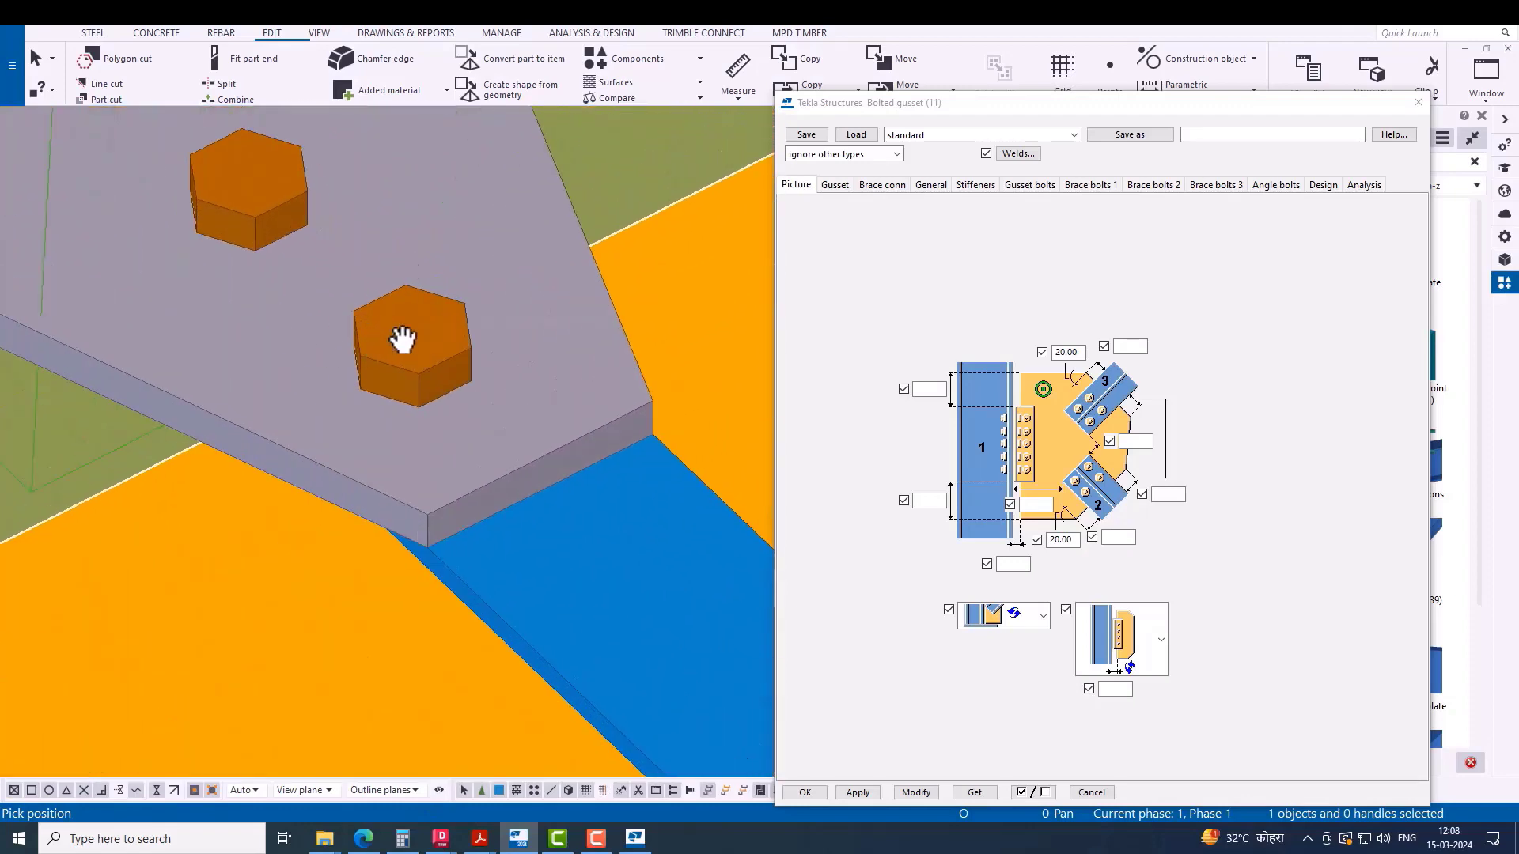
Step: Set the clearance between the main beam and the brace to 10 mm and update the gusset connection
{"action": "left_click", "coordinate": [837, 185]}
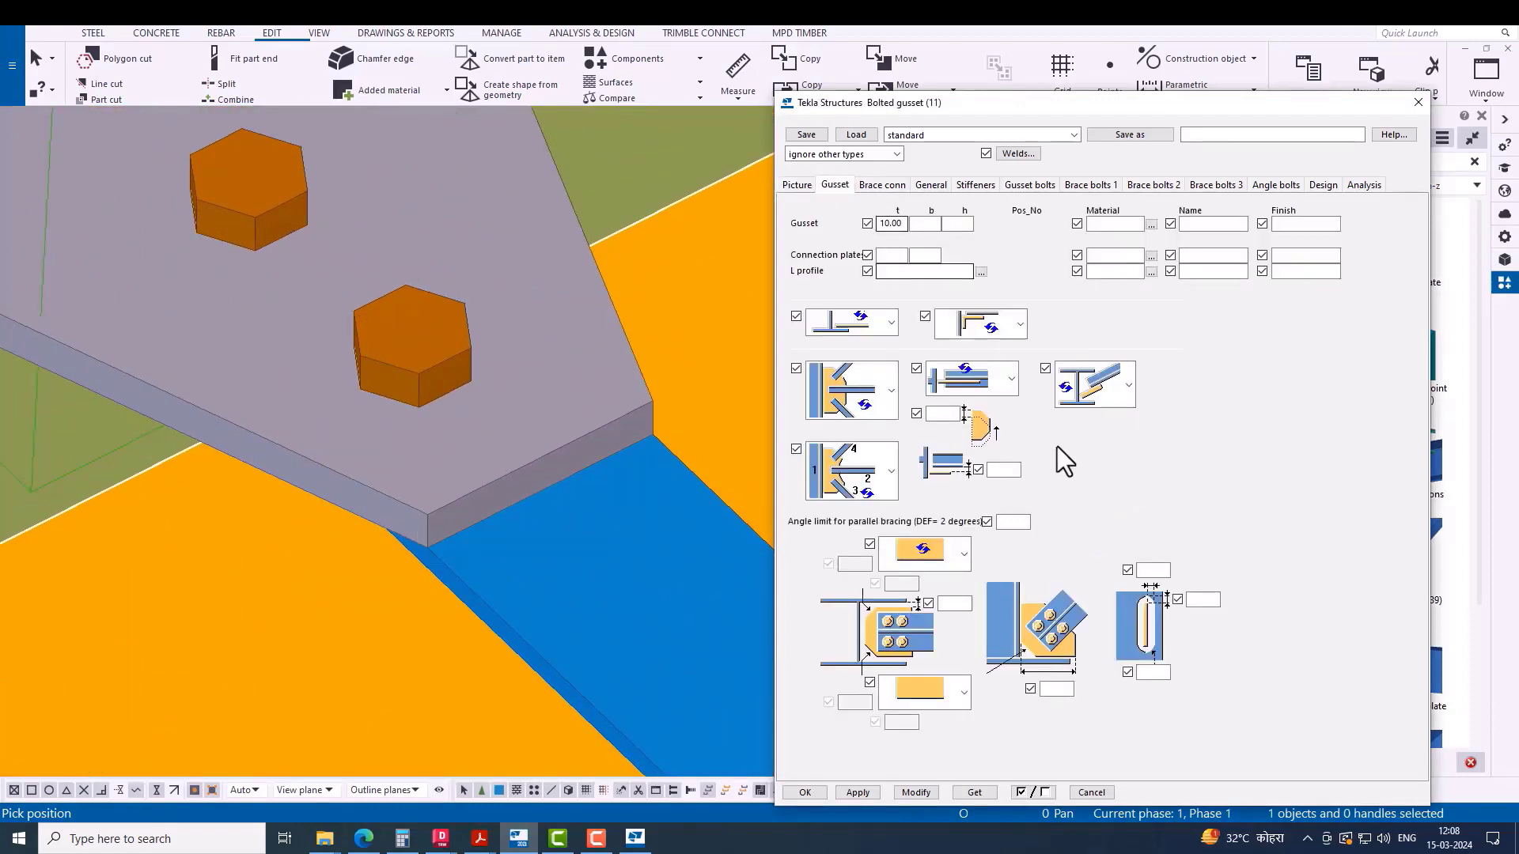
{"action": "left_click", "coordinate": [793, 185]}
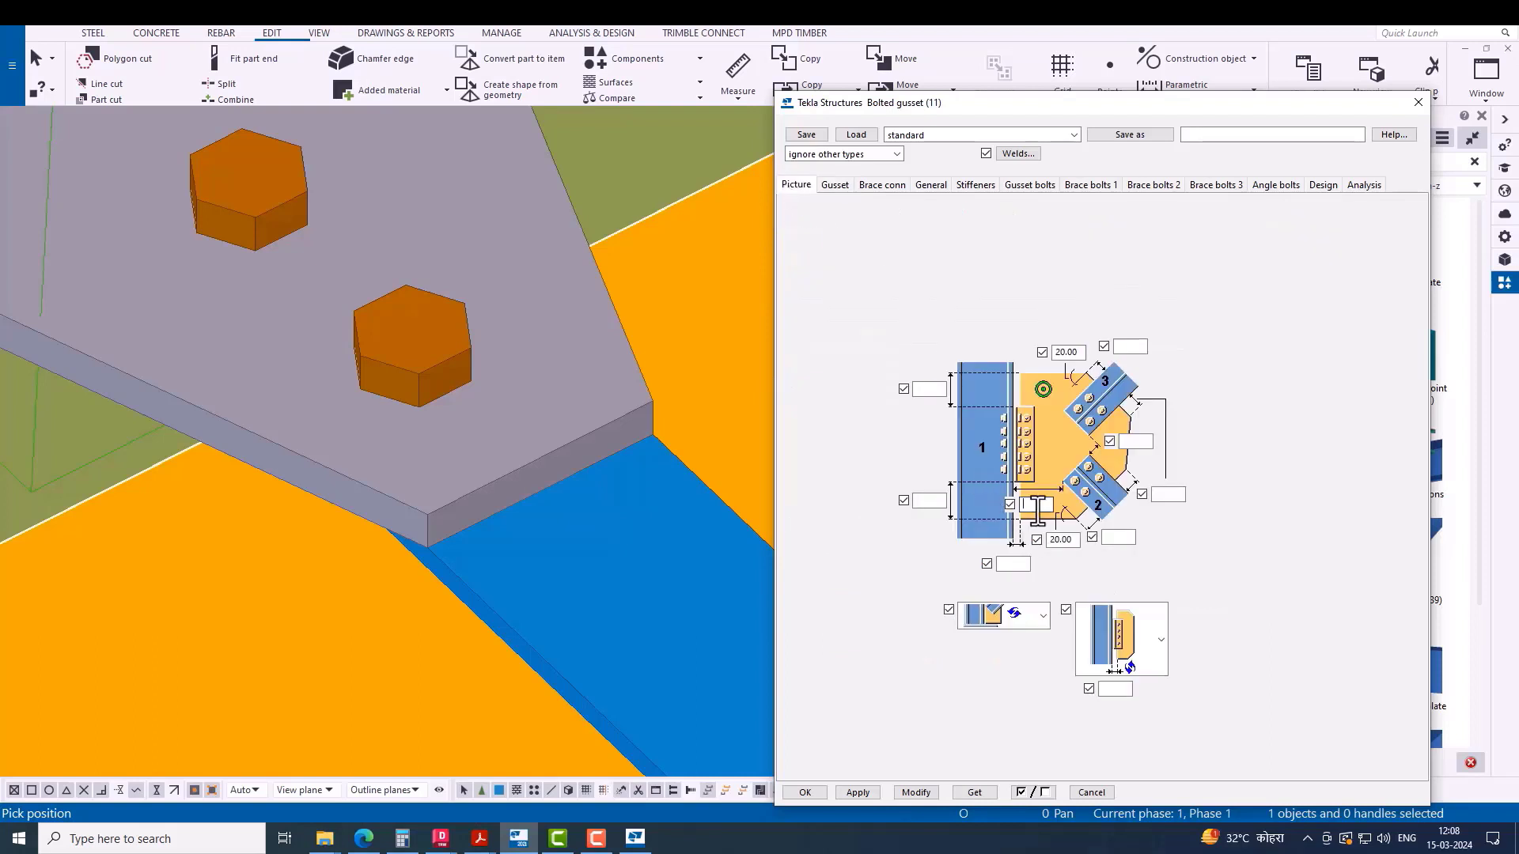
{"action": "left_click", "coordinate": [1037, 511]}
{"action": "type", "text": "10"}
{"action": "right_click", "coordinate": [489, 348]}
{"action": "left_click", "coordinate": [515, 356]}
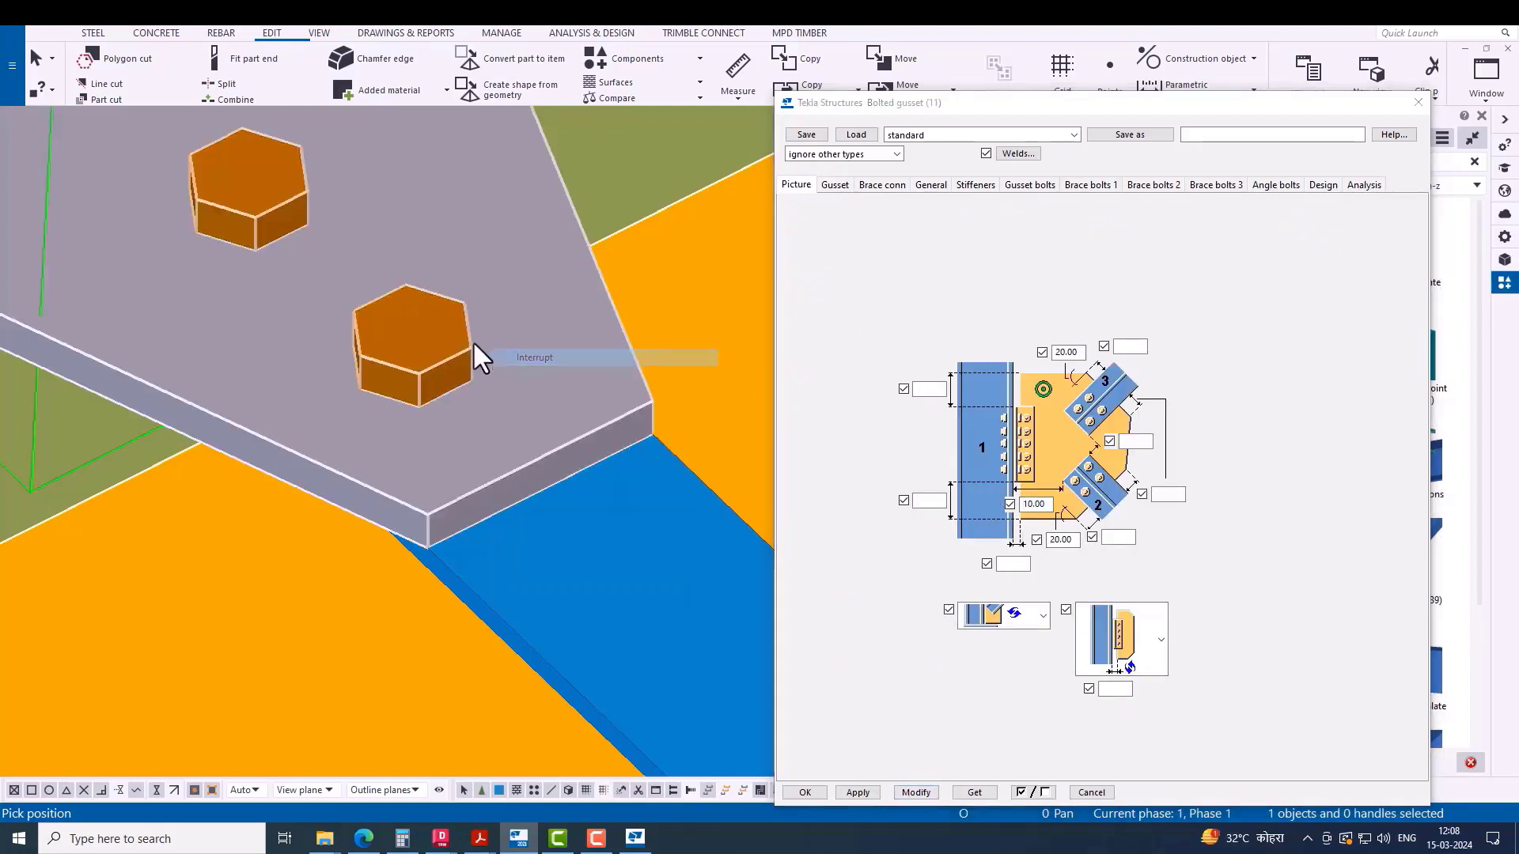
{"action": "scroll", "coordinate": [460, 359], "scroll_direction": "down", "scroll_amount": 5}
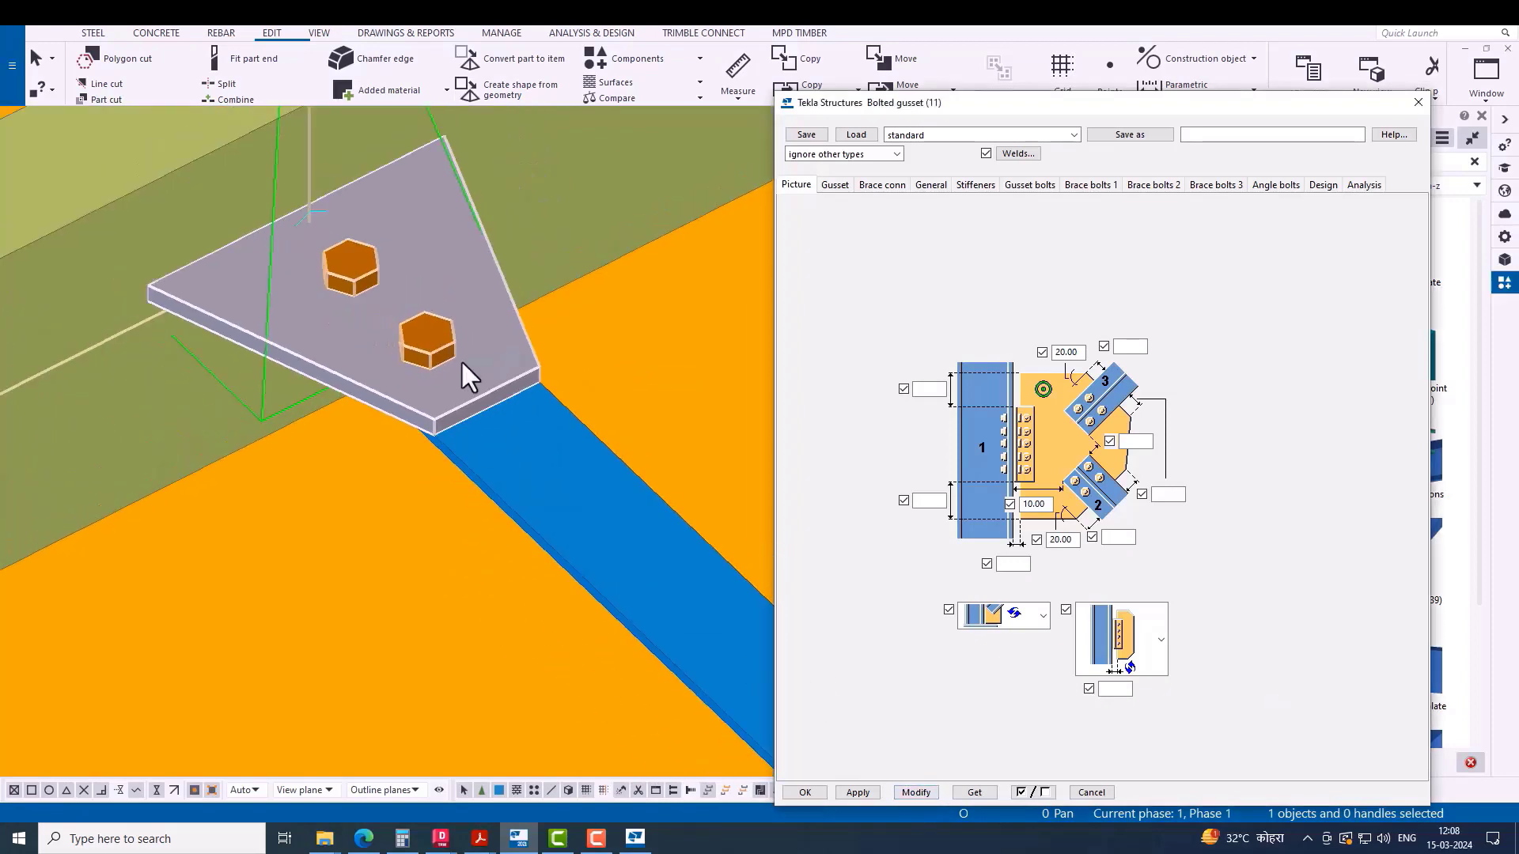
Step: Accept the Bolted gusset settings, close the properties dialog and review the brace frame
{"action": "left_click", "coordinate": [852, 787]}
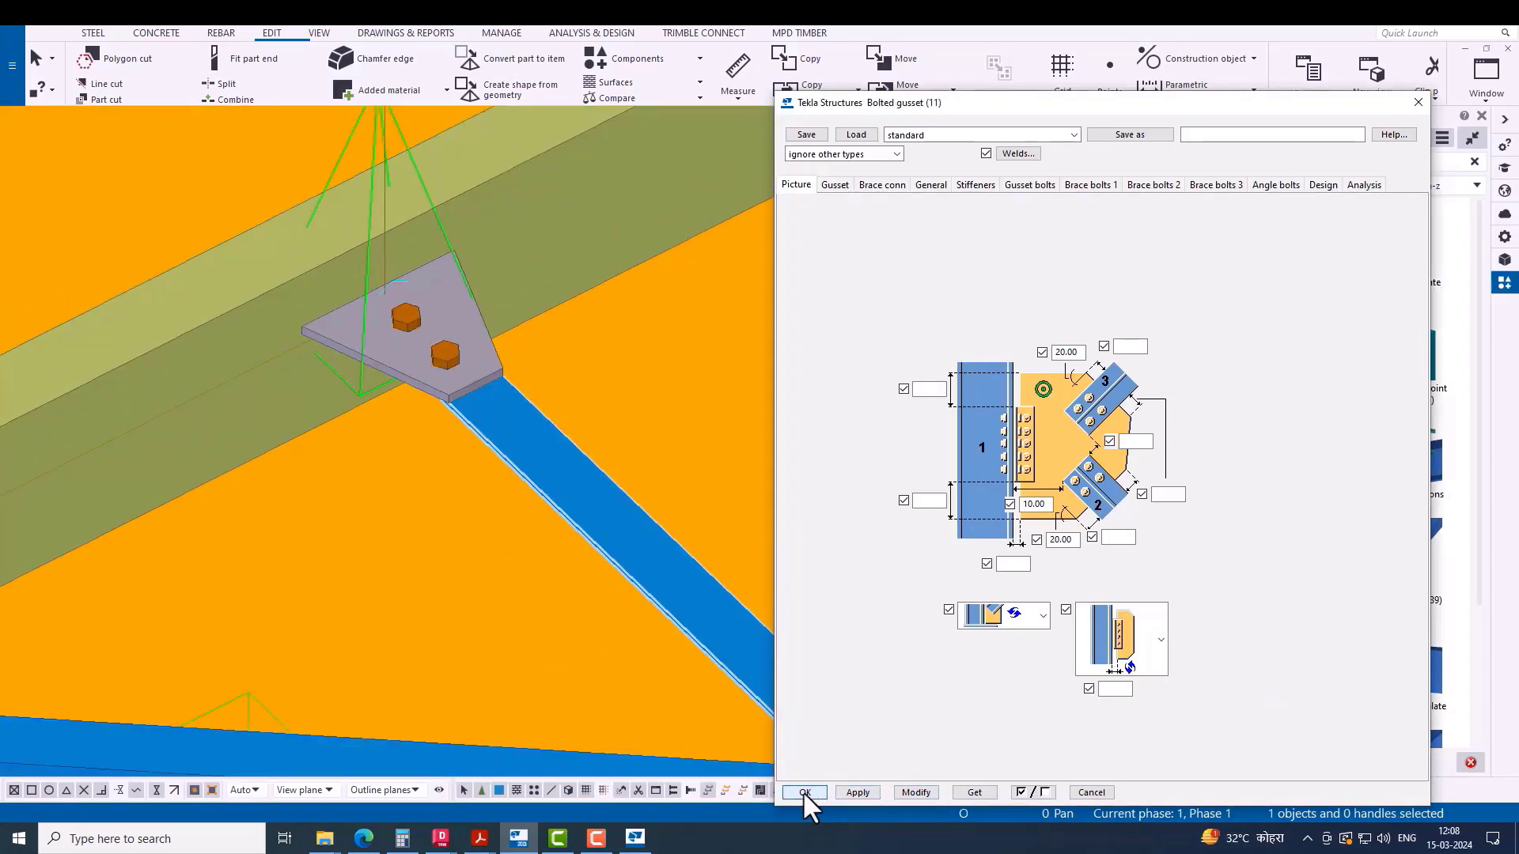
{"action": "left_click", "coordinate": [803, 791]}
{"action": "scroll", "coordinate": [523, 281], "scroll_direction": "down", "scroll_amount": 5}
{"action": "middle_click_drag", "start_coordinate": [872, 429], "coordinate": [855, 486]}
{"action": "middle_click_drag", "start_coordinate": [747, 525], "coordinate": [942, 487], "text": "ctrl"}
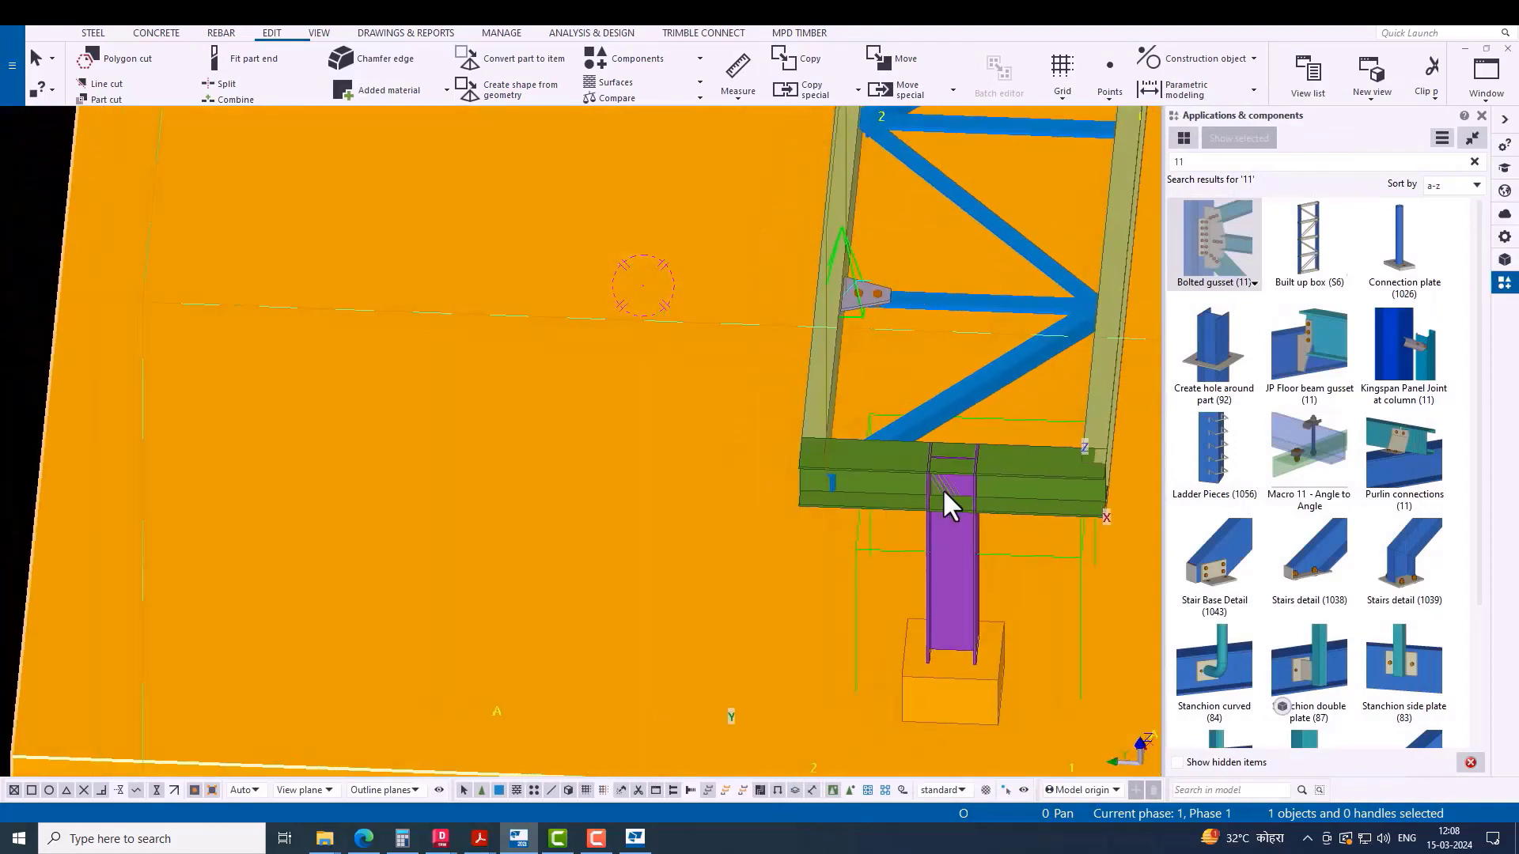
Step: Connect the free end of the second cross strut from grid A to the grid 1 beam with the Bolted gusset (11) connection
{"action": "middle_click_drag", "start_coordinate": [925, 287], "coordinate": [512, 644]}
{"action": "key", "text": "v"}
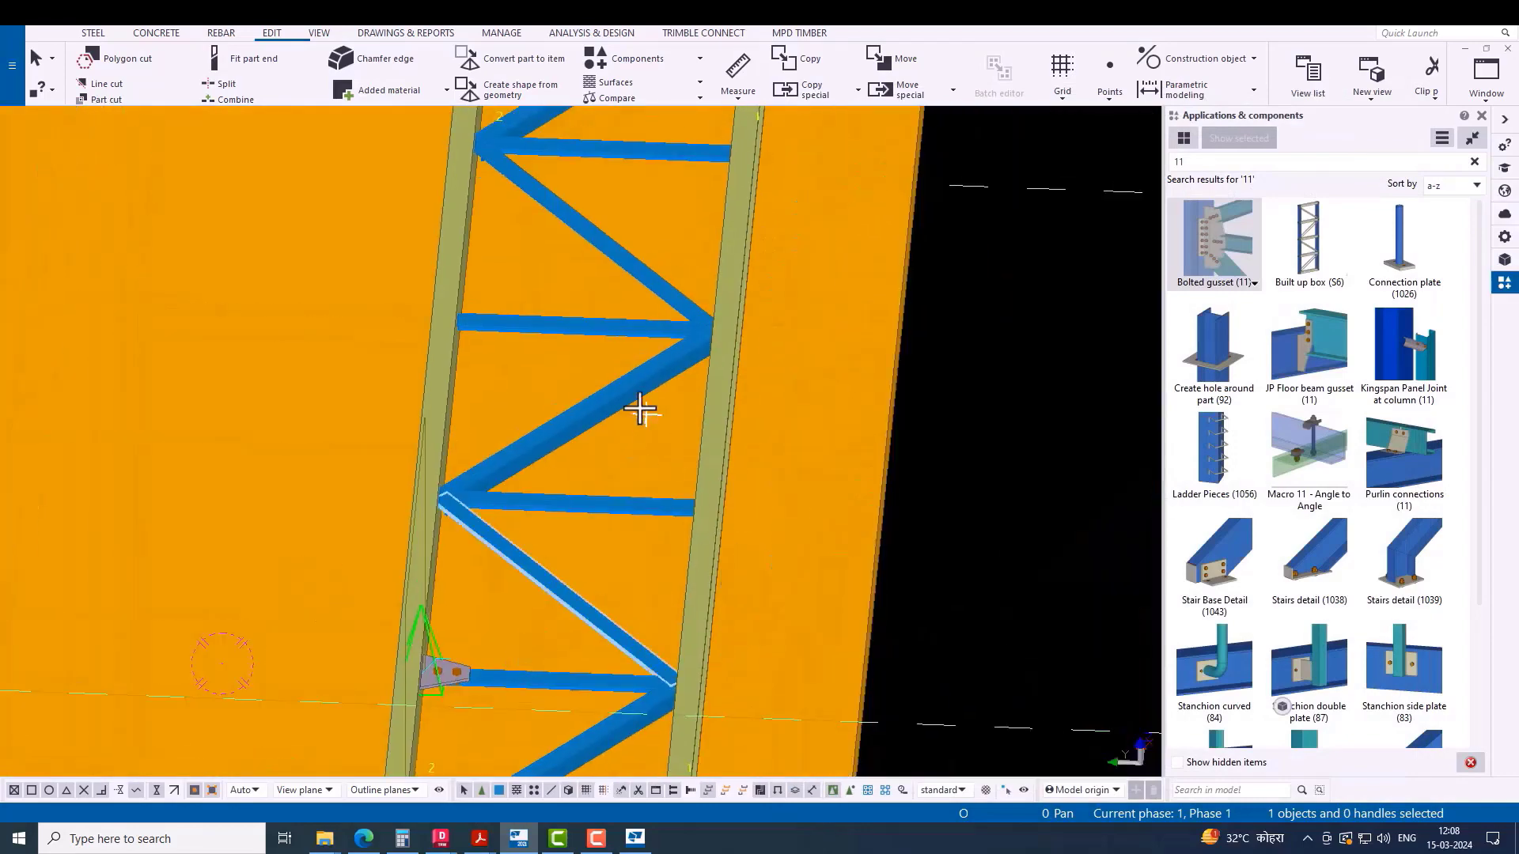
{"action": "middle_click_drag", "start_coordinate": [576, 378], "coordinate": [725, 326], "text": "ctrl"}
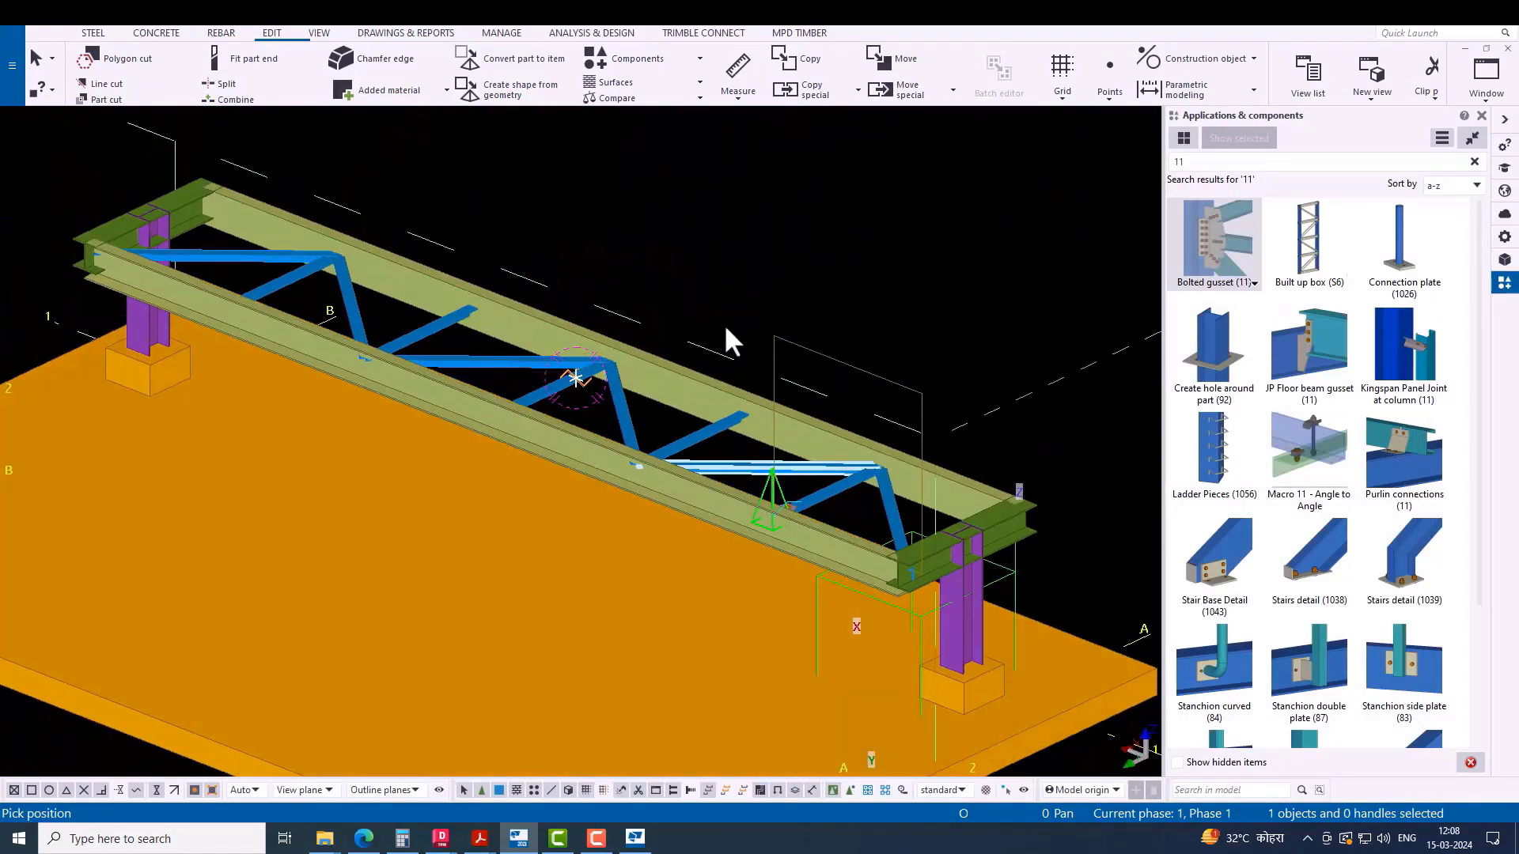
{"action": "right_click", "coordinate": [724, 326]}
{"action": "left_click", "coordinate": [744, 335]}
{"action": "left_click", "coordinate": [643, 55]}
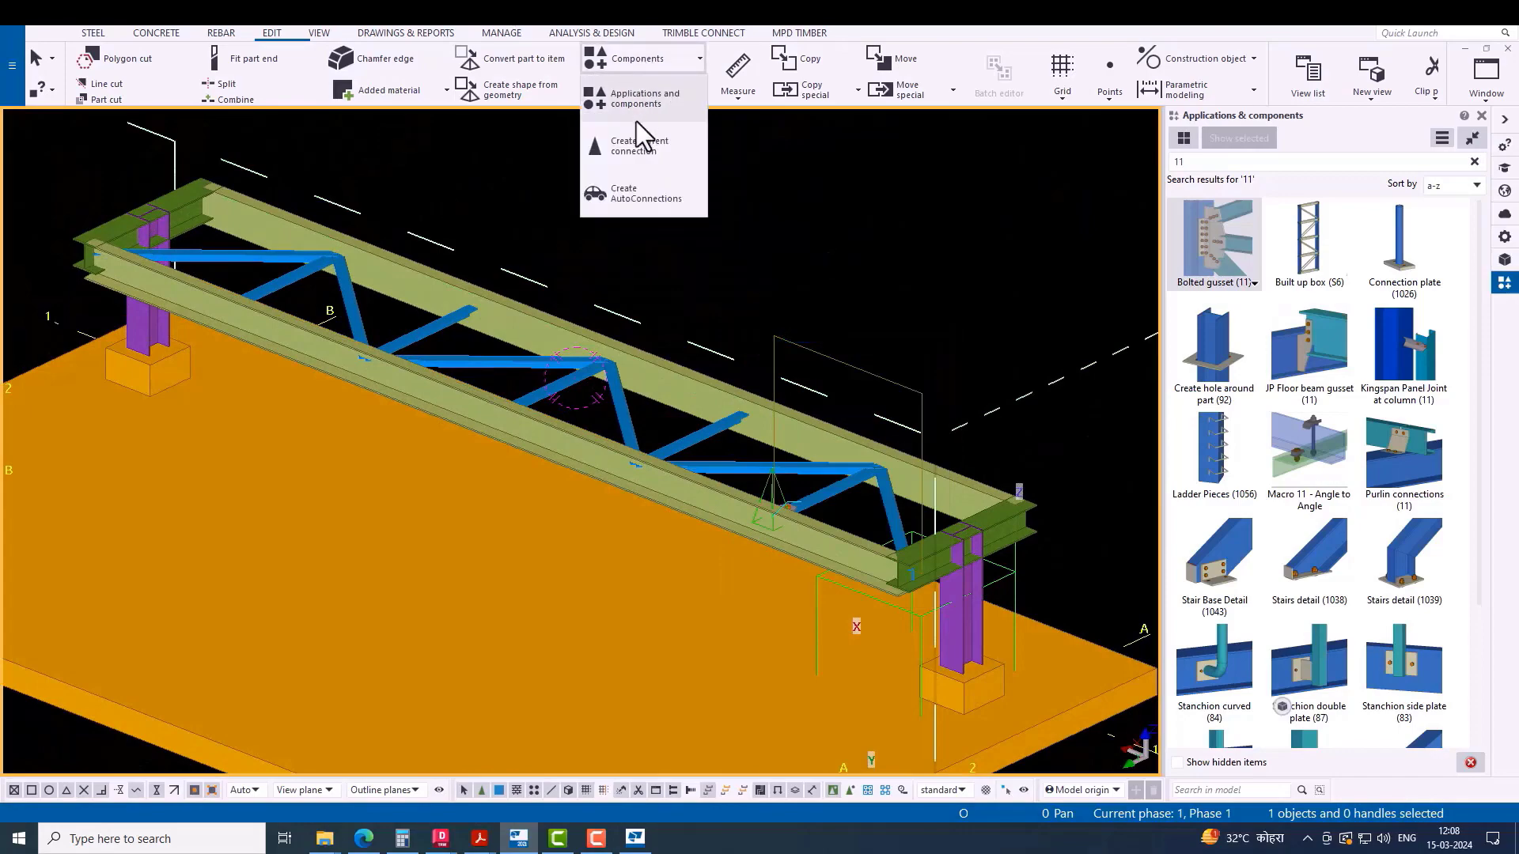
{"action": "left_click", "coordinate": [638, 144]}
{"action": "scroll", "coordinate": [771, 468], "scroll_direction": "up", "scroll_amount": 4}
{"action": "left_click", "coordinate": [677, 237]}
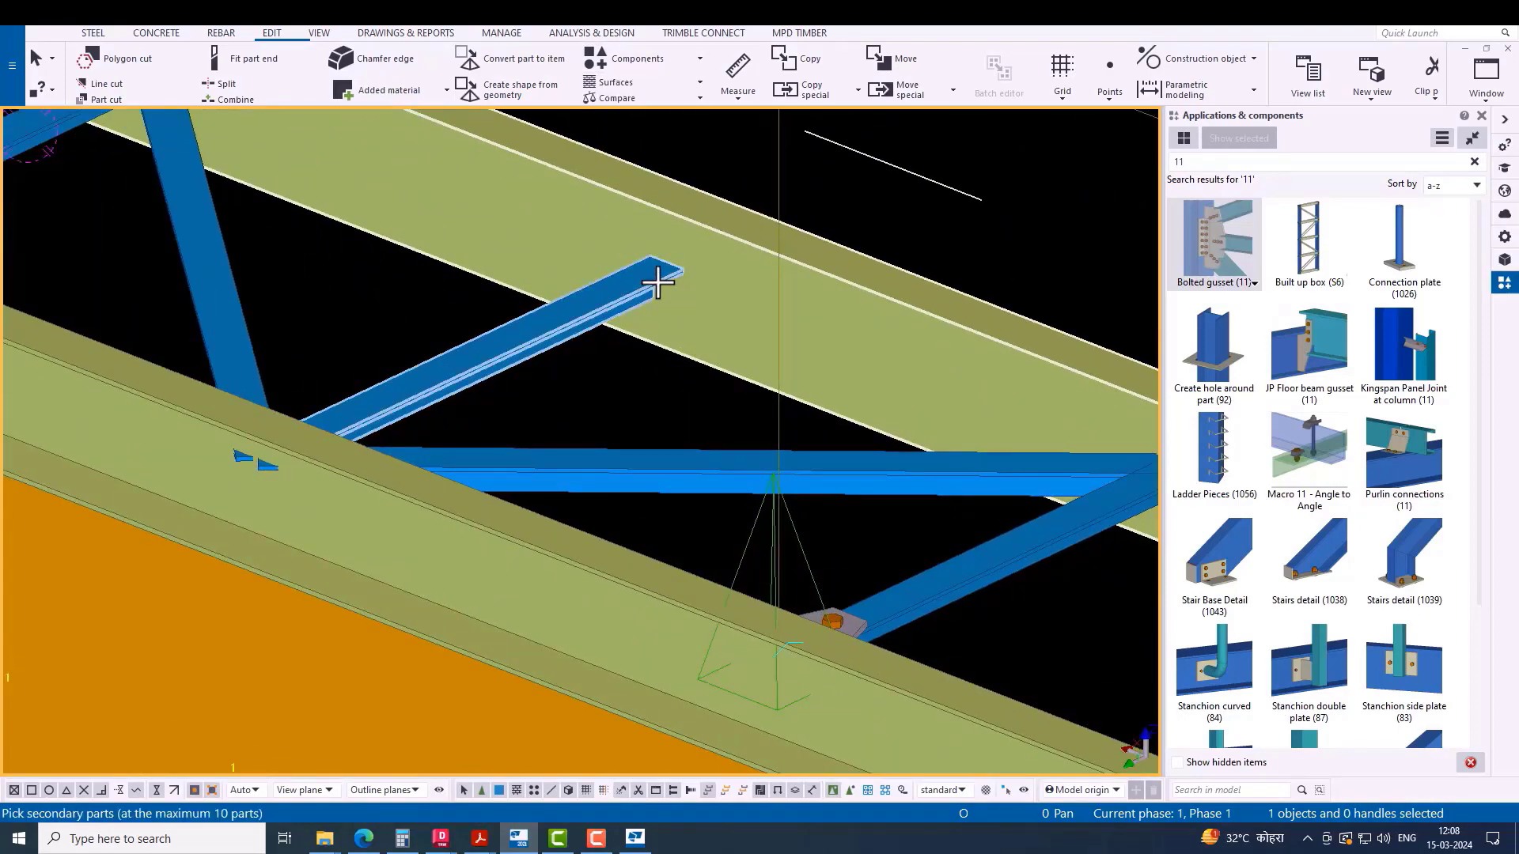
{"action": "left_click", "coordinate": [660, 284]}
{"action": "middle_click", "coordinate": [658, 350]}
Step: Add the same bolted gusset where the third cross strut's free end meets the grid 2 beam
{"action": "scroll", "coordinate": [661, 368], "scroll_direction": "down", "scroll_amount": 4}
{"action": "scroll", "coordinate": [673, 380], "scroll_direction": "up", "scroll_amount": 10}
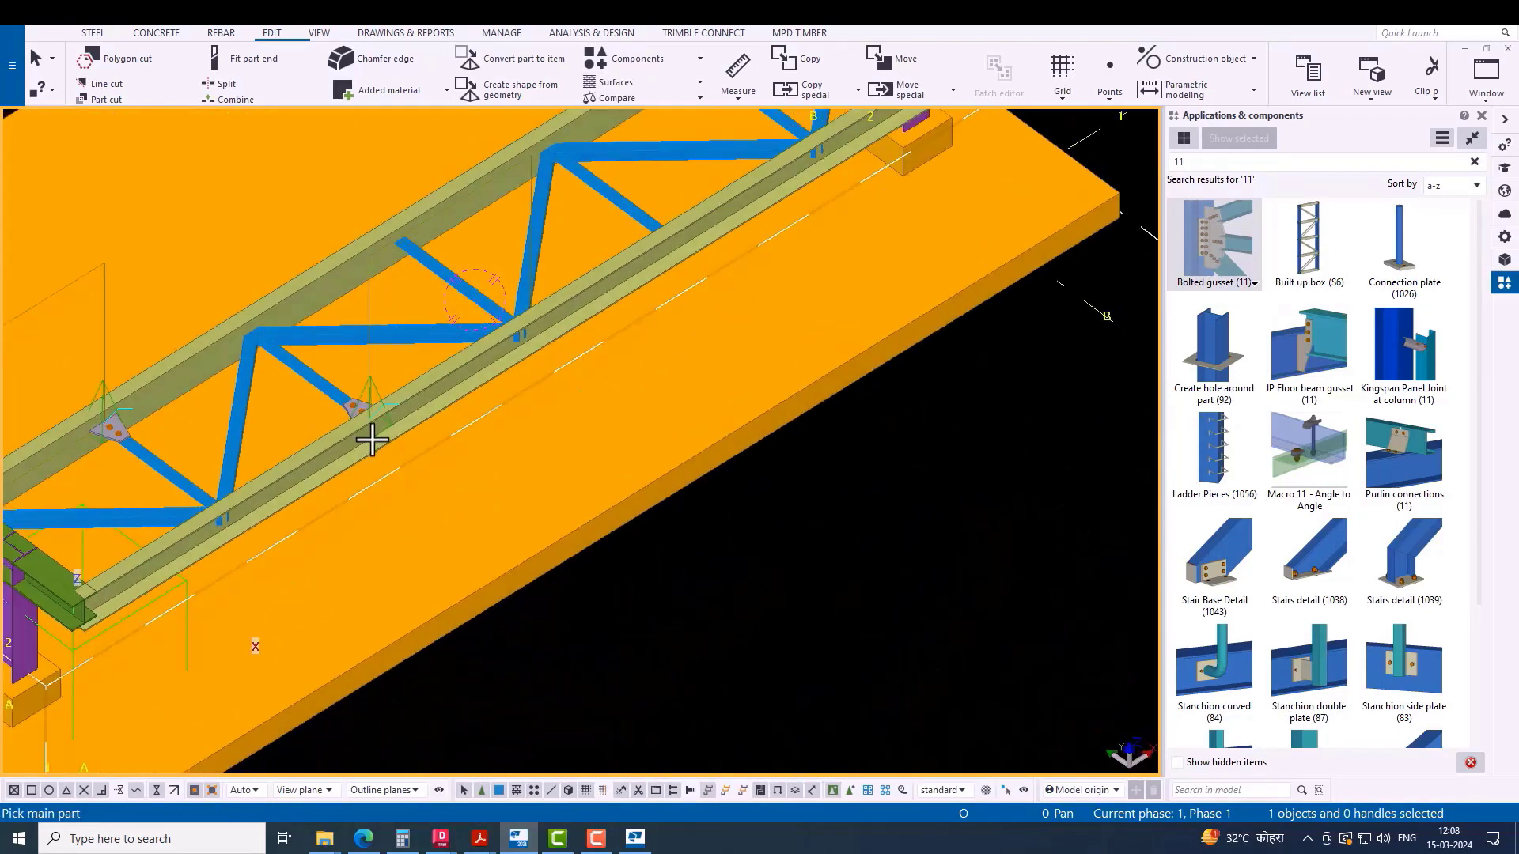
{"action": "left_click", "coordinate": [392, 303]}
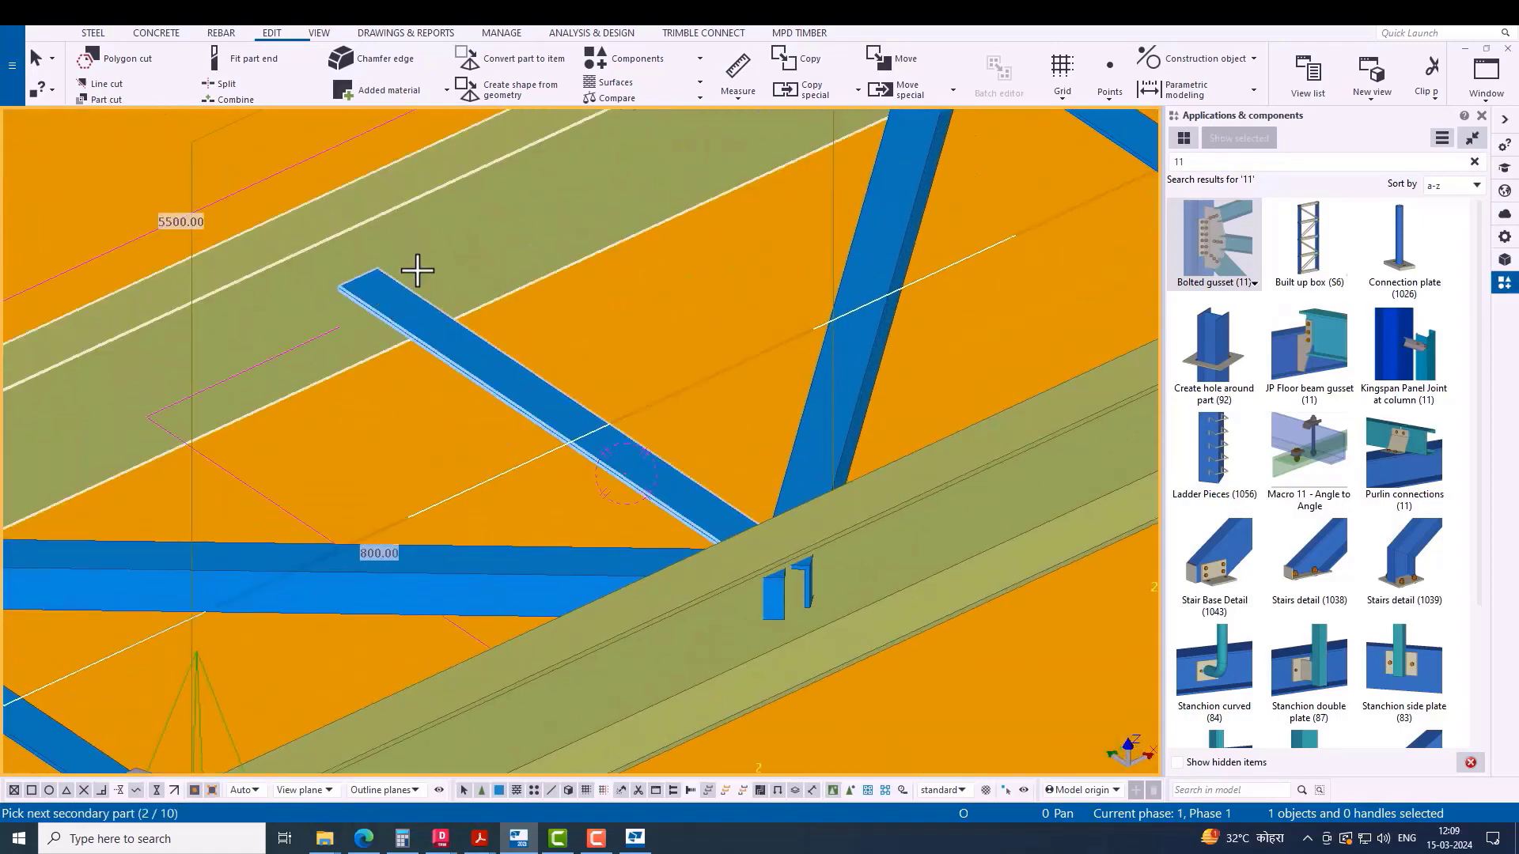
{"action": "left_click", "coordinate": [413, 271]}
{"action": "middle_click", "coordinate": [413, 271]}
Step: Join the fourth cross strut's free end to the grid 1 beam with the same bolted gusset
{"action": "scroll", "coordinate": [424, 311], "scroll_direction": "down", "scroll_amount": 10}
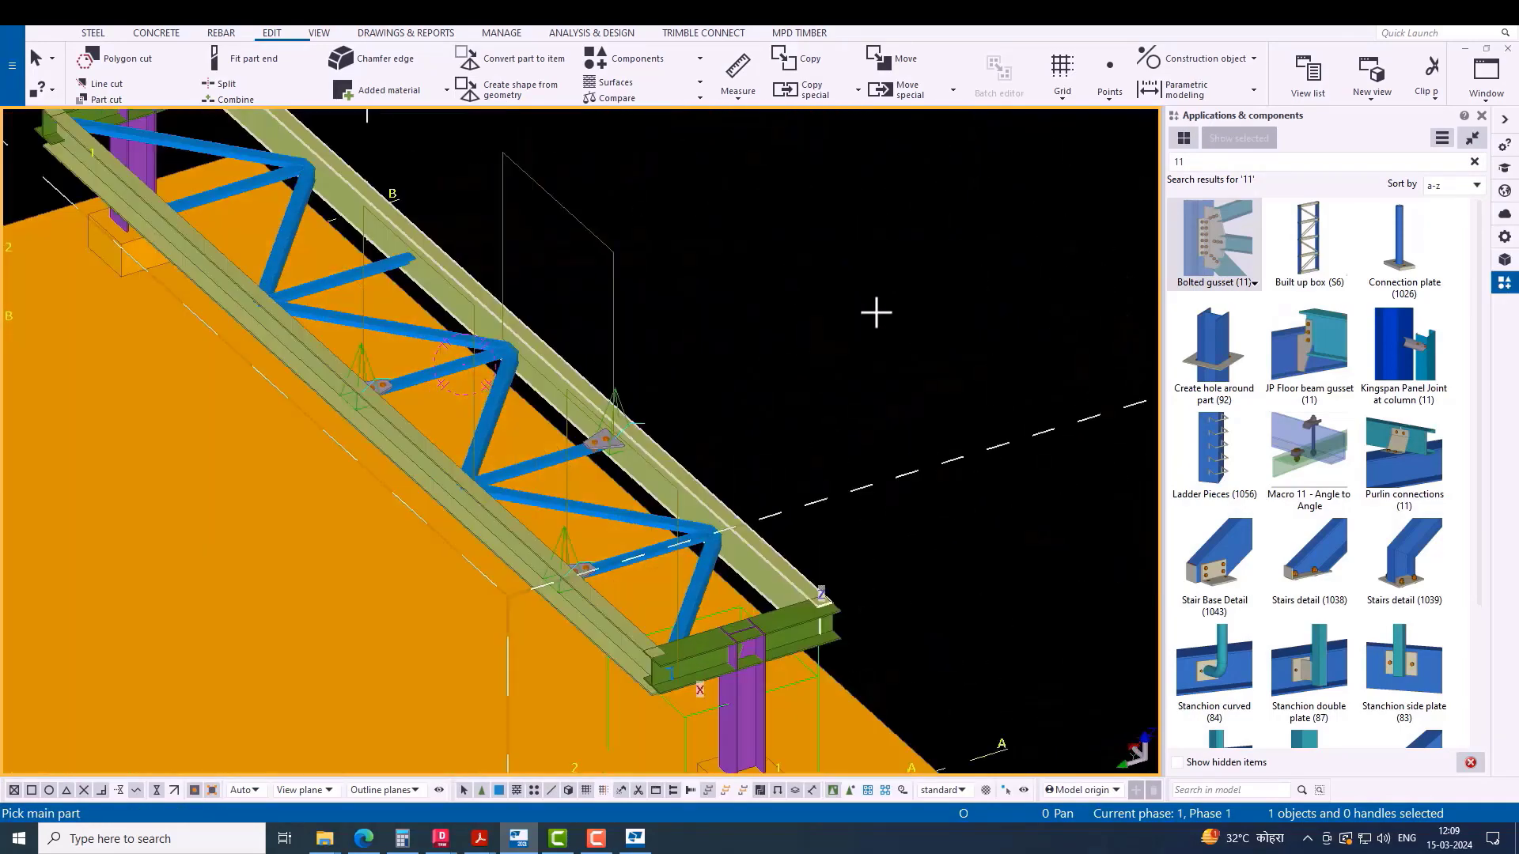
{"action": "middle_click_drag", "start_coordinate": [877, 313], "coordinate": [945, 296], "text": "ctrl"}
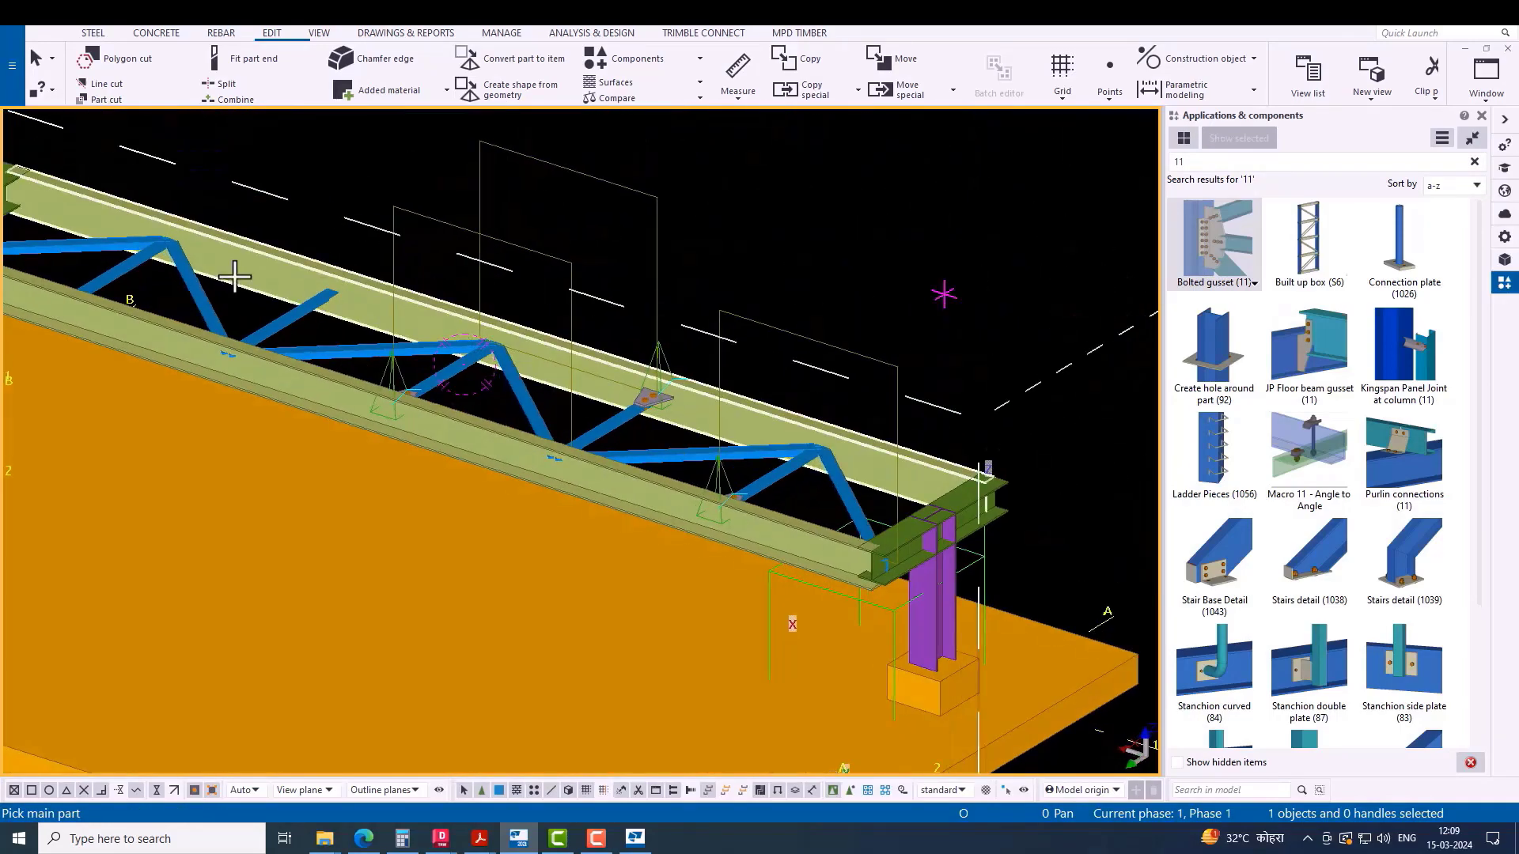
{"action": "scroll", "coordinate": [237, 276], "scroll_direction": "up", "scroll_amount": 6}
{"action": "left_click", "coordinate": [328, 310]}
{"action": "left_click", "coordinate": [318, 299]}
{"action": "middle_click", "coordinate": [320, 299]}
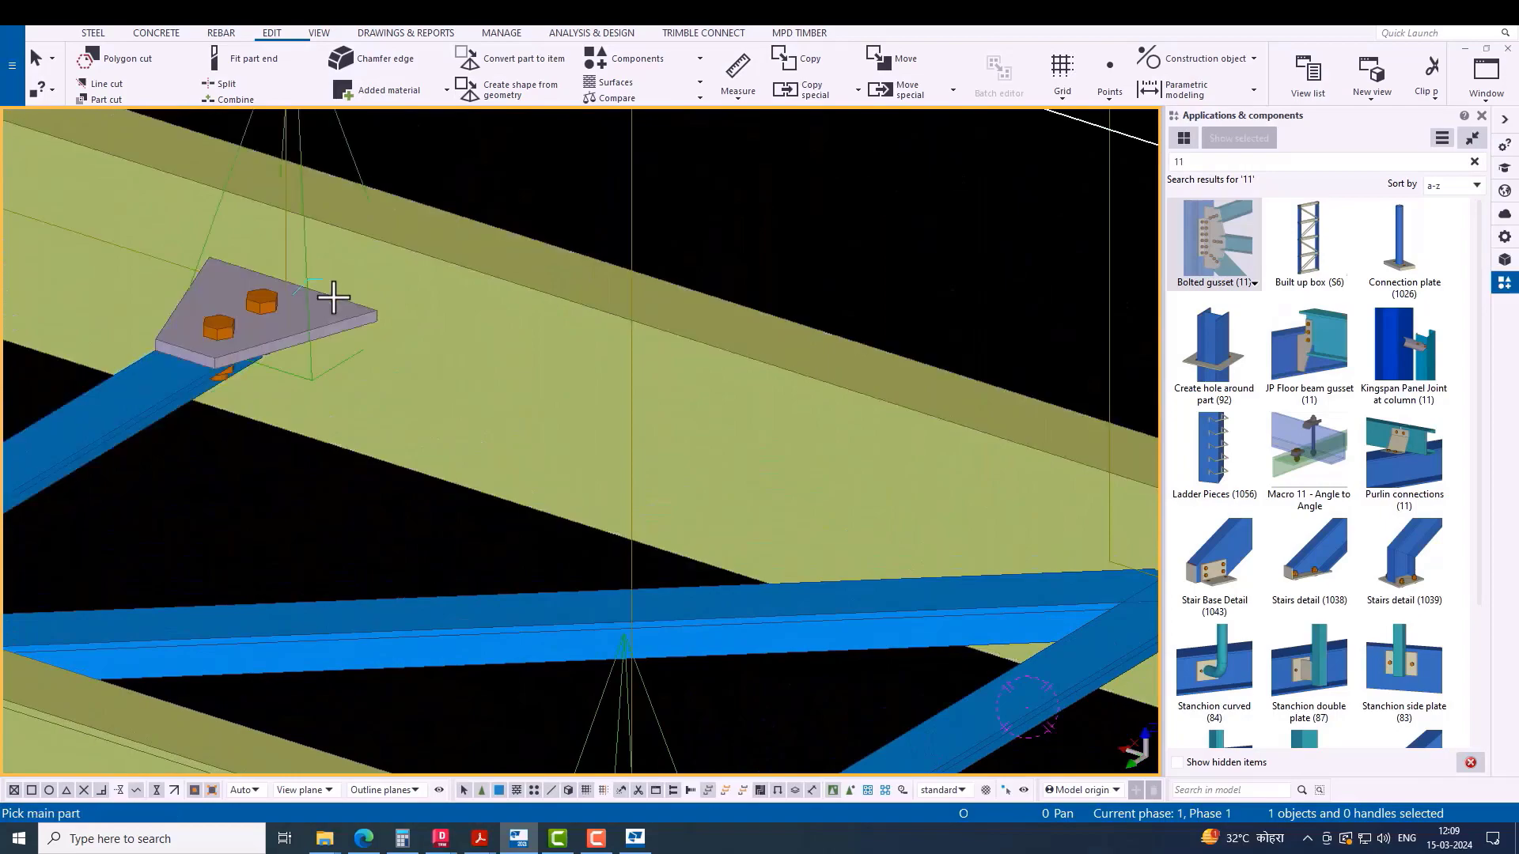
Step: Connect the fifth cross strut's free end, the last one towards grid B, to the grid 2 beam with a bolted gusset
{"action": "scroll", "coordinate": [332, 298], "scroll_direction": "down", "scroll_amount": 6}
{"action": "middle_click_drag", "start_coordinate": [403, 413], "coordinate": [285, 482], "text": "ctrl"}
{"action": "scroll", "coordinate": [656, 303], "scroll_direction": "up", "scroll_amount": 10}
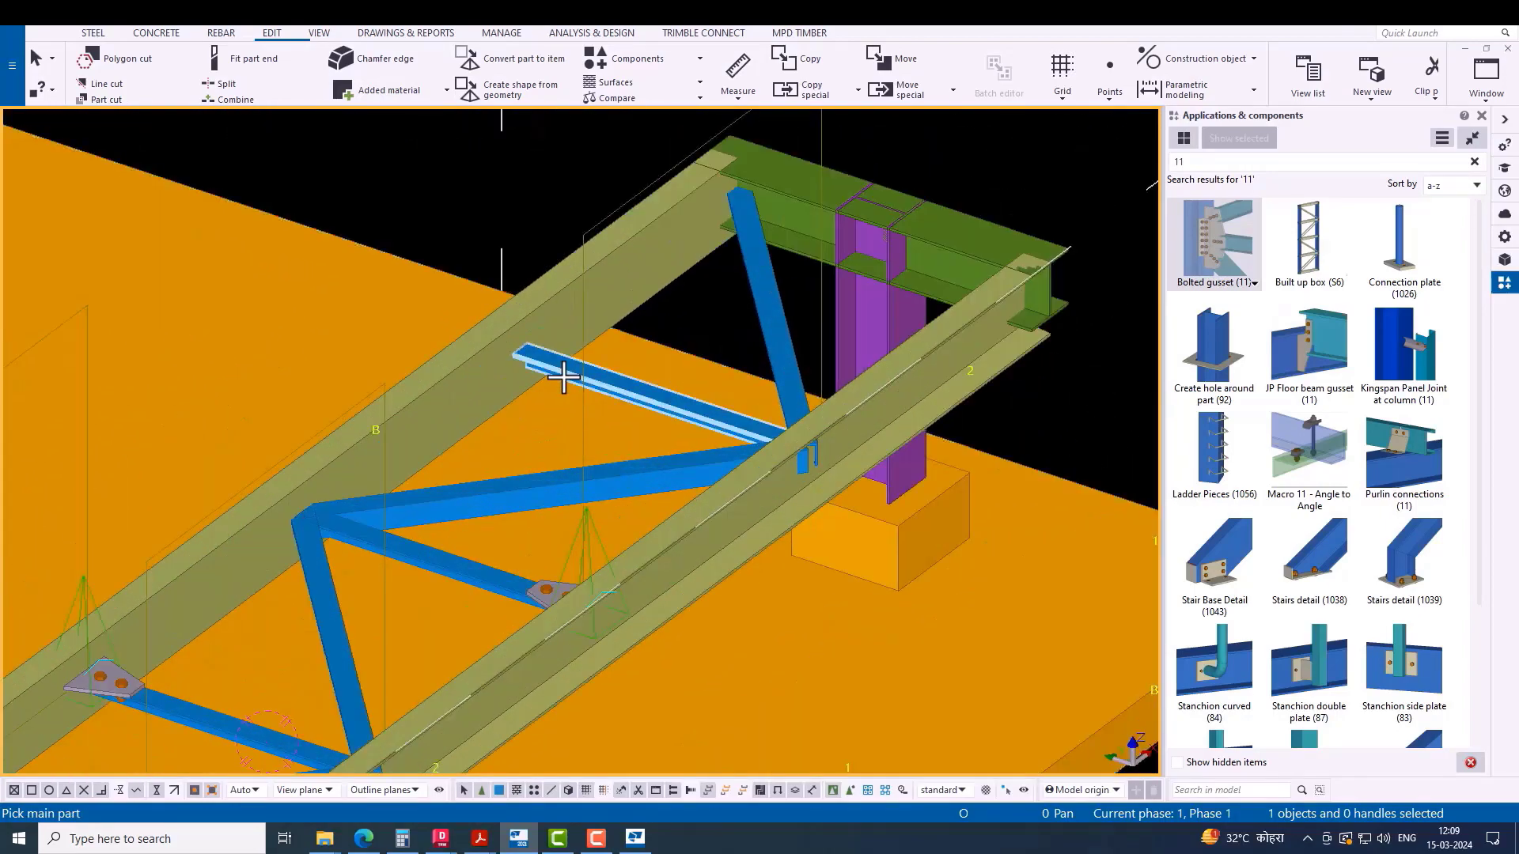
{"action": "left_click", "coordinate": [508, 343]}
{"action": "left_click", "coordinate": [515, 324]}
{"action": "middle_click", "coordinate": [515, 325]}
Step: Connect the cross strut and two diagonals meeting nearest grid A to the grid 1 beam with one Bolted gusset, and end the command
{"action": "scroll", "coordinate": [515, 324], "scroll_direction": "down", "scroll_amount": 10}
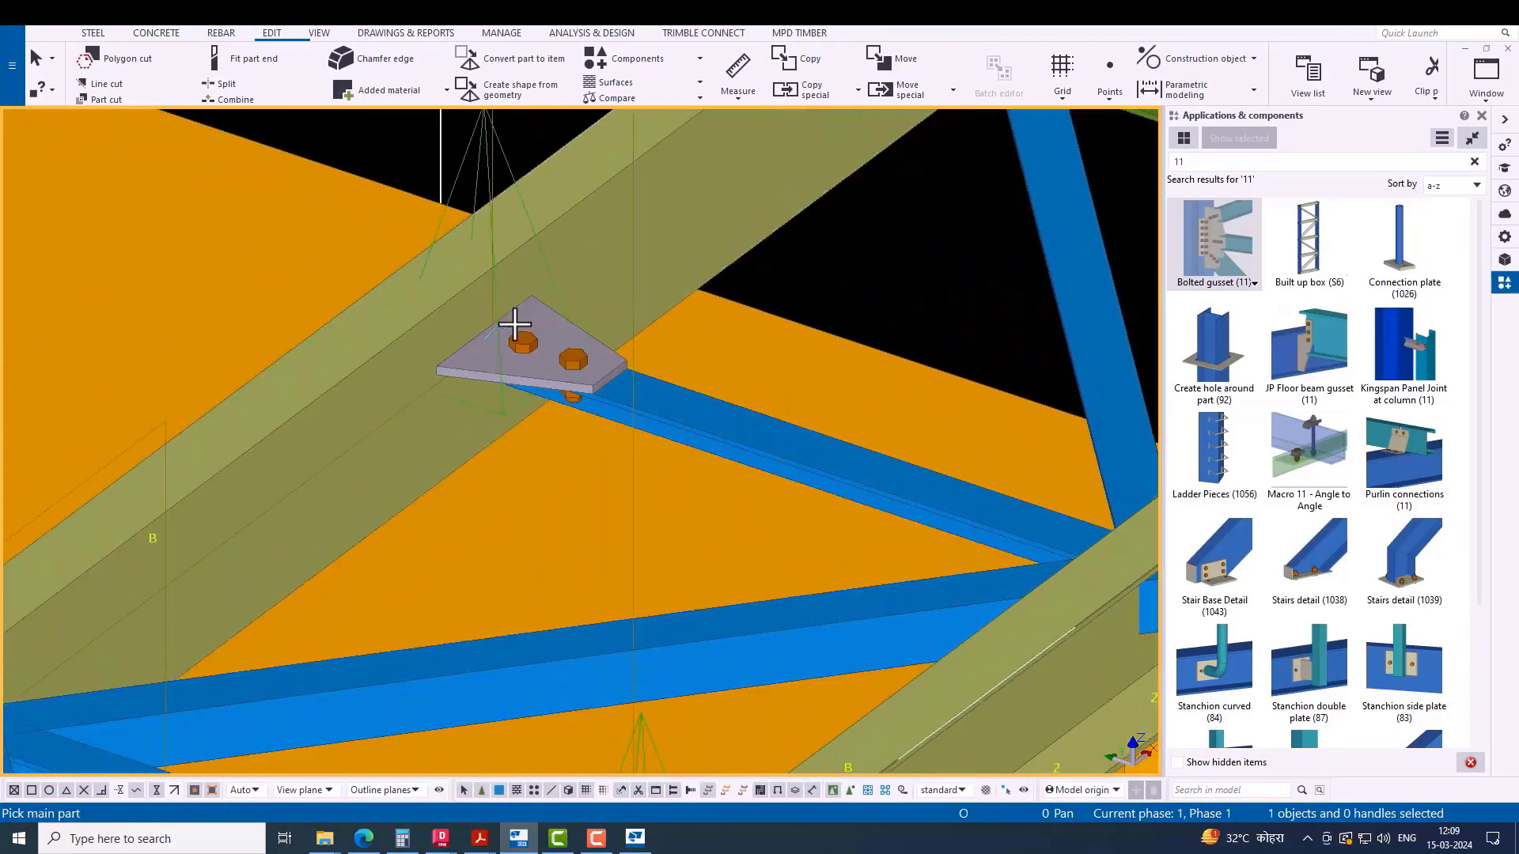
{"action": "scroll", "coordinate": [348, 503], "scroll_direction": "up", "scroll_amount": 5}
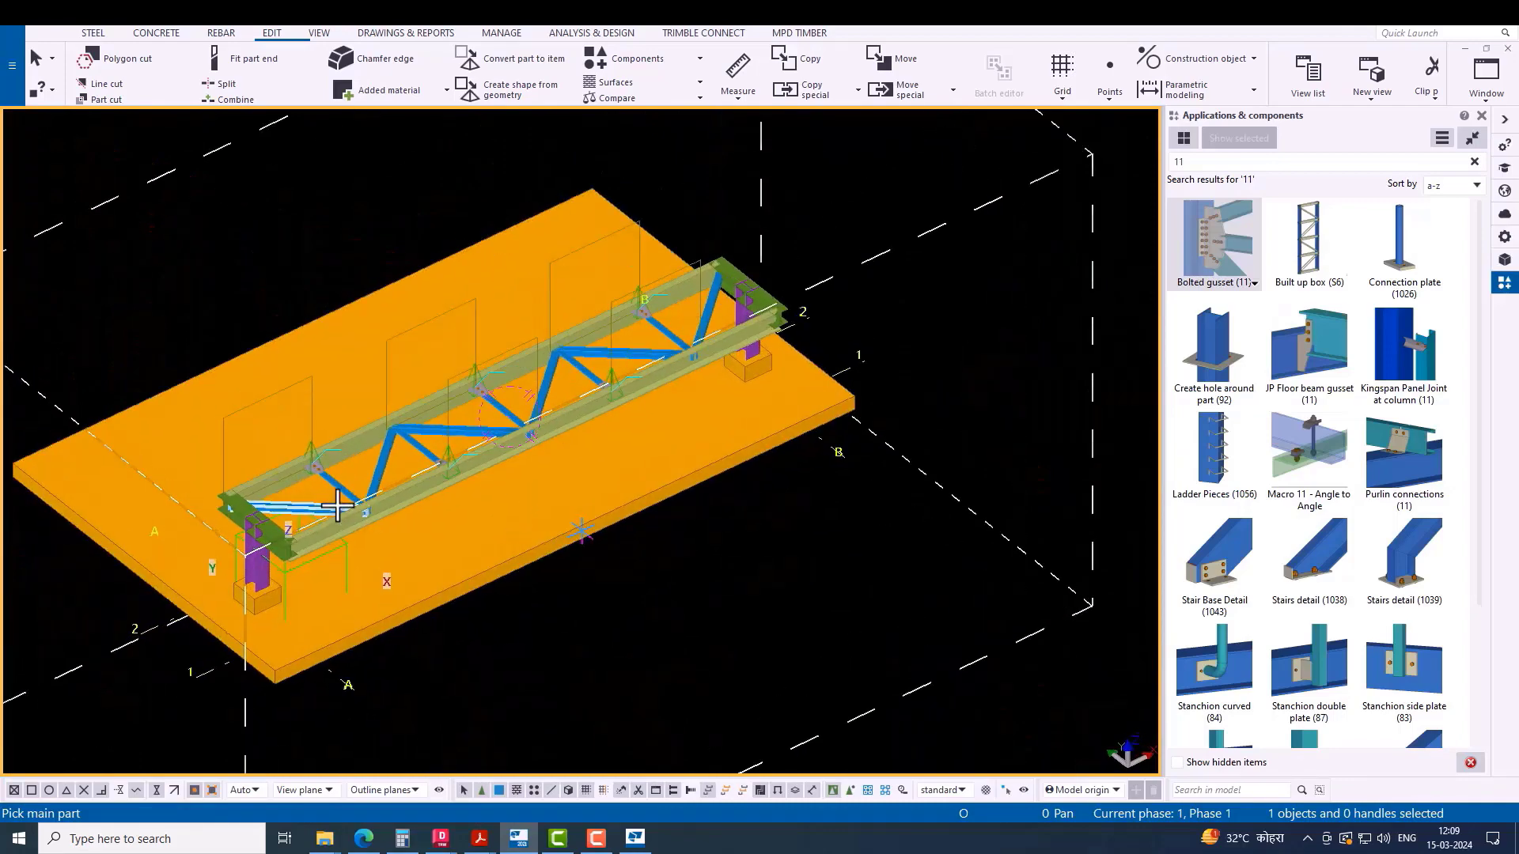
{"action": "scroll", "coordinate": [363, 413], "scroll_direction": "down", "scroll_amount": 8}
{"action": "middle_click_drag", "start_coordinate": [326, 576], "coordinate": [814, 600], "text": "ctrl"}
{"action": "key", "text": "ctrl+p"}
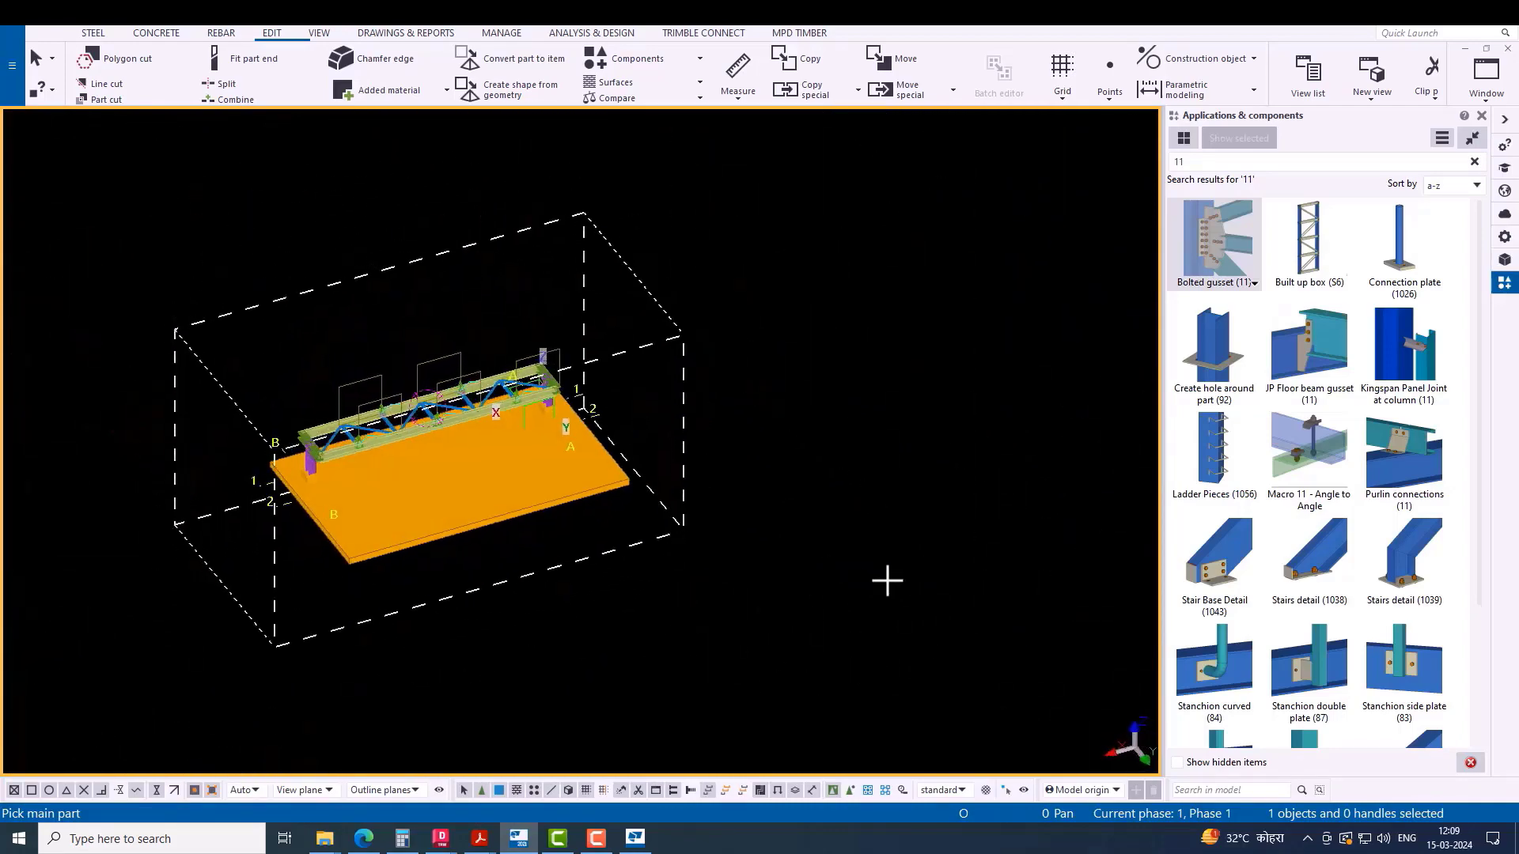
{"action": "scroll", "coordinate": [593, 391], "scroll_direction": "up", "scroll_amount": 8}
{"action": "scroll", "coordinate": [445, 341], "scroll_direction": "up", "scroll_amount": 4}
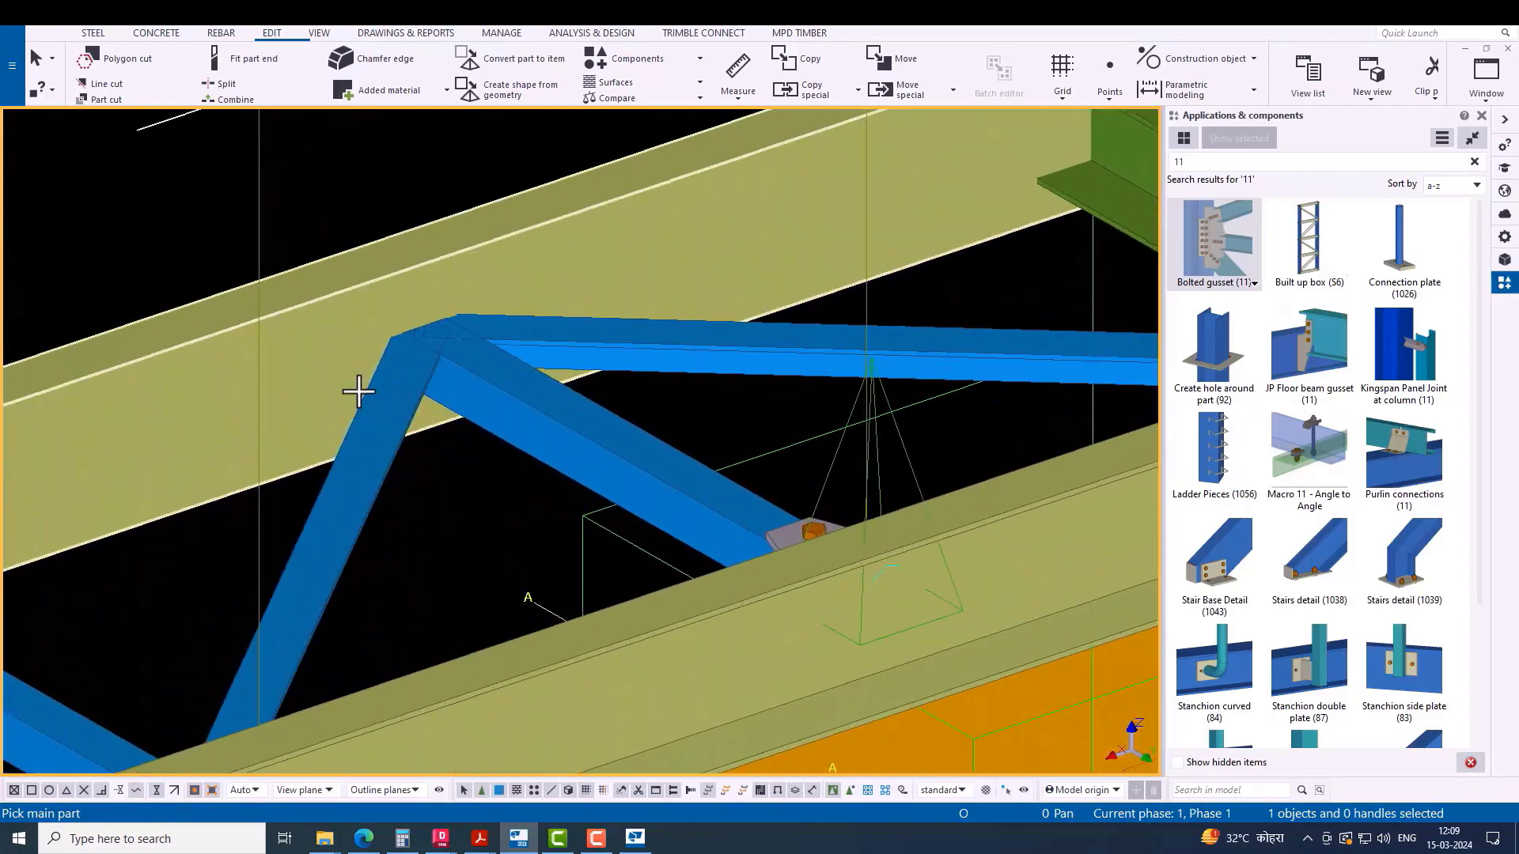
{"action": "left_click", "coordinate": [417, 277]}
{"action": "left_click", "coordinate": [503, 387]}
{"action": "left_click", "coordinate": [327, 423]}
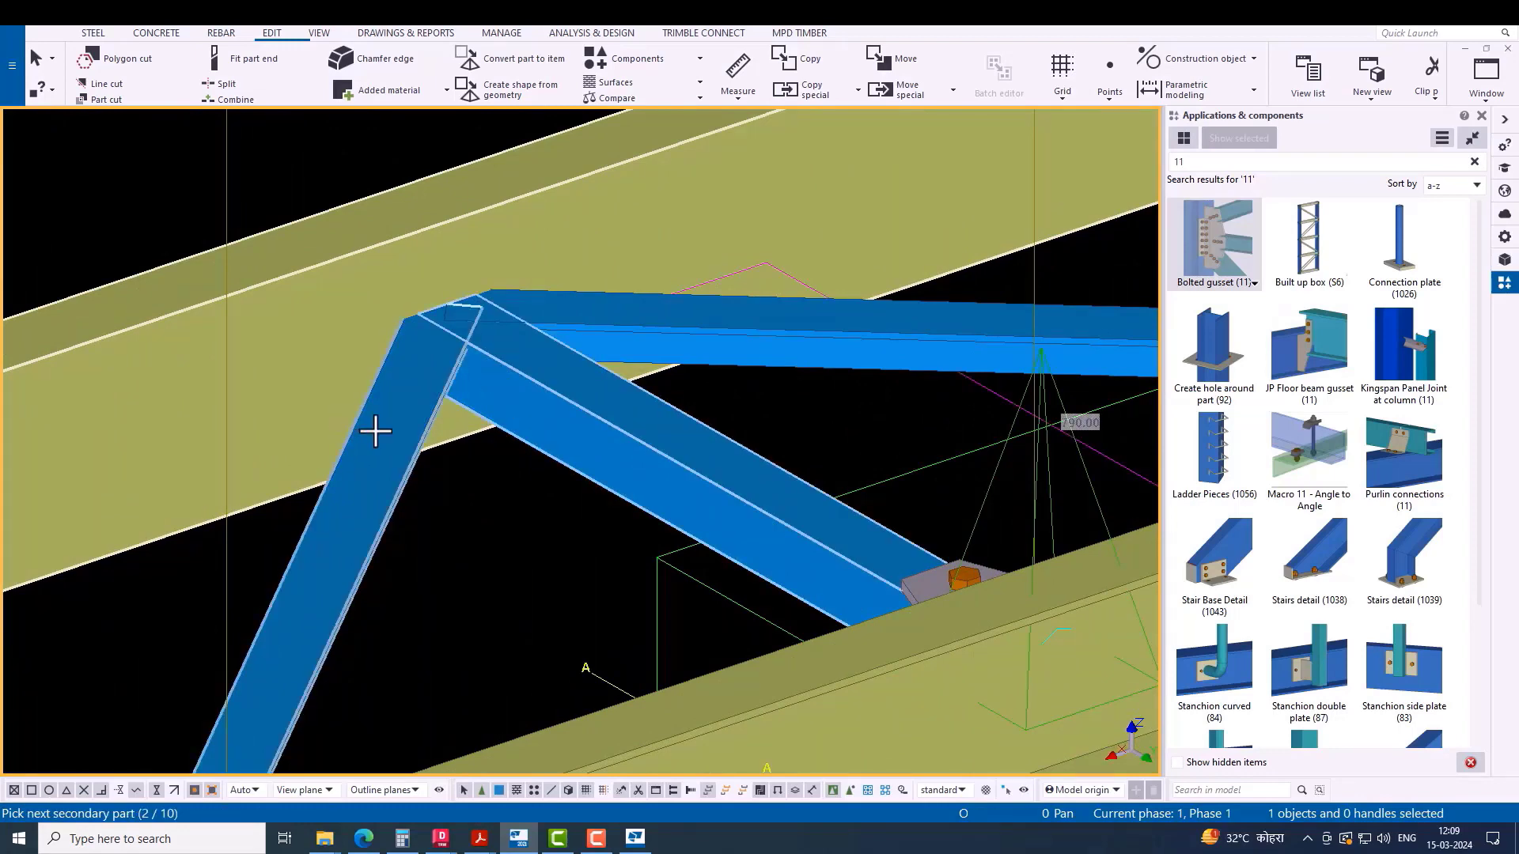
{"action": "left_click", "coordinate": [661, 325]}
{"action": "middle_click", "coordinate": [545, 384]}
{"action": "right_click", "coordinate": [467, 295]}
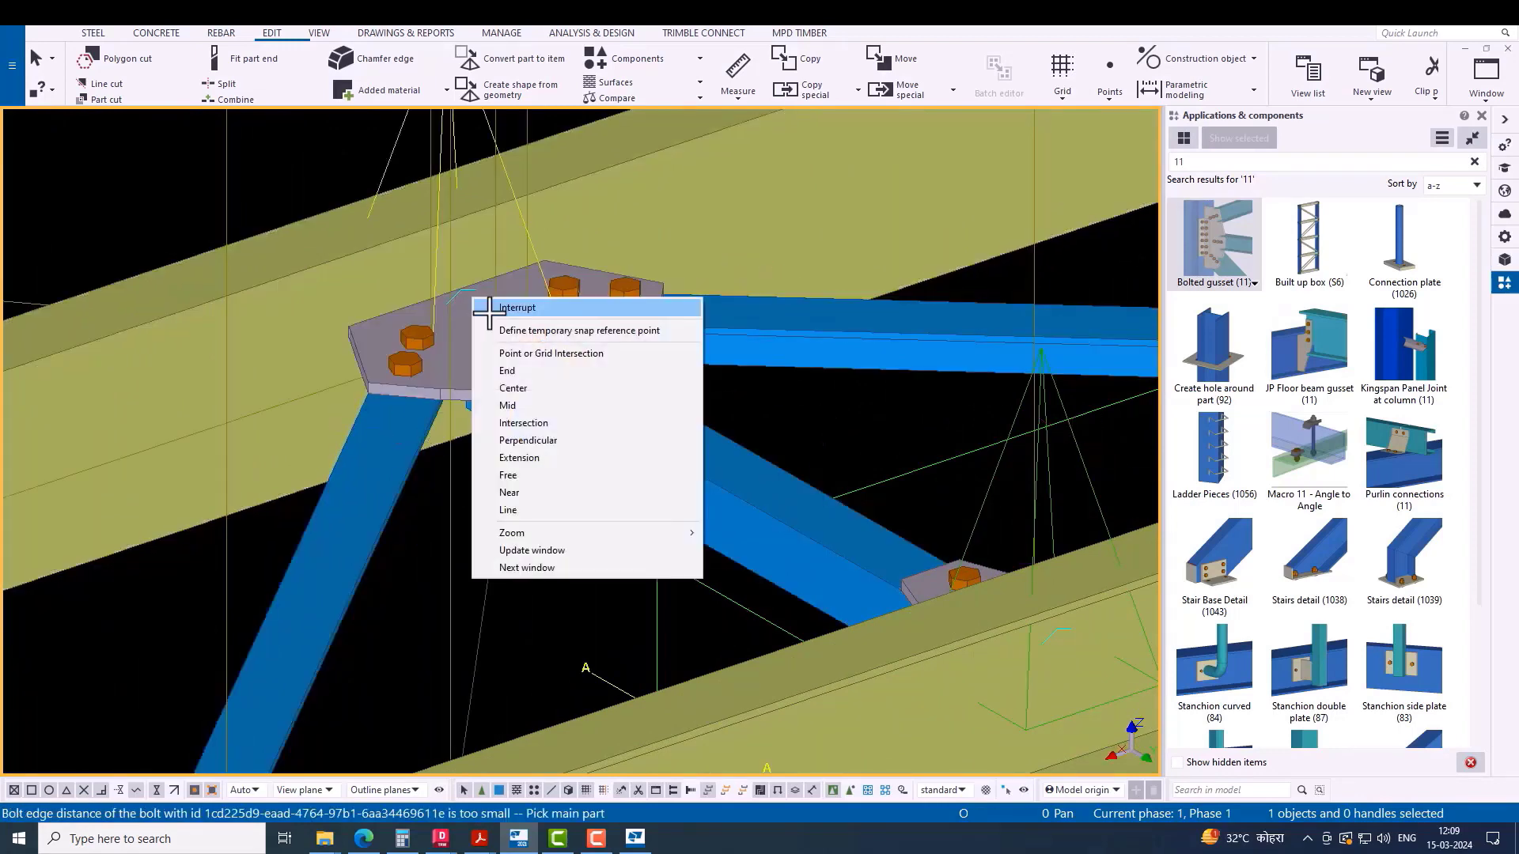
{"action": "left_click", "coordinate": [506, 309]}
Step: In the plan view, set the brace clearances and edge distances of the three-brace gusset to 10 mm and update the connection
{"action": "key", "text": "ctrl+p"}
{"action": "key", "text": "ctrl+Tab"}
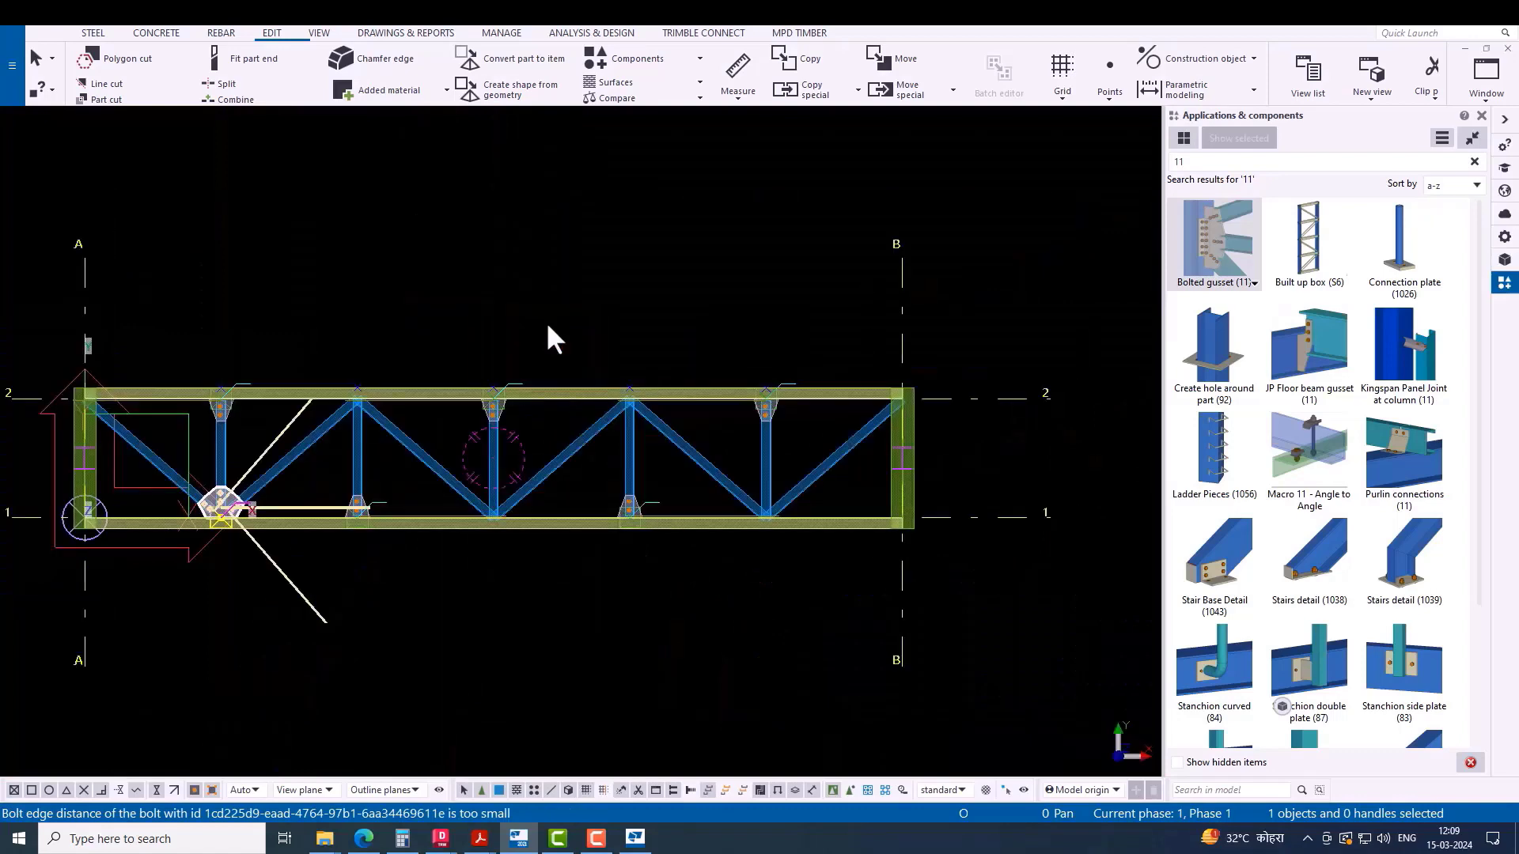
{"action": "scroll", "coordinate": [370, 520], "scroll_direction": "up", "scroll_amount": 1}
{"action": "middle_click_drag", "start_coordinate": [289, 501], "coordinate": [582, 397]}
{"action": "scroll", "coordinate": [478, 416], "scroll_direction": "up", "scroll_amount": 8}
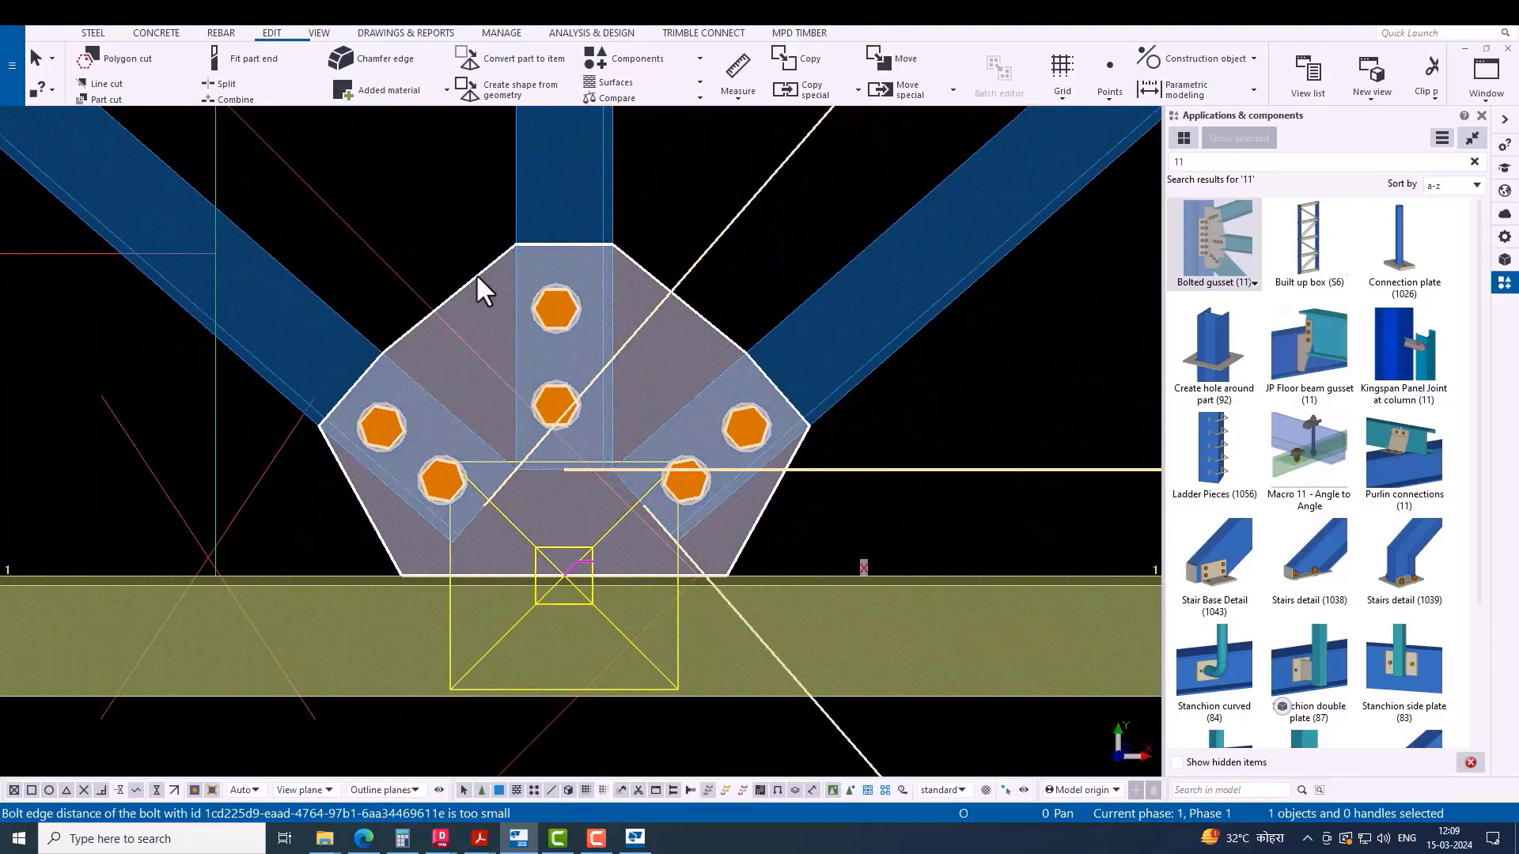
{"action": "double_click", "coordinate": [473, 272]}
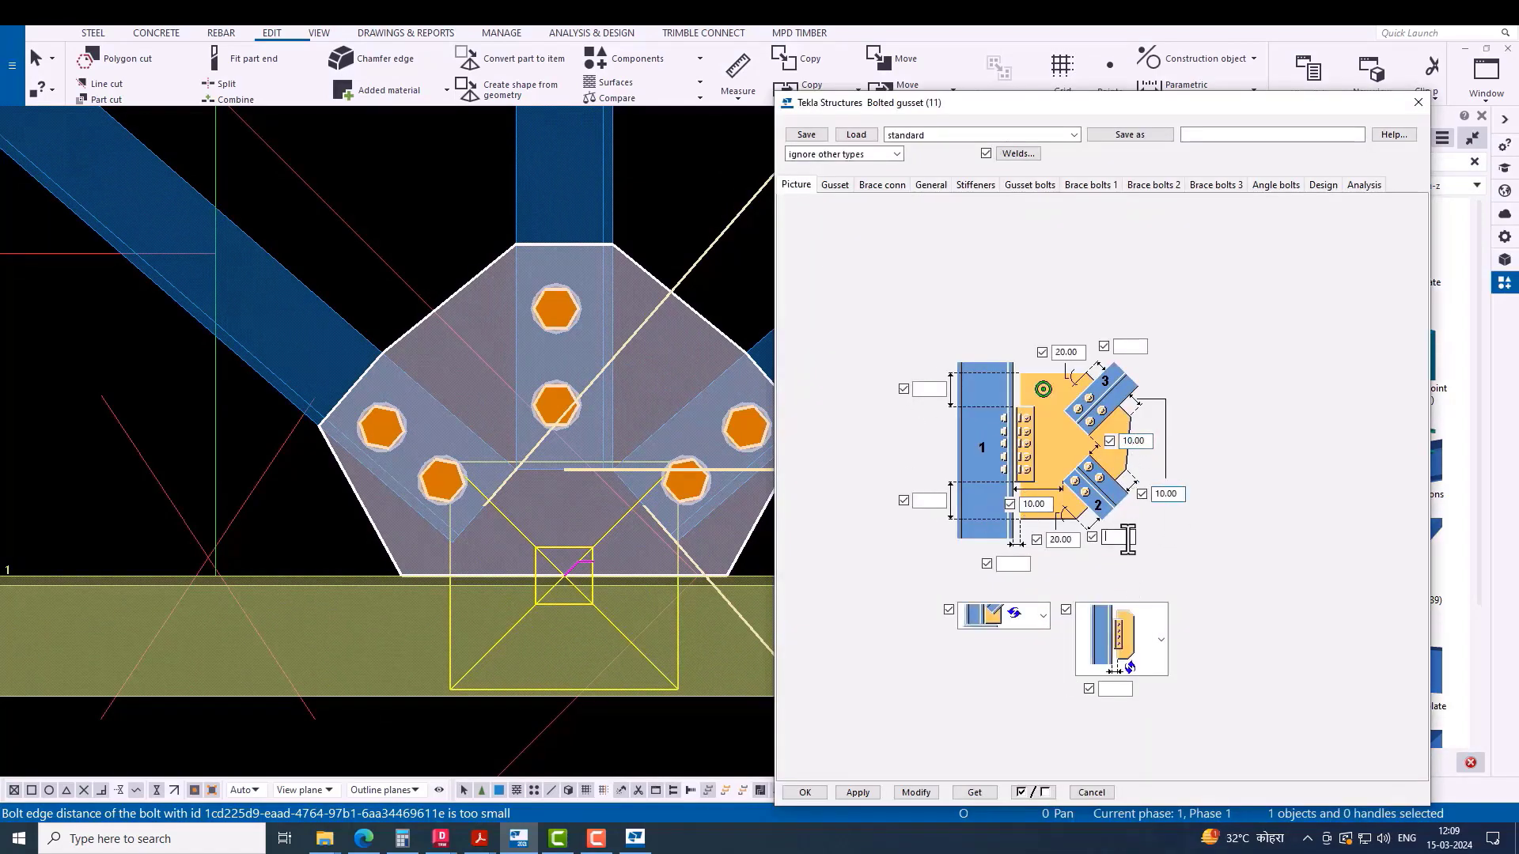
{"action": "type", "text": "10"}
{"action": "left_click", "coordinate": [1139, 349]}
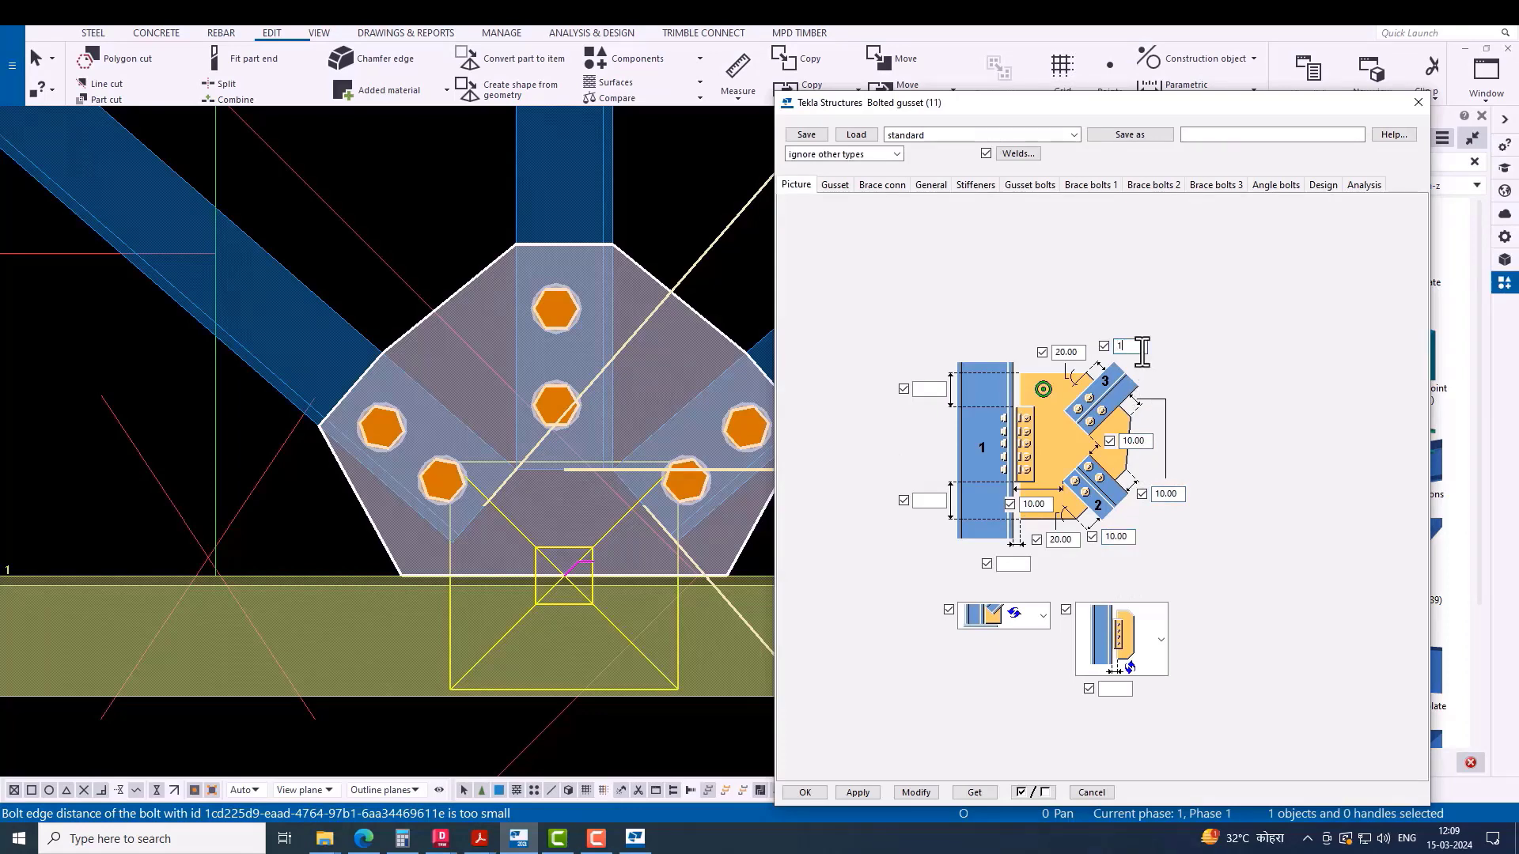
{"action": "left_click", "coordinate": [916, 792]}
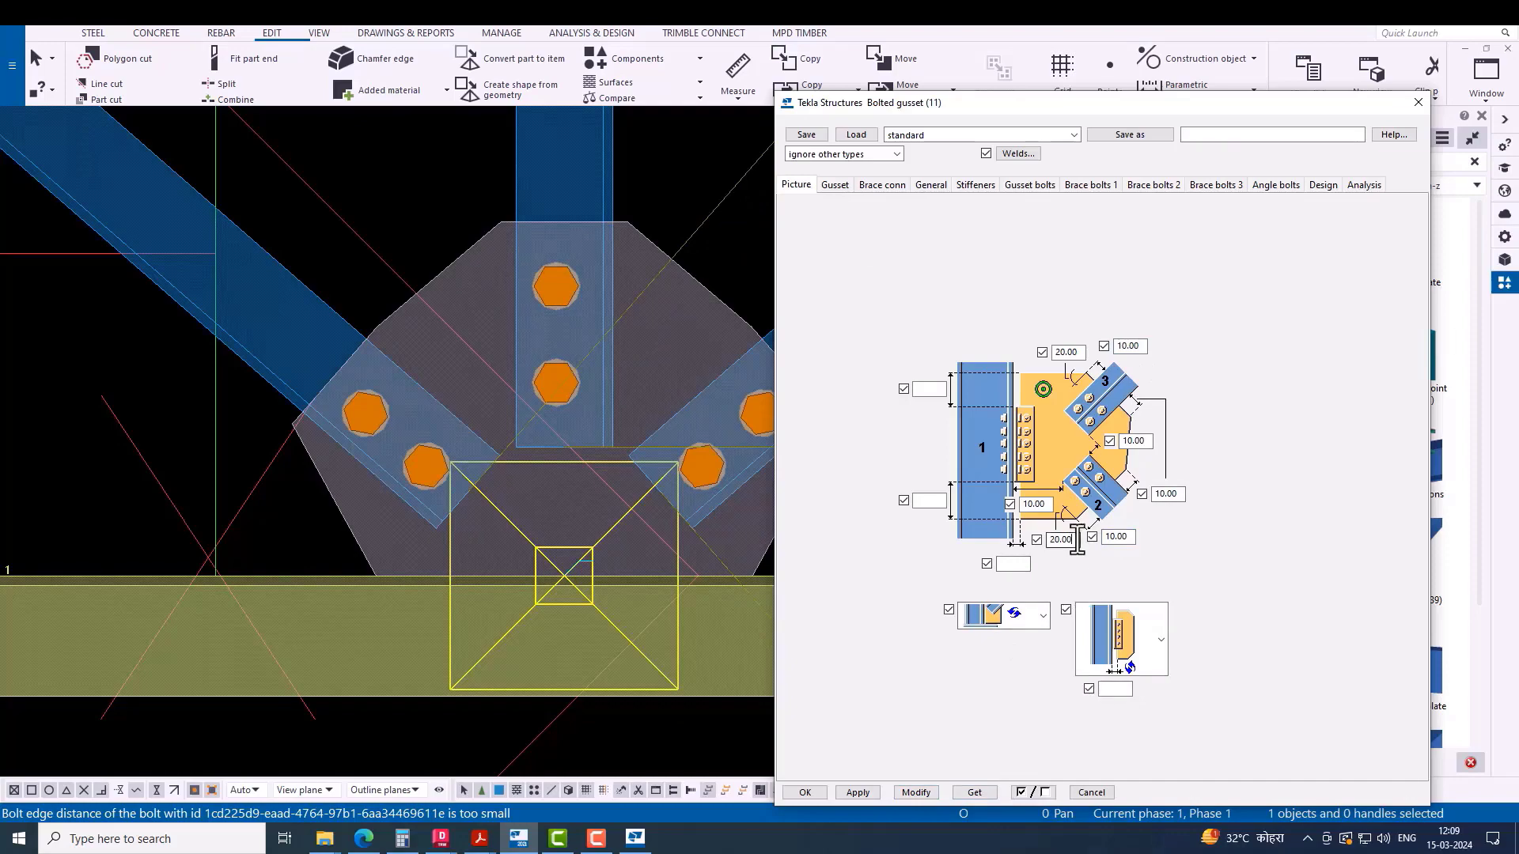
Step: Clear the gusset edge angles at braces 2 and 3 and update the three-brace connection
{"action": "left_click_drag", "start_coordinate": [1078, 540], "coordinate": [903, 556]}
{"action": "key", "text": "Delete"}
{"action": "left_click_drag", "start_coordinate": [1078, 354], "coordinate": [950, 363]}
{"action": "key", "text": "Delete"}
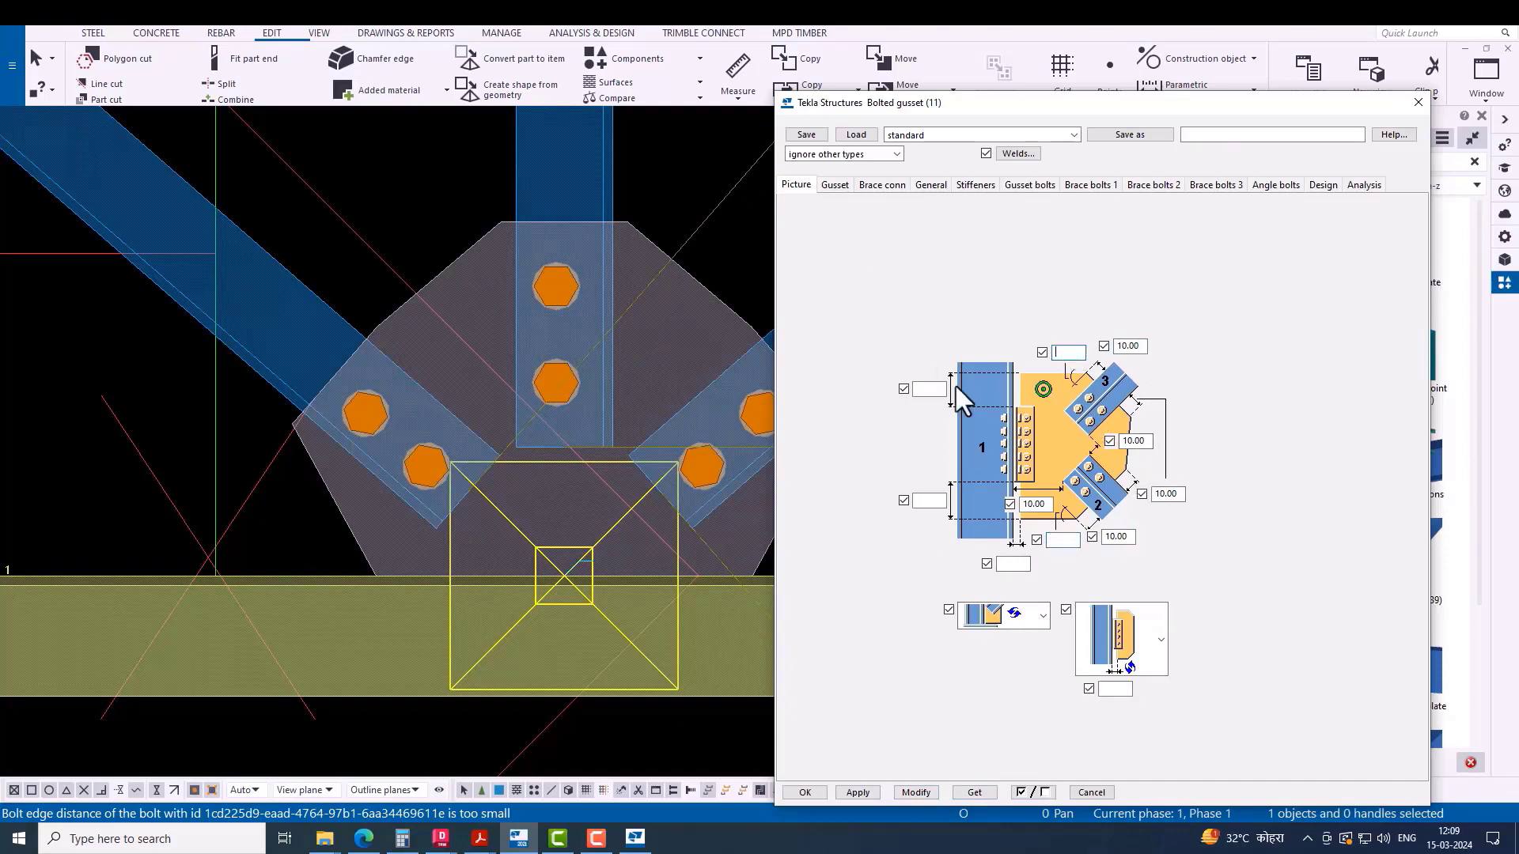
{"action": "left_click", "coordinate": [916, 792]}
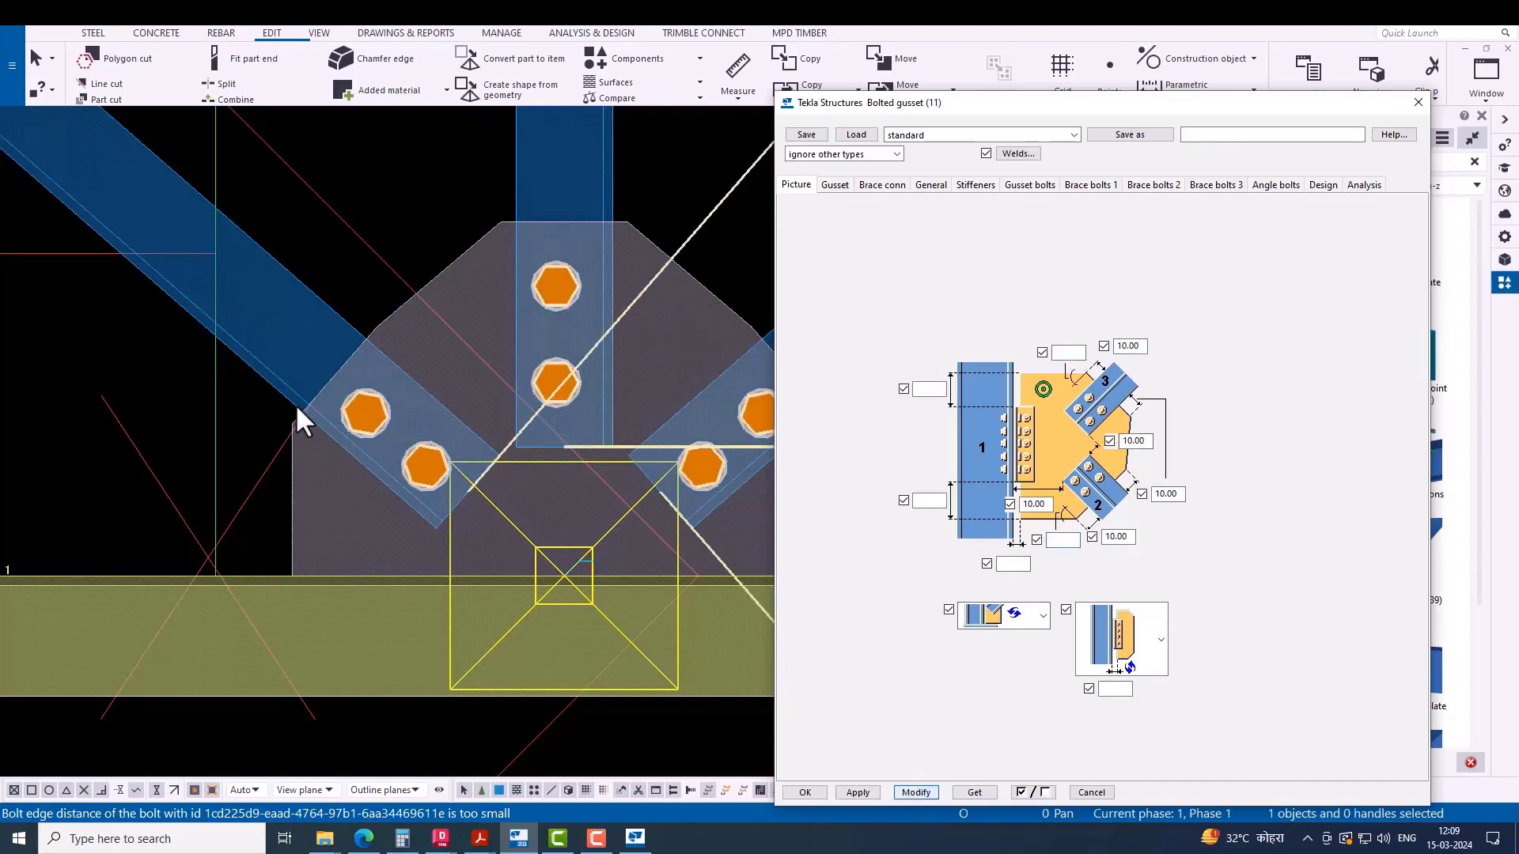
Step: Choose explicit options for the gusset plate shape and the numbered brace order, and update the connection
{"action": "scroll", "coordinate": [297, 419], "scroll_direction": "down", "scroll_amount": 3}
{"action": "left_click", "coordinate": [834, 184]}
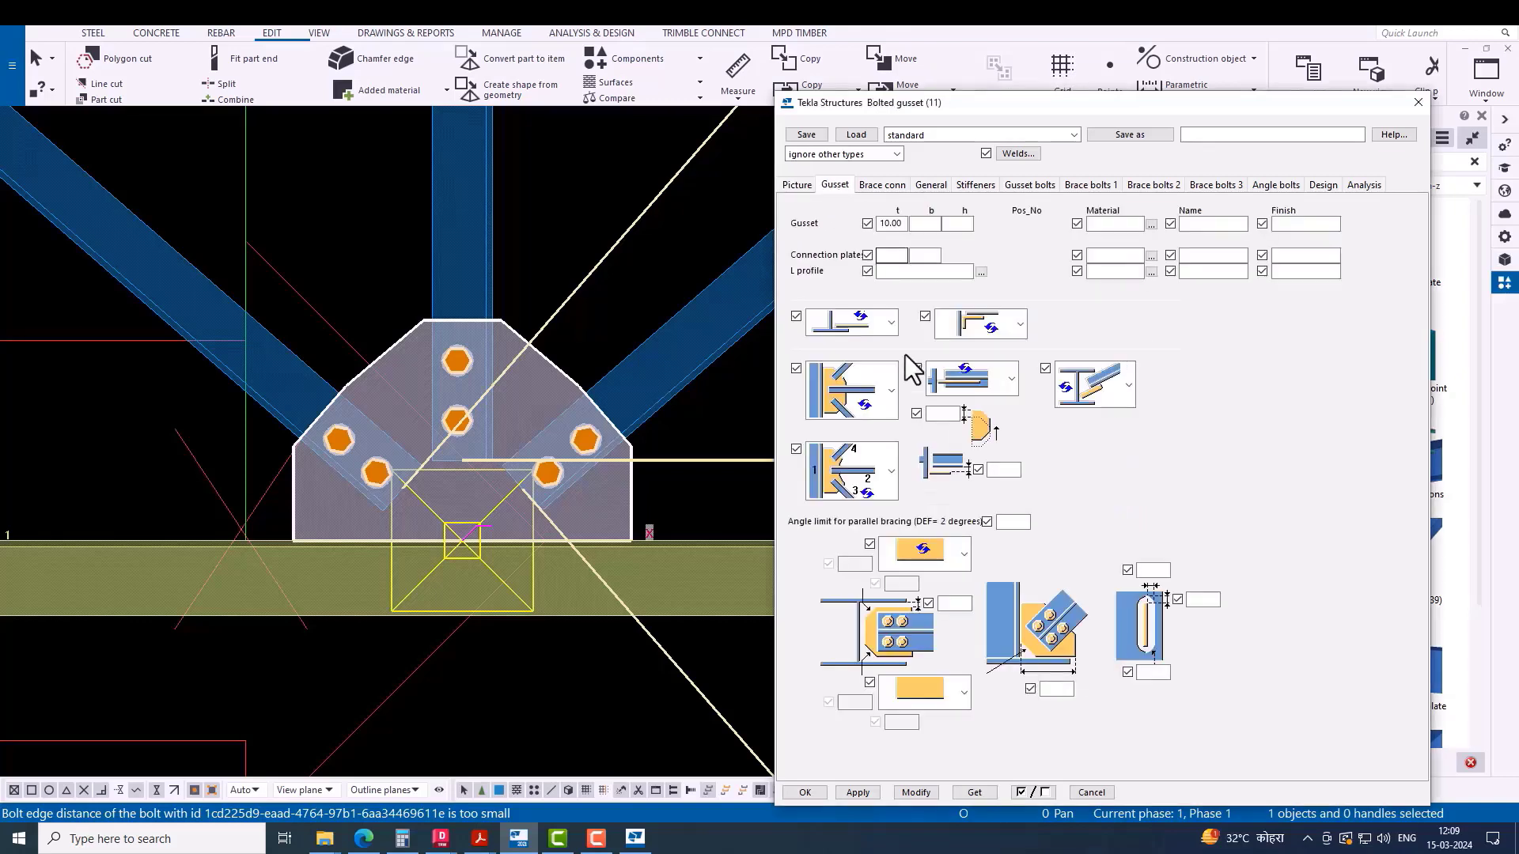
{"action": "left_click", "coordinate": [870, 392]}
{"action": "left_click", "coordinate": [860, 582]}
{"action": "left_click", "coordinate": [852, 468]}
{"action": "left_click", "coordinate": [865, 610]}
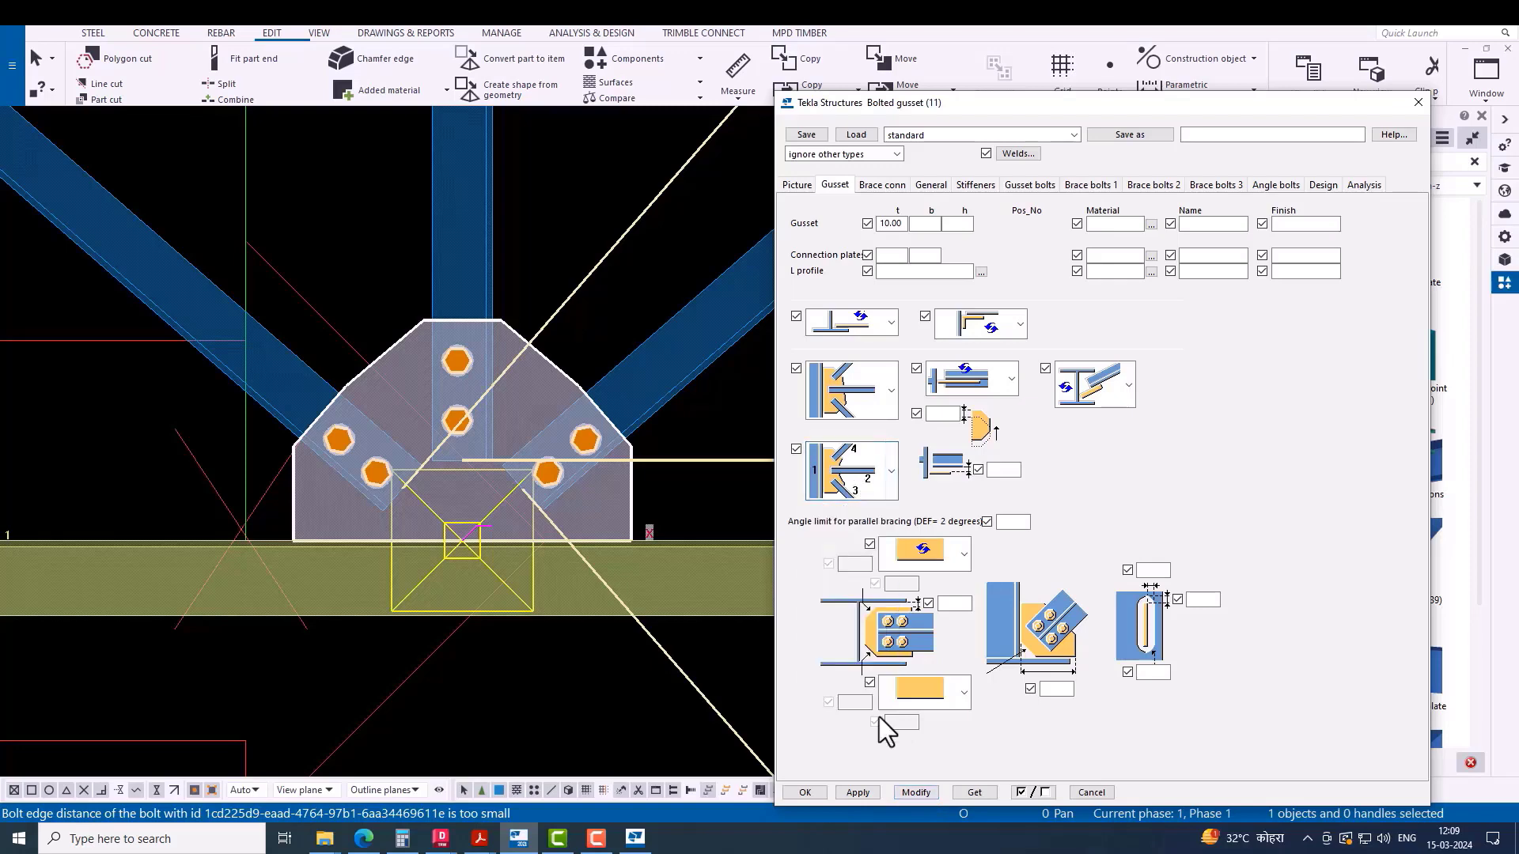
{"action": "left_click", "coordinate": [914, 792]}
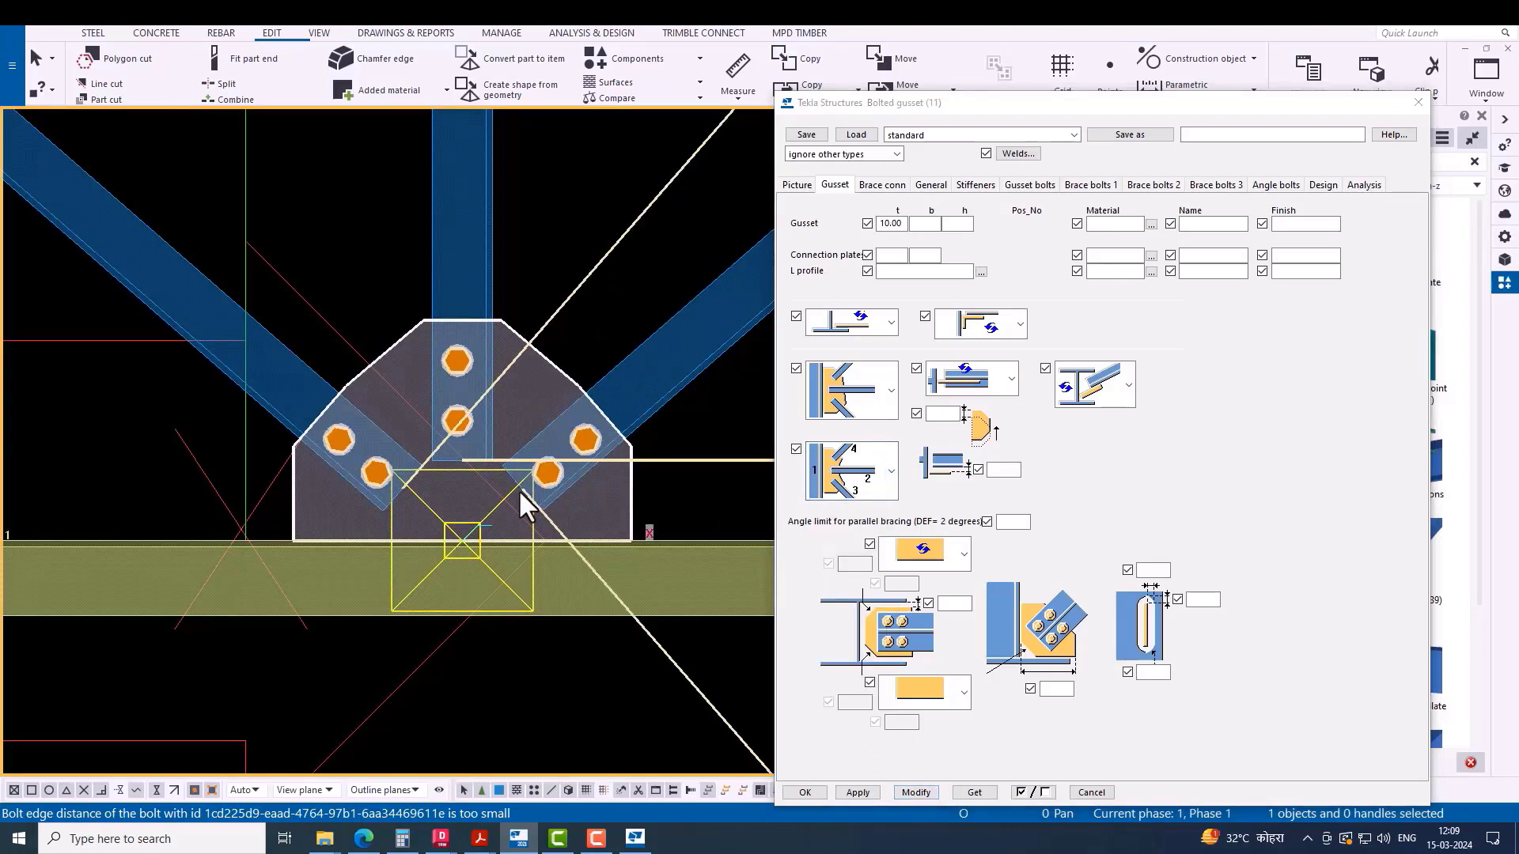
Step: Set the second brace's bolts to size 16, standard 4.6XOX, tolerance 2 mm, thread in material Yes and assembly type Site
{"action": "left_click", "coordinate": [1103, 183]}
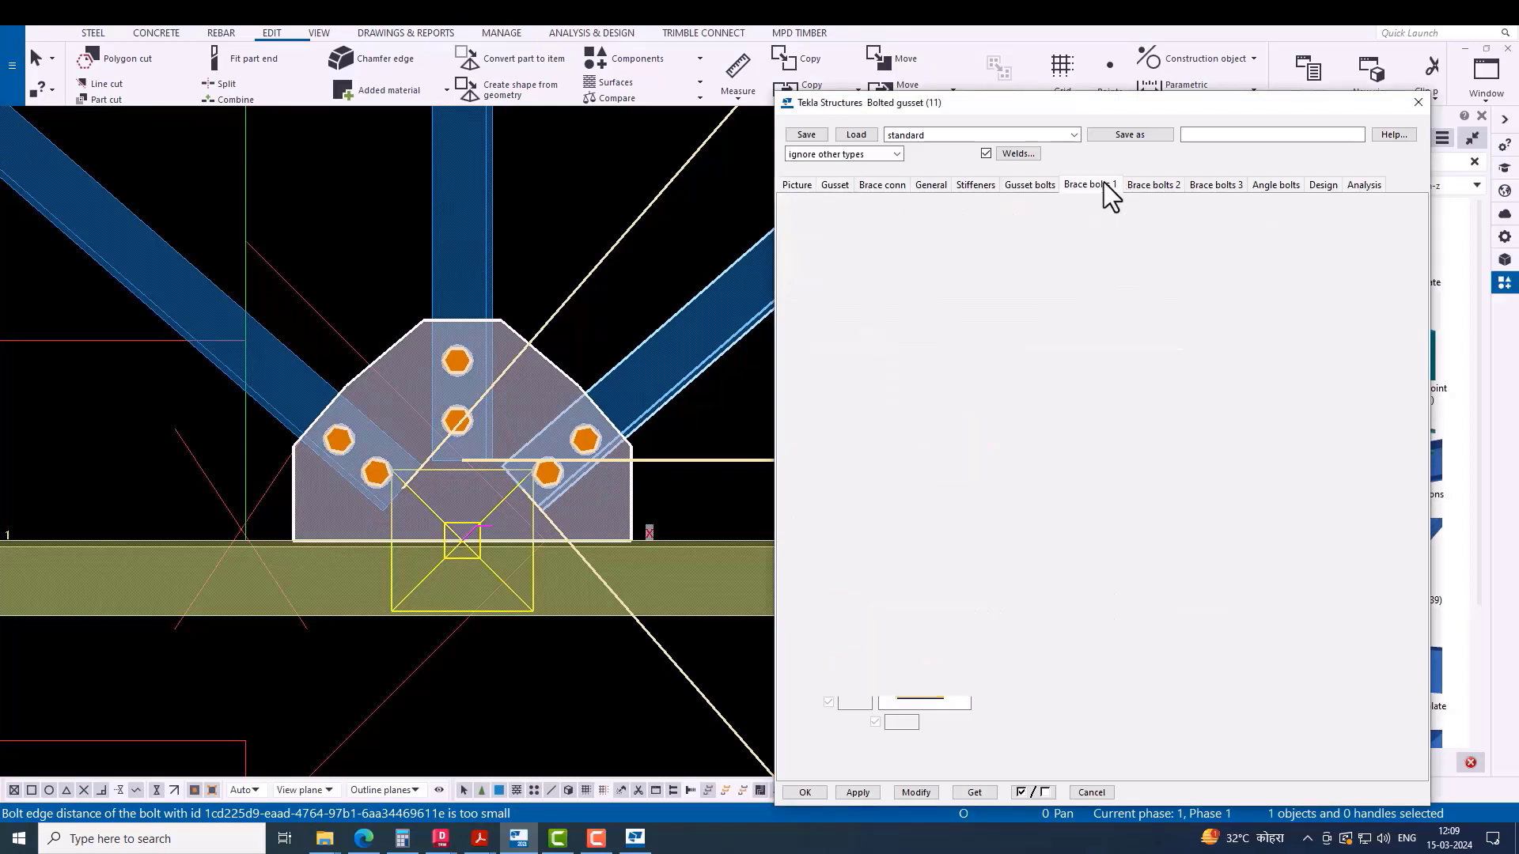
{"action": "left_click", "coordinate": [1151, 185]}
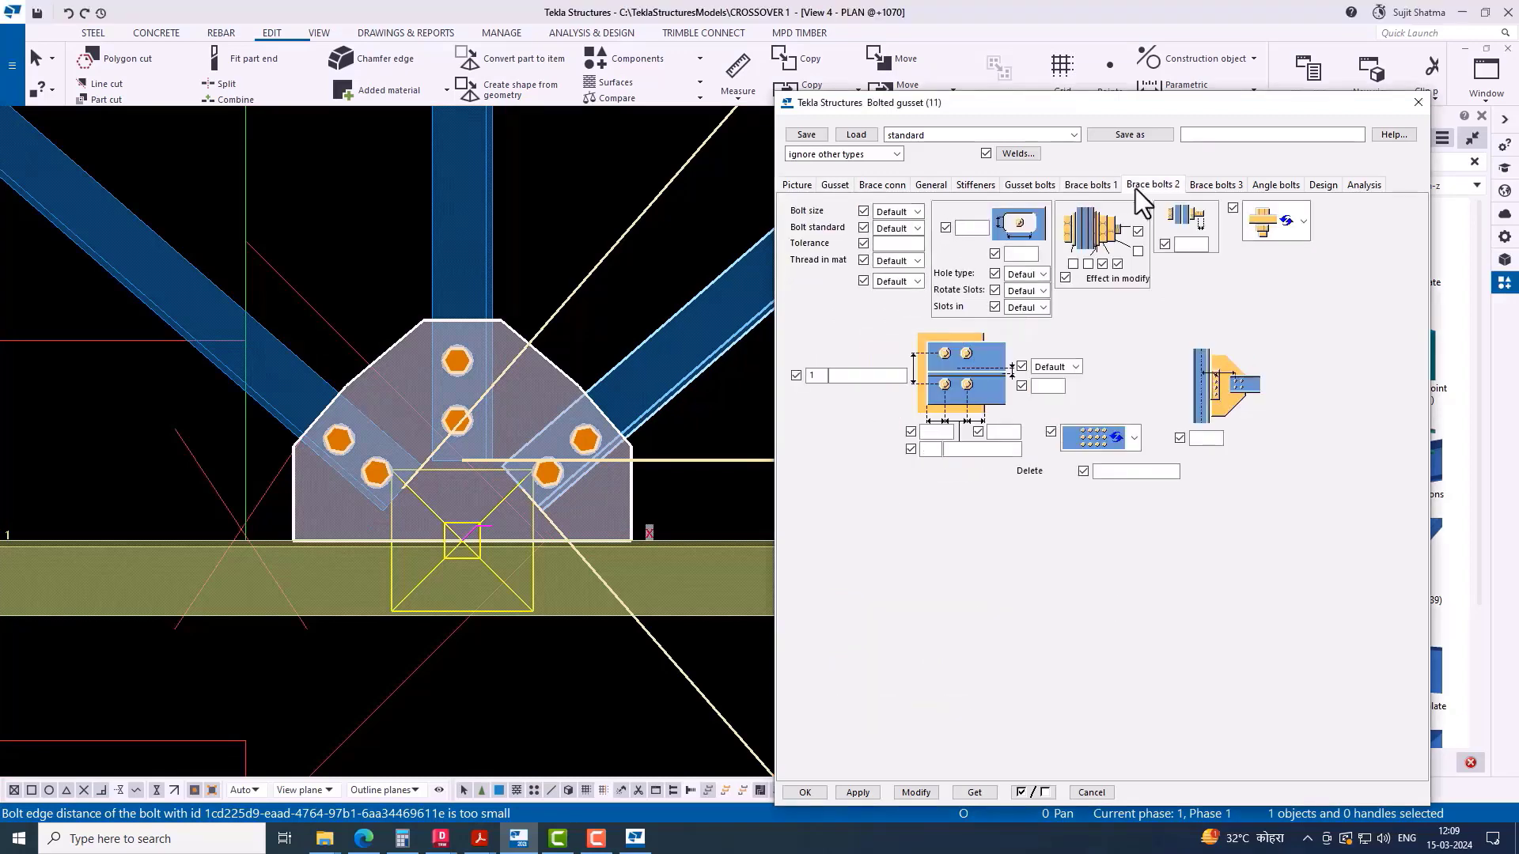
{"action": "left_click", "coordinate": [917, 211]}
{"action": "left_click", "coordinate": [890, 245]}
{"action": "left_click", "coordinate": [918, 228]}
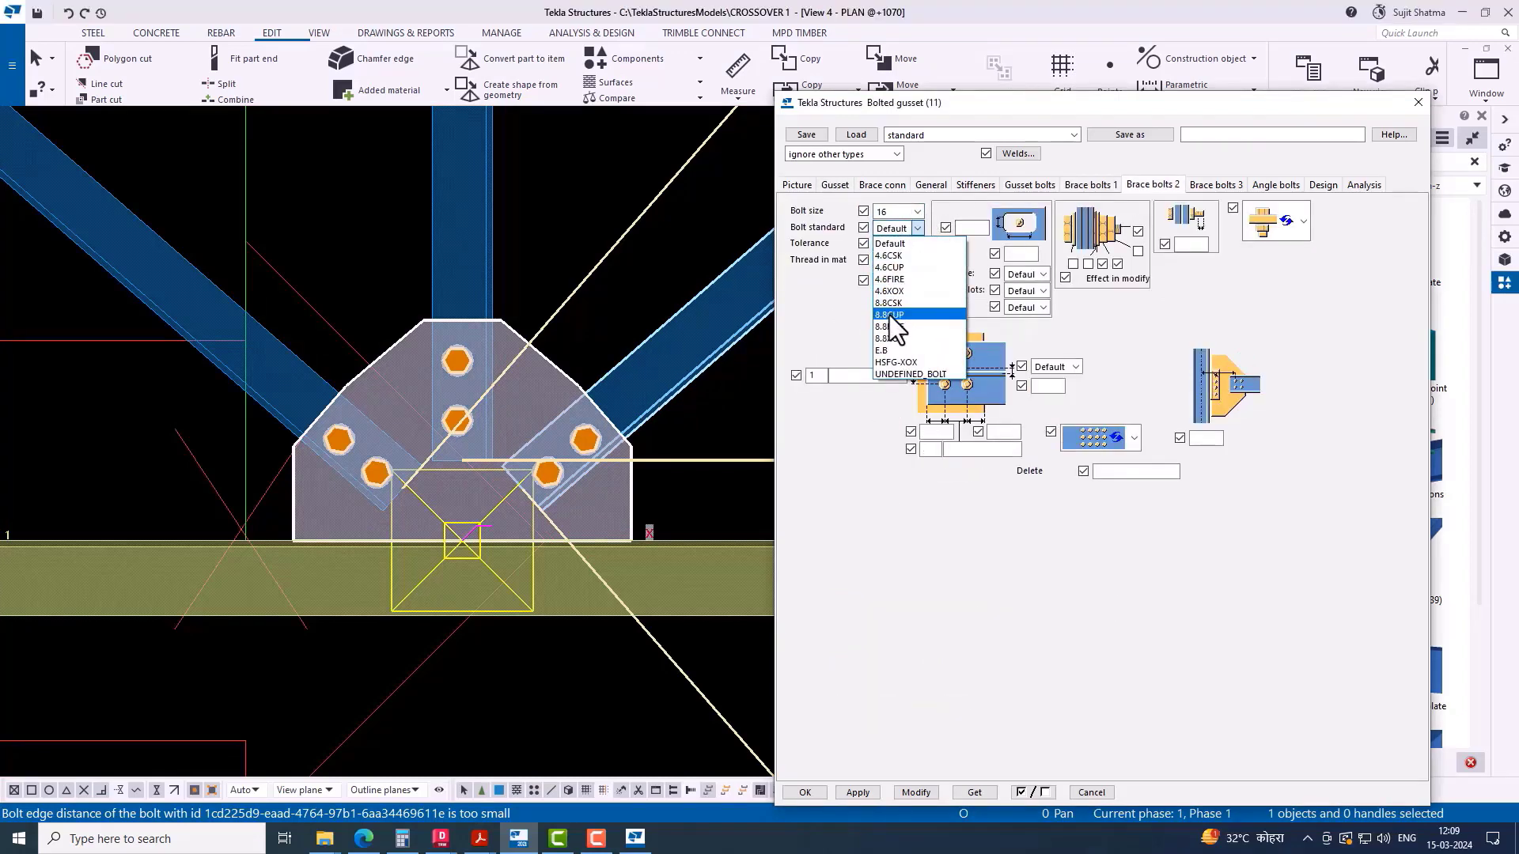
{"action": "left_click", "coordinate": [890, 291]}
{"action": "left_click", "coordinate": [898, 243]}
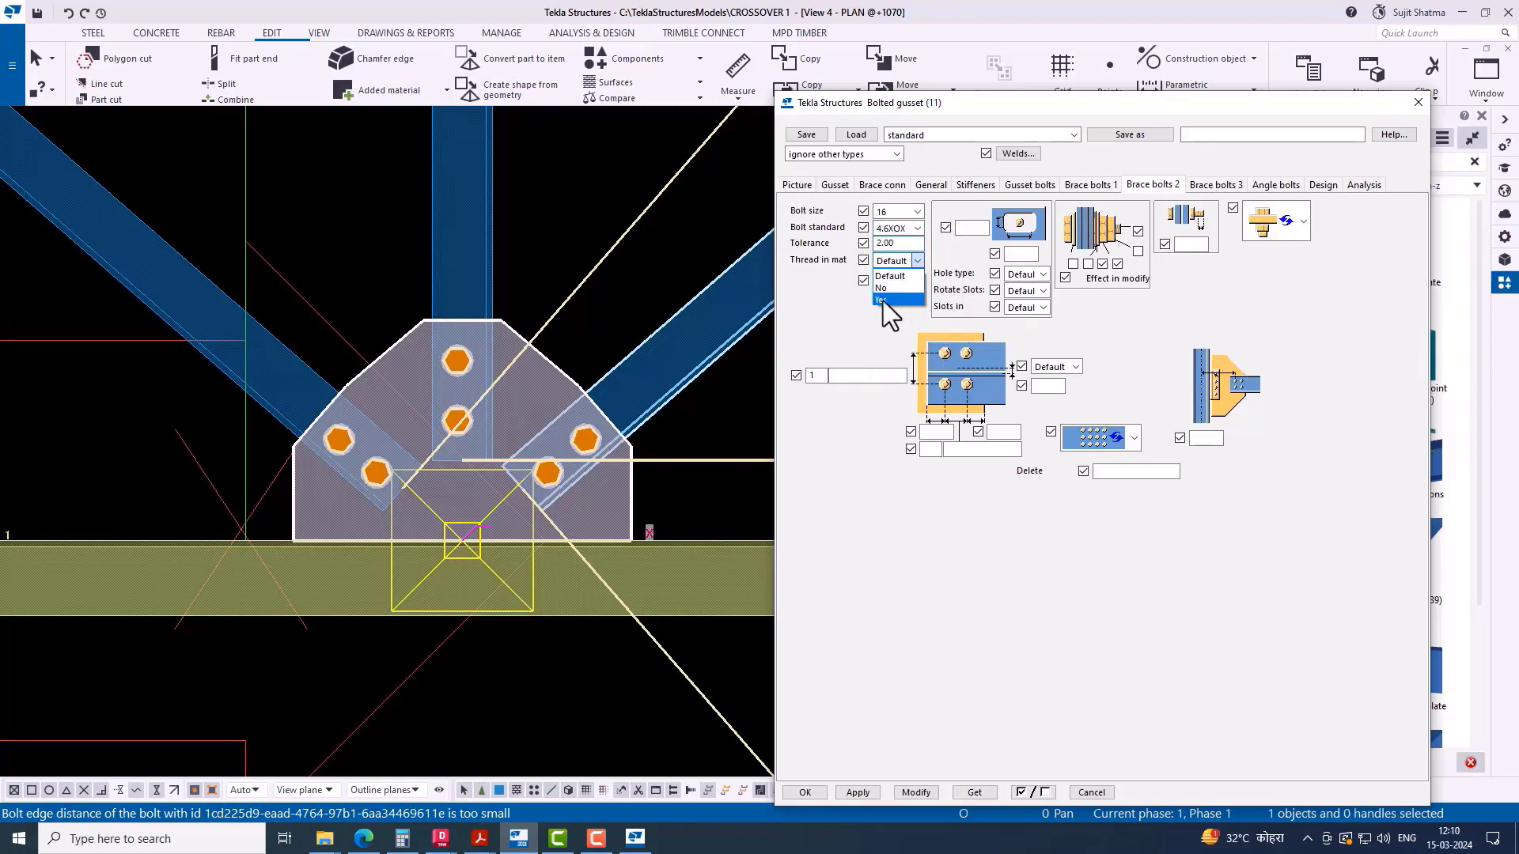
{"action": "left_click", "coordinate": [884, 300]}
{"action": "left_click", "coordinate": [894, 281]}
{"action": "left_click", "coordinate": [892, 308]}
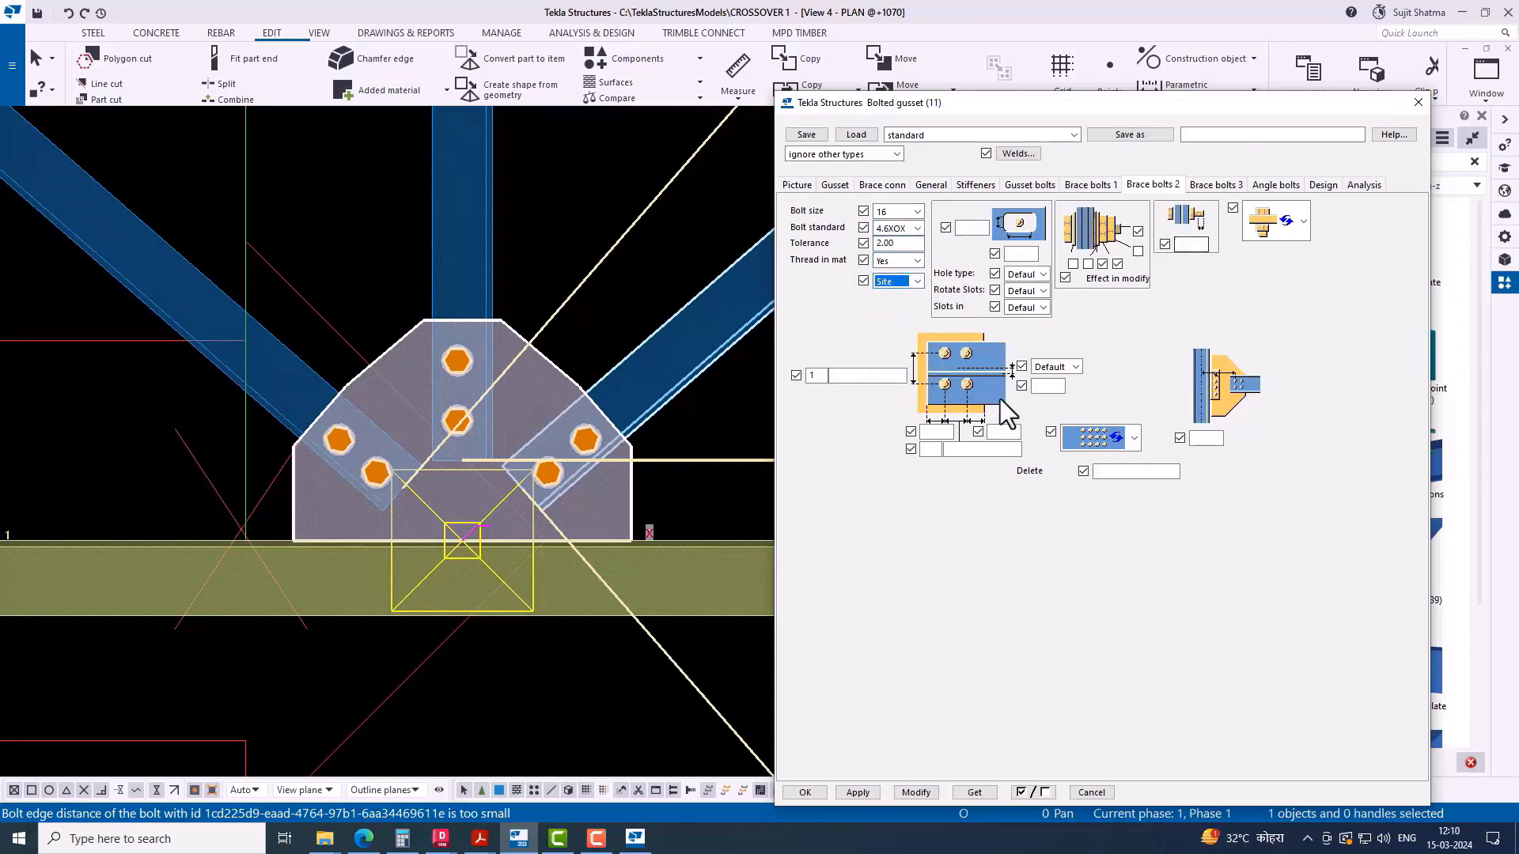
Step: Lay out the second brace's bolts with 40 mm edge distances, 2 bolts at 60 mm spacing, and a 35 mm offset from Top
{"action": "left_click", "coordinate": [1005, 432]}
{"action": "type", "text": "40"}
{"action": "left_click", "coordinate": [933, 431]}
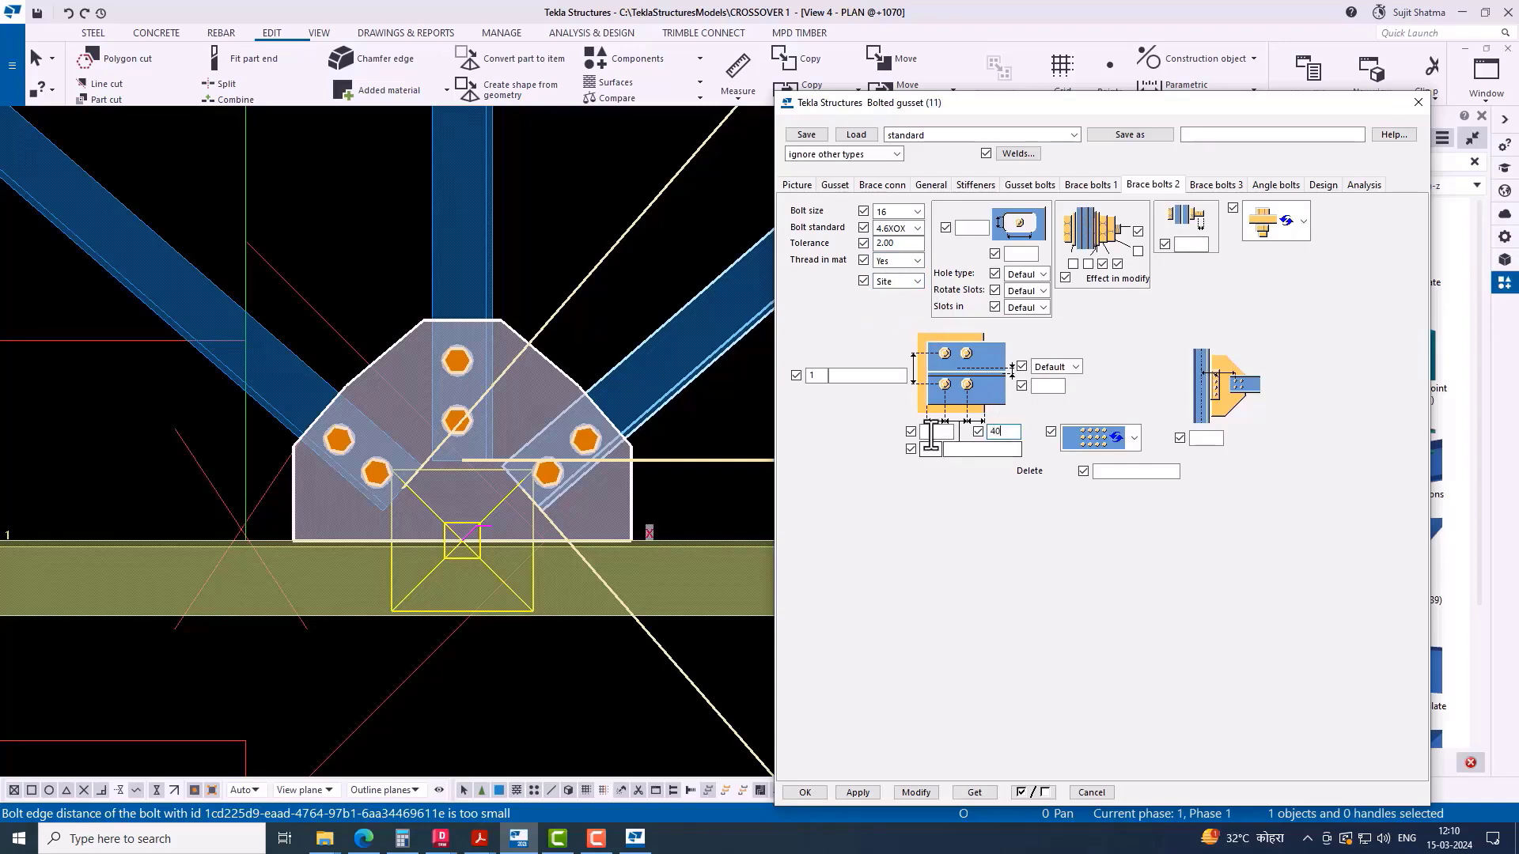
{"action": "type", "text": "4"}
{"action": "type", "text": "2"}
{"action": "left_click", "coordinate": [981, 448]}
{"action": "left_click", "coordinate": [1071, 365]}
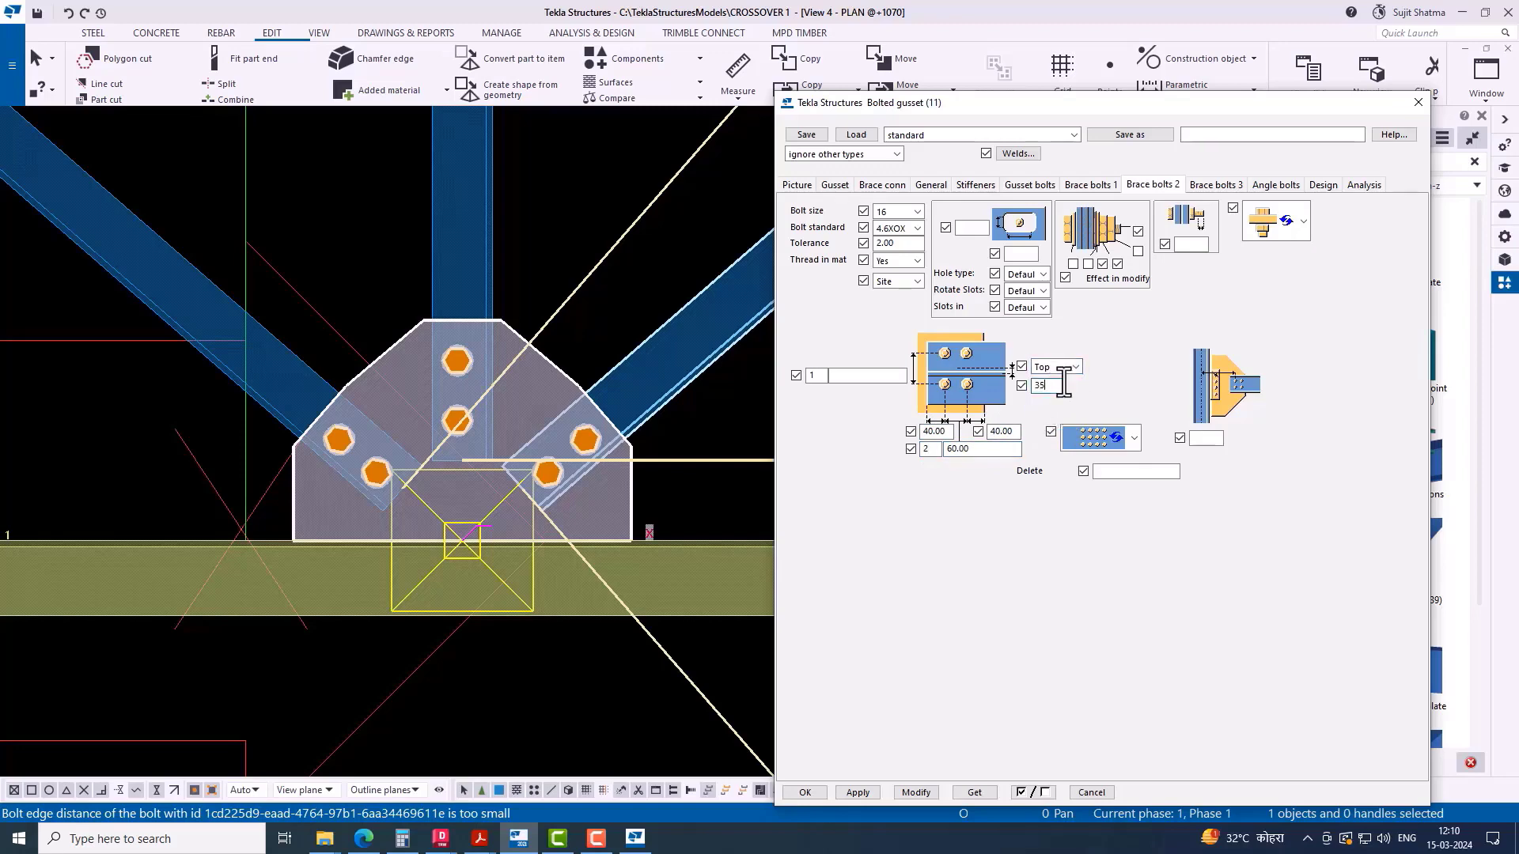
Step: Set the third brace's bolts to size 16, standard 4.6XOX, tolerance 2 mm, thread in material Yes and assembly type Site
{"action": "left_click", "coordinate": [1211, 183]}
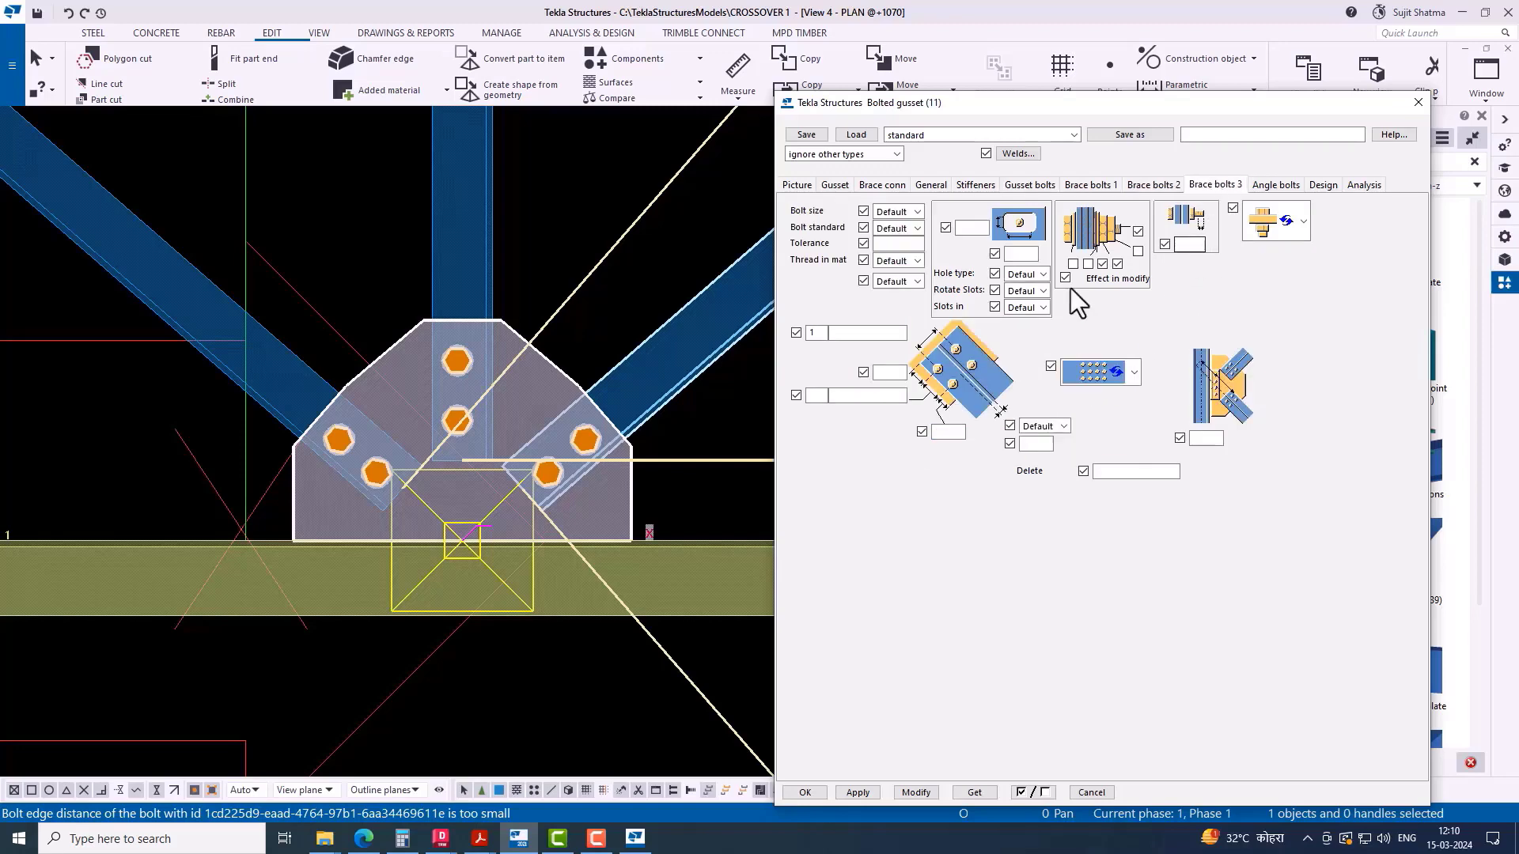
{"action": "left_click", "coordinate": [919, 212]}
{"action": "left_click", "coordinate": [892, 273]}
{"action": "left_click", "coordinate": [910, 211]}
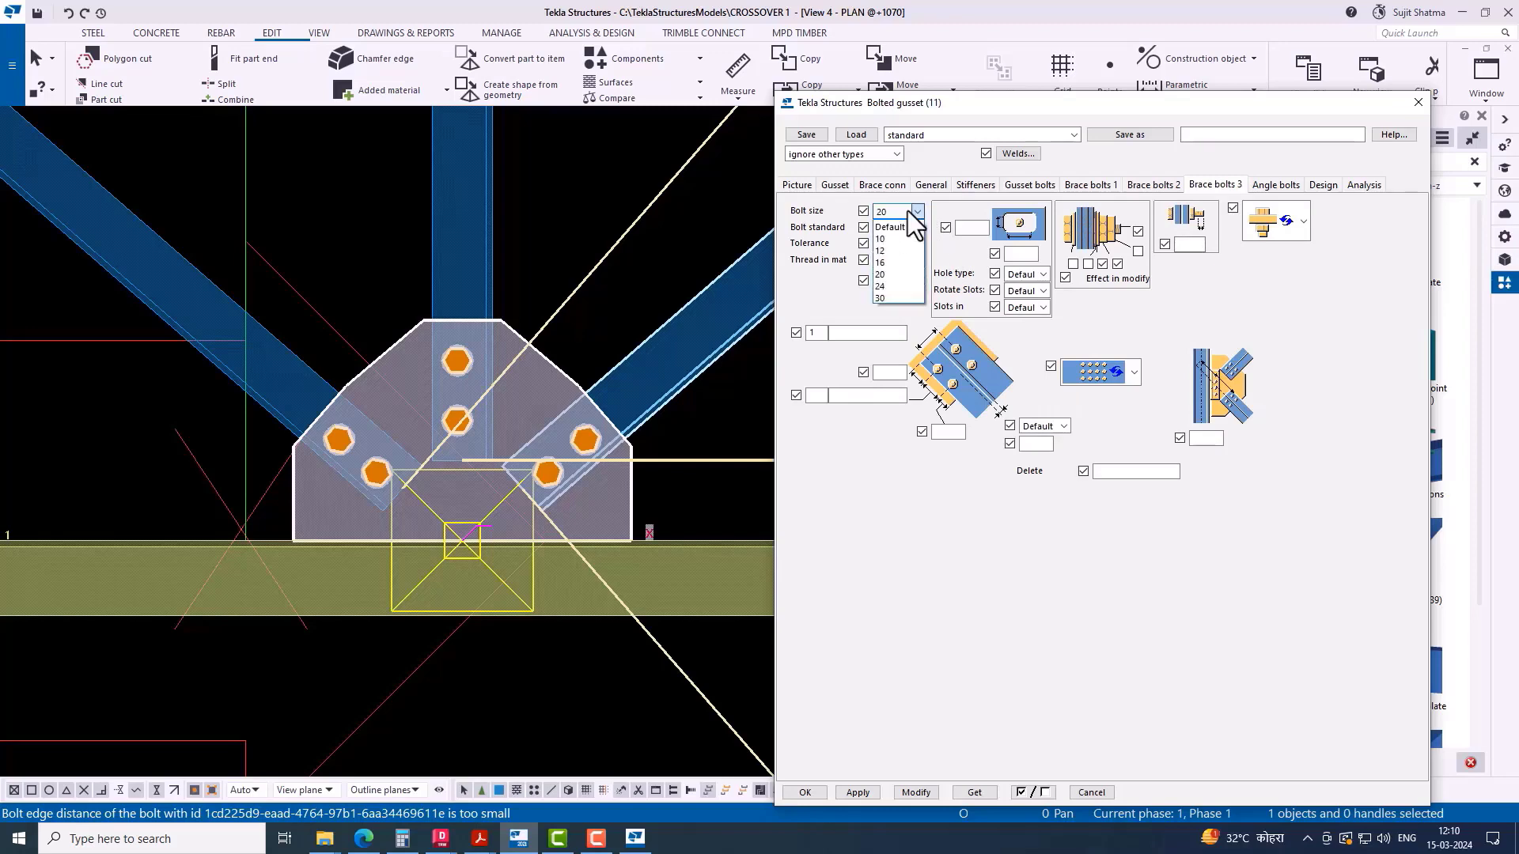
{"action": "left_click", "coordinate": [882, 261]}
{"action": "left_click", "coordinate": [906, 229]}
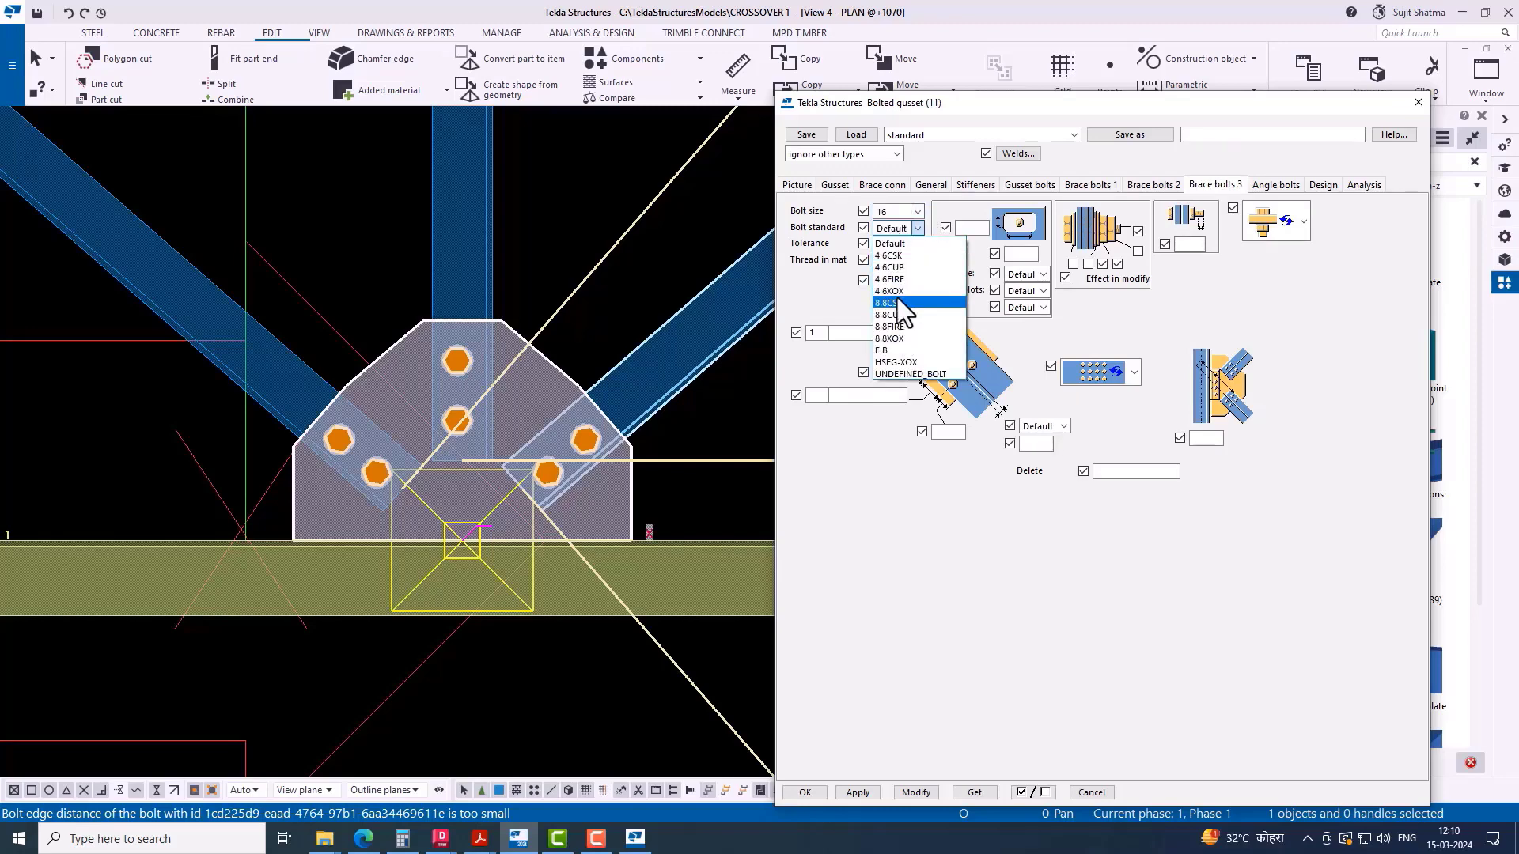
{"action": "left_click", "coordinate": [888, 291]}
{"action": "left_click", "coordinate": [896, 243]}
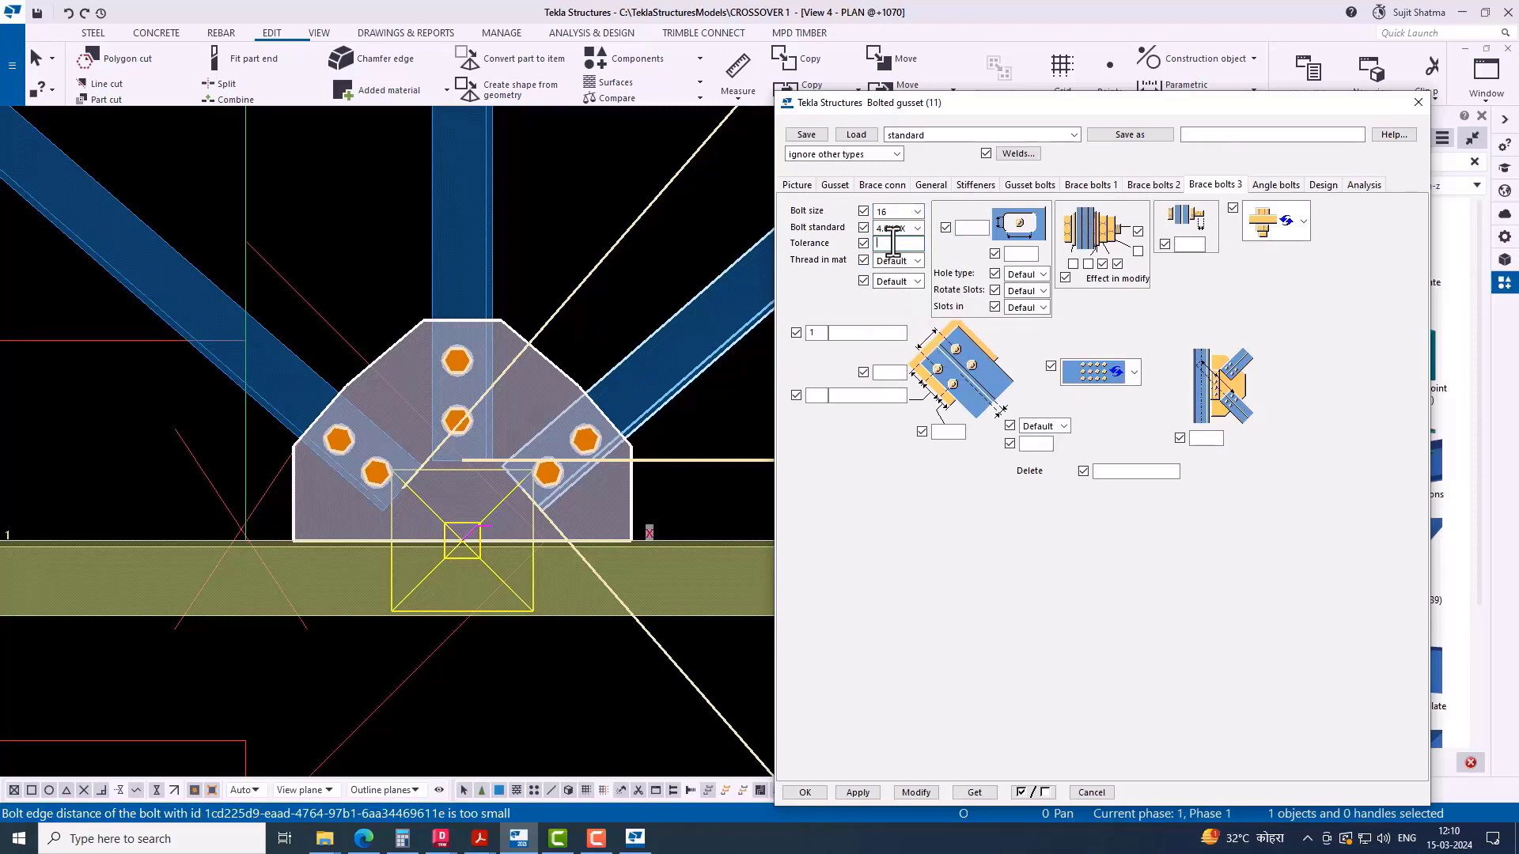
{"action": "type", "text": "2"}
{"action": "left_click", "coordinate": [918, 260]}
{"action": "left_click", "coordinate": [894, 286]}
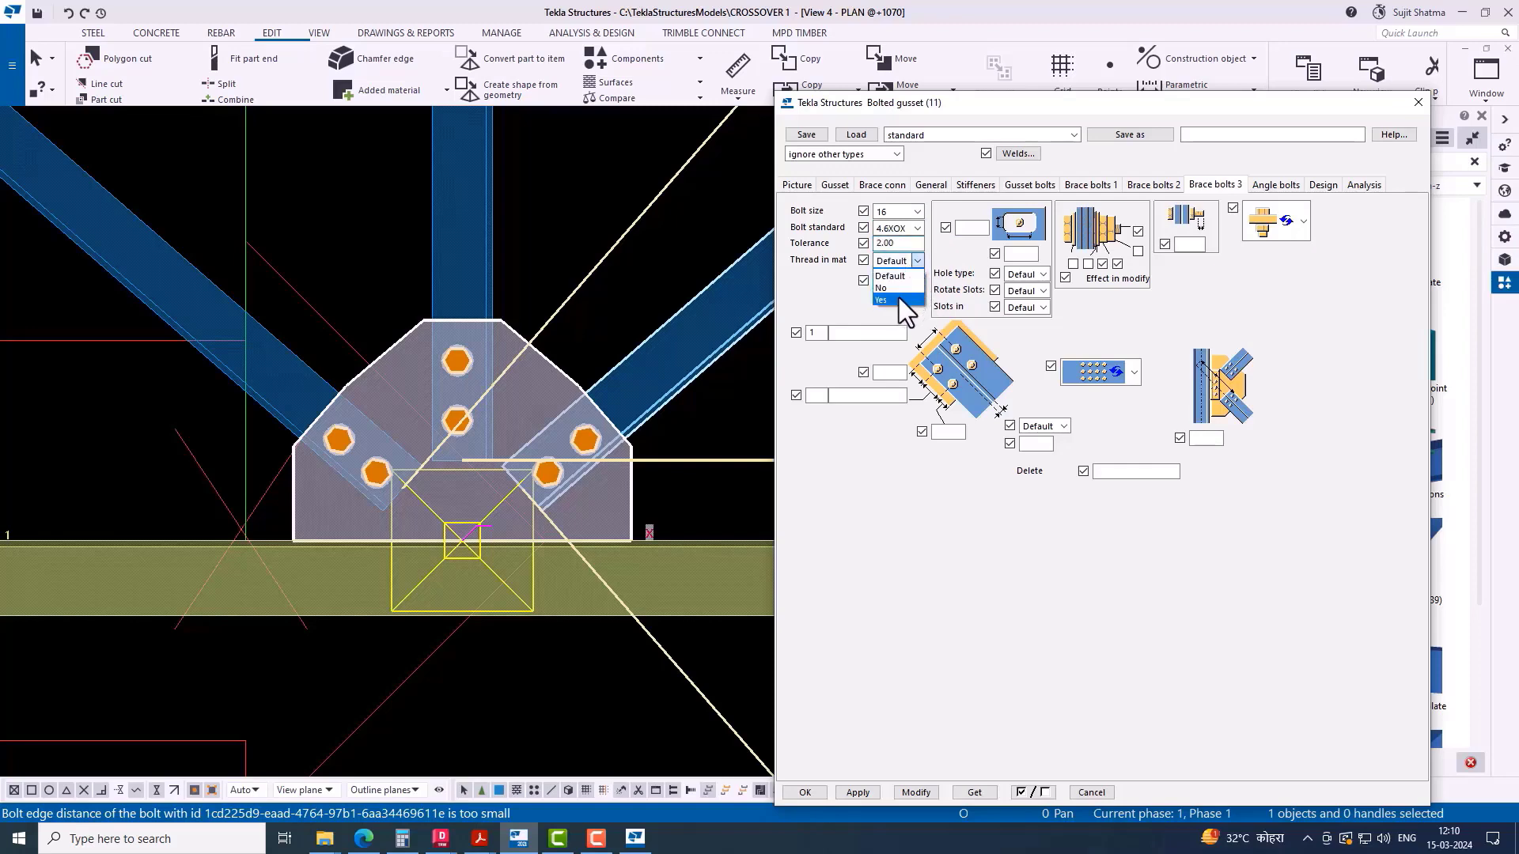
{"action": "left_click", "coordinate": [916, 281]}
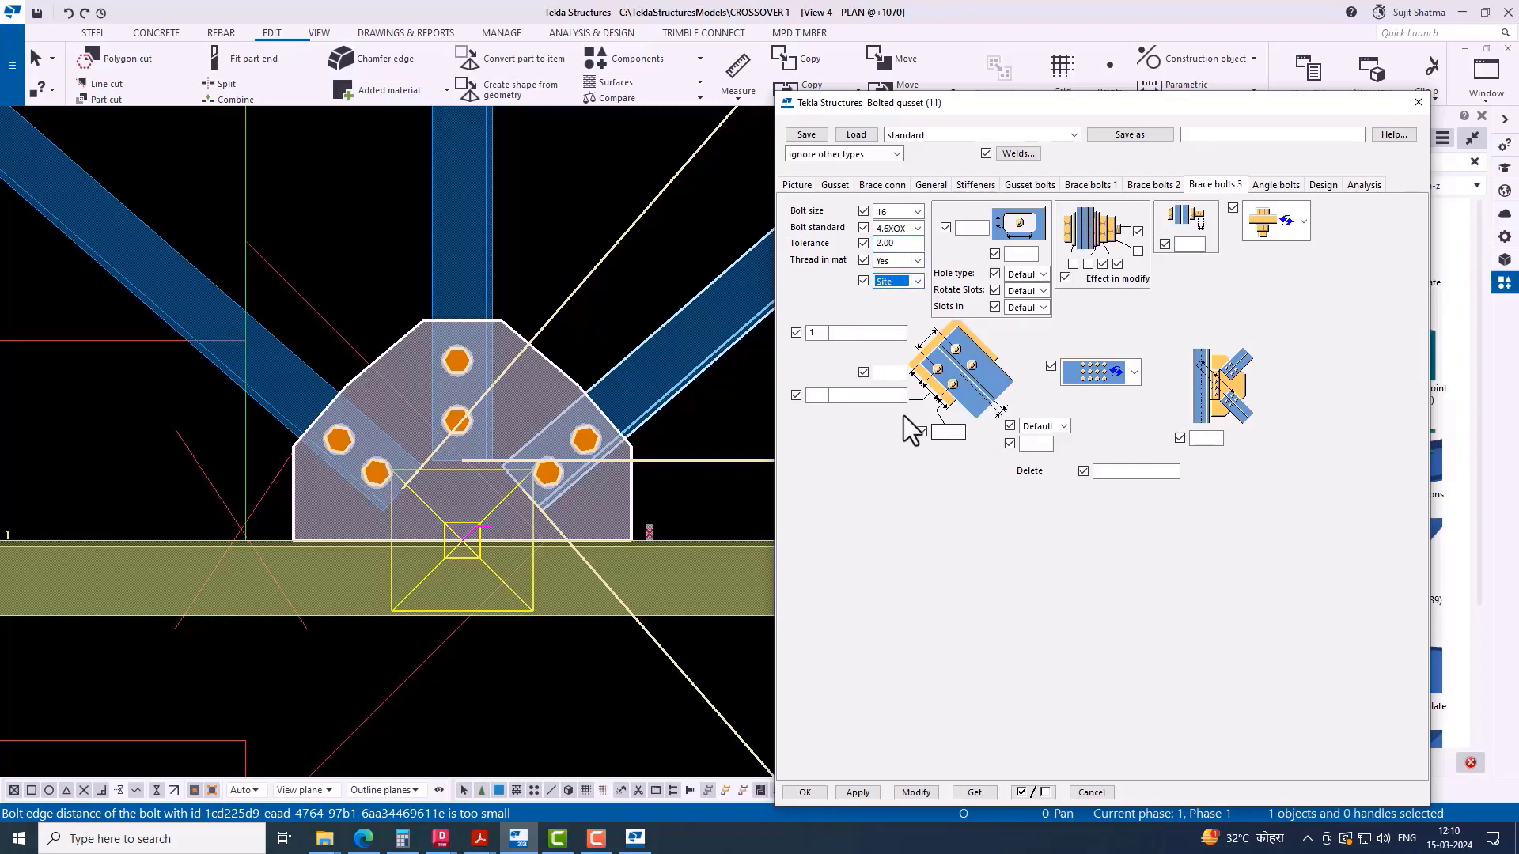
Step: Lay out the third brace's bolts with 40 mm edge distances, 2 at 60 mm spacing, 35 mm from Top, and update the connection
{"action": "left_click", "coordinate": [946, 433]}
{"action": "type", "text": "40"}
{"action": "left_click", "coordinate": [1036, 426]}
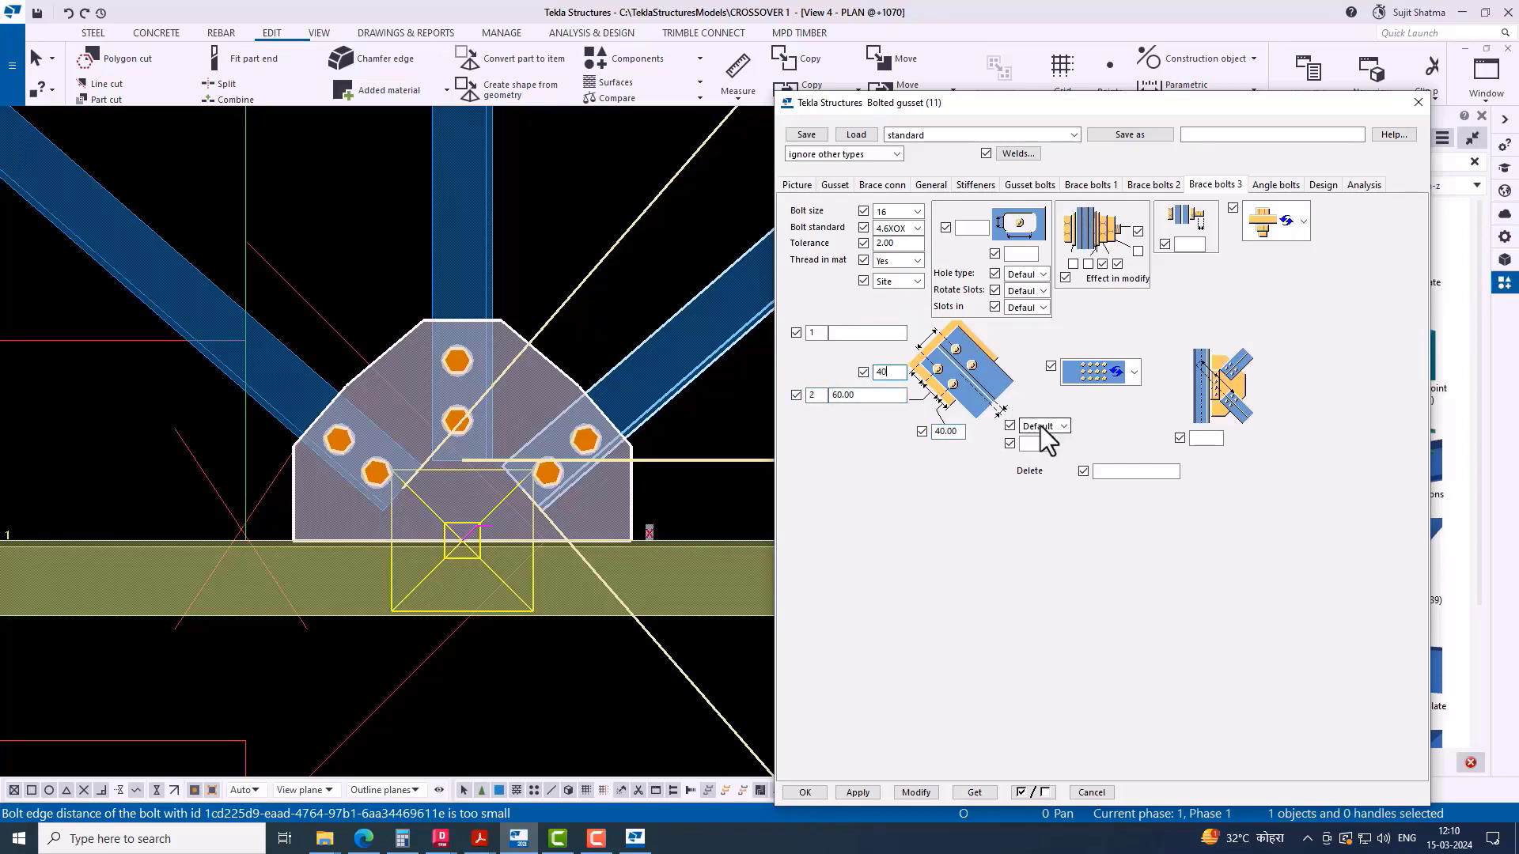
{"action": "left_click", "coordinate": [1039, 466]}
{"action": "left_click", "coordinate": [1040, 446]}
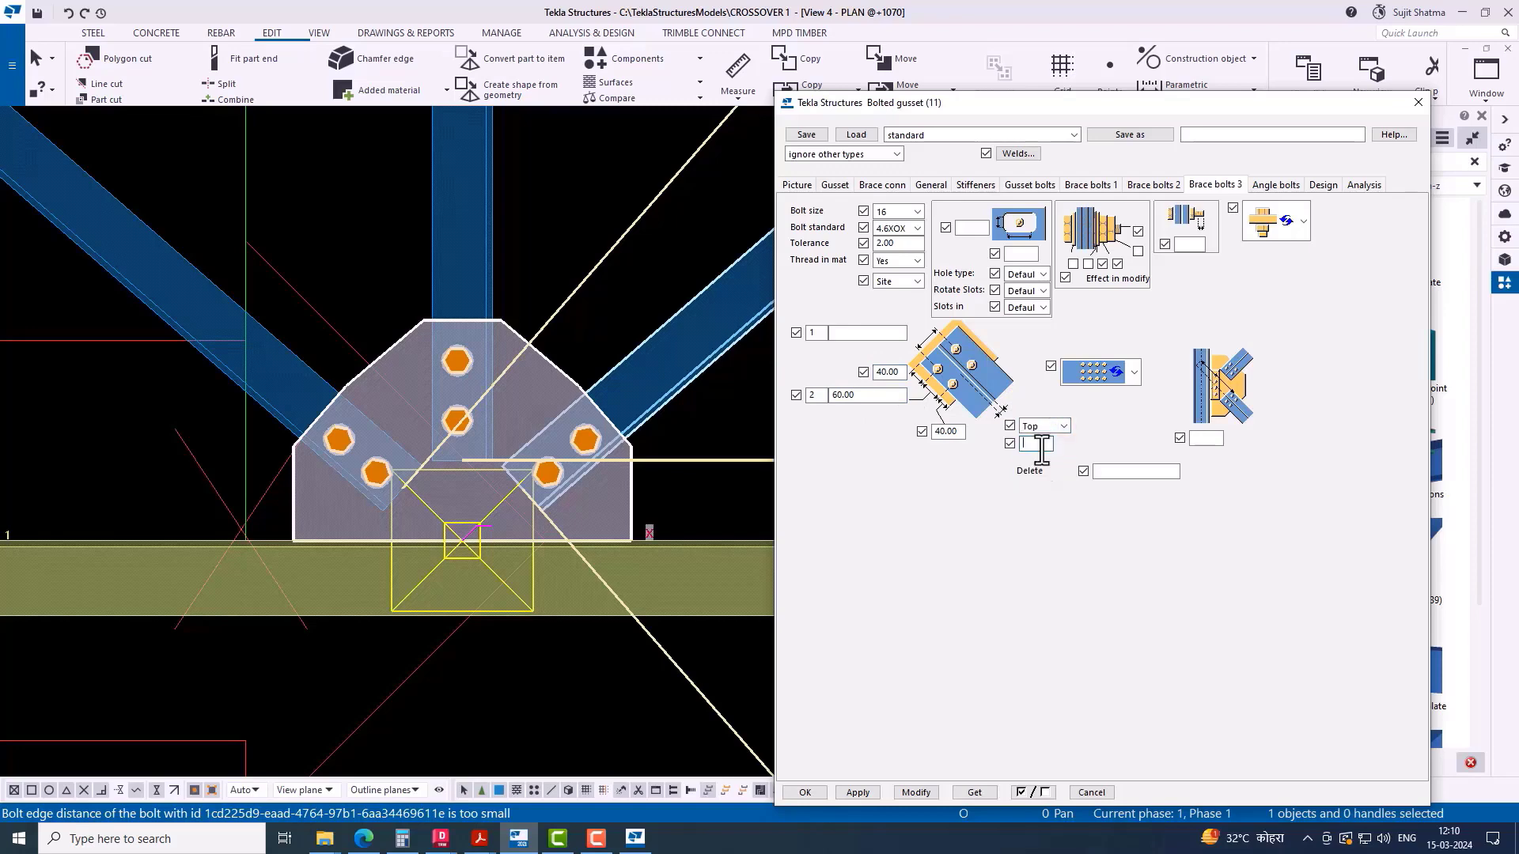
{"action": "left_click", "coordinate": [908, 786]}
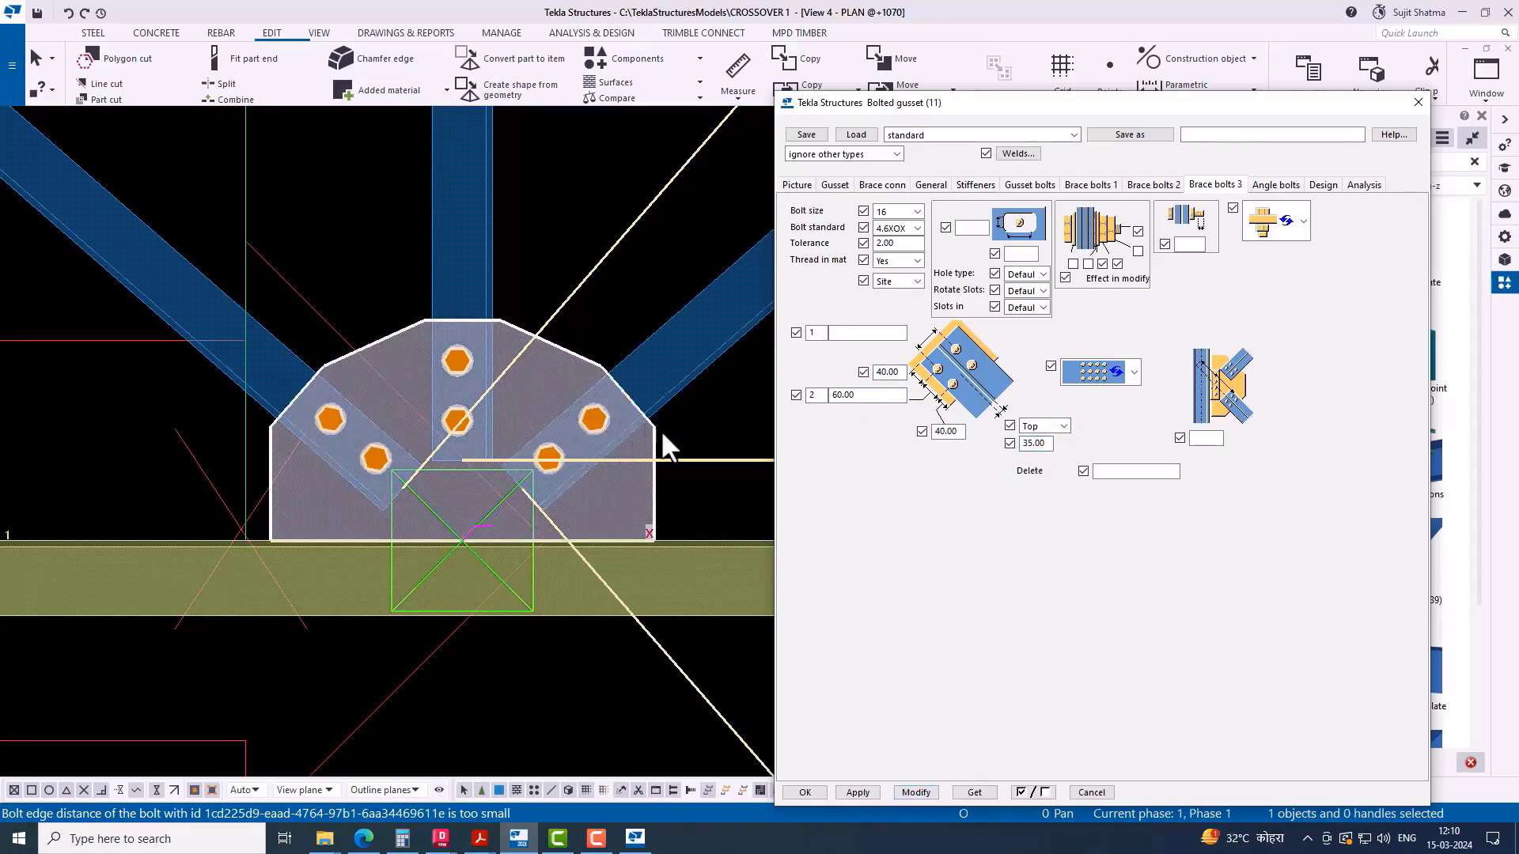
{"action": "left_click", "coordinate": [802, 792]}
Step: Apply Bolted gusset (11) to the grid 2 beam and the three braces meeting at its node nearer grid A
{"action": "scroll", "coordinate": [652, 475], "scroll_direction": "down", "scroll_amount": 5}
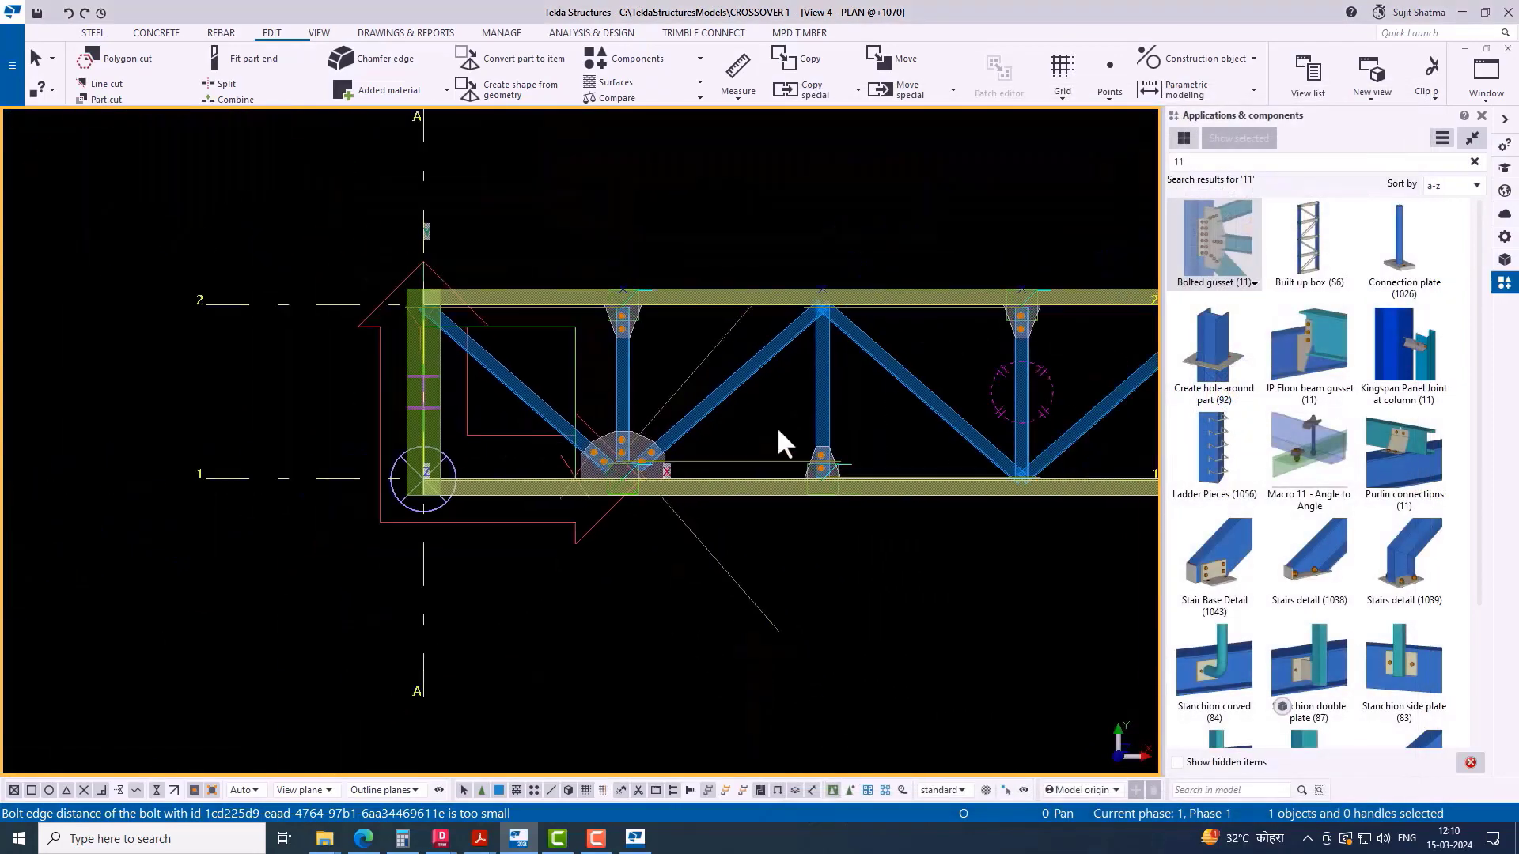
{"action": "middle_click_drag", "start_coordinate": [878, 524], "coordinate": [796, 515]}
{"action": "left_click", "coordinate": [633, 60]}
{"action": "left_click", "coordinate": [636, 143]}
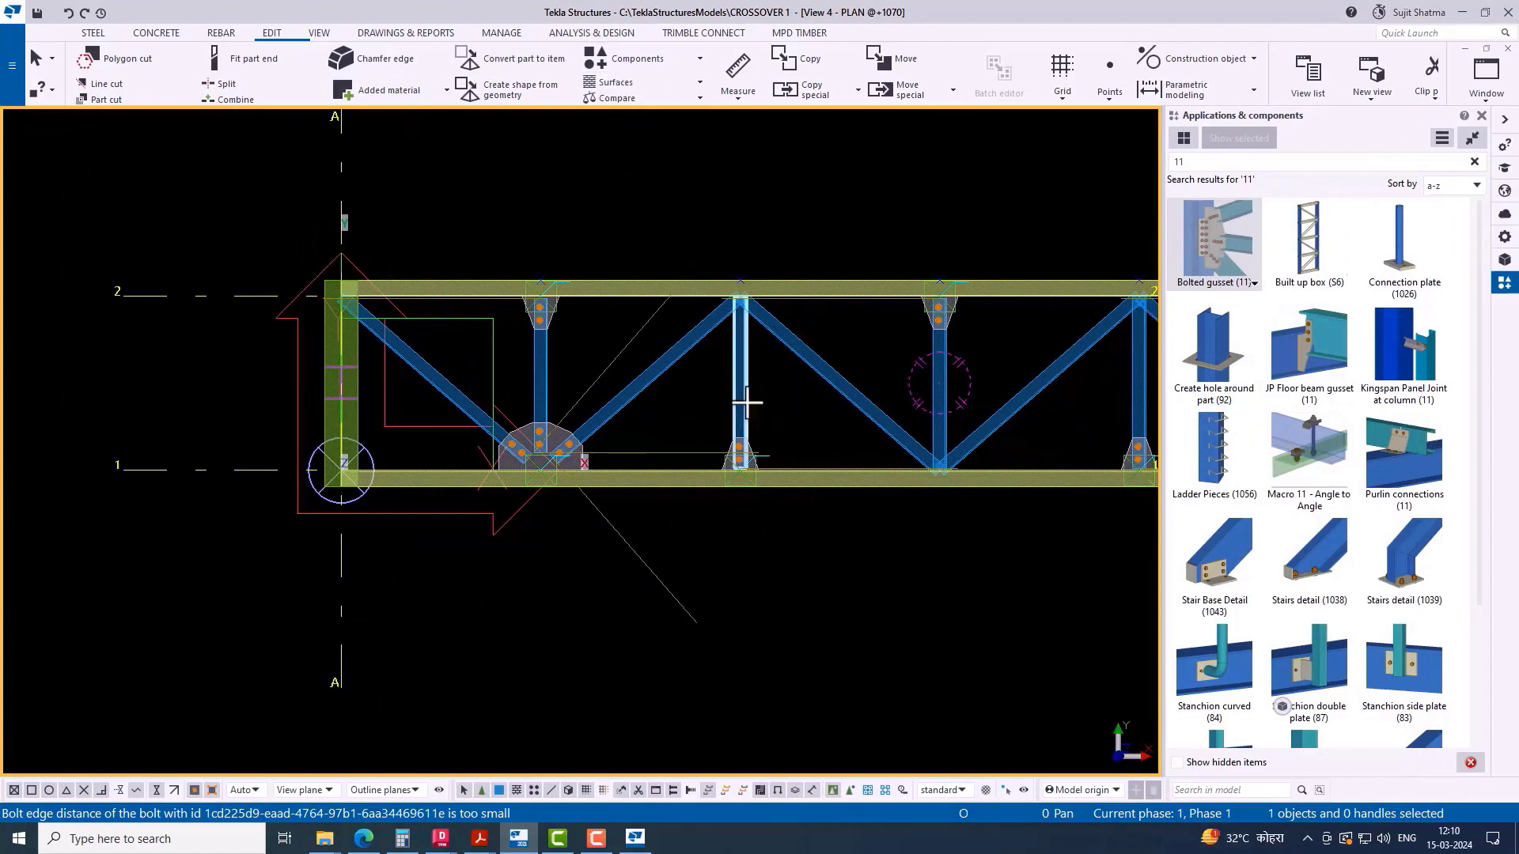
{"action": "scroll", "coordinate": [746, 403], "scroll_direction": "up", "scroll_amount": 5}
{"action": "left_click", "coordinate": [804, 172]}
{"action": "left_click", "coordinate": [711, 299]}
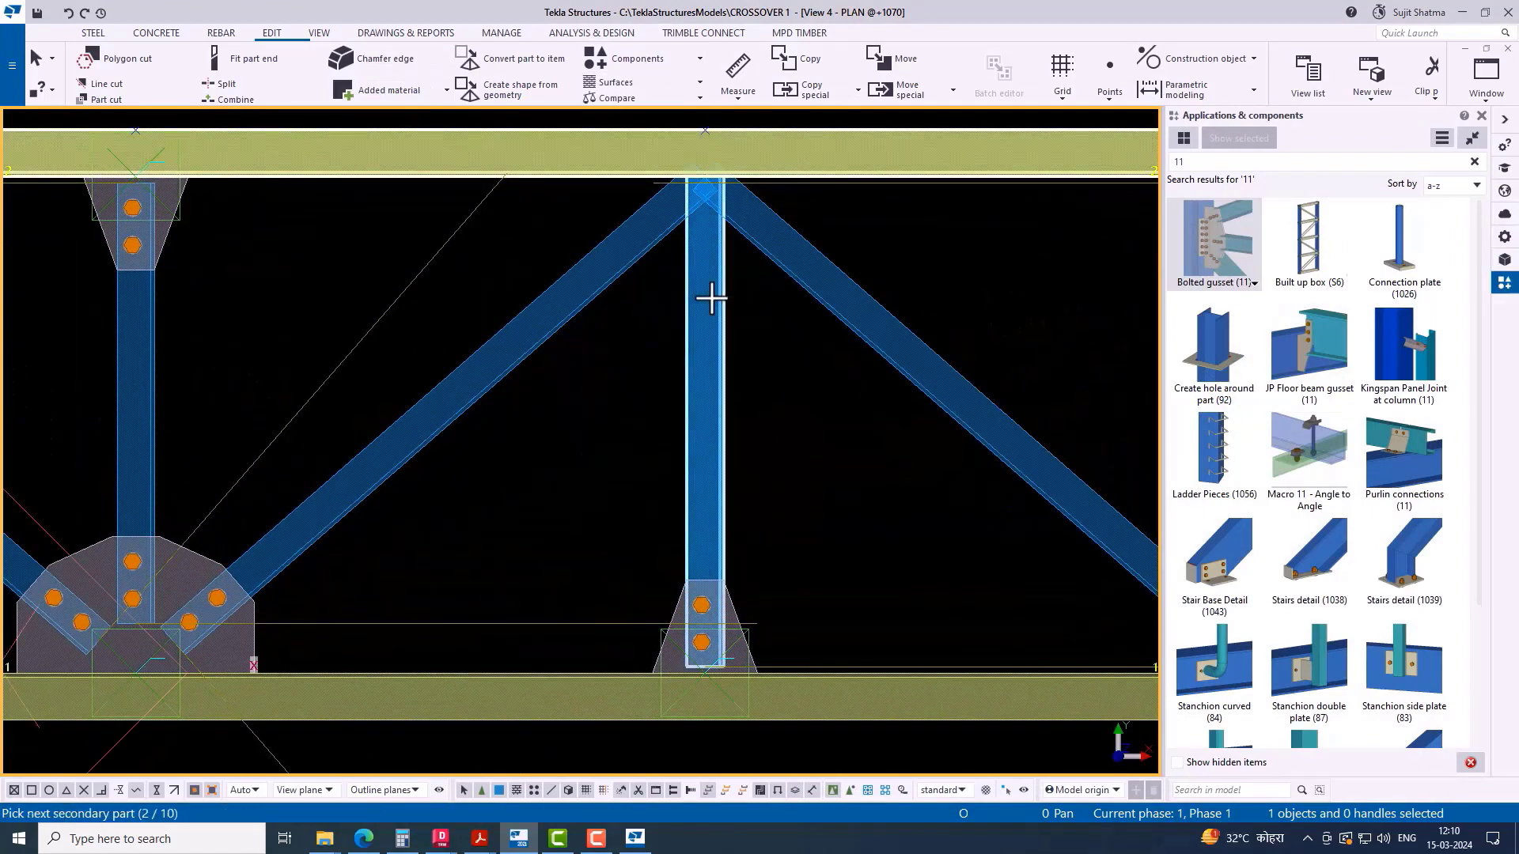
{"action": "left_click", "coordinate": [625, 271]}
{"action": "left_click", "coordinate": [771, 241]}
{"action": "middle_click", "coordinate": [630, 342]}
Step: Connect the three braces at the mid-span node of the grid 1 beam with the same bolted gusset
{"action": "scroll", "coordinate": [631, 342], "scroll_direction": "down", "scroll_amount": 3}
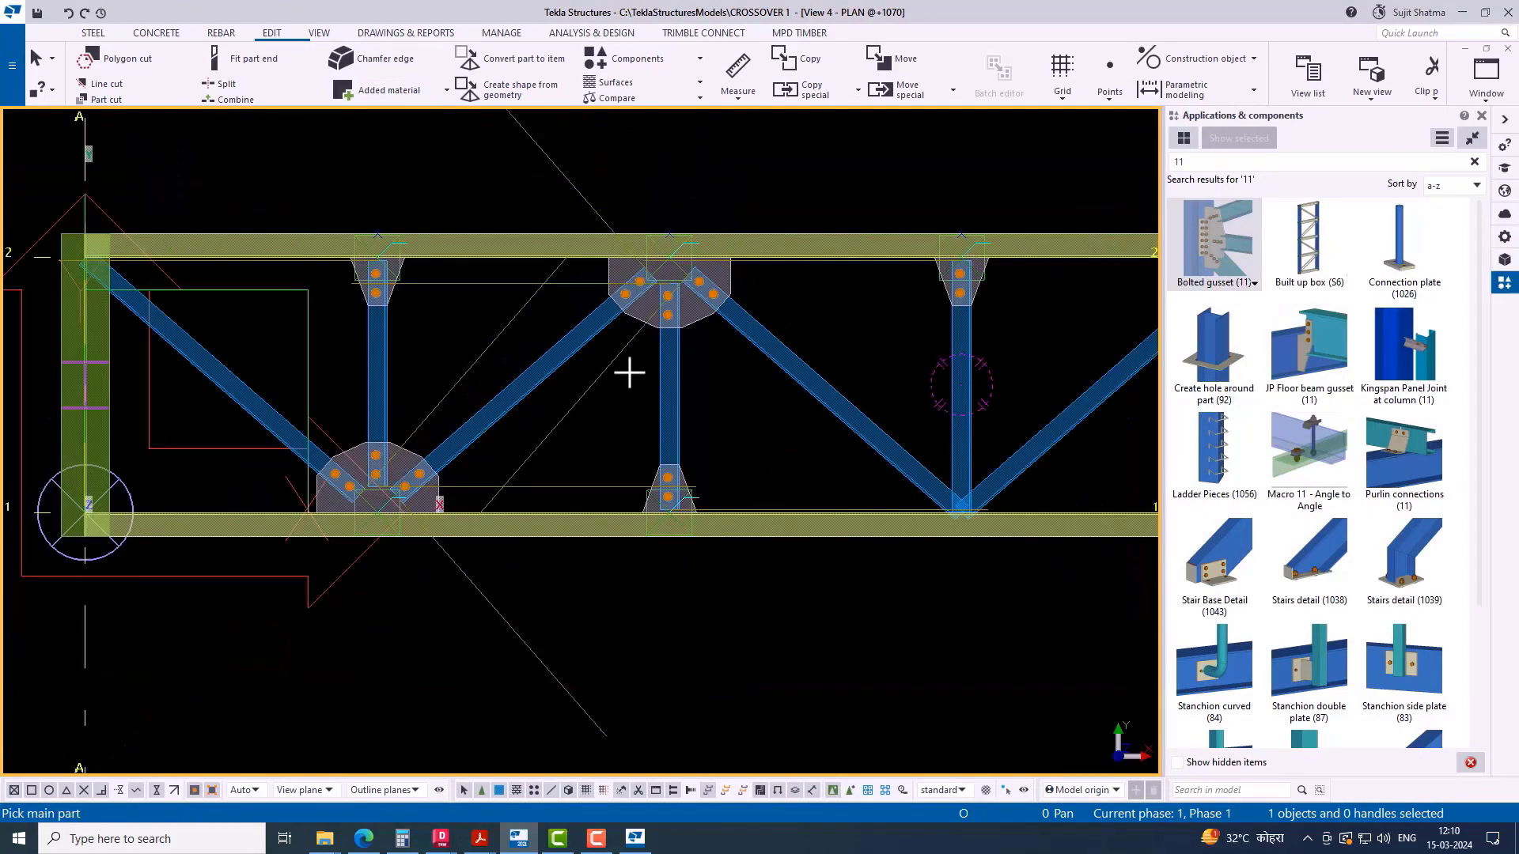
{"action": "scroll", "coordinate": [630, 373], "scroll_direction": "down", "scroll_amount": 1}
{"action": "middle_click_drag", "start_coordinate": [941, 395], "coordinate": [587, 387]}
{"action": "scroll", "coordinate": [588, 486], "scroll_direction": "up", "scroll_amount": 10}
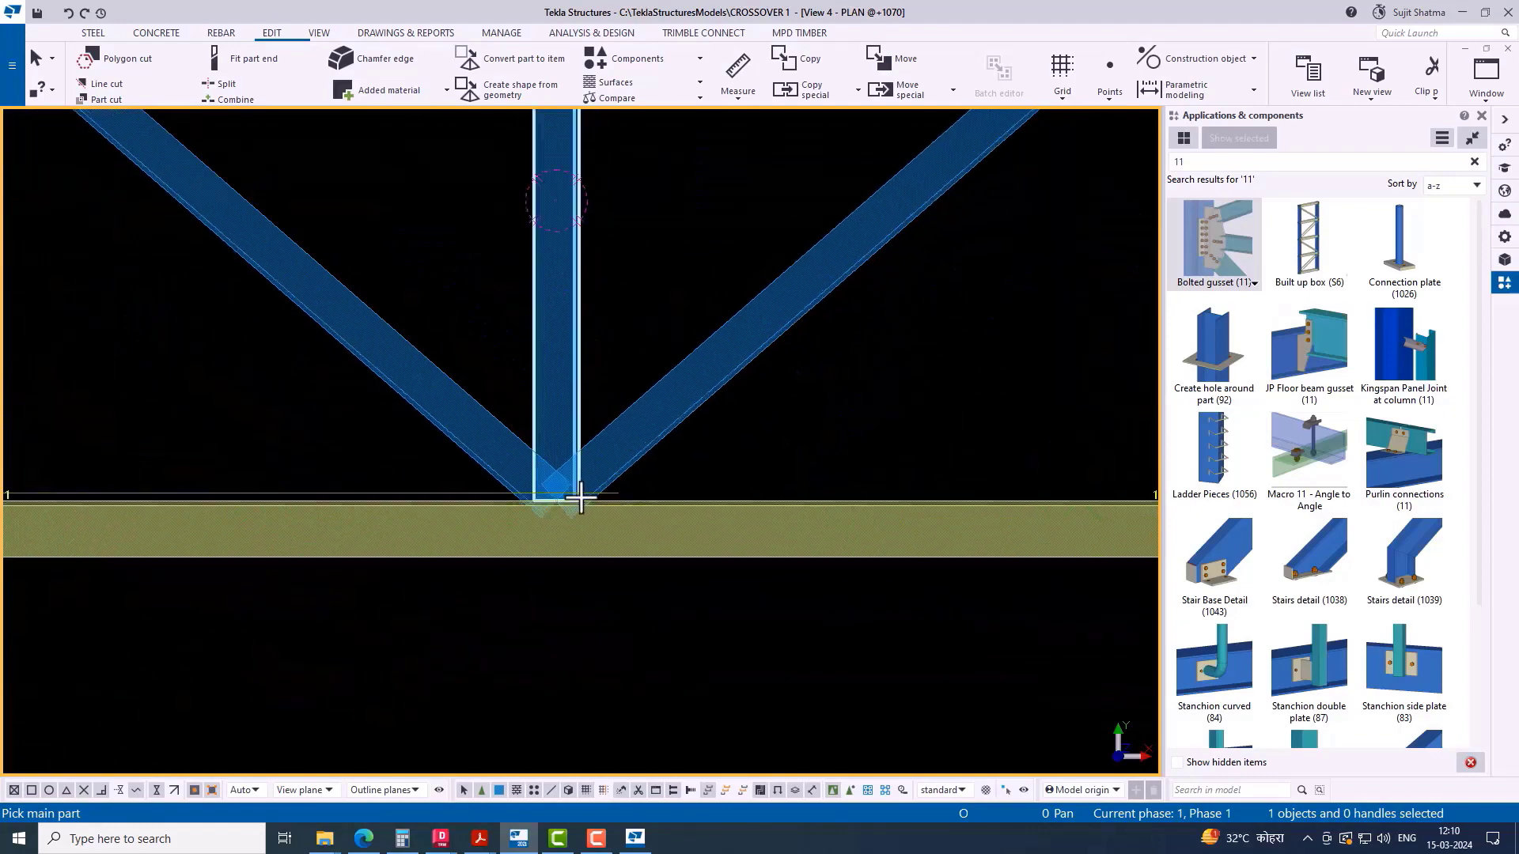
{"action": "left_click", "coordinate": [643, 508]}
{"action": "left_click", "coordinate": [565, 373]}
{"action": "left_click", "coordinate": [453, 410]}
{"action": "left_click", "coordinate": [637, 398]}
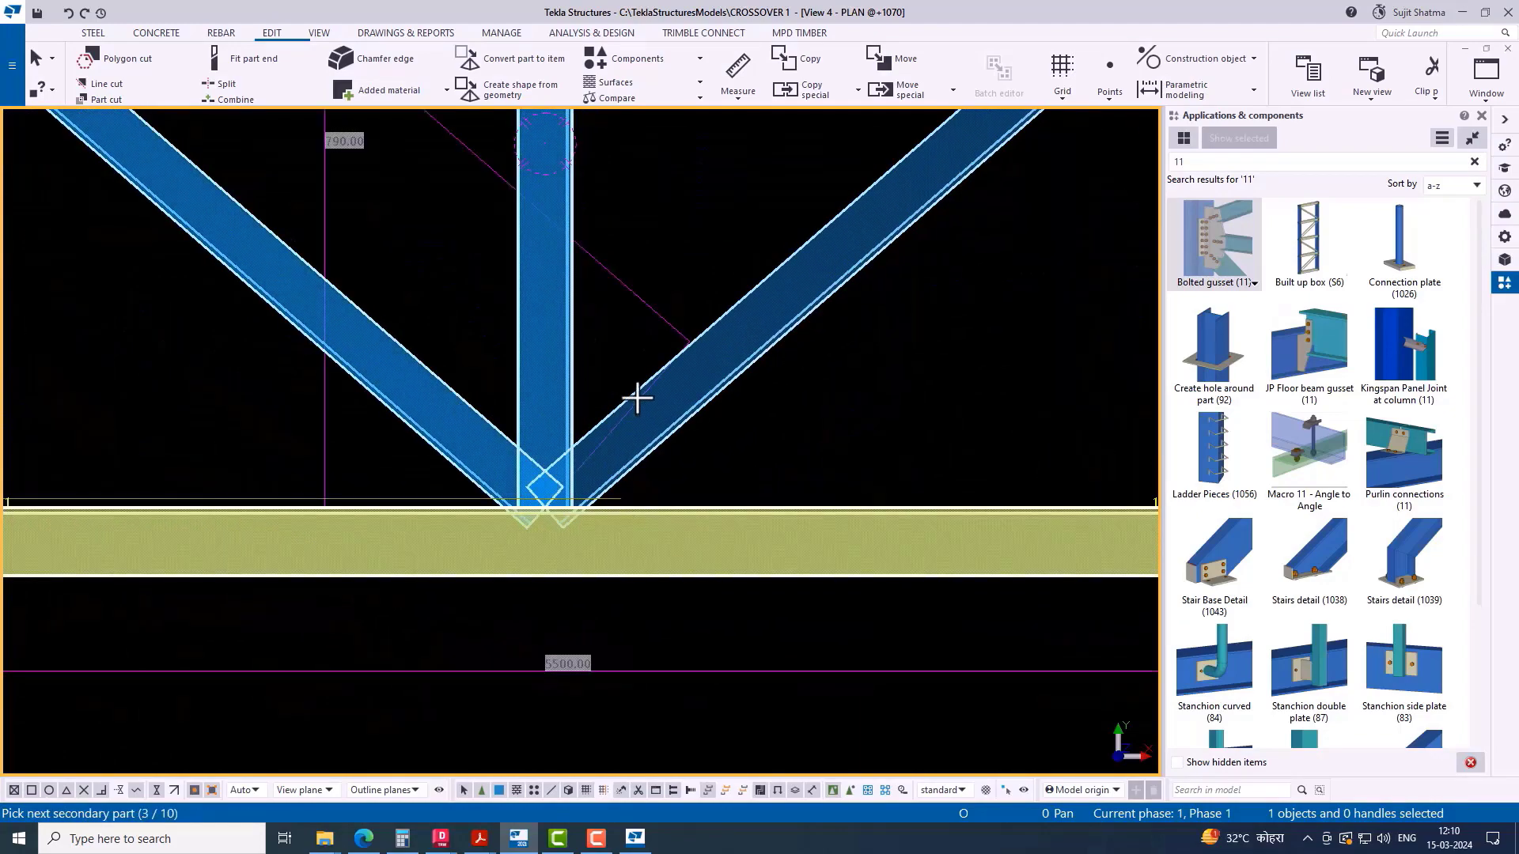
{"action": "middle_click", "coordinate": [619, 357]}
Step: Connect the perpendicular and two diagonal braces to the grid 2 beam at the three-brace node nearer grid B with the bolted gusset
{"action": "scroll", "coordinate": [617, 365], "scroll_direction": "down", "scroll_amount": 4}
{"action": "middle_click_drag", "start_coordinate": [1112, 380], "coordinate": [827, 554]}
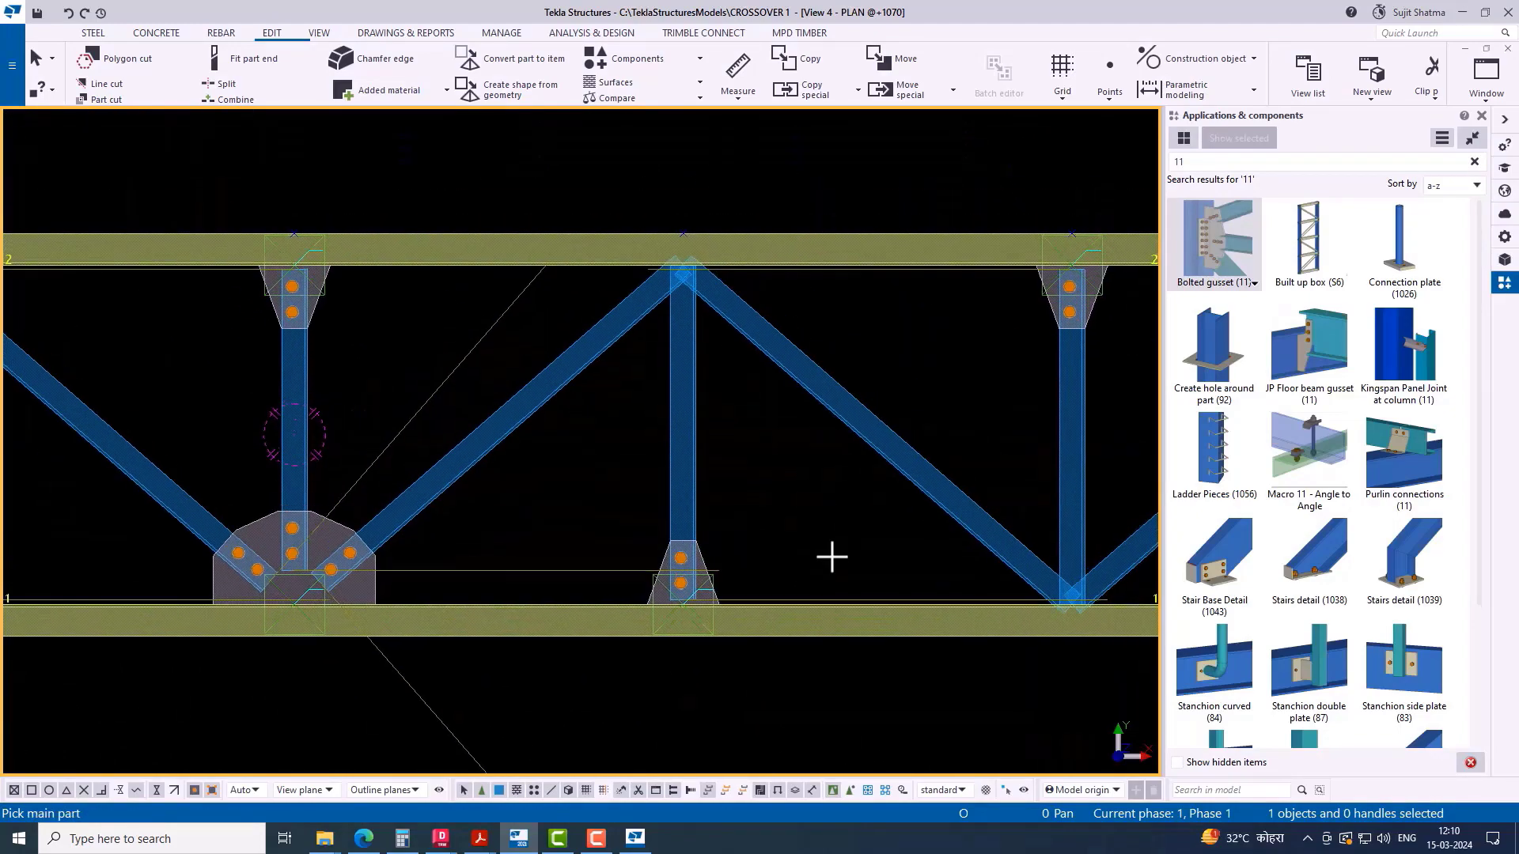
{"action": "scroll", "coordinate": [660, 252], "scroll_direction": "up", "scroll_amount": 3}
{"action": "left_click", "coordinate": [594, 274]}
{"action": "left_click", "coordinate": [696, 387]}
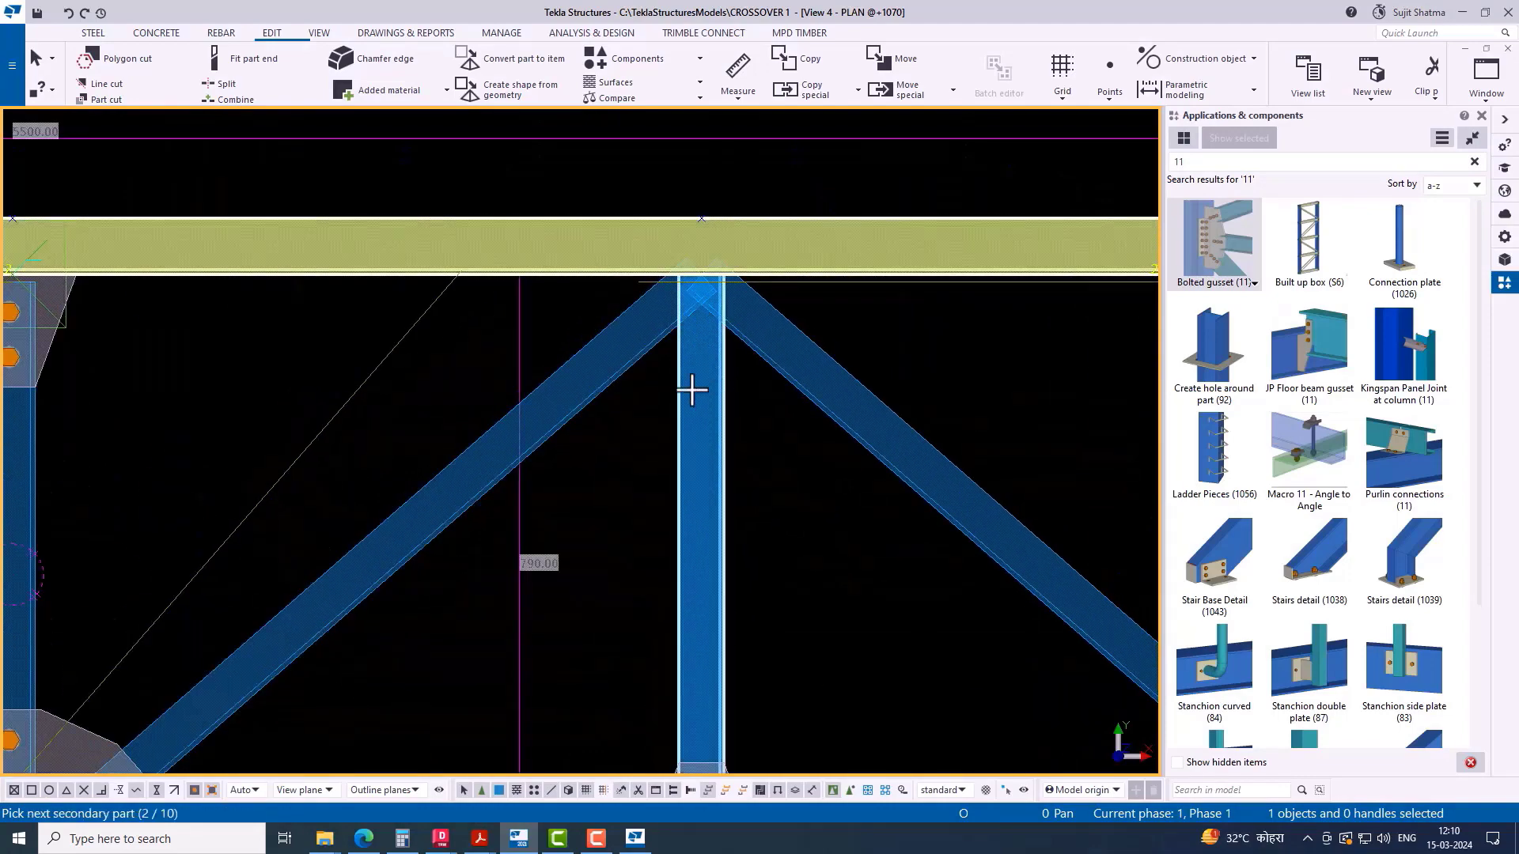
{"action": "left_click", "coordinate": [637, 359]}
{"action": "left_click", "coordinate": [790, 383]}
{"action": "middle_click", "coordinate": [867, 316]}
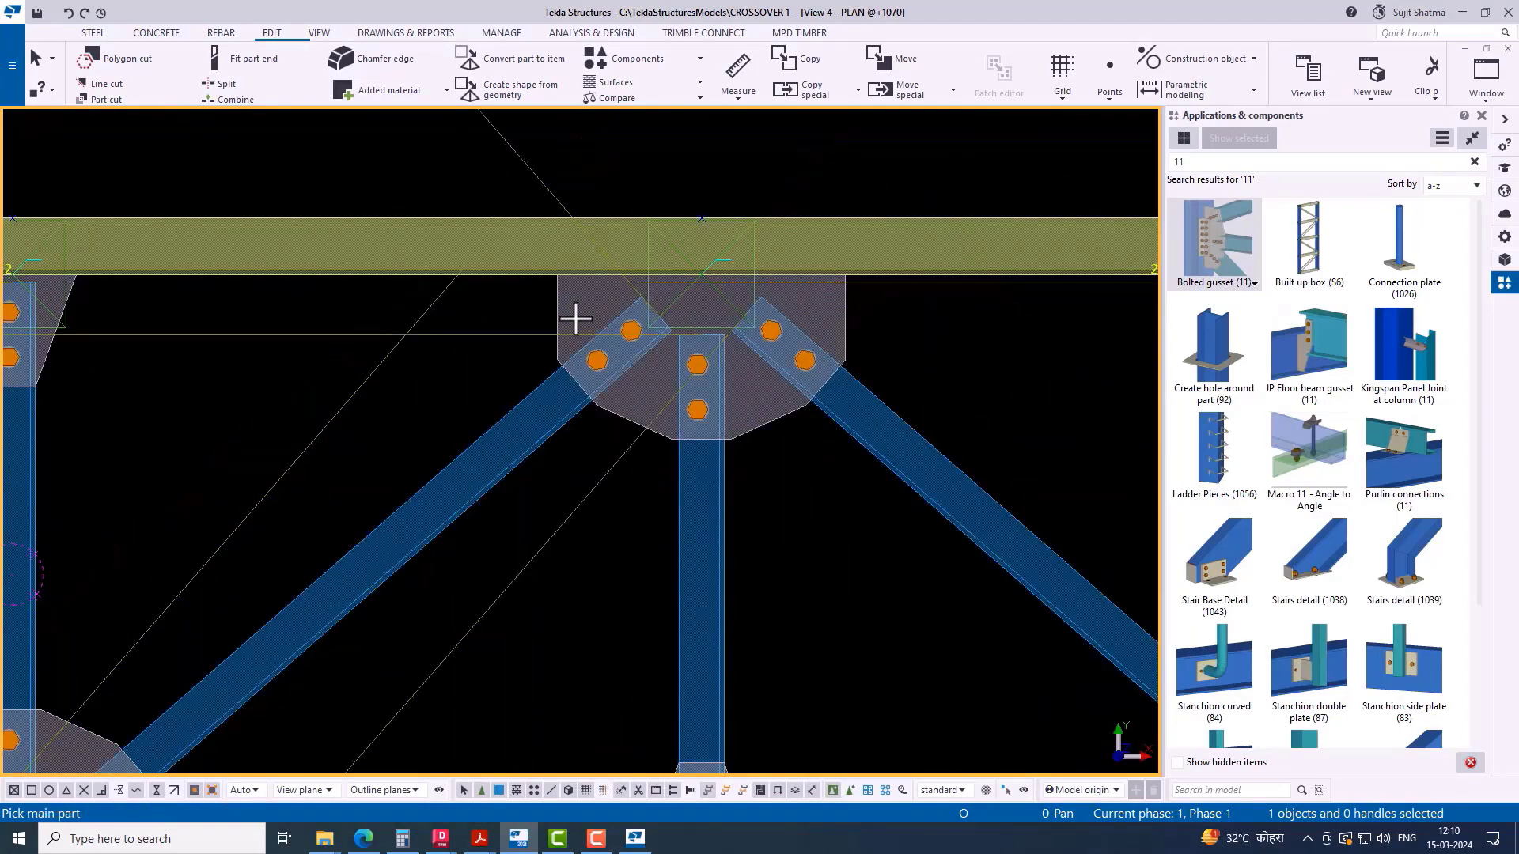
Step: Connect the last three-brace node on the grid 1 beam, nearest grid B, with a bolted gusset and end the command
{"action": "scroll", "coordinate": [915, 407], "scroll_direction": "down", "scroll_amount": 4}
{"action": "scroll", "coordinate": [746, 538], "scroll_direction": "up", "scroll_amount": 4}
{"action": "scroll", "coordinate": [746, 538], "scroll_direction": "up", "scroll_amount": 2}
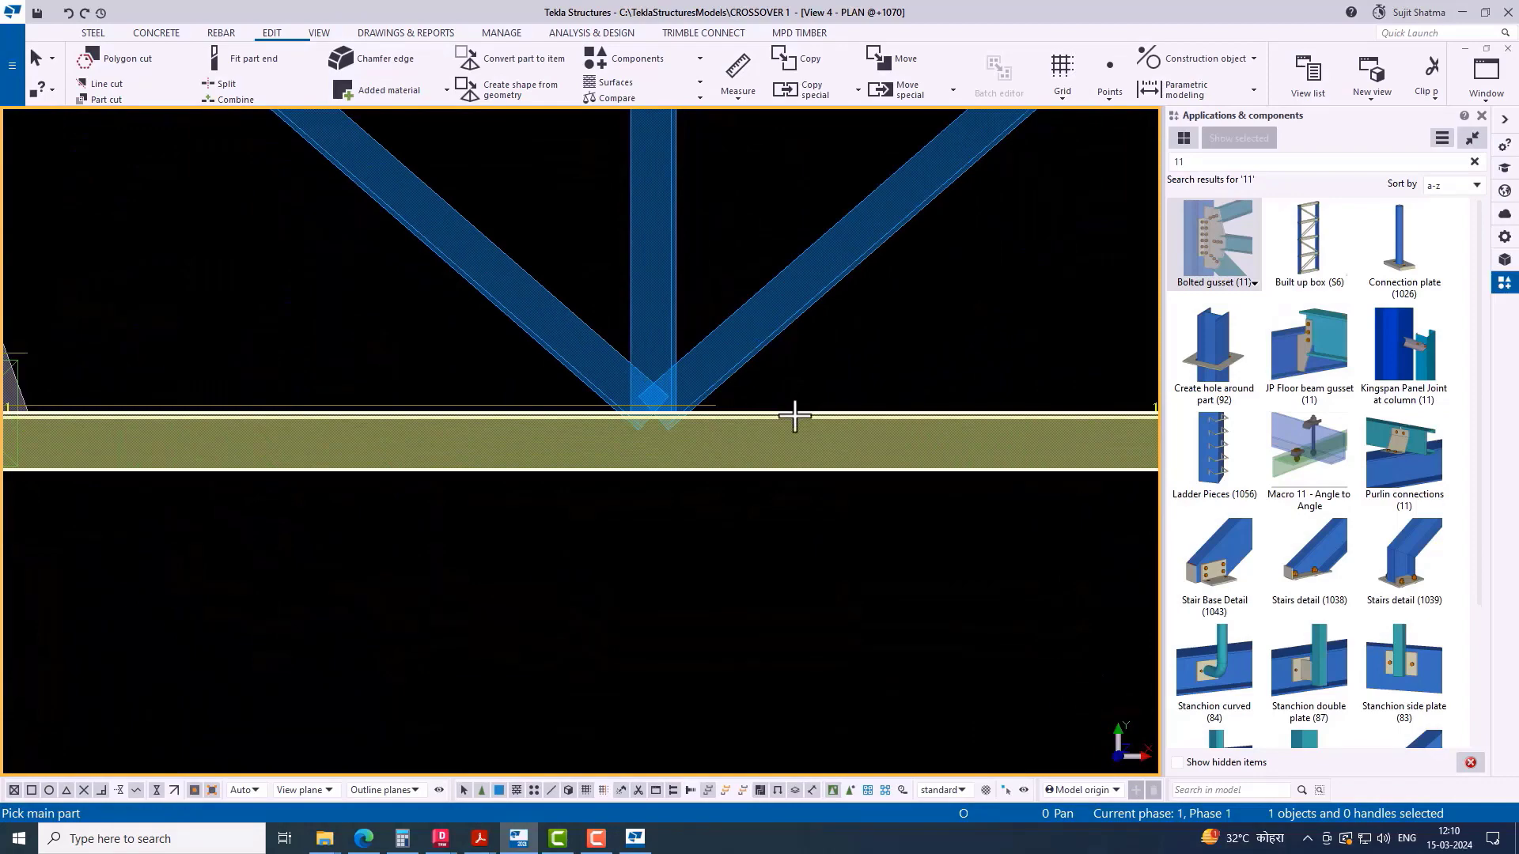
{"action": "left_click", "coordinate": [794, 415]}
{"action": "left_click", "coordinate": [672, 307]}
{"action": "left_click", "coordinate": [610, 339]}
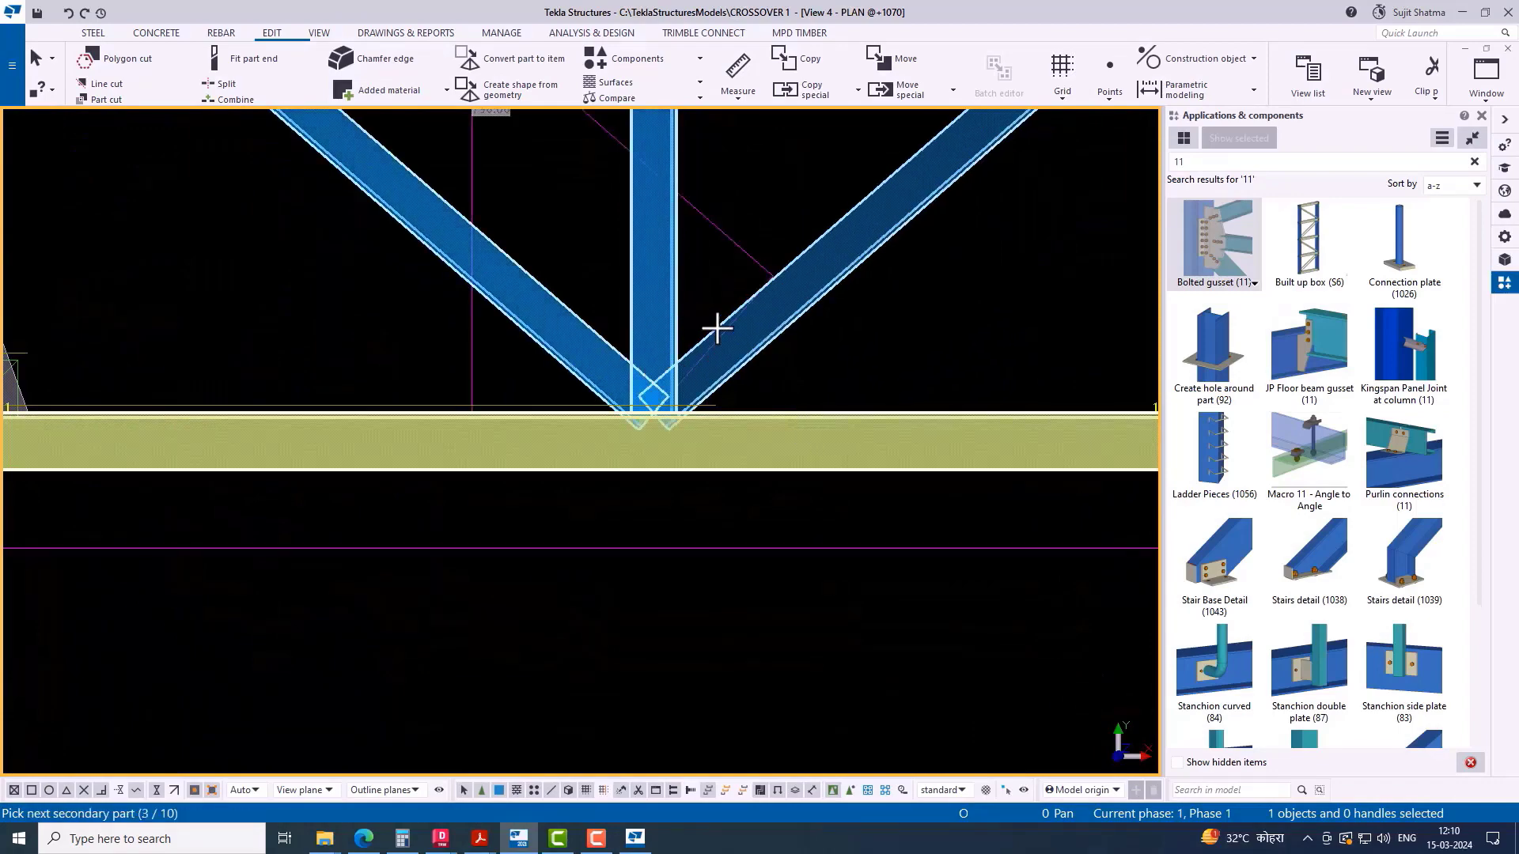
{"action": "left_click", "coordinate": [717, 327]}
{"action": "middle_click", "coordinate": [704, 306]}
{"action": "scroll", "coordinate": [776, 346], "scroll_direction": "down", "scroll_amount": 5}
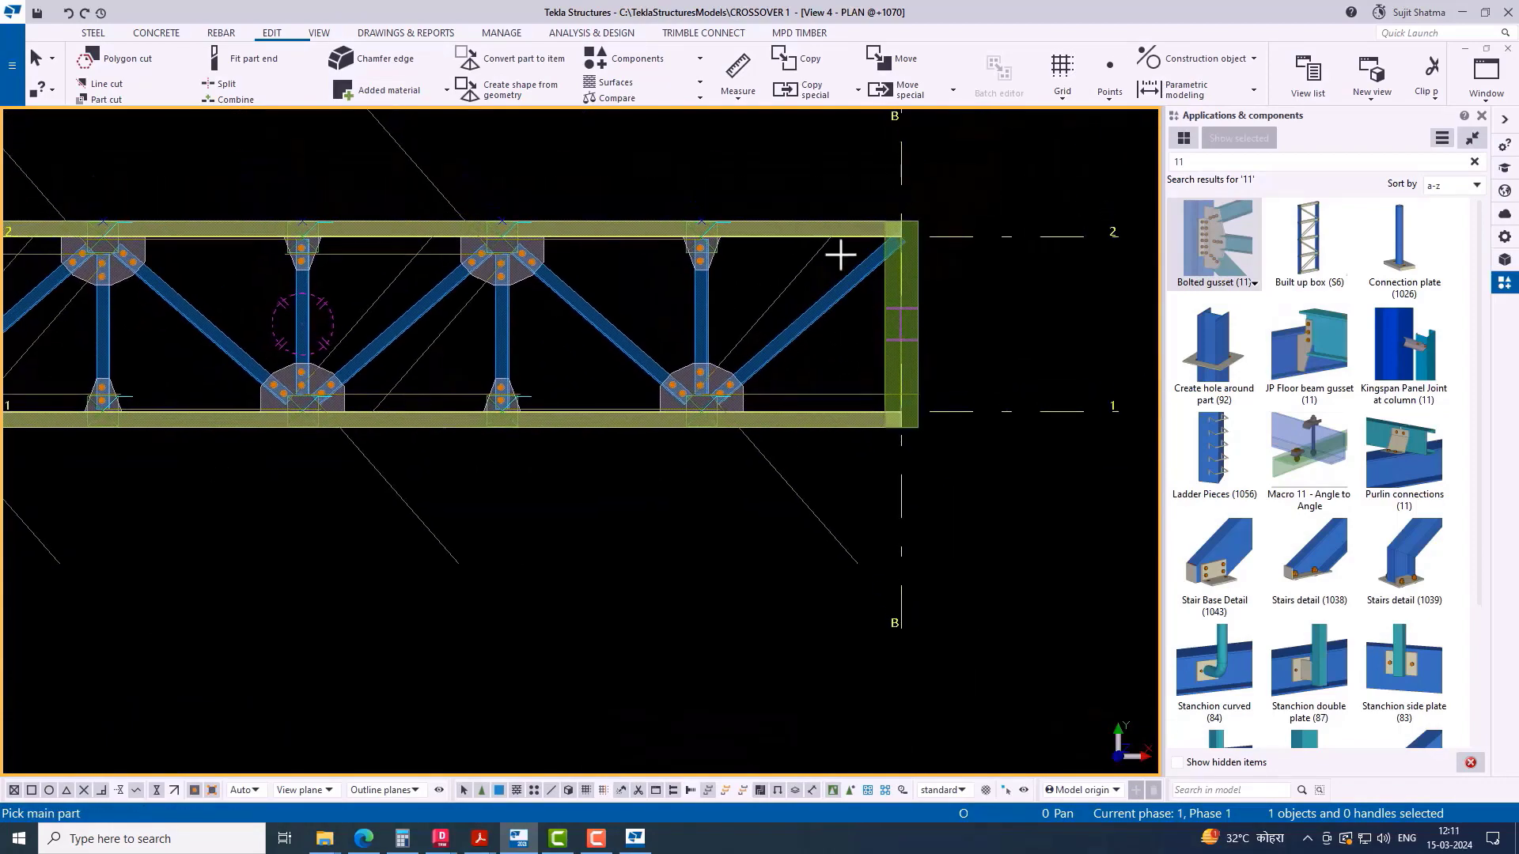
{"action": "right_click", "coordinate": [807, 200]}
{"action": "left_click", "coordinate": [823, 210]}
Step: Switch from the plan view to the 3D view and clear the temporary lines from it
{"action": "scroll", "coordinate": [828, 255], "scroll_direction": "down", "scroll_amount": 3}
{"action": "middle_click_drag", "start_coordinate": [741, 347], "coordinate": [792, 487]}
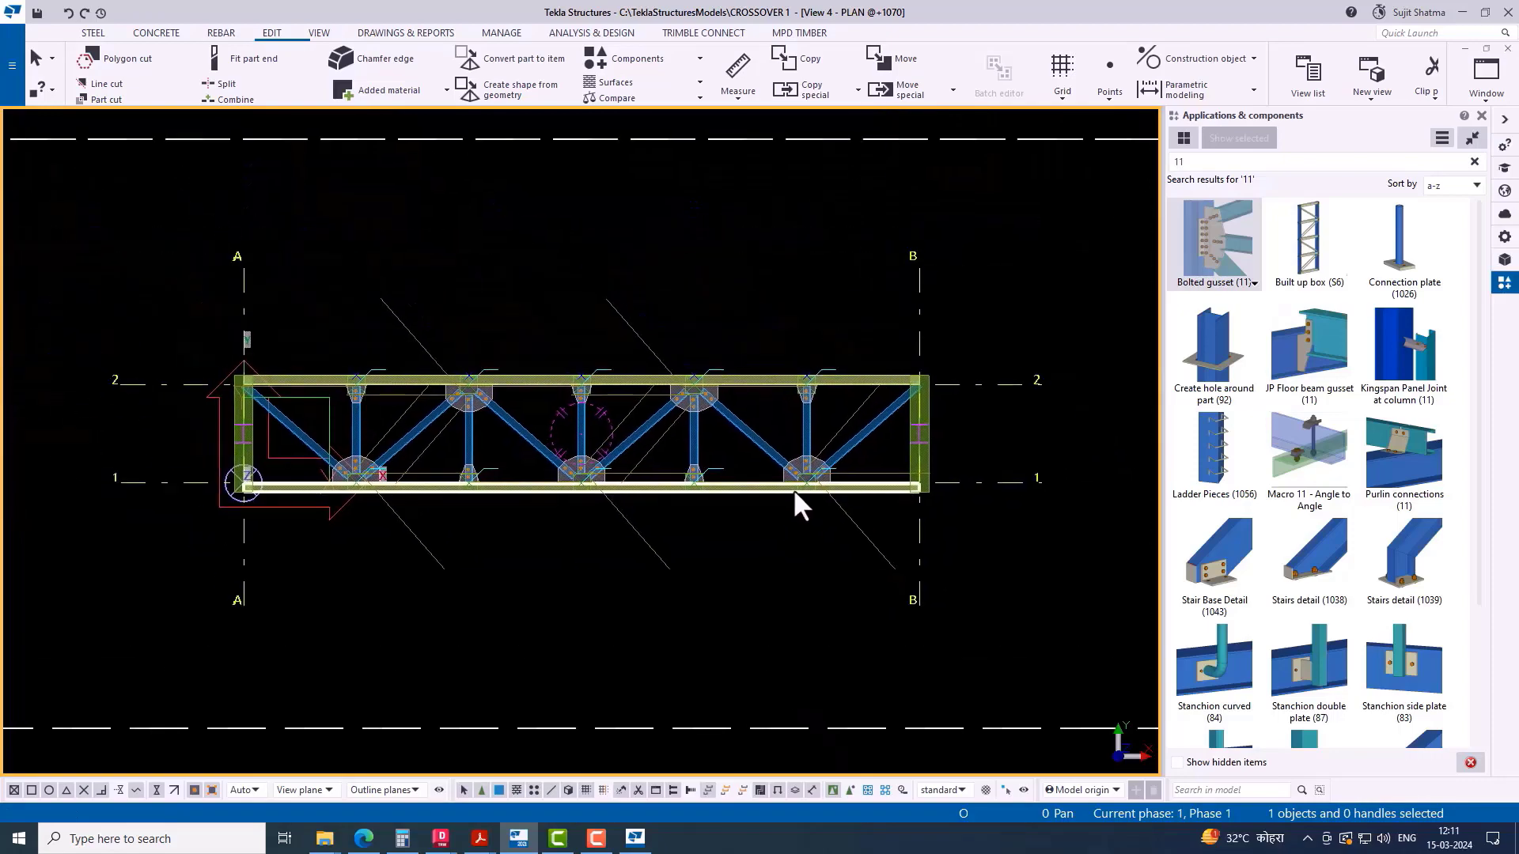
{"action": "key", "text": "ctrl+Tab"}
{"action": "key", "text": "ctrl+Tab"}
{"action": "scroll", "coordinate": [779, 425], "scroll_direction": "down", "scroll_amount": 6}
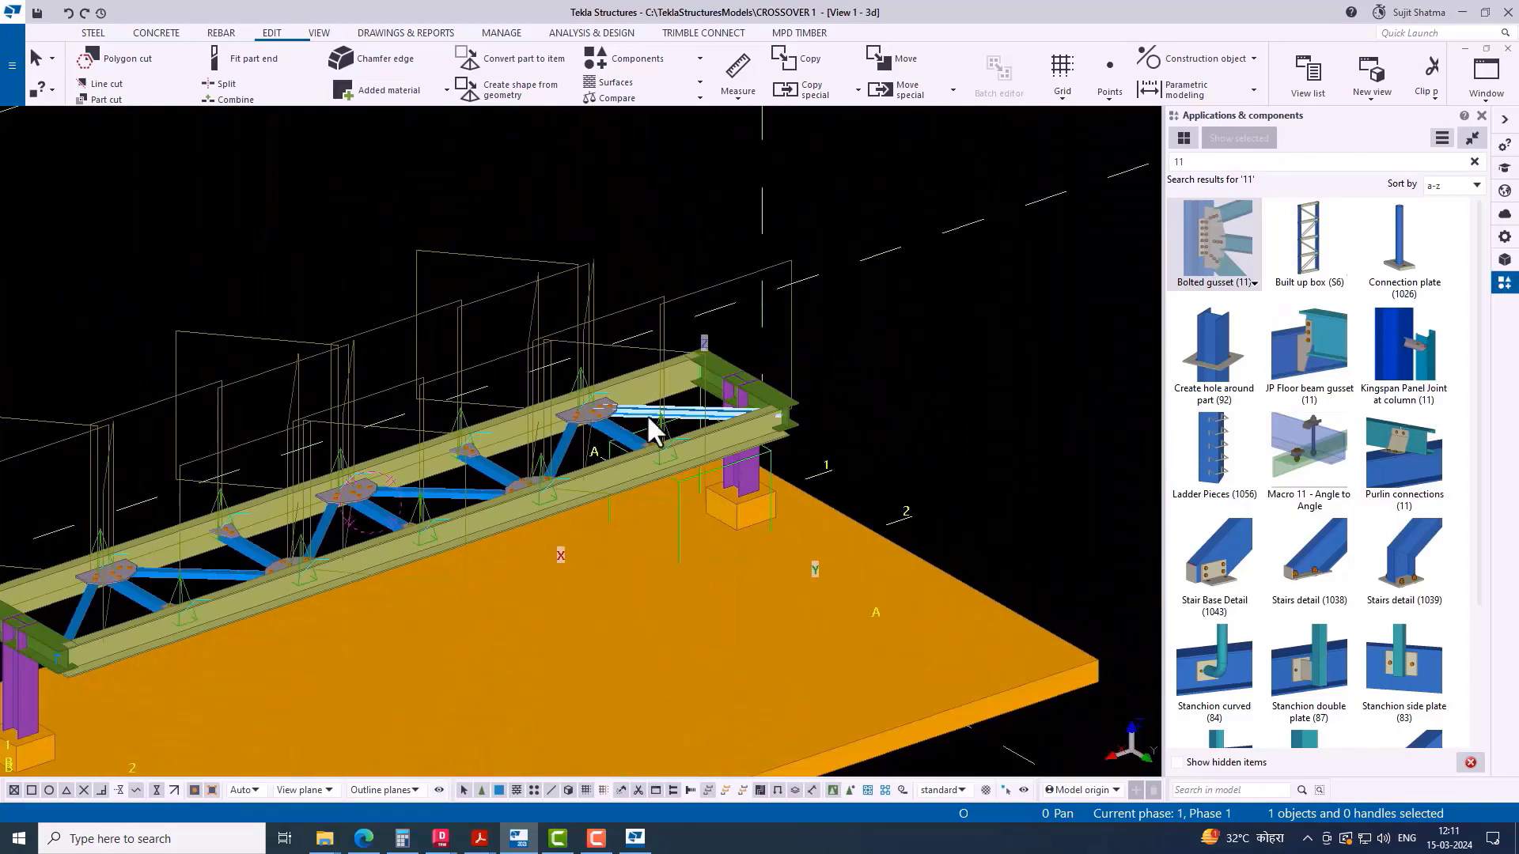
{"action": "right_click", "coordinate": [602, 212]}
{"action": "left_click", "coordinate": [696, 296]}
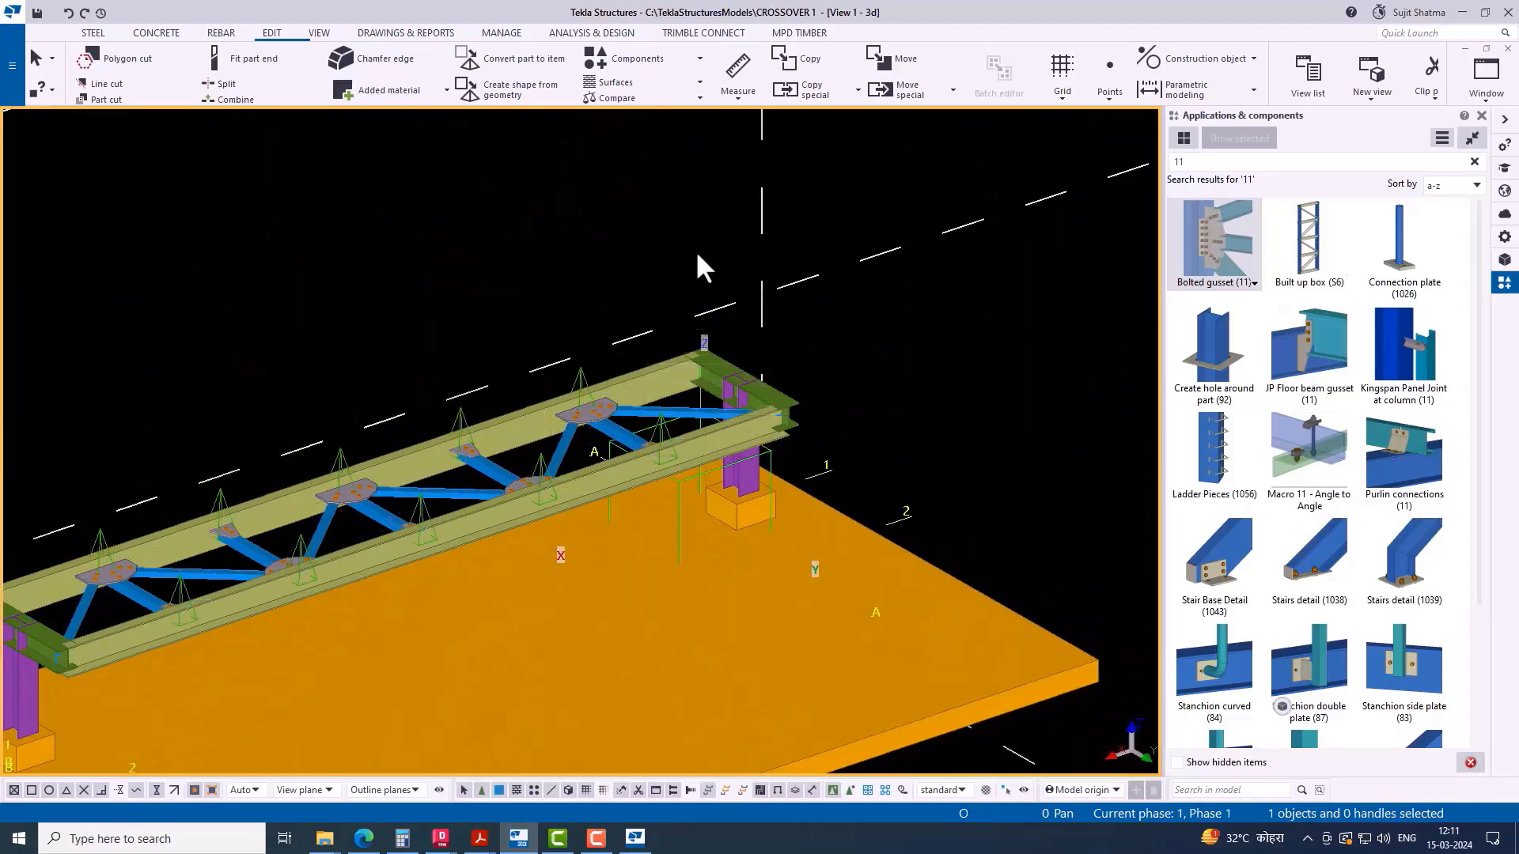
Step: Hide the component symbols through the 3D view's display settings and close the view properties
{"action": "scroll", "coordinate": [688, 343], "scroll_direction": "down", "scroll_amount": 3}
{"action": "middle_click_drag", "start_coordinate": [564, 398], "coordinate": [665, 371], "text": "ctrl"}
{"action": "scroll", "coordinate": [556, 360], "scroll_direction": "up", "scroll_amount": 5}
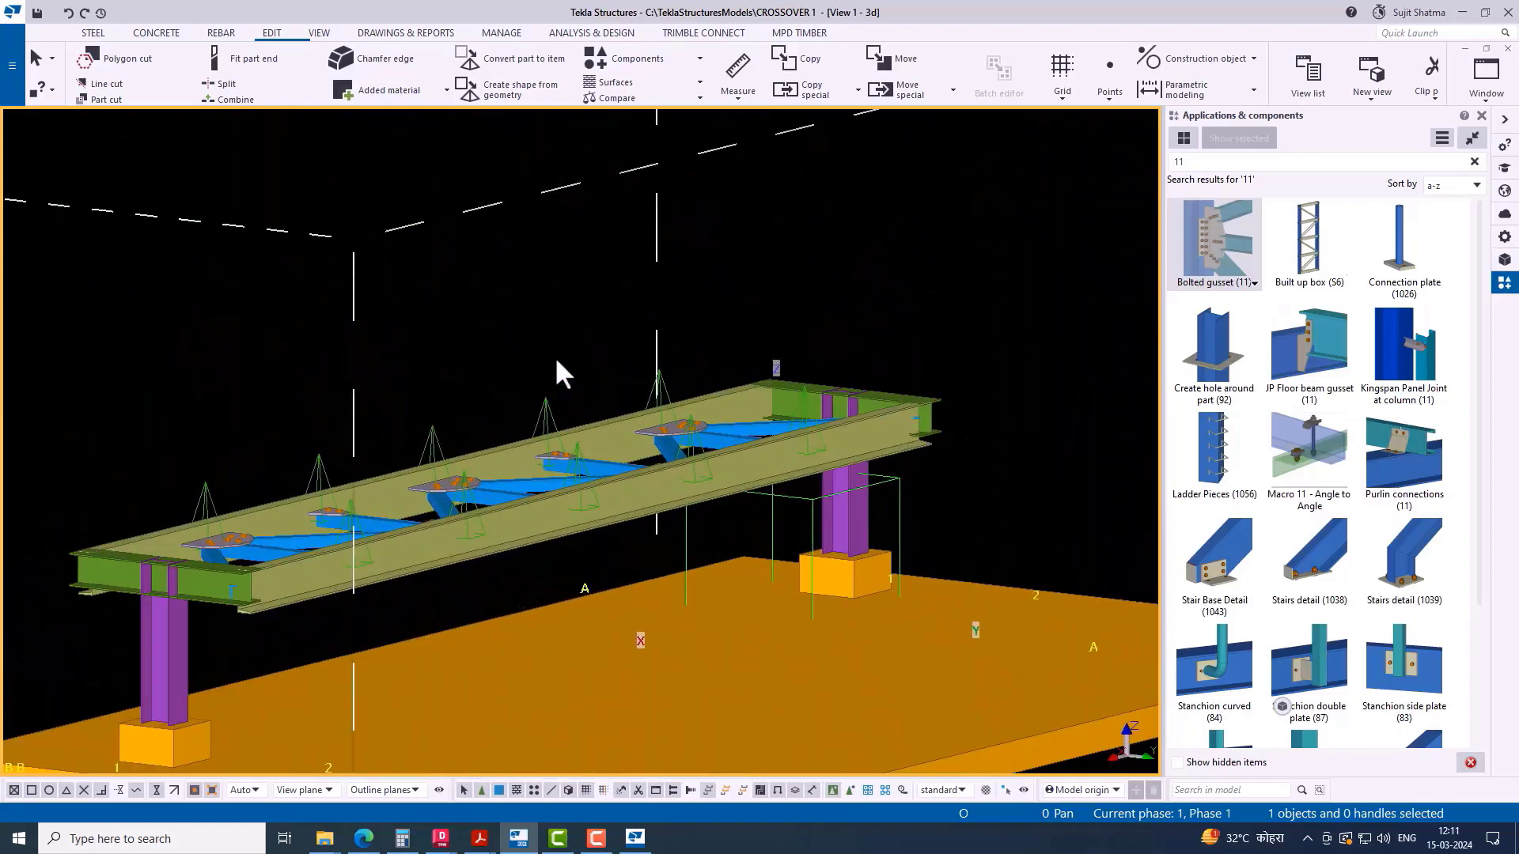
{"action": "double_click", "coordinate": [553, 350]}
{"action": "left_click", "coordinate": [1044, 399]}
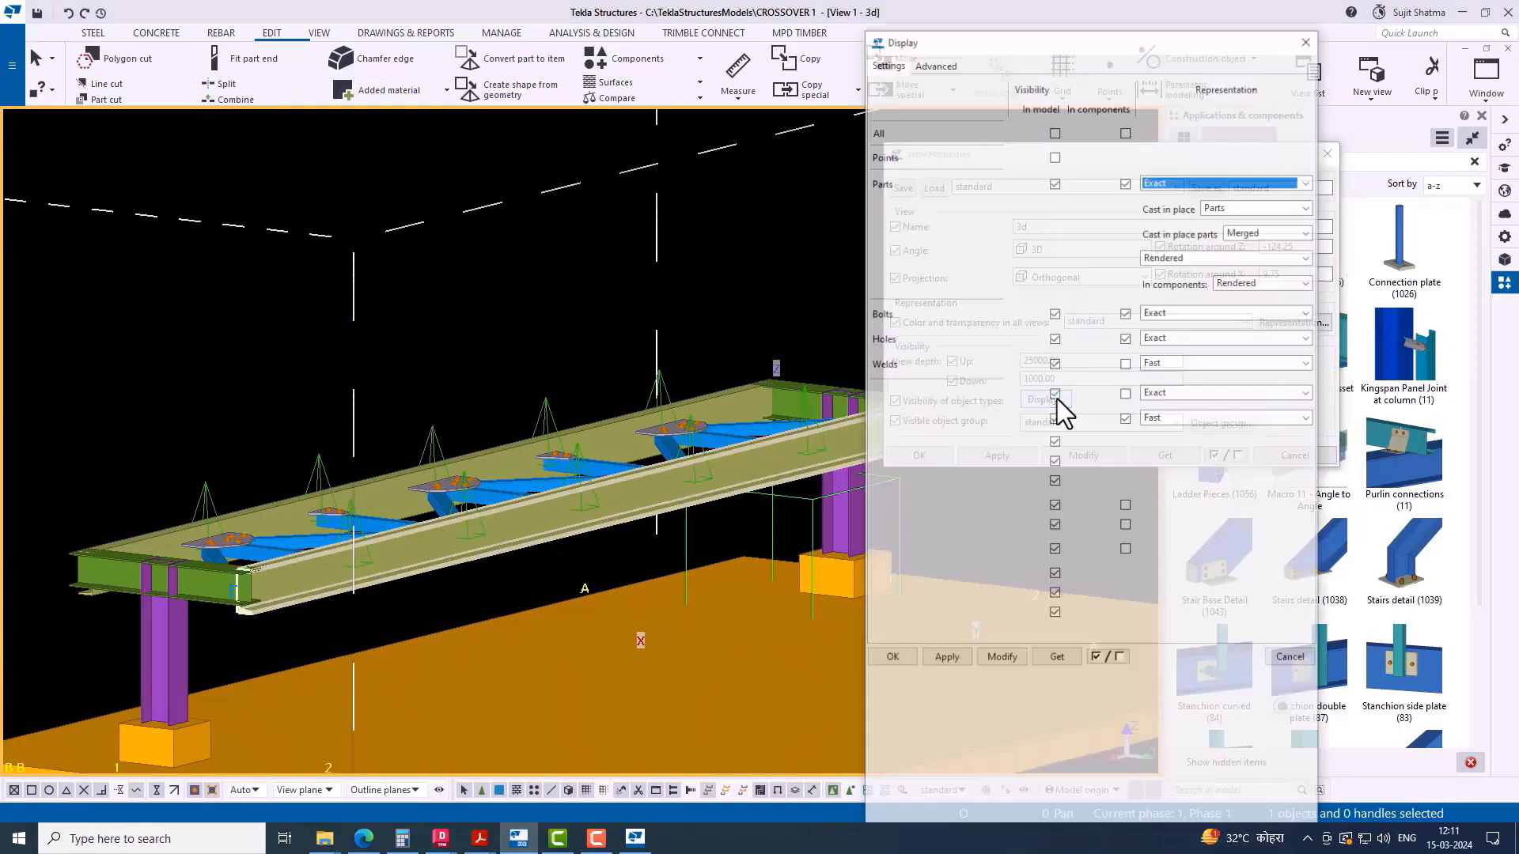
{"action": "left_click", "coordinate": [1121, 813]}
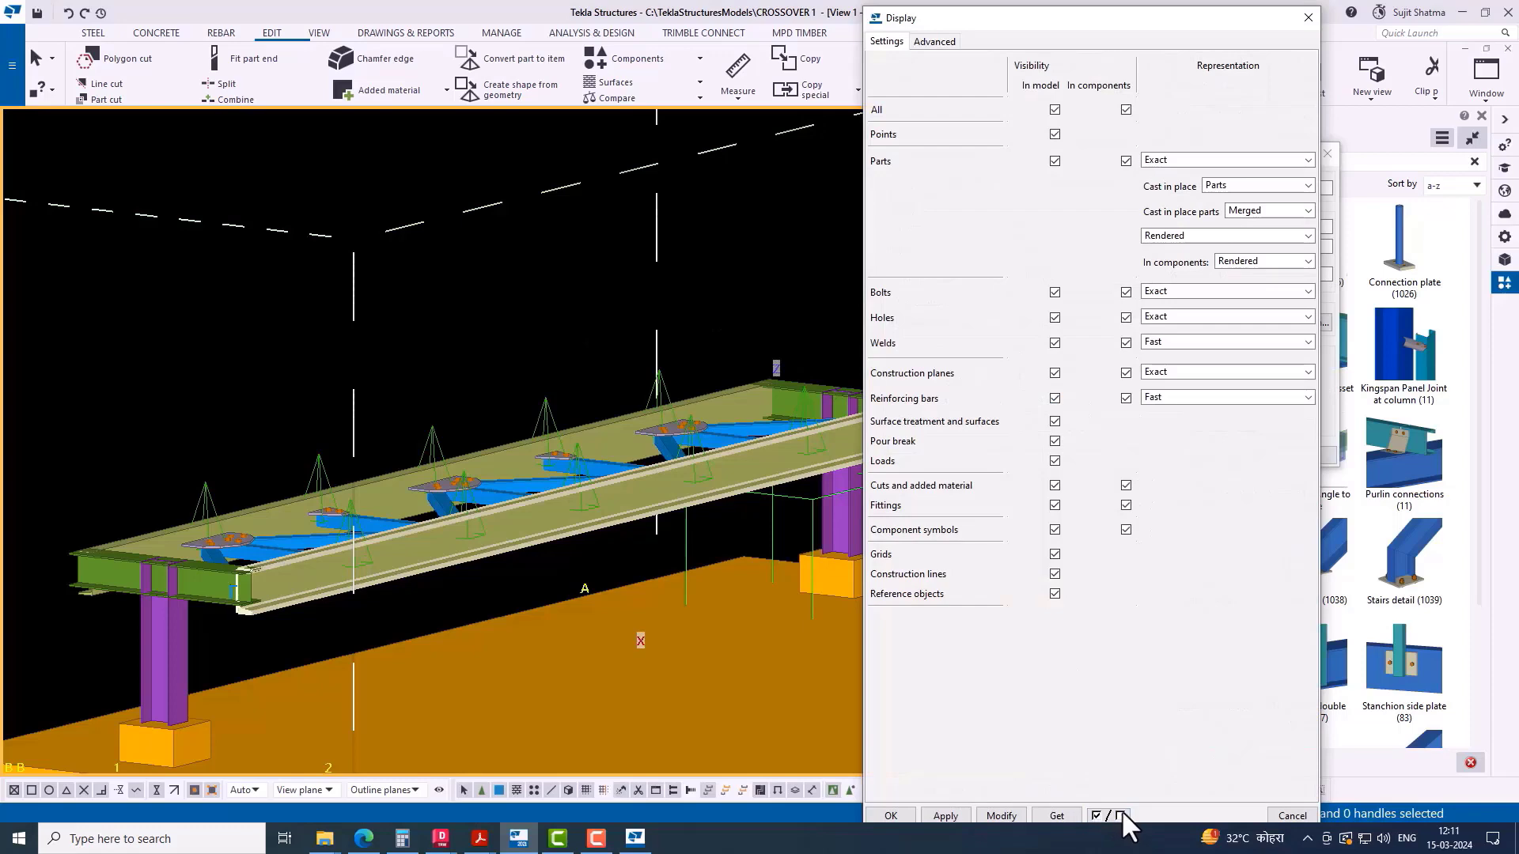
{"action": "left_click", "coordinate": [1055, 555]}
{"action": "left_click", "coordinate": [1125, 161]}
{"action": "left_click", "coordinate": [1055, 292]}
{"action": "left_click", "coordinate": [1001, 816]}
{"action": "left_click", "coordinate": [892, 815]}
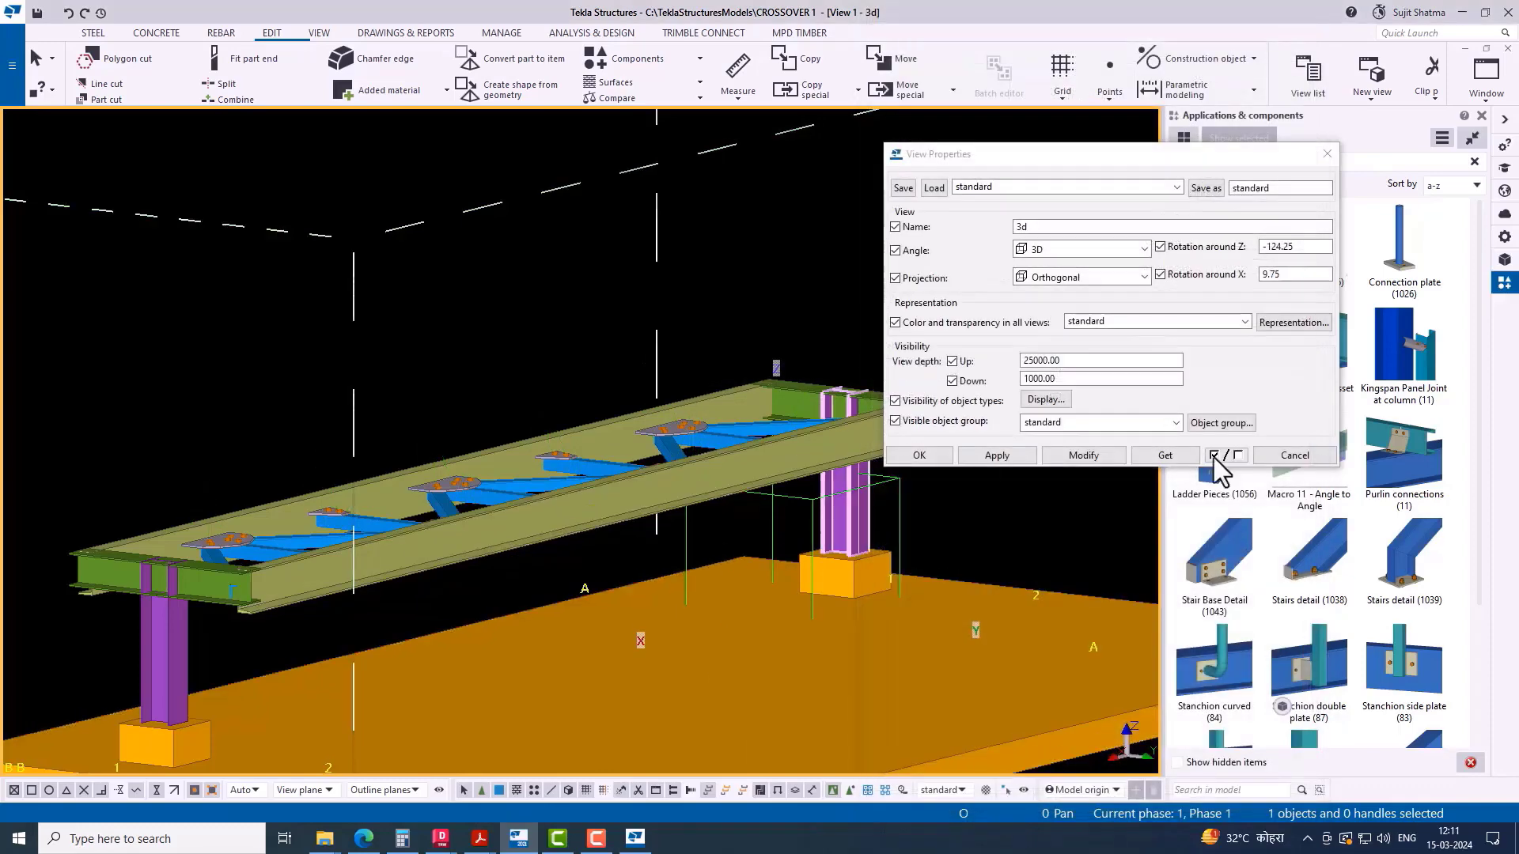
{"action": "left_click", "coordinate": [1297, 456]}
Step: Inspect the finished gusset connections along the bracing in 3D from a higher angle
{"action": "middle_click_drag", "start_coordinate": [954, 304], "coordinate": [952, 365], "text": "ctrl"}
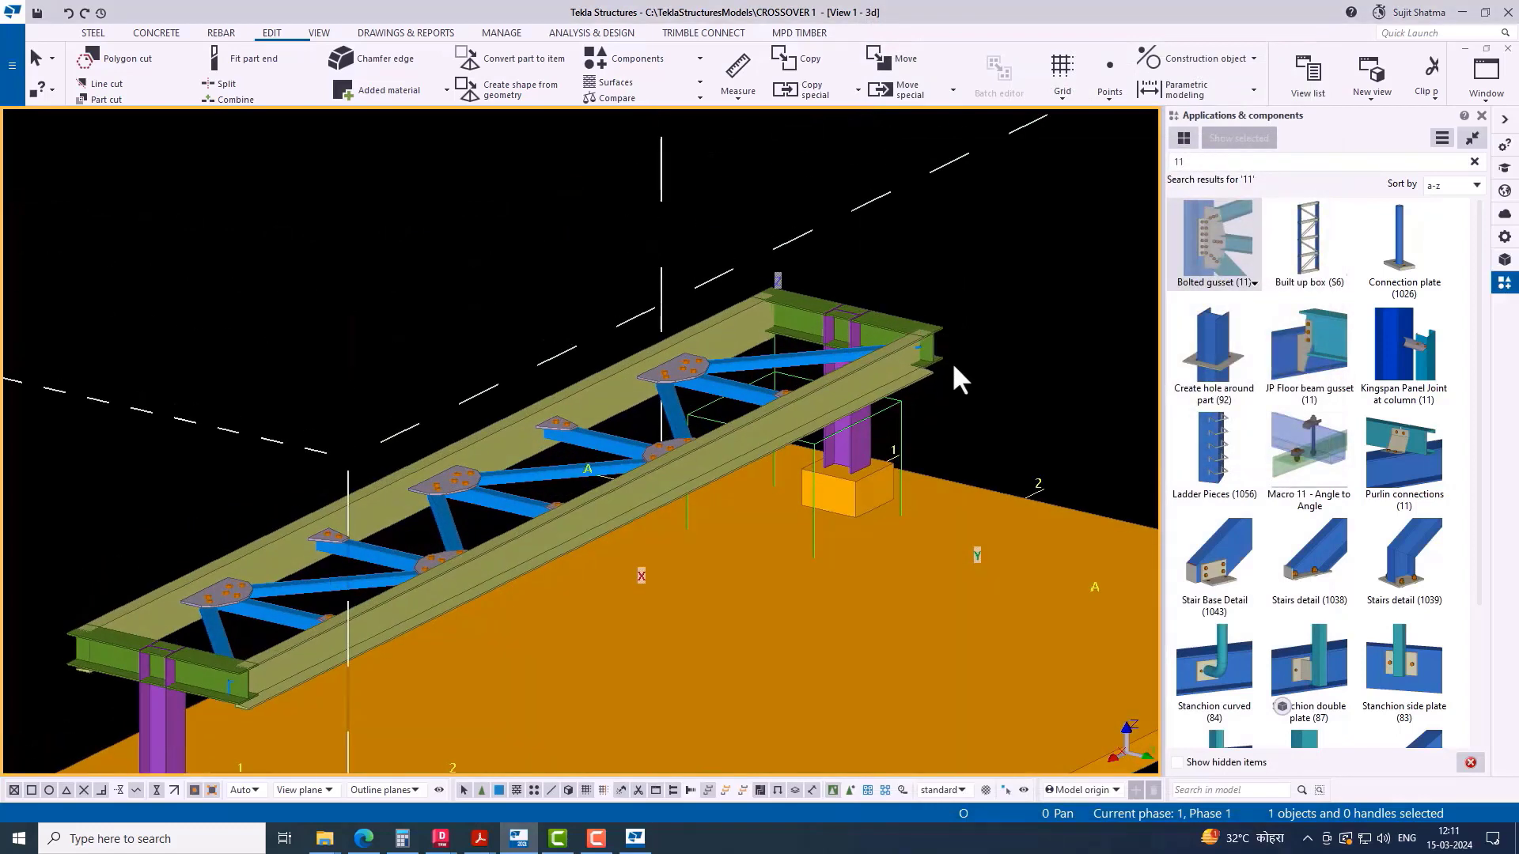
{"action": "middle_click_drag", "start_coordinate": [794, 460], "coordinate": [755, 552]}
{"action": "middle_click_drag", "start_coordinate": [678, 627], "coordinate": [835, 498]}
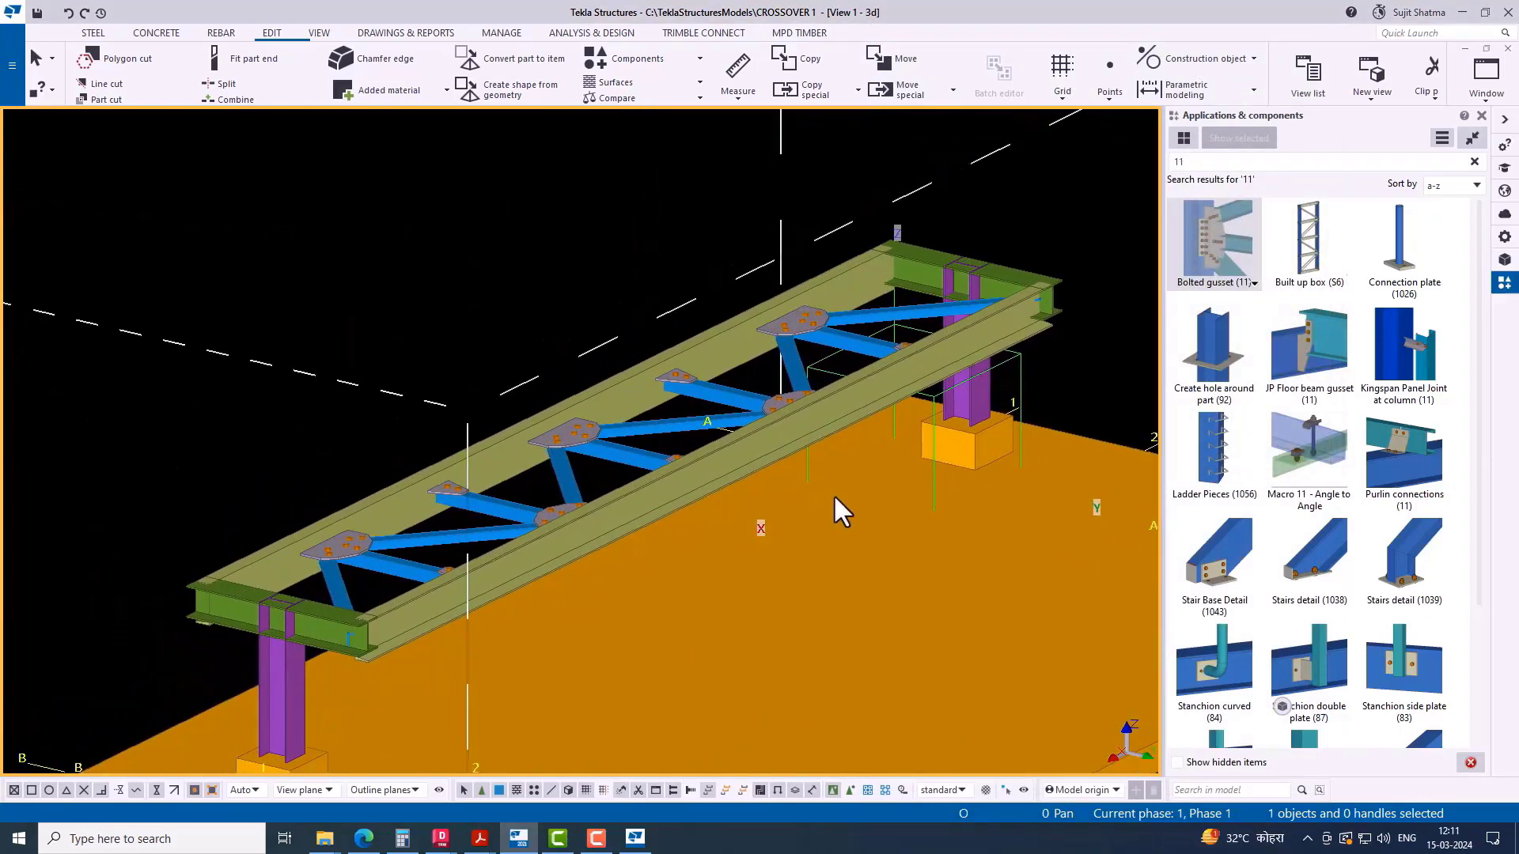
{"action": "middle_click_drag", "start_coordinate": [857, 444], "coordinate": [794, 522]}
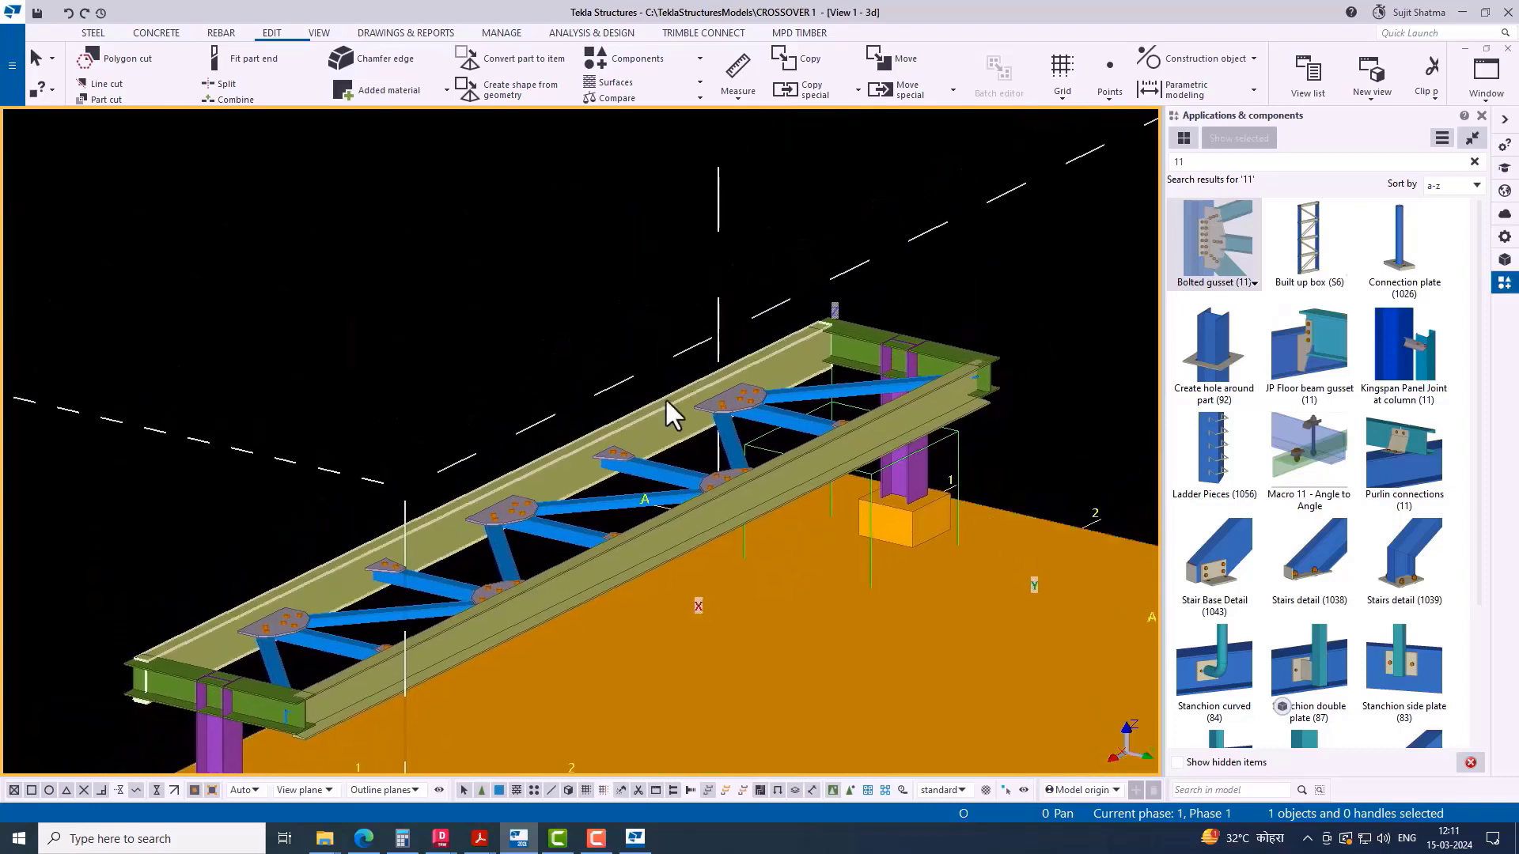
{"action": "right_click", "coordinate": [577, 247]}
{"action": "left_click", "coordinate": [642, 344]}
Step: Replace the component search for 11 with a catalog search for SHEAR
{"action": "scroll", "coordinate": [831, 314], "scroll_direction": "up", "scroll_amount": 5}
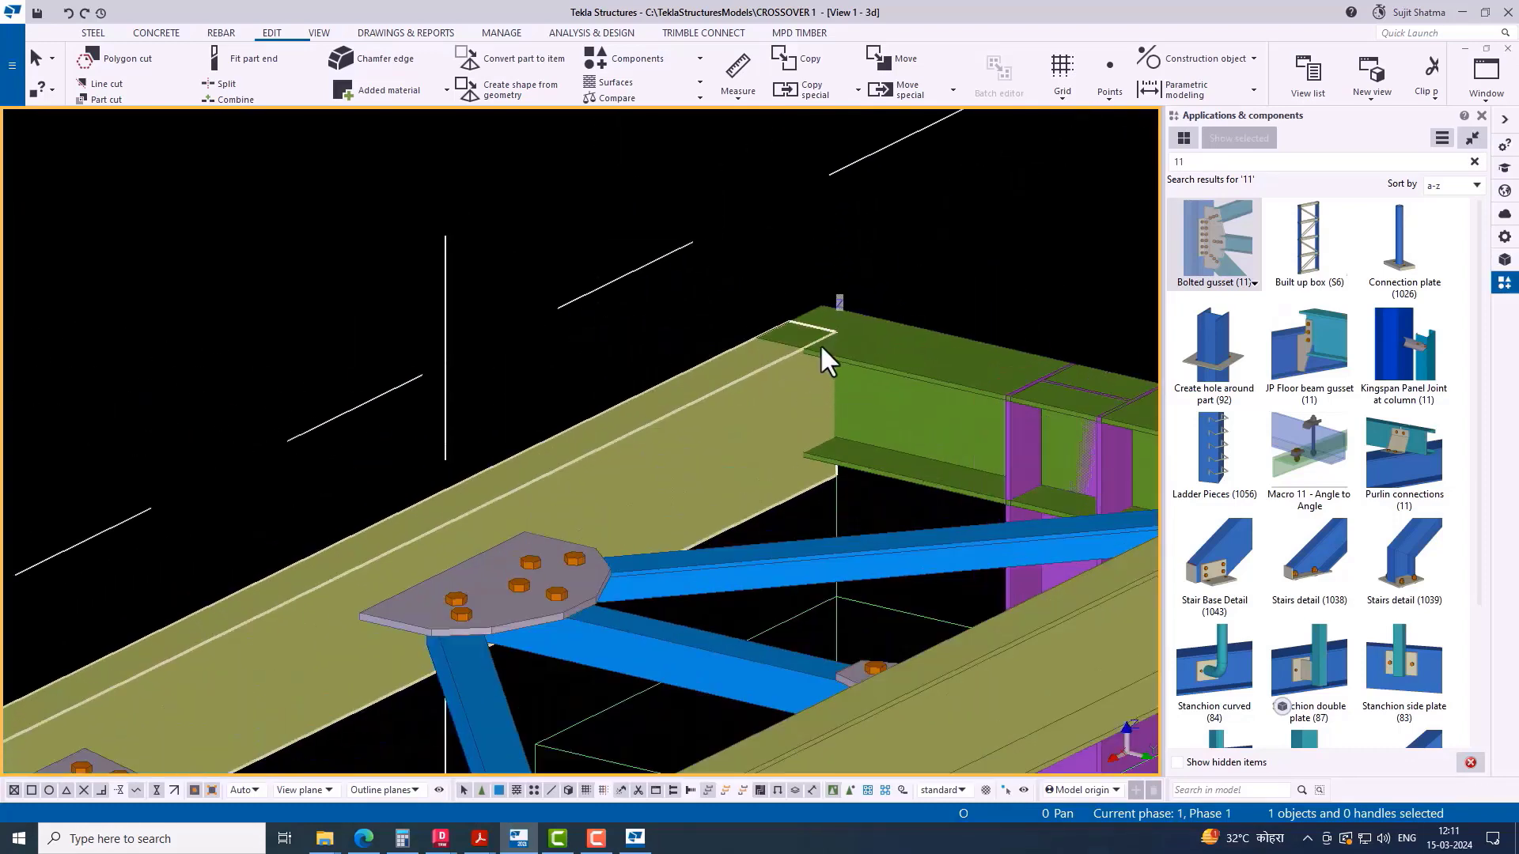
{"action": "scroll", "coordinate": [820, 345], "scroll_direction": "up", "scroll_amount": 2}
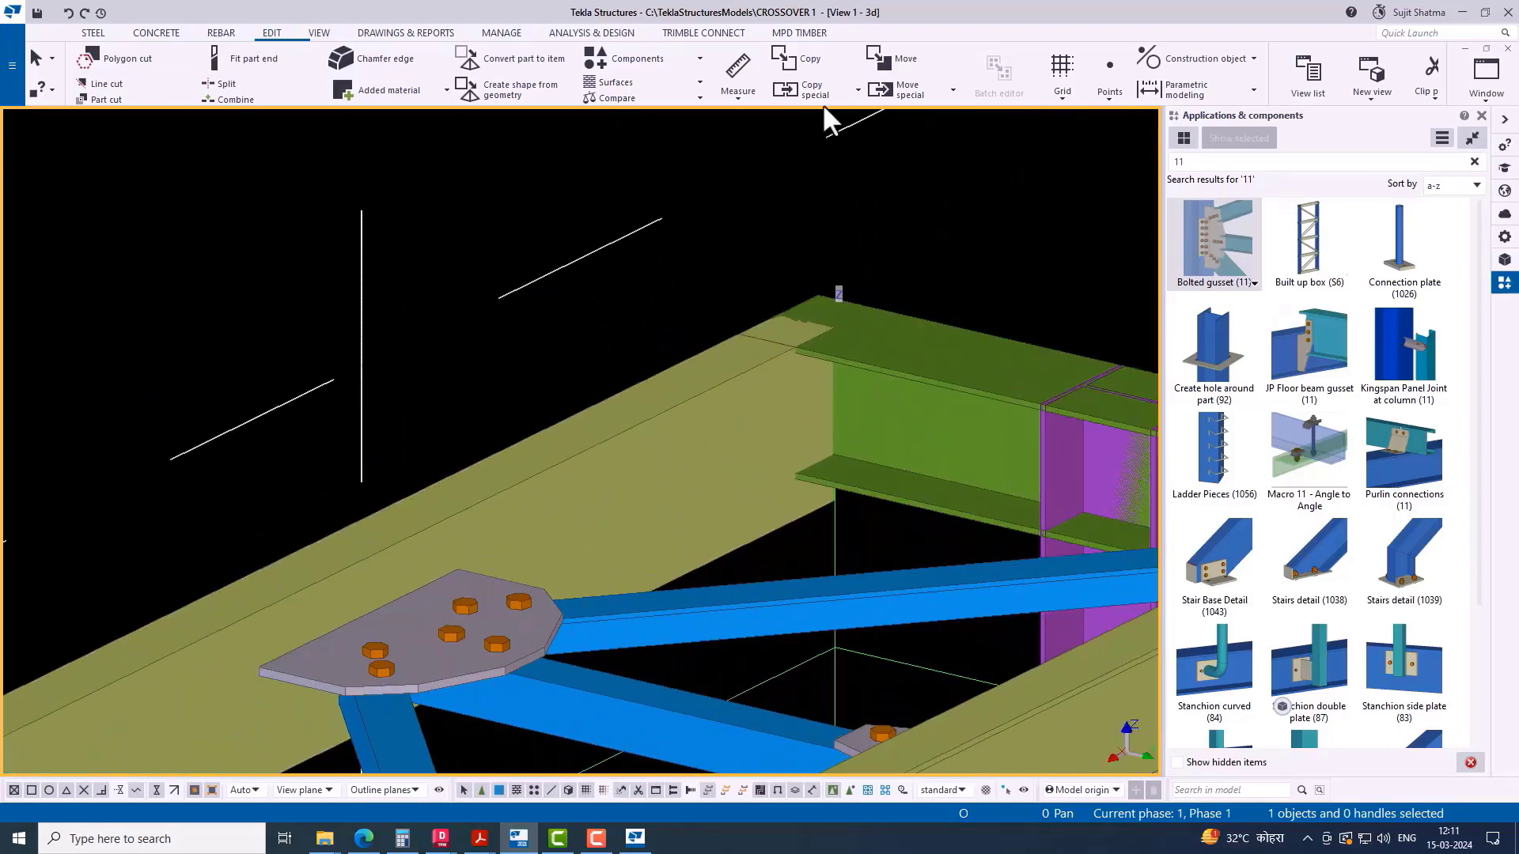
{"action": "left_click", "coordinate": [1474, 162]}
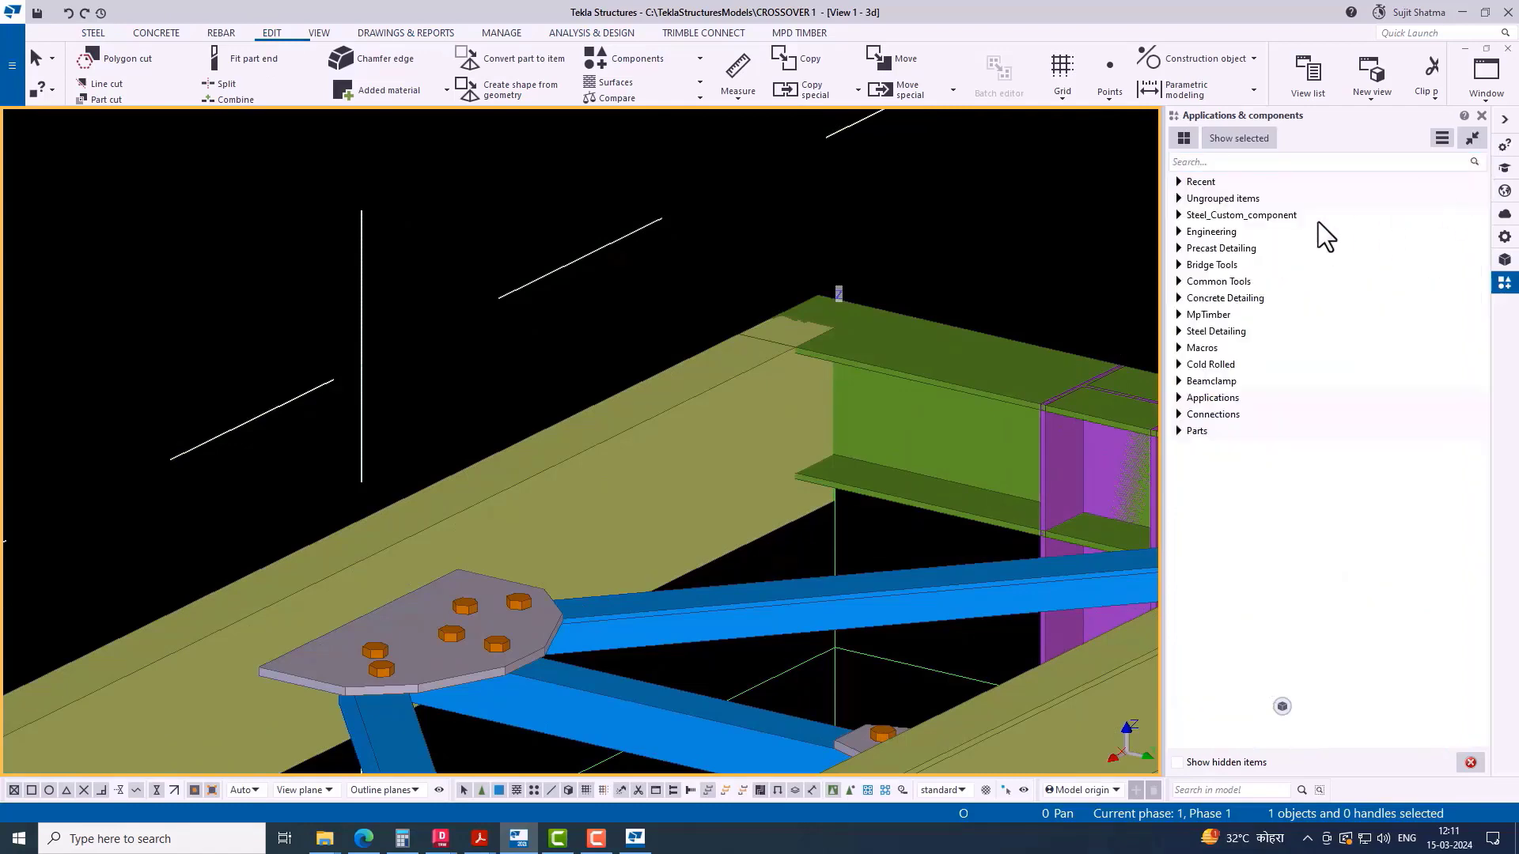
{"action": "left_click", "coordinate": [1177, 180]}
{"action": "left_click", "coordinate": [1228, 161]}
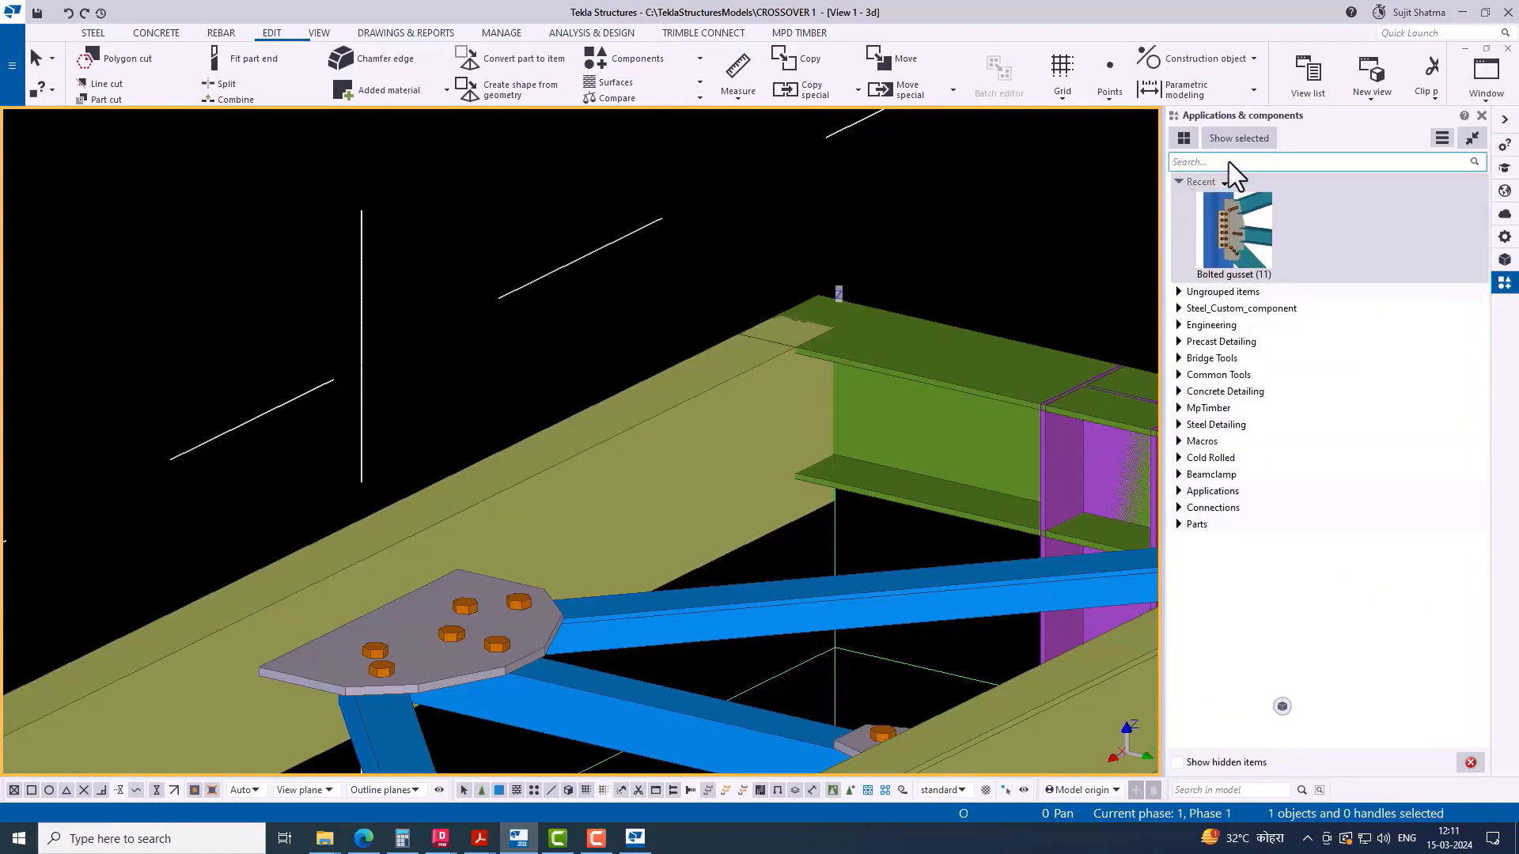
{"action": "type", "text": "SHEAR"}
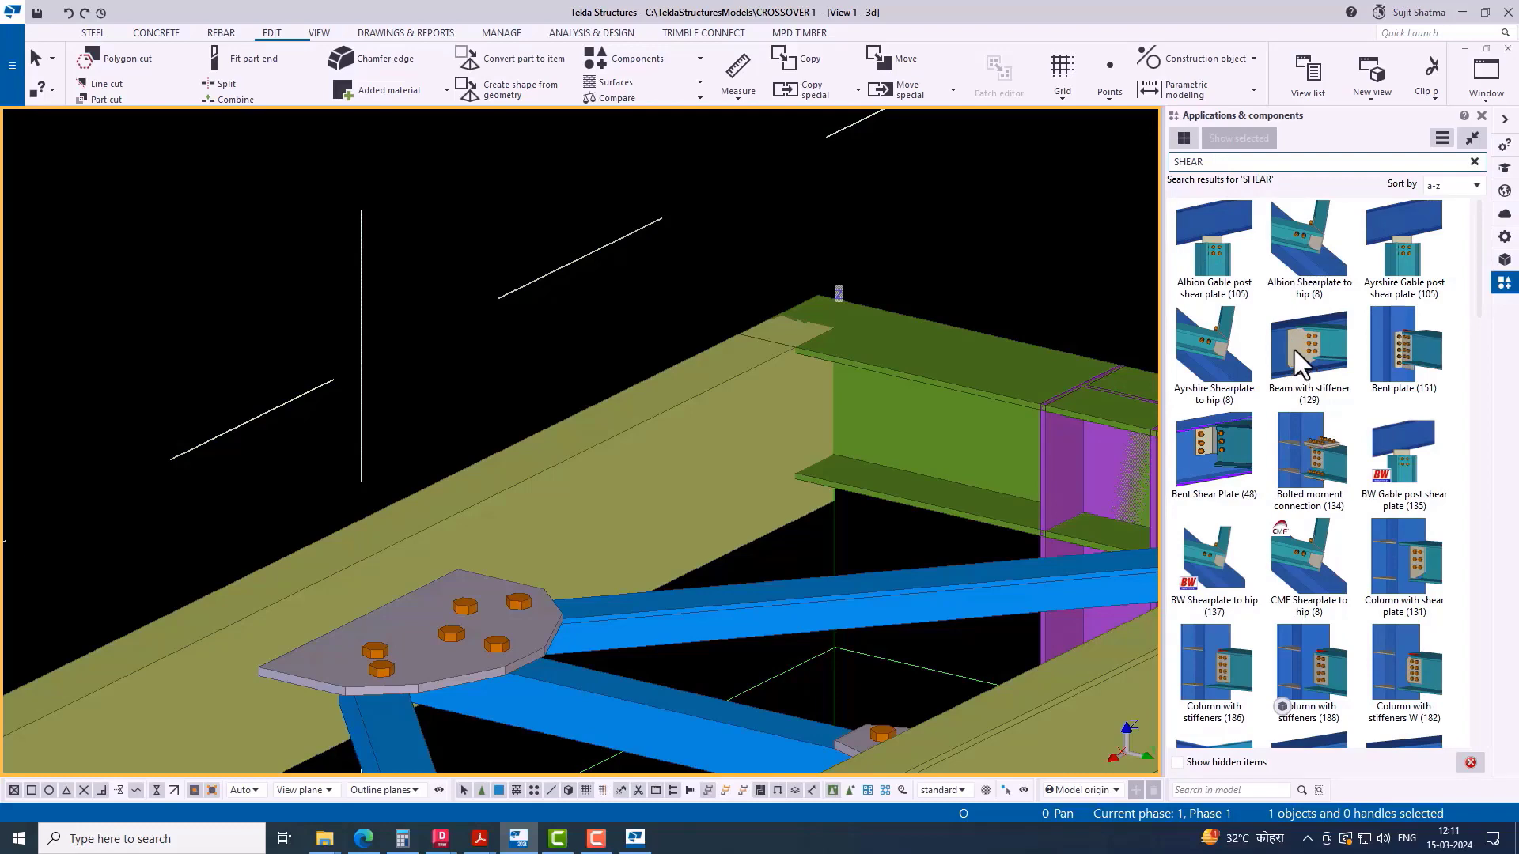
Step: Connect the long beam to the green end beam at the far corner with Full depth S (185) and end the command
{"action": "scroll", "coordinate": [1346, 486], "scroll_direction": "down", "scroll_amount": 1}
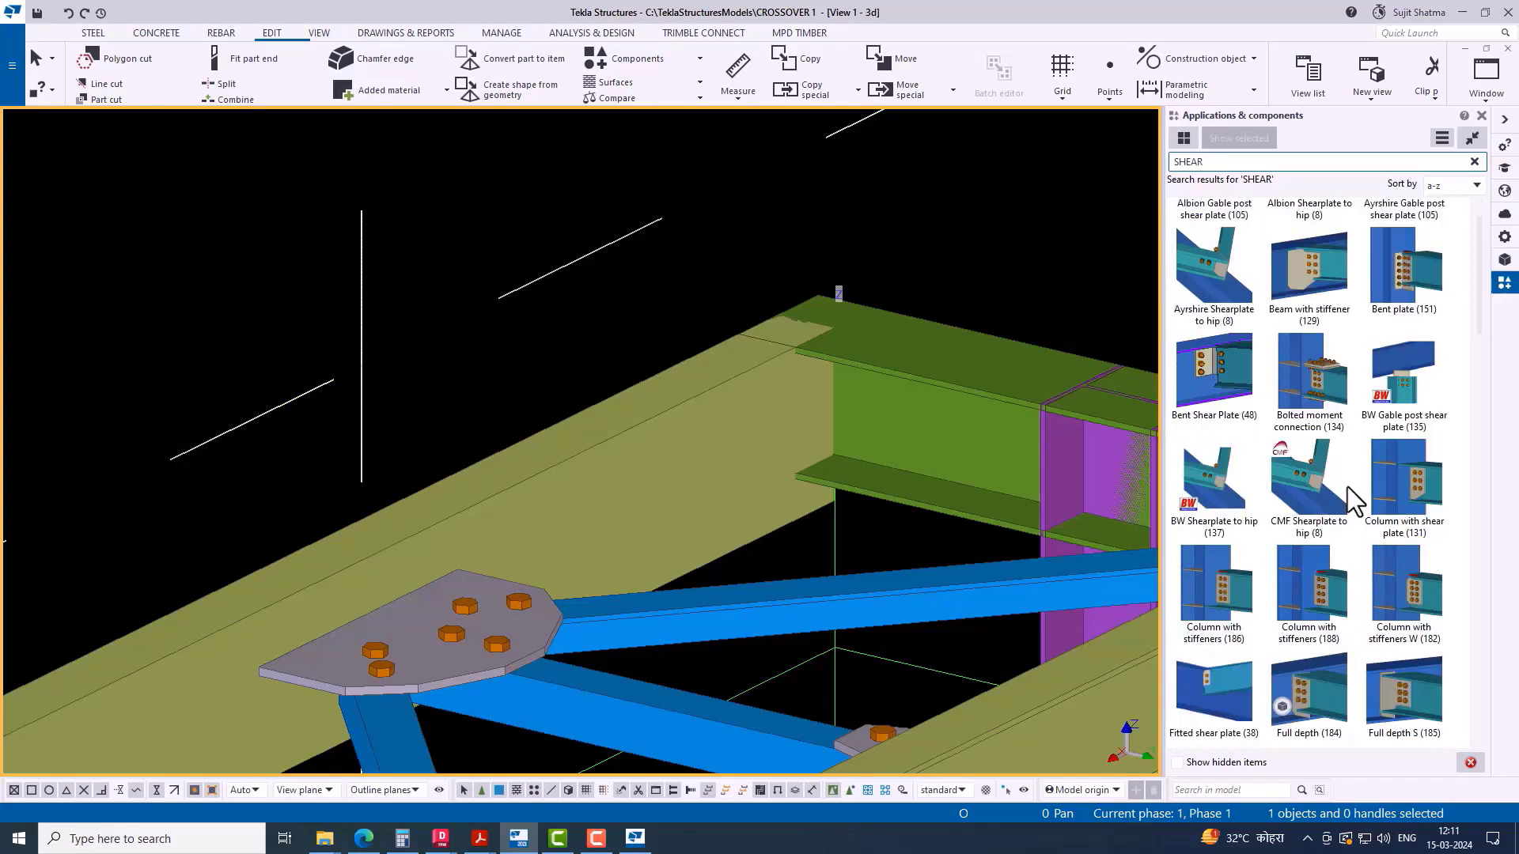
{"action": "scroll", "coordinate": [1346, 487], "scroll_direction": "down", "scroll_amount": 1}
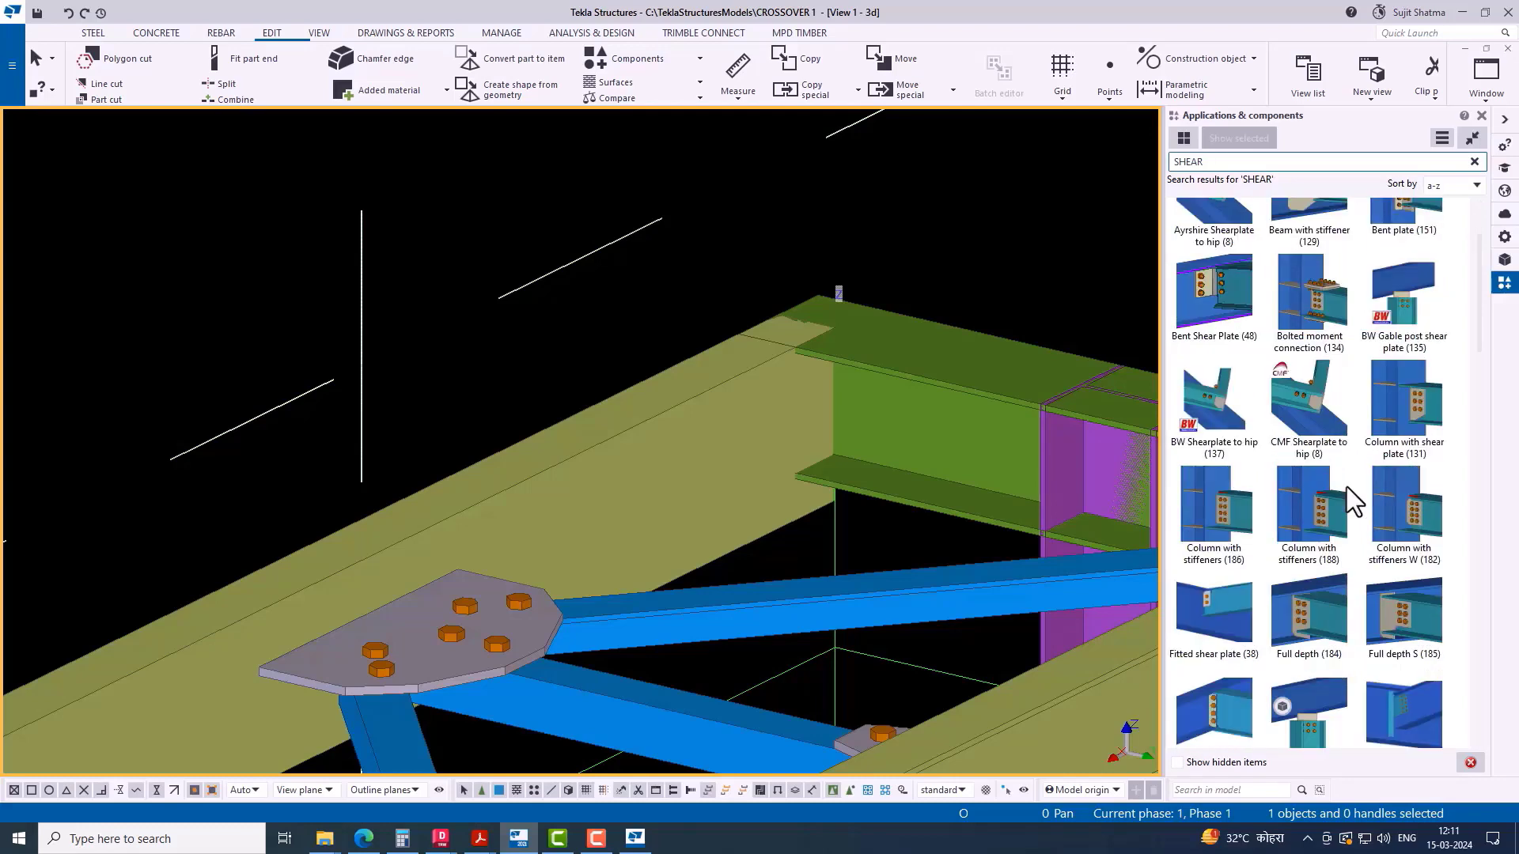
{"action": "double_click", "coordinate": [1406, 623]}
{"action": "scroll", "coordinate": [827, 444], "scroll_direction": "up", "scroll_amount": 3}
{"action": "left_click", "coordinate": [848, 400]}
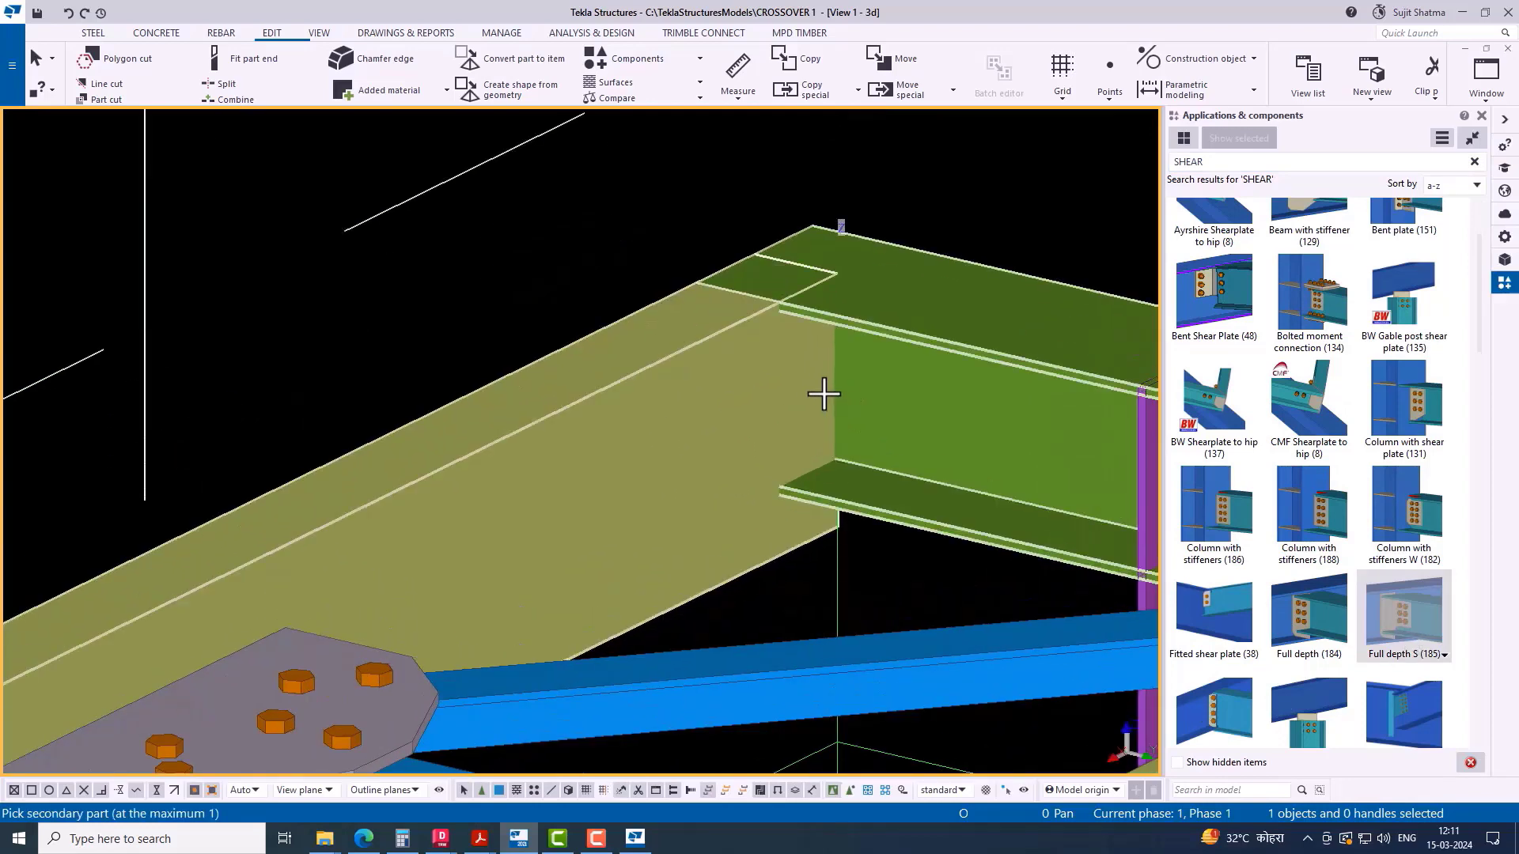
{"action": "left_click", "coordinate": [814, 387]}
{"action": "right_click", "coordinate": [736, 358]}
{"action": "left_click", "coordinate": [771, 365]}
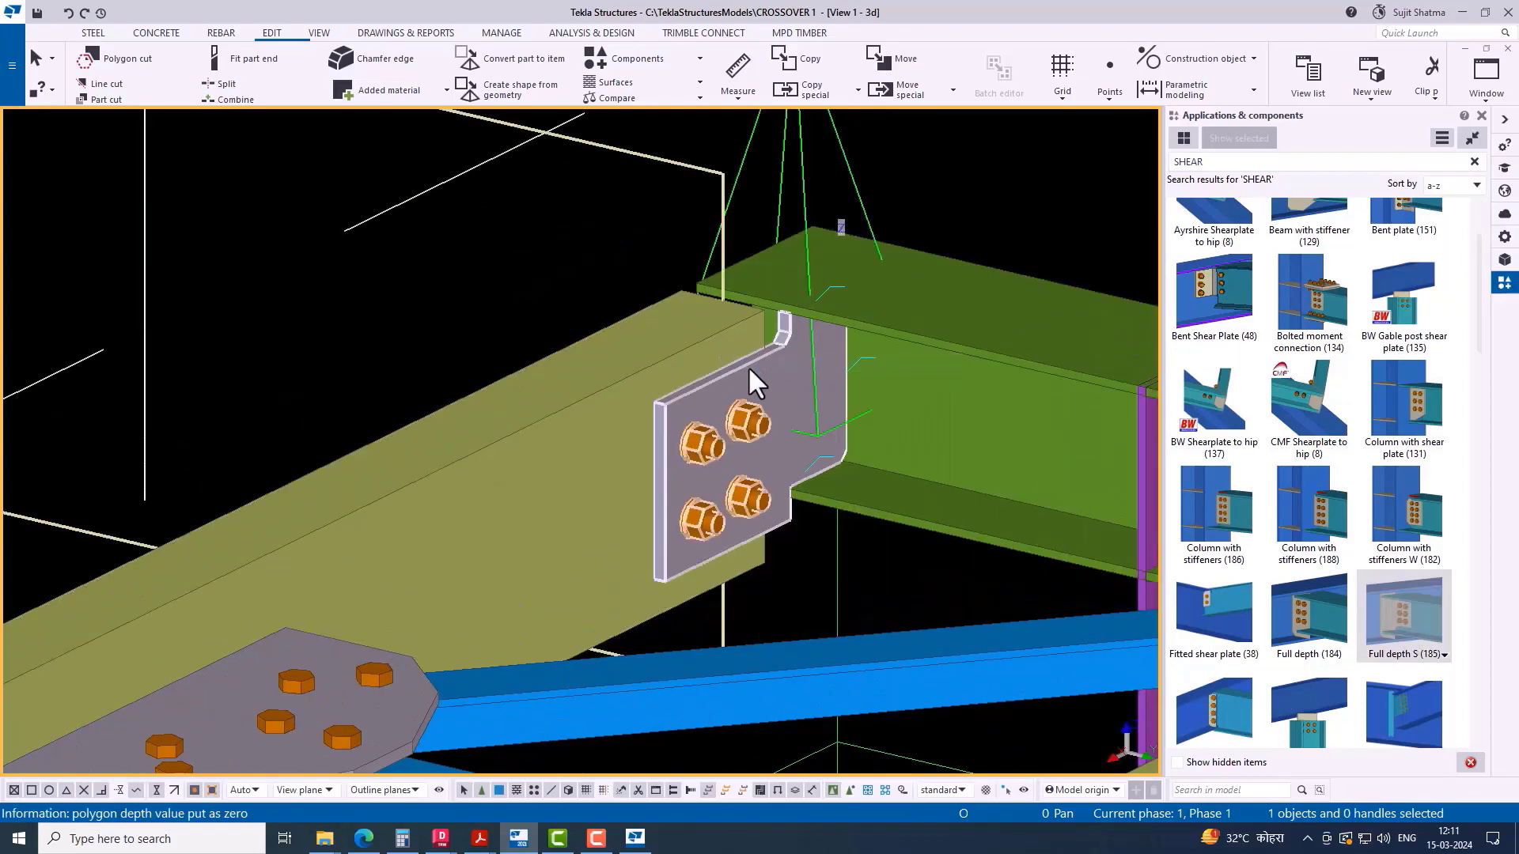
Step: Set the view rotation point at the new shear plate and examine the beam connection from its opposite side
{"action": "key", "text": "v"}
{"action": "left_click", "coordinate": [755, 427]}
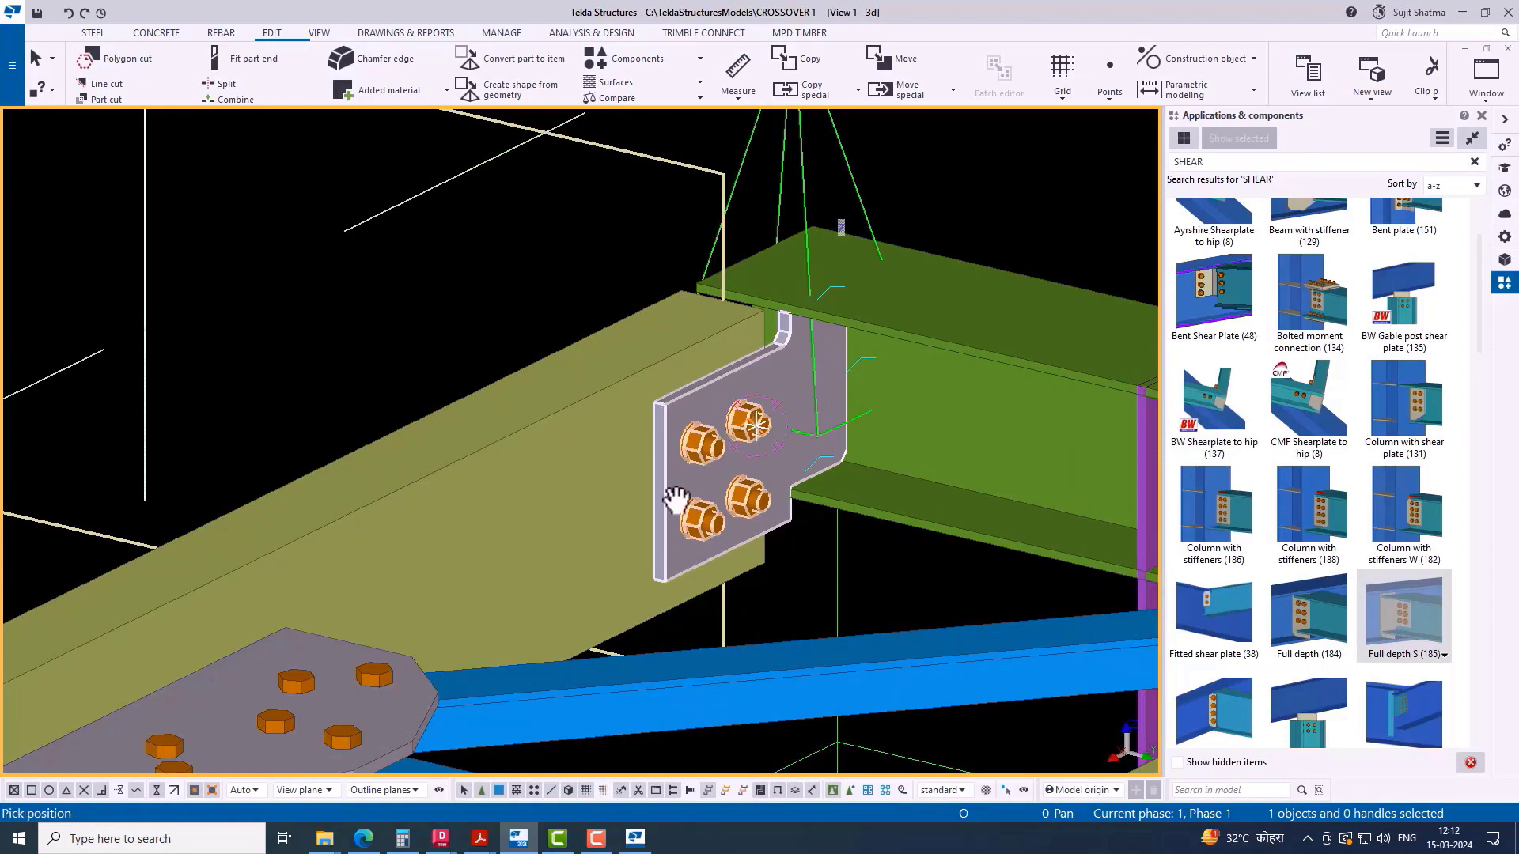
{"action": "scroll", "coordinate": [554, 458], "scroll_direction": "down", "scroll_amount": 3}
{"action": "middle_click_drag", "start_coordinate": [678, 498], "coordinate": [817, 539], "text": "ctrl"}
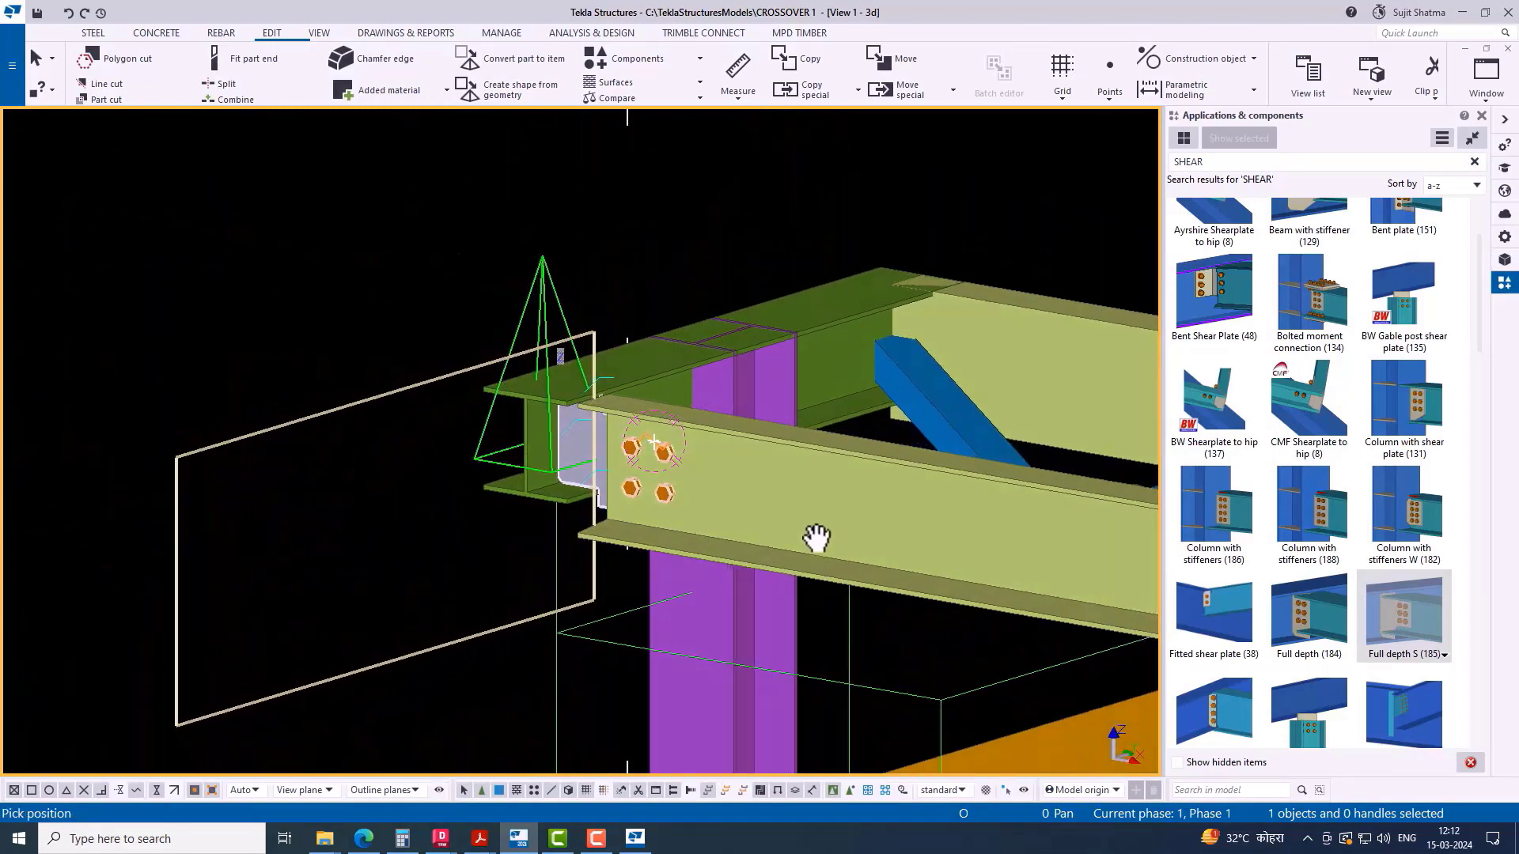
{"action": "right_click", "coordinate": [303, 282]}
{"action": "left_click", "coordinate": [340, 297]}
{"action": "scroll", "coordinate": [491, 310], "scroll_direction": "up", "scroll_amount": 2}
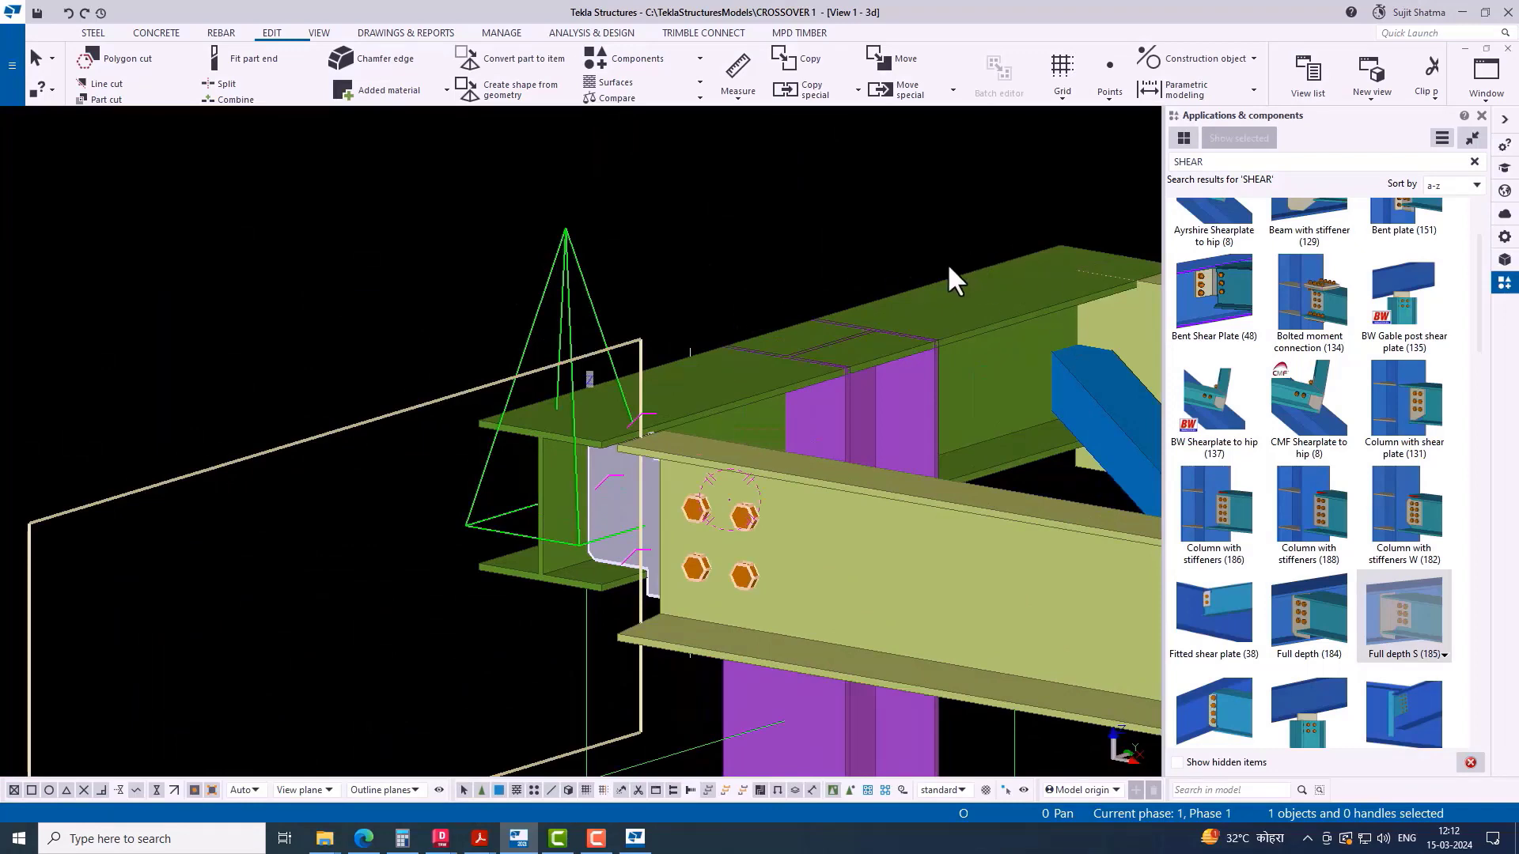
Step: Open the Full depth S (185) properties and set the tab plate thickness to 10 mm
{"action": "double_click", "coordinate": [1400, 613]}
{"action": "left_click_drag", "start_coordinate": [1123, 149], "coordinate": [79, 69]}
{"action": "scroll", "coordinate": [928, 511], "scroll_direction": "down", "scroll_amount": 3}
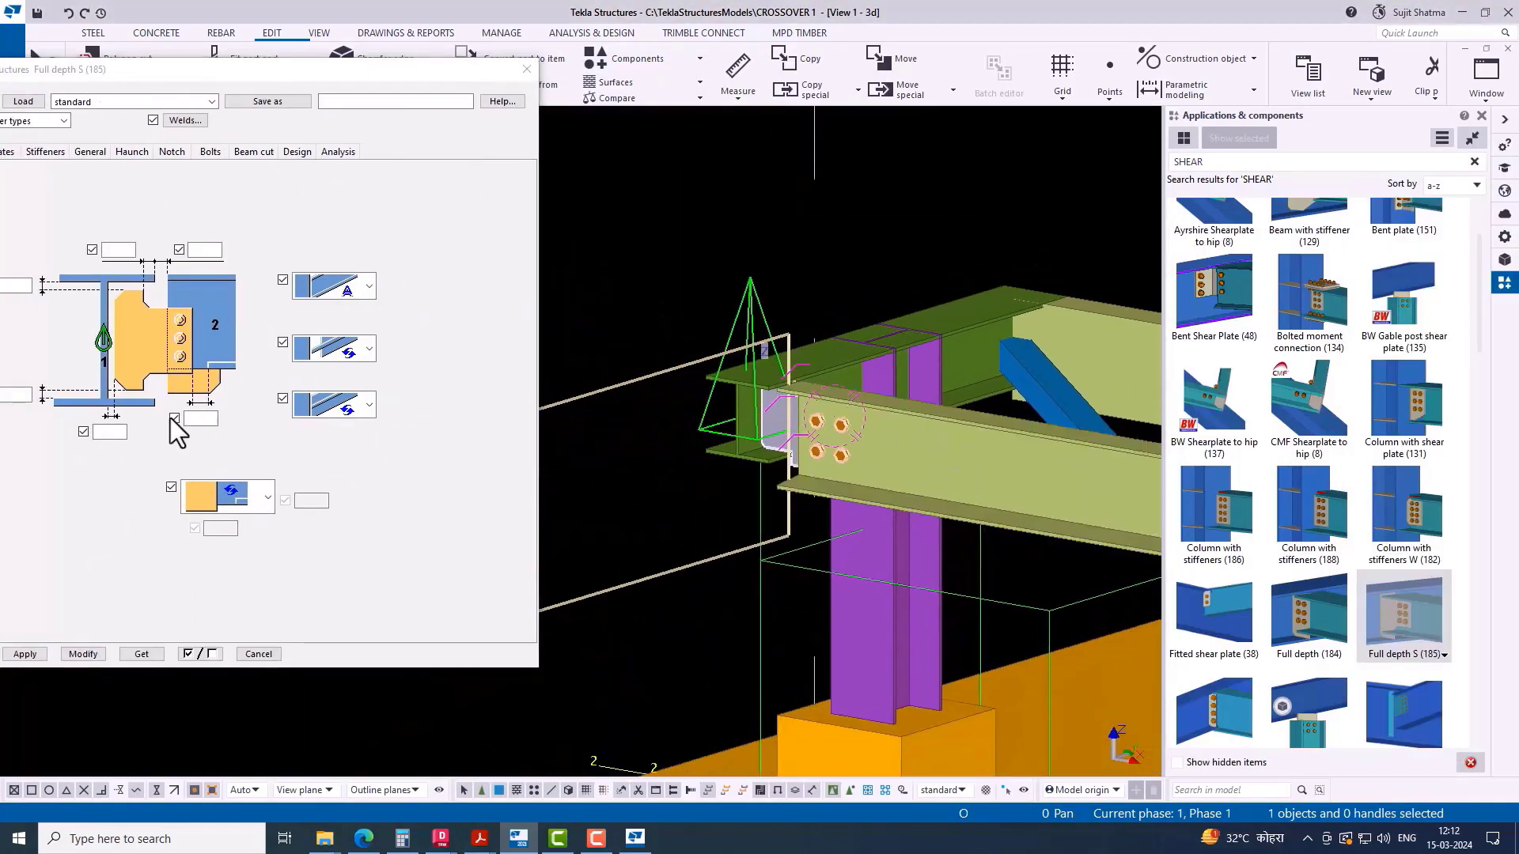
{"action": "left_click_drag", "start_coordinate": [213, 79], "coordinate": [369, 72]}
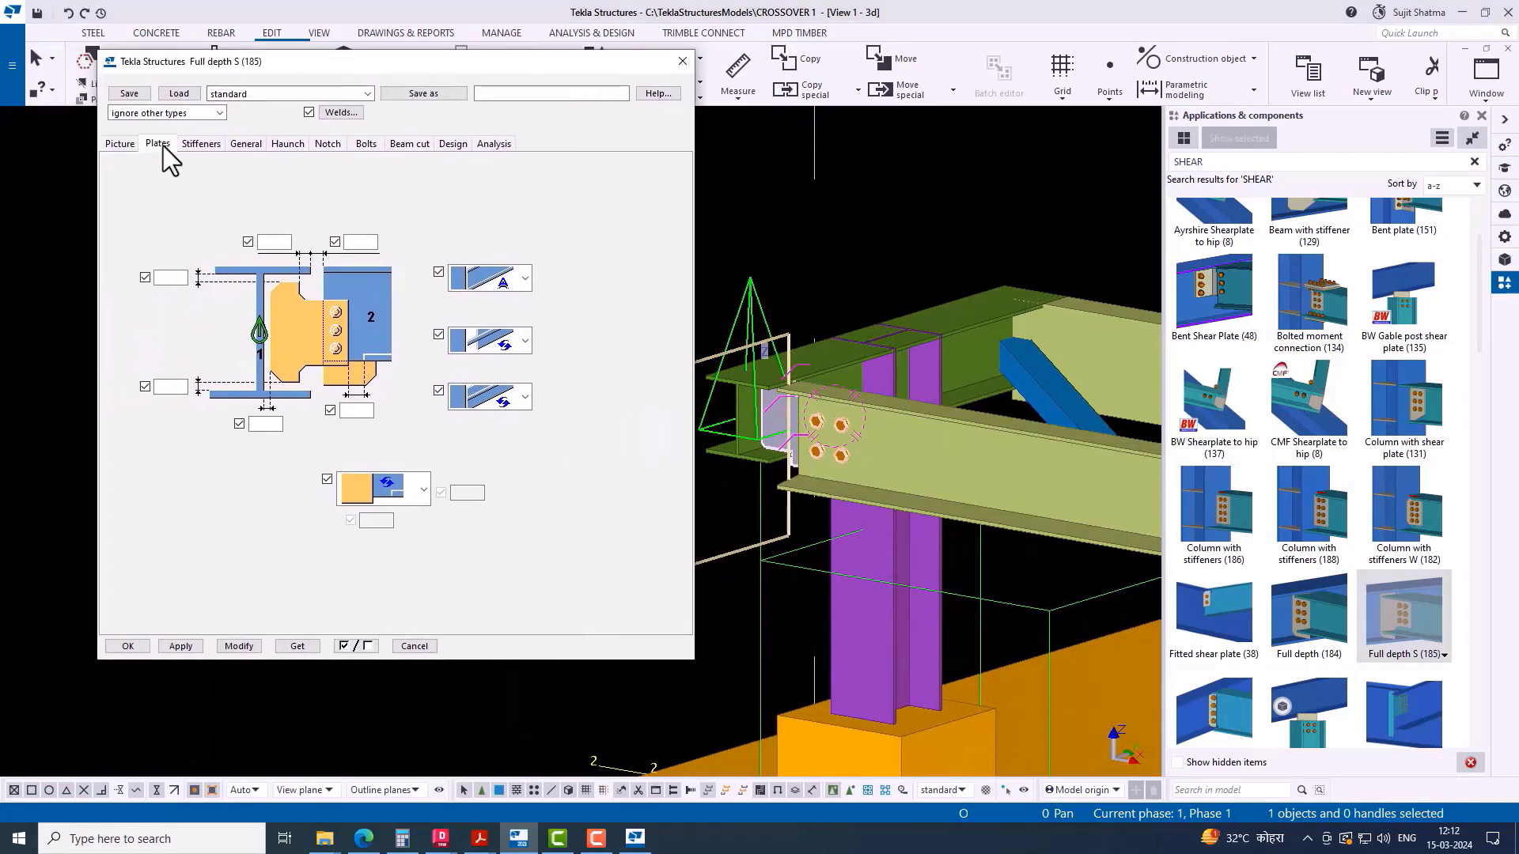
{"action": "left_click", "coordinate": [158, 144]}
{"action": "type", "text": "10"}
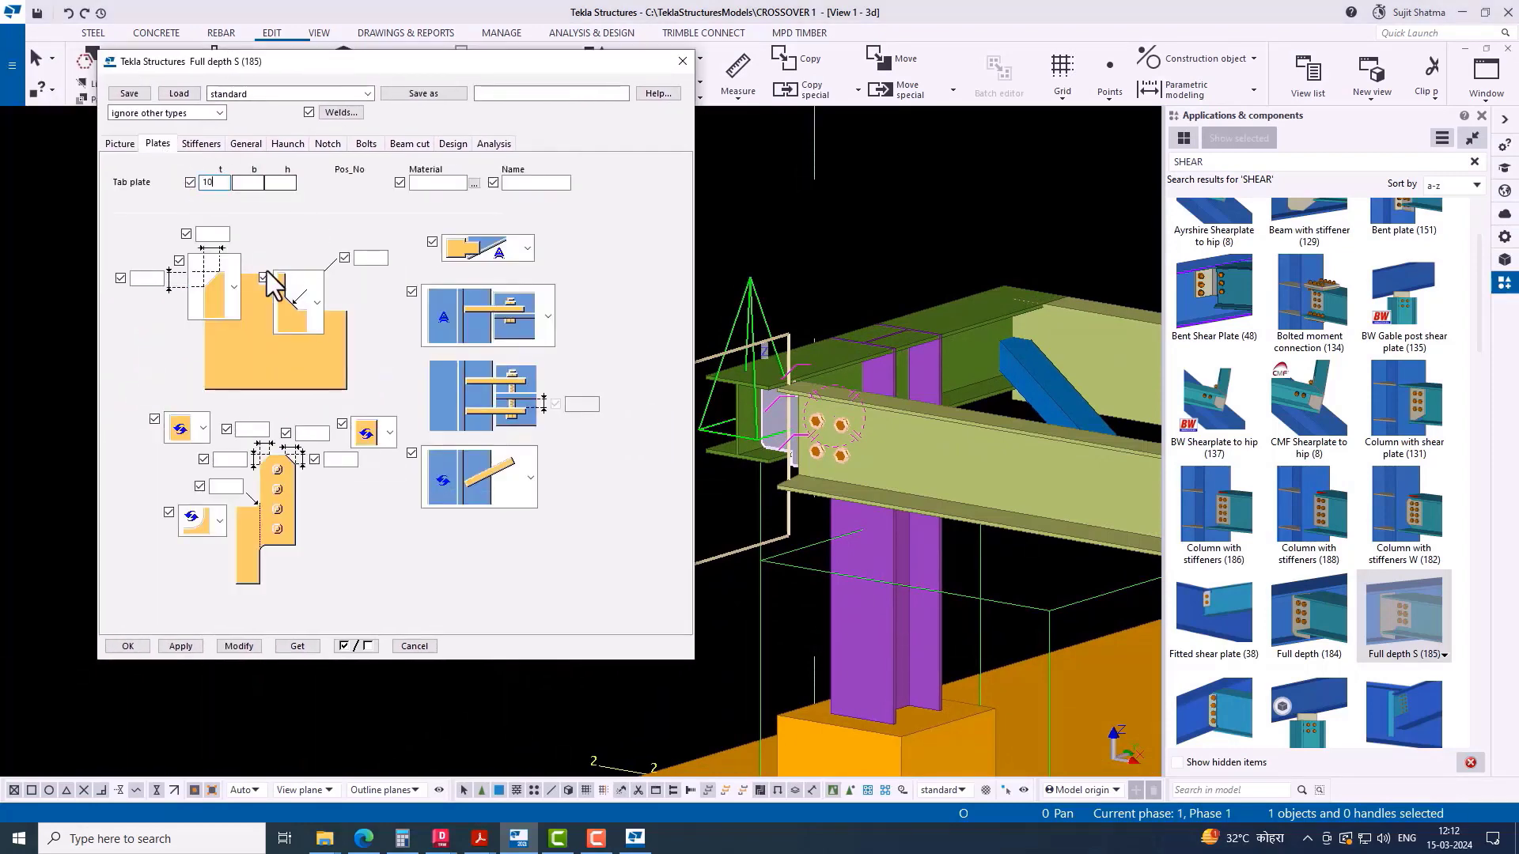
Step: Choose a straight chamfer for the tab plate's inner notch corner, the default outer corner chamfer, and modify the connection
{"action": "left_click", "coordinate": [292, 297]}
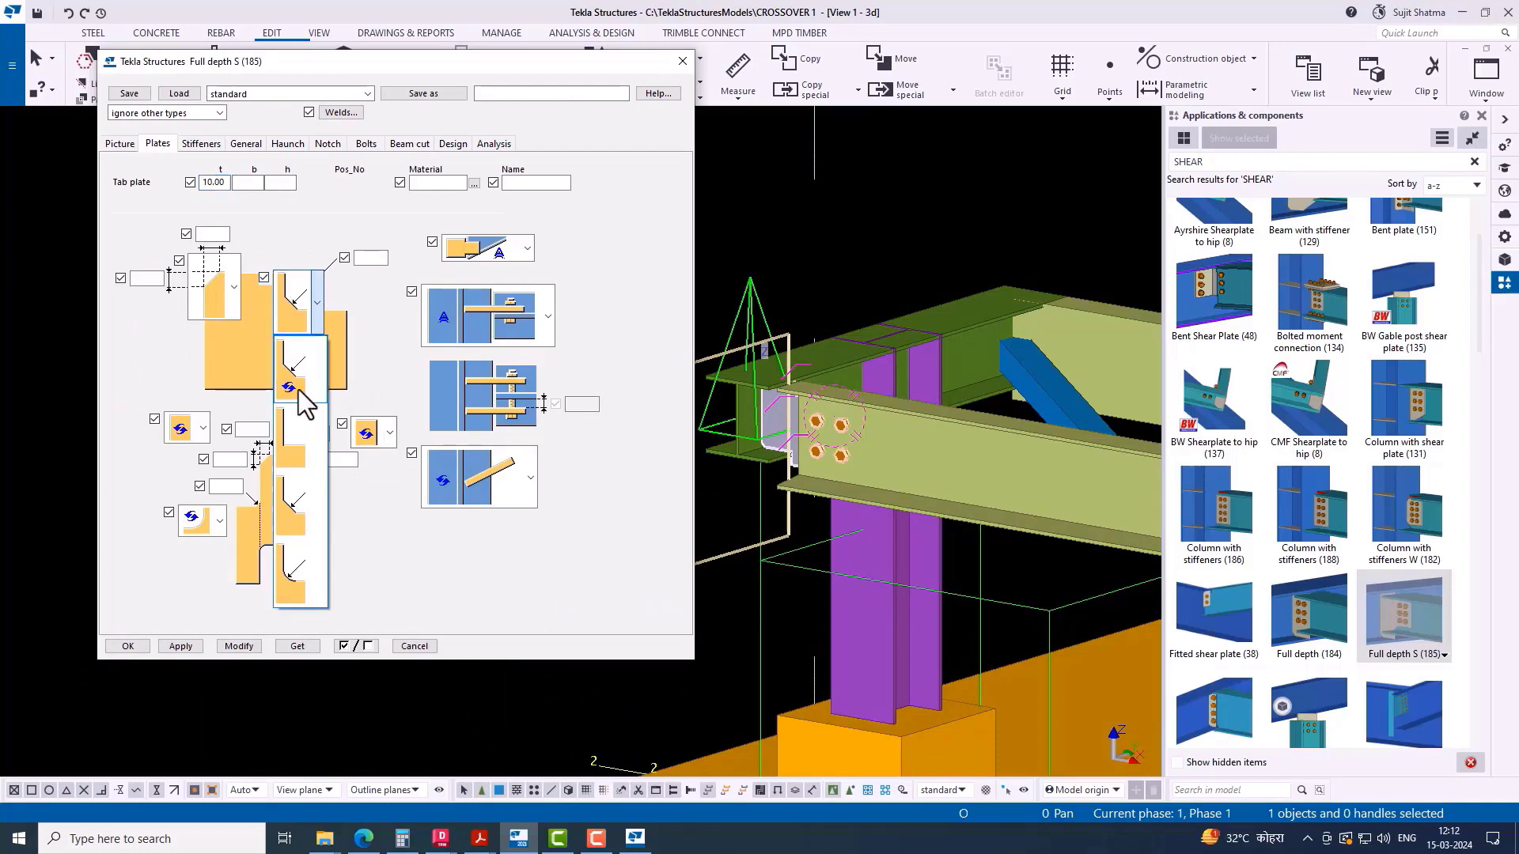
{"action": "left_click", "coordinate": [297, 495]}
{"action": "left_click", "coordinate": [215, 278]}
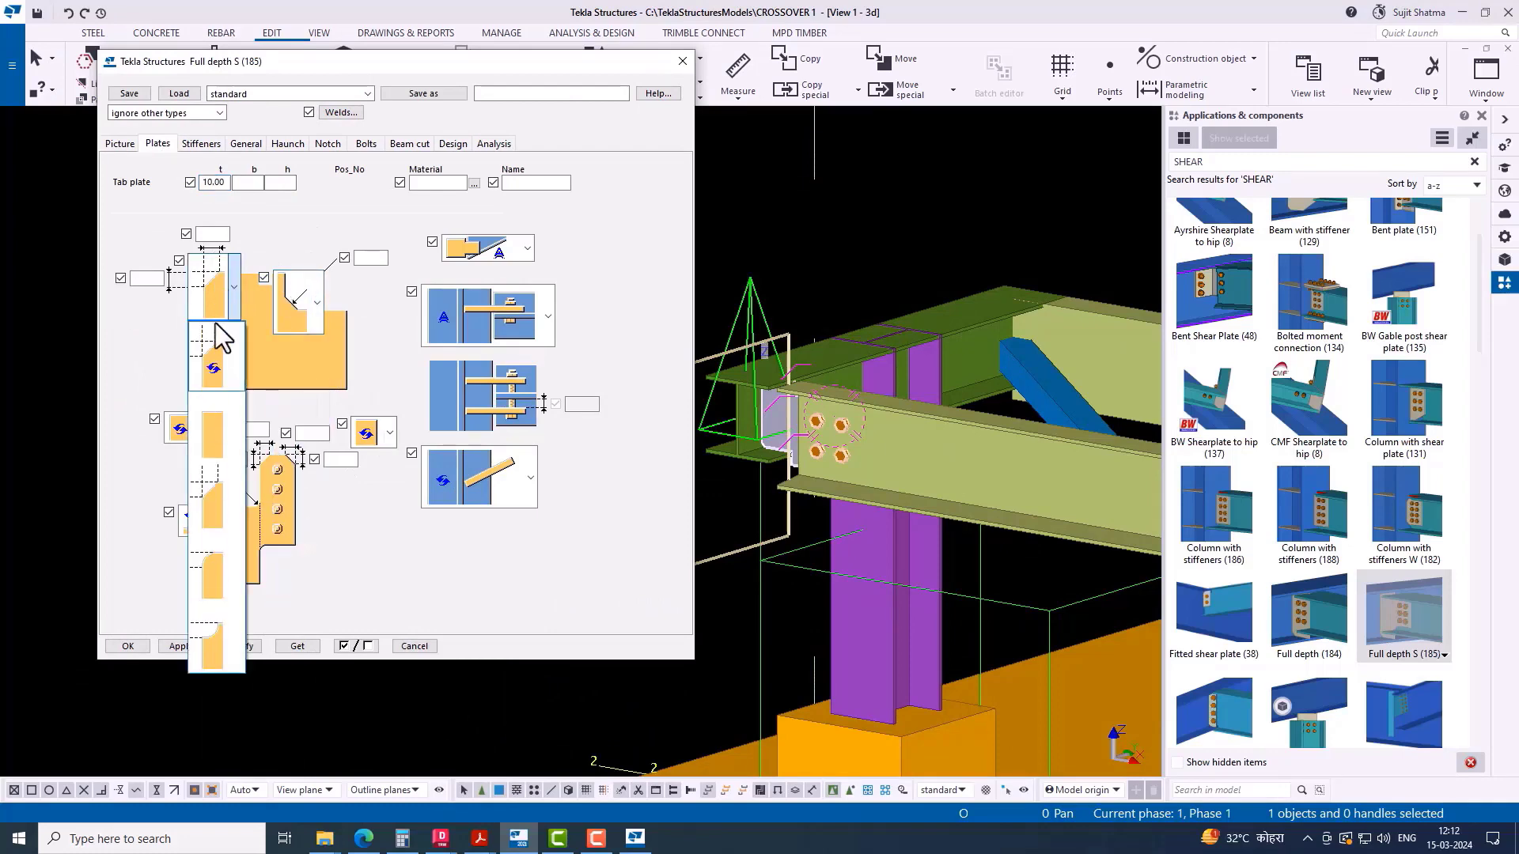
{"action": "left_click", "coordinate": [215, 370]}
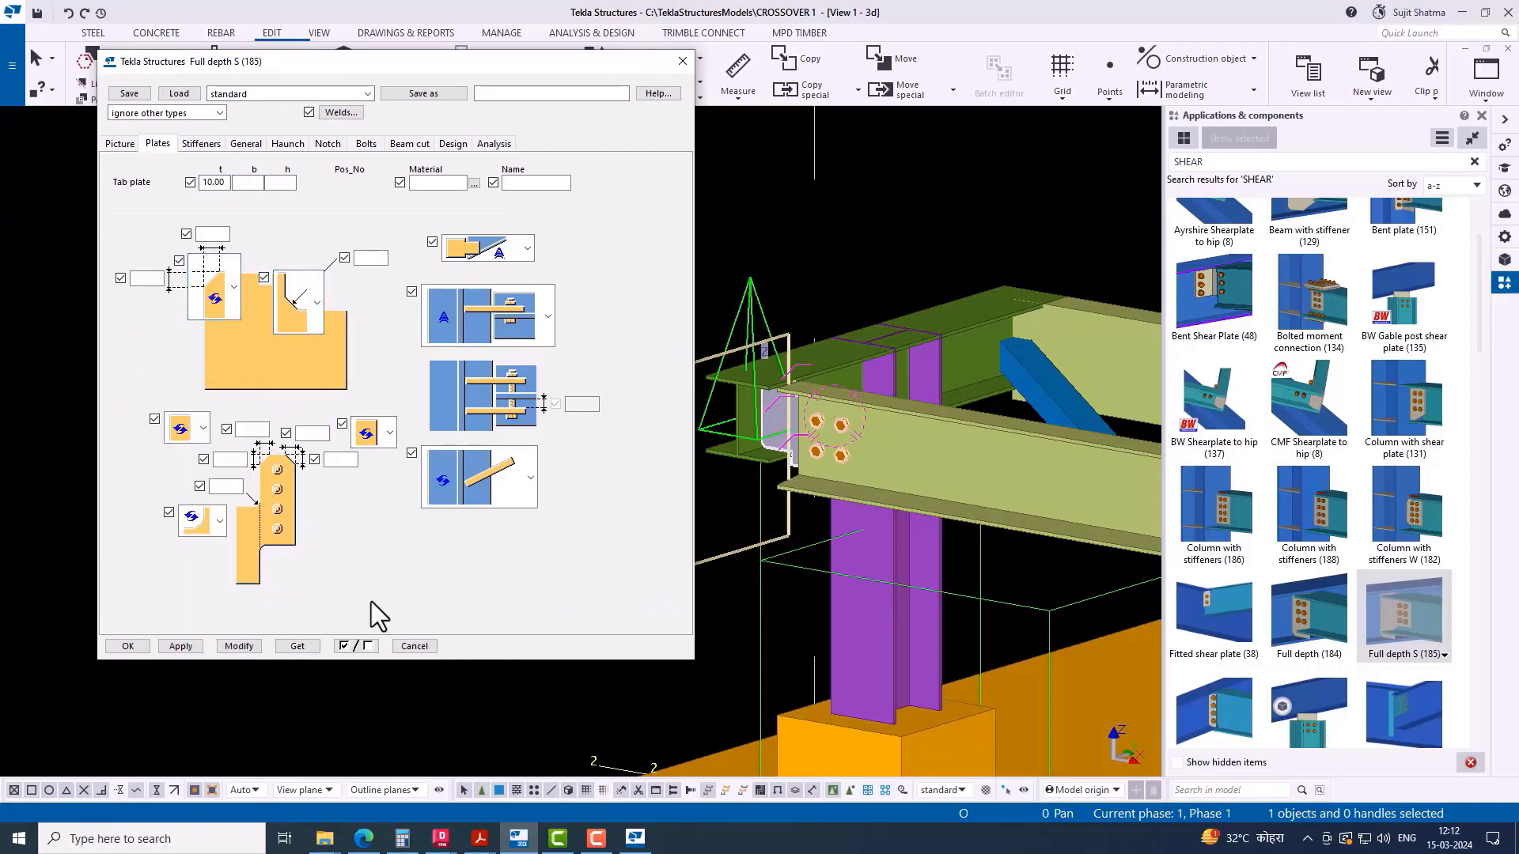
{"action": "left_click", "coordinate": [240, 644]}
Step: Set the connection's bolts to size 16, standard 4.6XOX and tolerance 2 mm
{"action": "scroll", "coordinate": [909, 341], "scroll_direction": "down", "scroll_amount": 3}
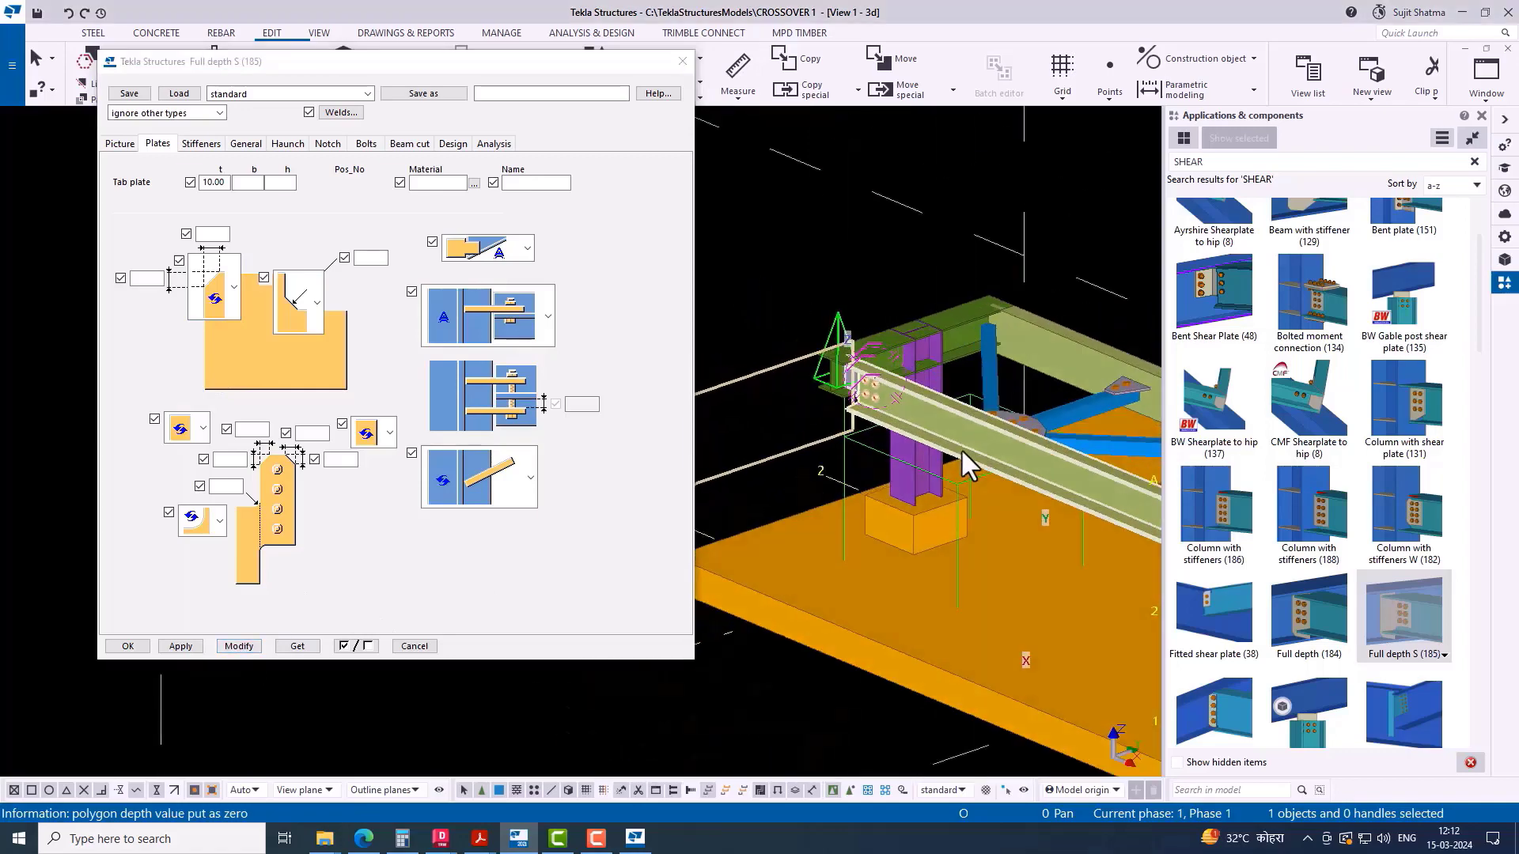
{"action": "middle_click_drag", "start_coordinate": [961, 448], "coordinate": [609, 468], "text": "ctrl"}
{"action": "scroll", "coordinate": [912, 332], "scroll_direction": "up", "scroll_amount": 4}
{"action": "middle_click_drag", "start_coordinate": [900, 407], "coordinate": [933, 417], "text": "ctrl"}
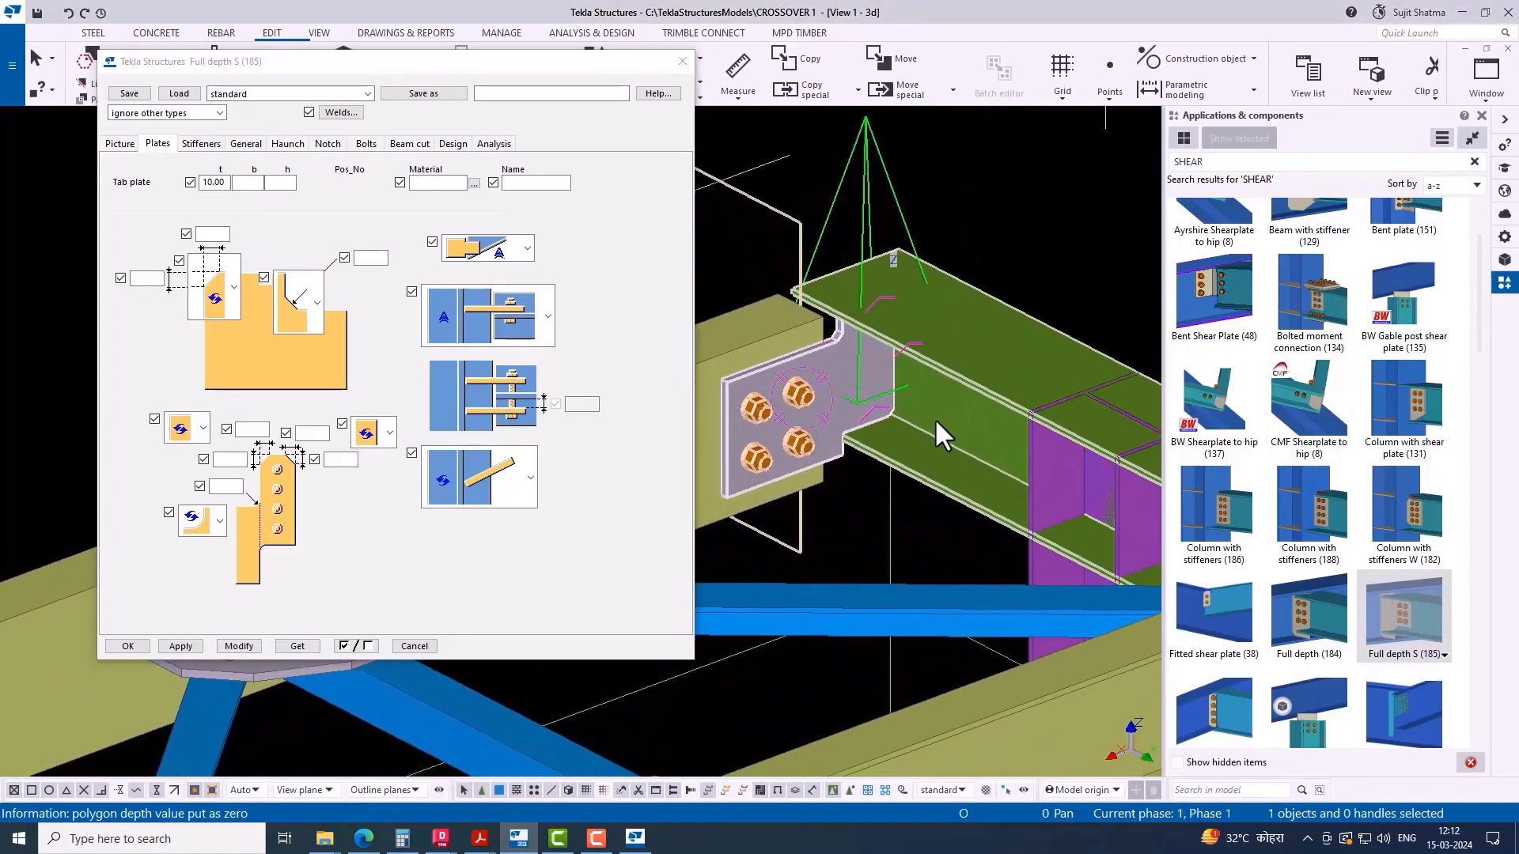
{"action": "left_click", "coordinate": [365, 143]}
{"action": "left_click", "coordinate": [239, 170]}
{"action": "left_click", "coordinate": [224, 230]}
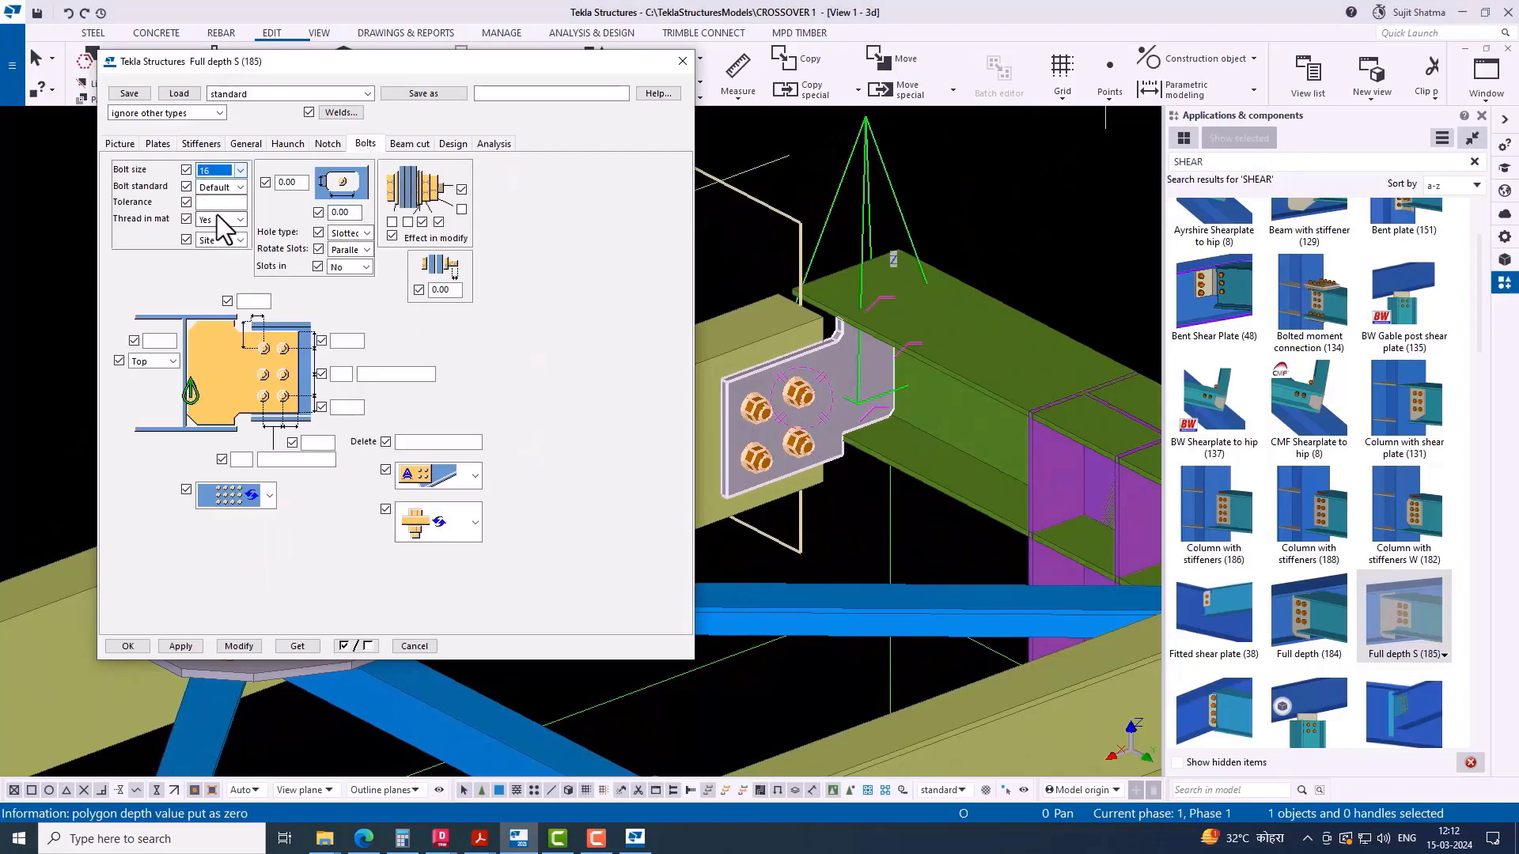
{"action": "left_click", "coordinate": [230, 187]}
{"action": "left_click", "coordinate": [218, 253]}
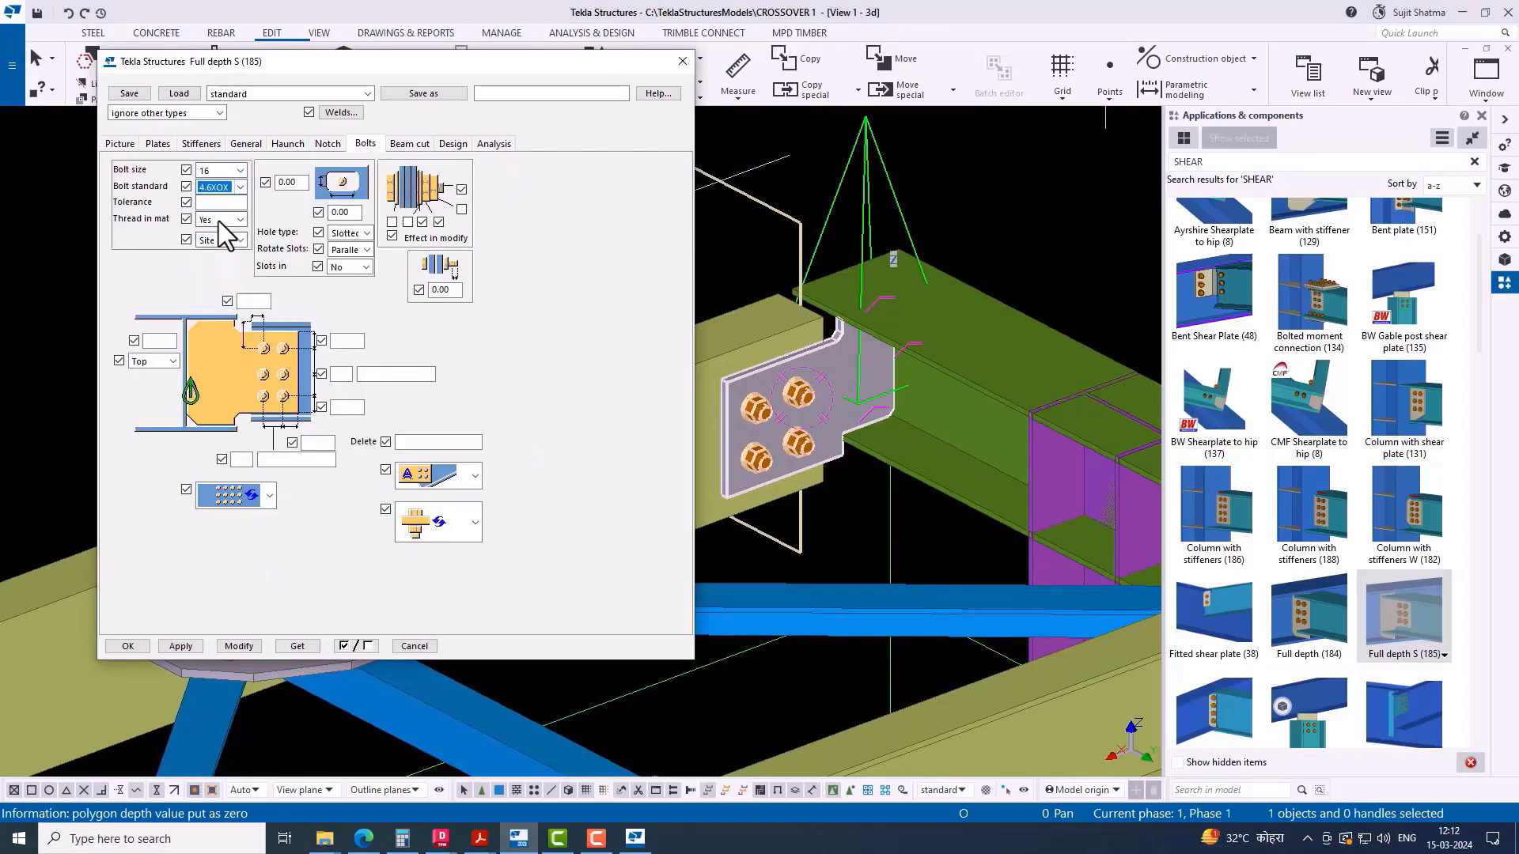
{"action": "left_click", "coordinate": [221, 204]}
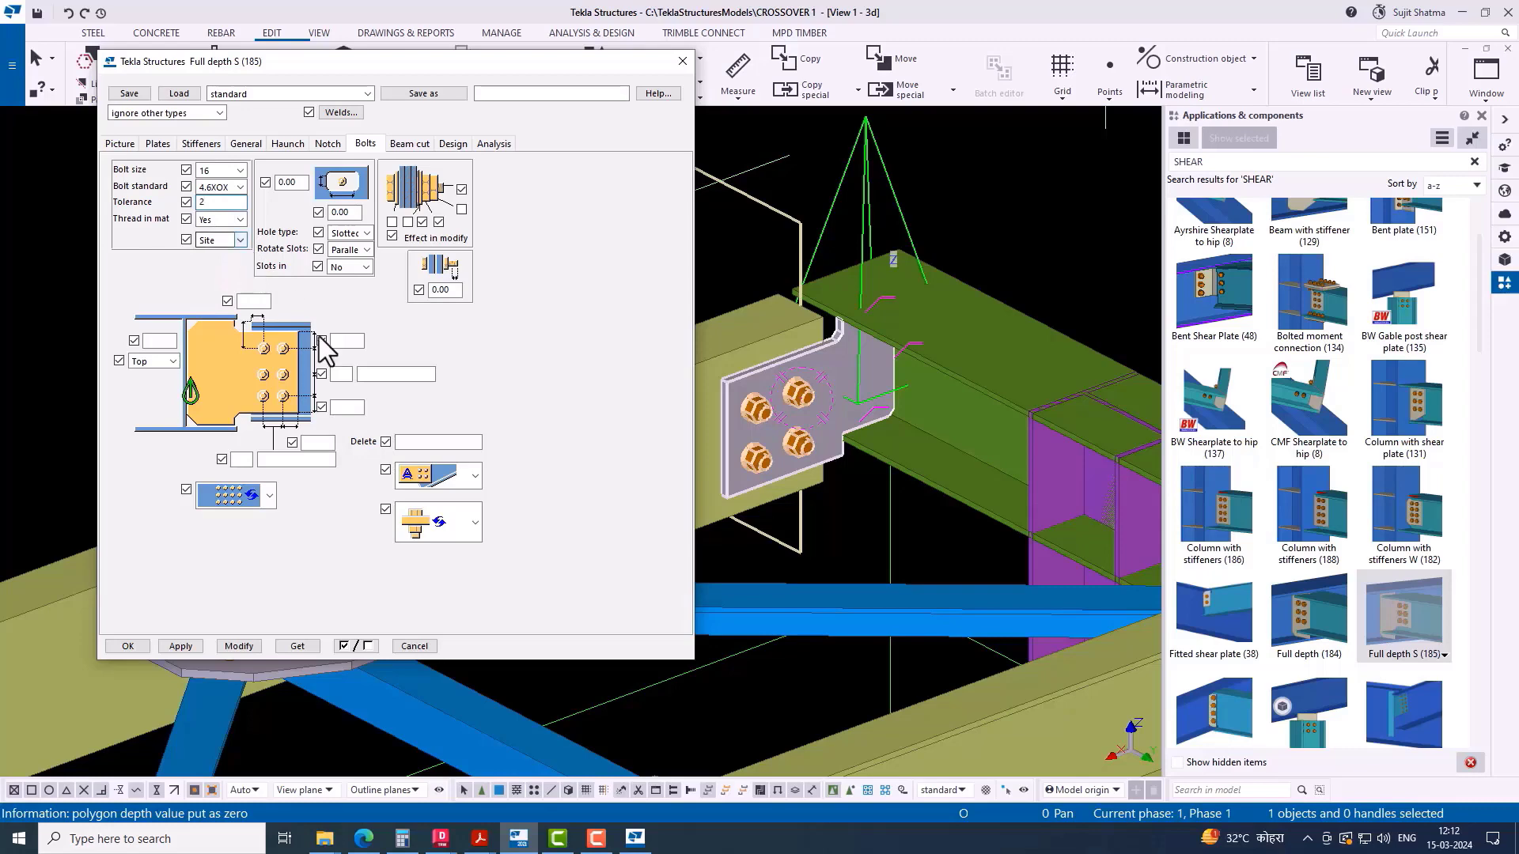
Step: Set vertical bolt edge distances to 40 mm, two rows at 60 mm and two columns at 80 mm, then modify the connection and close its properties
{"action": "left_click", "coordinate": [347, 343]}
{"action": "type", "text": "40"}
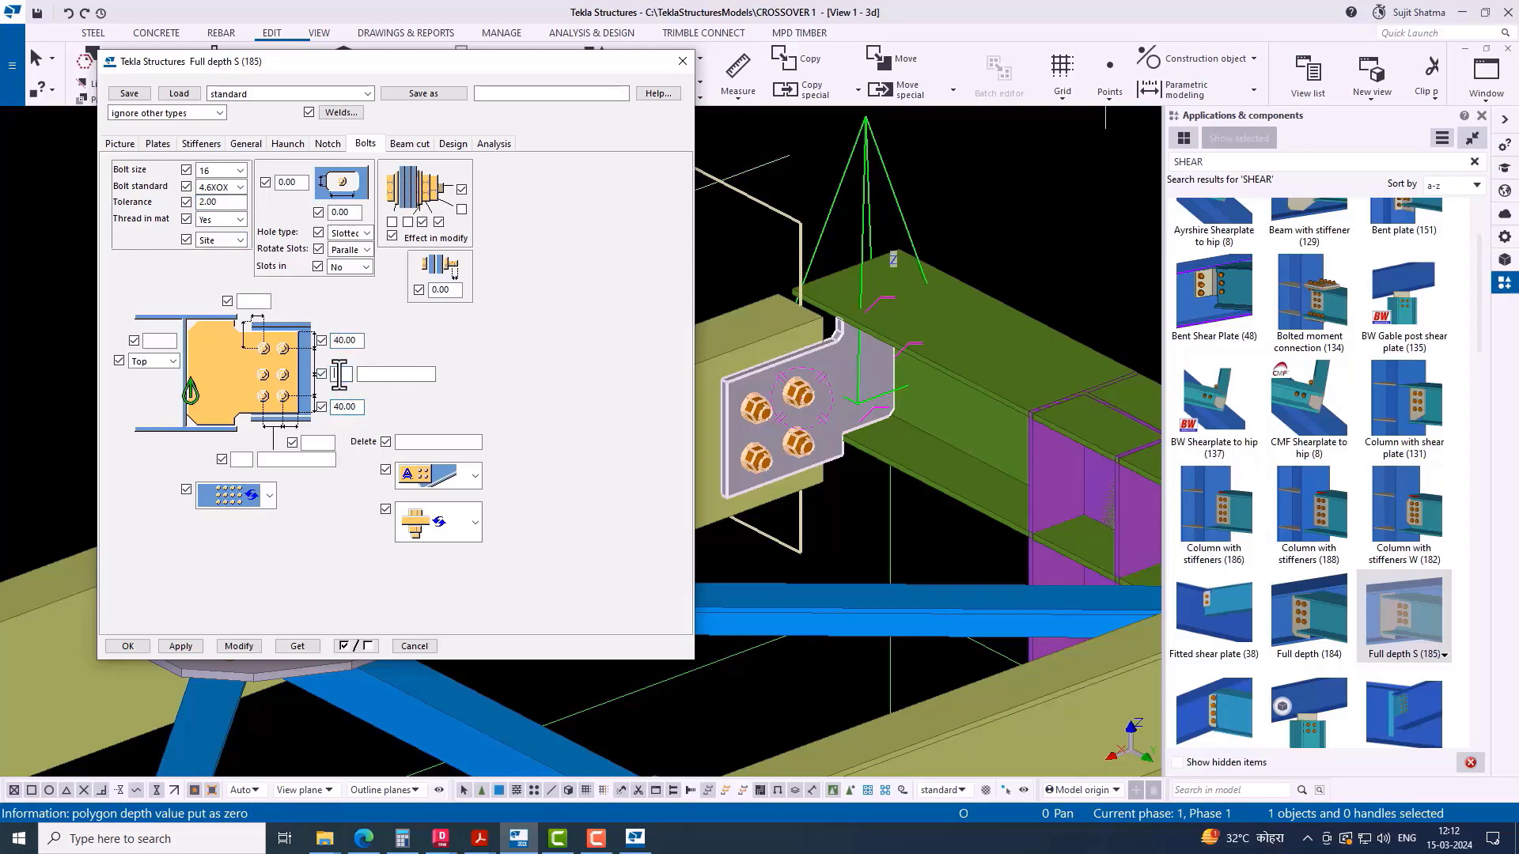
{"action": "left_click", "coordinate": [393, 375]}
{"action": "type", "text": "2"}
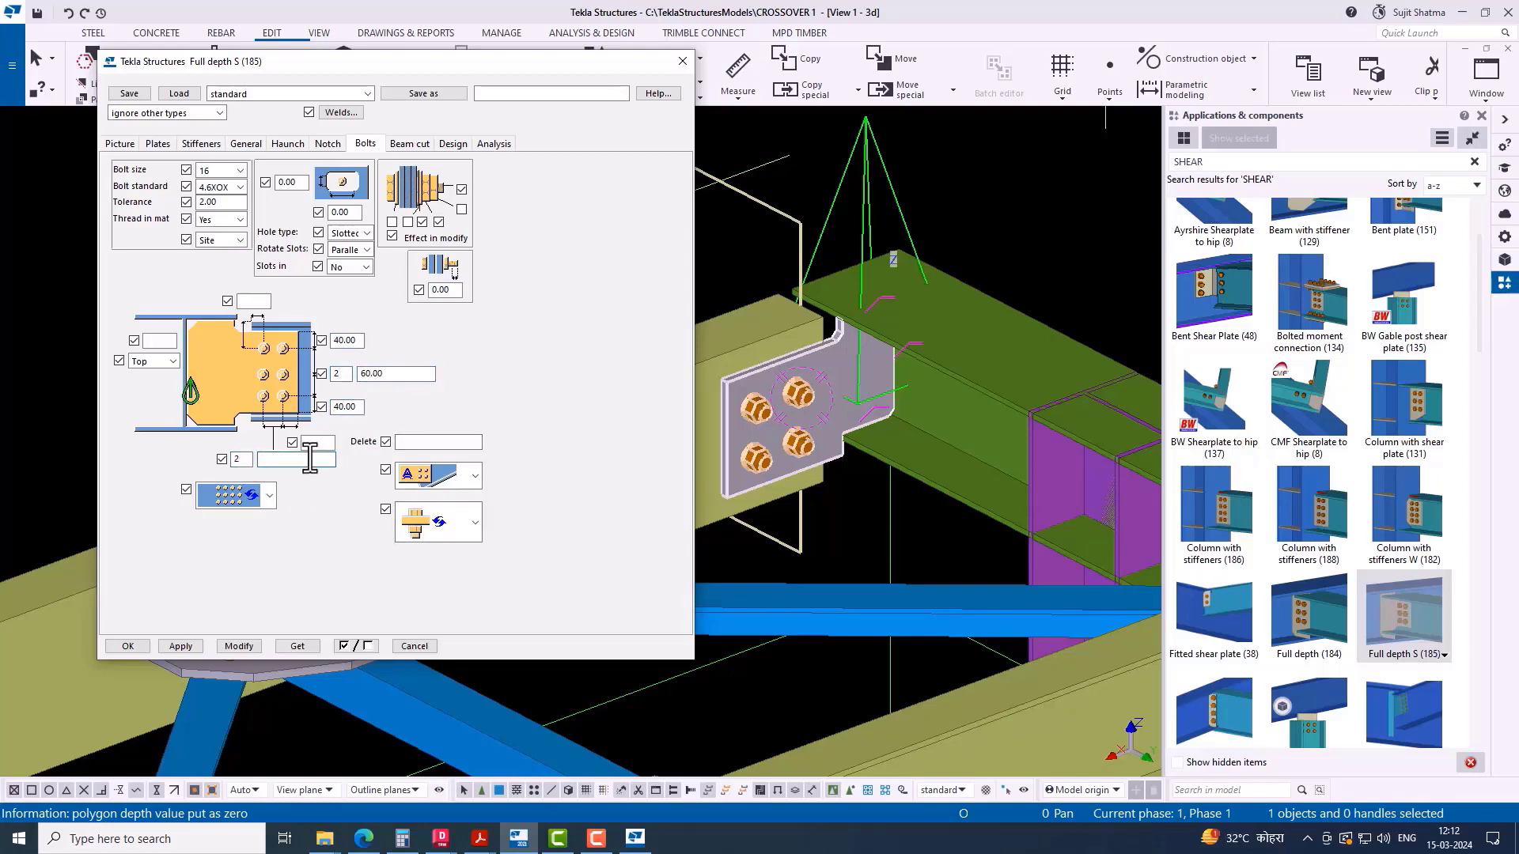
{"action": "left_click", "coordinate": [224, 647]}
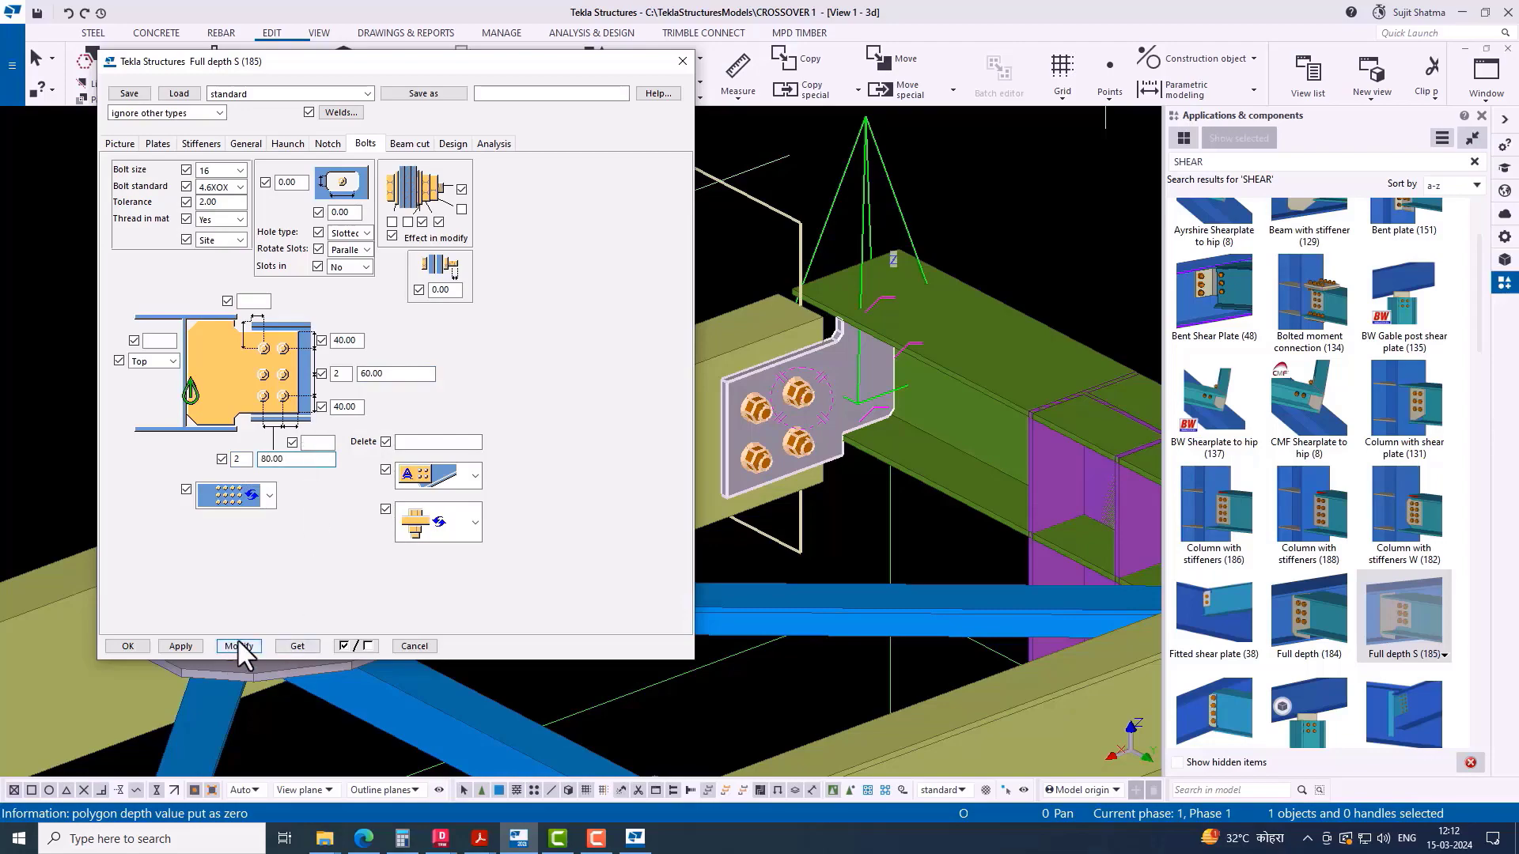
{"action": "scroll", "coordinate": [801, 373], "scroll_direction": "down", "scroll_amount": 2}
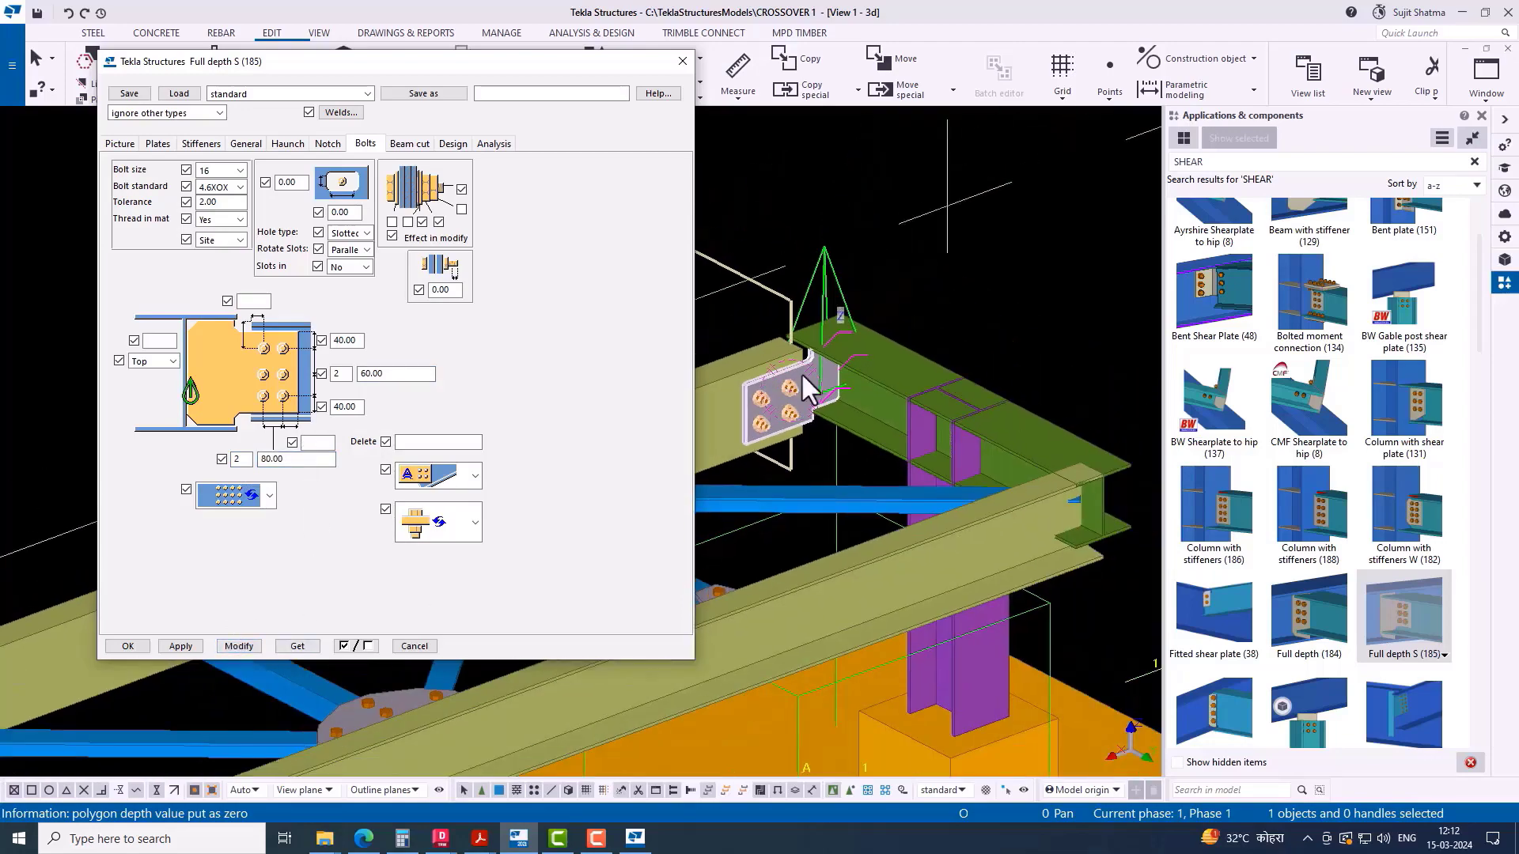
{"action": "middle_click_drag", "start_coordinate": [840, 409], "coordinate": [1163, 457], "text": "ctrl"}
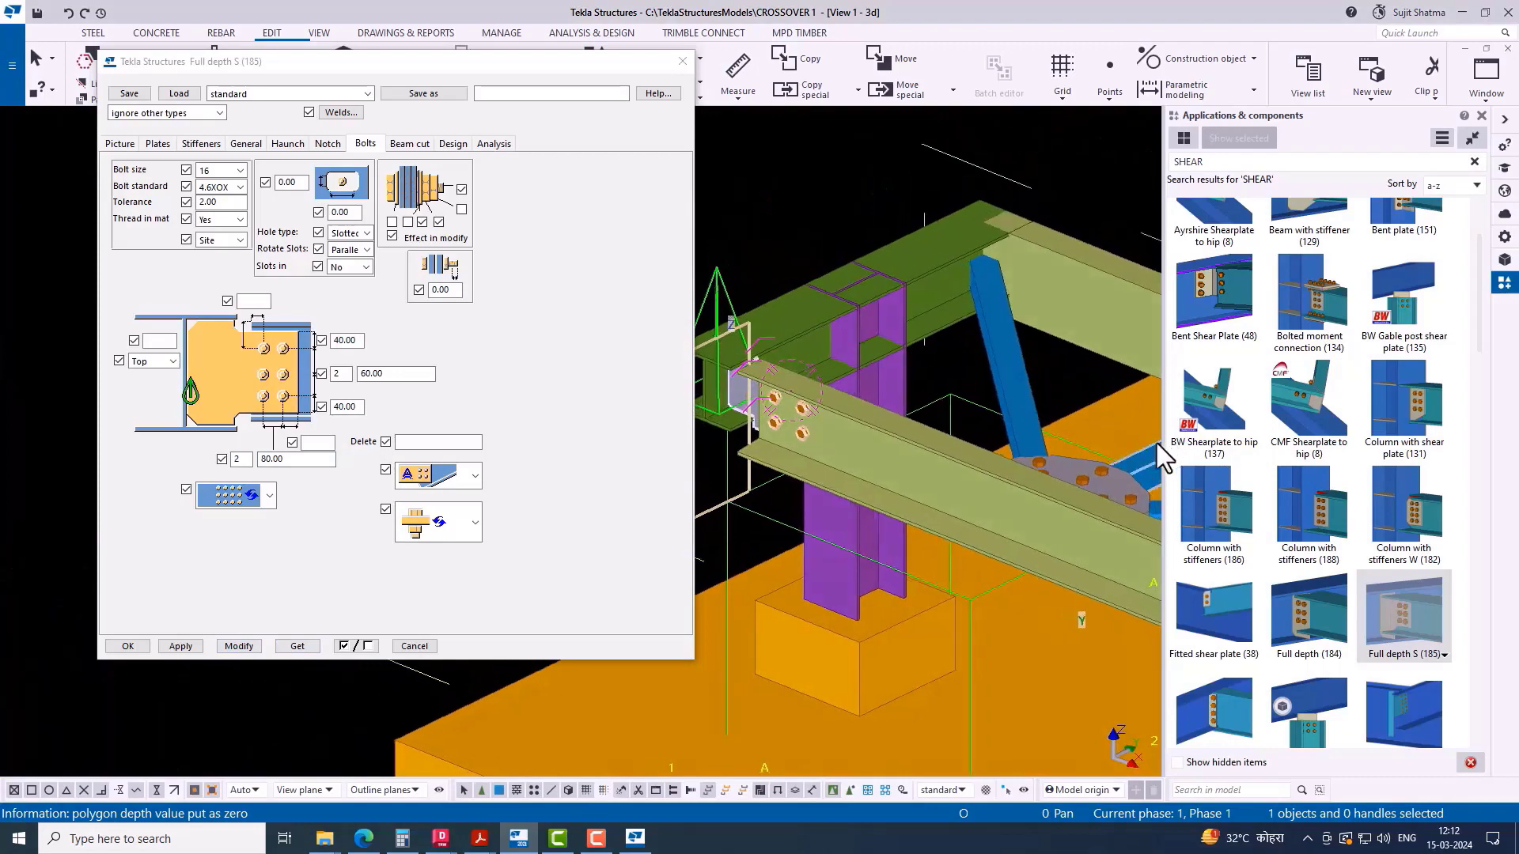
{"action": "left_click", "coordinate": [143, 646]}
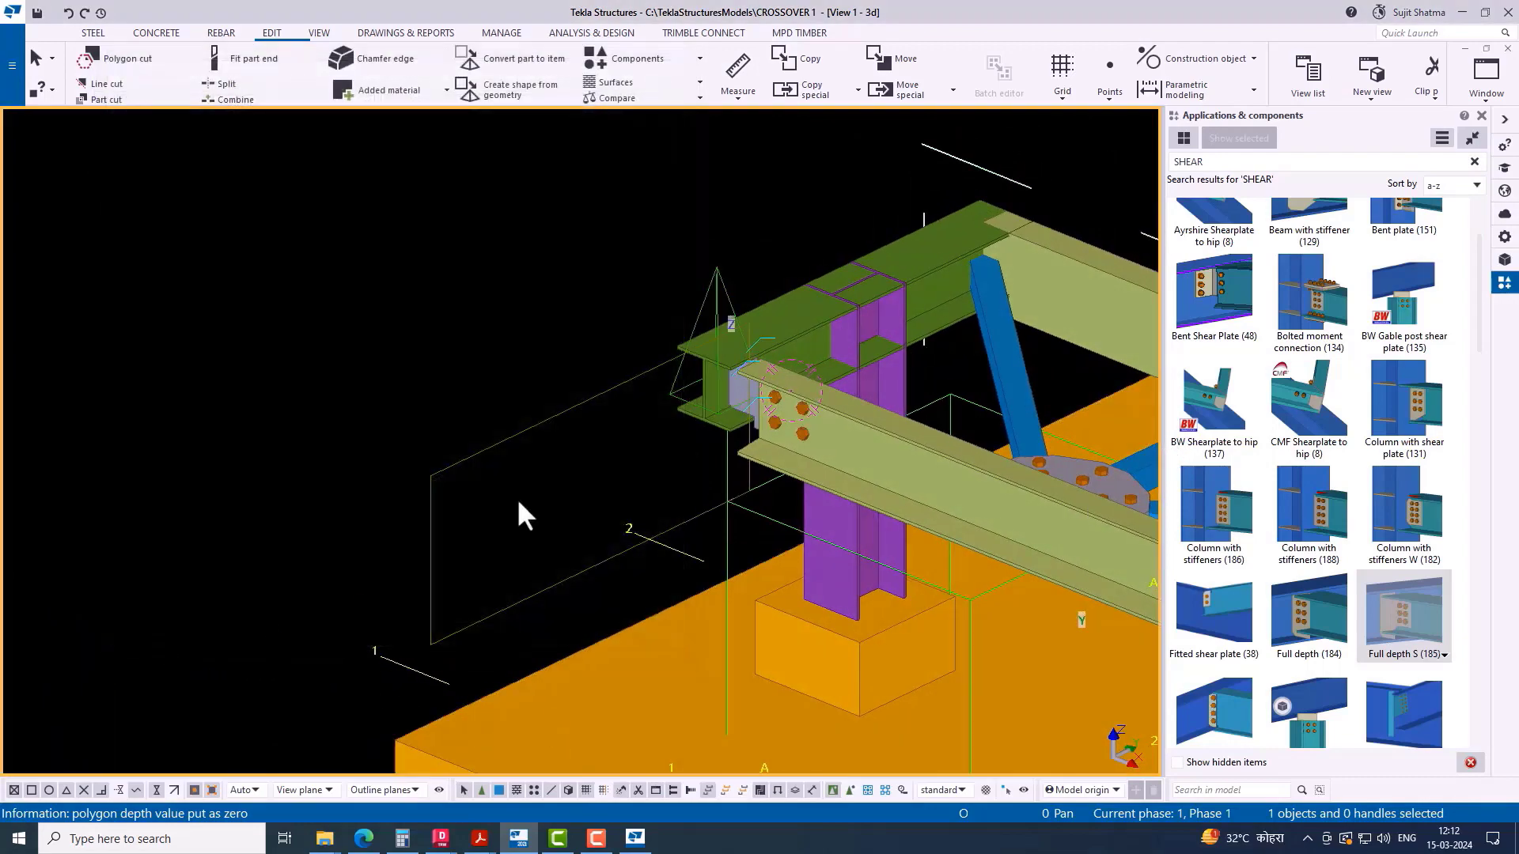
Step: Create the current connection between the same green end beam and the other long beam, and end the command
{"action": "scroll", "coordinate": [443, 443], "scroll_direction": "down", "scroll_amount": 3}
{"action": "scroll", "coordinate": [674, 481], "scroll_direction": "down", "scroll_amount": 3}
{"action": "scroll", "coordinate": [585, 339], "scroll_direction": "up", "scroll_amount": 5}
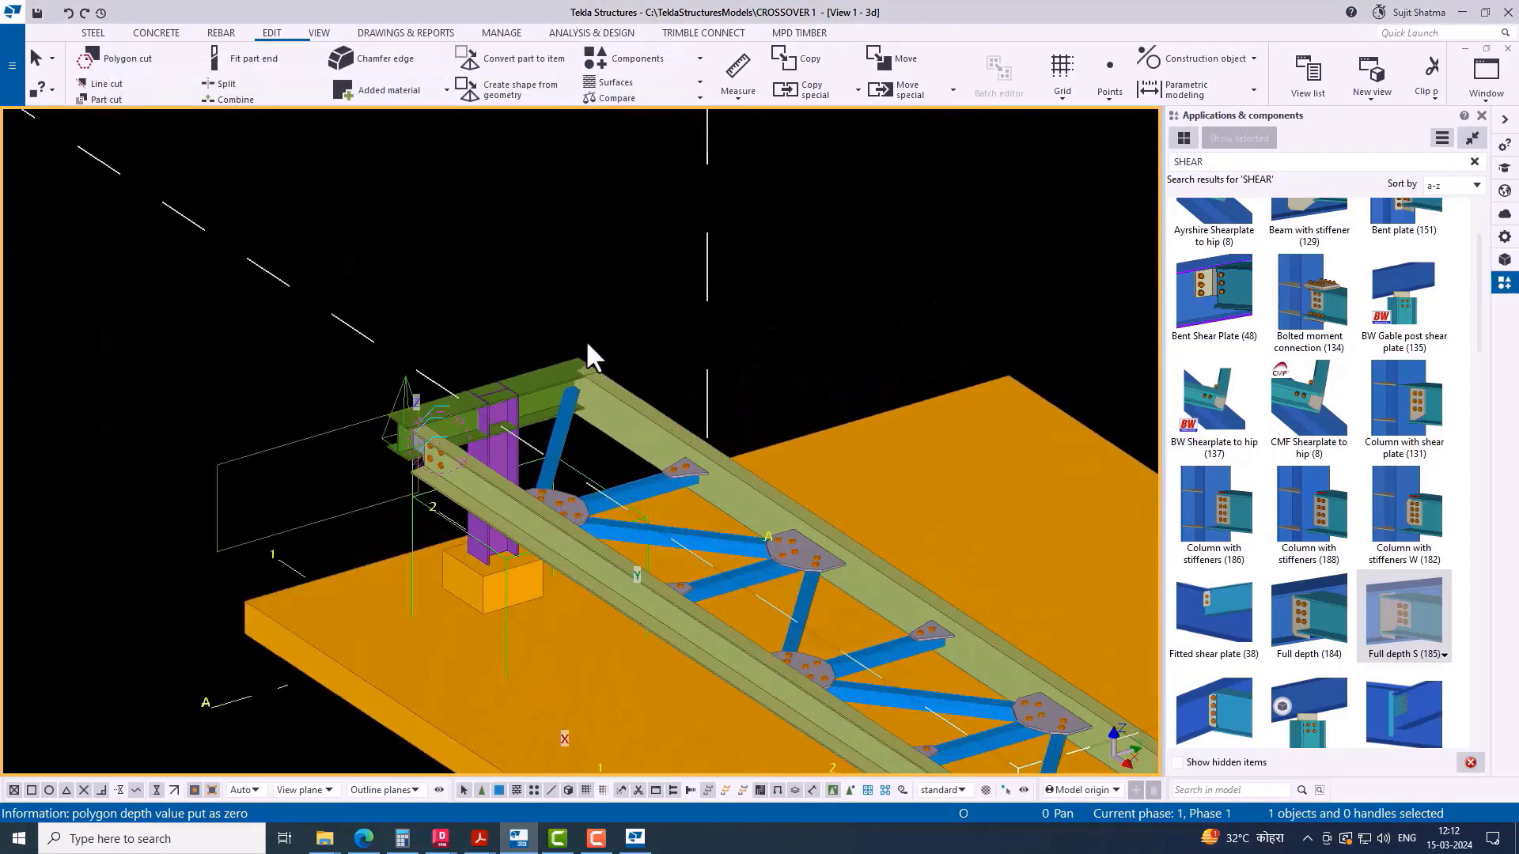
{"action": "left_click", "coordinate": [615, 65]}
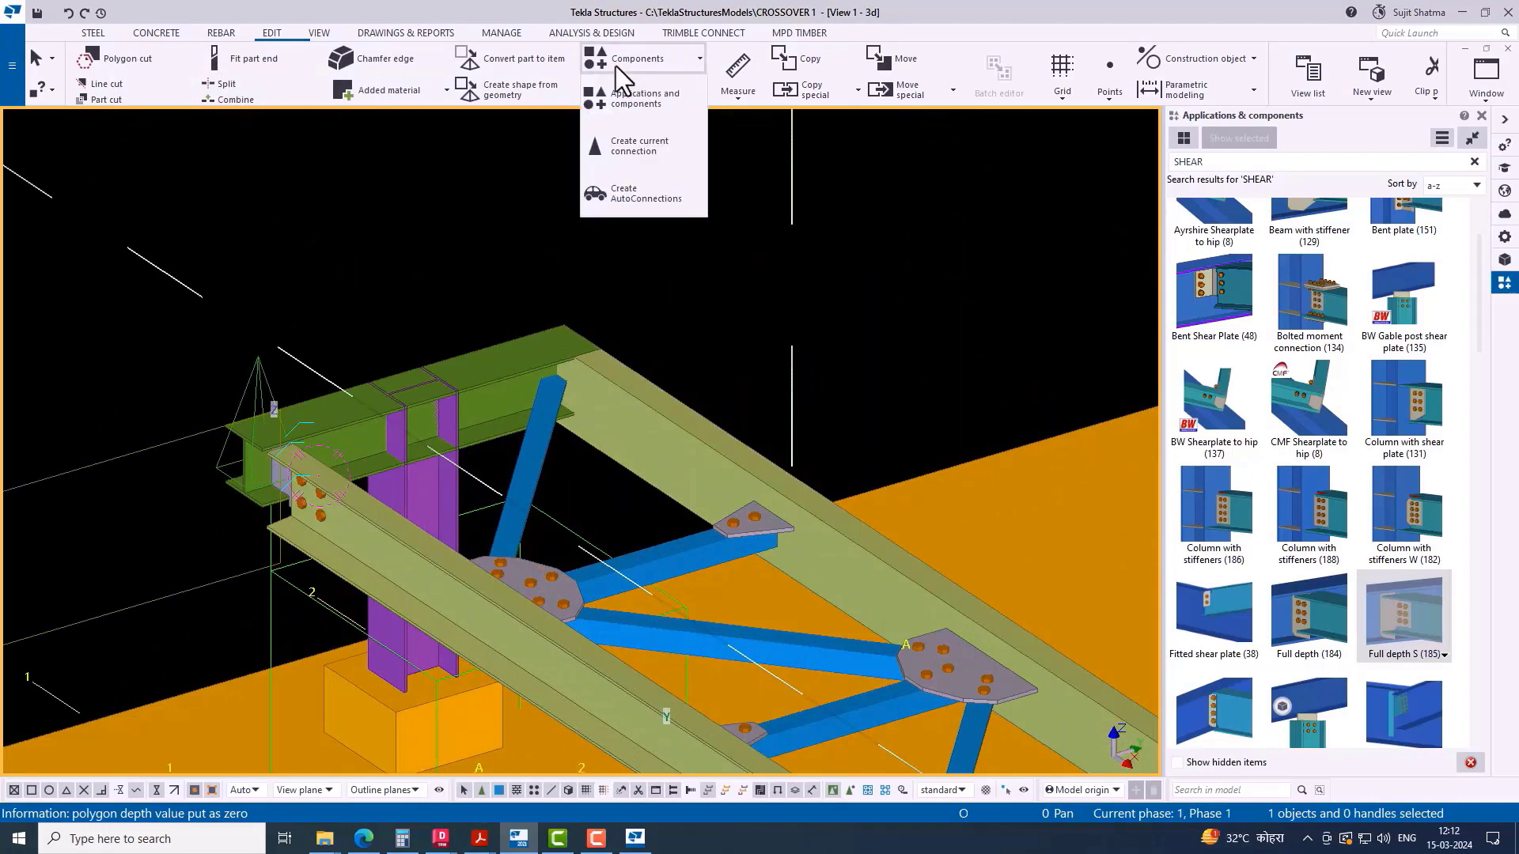
{"action": "left_click", "coordinate": [624, 154]}
{"action": "scroll", "coordinate": [583, 411], "scroll_direction": "up", "scroll_amount": 4}
{"action": "left_click", "coordinate": [513, 341]}
{"action": "left_click", "coordinate": [607, 352]}
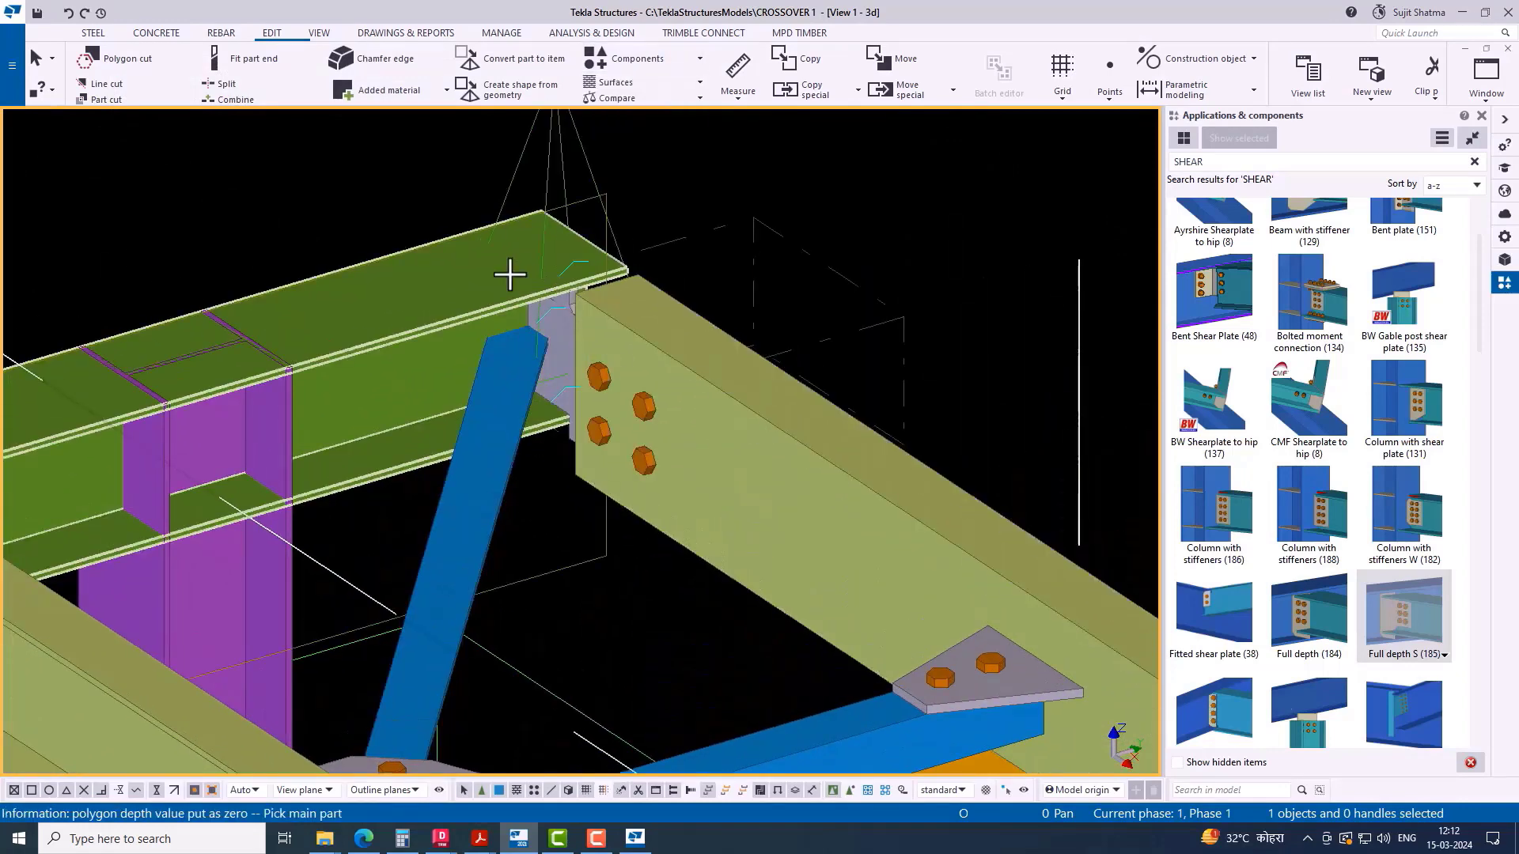
{"action": "right_click", "coordinate": [495, 164]}
{"action": "left_click", "coordinate": [546, 169]}
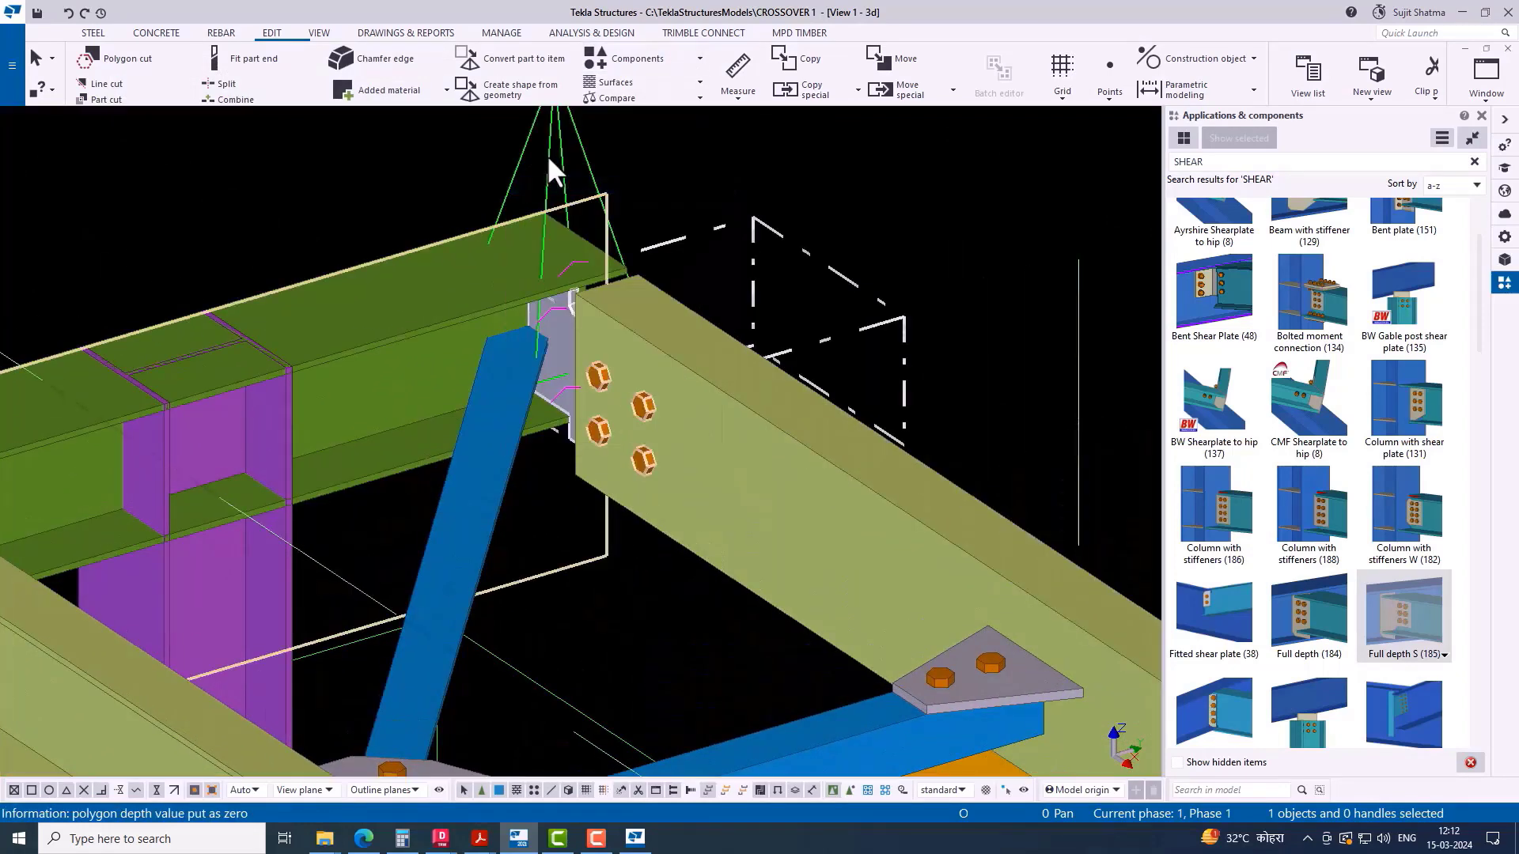
Step: Place the second connection's single tab plate on the opposite side of the beam web, modify the connection and close its properties
{"action": "double_click", "coordinate": [545, 158]}
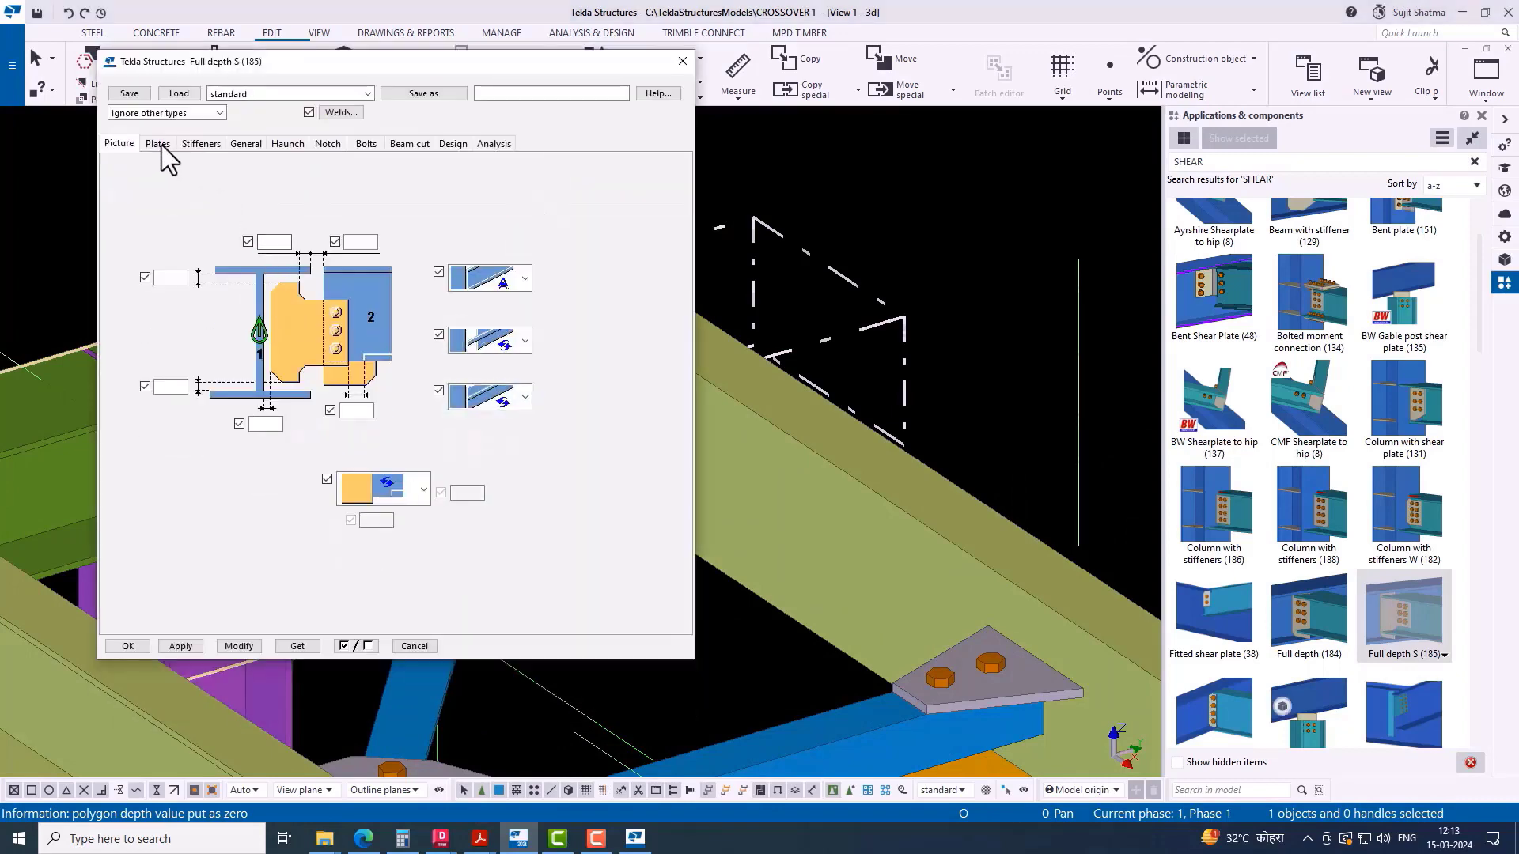
{"action": "left_click", "coordinate": [162, 145]}
{"action": "left_click", "coordinate": [513, 325]}
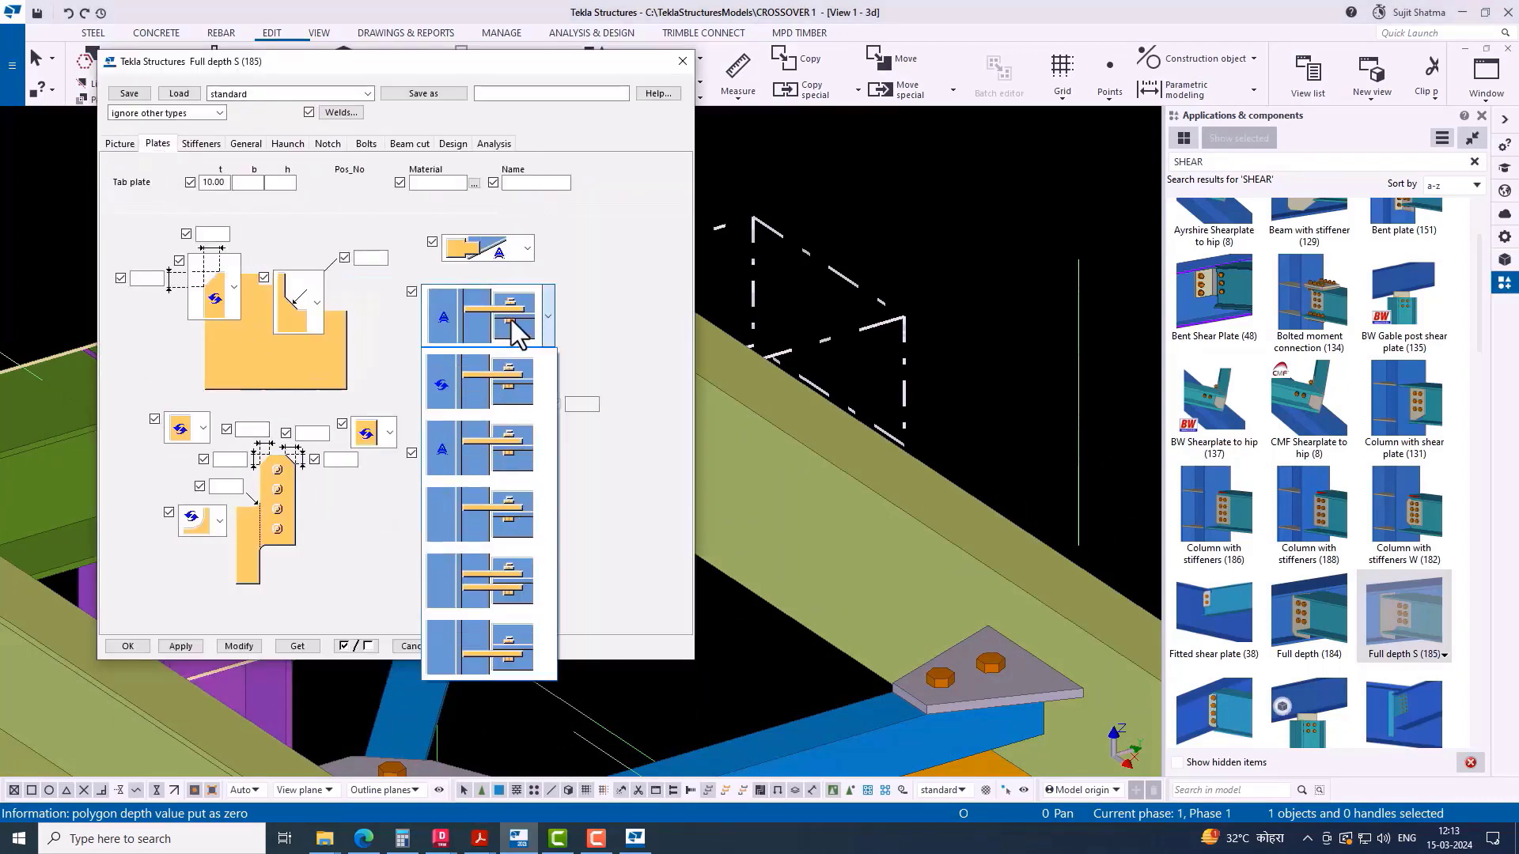
{"action": "left_click", "coordinate": [510, 650]}
{"action": "left_click", "coordinate": [239, 646]}
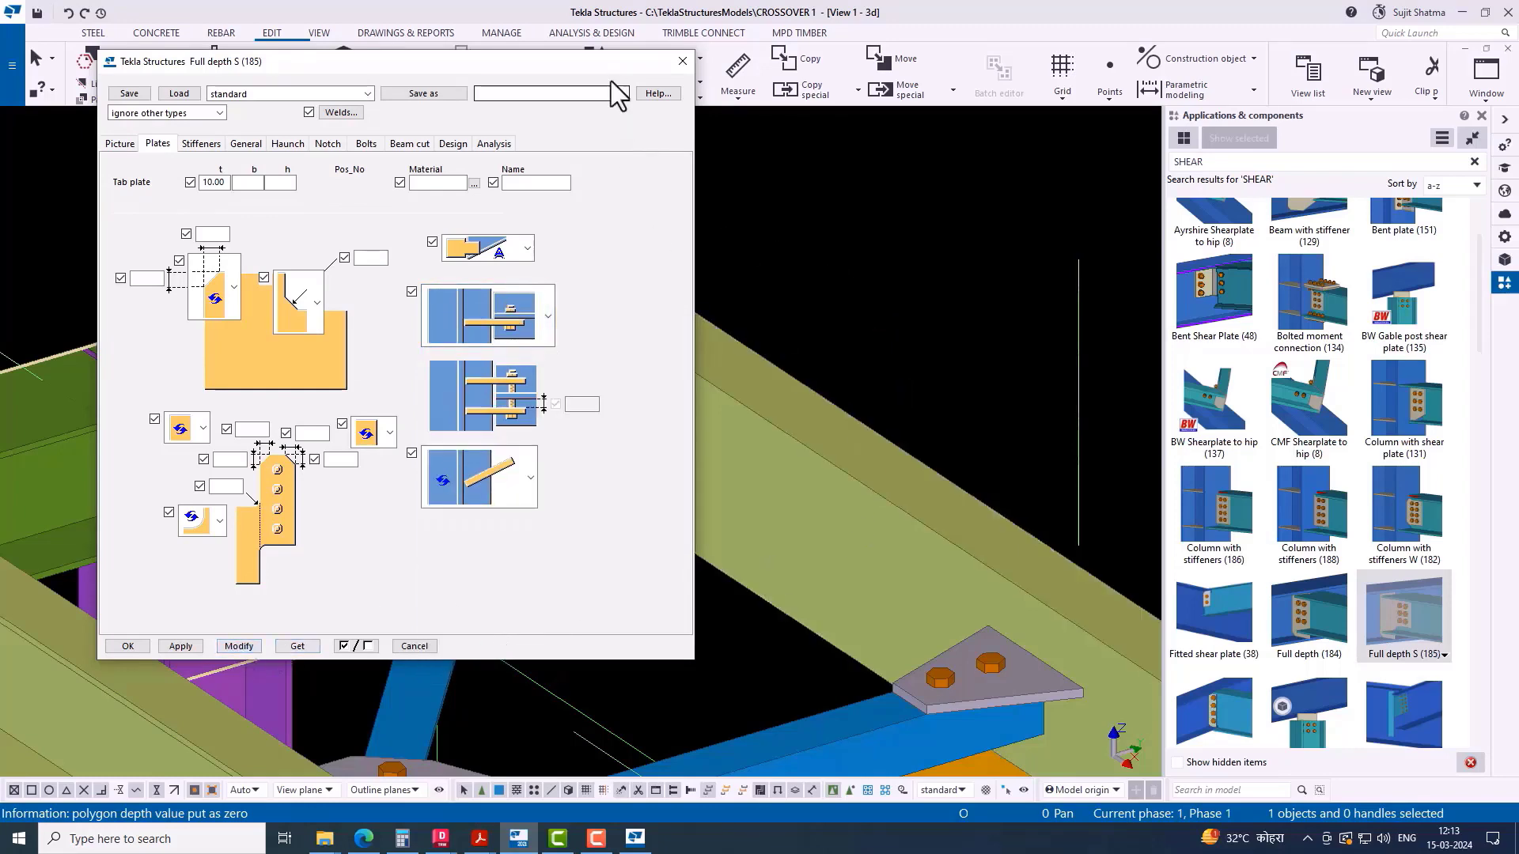
{"action": "left_click_drag", "start_coordinate": [601, 62], "coordinate": [1315, 102]}
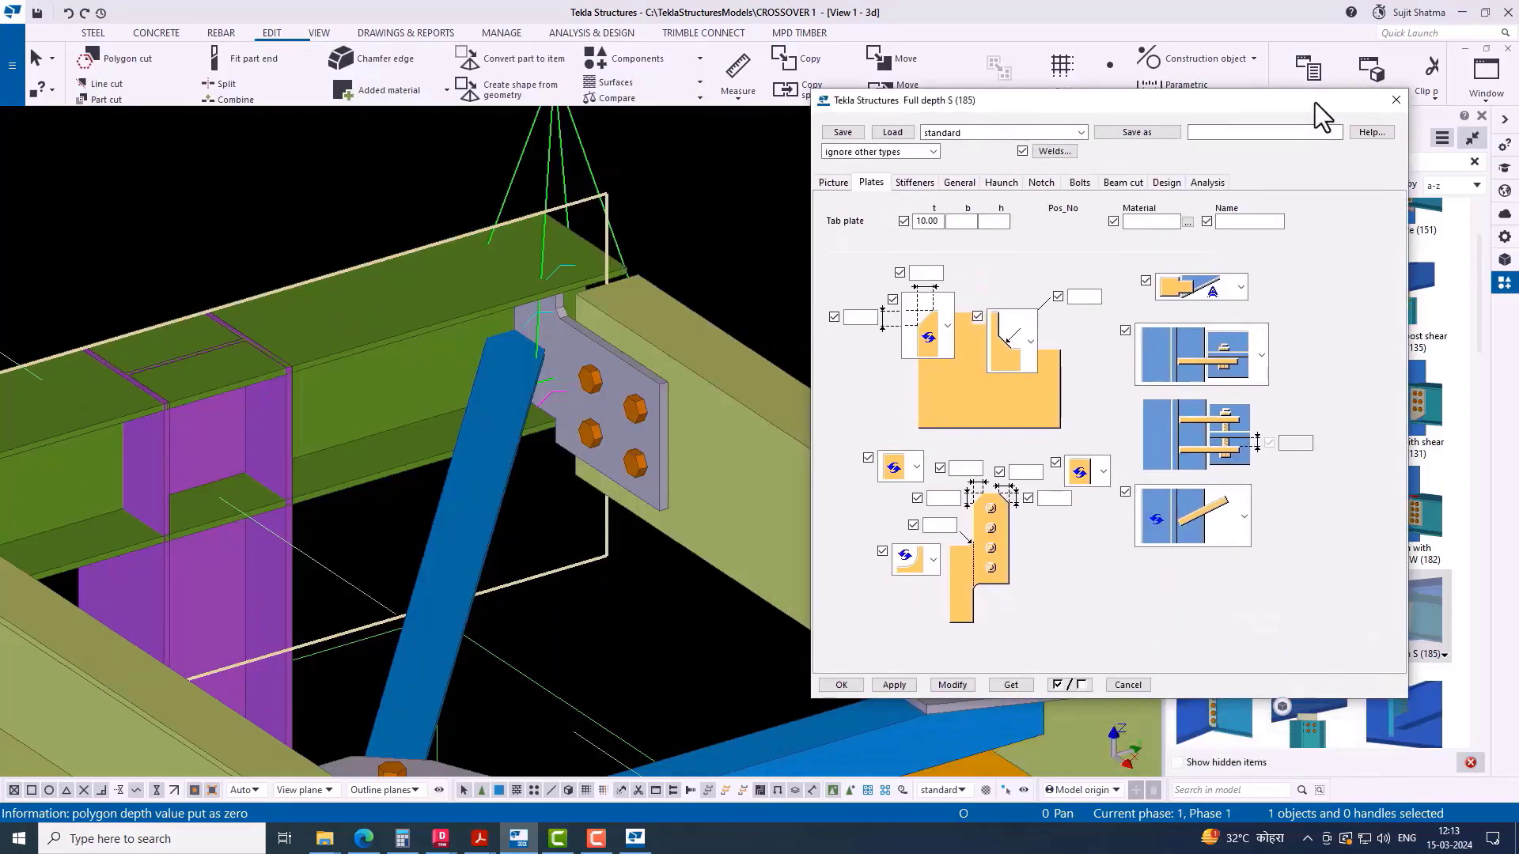
{"action": "left_click", "coordinate": [962, 684]}
{"action": "left_click", "coordinate": [829, 686]}
Step: Create the current connection between the green end beam at the girder's opposite end and the far long beam, and end the command
{"action": "scroll", "coordinate": [428, 392], "scroll_direction": "down", "scroll_amount": 5}
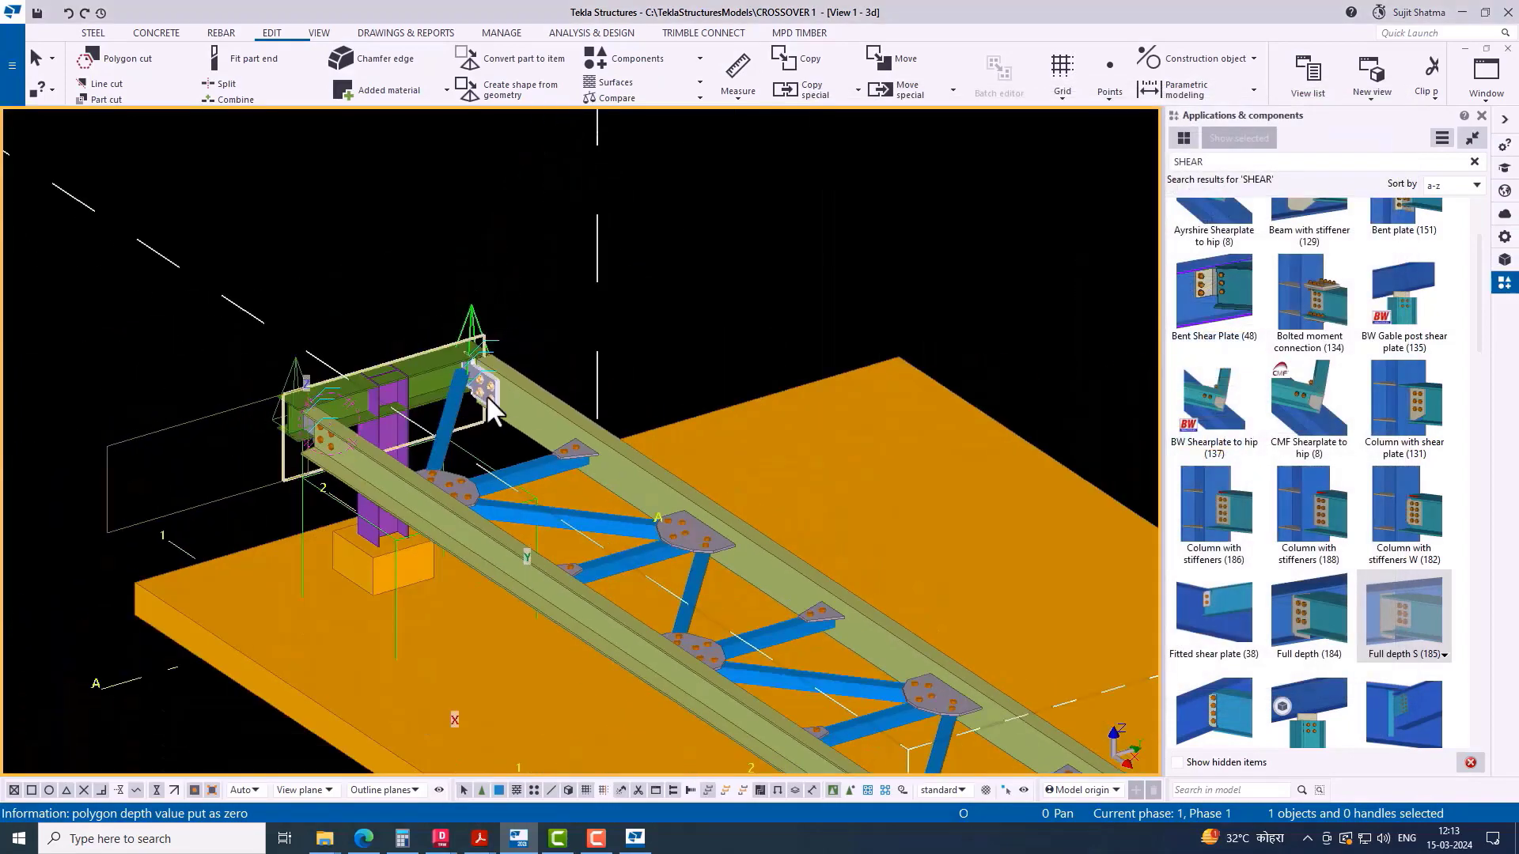
{"action": "scroll", "coordinate": [487, 397], "scroll_direction": "down", "scroll_amount": 3}
{"action": "middle_click_drag", "start_coordinate": [736, 613], "coordinate": [279, 604], "text": "ctrl"}
{"action": "middle_click_drag", "start_coordinate": [380, 557], "coordinate": [973, 712]}
{"action": "scroll", "coordinate": [447, 541], "scroll_direction": "up", "scroll_amount": 3}
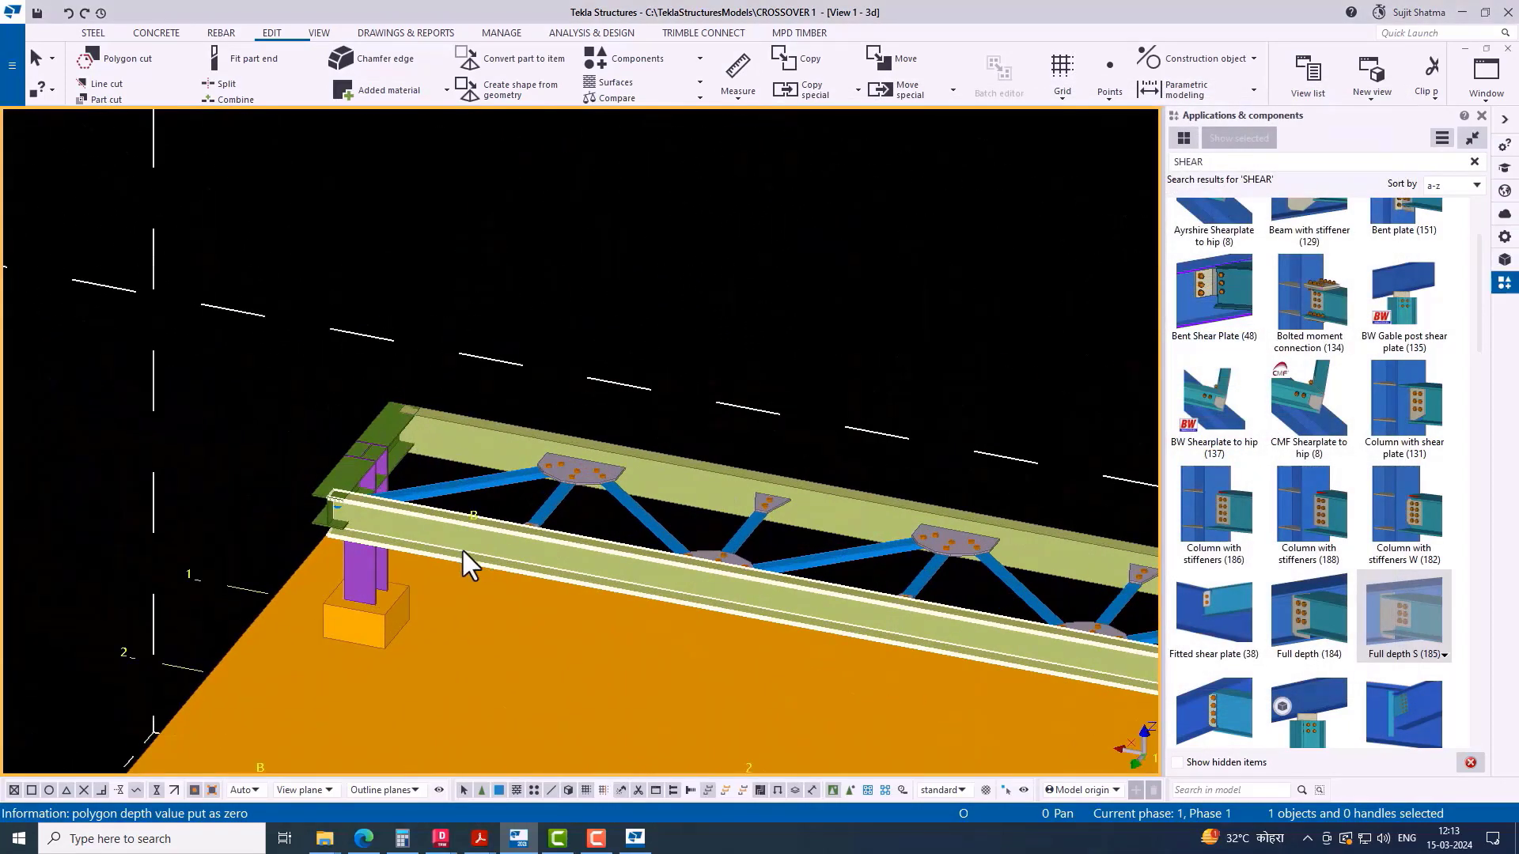
{"action": "scroll", "coordinate": [462, 548], "scroll_direction": "up", "scroll_amount": 4}
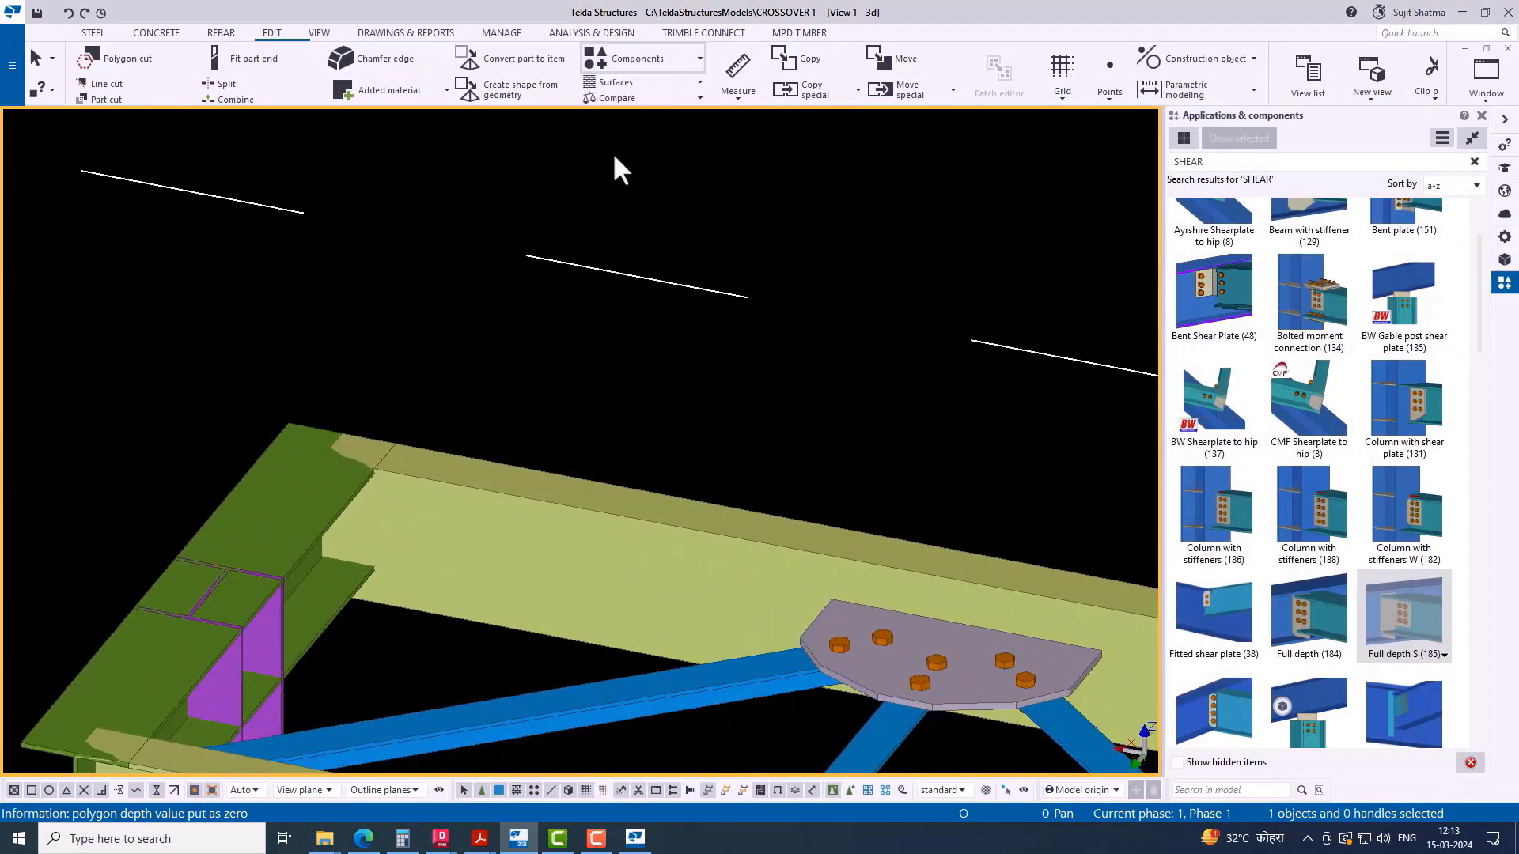
{"action": "scroll", "coordinate": [340, 563], "scroll_direction": "up", "scroll_amount": 5}
{"action": "key", "text": "Return"}
{"action": "left_click", "coordinate": [308, 475]}
{"action": "left_click", "coordinate": [417, 484]}
{"action": "right_click", "coordinate": [433, 268]}
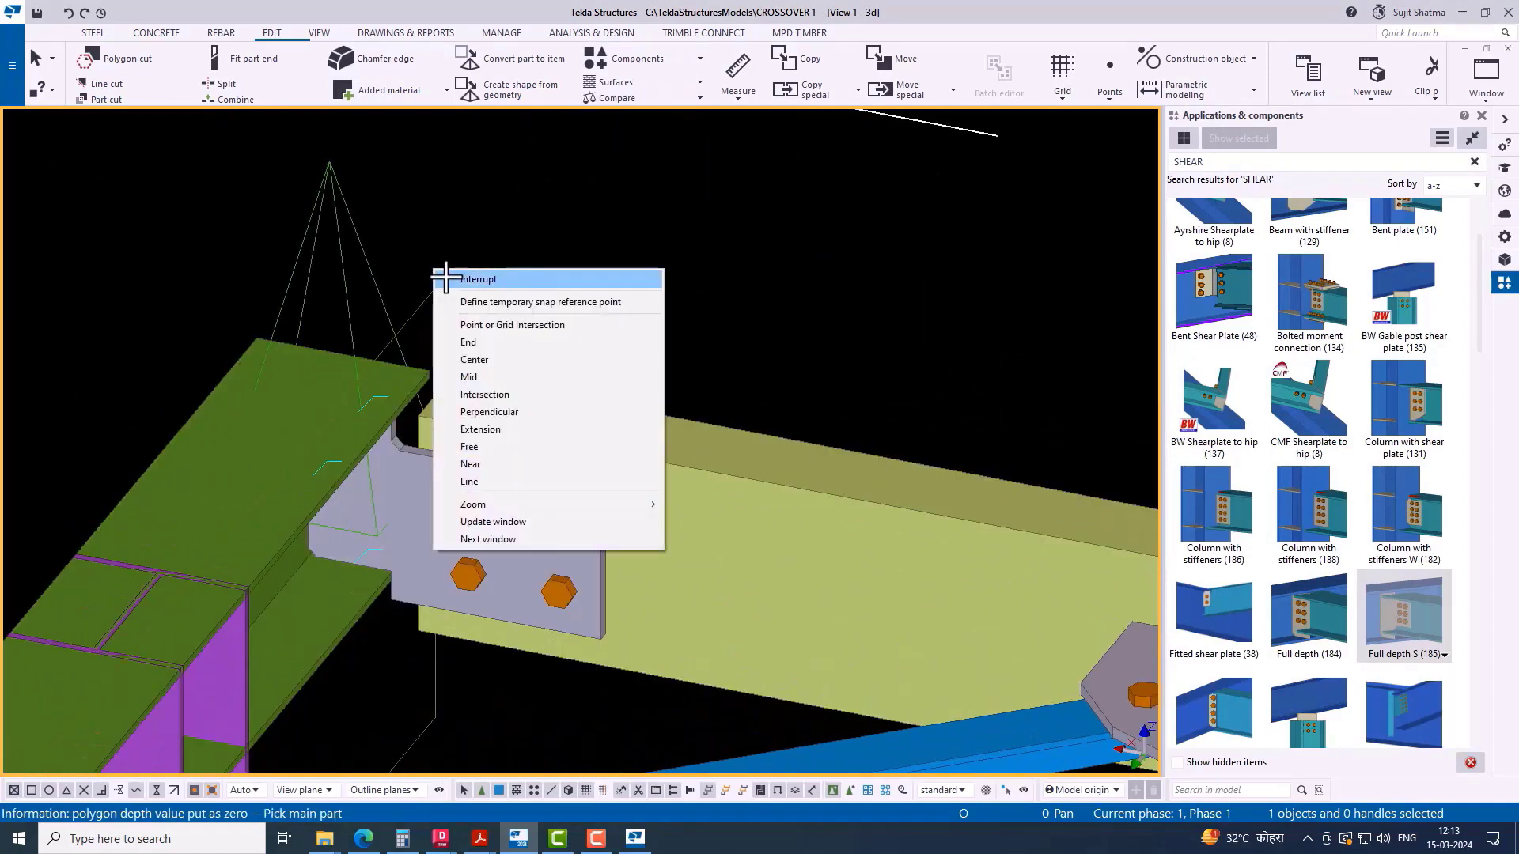
{"action": "left_click", "coordinate": [475, 280]}
Step: Set the new connection's clearance between tab plate and end beam web to 10 mm and modify the connection
{"action": "scroll", "coordinate": [507, 372], "scroll_direction": "down", "scroll_amount": 3}
{"action": "scroll", "coordinate": [475, 272], "scroll_direction": "up", "scroll_amount": 3}
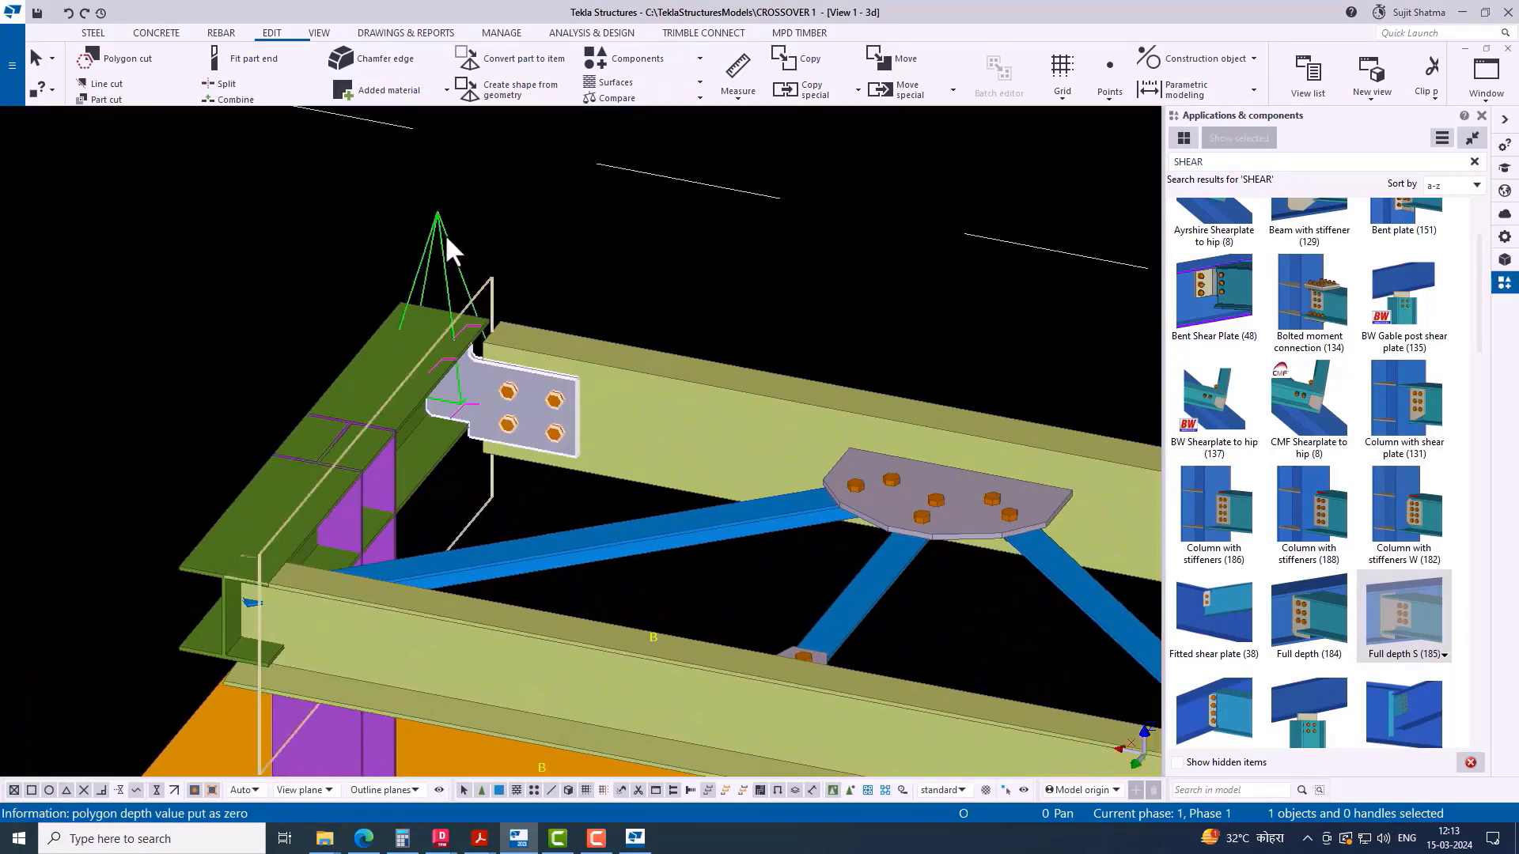
{"action": "double_click", "coordinate": [453, 236]}
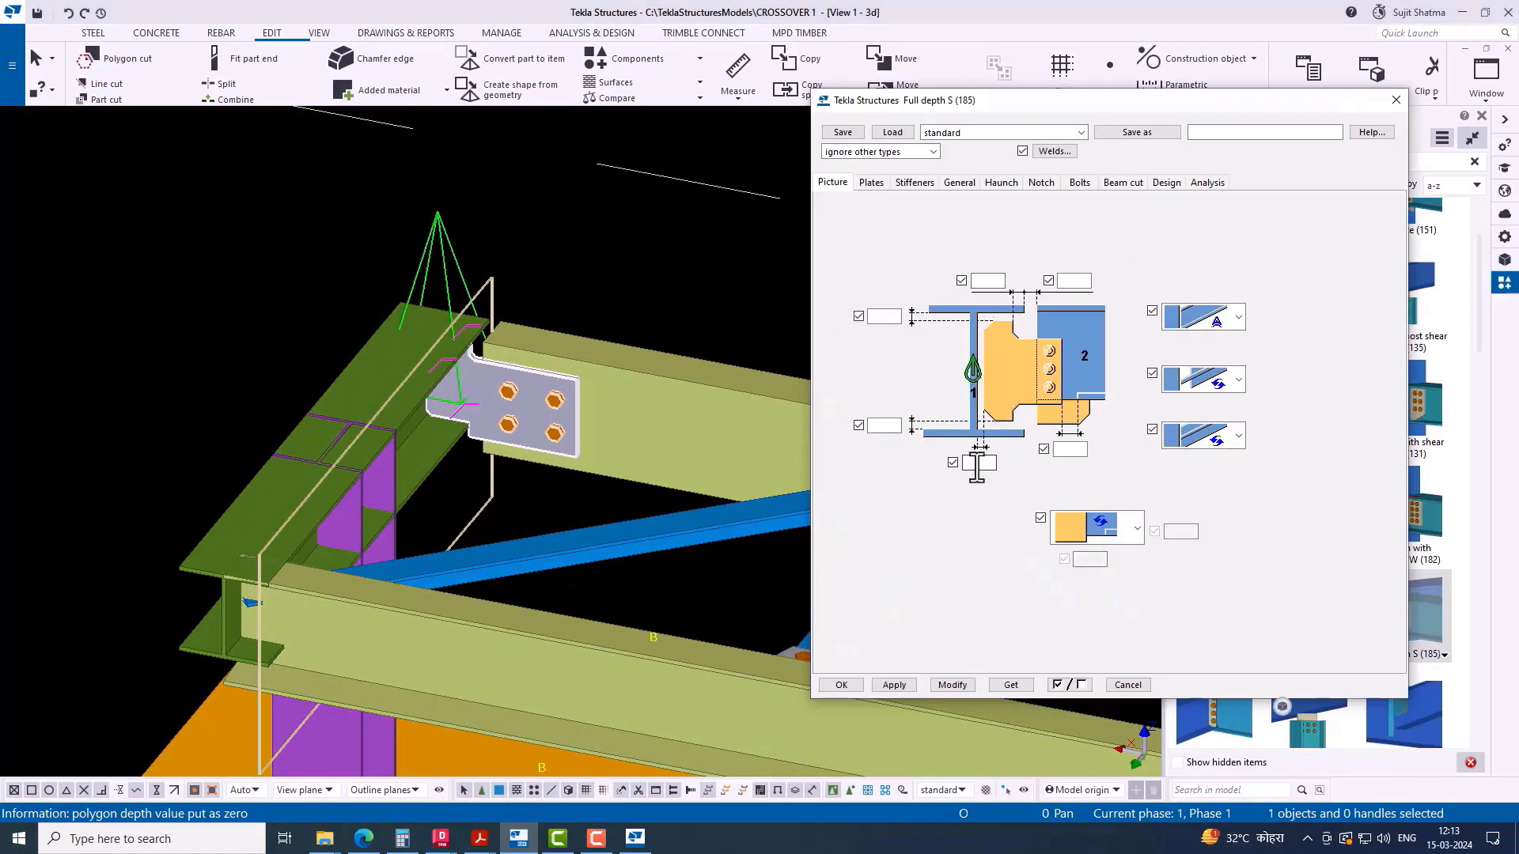
{"action": "left_click", "coordinate": [952, 686]}
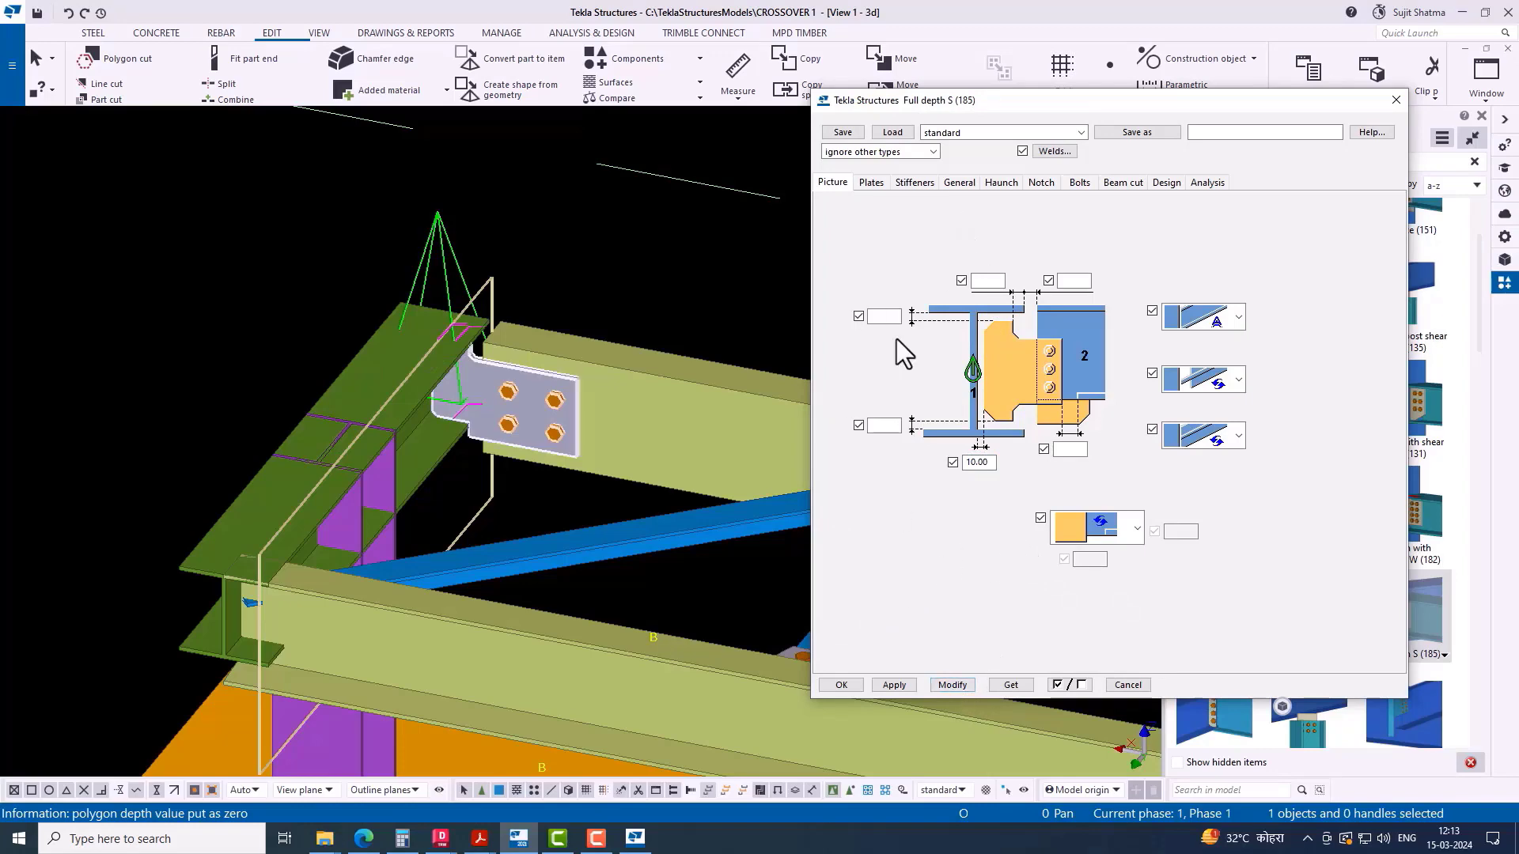
{"action": "scroll", "coordinate": [136, 352], "scroll_direction": "down", "scroll_amount": 5}
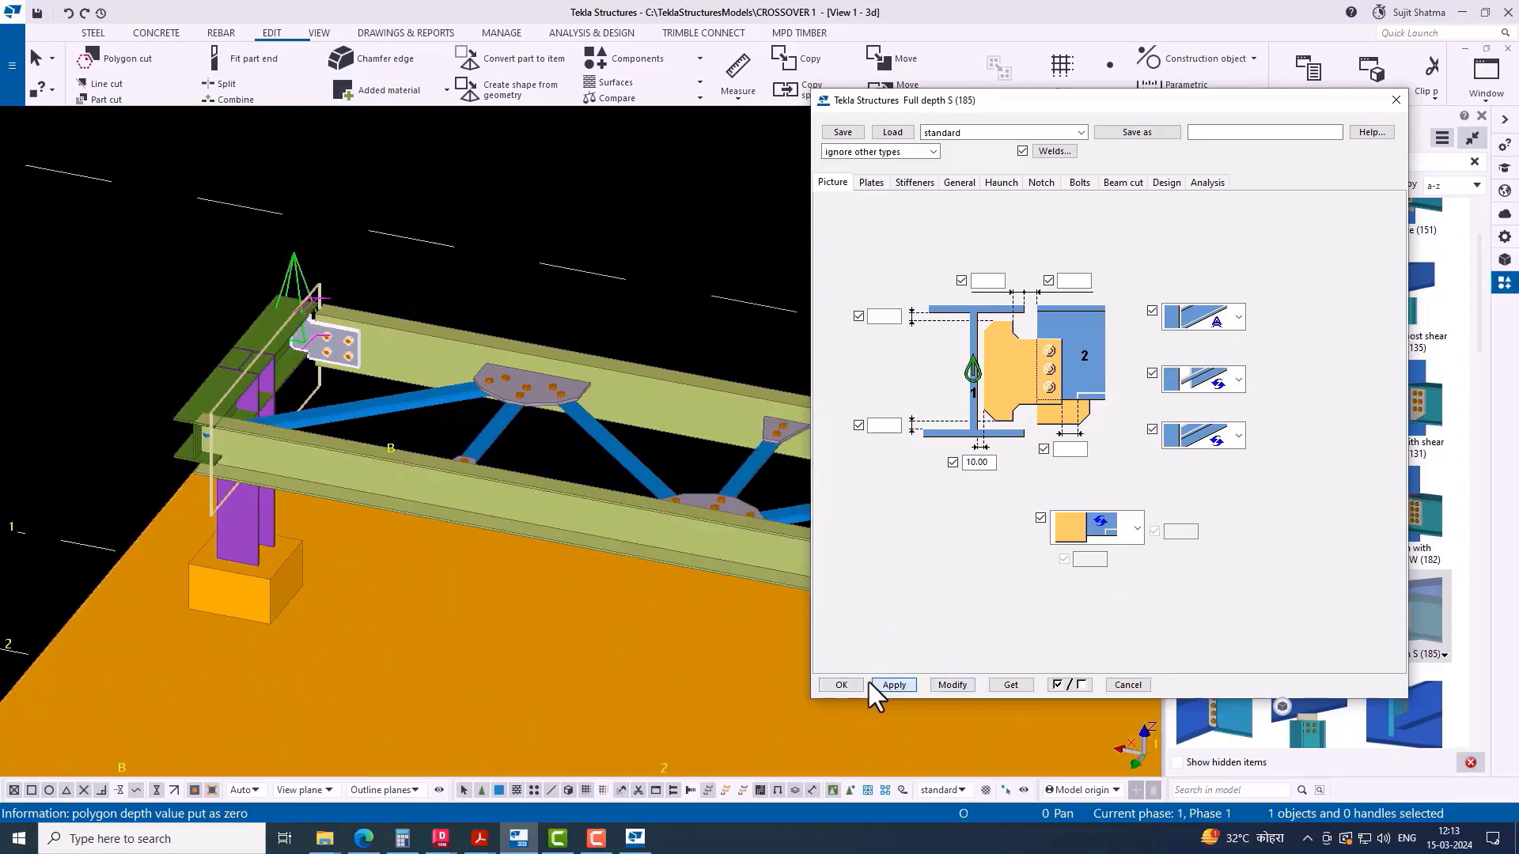
Step: Create the current connection between this end beam and the near long beam, and end the command
{"action": "key", "text": "Return"}
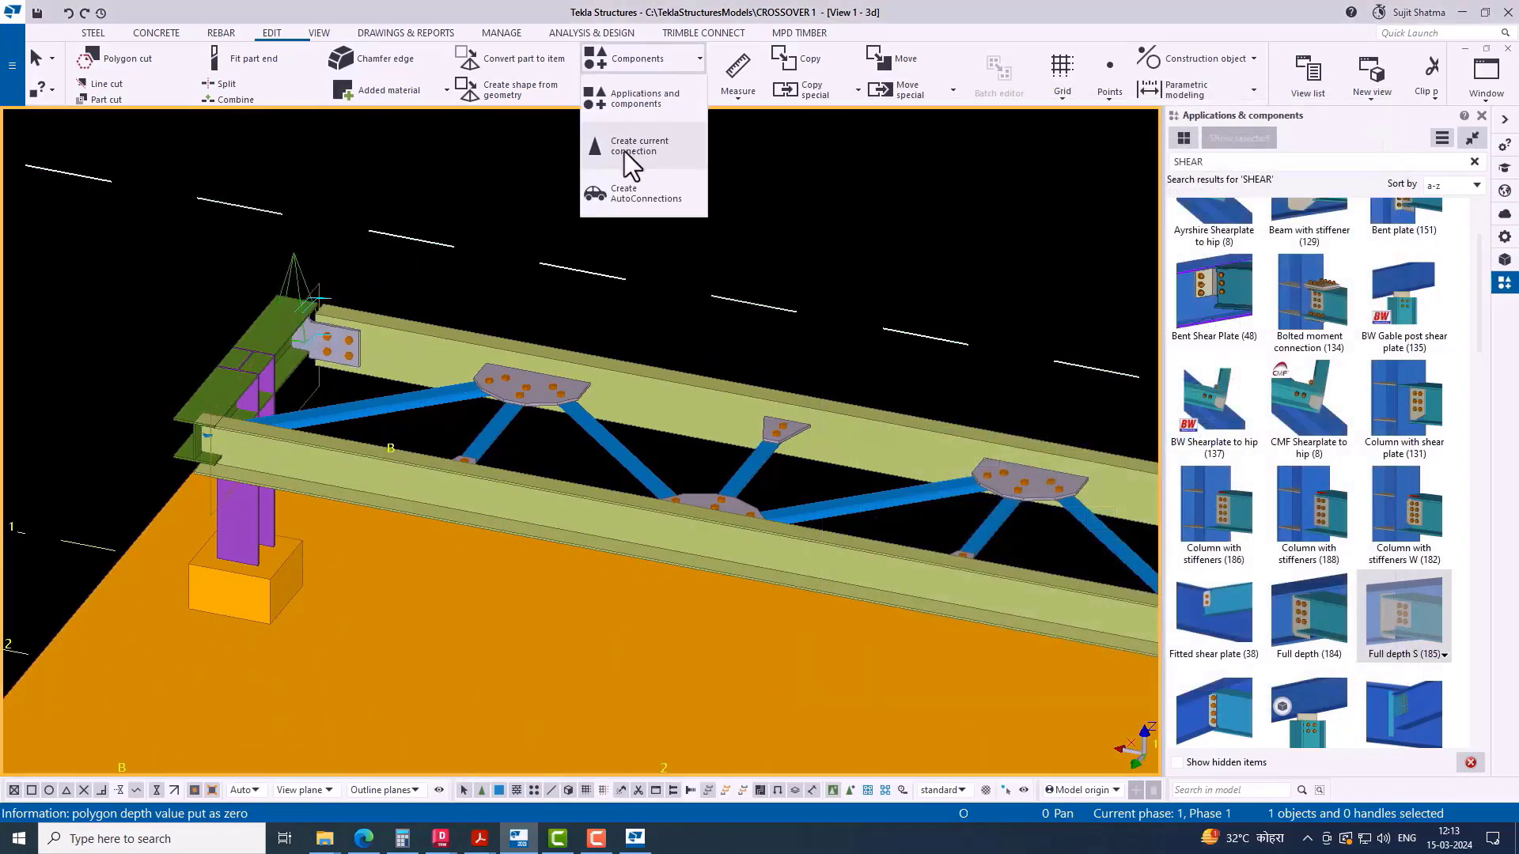
{"action": "scroll", "coordinate": [242, 419], "scroll_direction": "up", "scroll_amount": 3}
{"action": "left_click", "coordinate": [207, 356]}
{"action": "left_click", "coordinate": [371, 482]}
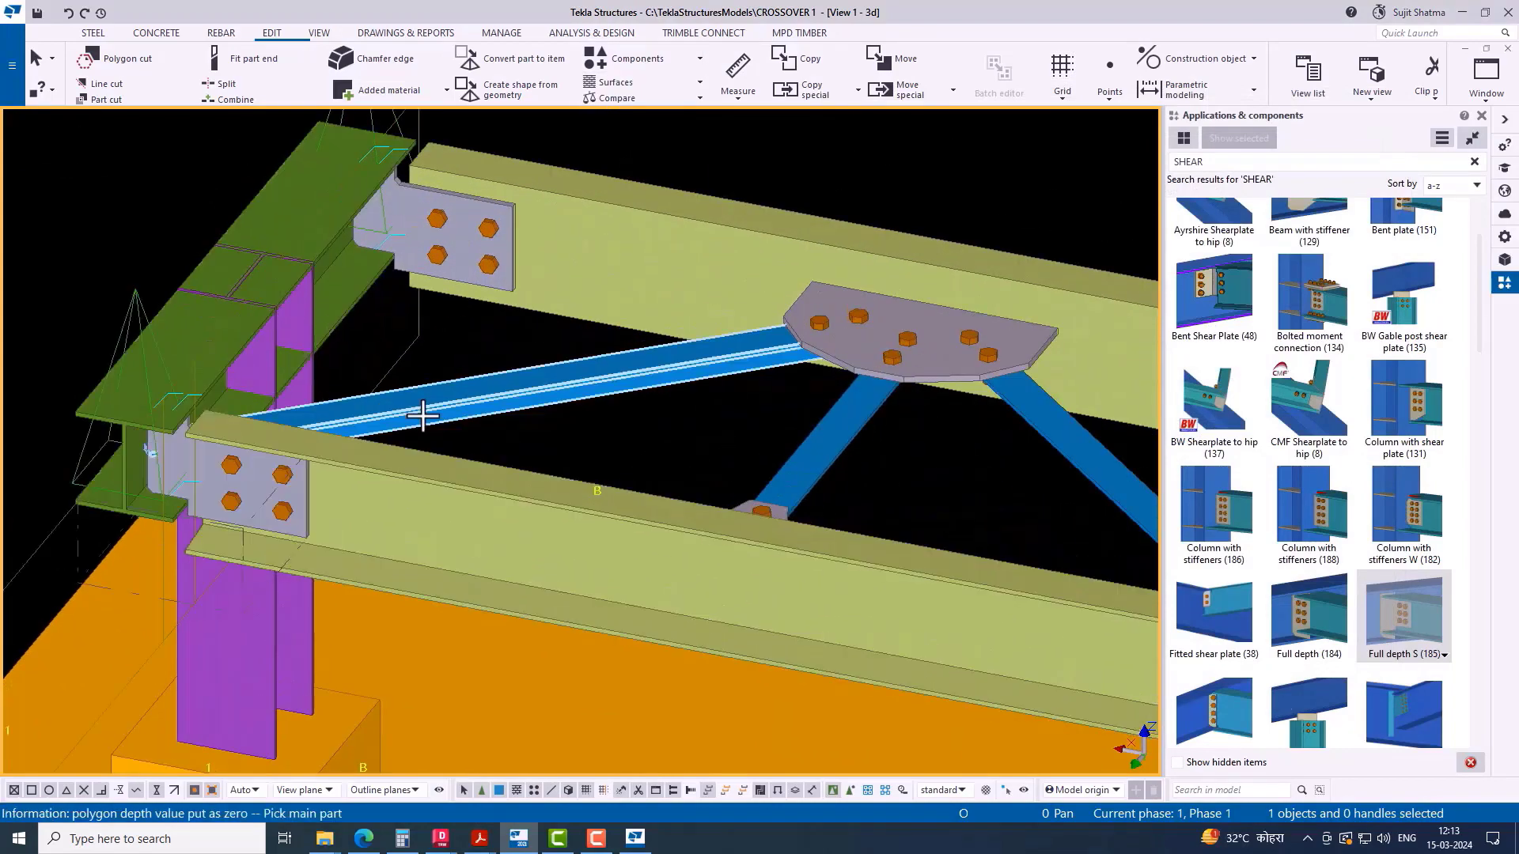
{"action": "right_click", "coordinate": [410, 315]}
{"action": "key", "text": "Escape"}
Step: Set the near long beam connection's tab plate position to the default option and modify the connection
{"action": "scroll", "coordinate": [104, 350], "scroll_direction": "up", "scroll_amount": 3}
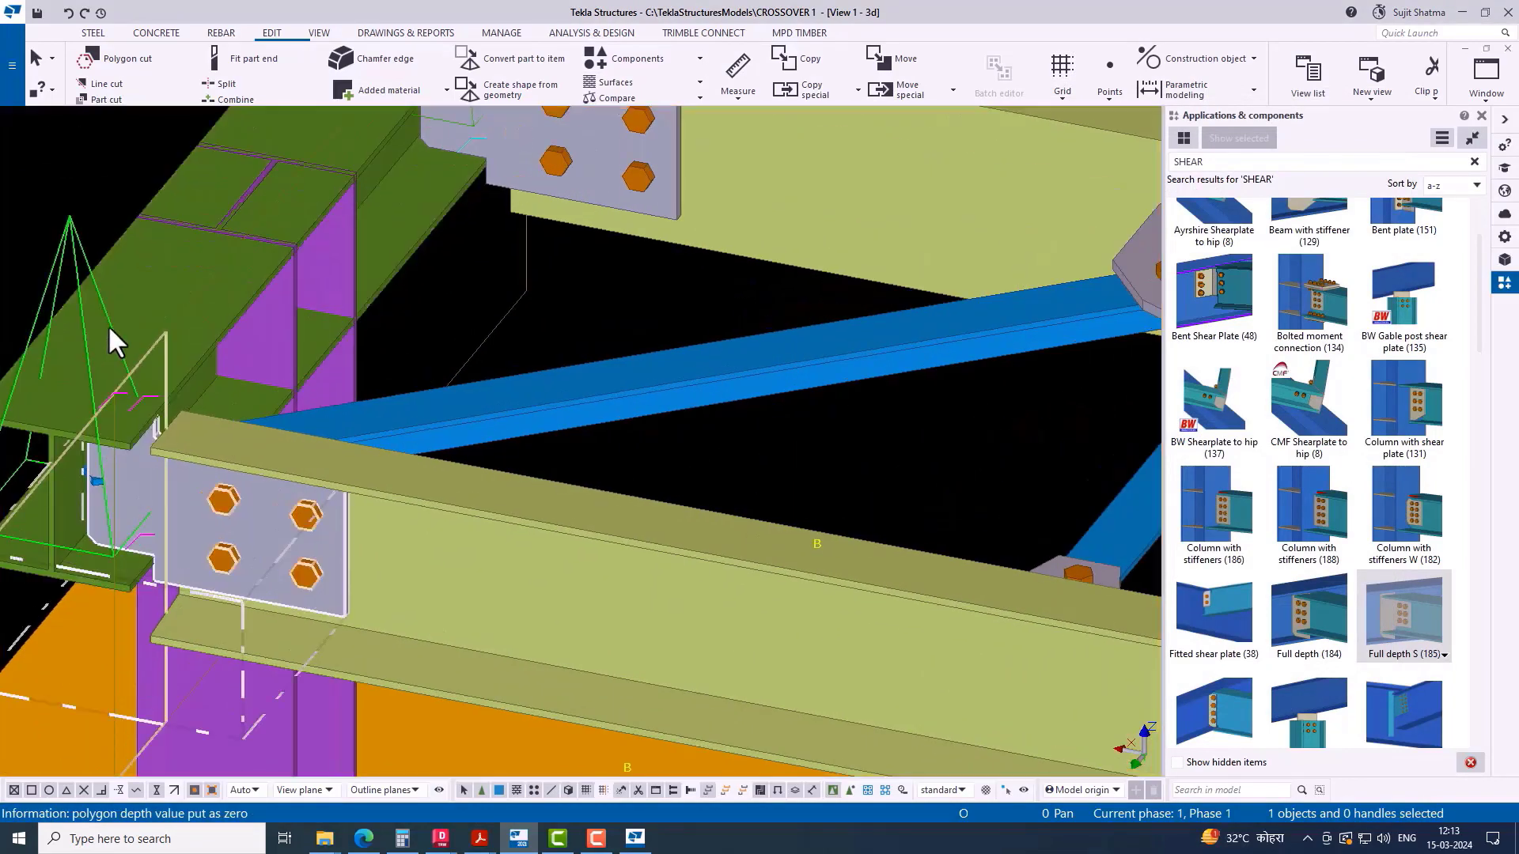
{"action": "double_click", "coordinate": [610, 573]}
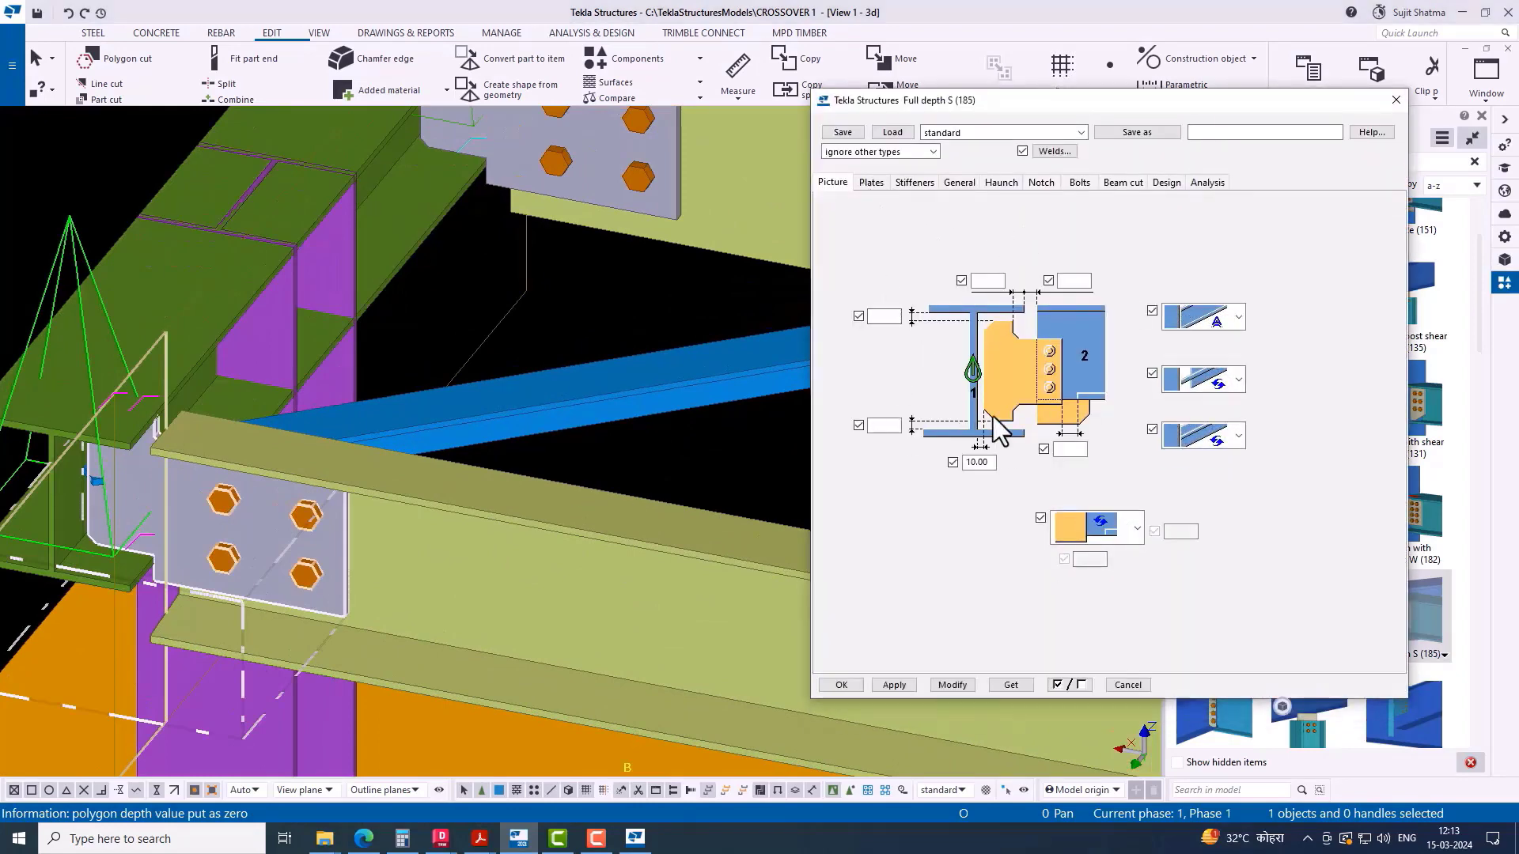
{"action": "left_click", "coordinate": [870, 183]}
{"action": "left_click", "coordinate": [1226, 364]}
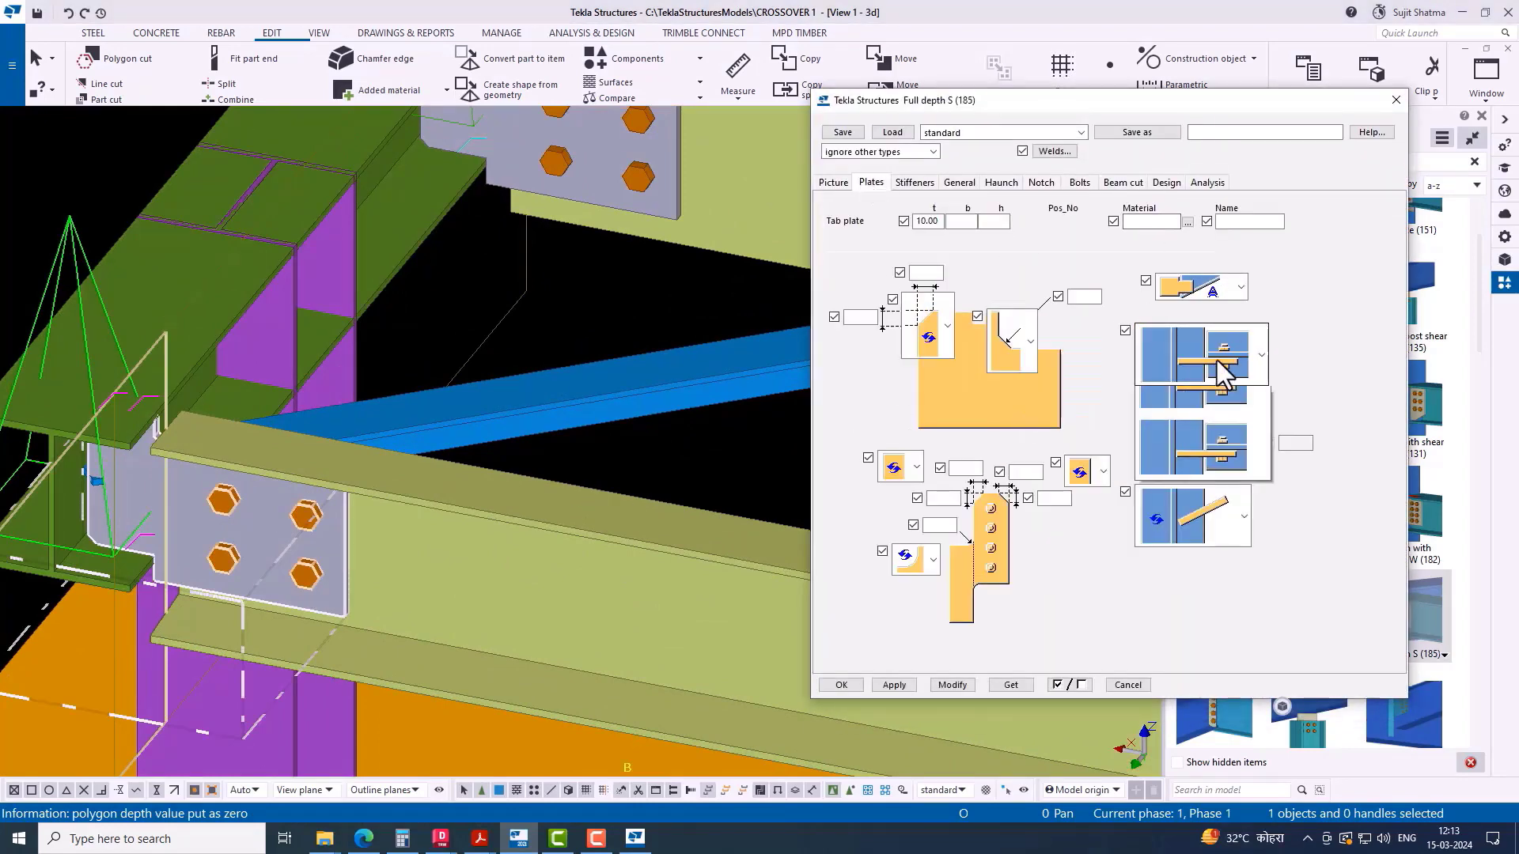
{"action": "left_click", "coordinate": [1203, 416]}
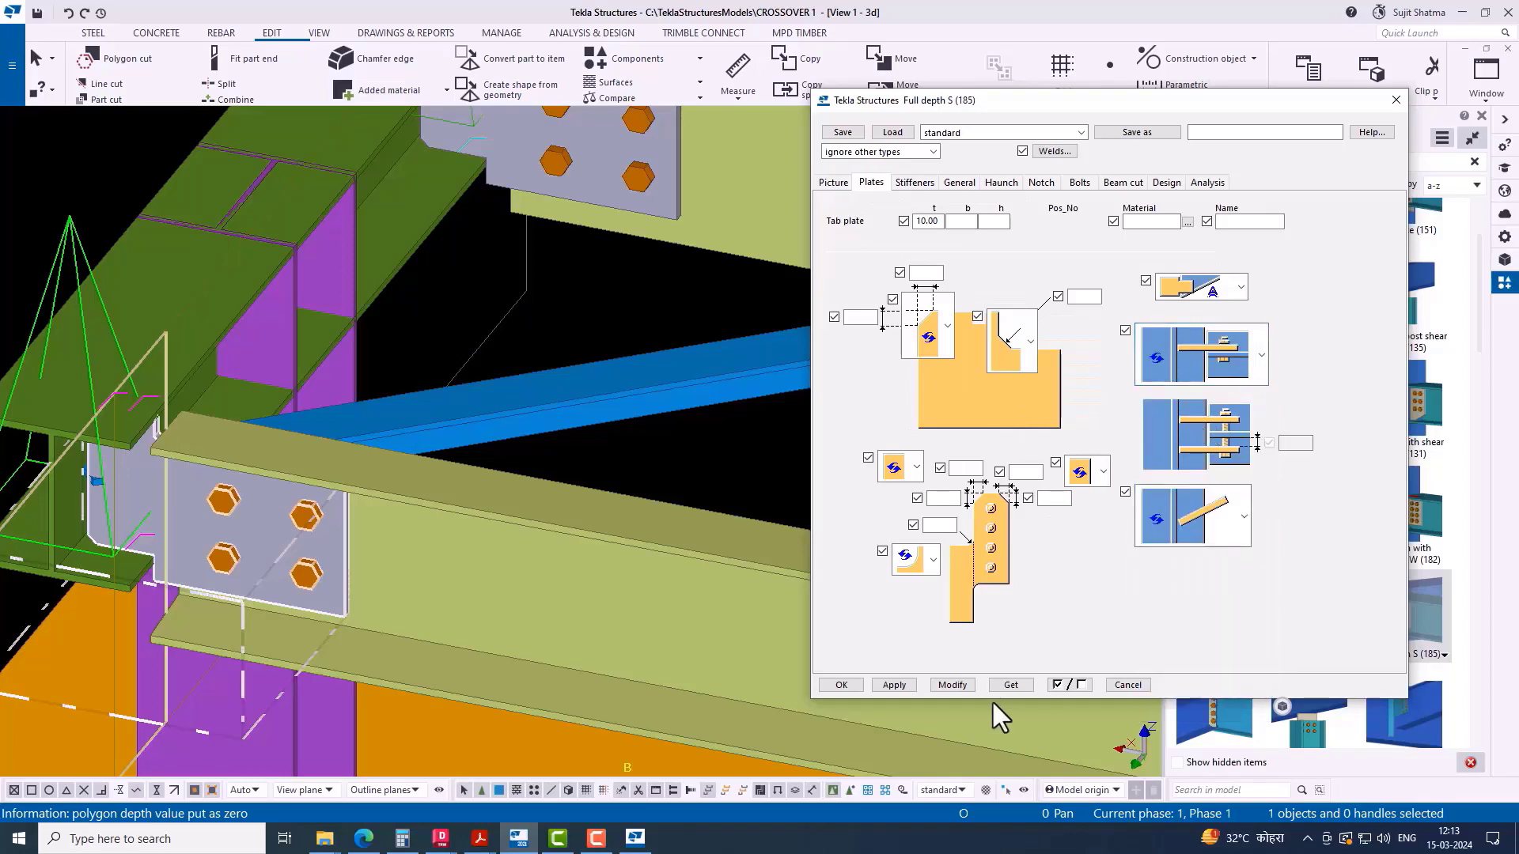
{"action": "left_click", "coordinate": [952, 684]}
{"action": "left_click", "coordinate": [391, 518]}
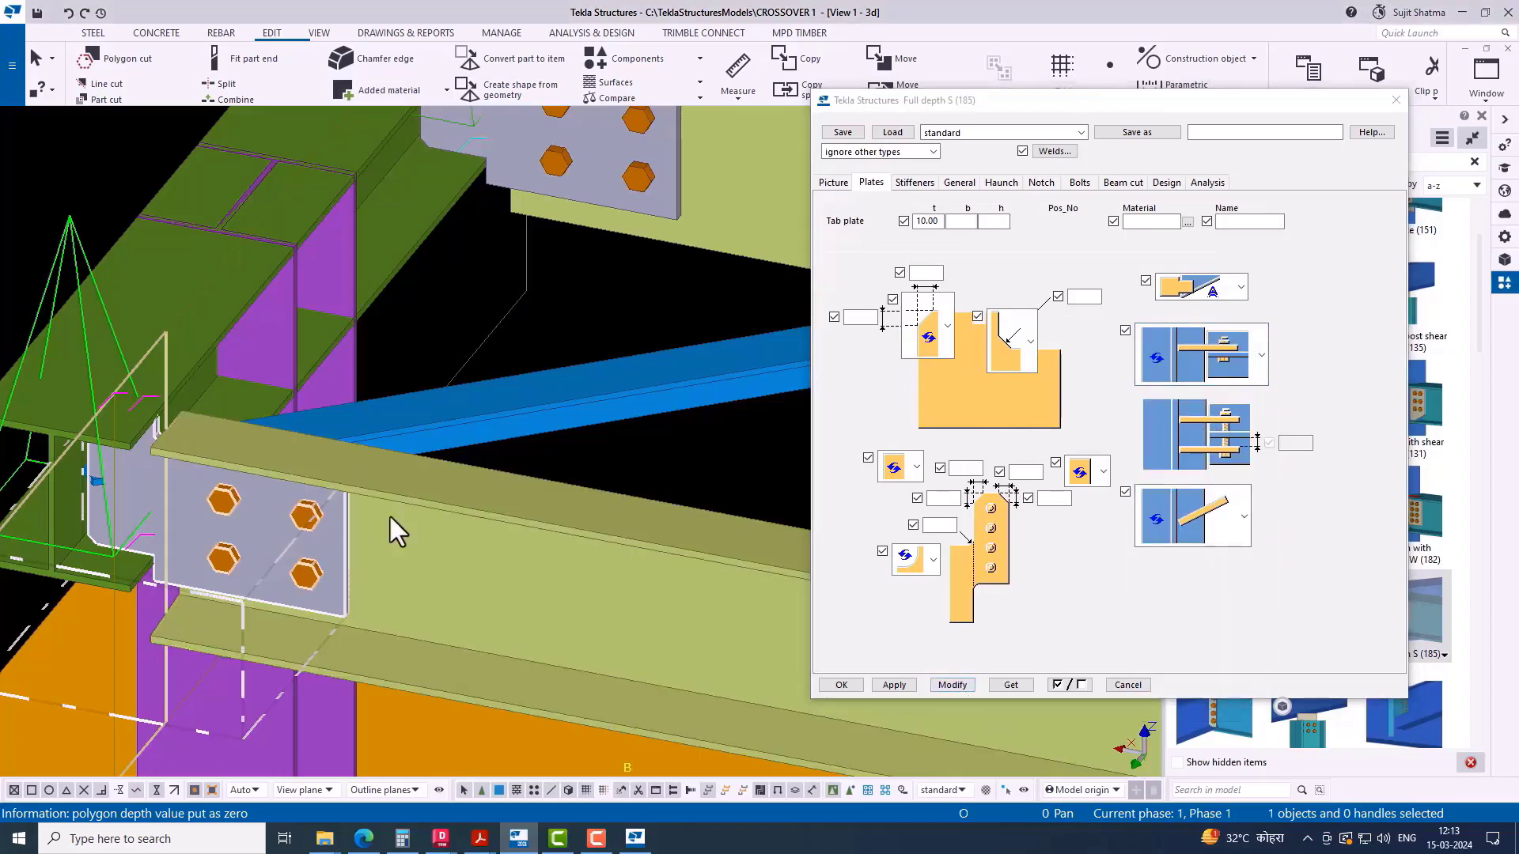
{"action": "left_click", "coordinate": [962, 685]}
Step: Try the single tab plate on the opposite side of the web for the near beam connection, modify it and close its properties
{"action": "left_click", "coordinate": [1234, 356]}
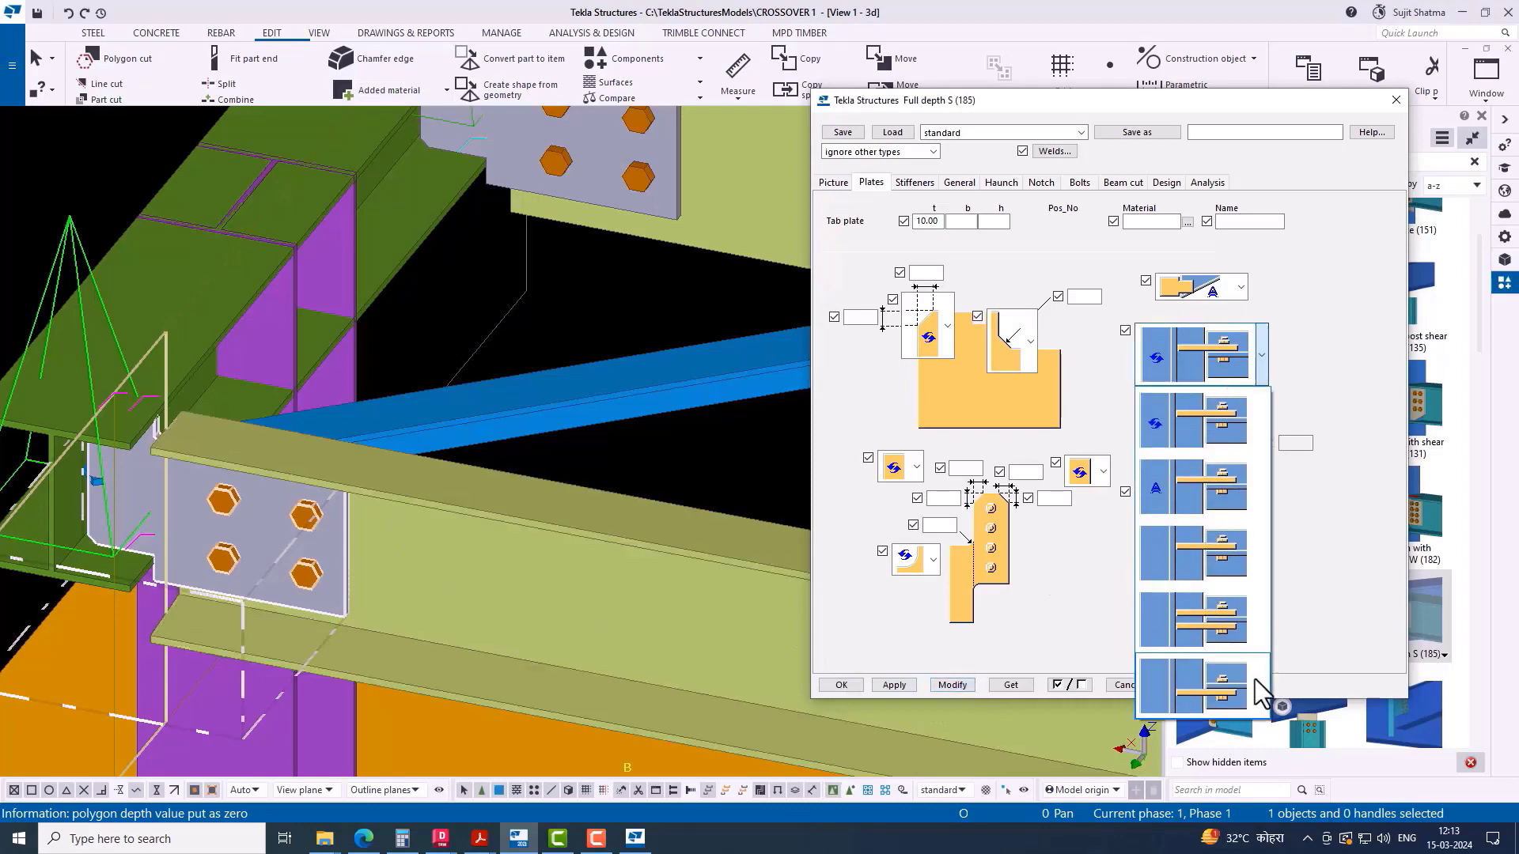
{"action": "left_click", "coordinate": [1231, 695]}
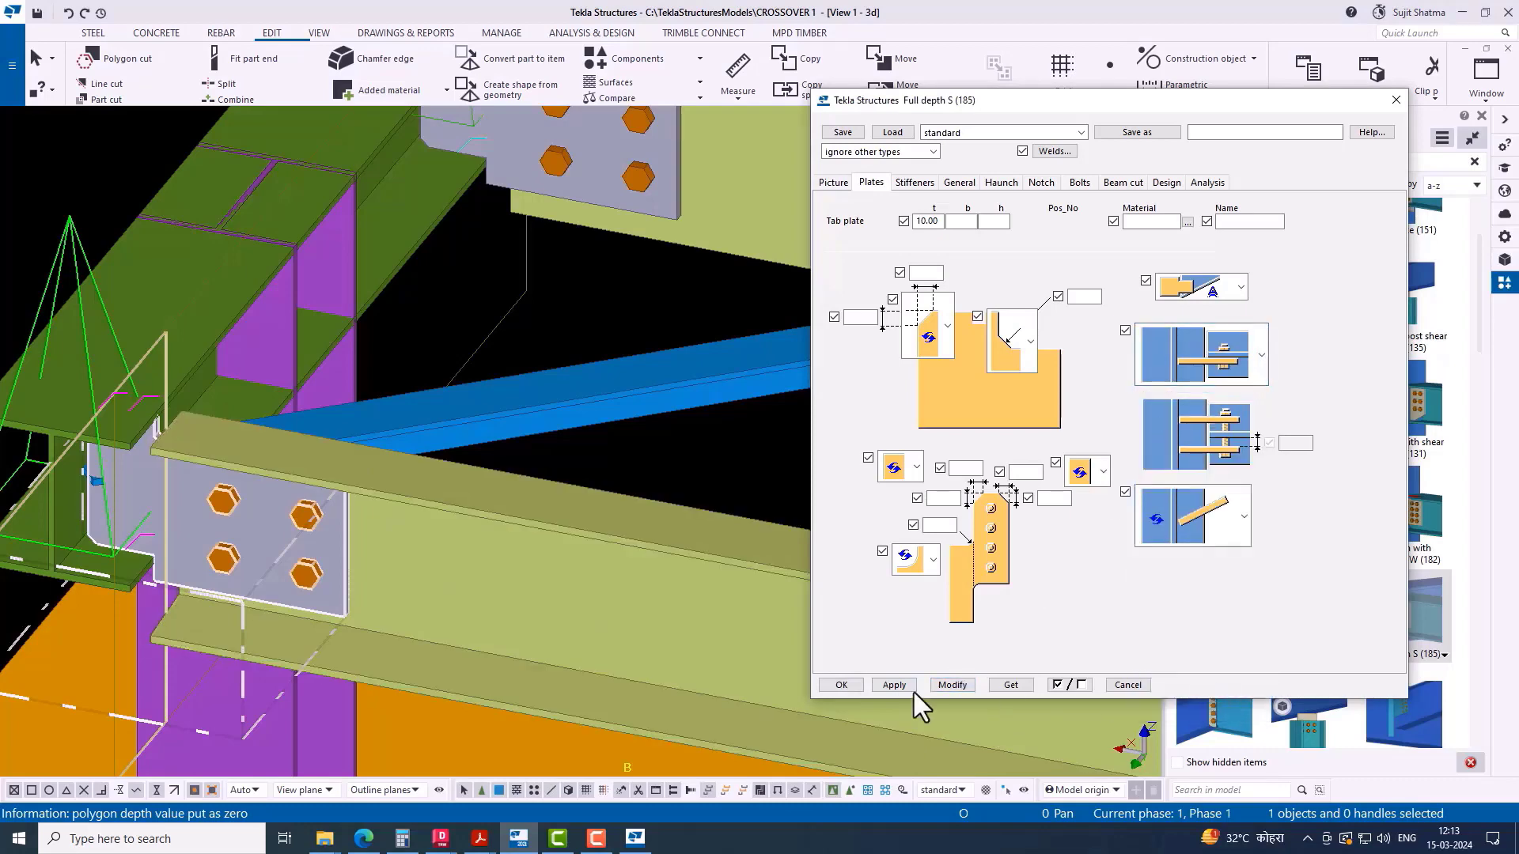
{"action": "left_click", "coordinate": [953, 685]}
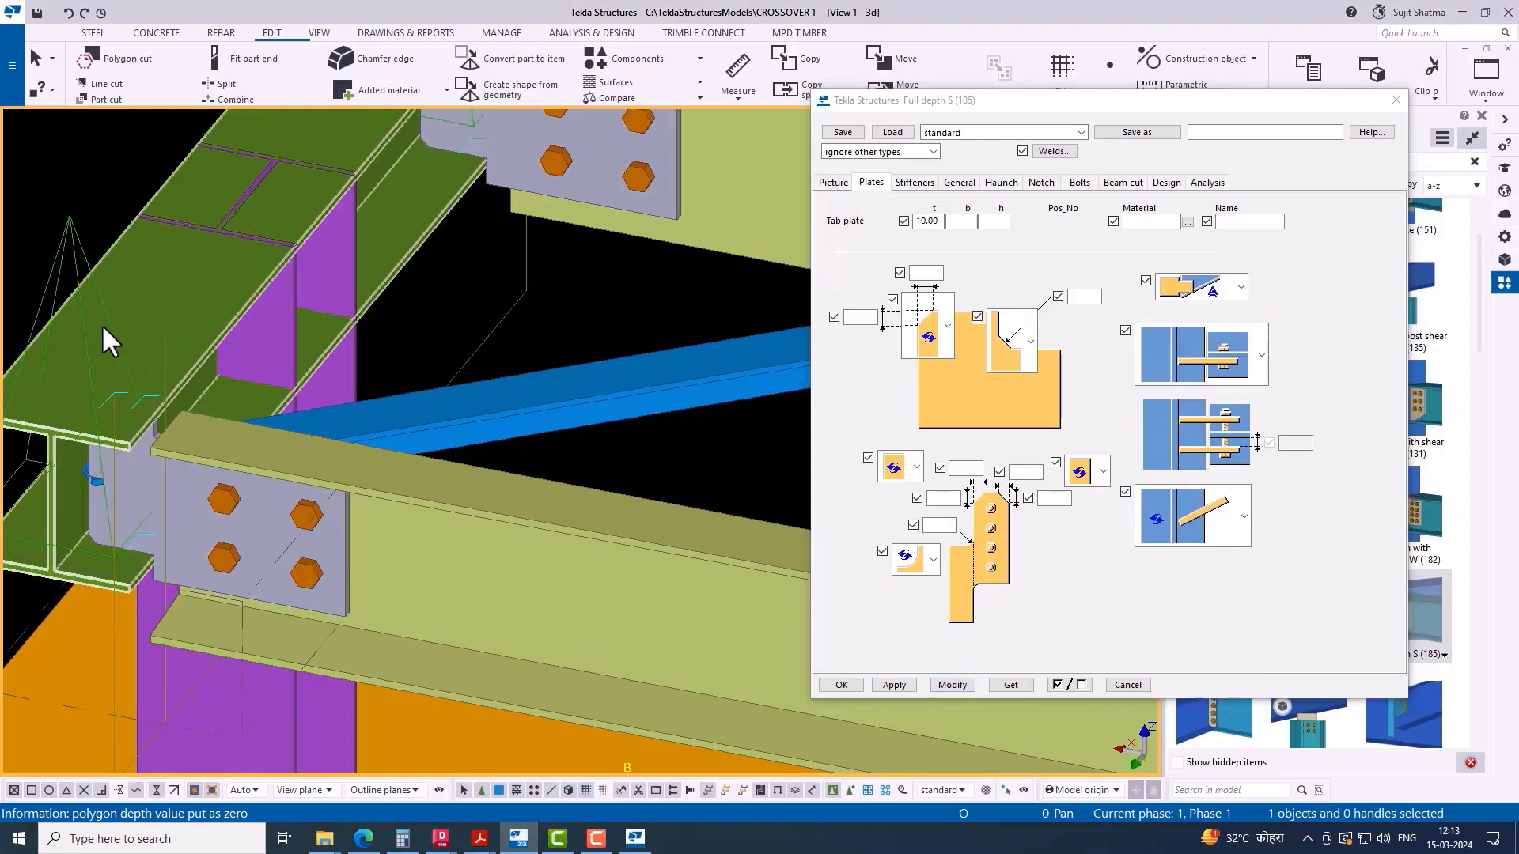
{"action": "left_click", "coordinate": [102, 321]}
{"action": "left_click", "coordinate": [935, 682]}
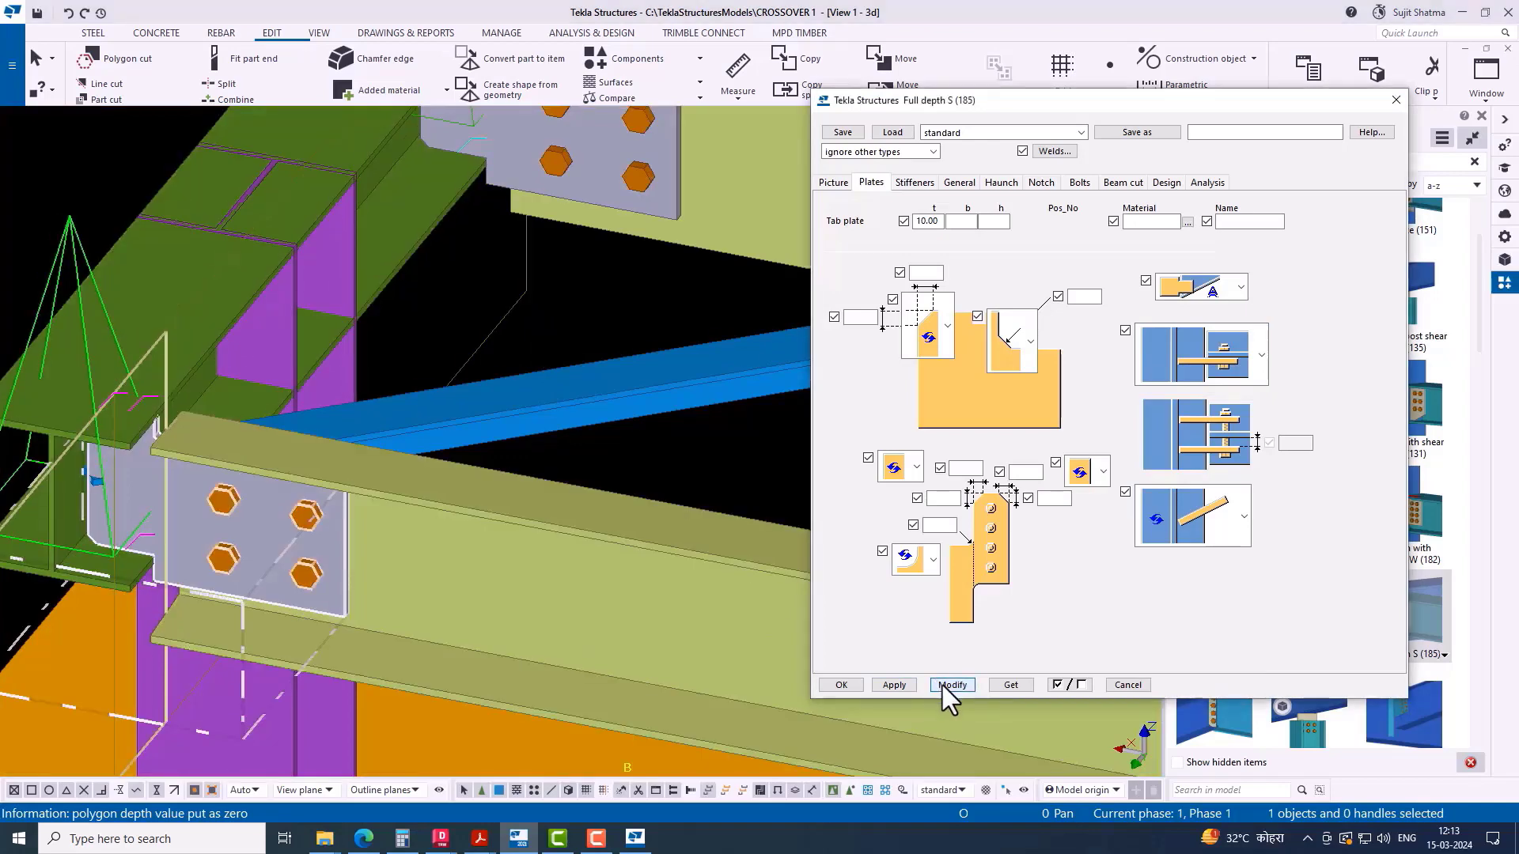
{"action": "left_click", "coordinate": [843, 685]}
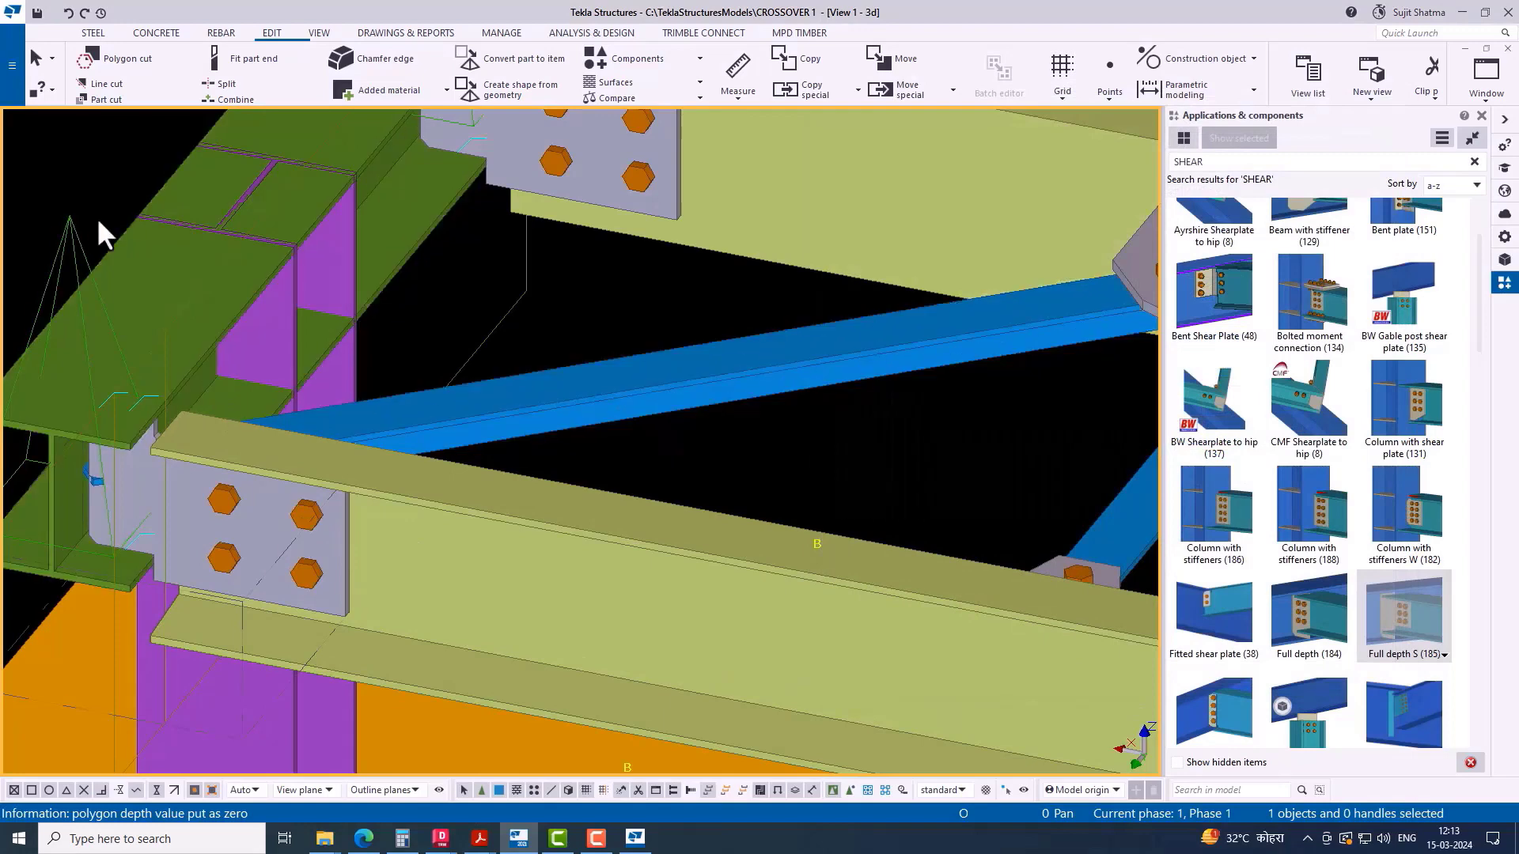
Step: Reopen the near beam connection's properties, return the tab plate position to the default option and modify the connection
{"action": "left_click", "coordinate": [70, 225]}
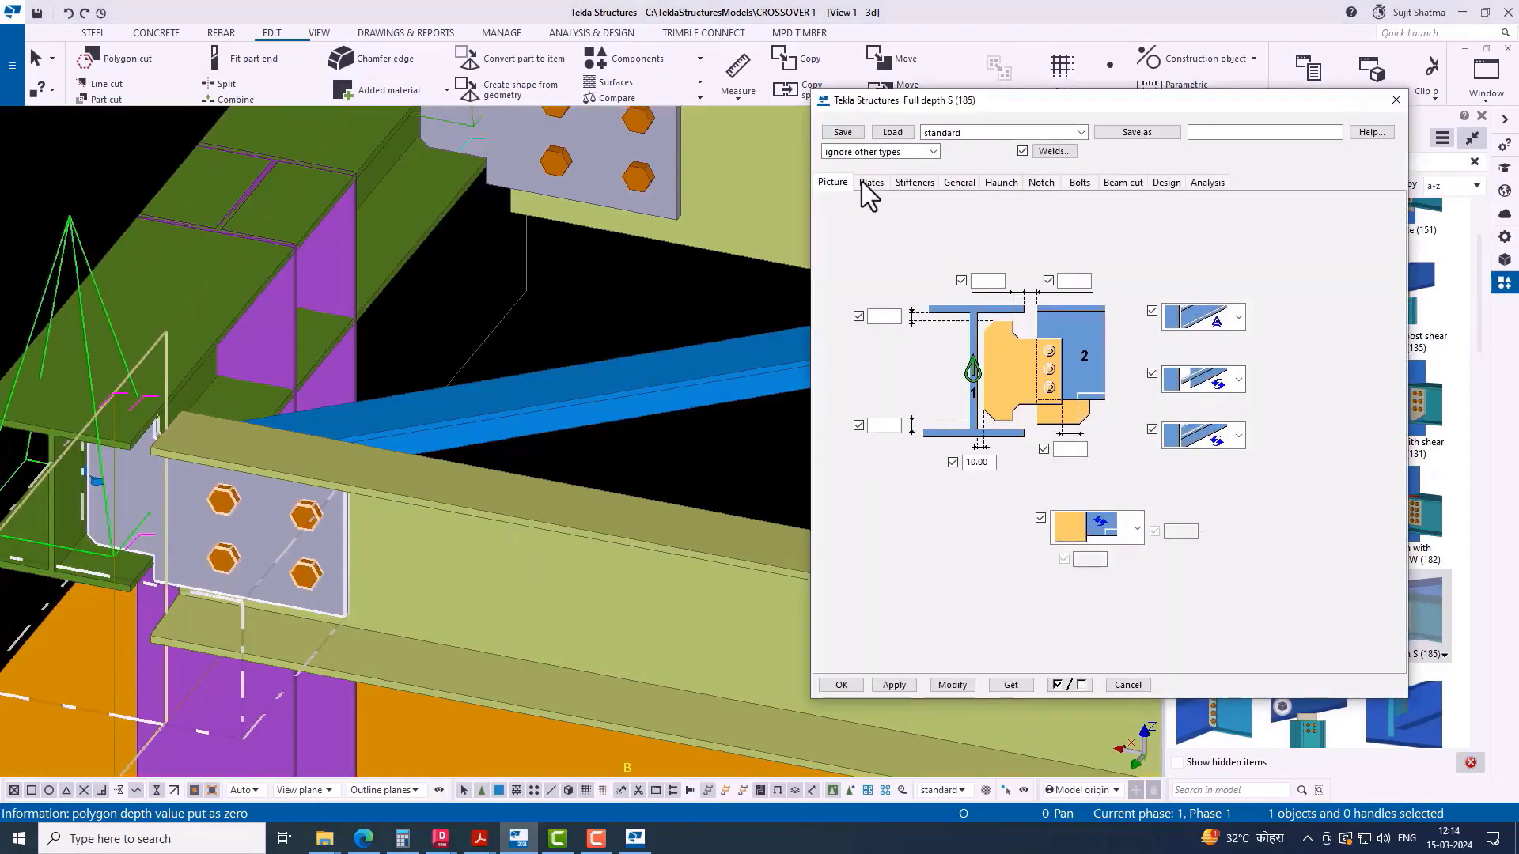
{"action": "left_click", "coordinate": [870, 183]}
{"action": "left_click", "coordinate": [1226, 355]}
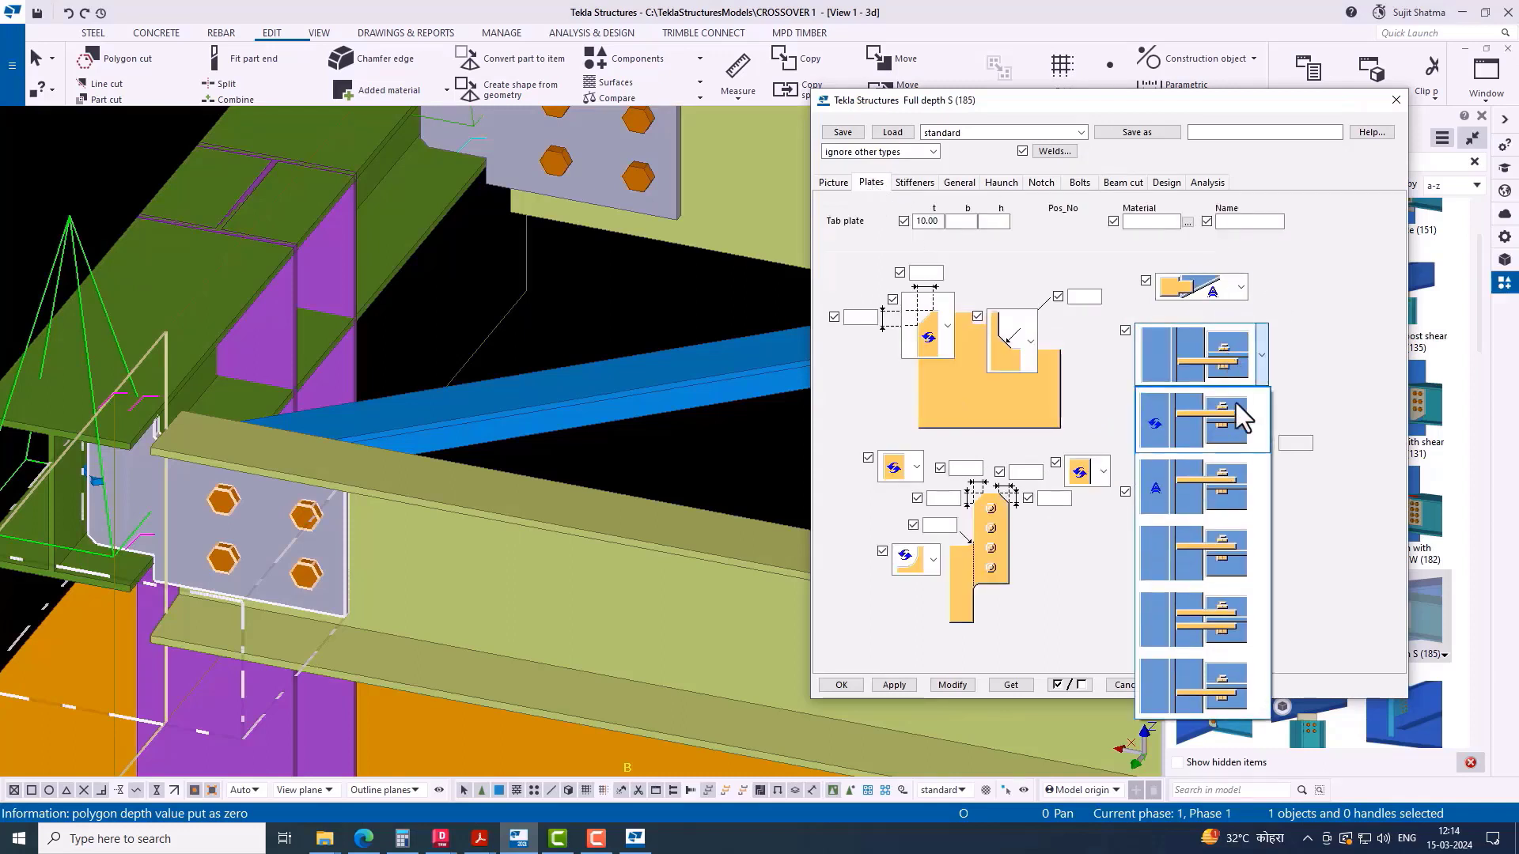
{"action": "left_click", "coordinate": [1227, 431]}
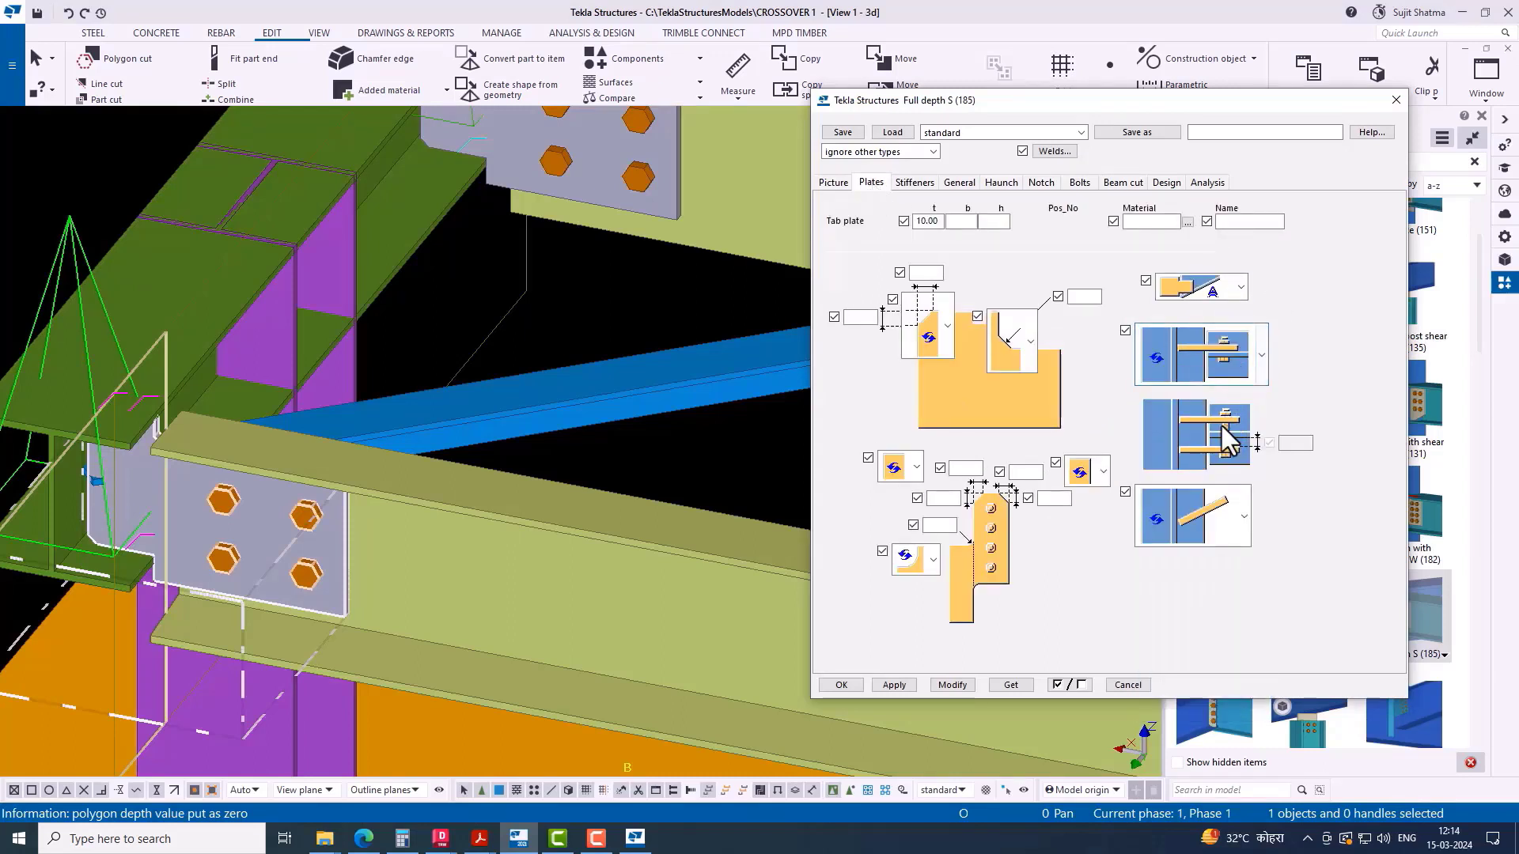
{"action": "left_click", "coordinate": [947, 681]}
Step: Try the single tab plate on the opposite side of the web for a long beam connection at the grid B end and modify it
{"action": "scroll", "coordinate": [544, 489], "scroll_direction": "down", "scroll_amount": 3}
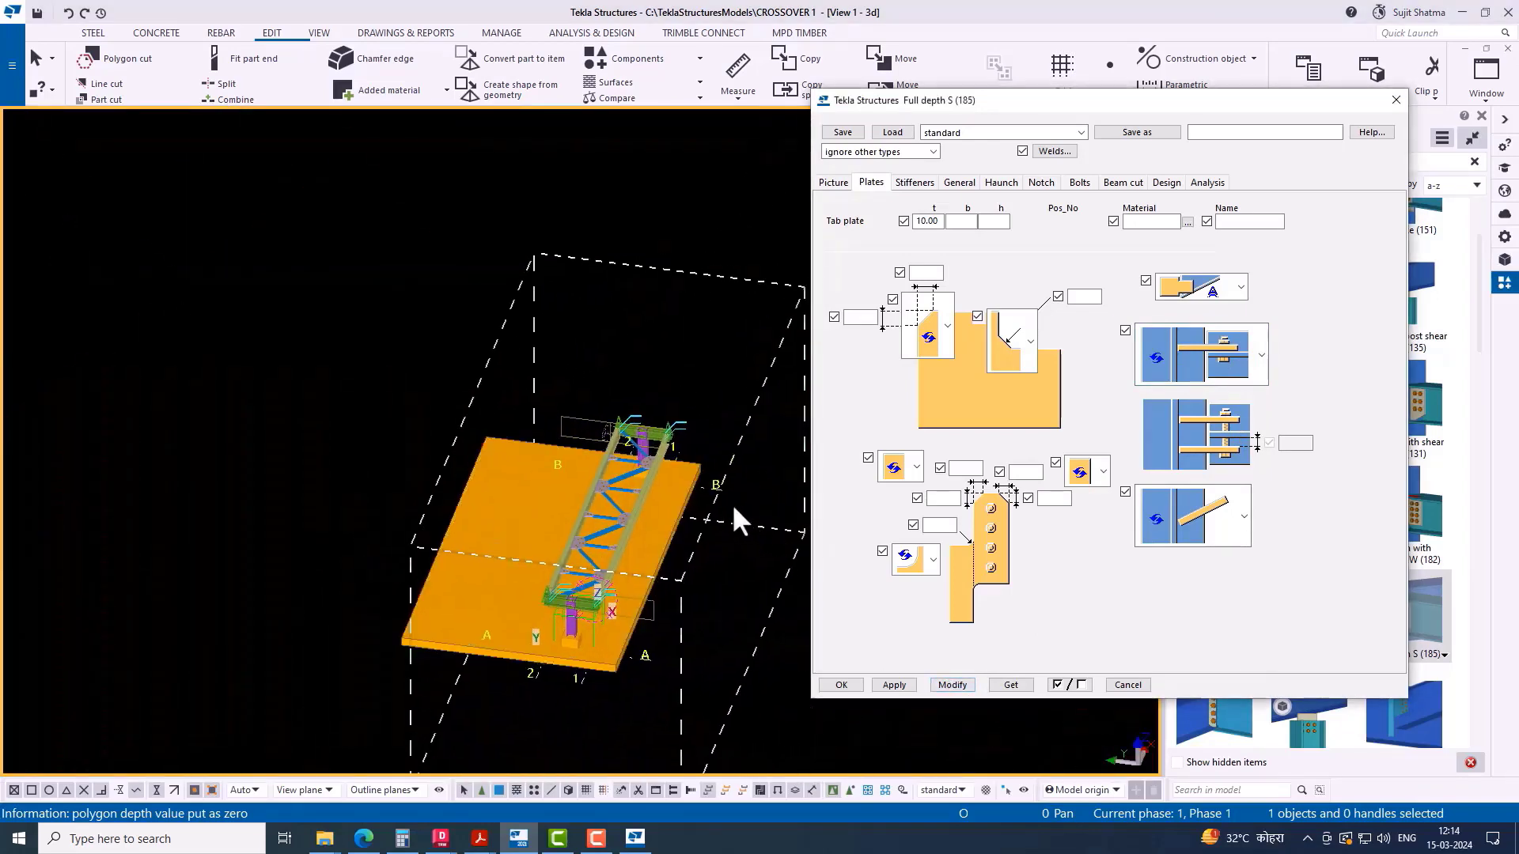
{"action": "middle_click_drag", "start_coordinate": [567, 600], "coordinate": [505, 557], "text": "ctrl"}
{"action": "scroll", "coordinate": [712, 514], "scroll_direction": "up", "scroll_amount": 7}
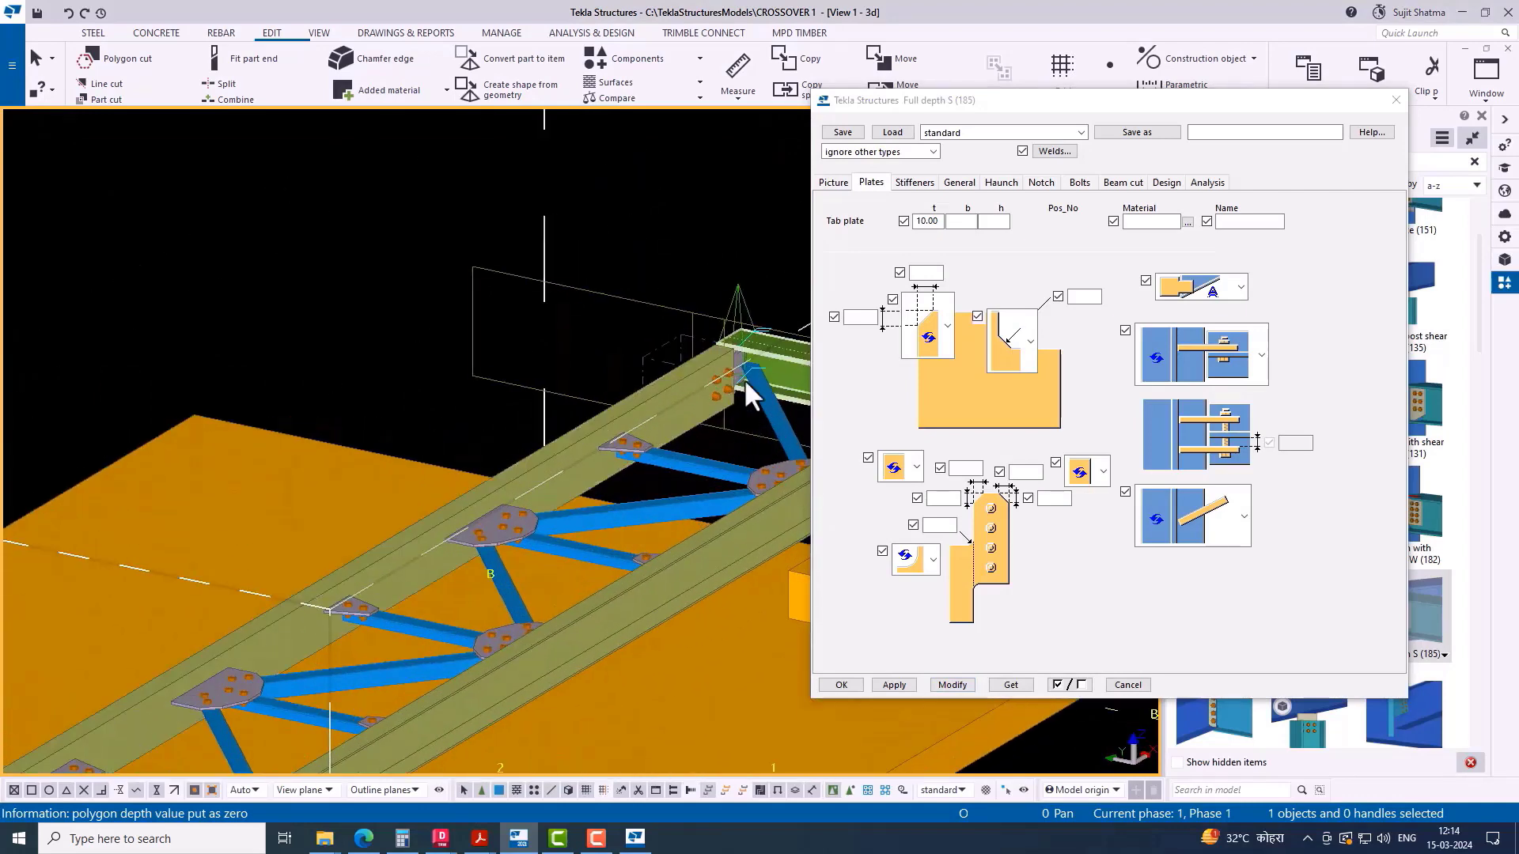
{"action": "middle_click_drag", "start_coordinate": [747, 419], "coordinate": [449, 465]}
{"action": "scroll", "coordinate": [467, 446], "scroll_direction": "up", "scroll_amount": 3}
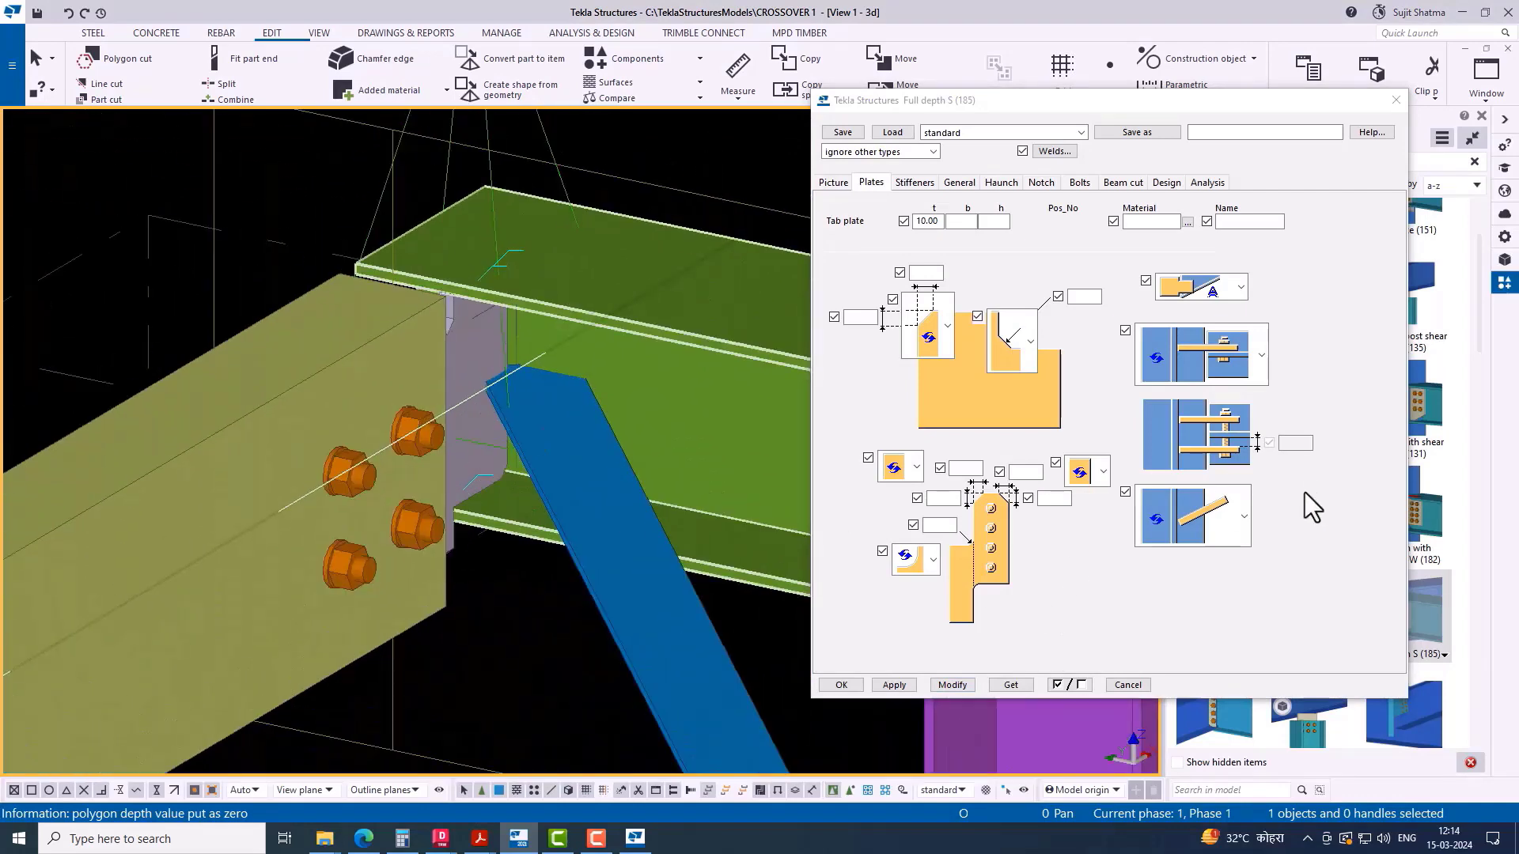
{"action": "left_click", "coordinate": [1223, 519]}
{"action": "left_click", "coordinate": [1222, 519]}
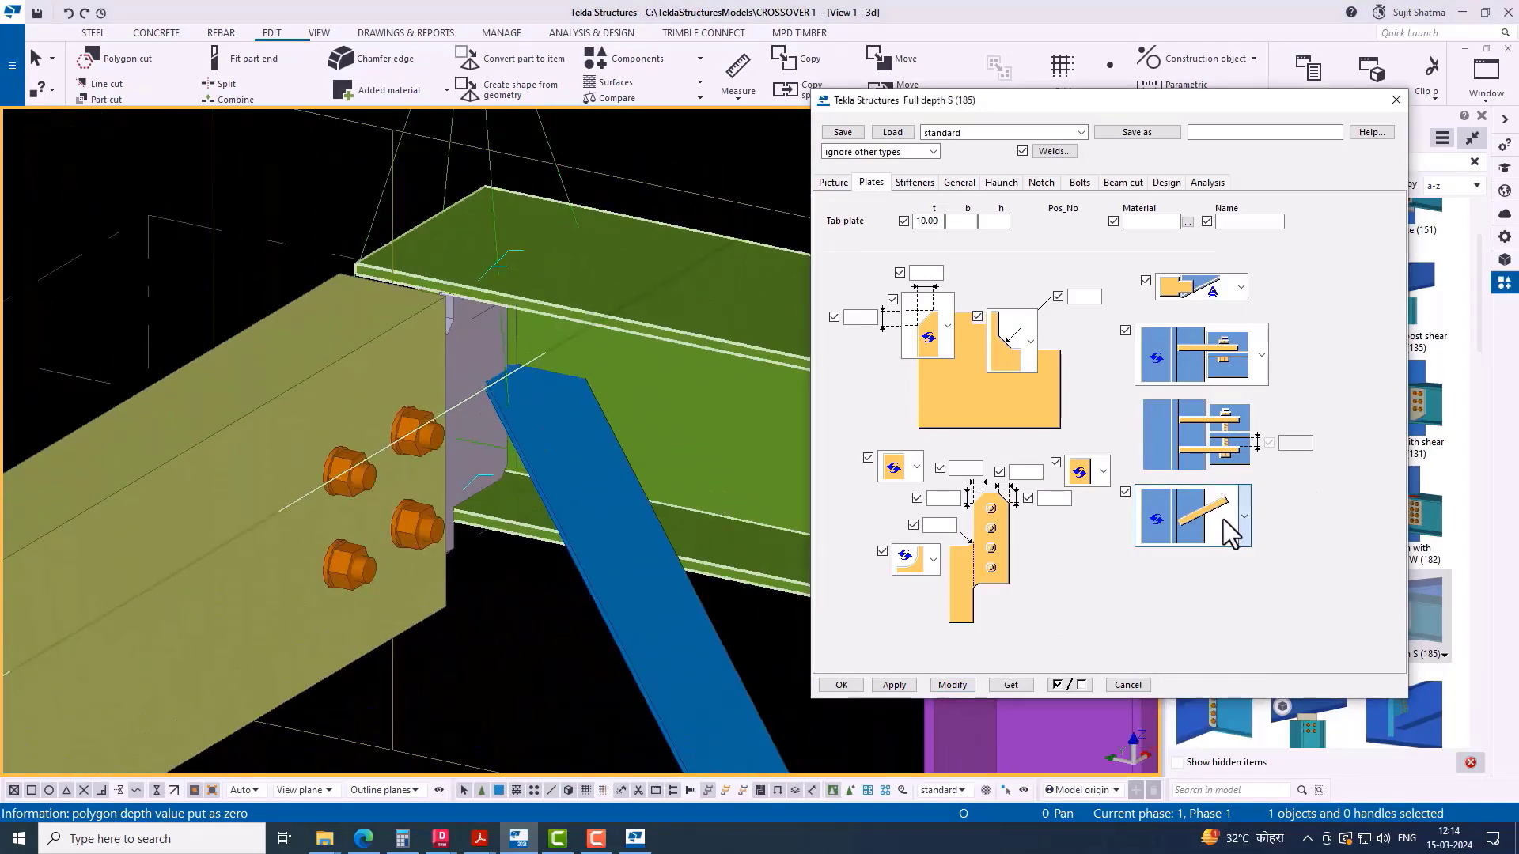
{"action": "left_click", "coordinate": [1214, 370]}
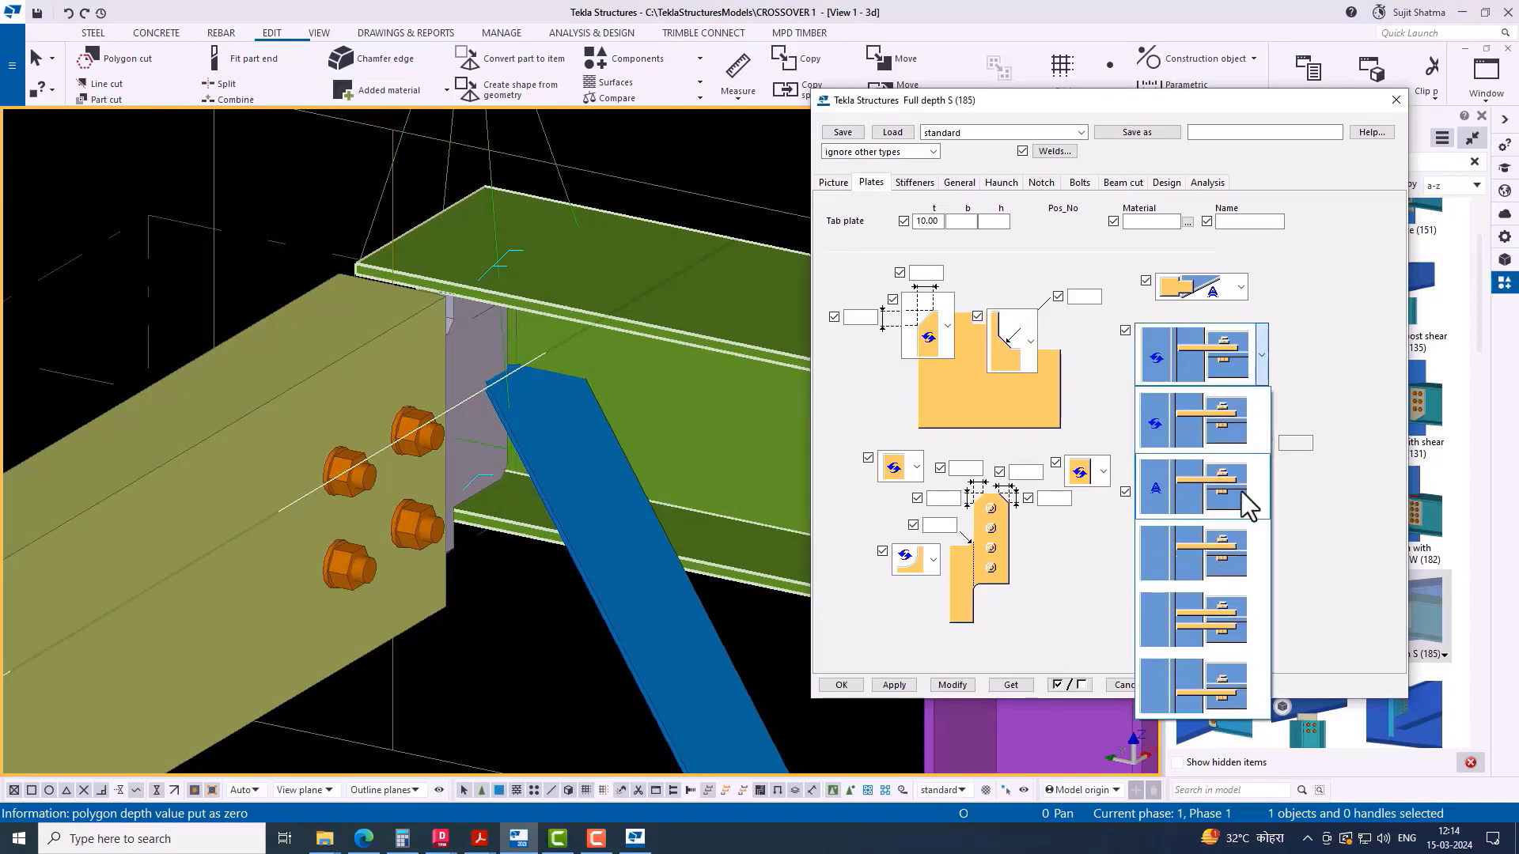
{"action": "left_click", "coordinate": [1218, 693]}
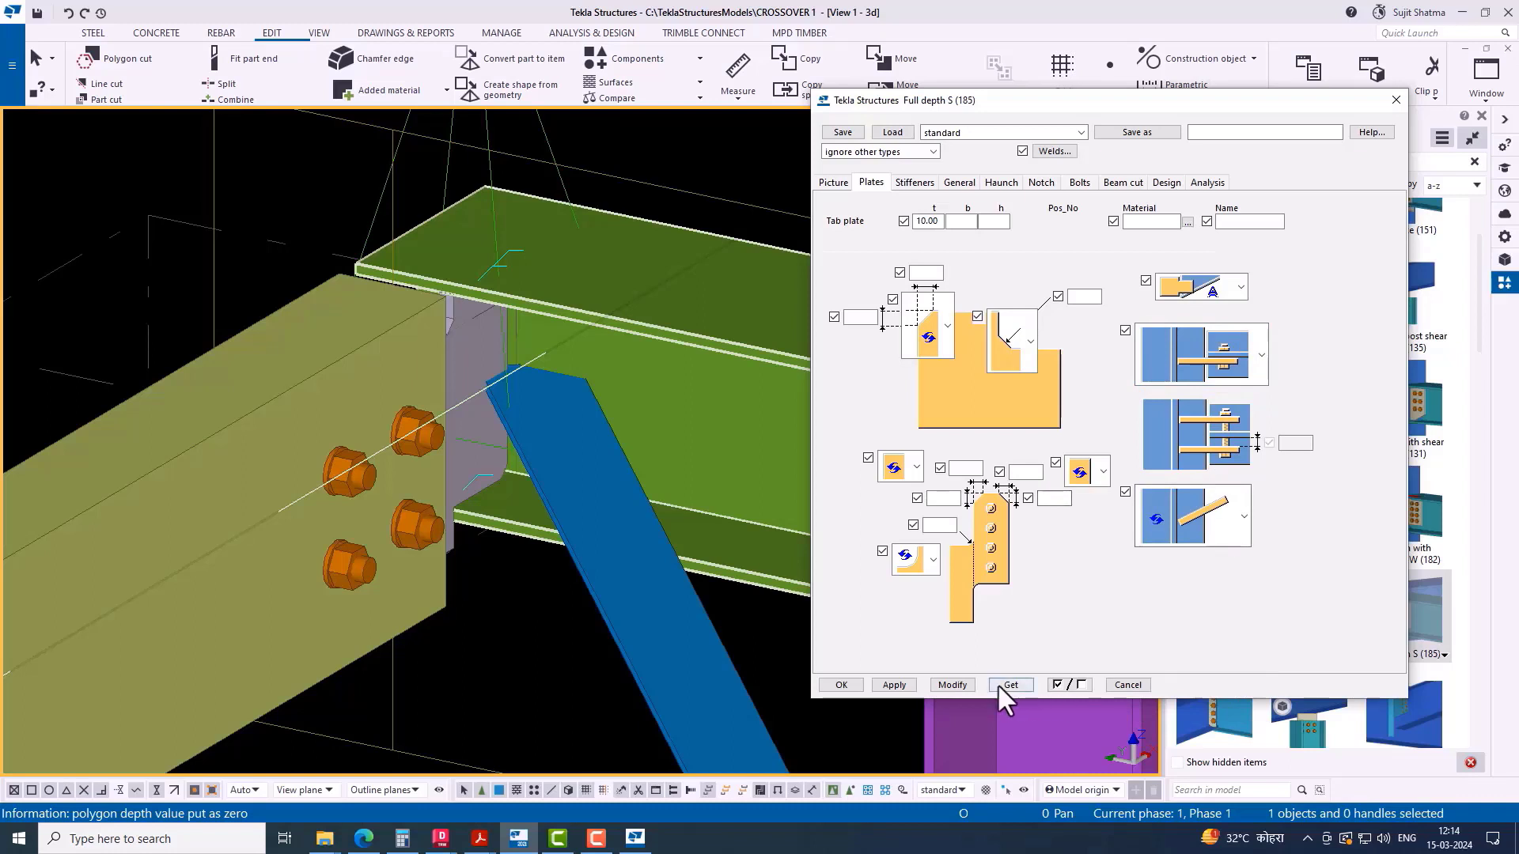
{"action": "left_click", "coordinate": [958, 682]}
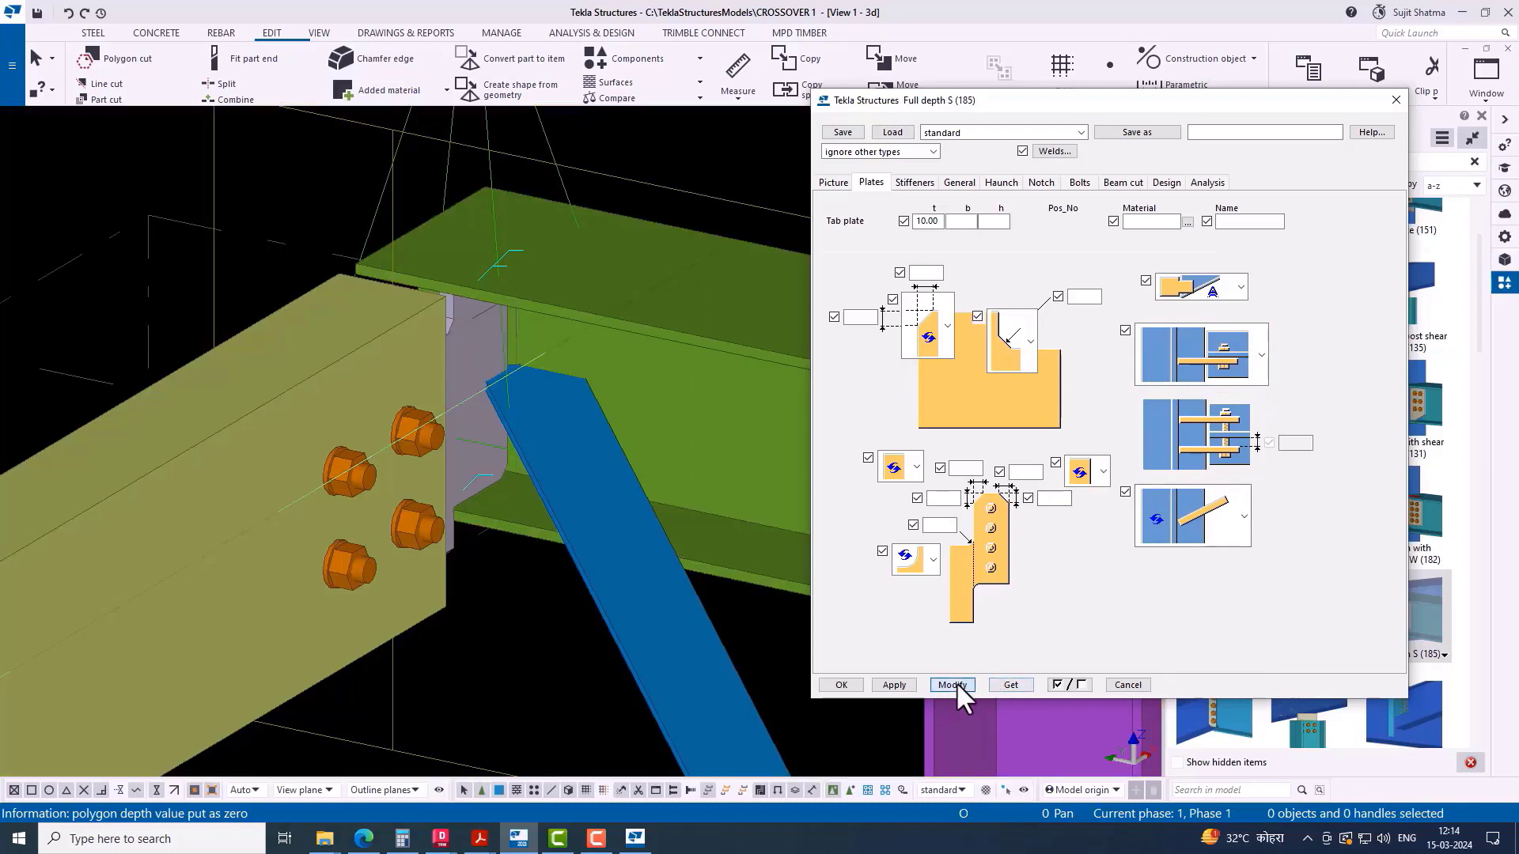
Step: Set the tab plate edge shape to the default option and modify the connection
{"action": "left_click", "coordinate": [1206, 288]}
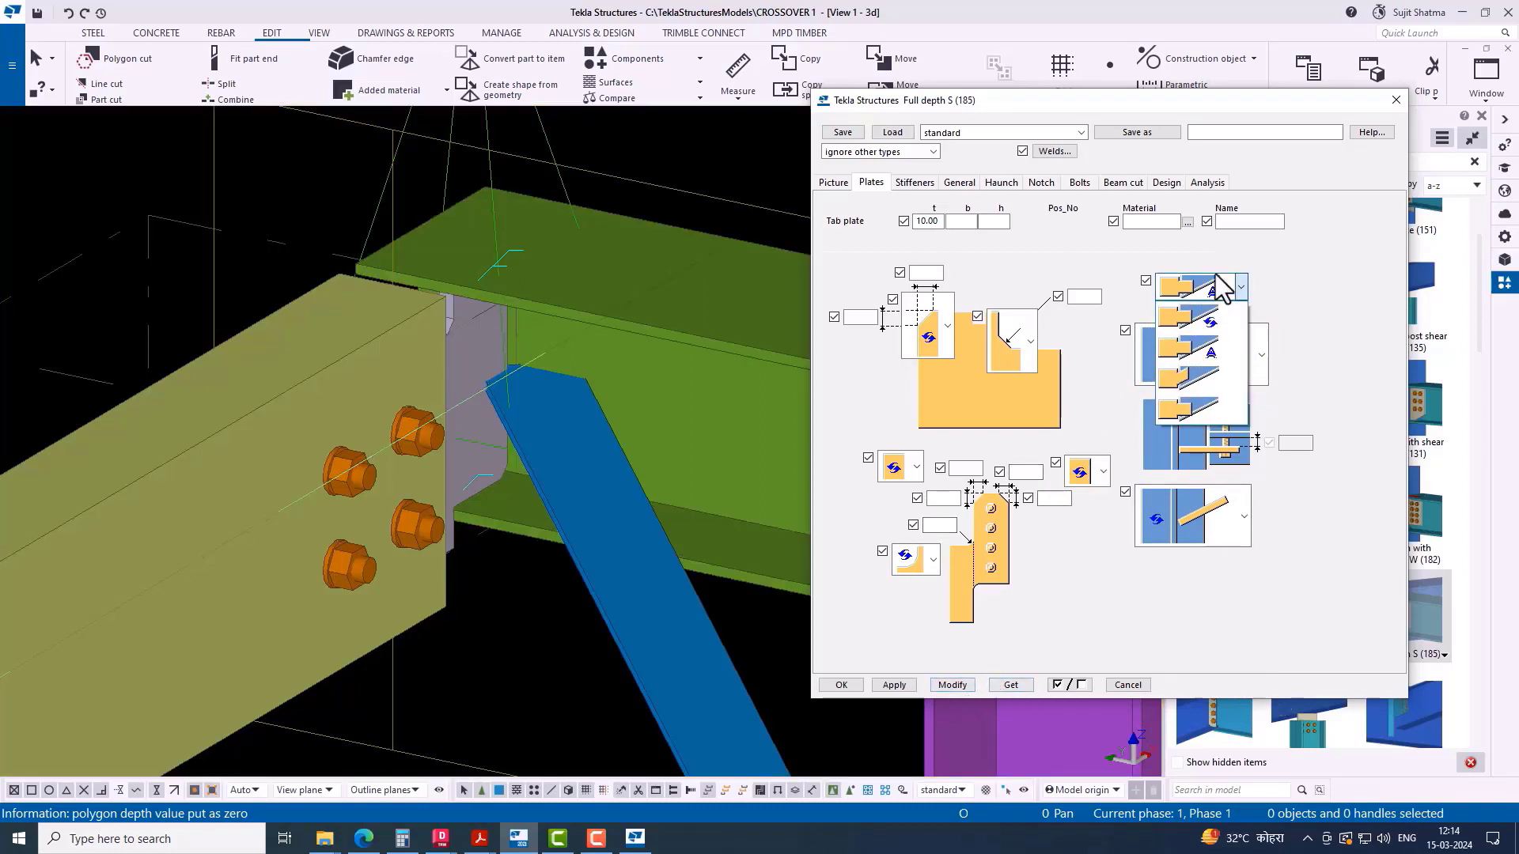
{"action": "left_click", "coordinate": [1207, 370]}
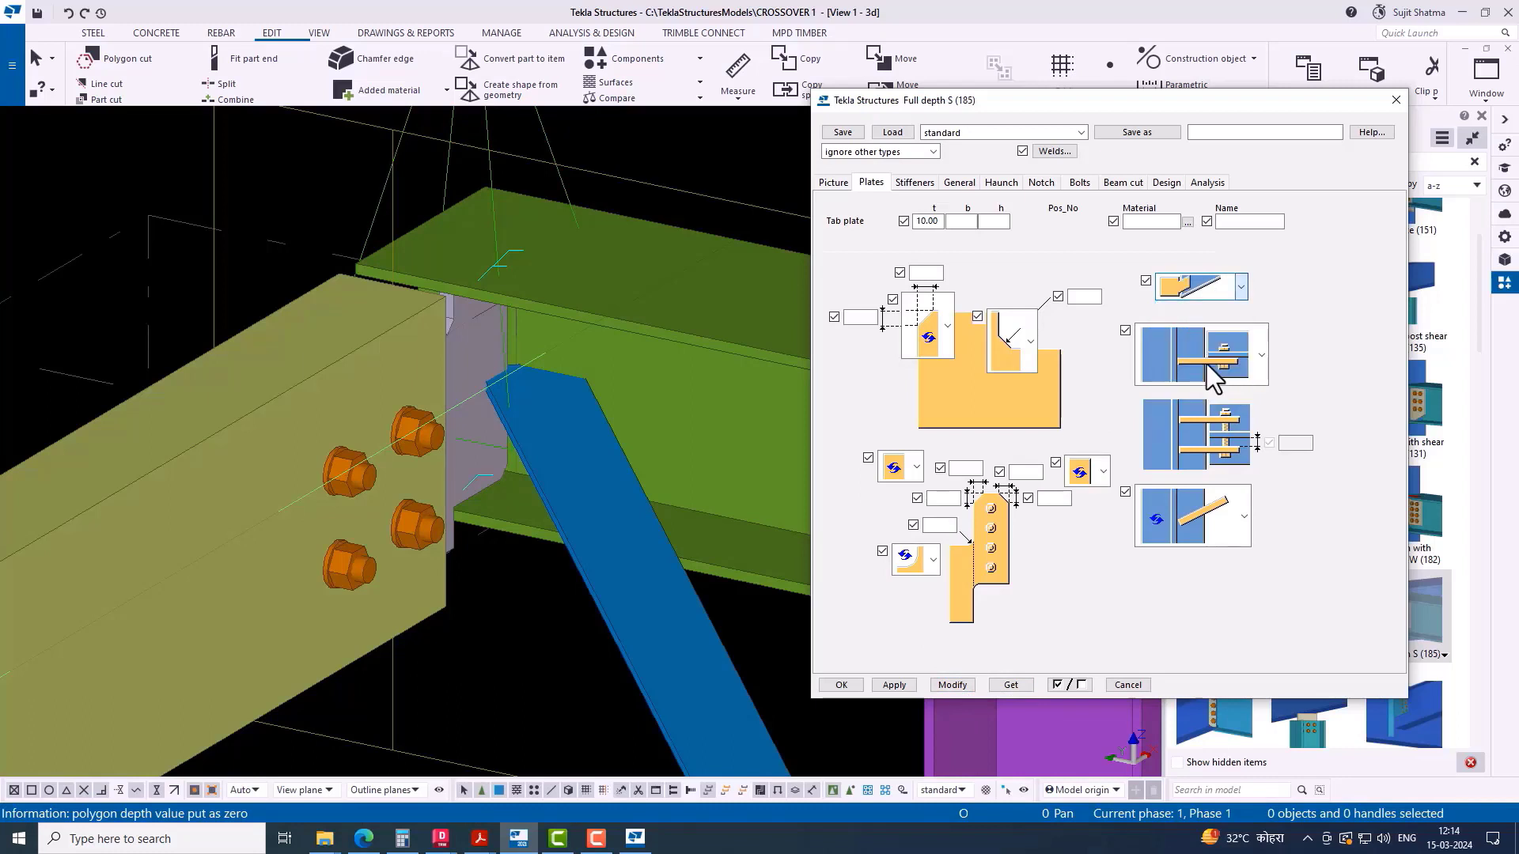
{"action": "left_click", "coordinate": [1199, 286]}
{"action": "left_click", "coordinate": [1204, 320]}
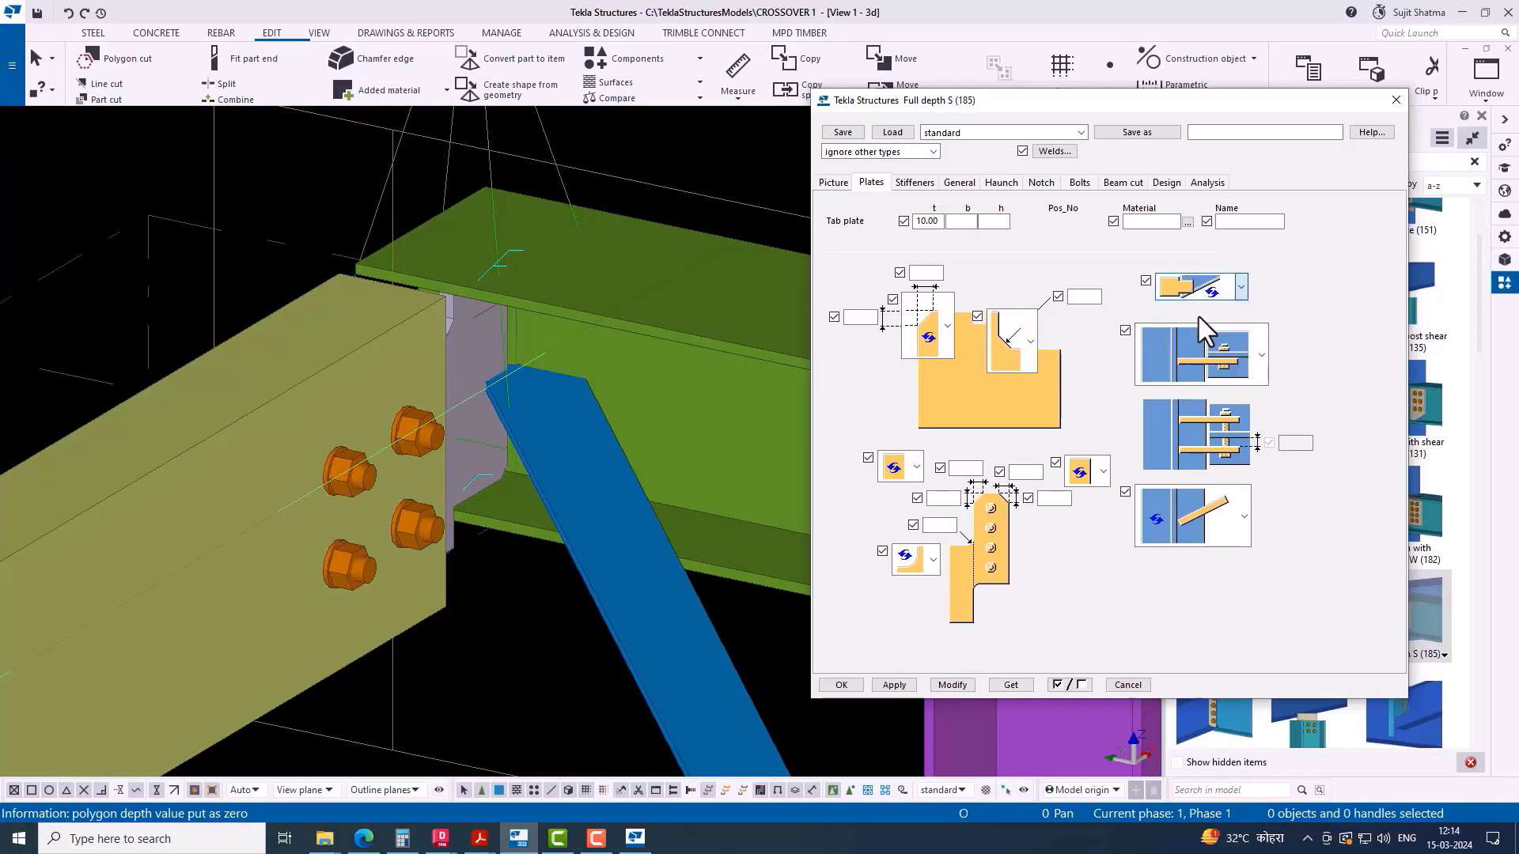
{"action": "left_click", "coordinate": [957, 685]}
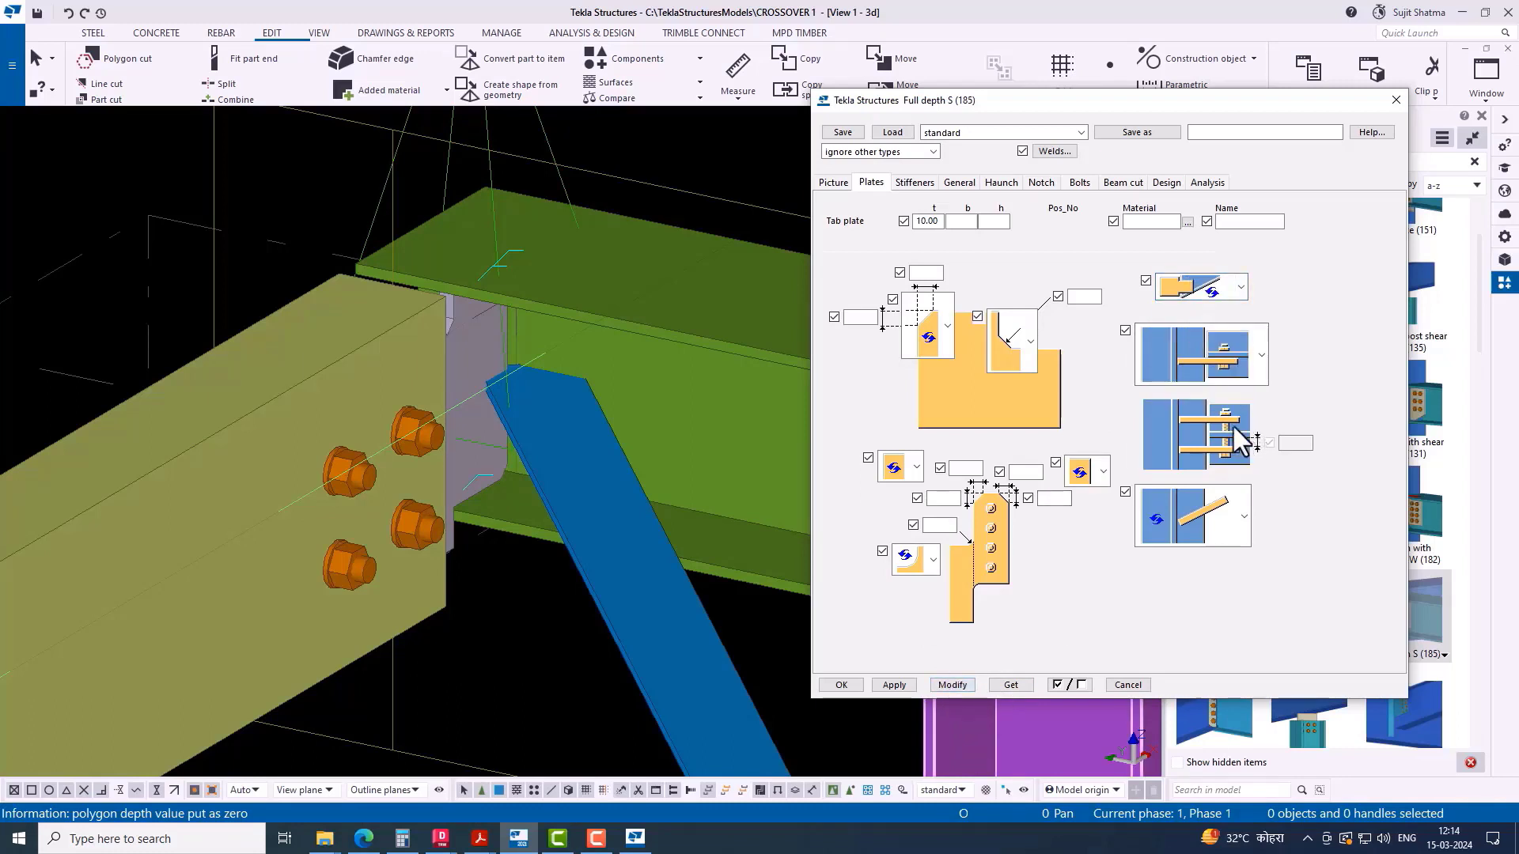
Step: Choose the last skewed tab plate option, set tab plates on both sides of the web, and accept the connection properties
{"action": "left_click", "coordinate": [1218, 527]}
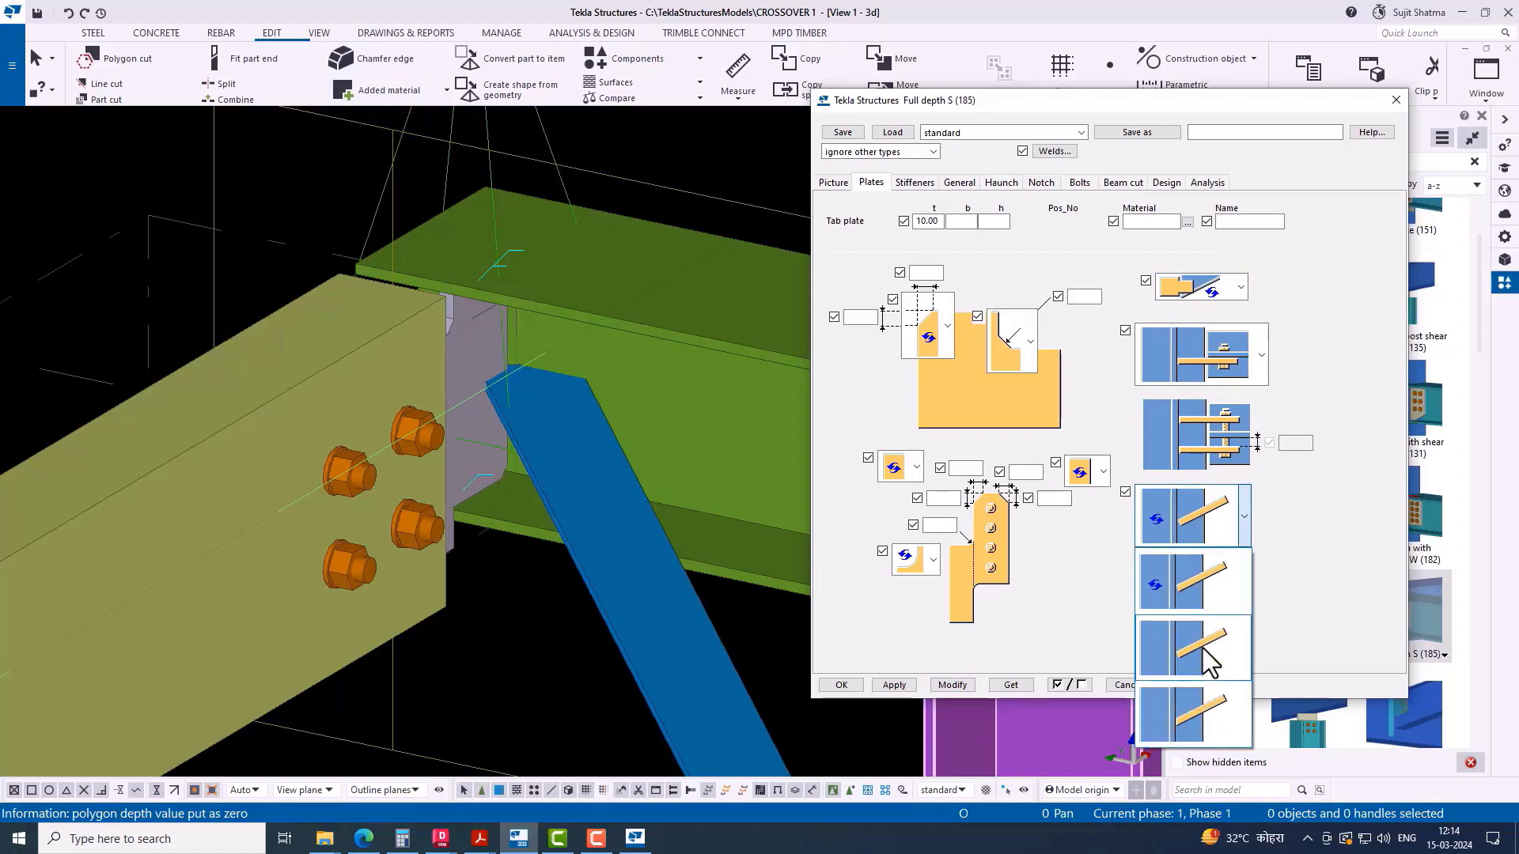
{"action": "left_click", "coordinate": [1206, 708]}
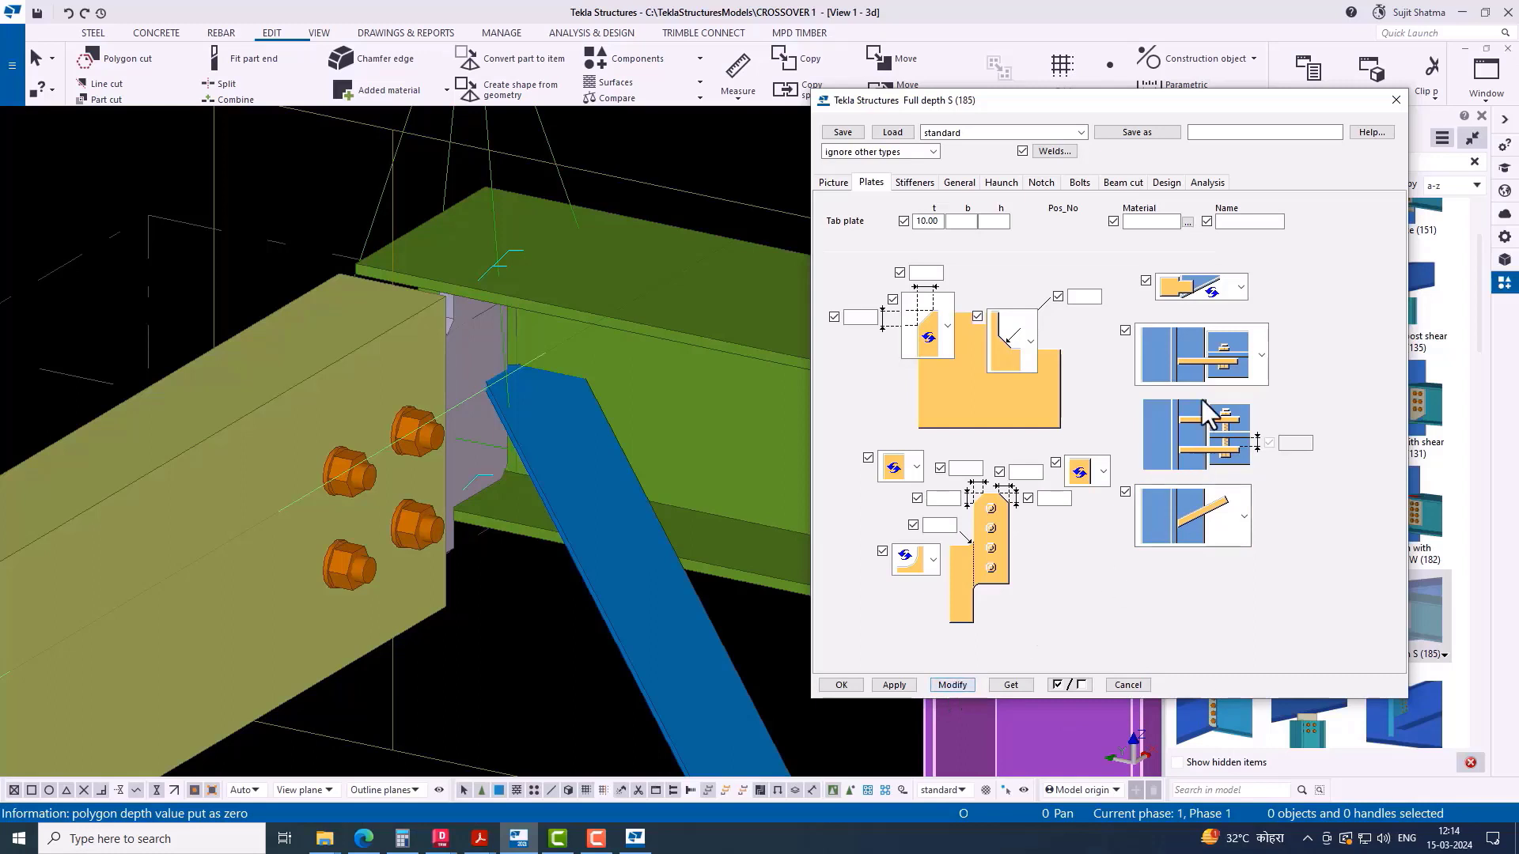
{"action": "left_click", "coordinate": [1218, 354]}
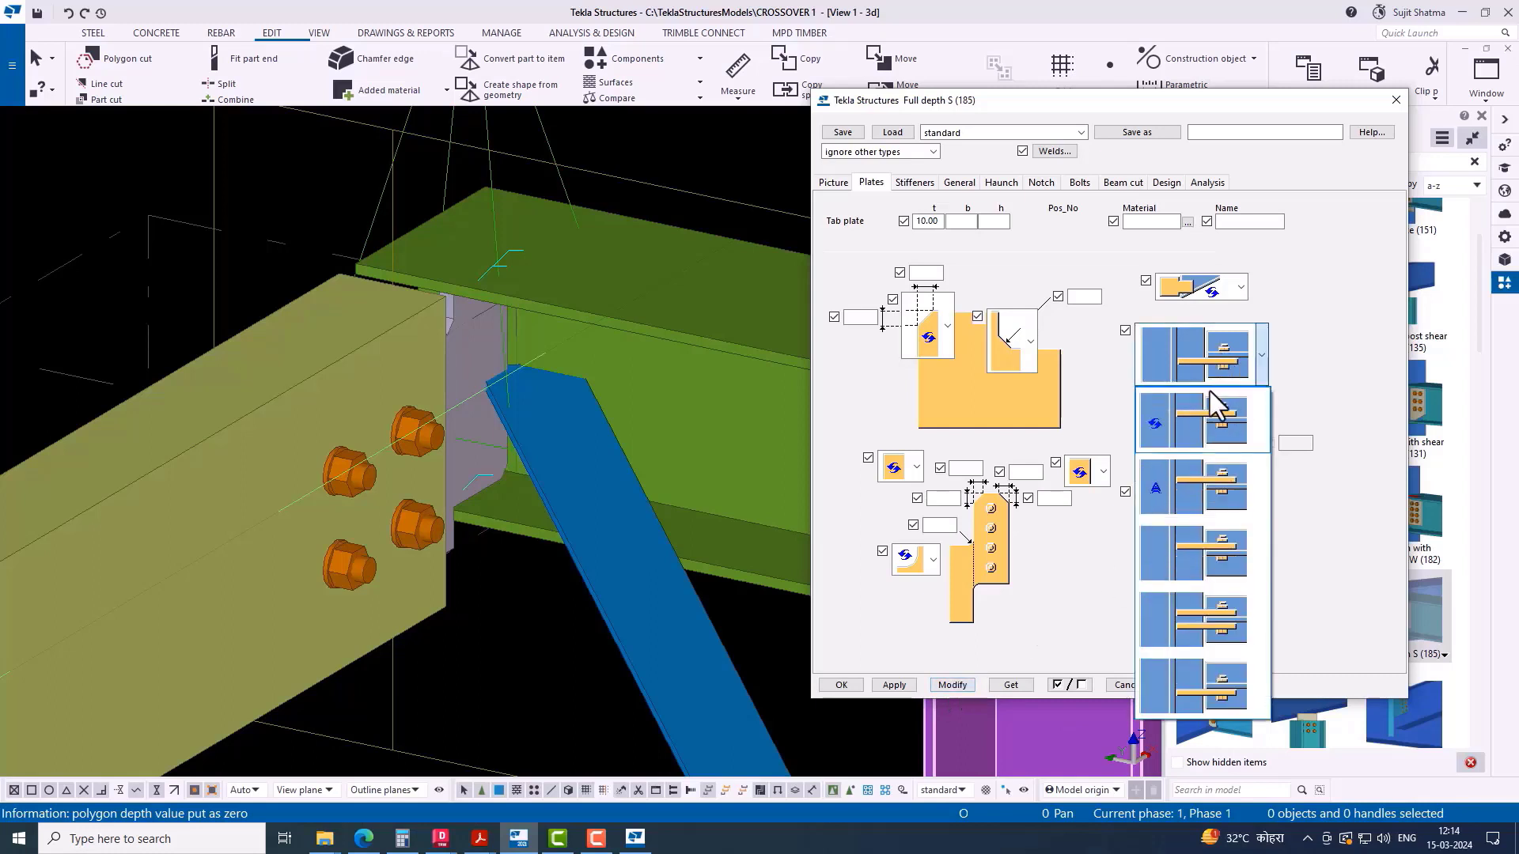
{"action": "left_click", "coordinate": [1218, 621]}
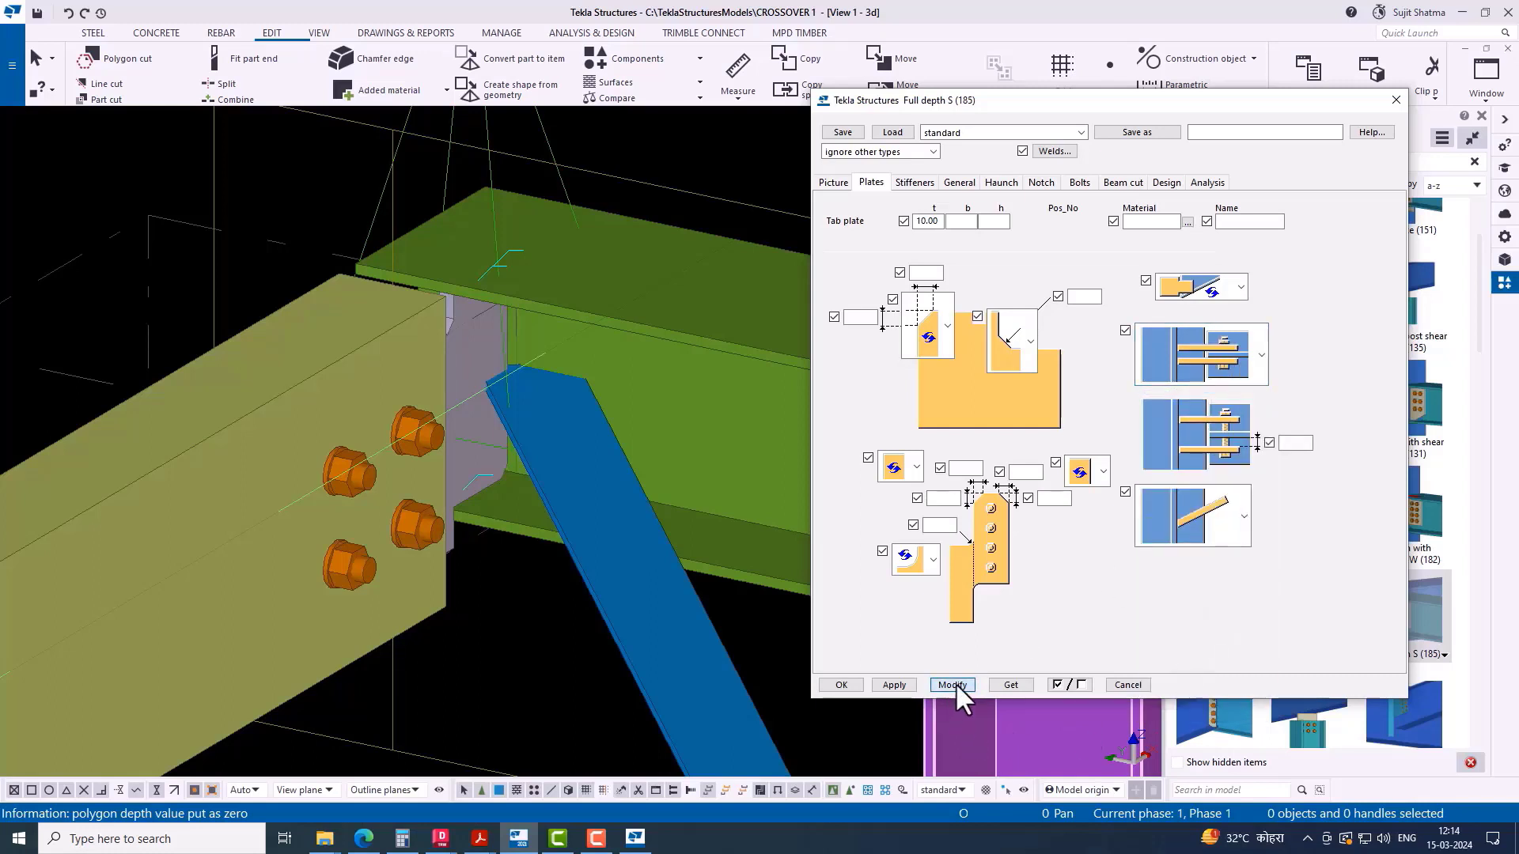
{"action": "left_click", "coordinate": [857, 686]}
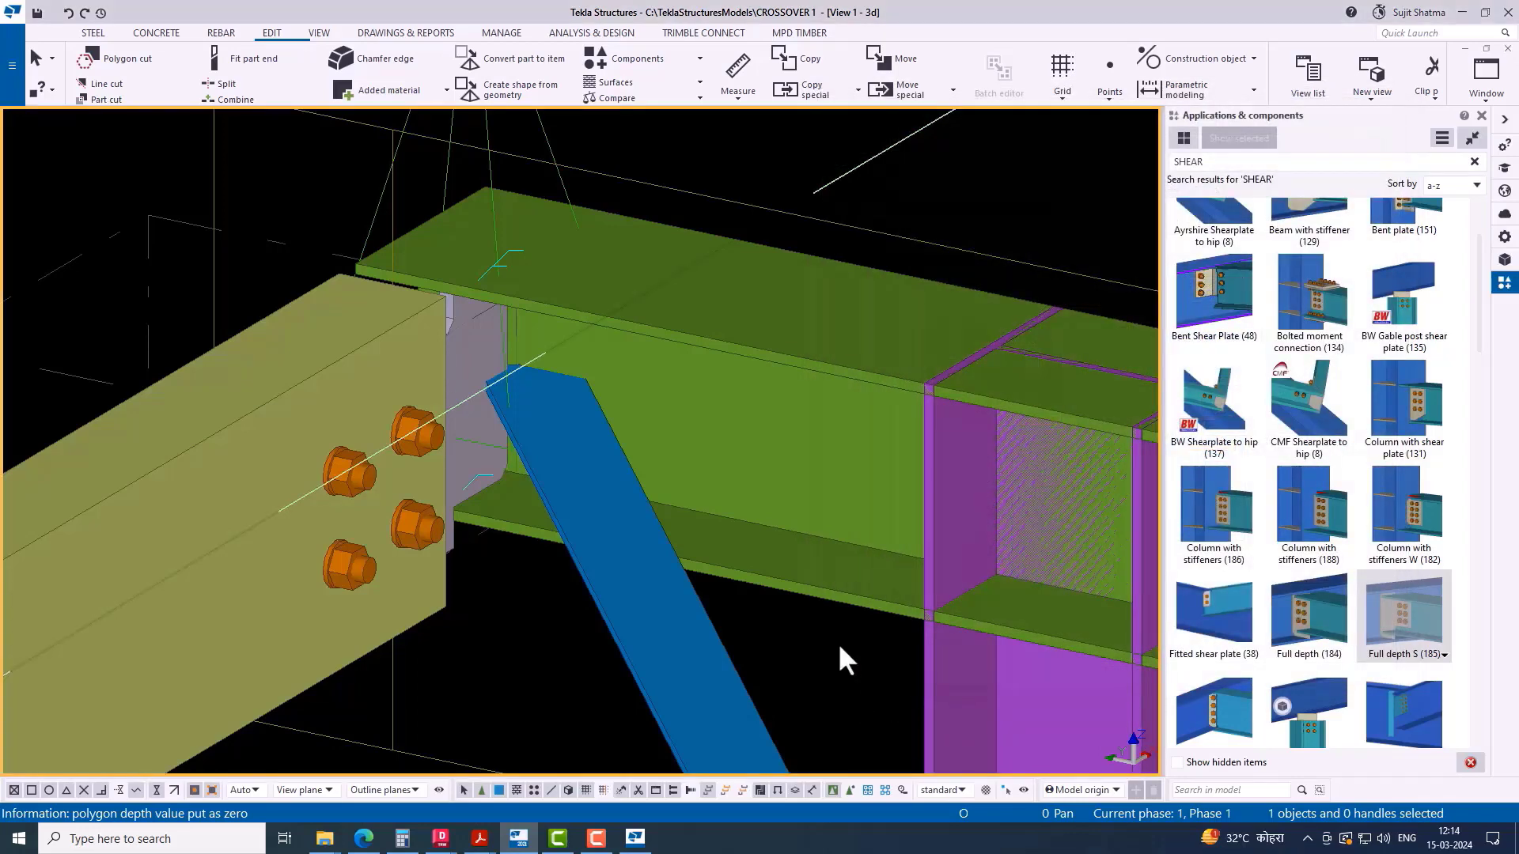
Step: Delete this long beam connection at the grid B end, recreate it with the current settings, and end the command
{"action": "scroll", "coordinate": [467, 426], "scroll_direction": "down", "scroll_amount": 5}
{"action": "left_click", "coordinate": [427, 240]}
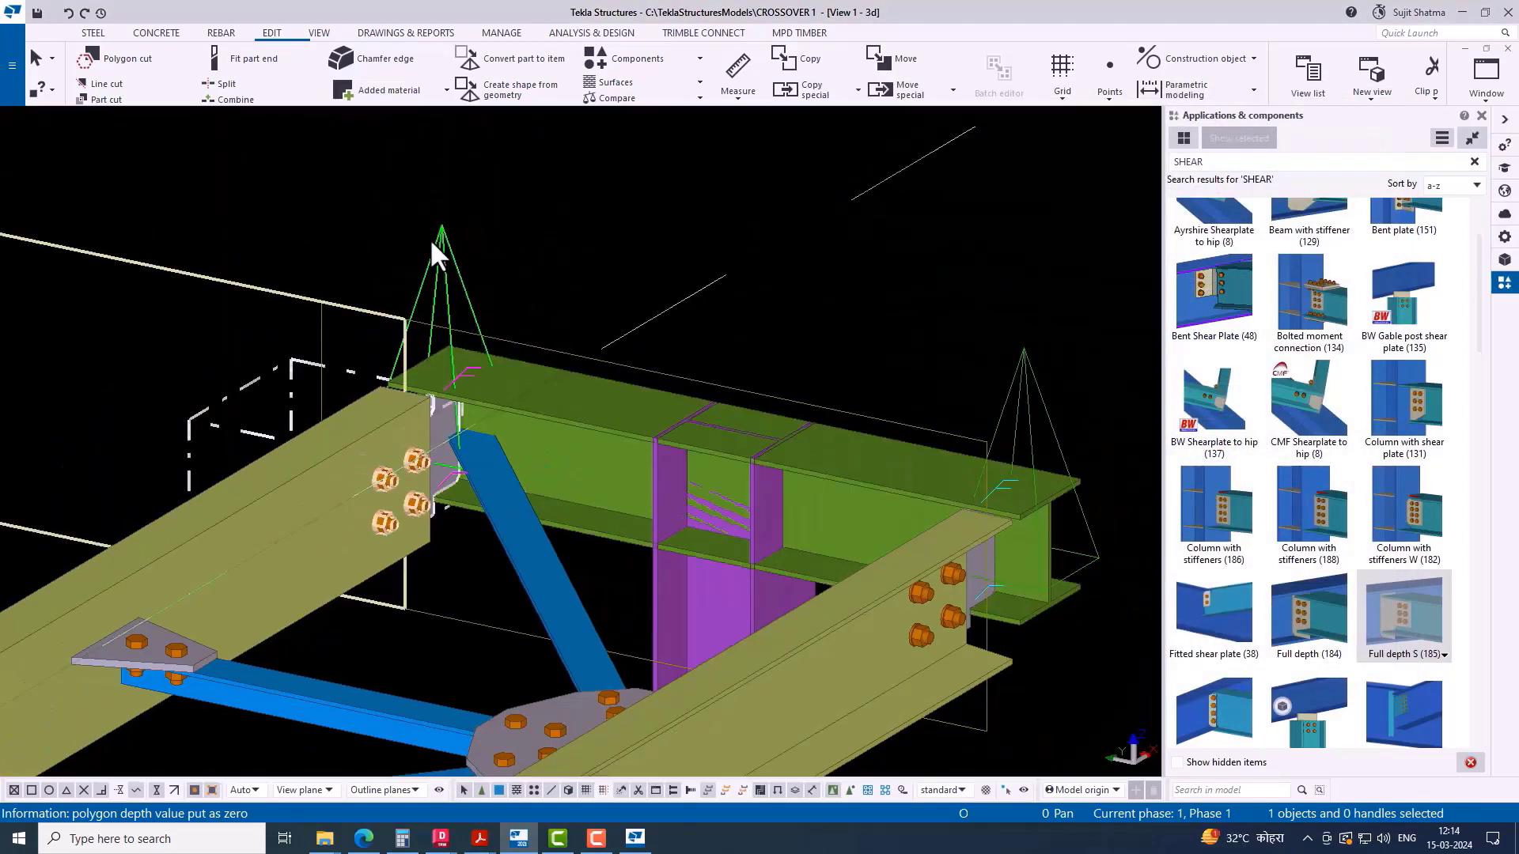
{"action": "key", "text": "Delete"}
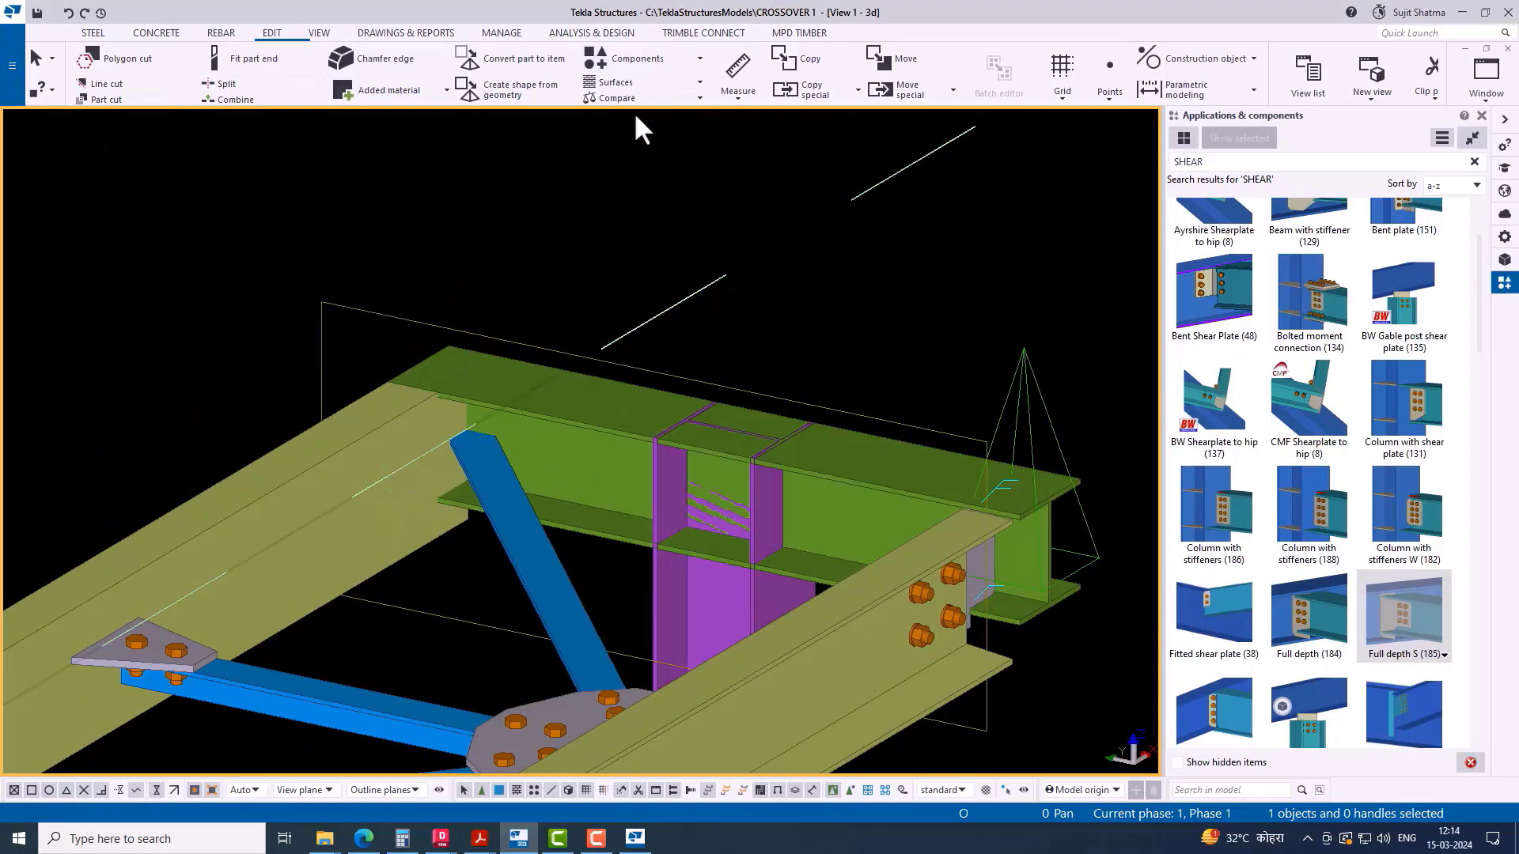
{"action": "left_click", "coordinate": [629, 60]}
{"action": "left_click", "coordinate": [628, 169]}
{"action": "scroll", "coordinate": [488, 500], "scroll_direction": "up", "scroll_amount": 4}
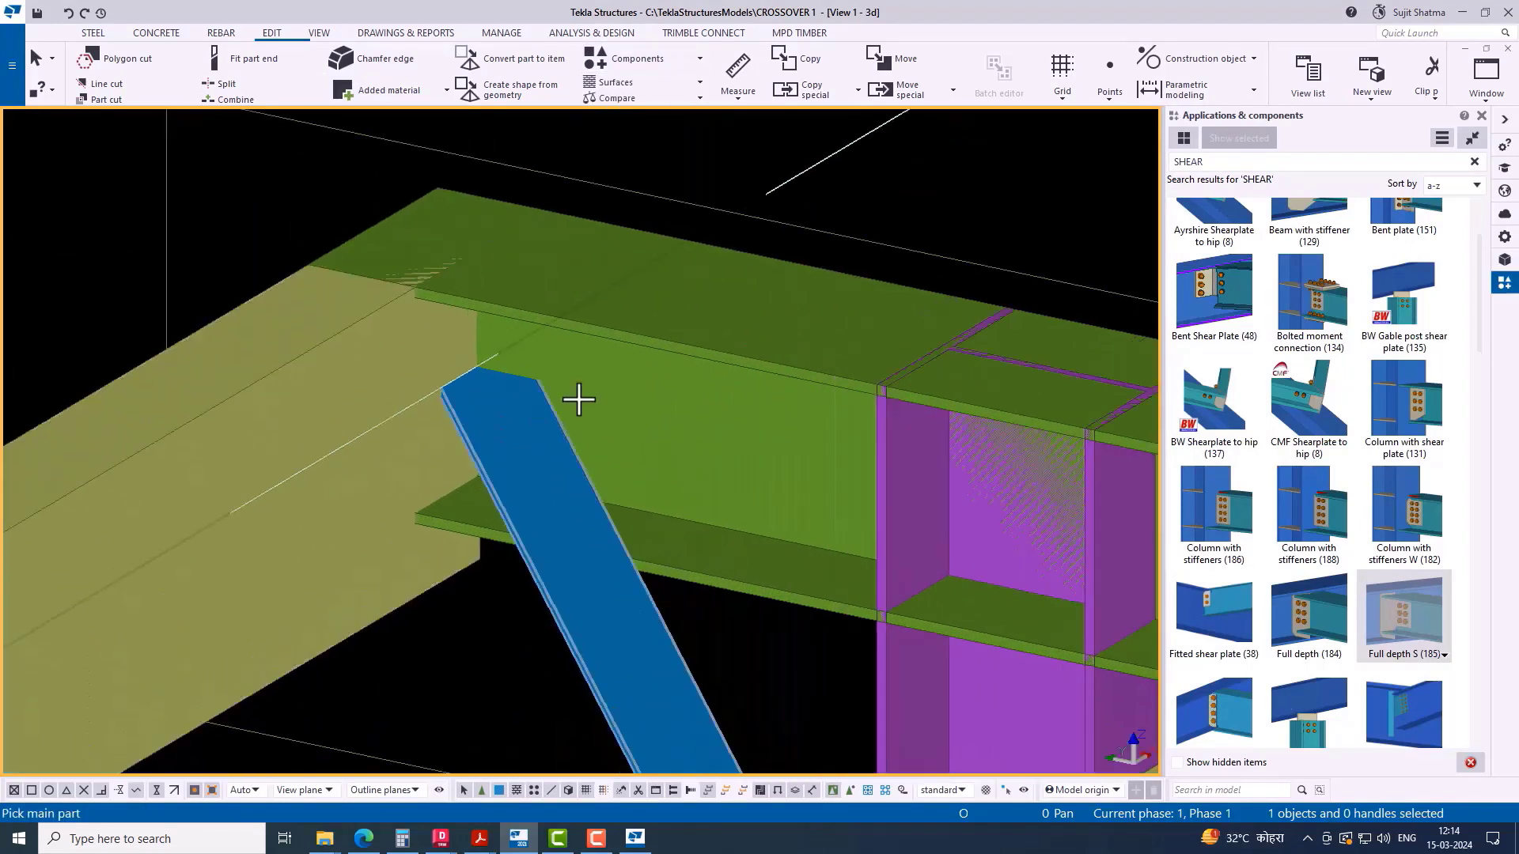
{"action": "right_click", "coordinate": [356, 356]}
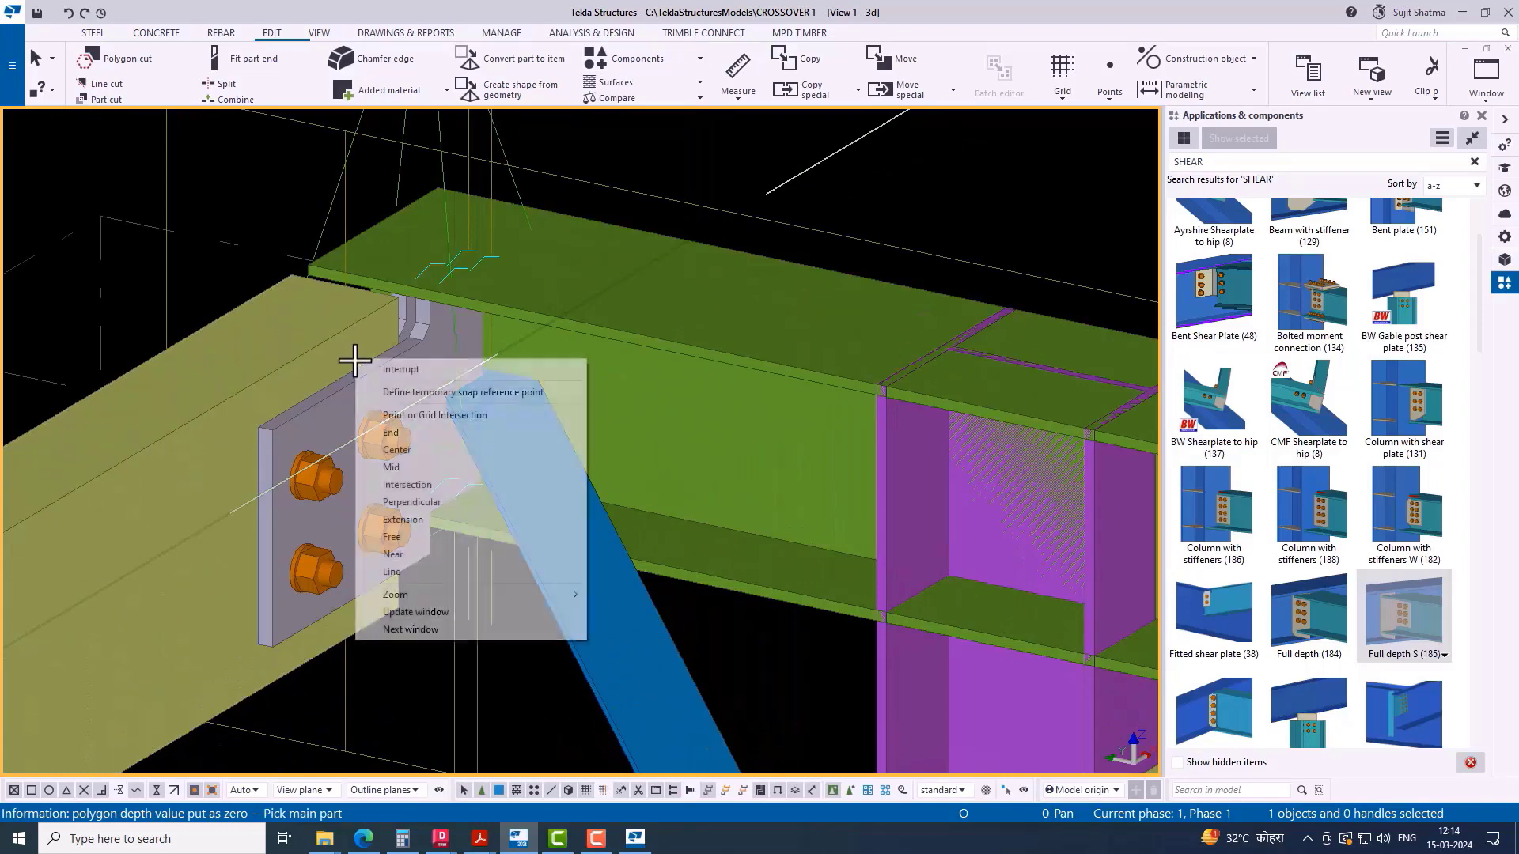
{"action": "left_click", "coordinate": [399, 370]}
Step: Set the recreated connection's tab plate position to the explicit single-plate option on the first side, modify it and close its properties
{"action": "scroll", "coordinate": [625, 386], "scroll_direction": "down", "scroll_amount": 3}
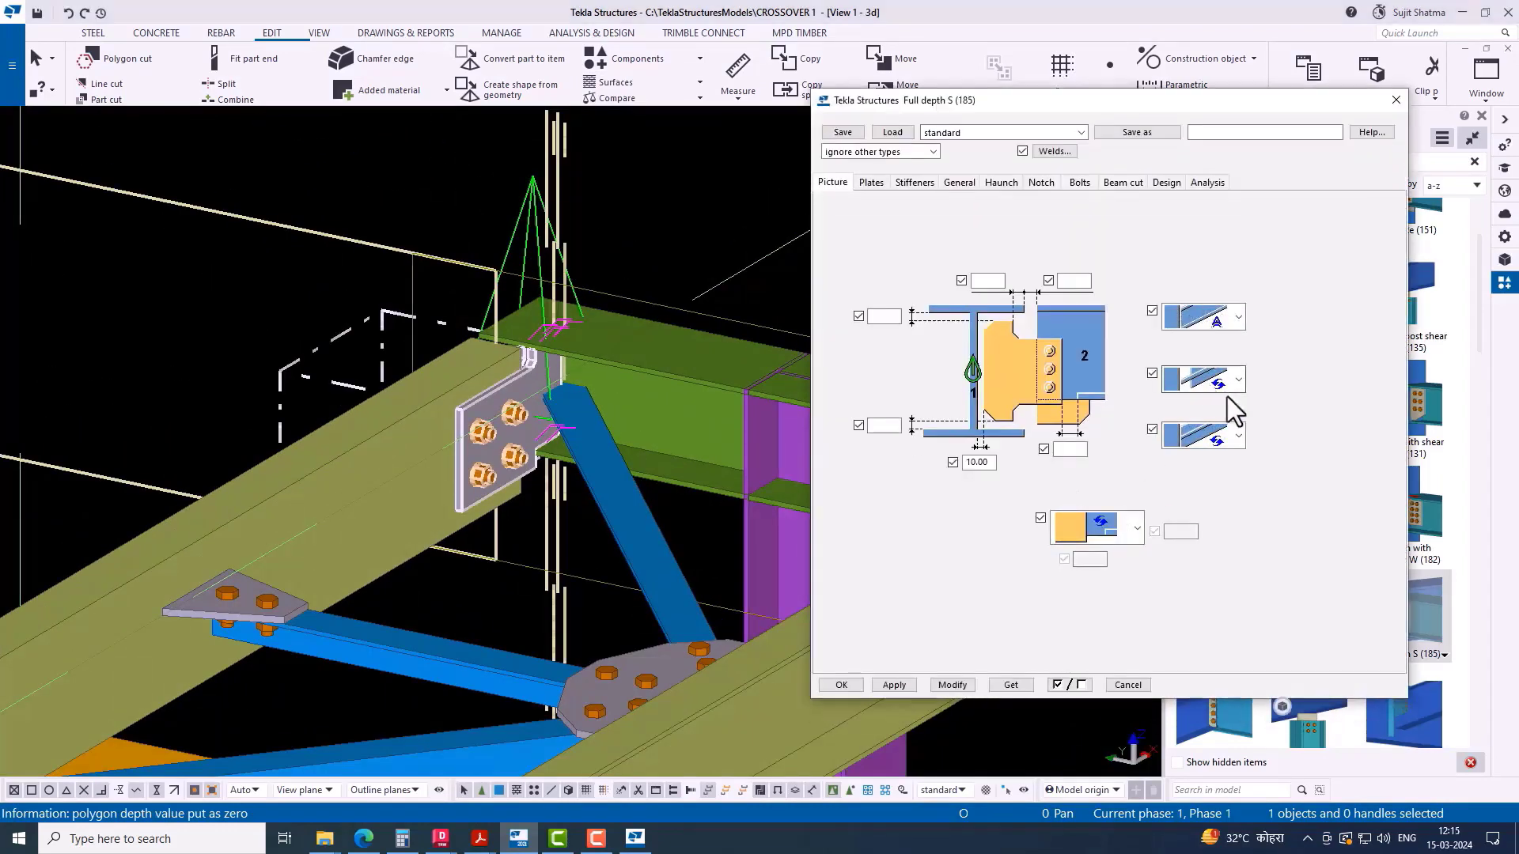
{"action": "left_click", "coordinate": [870, 182]}
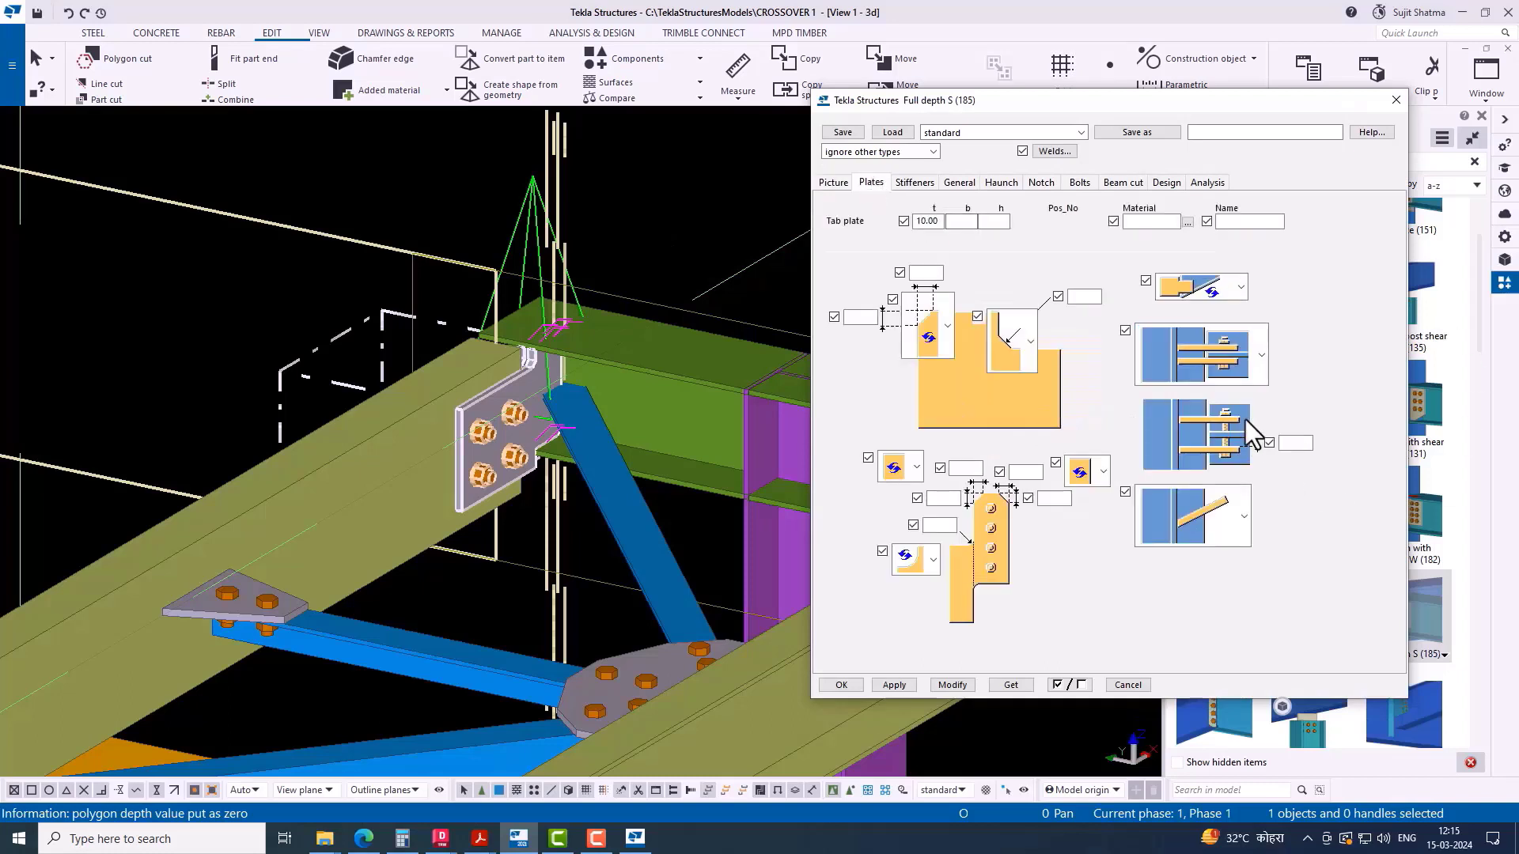
{"action": "left_click", "coordinate": [1247, 372]}
{"action": "left_click", "coordinate": [1225, 552]}
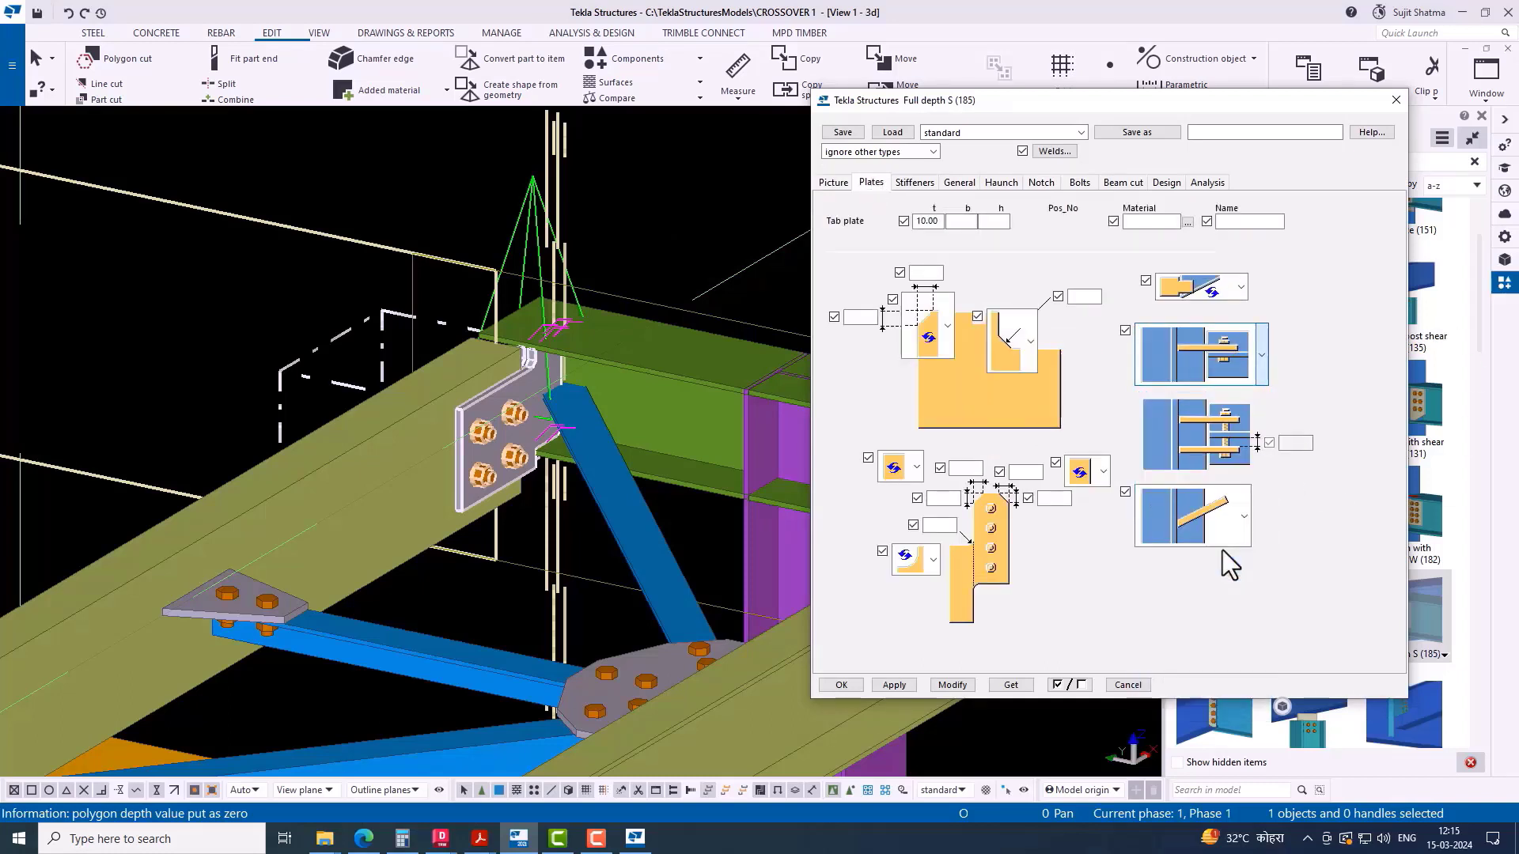
{"action": "left_click", "coordinate": [952, 685]}
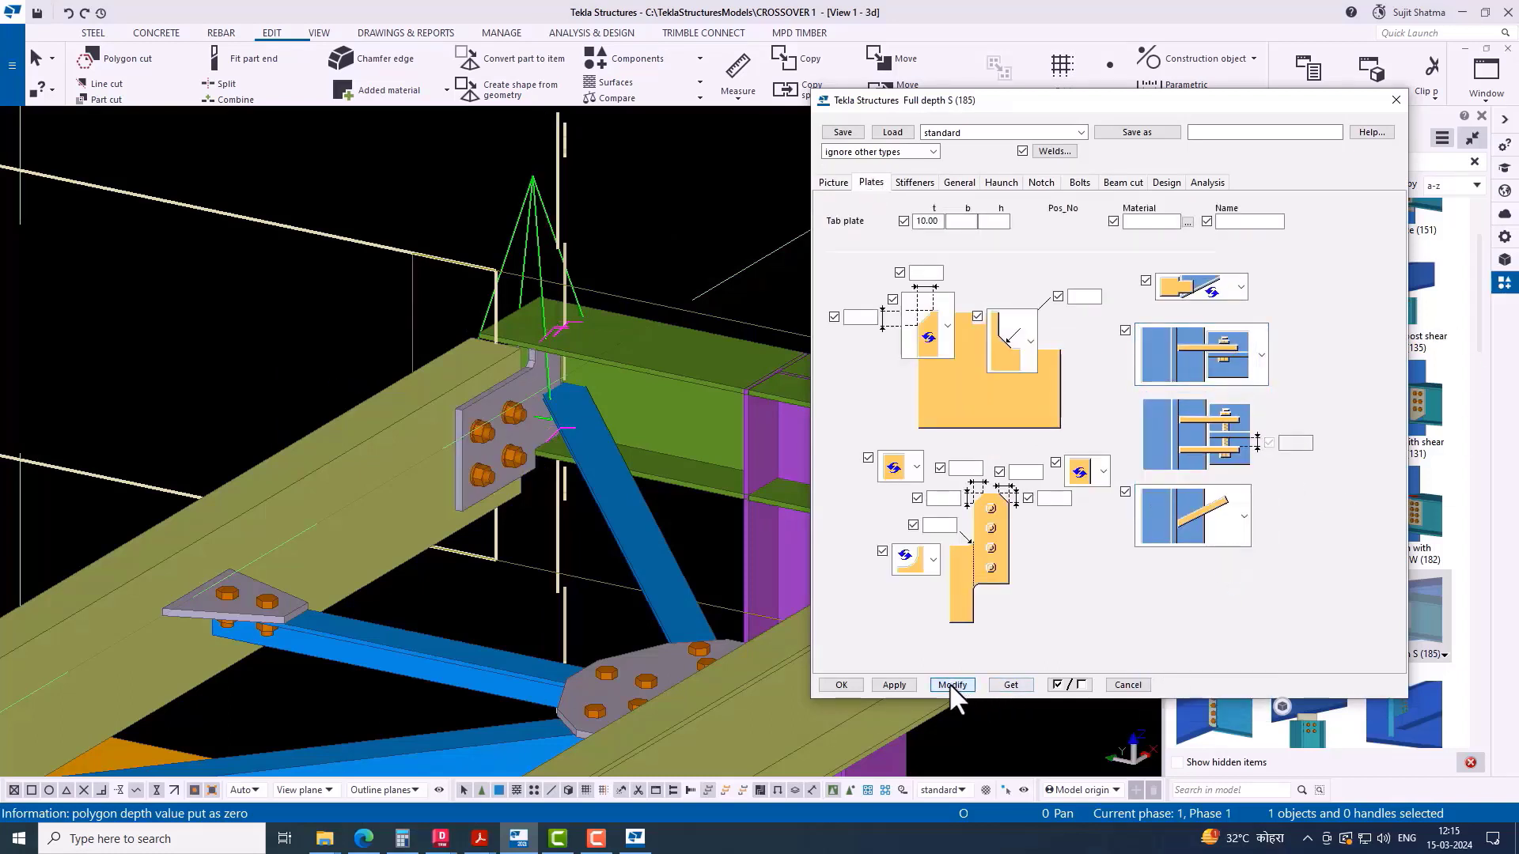
{"action": "left_click", "coordinate": [841, 685]}
Step: Examine the whole girder and the shear plate connections between the long beams and the grid B end beam
{"action": "scroll", "coordinate": [646, 379], "scroll_direction": "down", "scroll_amount": 8}
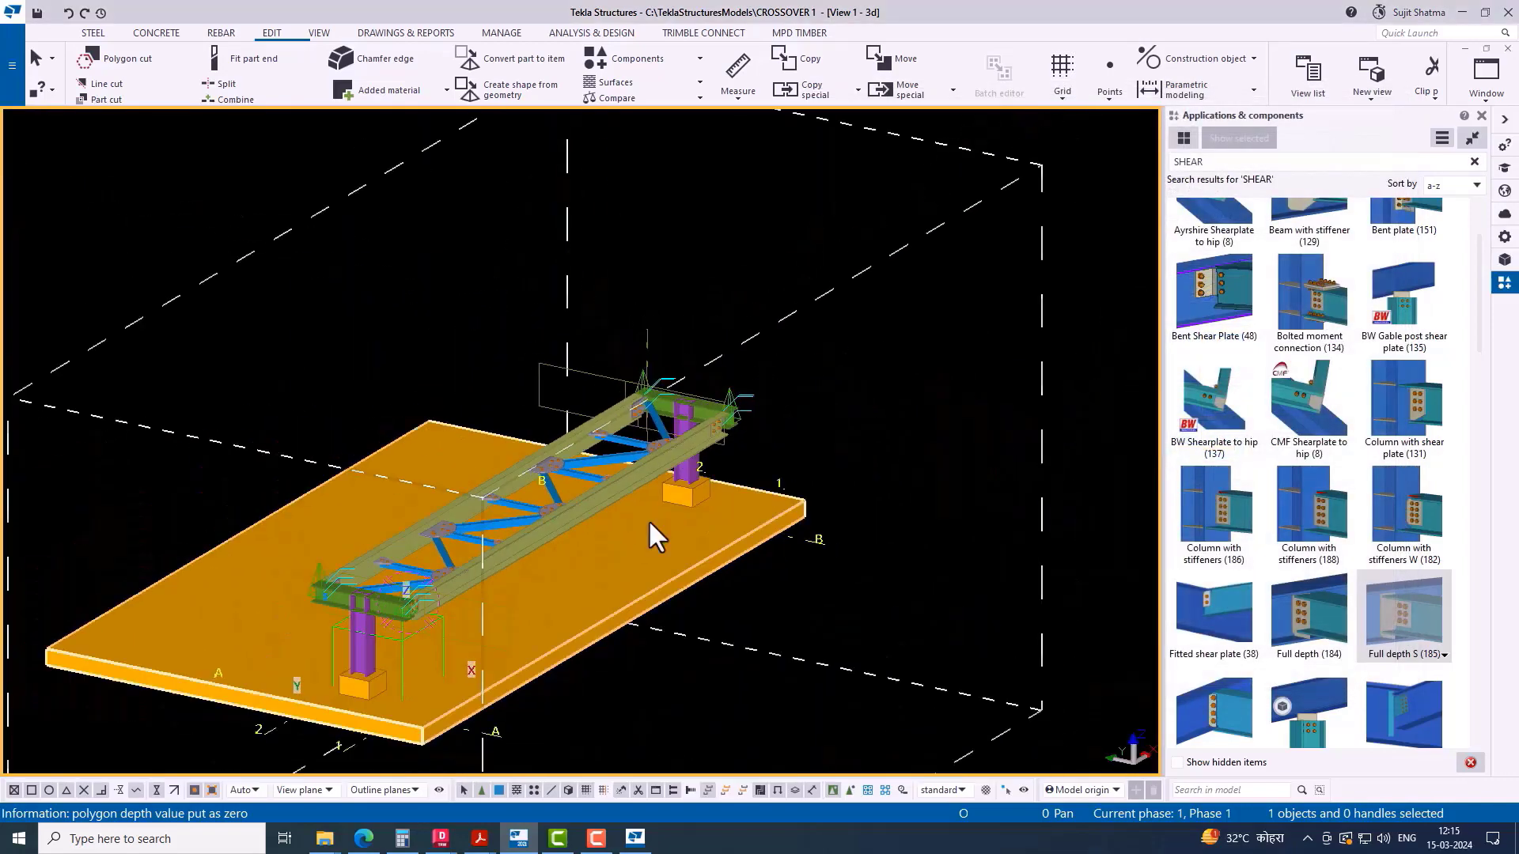
{"action": "middle_click_drag", "start_coordinate": [648, 519], "coordinate": [708, 338], "text": "ctrl"}
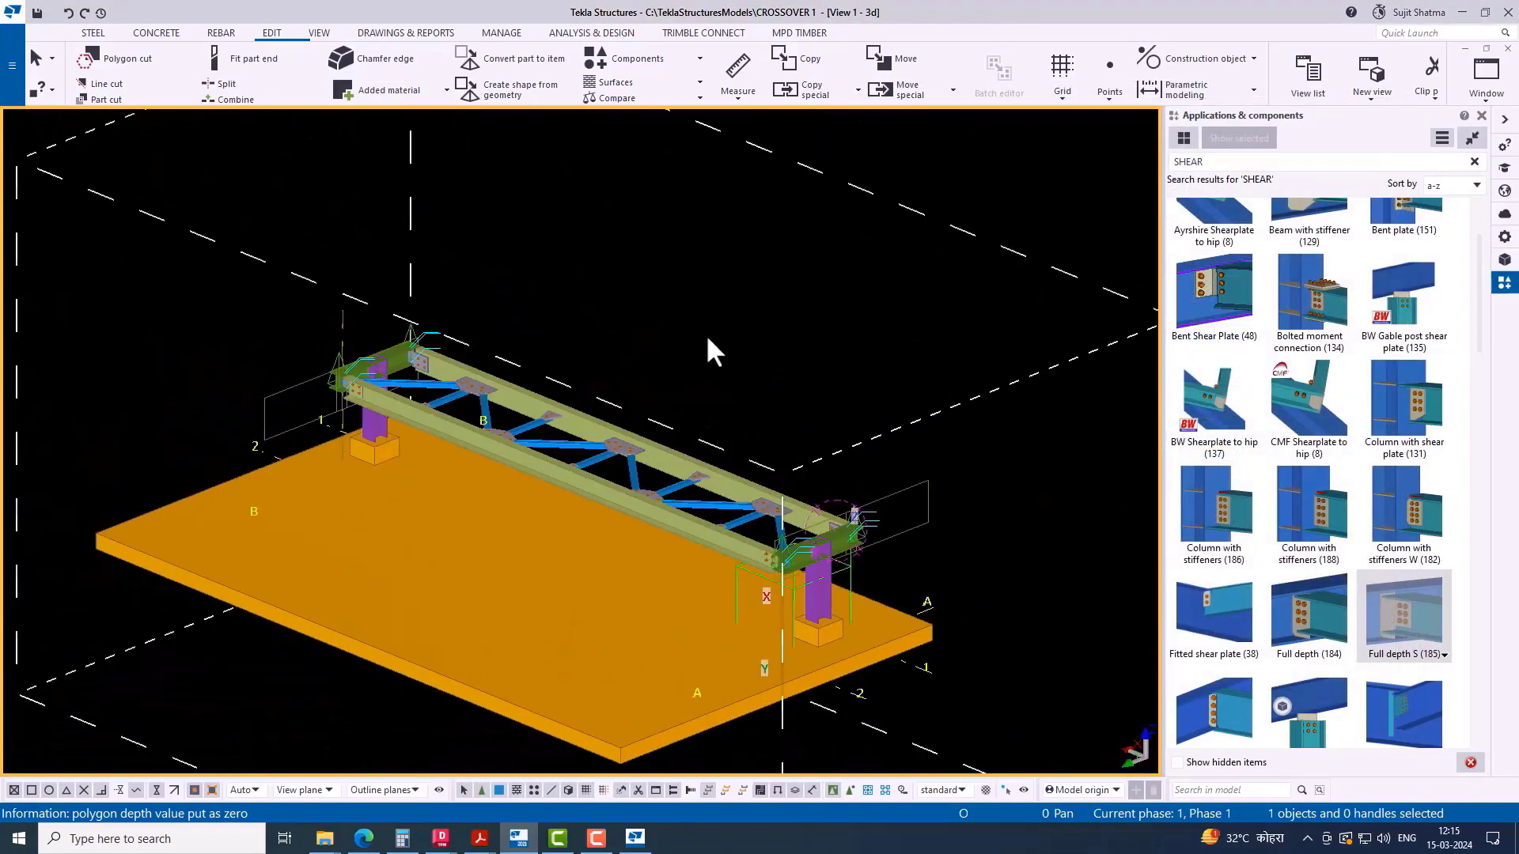
{"action": "right_click", "coordinate": [706, 338]}
{"action": "left_click", "coordinate": [742, 413]}
{"action": "scroll", "coordinate": [362, 382], "scroll_direction": "up", "scroll_amount": 5}
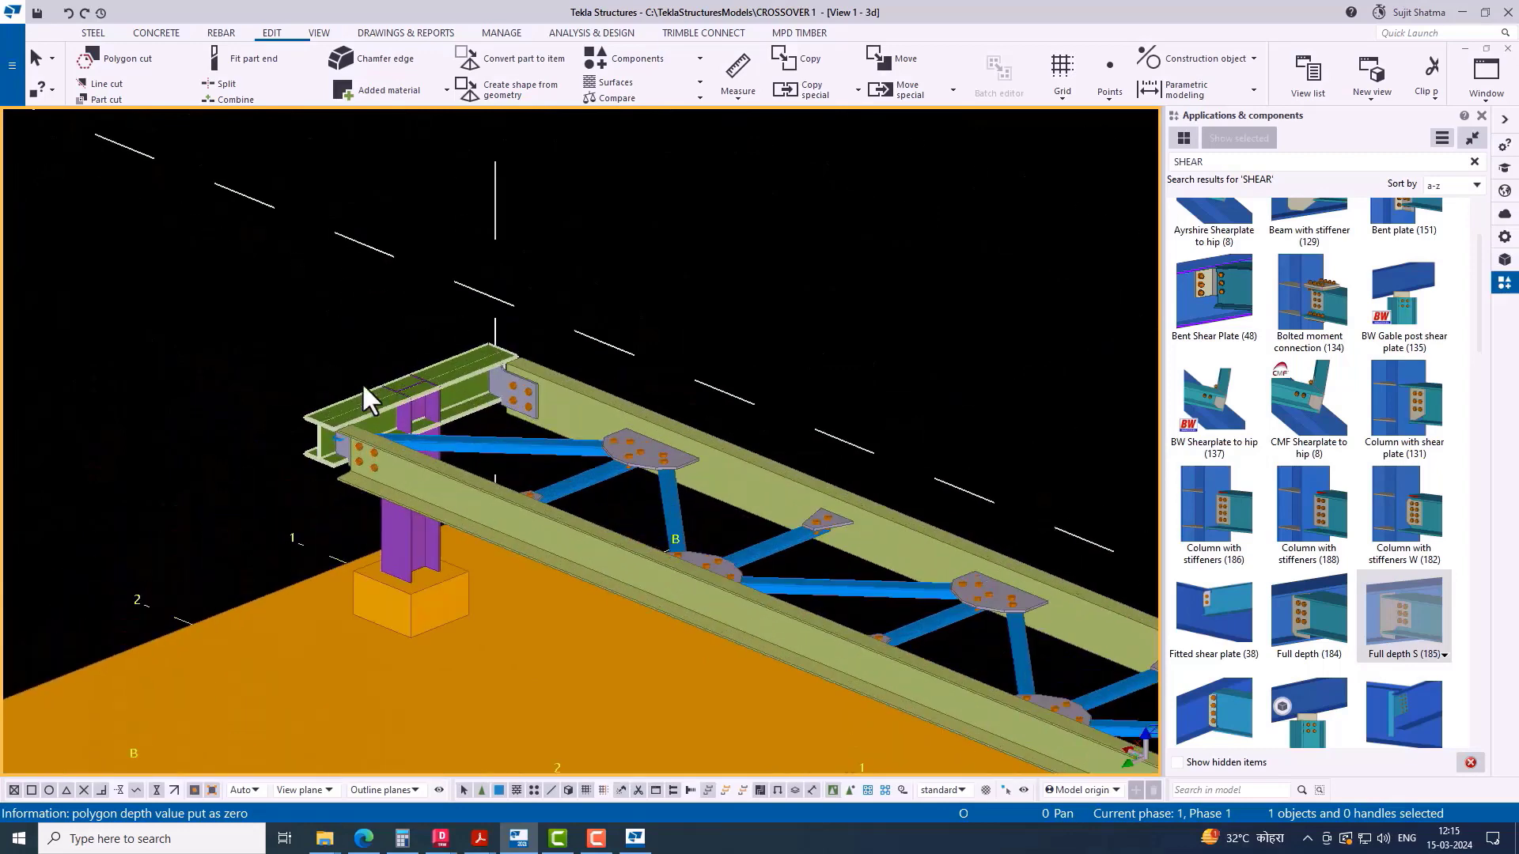
{"action": "middle_click_drag", "start_coordinate": [362, 382], "coordinate": [414, 460], "text": "ctrl"}
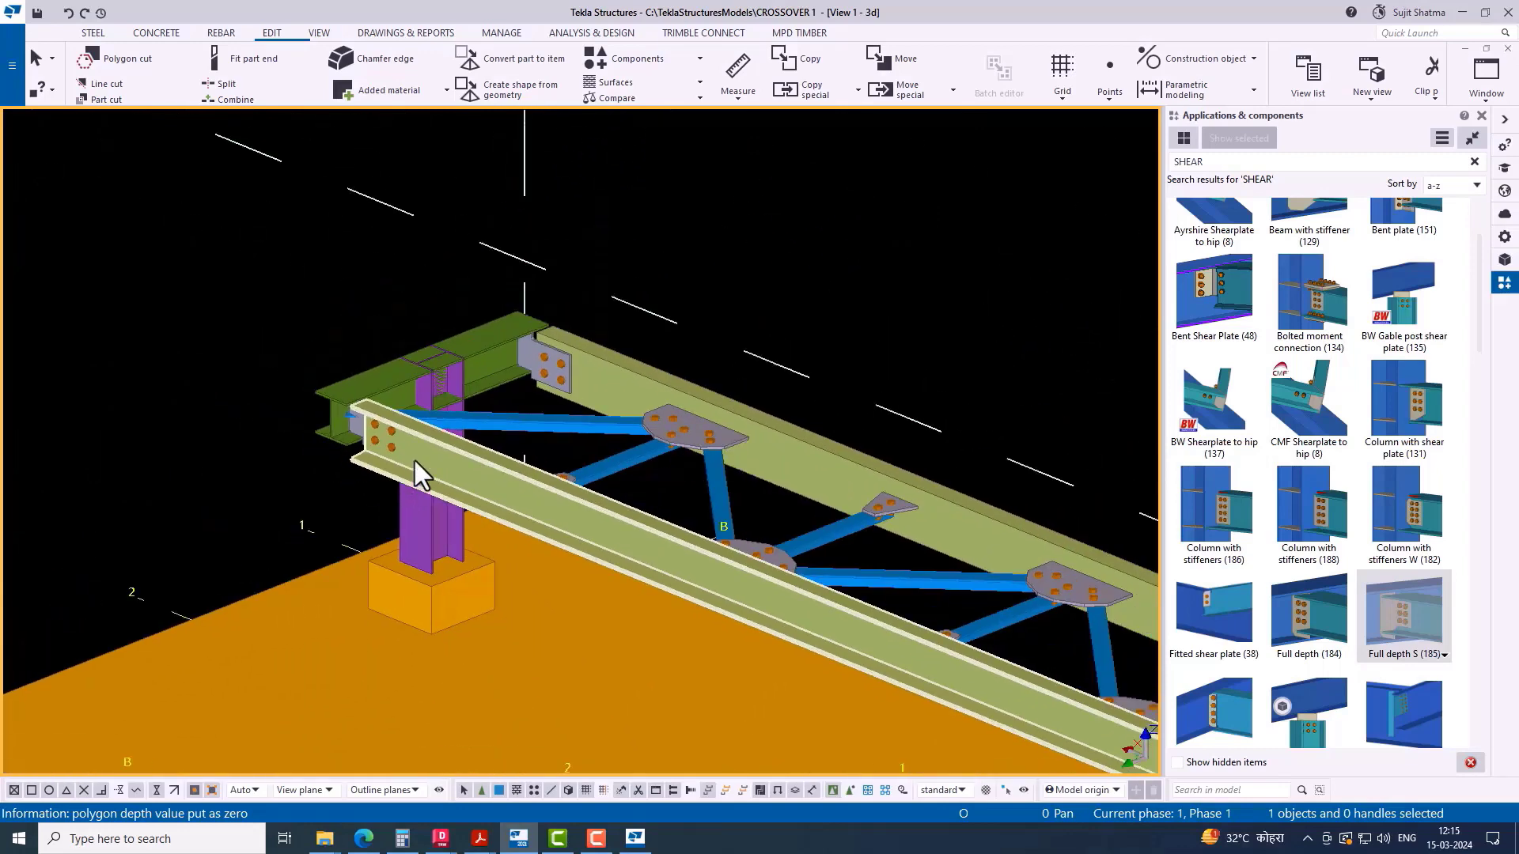
{"action": "scroll", "coordinate": [415, 461], "scroll_direction": "down", "scroll_amount": 2}
{"action": "middle_click_drag", "start_coordinate": [634, 529], "coordinate": [657, 485], "text": "ctrl"}
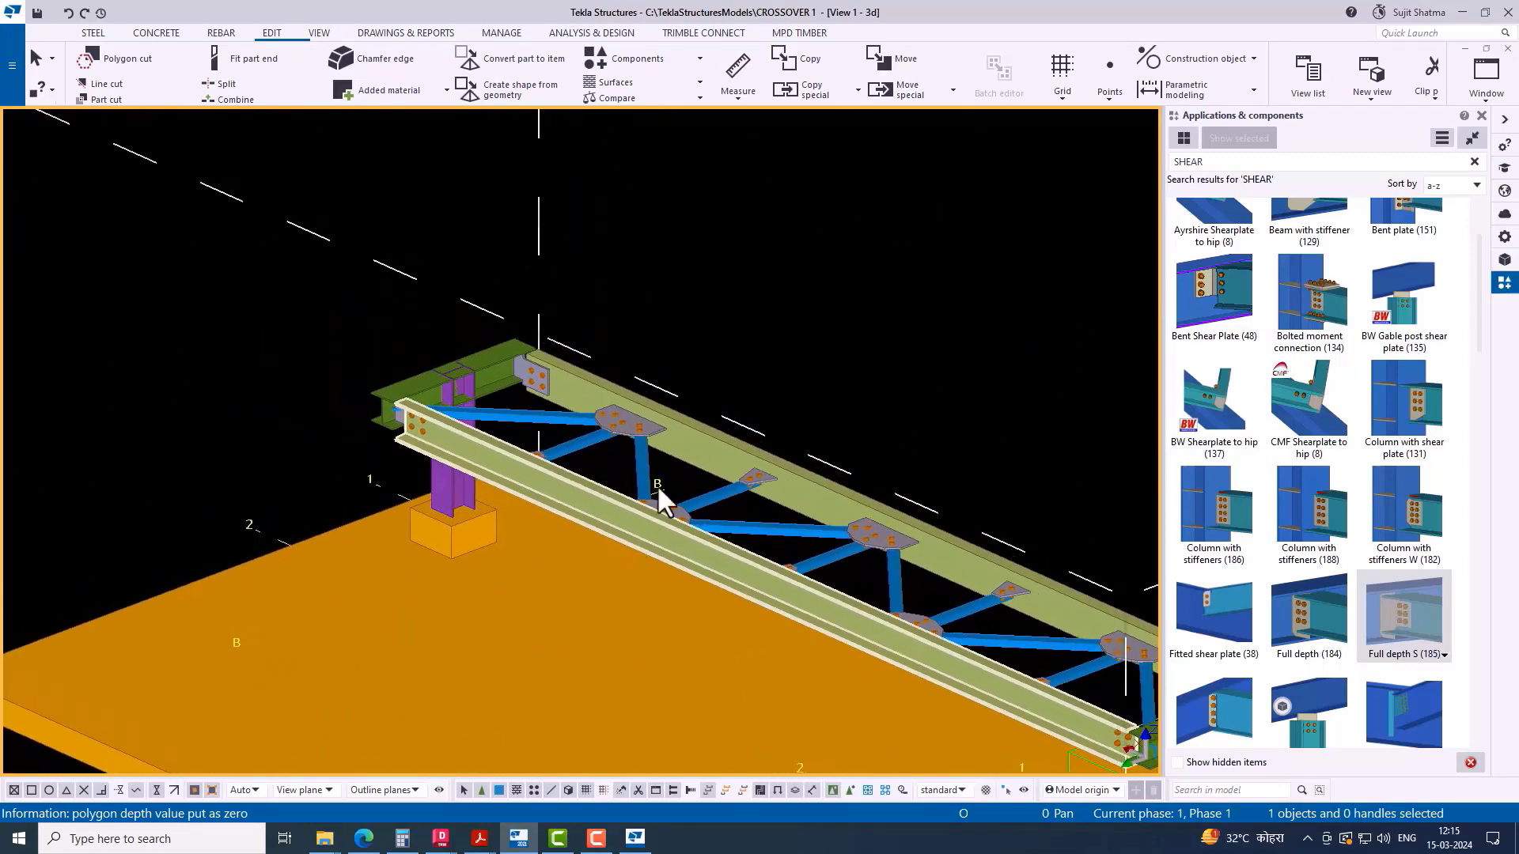
Step: Search the component catalog for END and look through the end plate components
{"action": "left_click", "coordinate": [1228, 157]}
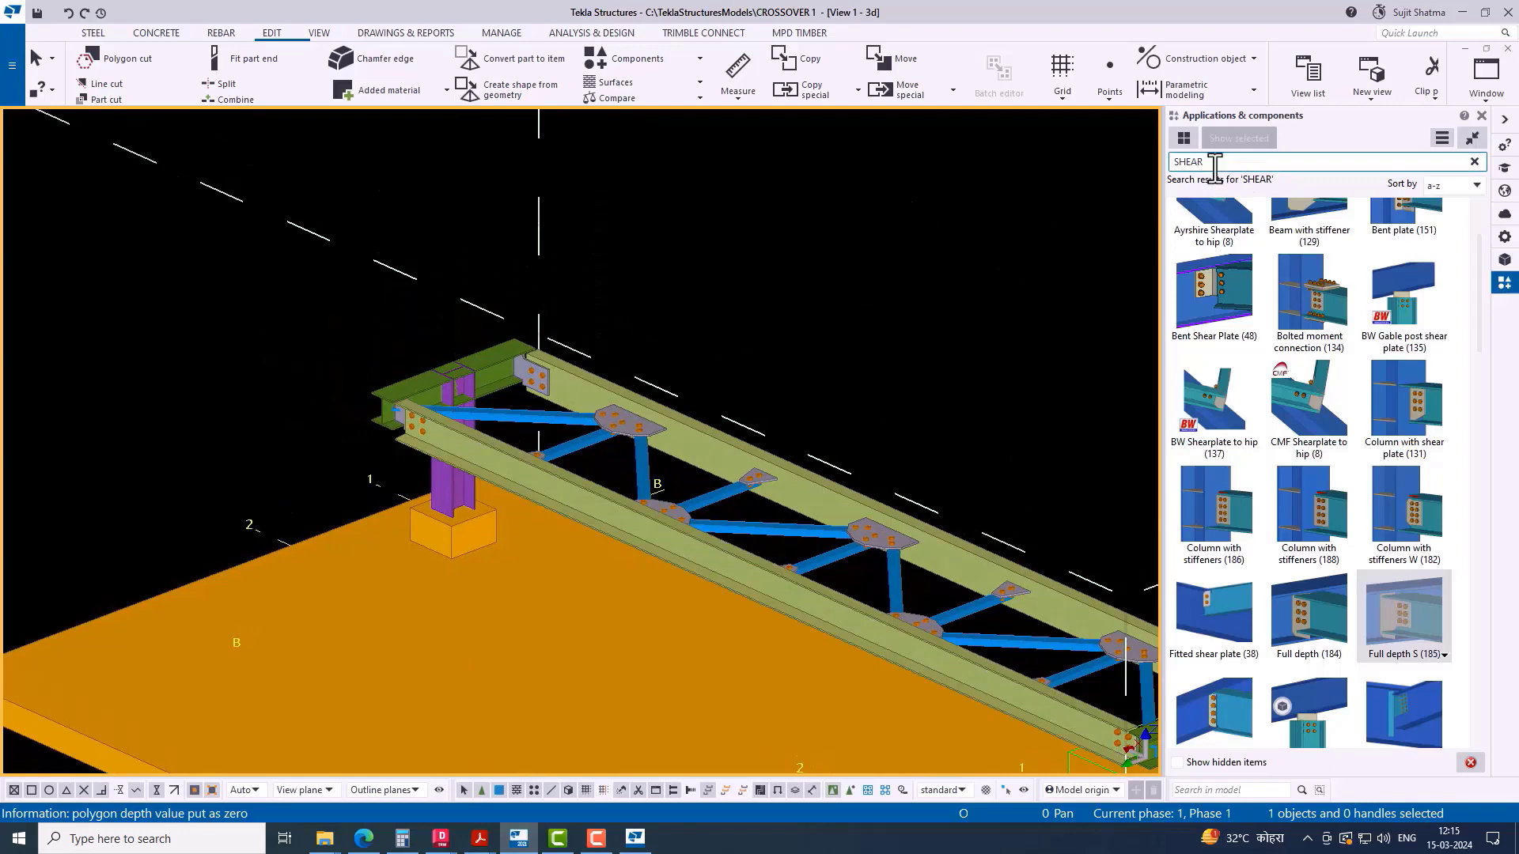
{"action": "double_click", "coordinate": [1214, 163]}
{"action": "type", "text": "EBND"}
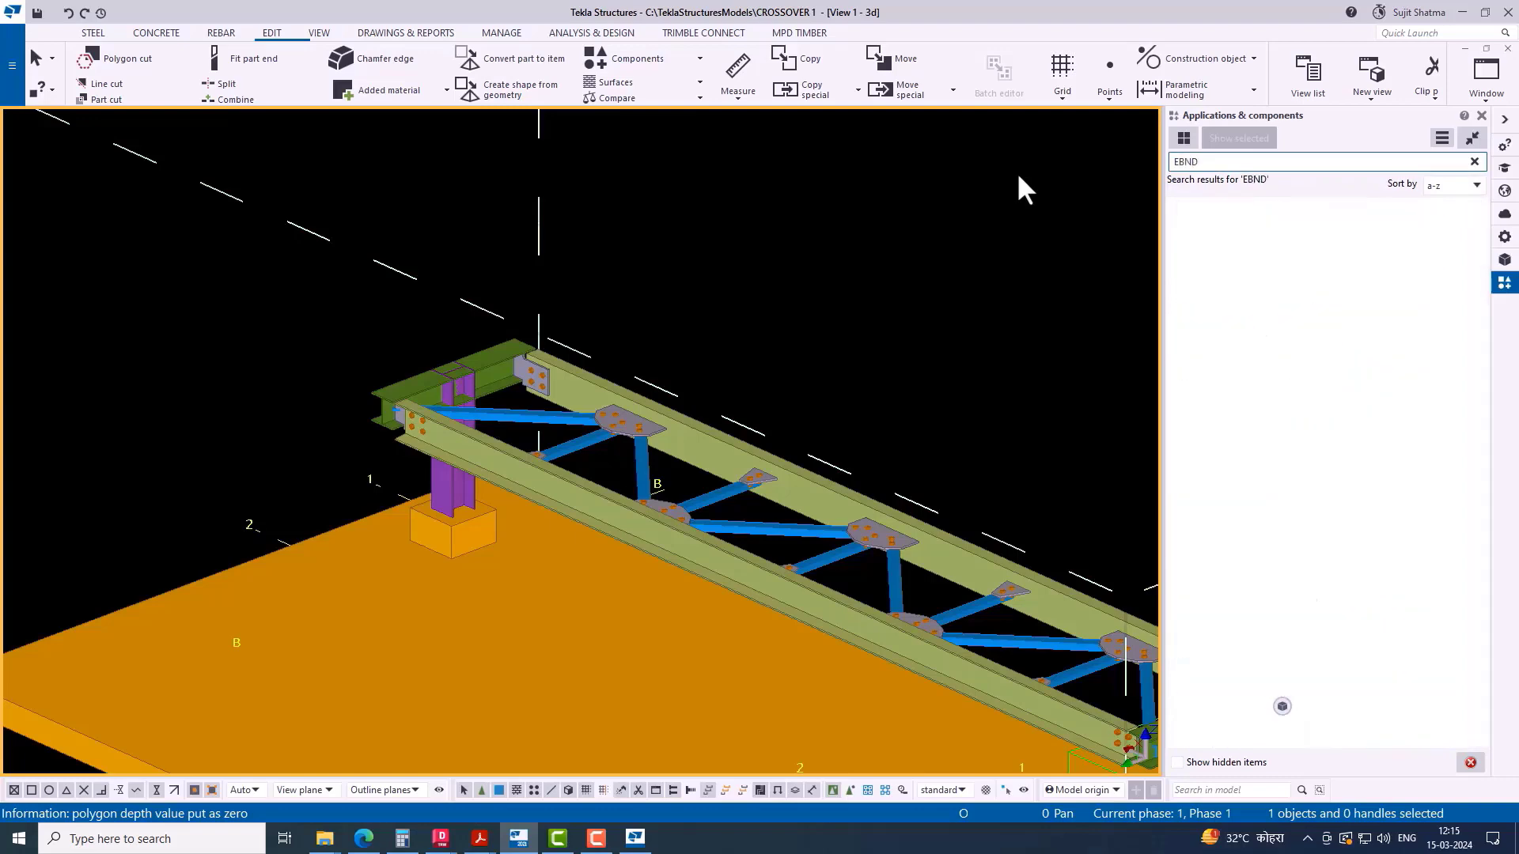
{"action": "key", "text": "BackSpace"}
{"action": "key", "text": "BackSpace"}
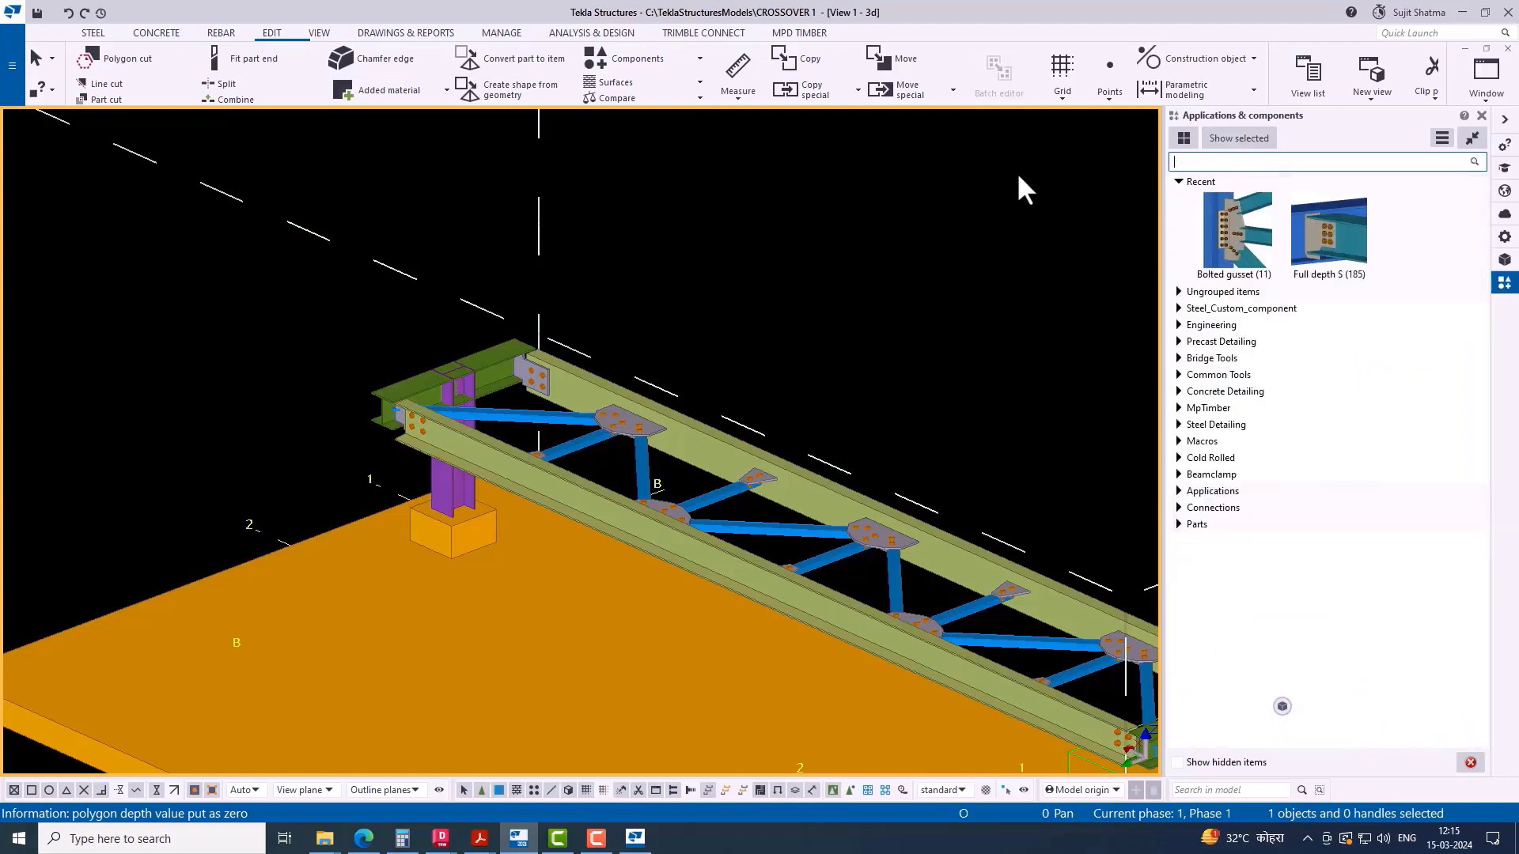
{"action": "type", "text": "ND"}
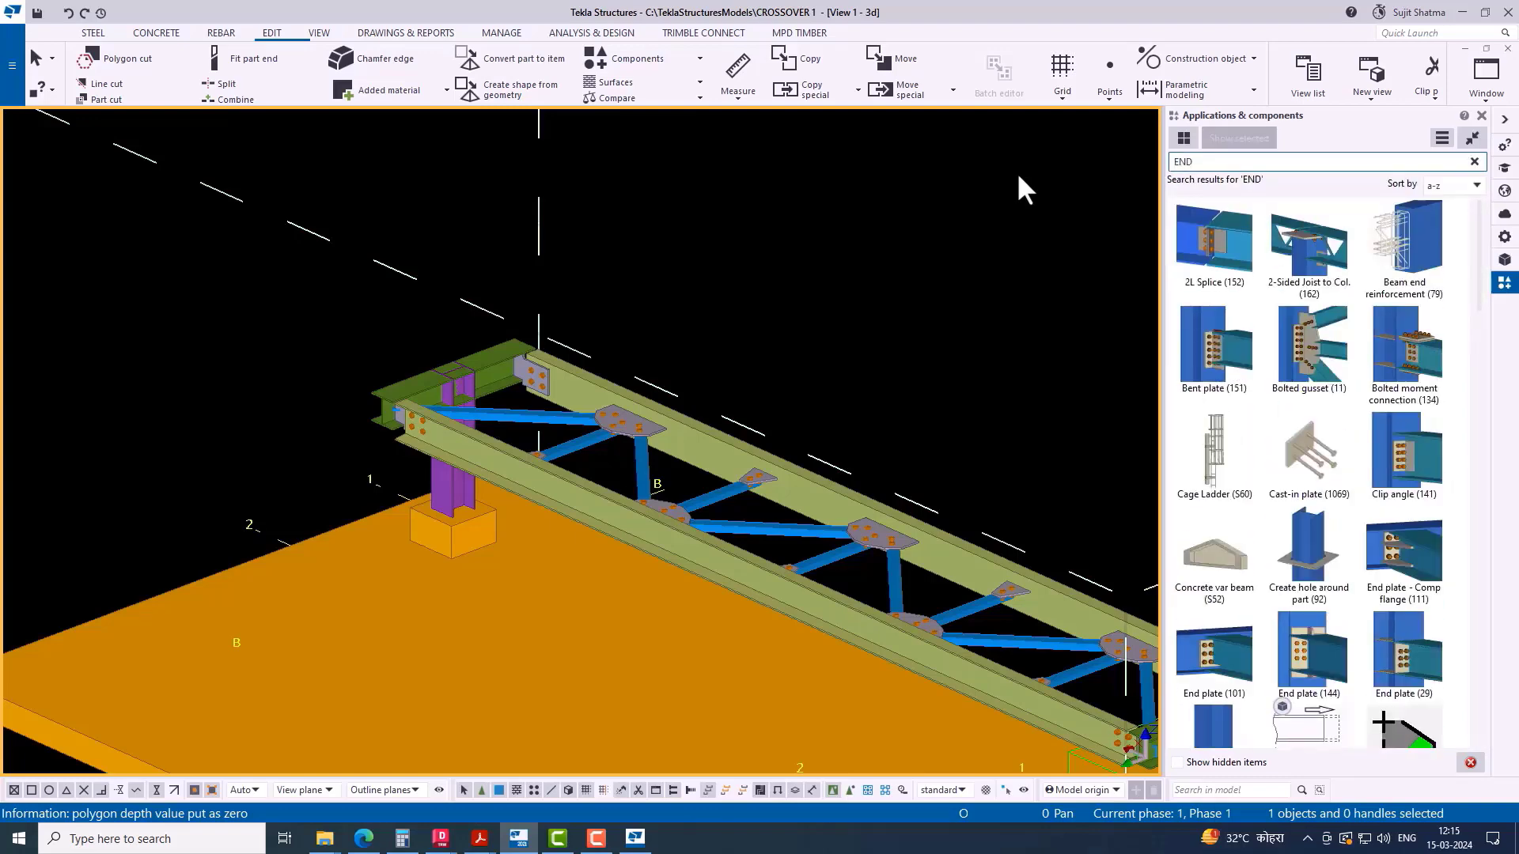
{"action": "scroll", "coordinate": [1375, 546], "scroll_direction": "down", "scroll_amount": 2}
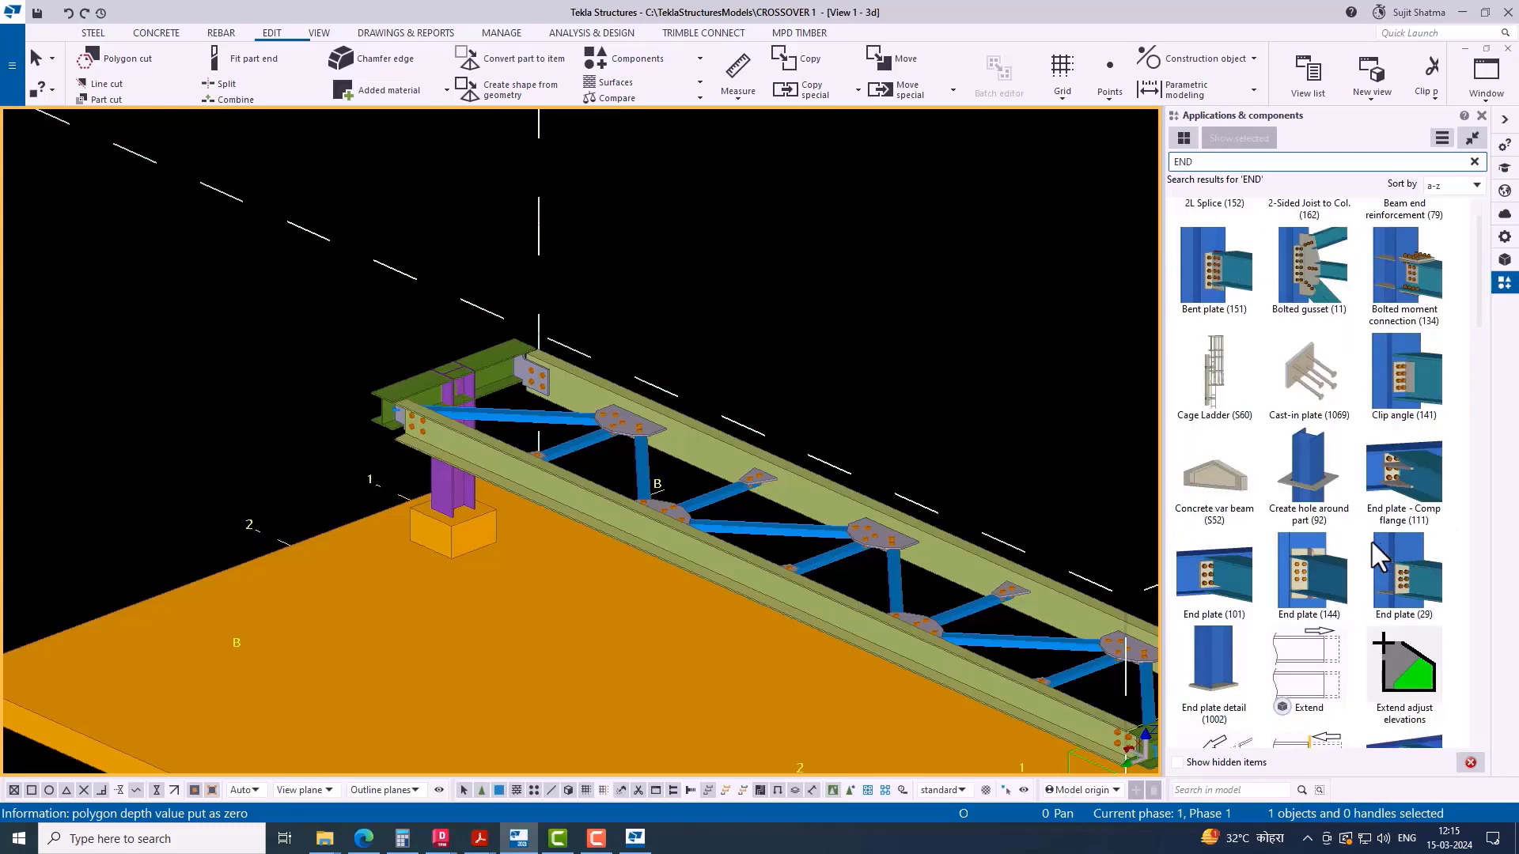
Step: Create an End plate detail (1002) on the grid B column, positioned at the underside of the long beam's end in the GRID 1 view
{"action": "left_click", "coordinate": [1211, 569]}
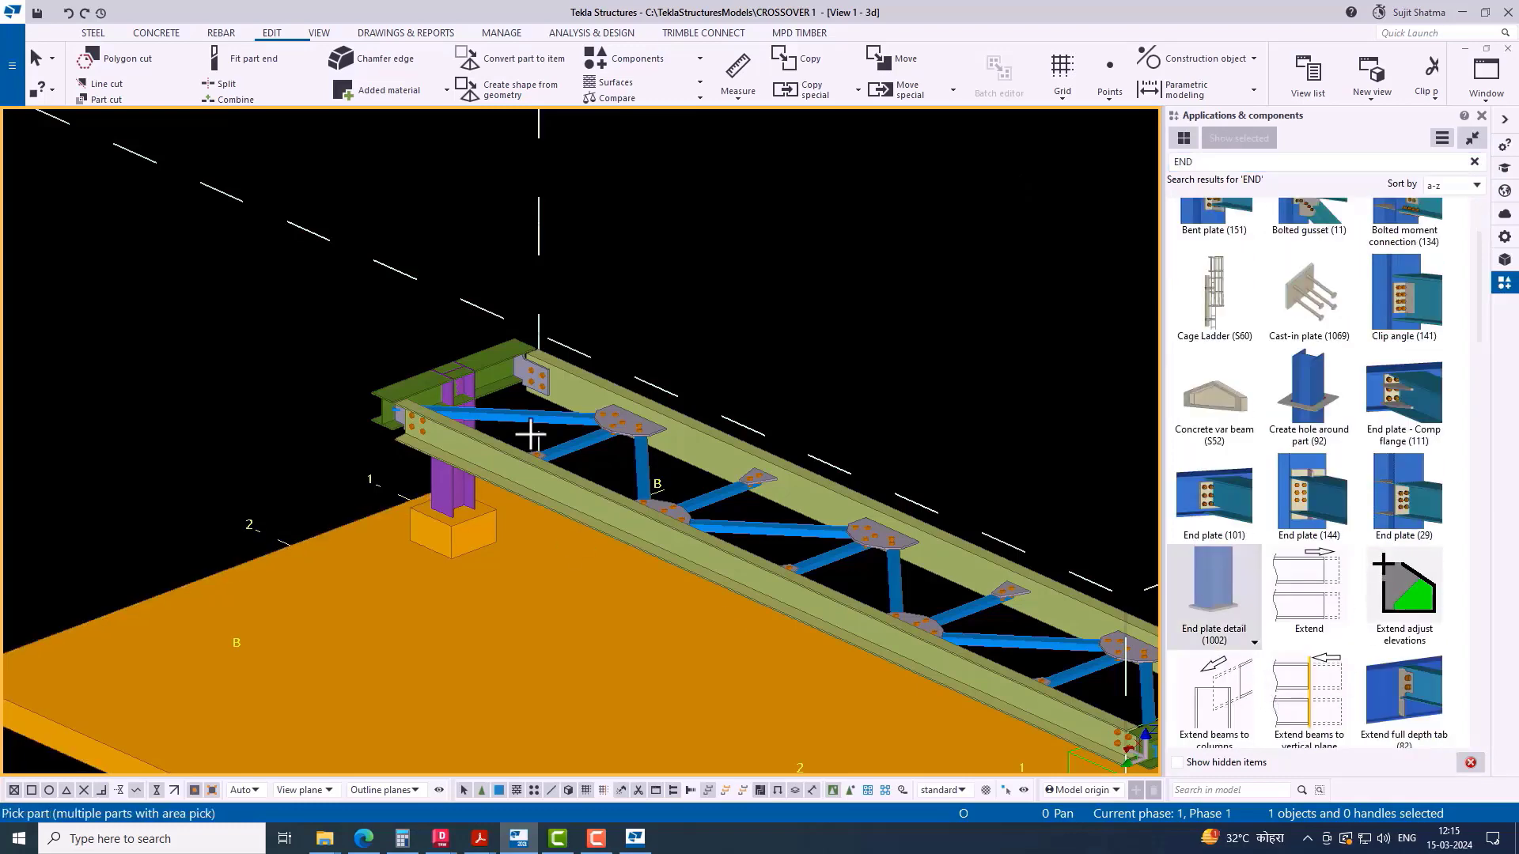
{"action": "scroll", "coordinate": [533, 430], "scroll_direction": "up", "scroll_amount": 6}
{"action": "left_click", "coordinate": [449, 338]}
{"action": "middle_click_drag", "start_coordinate": [586, 484], "coordinate": [721, 516]}
{"action": "key", "text": "ctrl+Tab"}
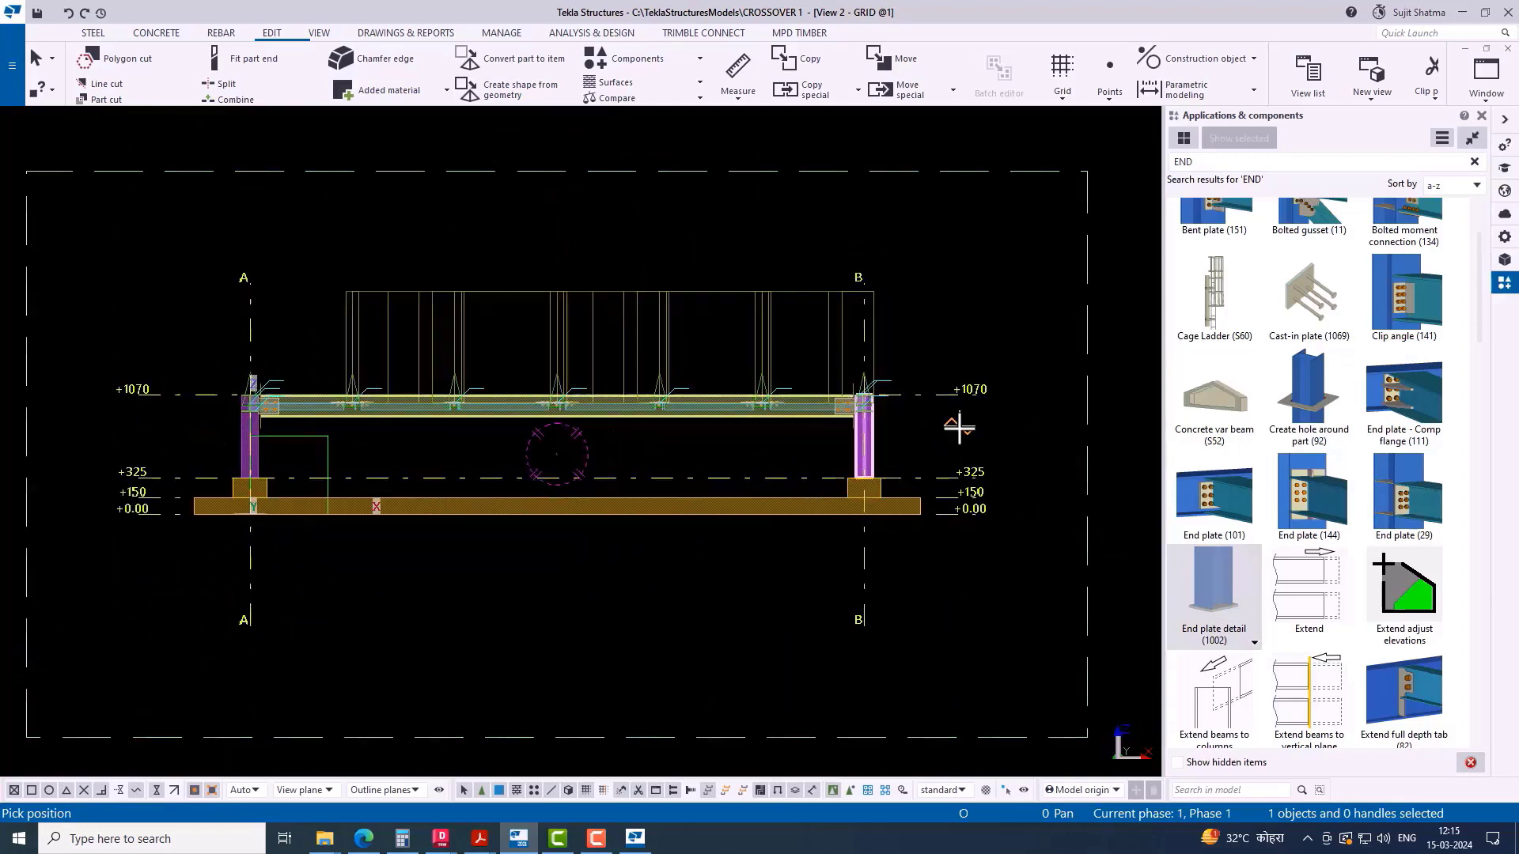
{"action": "scroll", "coordinate": [874, 431], "scroll_direction": "up", "scroll_amount": 8}
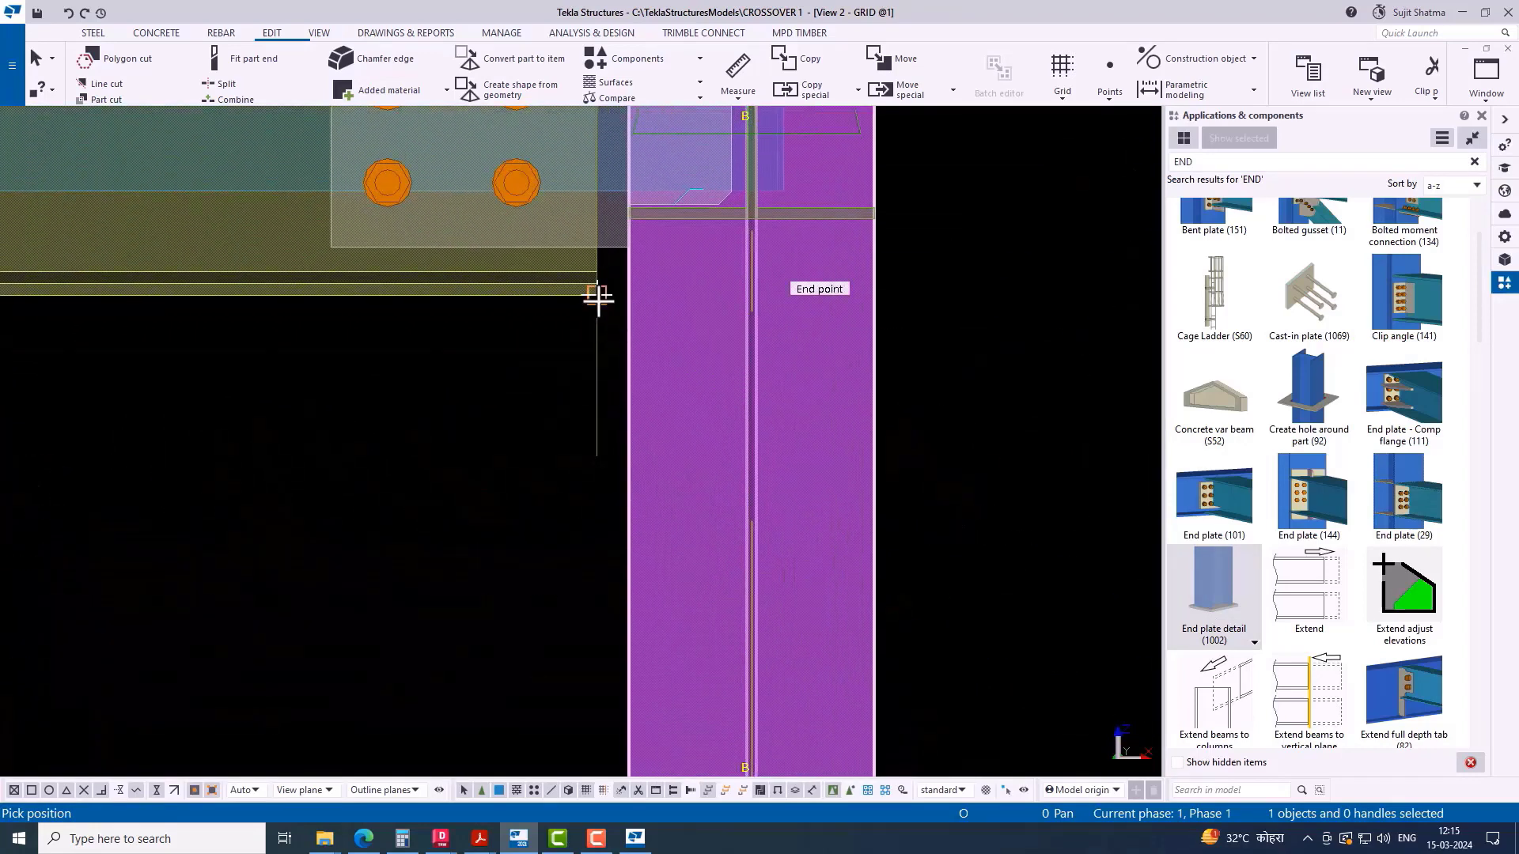
{"action": "left_click", "coordinate": [599, 301]}
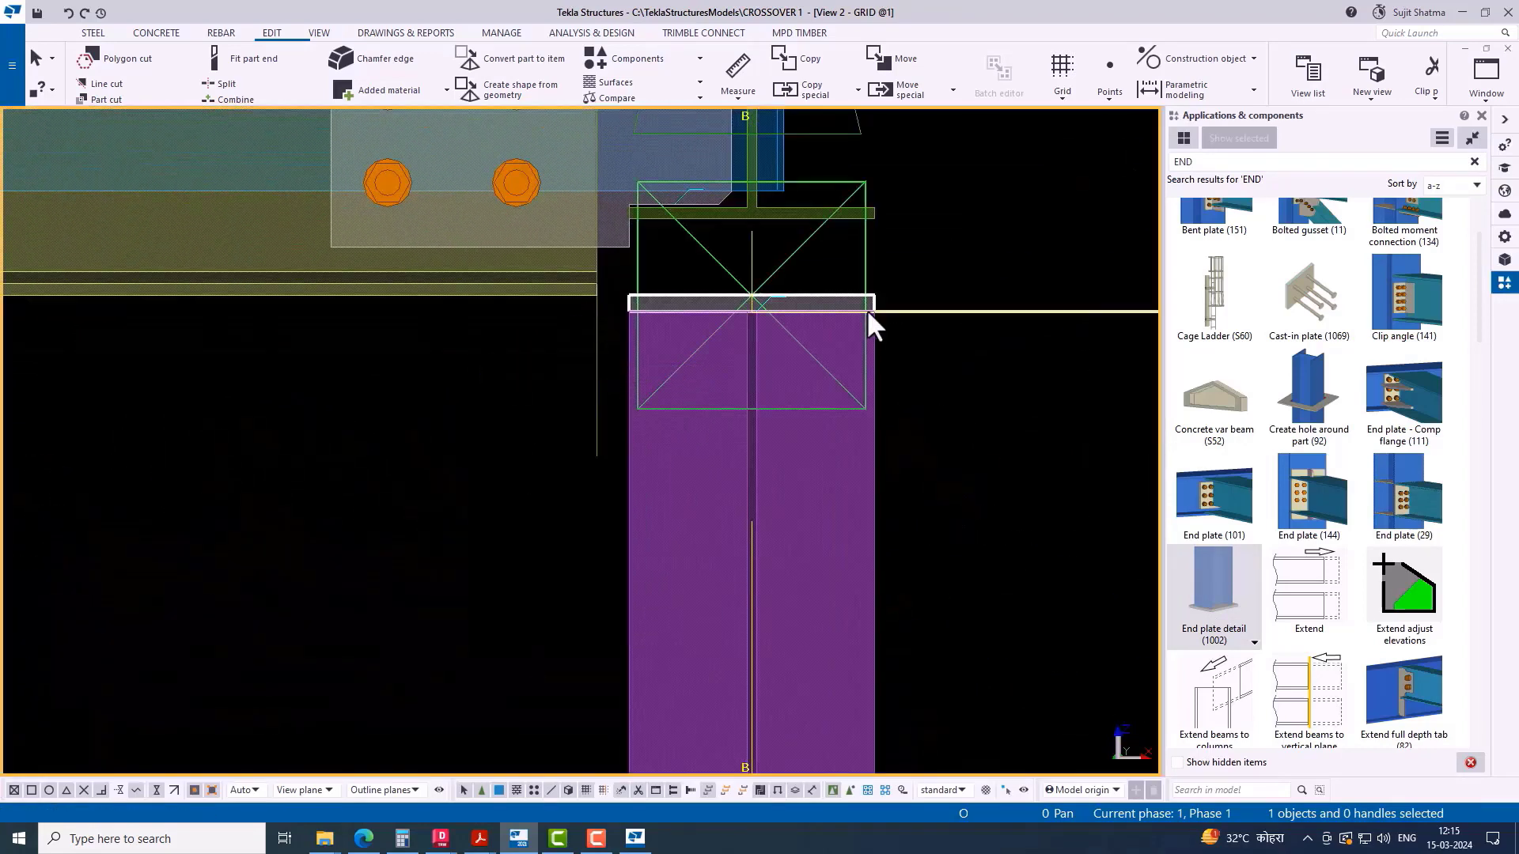
Step: Move the end plate detail up from the column's top edge to the underside of the end beam's bottom flange in the GRID 1 view
{"action": "key", "text": "ctrl+Tab"}
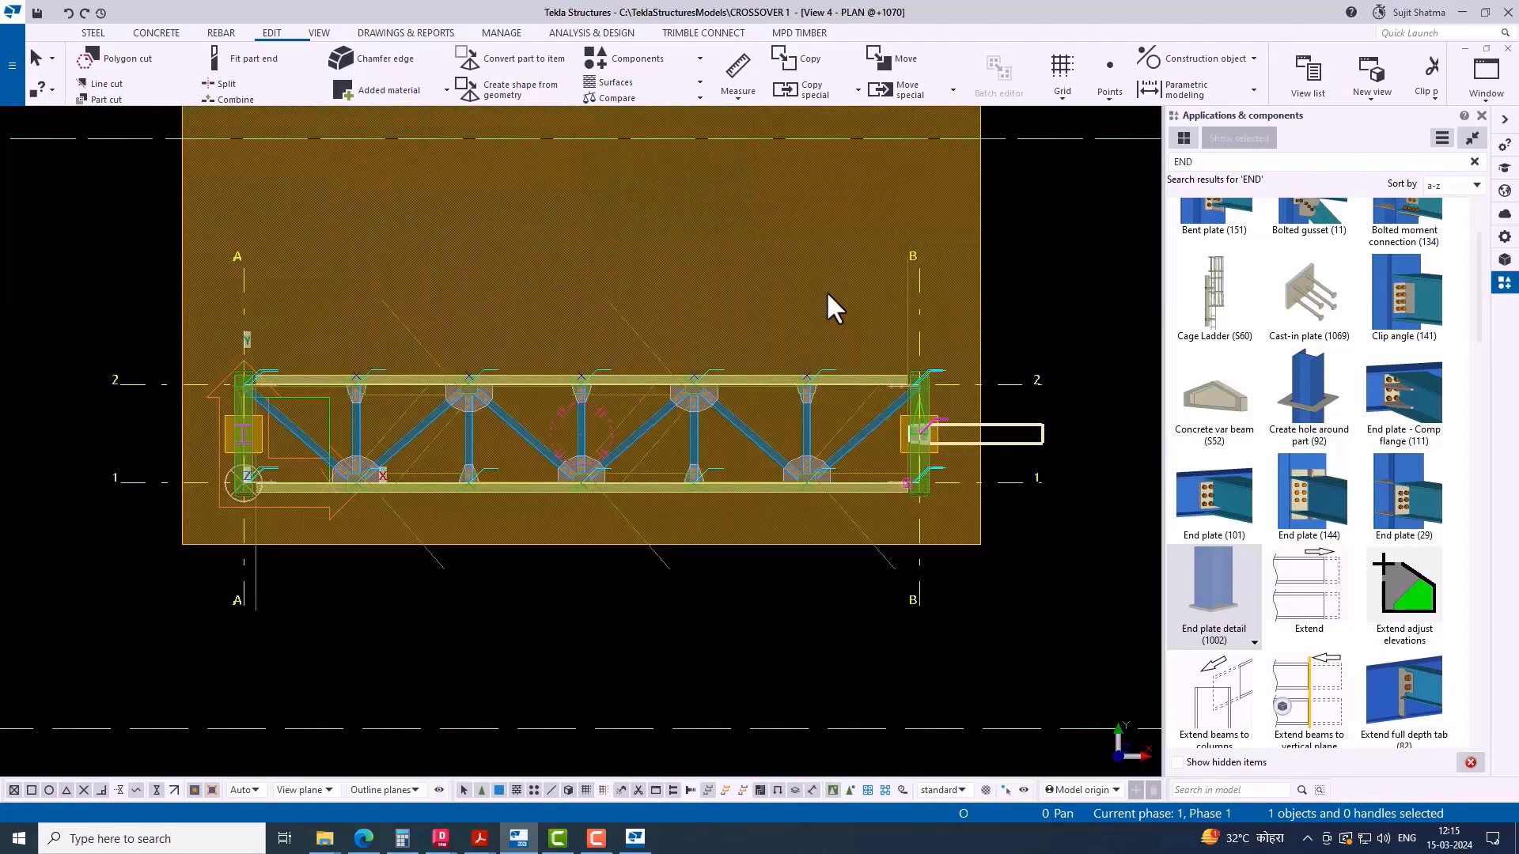
{"action": "key", "text": "ctrl+Tab"}
{"action": "key", "text": "ctrl+Tab"}
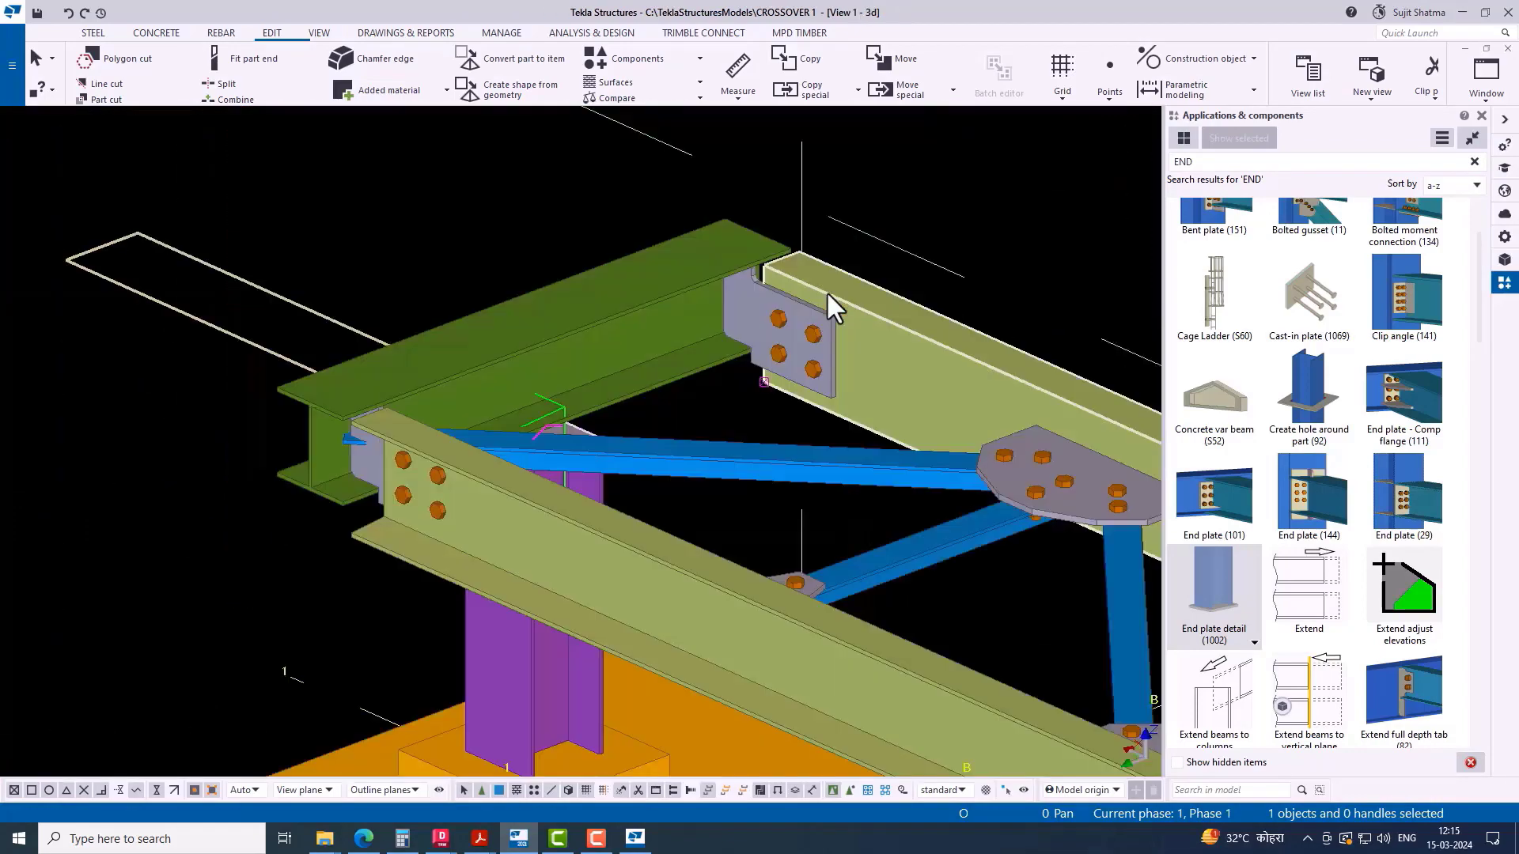
{"action": "right_click", "coordinate": [928, 212]}
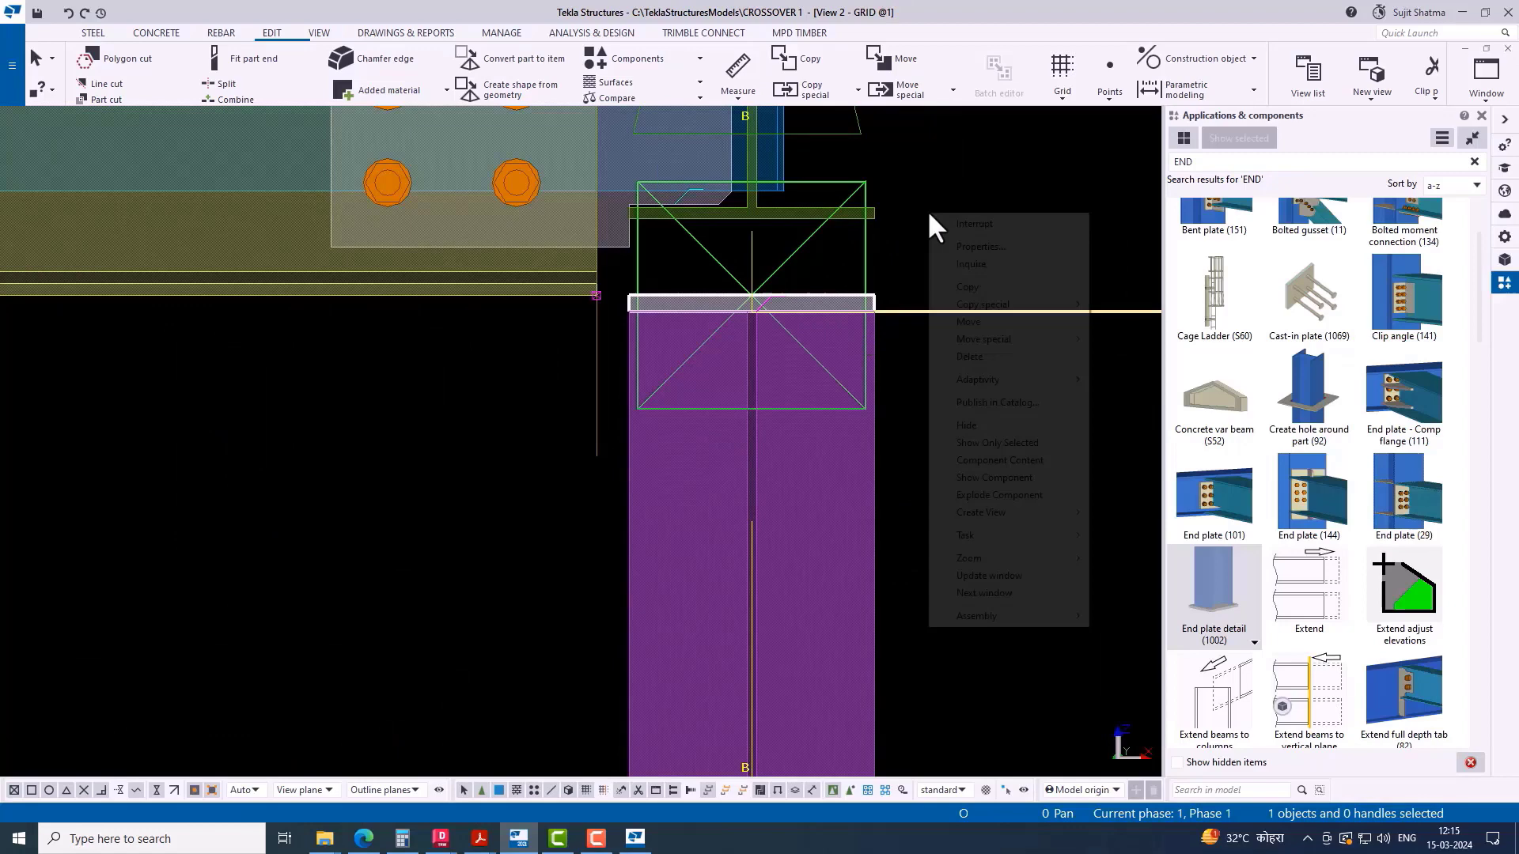
{"action": "left_click", "coordinate": [1036, 322]}
{"action": "scroll", "coordinate": [783, 301], "scroll_direction": "up", "scroll_amount": 5}
{"action": "left_click", "coordinate": [715, 324]}
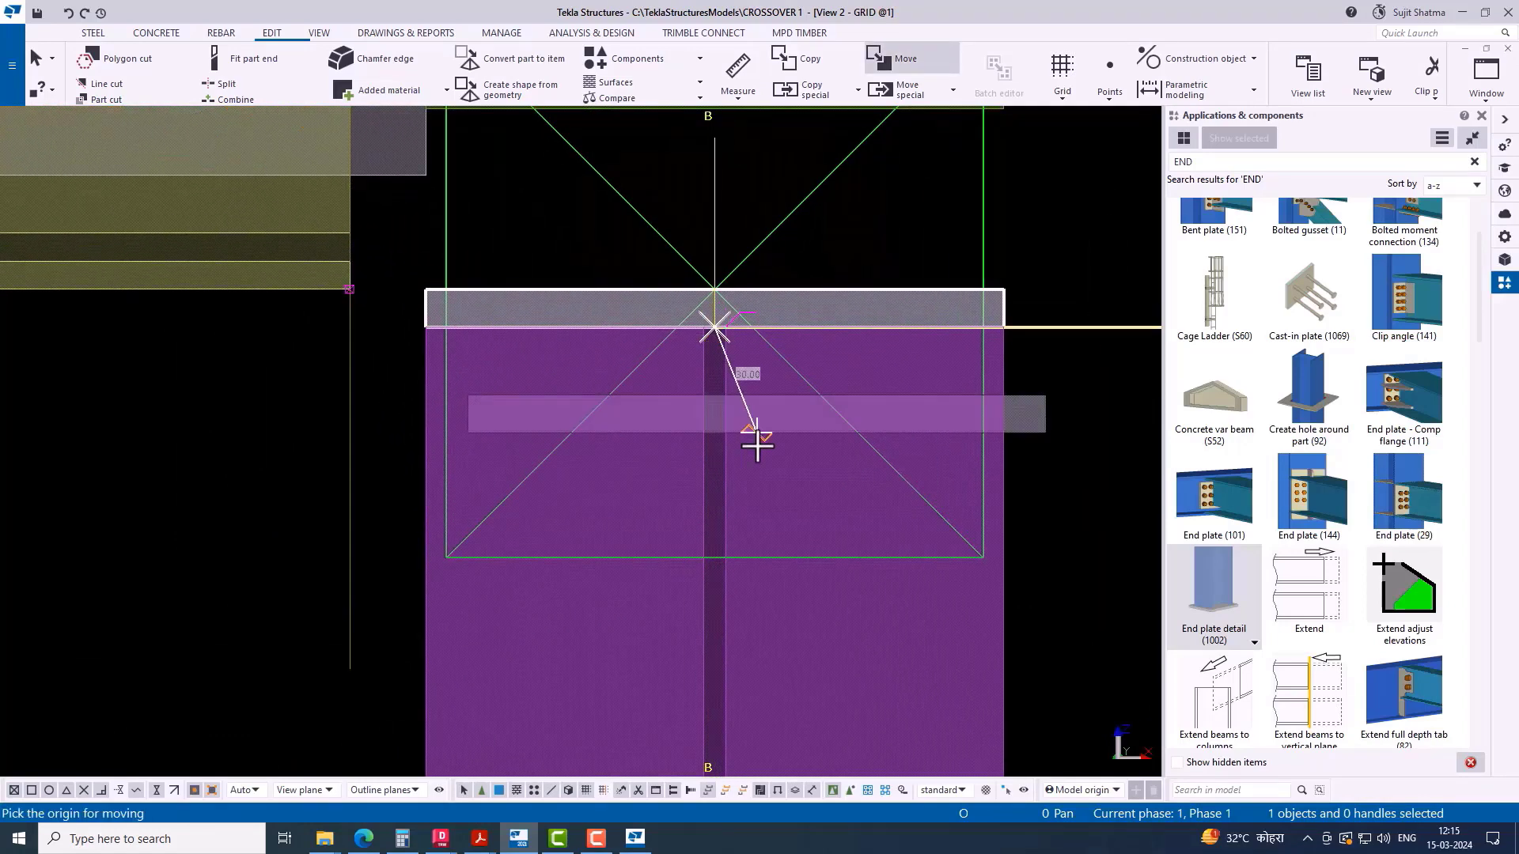
{"action": "scroll", "coordinate": [753, 499], "scroll_direction": "down", "scroll_amount": 4}
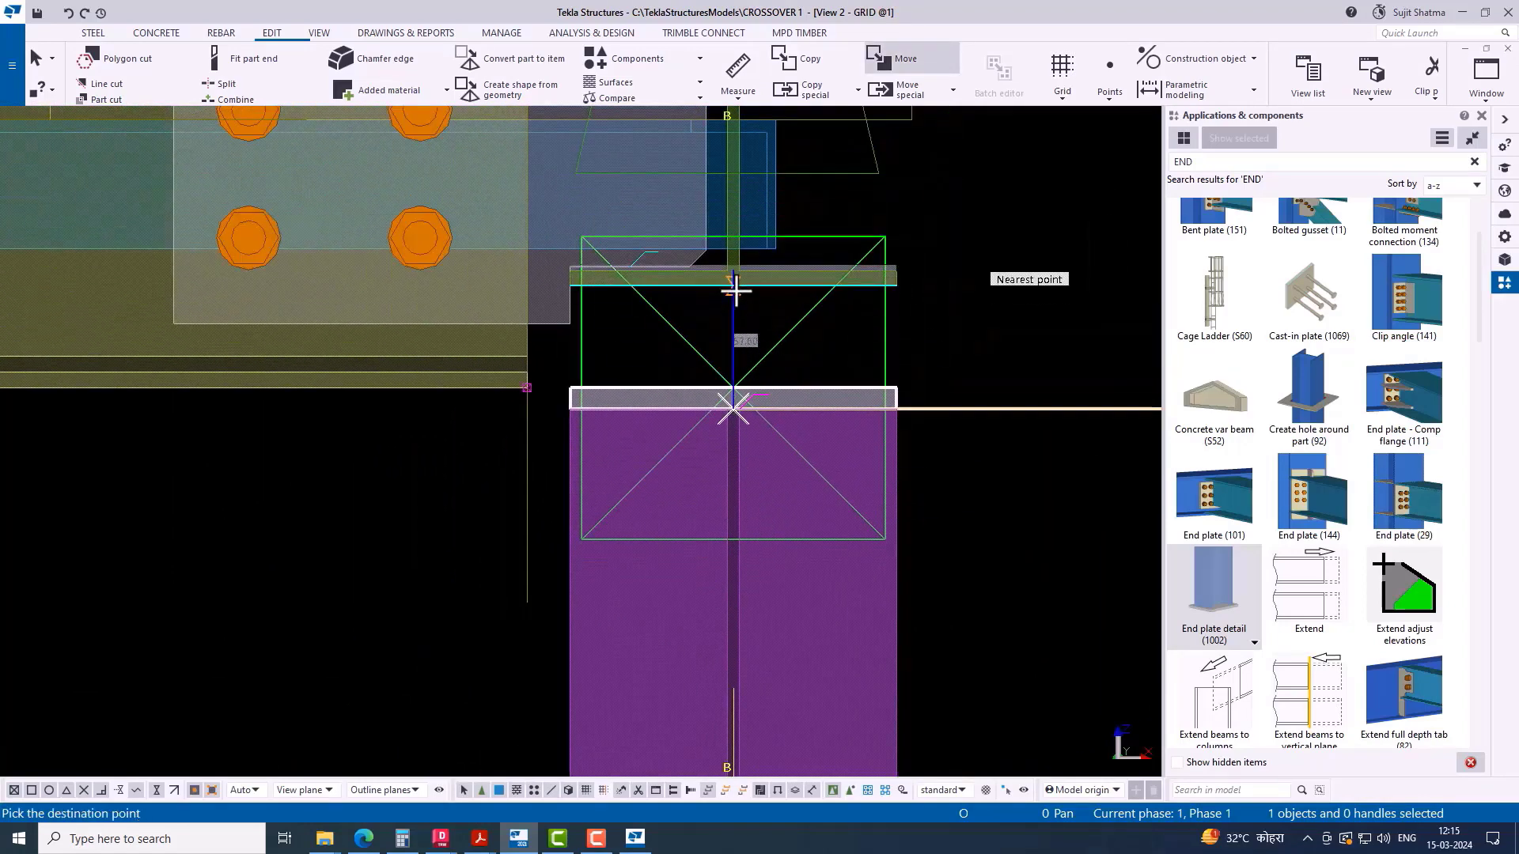
{"action": "right_click", "coordinate": [713, 255]}
{"action": "left_click", "coordinate": [785, 400]}
{"action": "scroll", "coordinate": [747, 300], "scroll_direction": "up", "scroll_amount": 2}
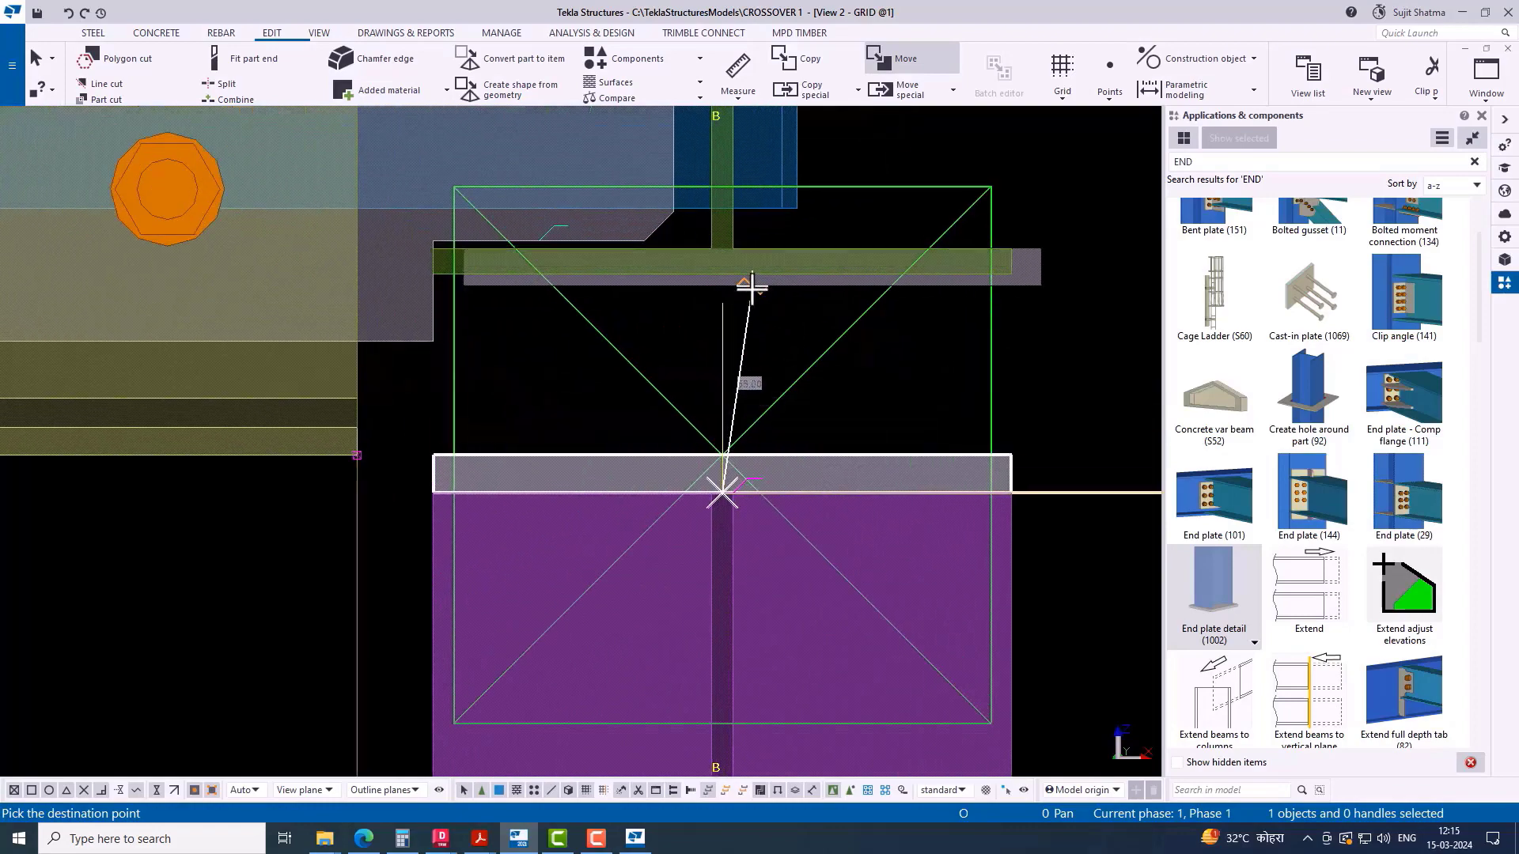
{"action": "left_click", "coordinate": [746, 273]}
{"action": "scroll", "coordinate": [710, 418], "scroll_direction": "down", "scroll_amount": 2}
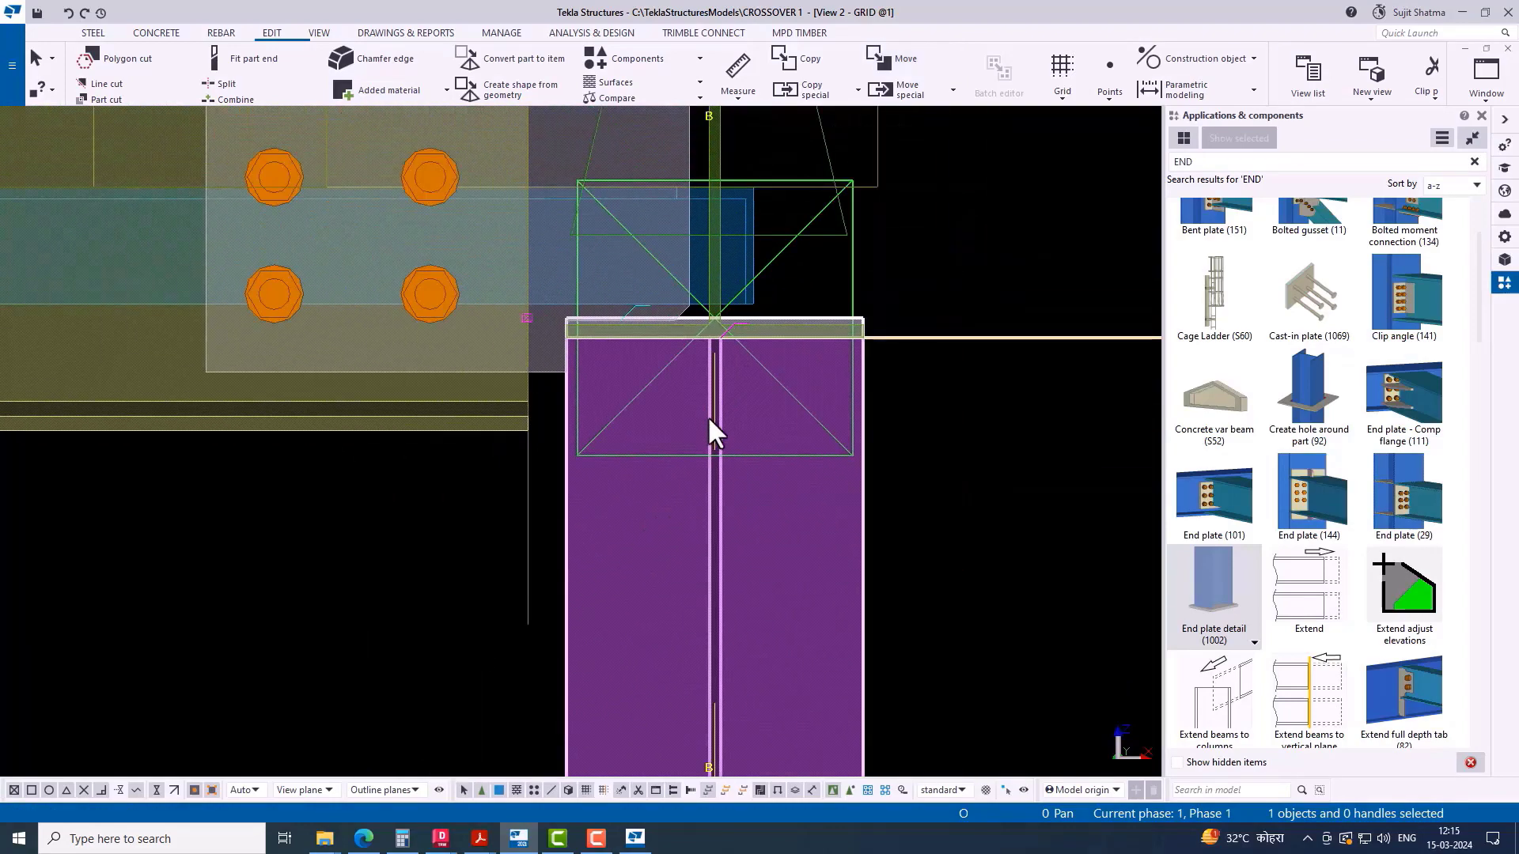
Step: Move the end plate detail down by its plate thickness so the plate's top face meets the underside of the end beam's flange
{"action": "scroll", "coordinate": [871, 309], "scroll_direction": "up", "scroll_amount": 4}
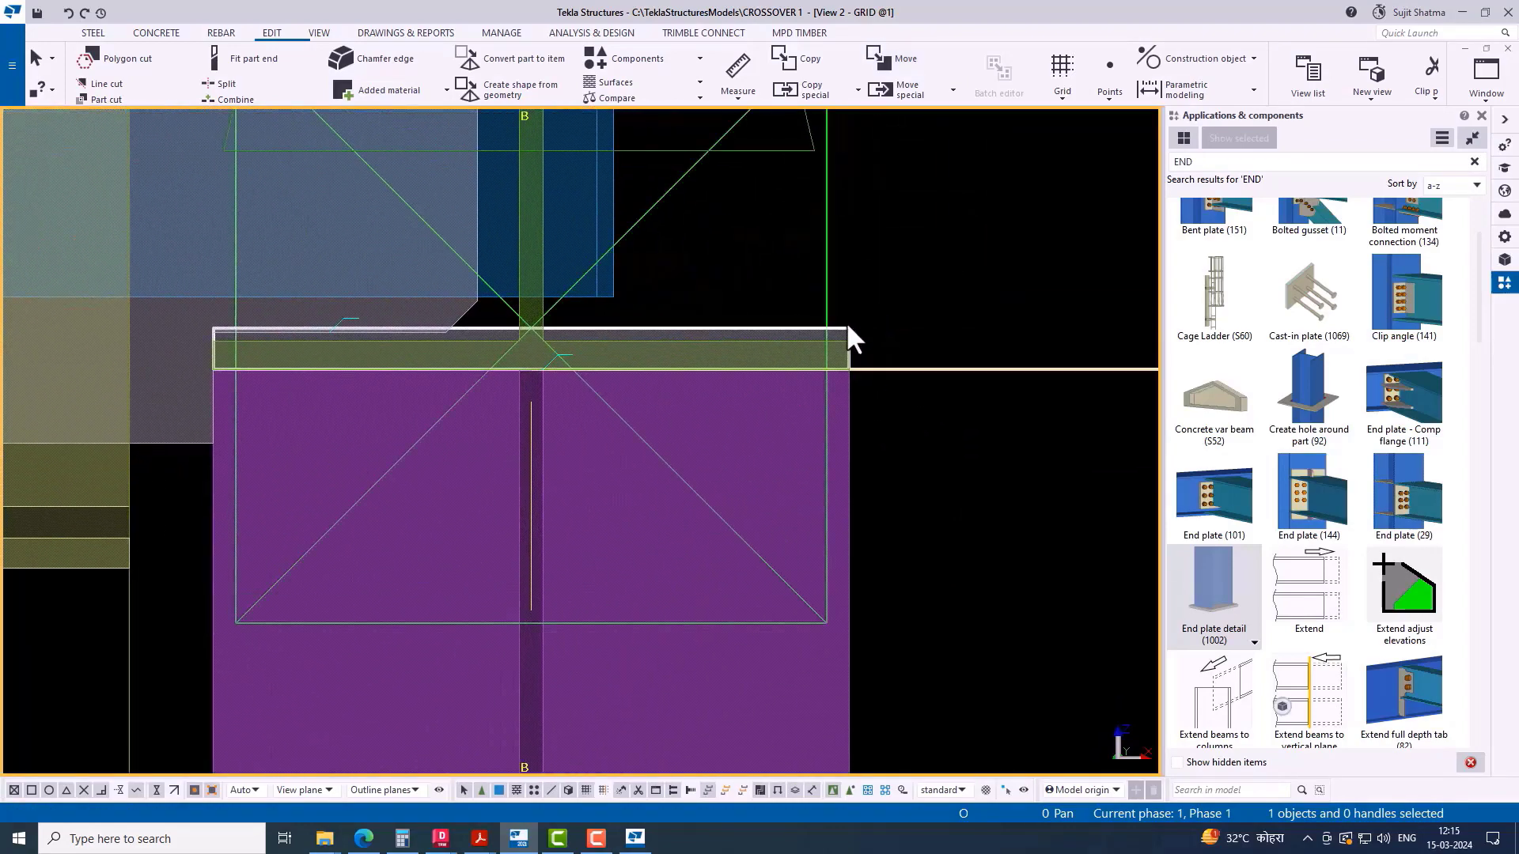
{"action": "right_click", "coordinate": [909, 216]}
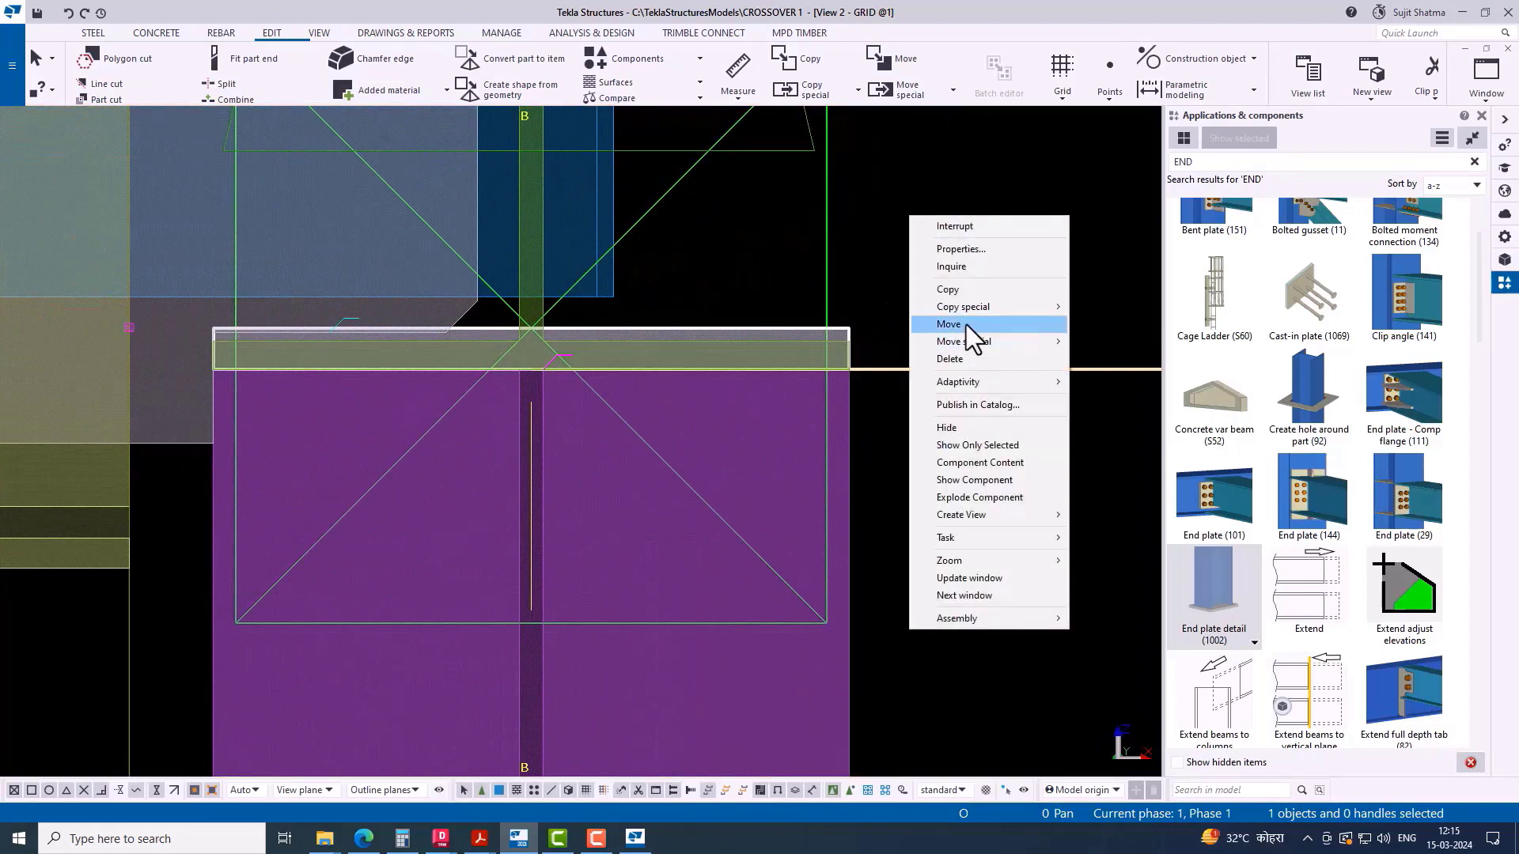
{"action": "left_click", "coordinate": [937, 324]}
{"action": "scroll", "coordinate": [667, 325], "scroll_direction": "up", "scroll_amount": 3}
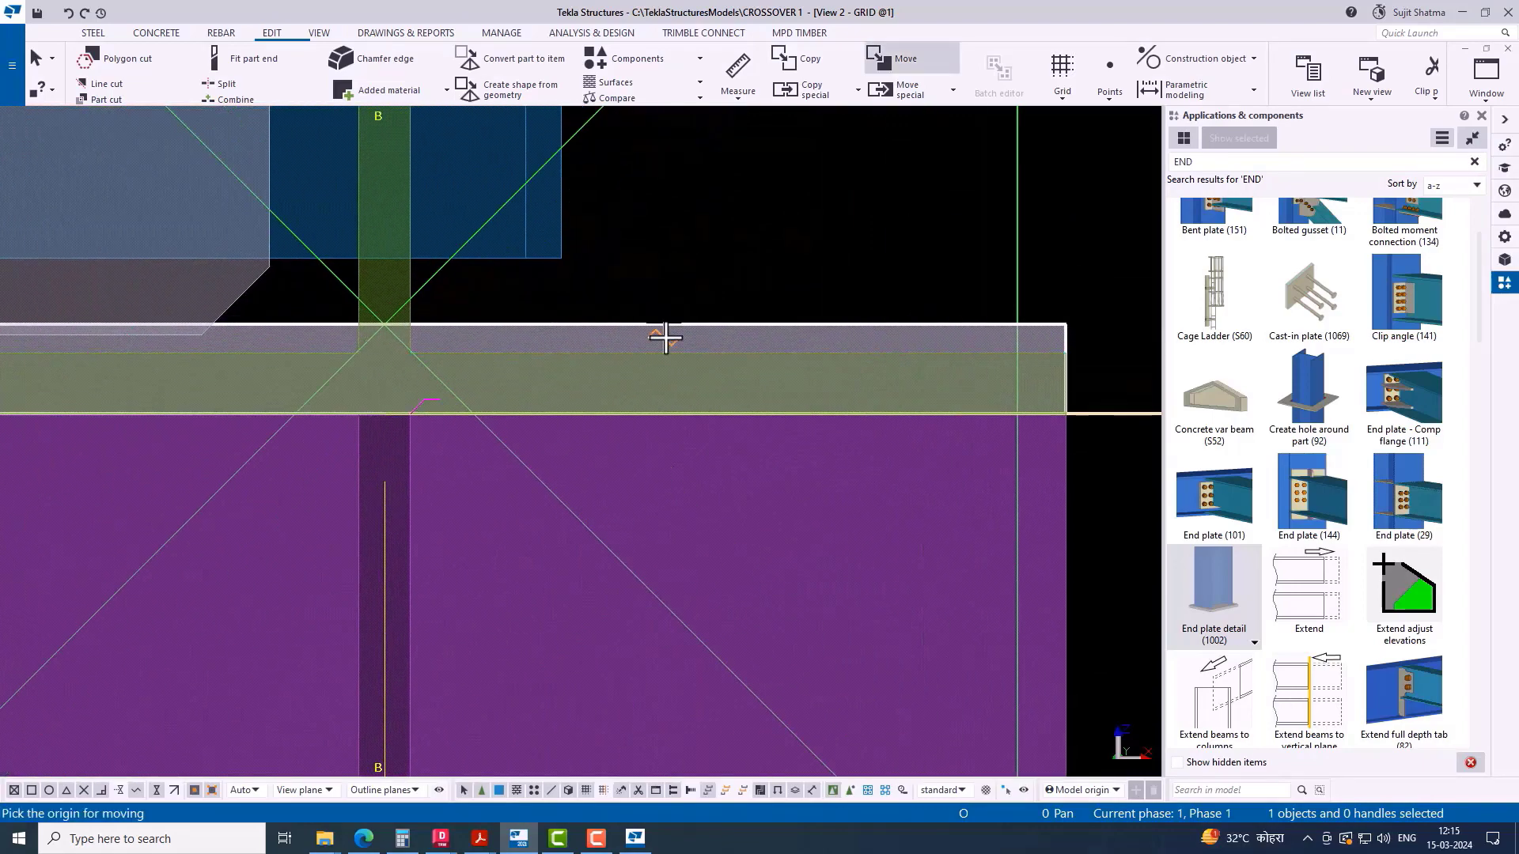
{"action": "left_click", "coordinate": [671, 324]}
{"action": "left_click", "coordinate": [672, 414]}
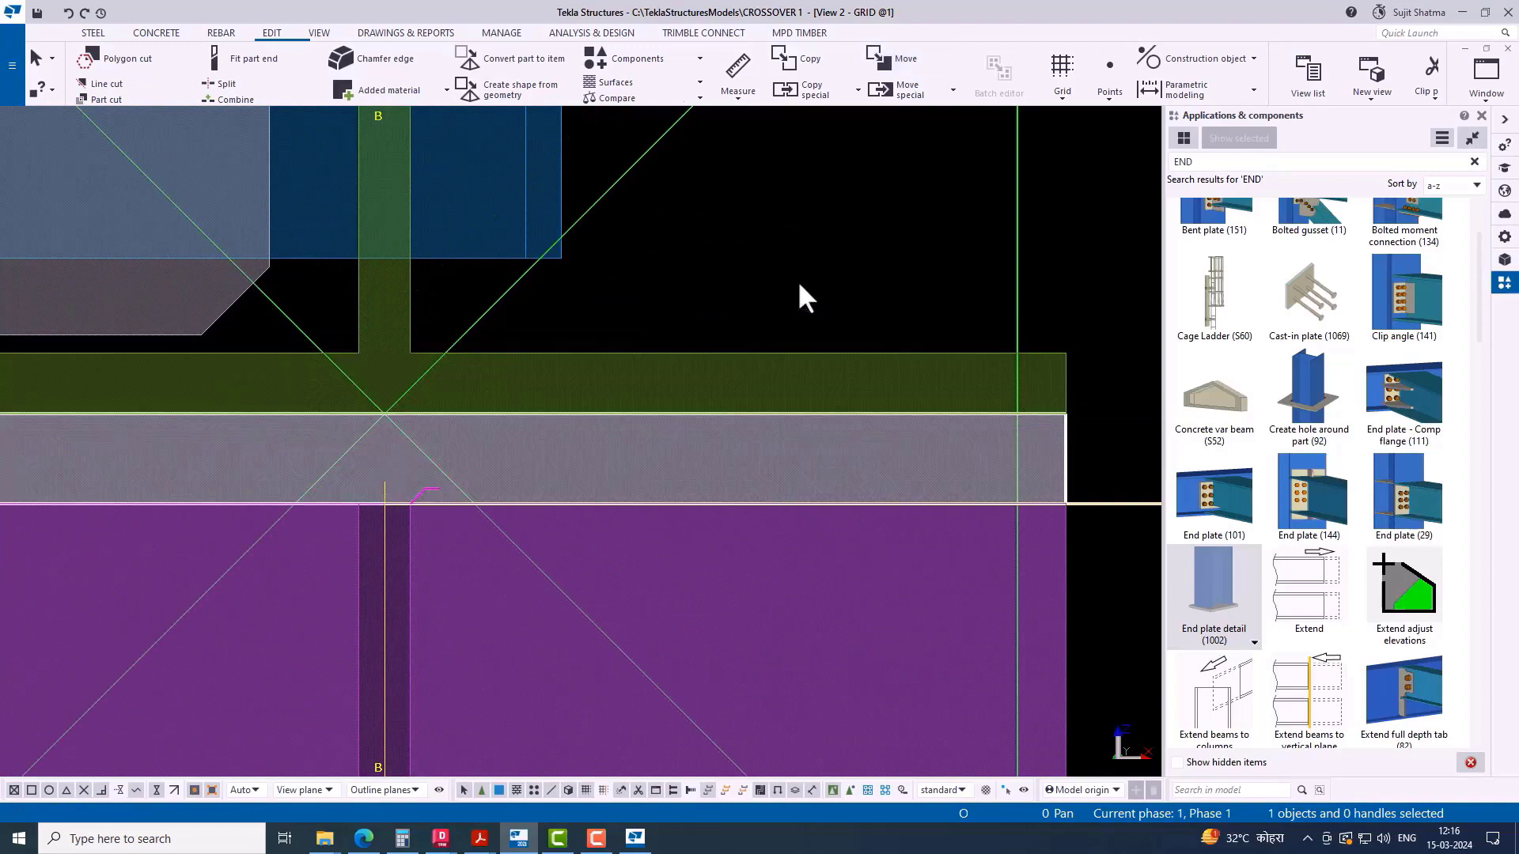
{"action": "left_click", "coordinate": [795, 250]}
Step: Open the end plate detail's properties, check the cap plate size in Section B-B of the PDF drawing, and return to Tekla Structures
{"action": "scroll", "coordinate": [816, 317], "scroll_direction": "down", "scroll_amount": 3}
{"action": "double_click", "coordinate": [933, 384]}
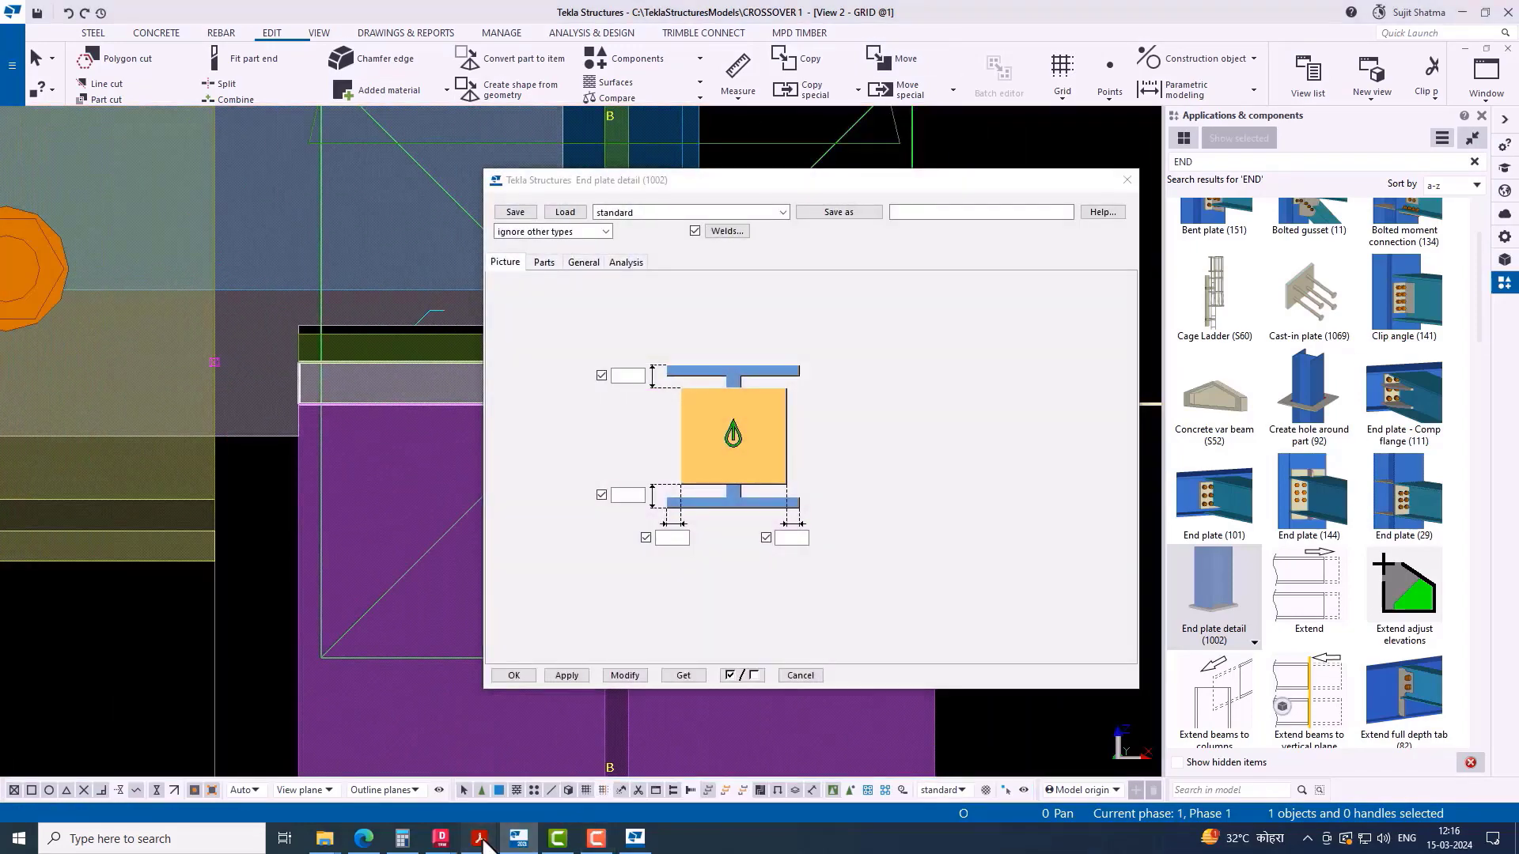
{"action": "mouse_move", "coordinate": [479, 838]}
{"action": "left_click", "coordinate": [774, 773]}
{"action": "left_click_drag", "start_coordinate": [639, 716], "coordinate": [644, 356]}
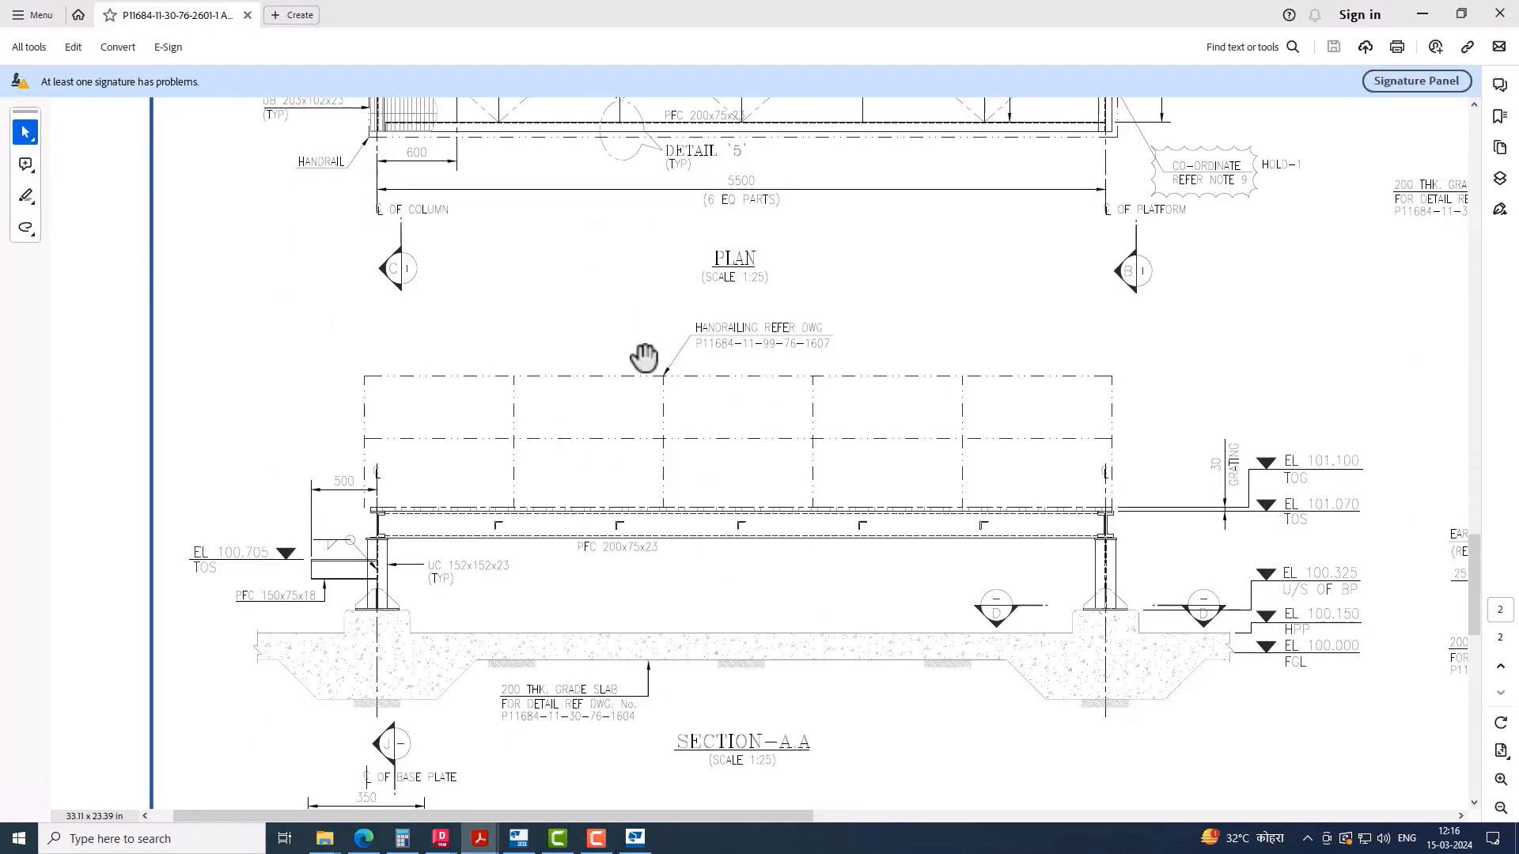
{"action": "scroll", "coordinate": [1068, 366], "scroll_direction": "down", "scroll_amount": 2, "text": "ctrl"}
{"action": "mouse_move", "coordinate": [1068, 366]}
{"action": "left_mouse_down"}
{"action": "mouse_move", "coordinate": [708, 387]}
{"action": "mouse_move", "coordinate": [857, 596]}
{"action": "left_mouse_up"}
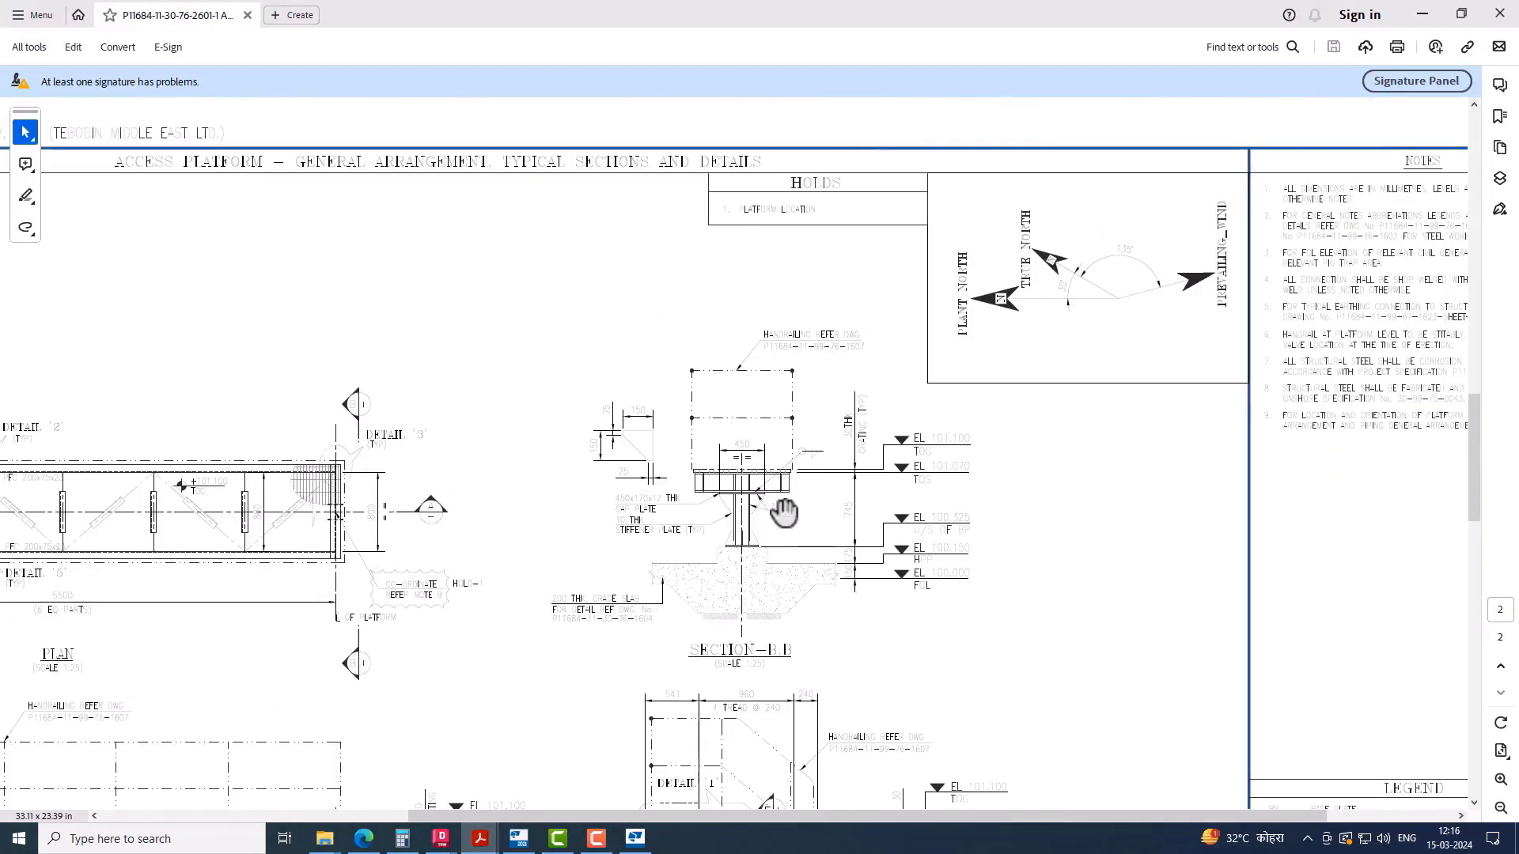
{"action": "scroll", "coordinate": [734, 508], "scroll_direction": "up", "scroll_amount": 2, "text": "ctrl"}
{"action": "scroll", "coordinate": [939, 366], "scroll_direction": "down", "scroll_amount": 3}
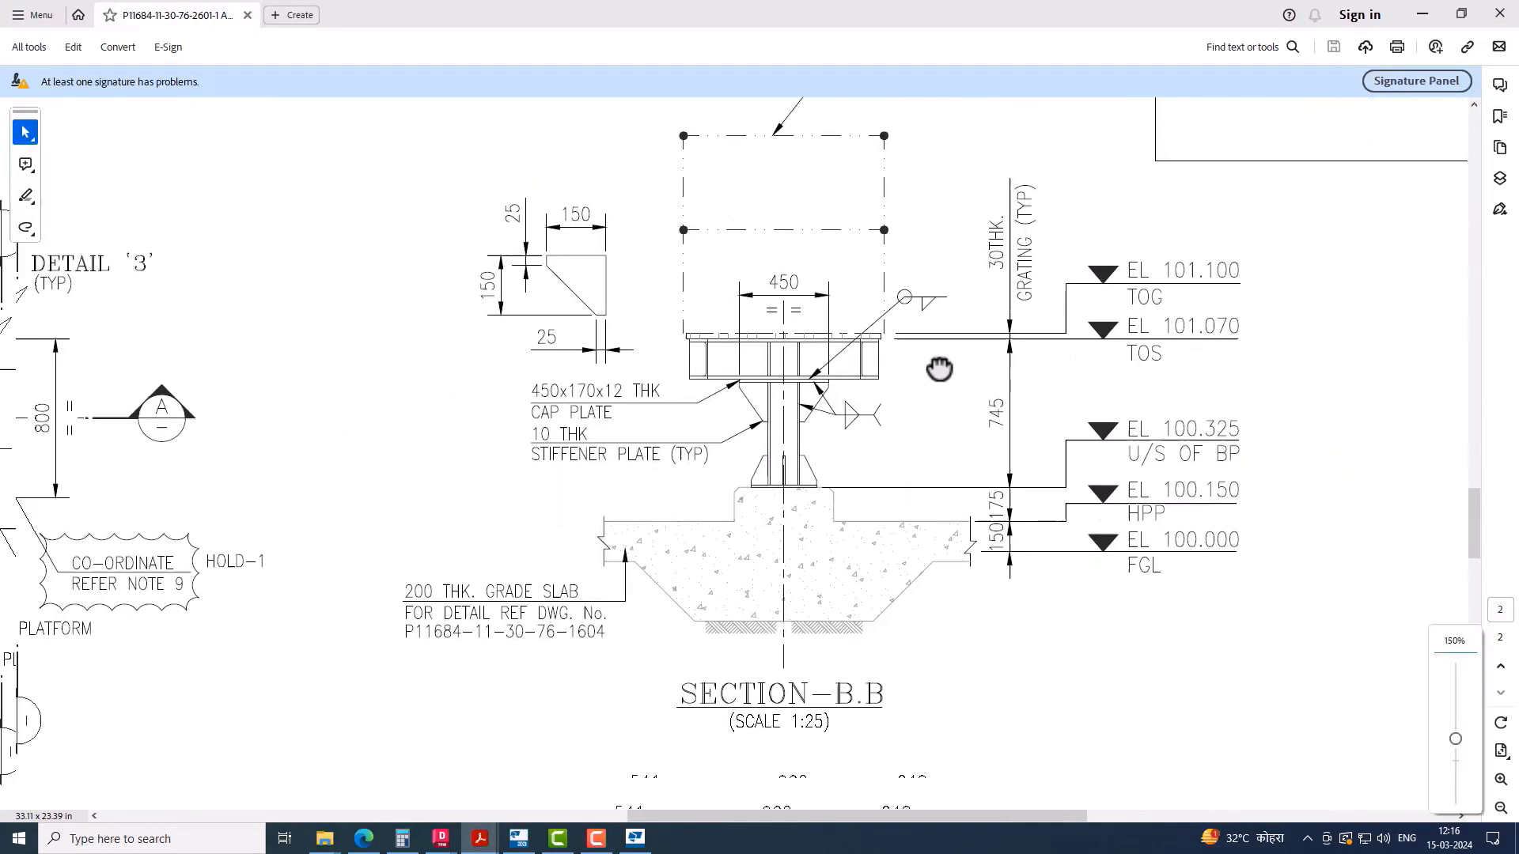
{"action": "scroll", "coordinate": [823, 251], "scroll_direction": "up", "scroll_amount": 2, "text": "ctrl"}
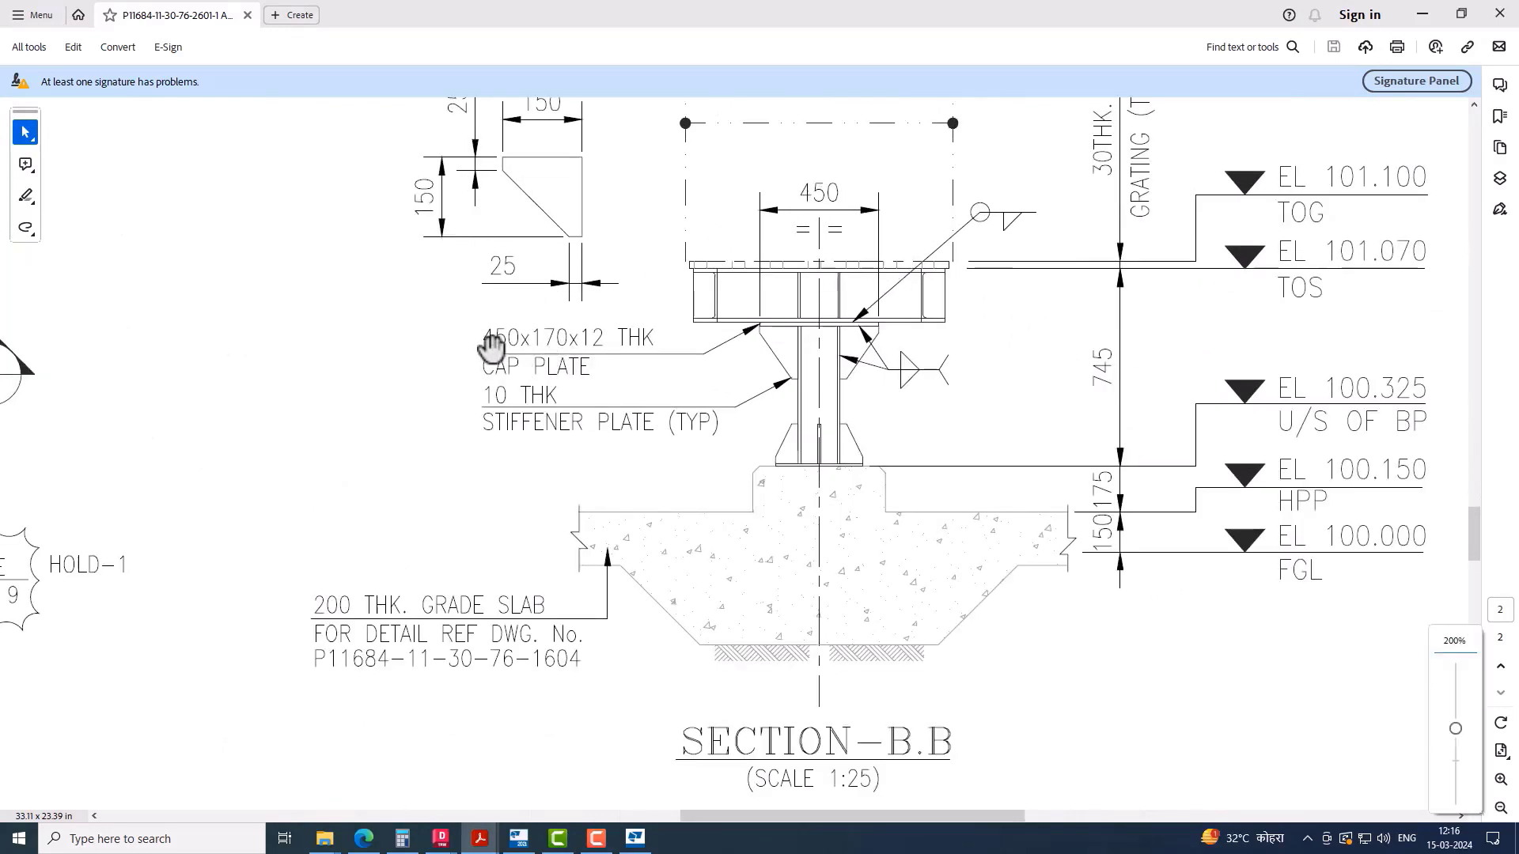
{"action": "left_click", "coordinate": [519, 838]}
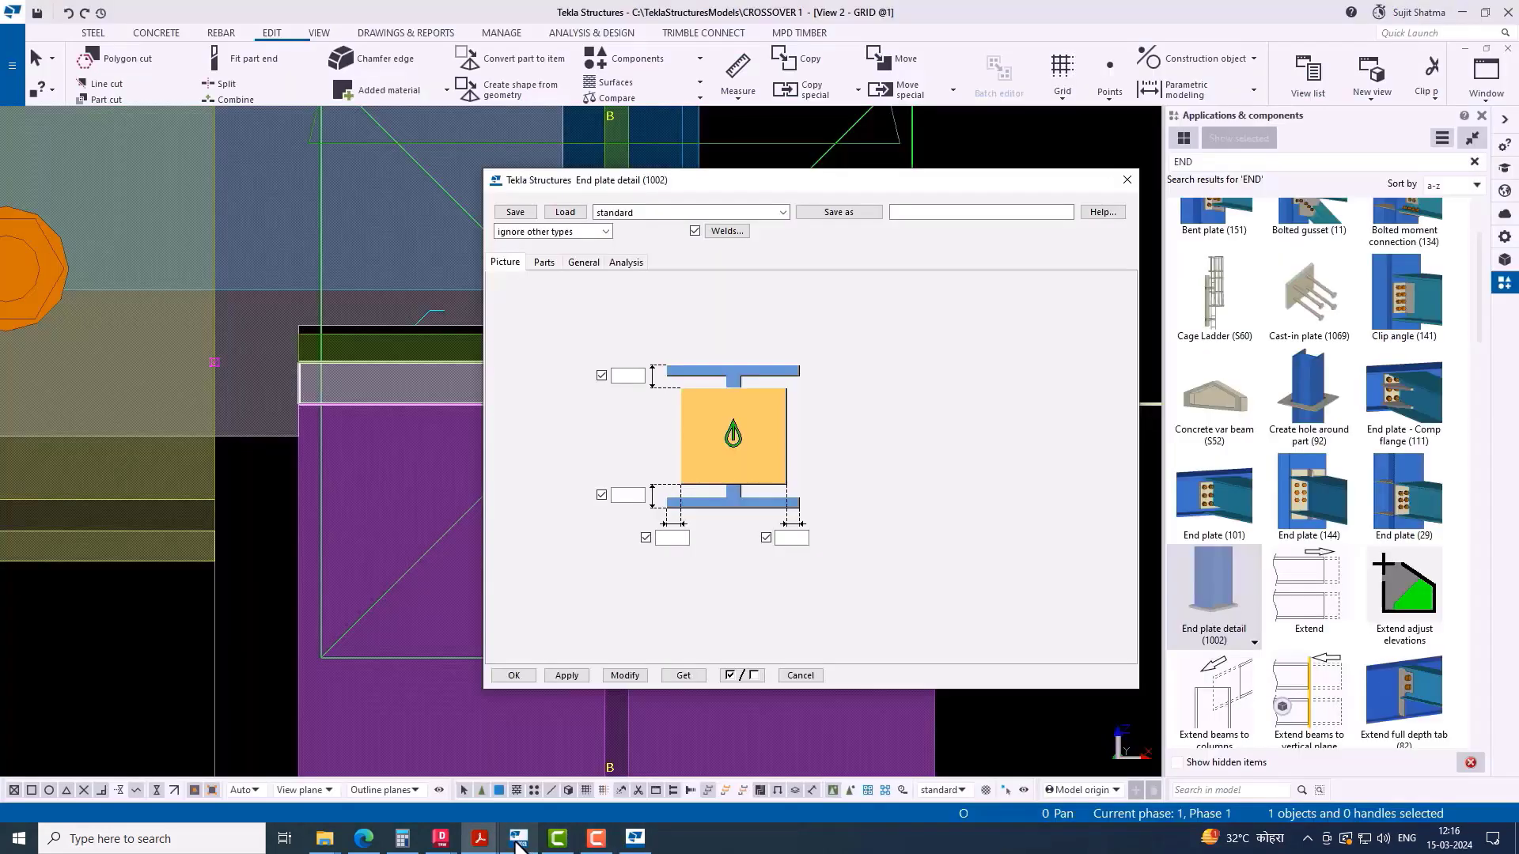
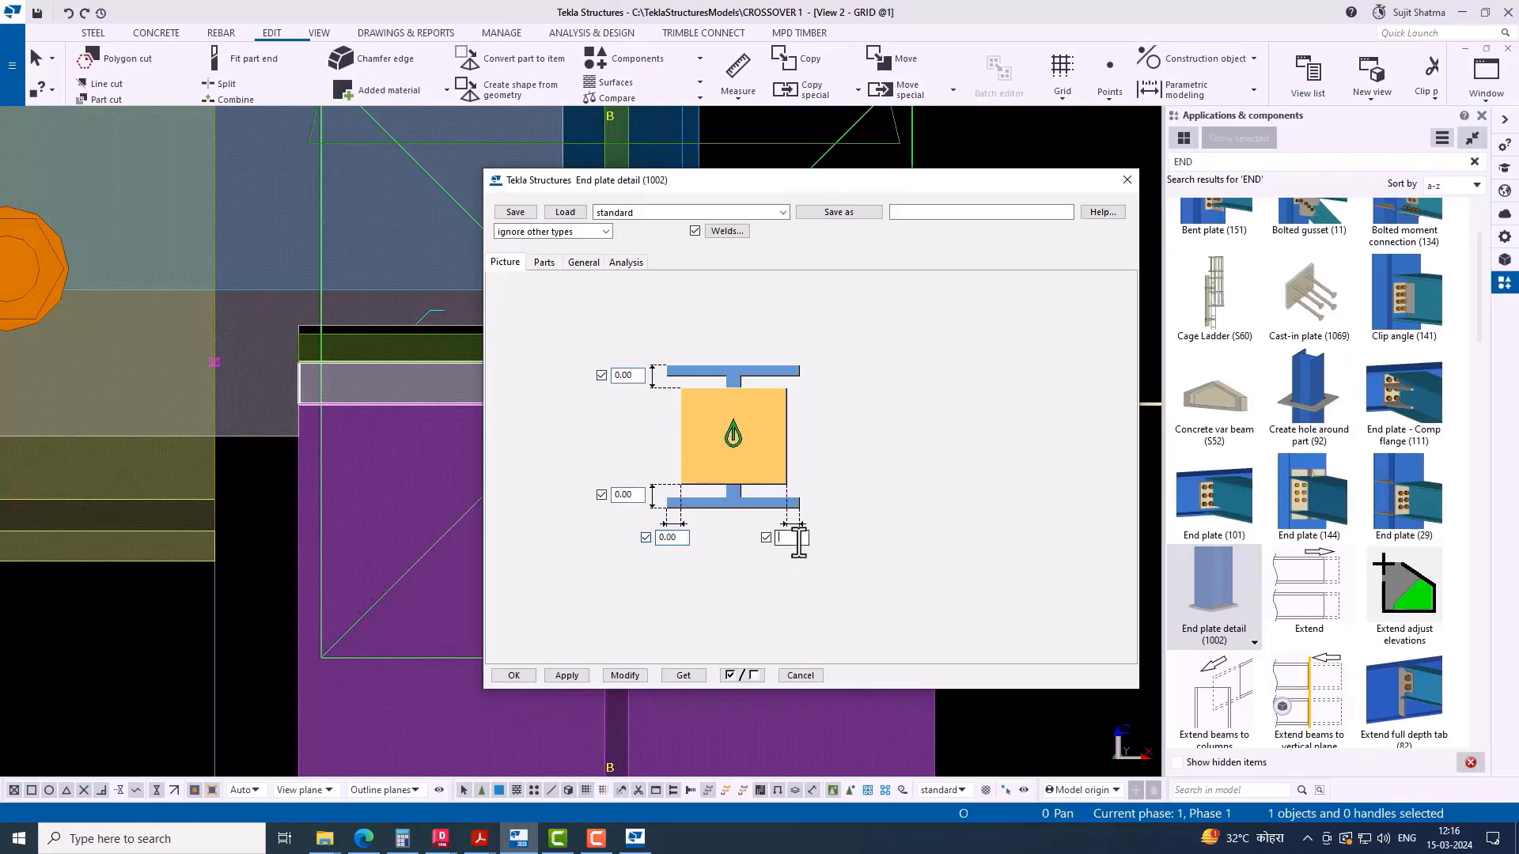
Step: Set the grid B end plate to 12 mm thick, 170 mm wide and 450 mm high, and apply the size to the detail
{"action": "left_click", "coordinate": [623, 674]}
{"action": "left_click", "coordinate": [544, 262]}
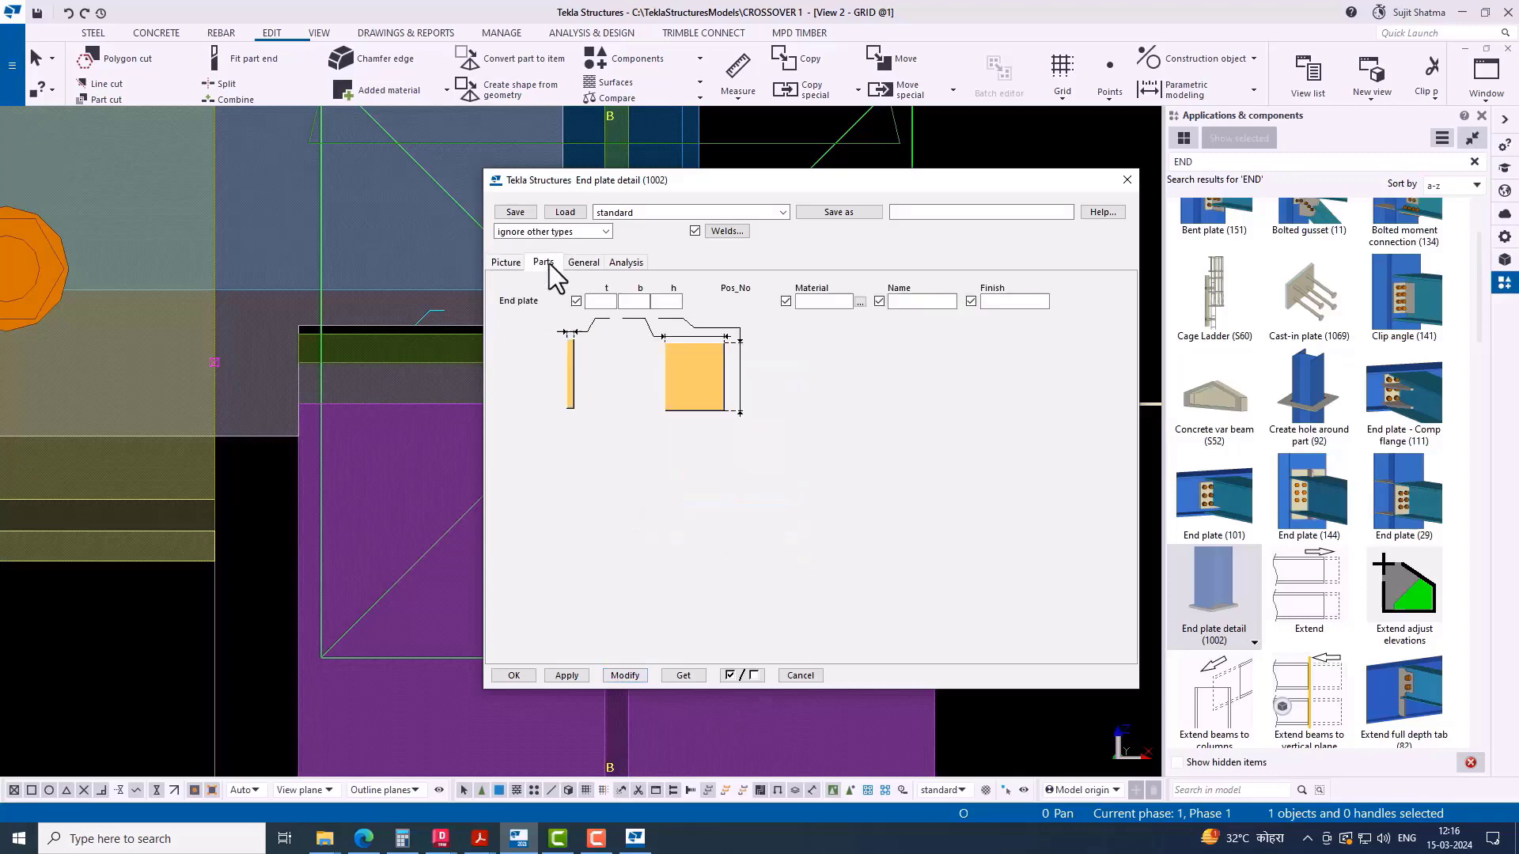
{"action": "left_click", "coordinate": [604, 305]}
{"action": "type", "text": "12"}
{"action": "left_click", "coordinate": [637, 303]}
{"action": "left_click", "coordinate": [649, 302]}
{"action": "left_click", "coordinate": [625, 677]}
{"action": "scroll", "coordinate": [373, 439], "scroll_direction": "down", "scroll_amount": 4}
{"action": "middle_click_drag", "start_coordinate": [403, 459], "coordinate": [383, 359]}
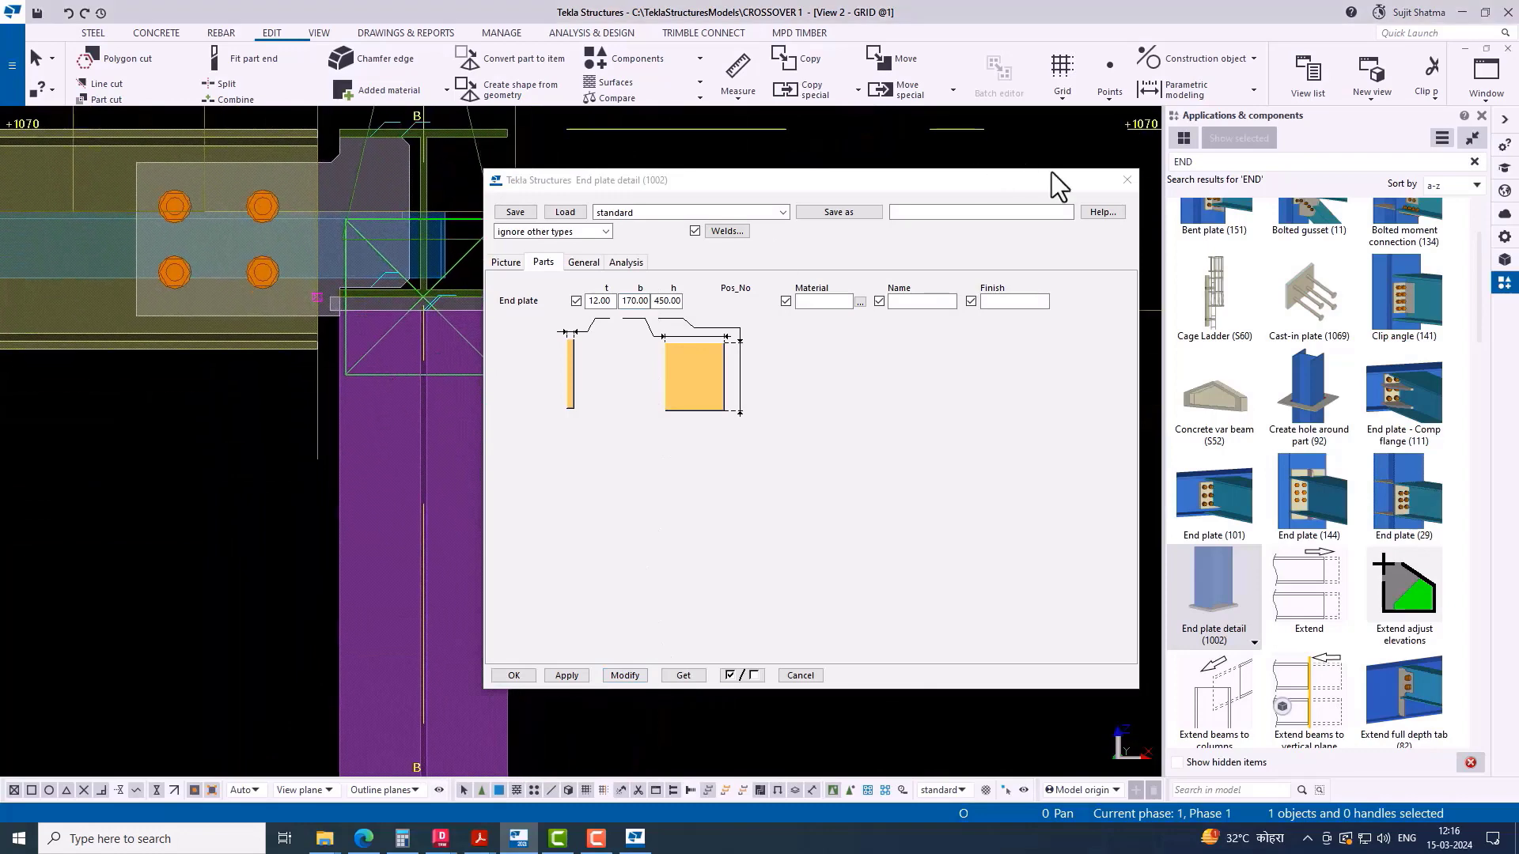
Step: Choose FE430 steel as the end plate material and accept the End plate detail (1002) properties
{"action": "left_click", "coordinate": [844, 305]}
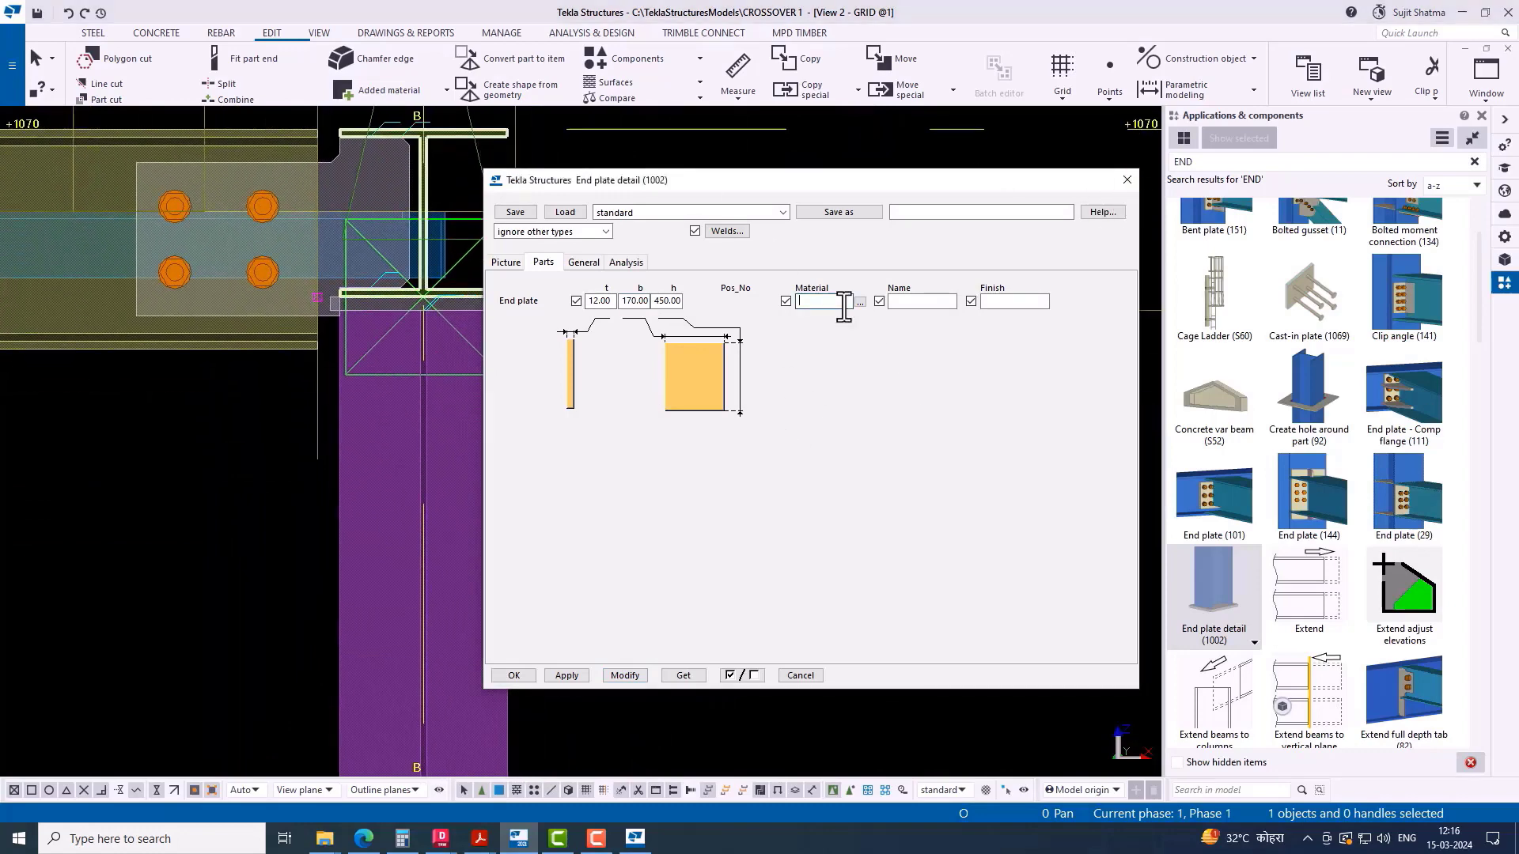
{"action": "left_click", "coordinate": [860, 302]}
{"action": "left_click", "coordinate": [110, 234]}
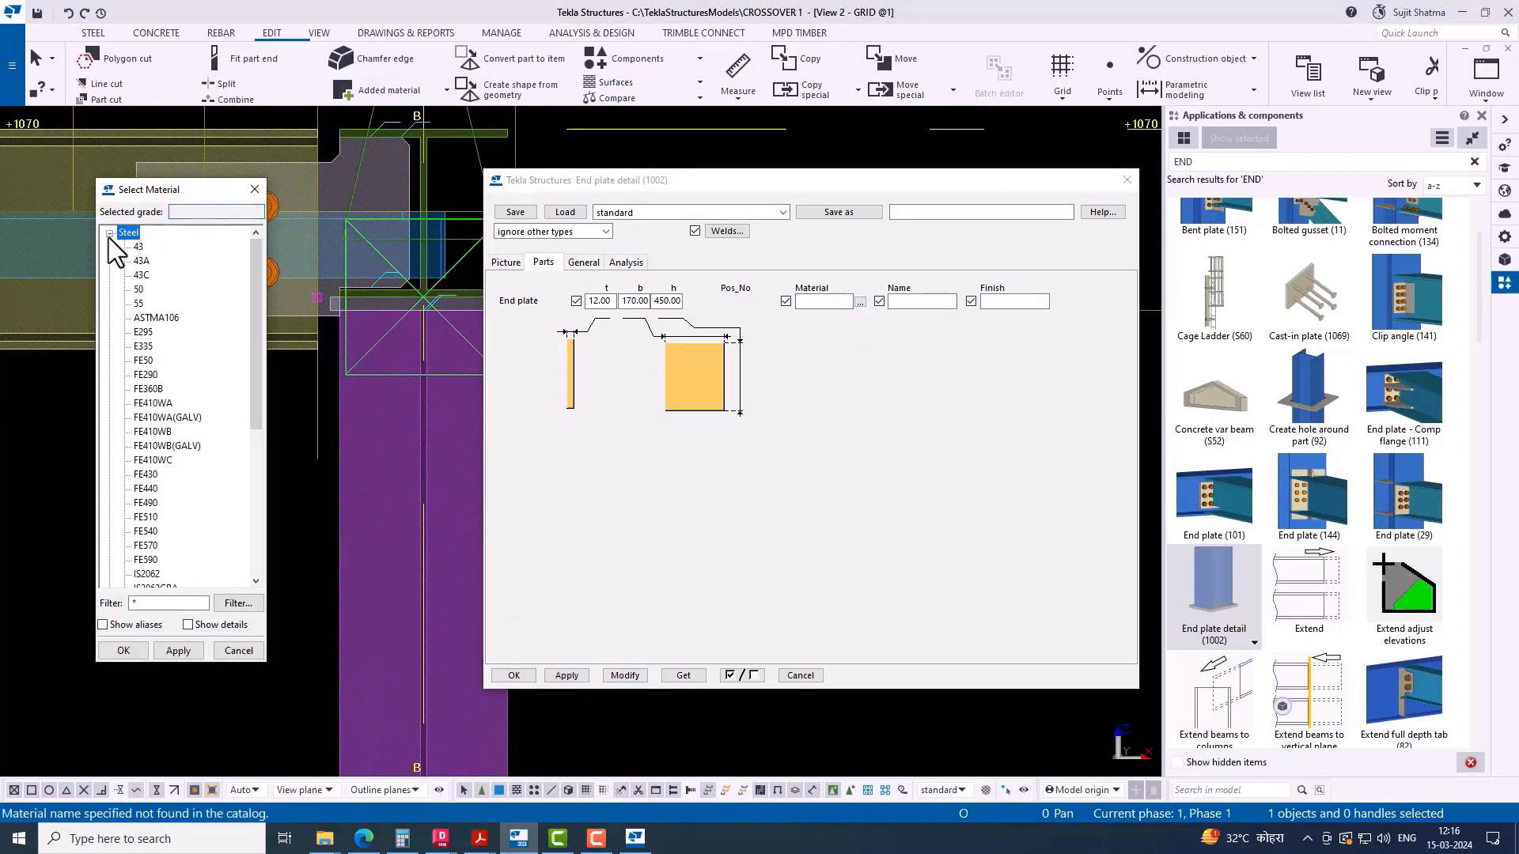
{"action": "scroll", "coordinate": [163, 491], "scroll_direction": "down", "scroll_amount": 6}
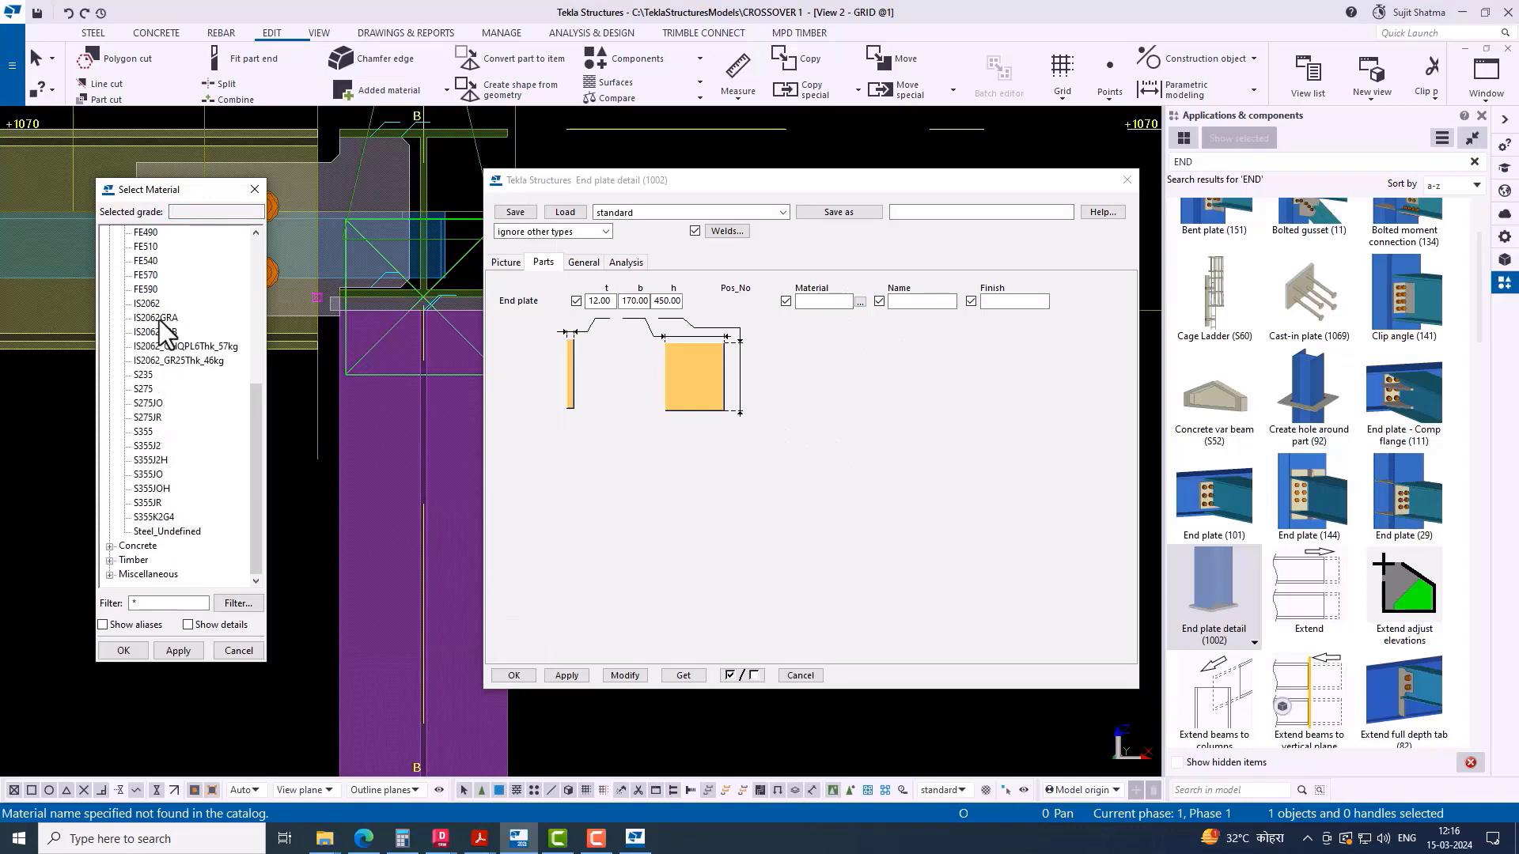
{"action": "scroll", "coordinate": [161, 514], "scroll_direction": "up", "scroll_amount": 3}
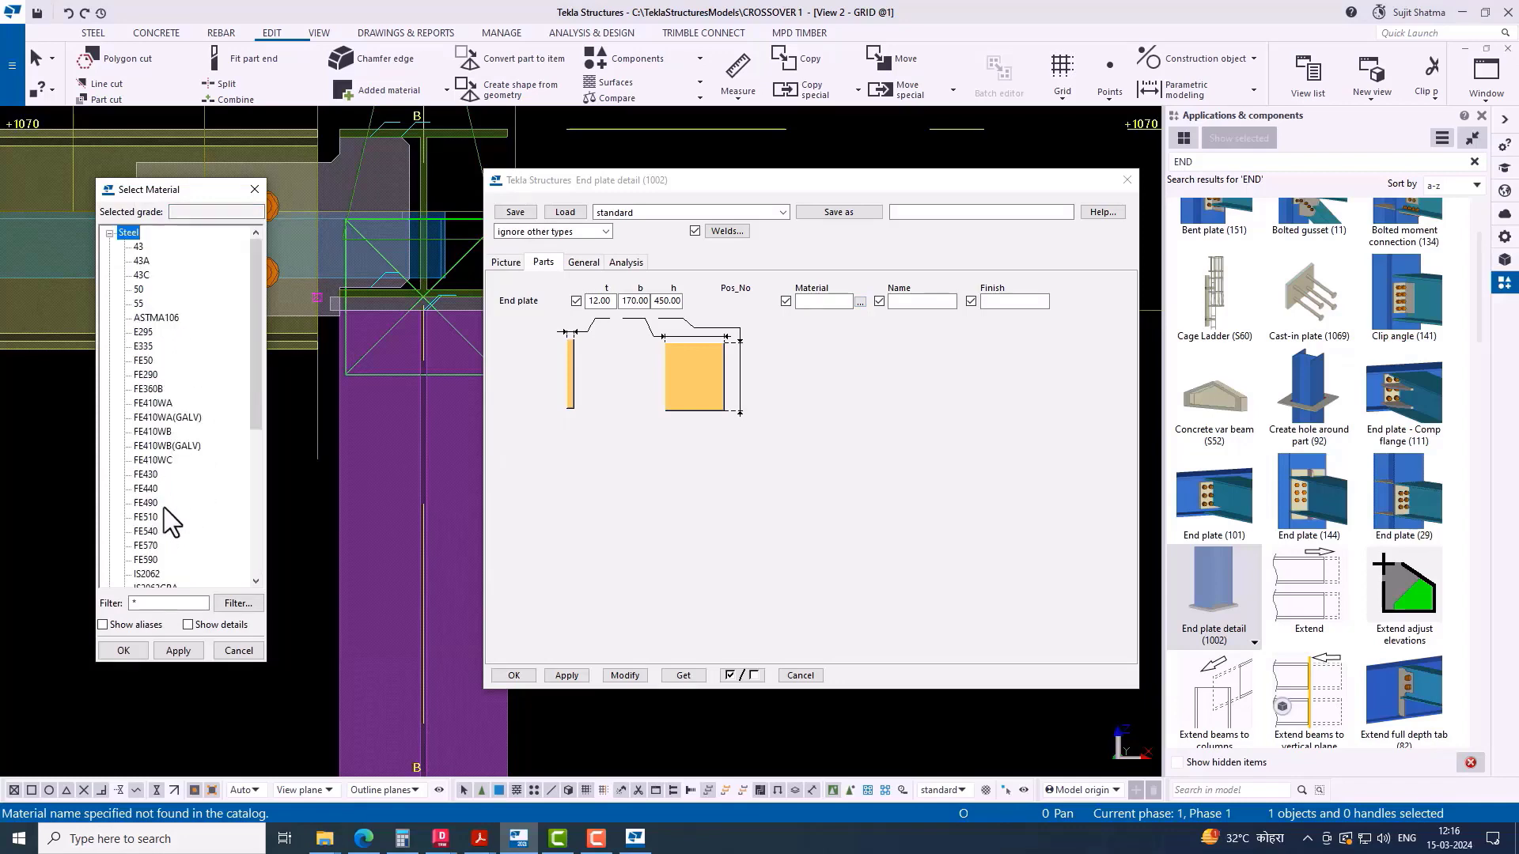
{"action": "scroll", "coordinate": [184, 538], "scroll_direction": "up", "scroll_amount": 3}
{"action": "scroll", "coordinate": [182, 545], "scroll_direction": "down", "scroll_amount": 3}
{"action": "double_click", "coordinate": [149, 332]}
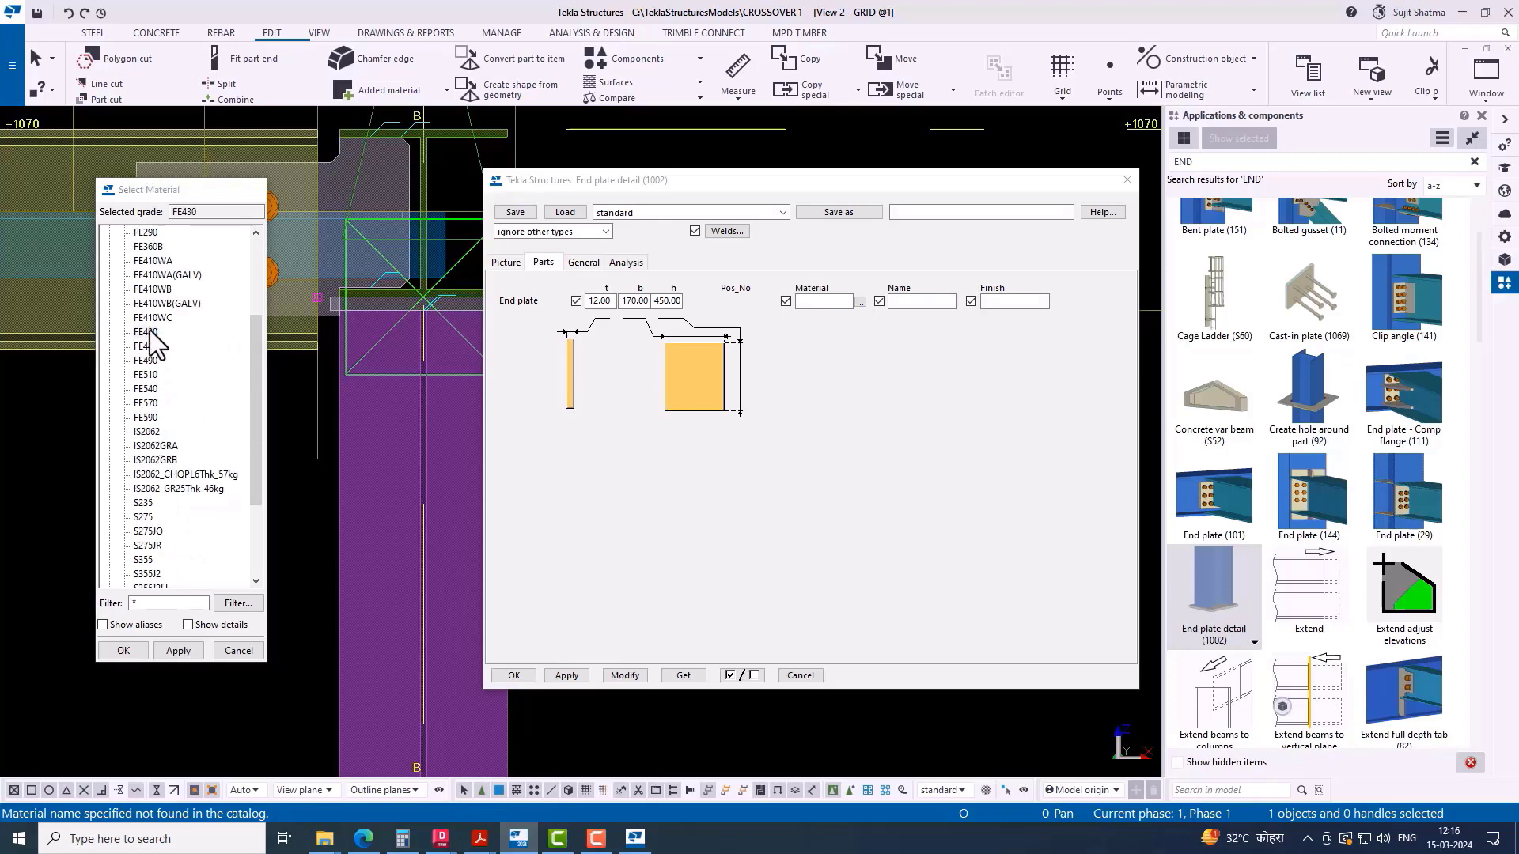
{"action": "left_click", "coordinate": [529, 676]}
Step: Check the grid B cap plate in the GRID 1 and PLAN @+1070 views against Section B-B of the PDF drawing
{"action": "middle_click_drag", "start_coordinate": [766, 420], "coordinate": [893, 513]}
{"action": "scroll", "coordinate": [715, 450], "scroll_direction": "up", "scroll_amount": 5}
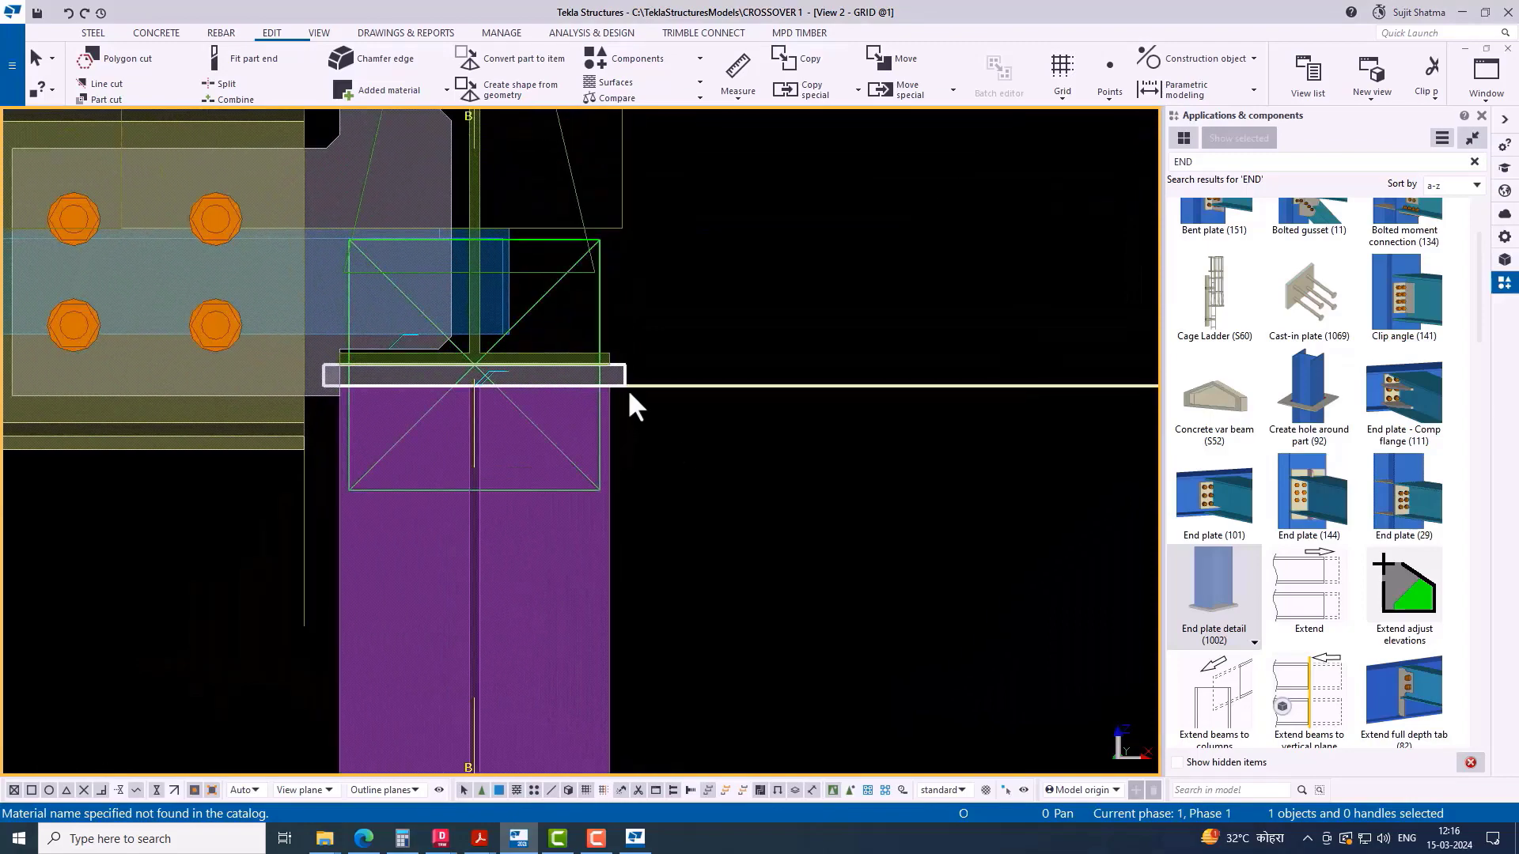
{"action": "key", "text": "ctrl+Tab"}
{"action": "scroll", "coordinate": [917, 429], "scroll_direction": "up", "scroll_amount": 5}
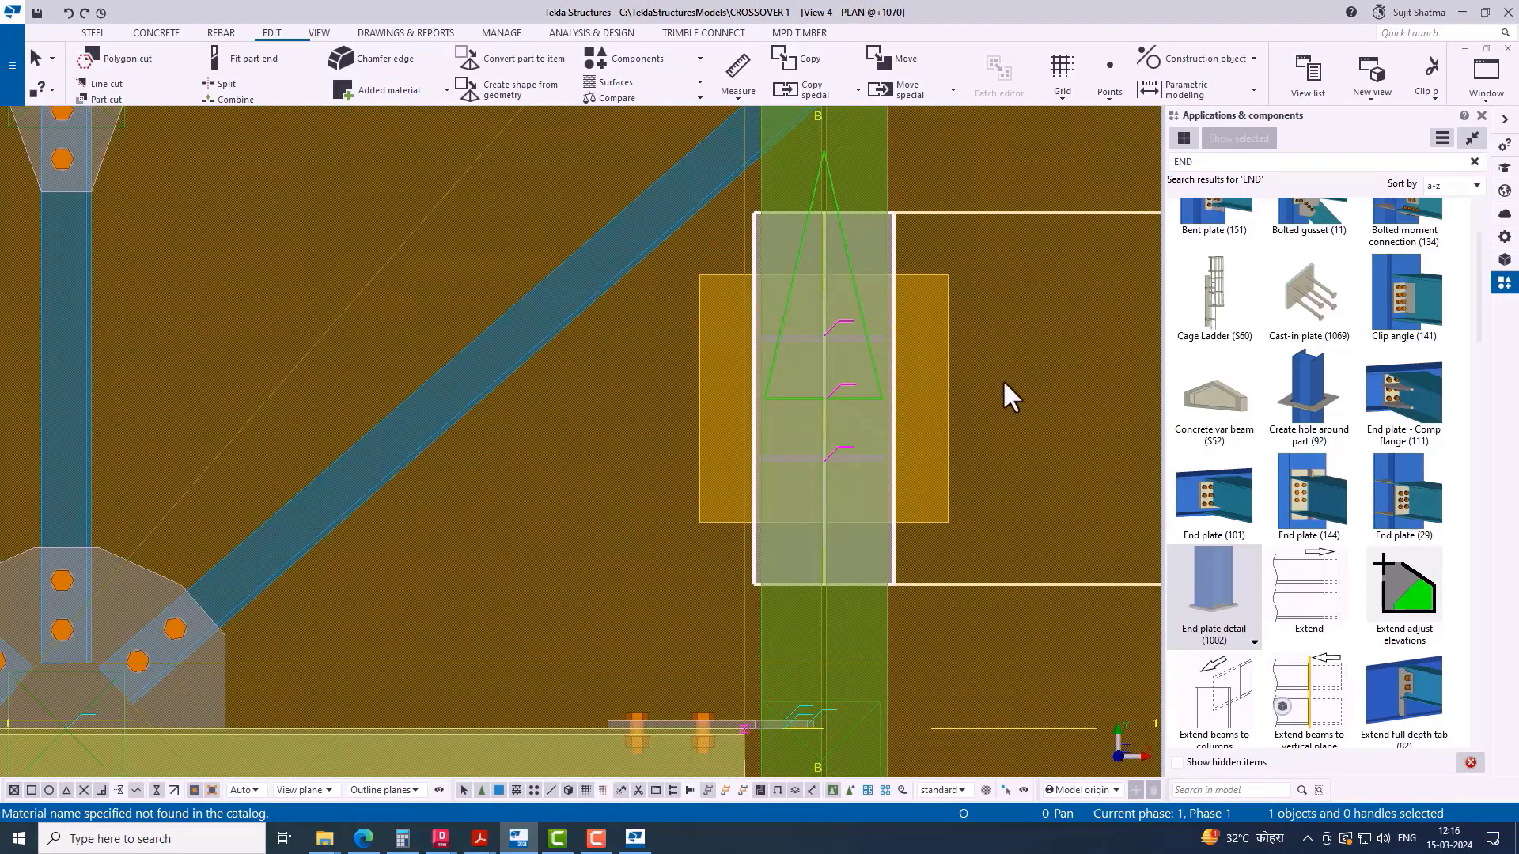
{"action": "middle_click_drag", "start_coordinate": [1001, 420], "coordinate": [864, 433]}
{"action": "mouse_move", "coordinate": [478, 842]}
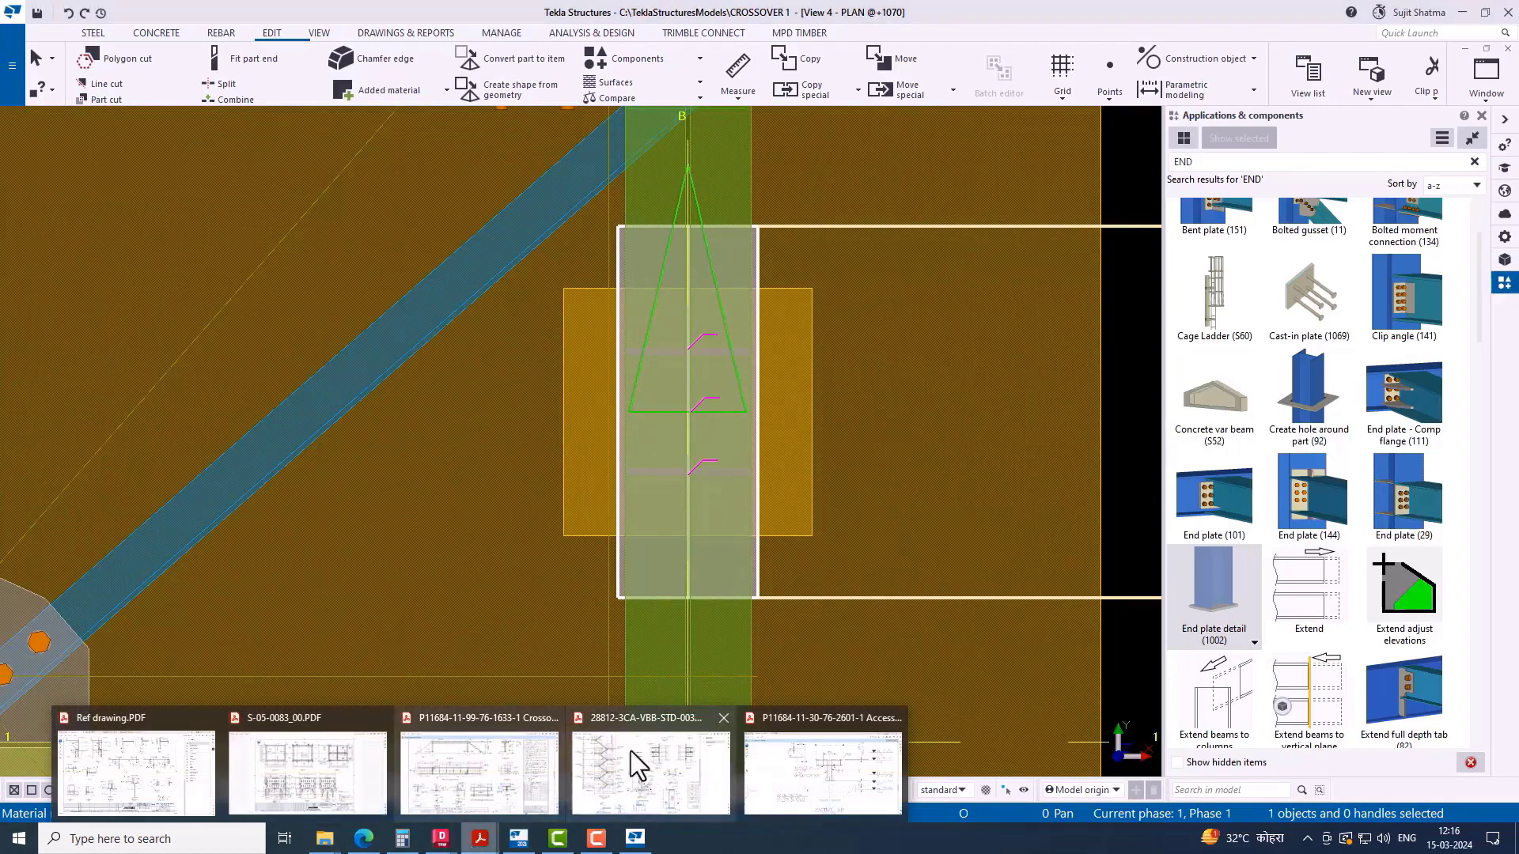
{"action": "left_click", "coordinate": [775, 796]}
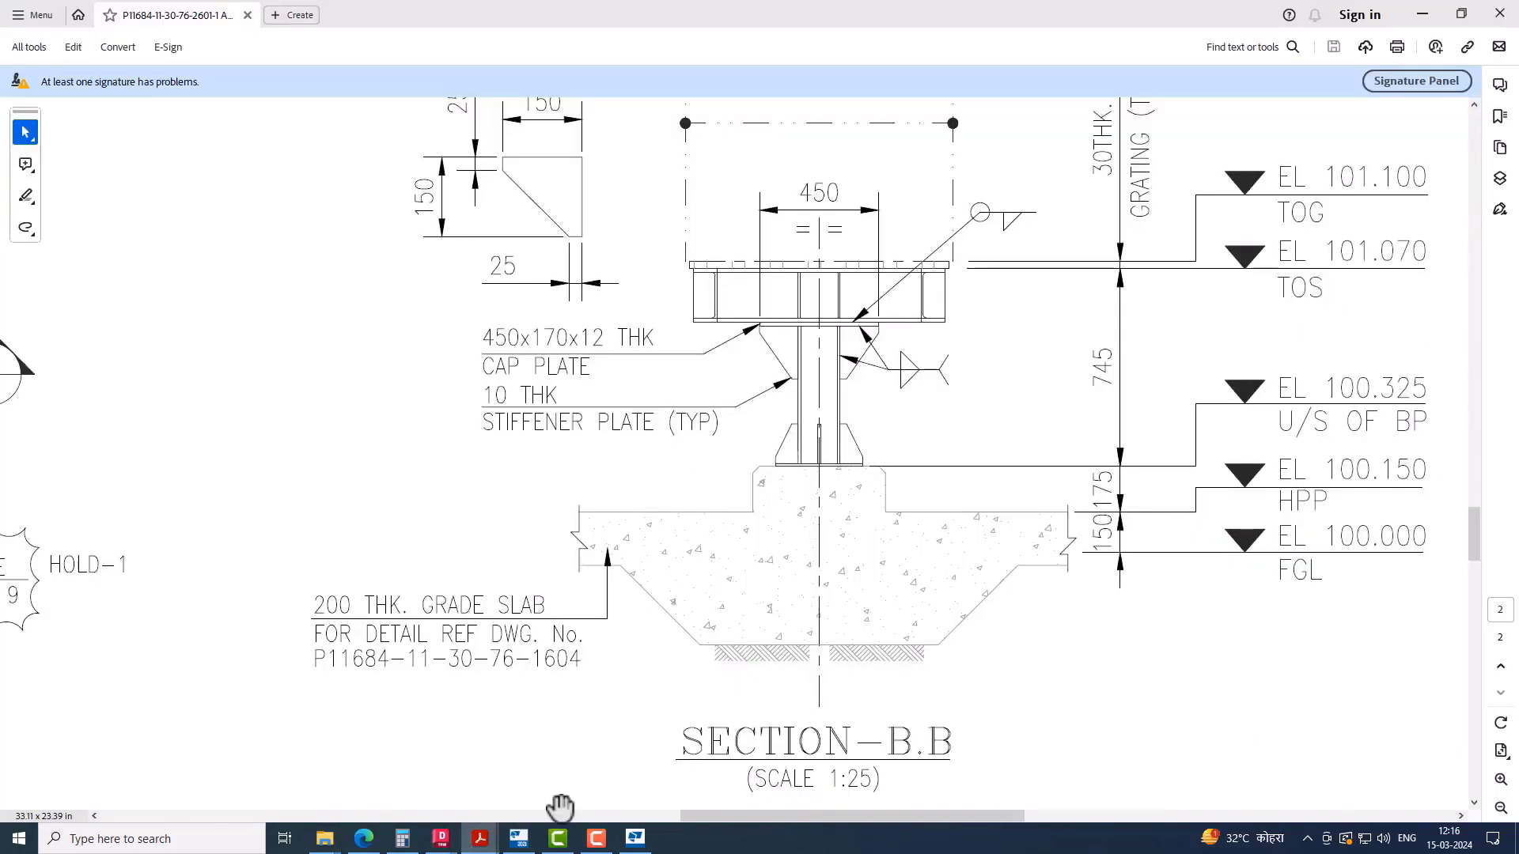
{"action": "left_click", "coordinate": [518, 839]}
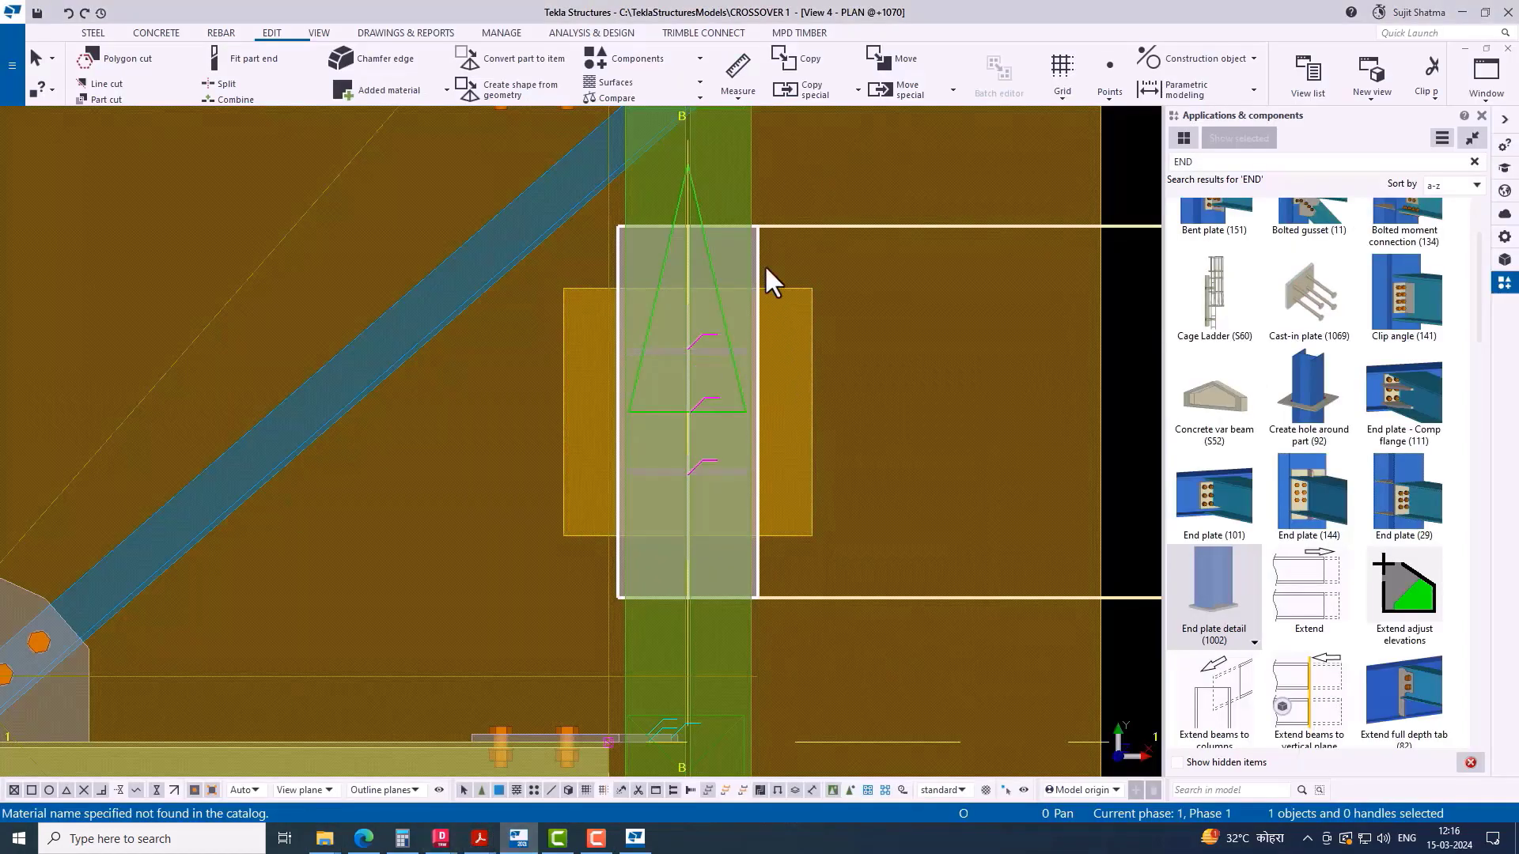
{"action": "scroll", "coordinate": [779, 333], "scroll_direction": "down", "scroll_amount": 4}
{"action": "middle_click_drag", "start_coordinate": [803, 453], "coordinate": [897, 431]}
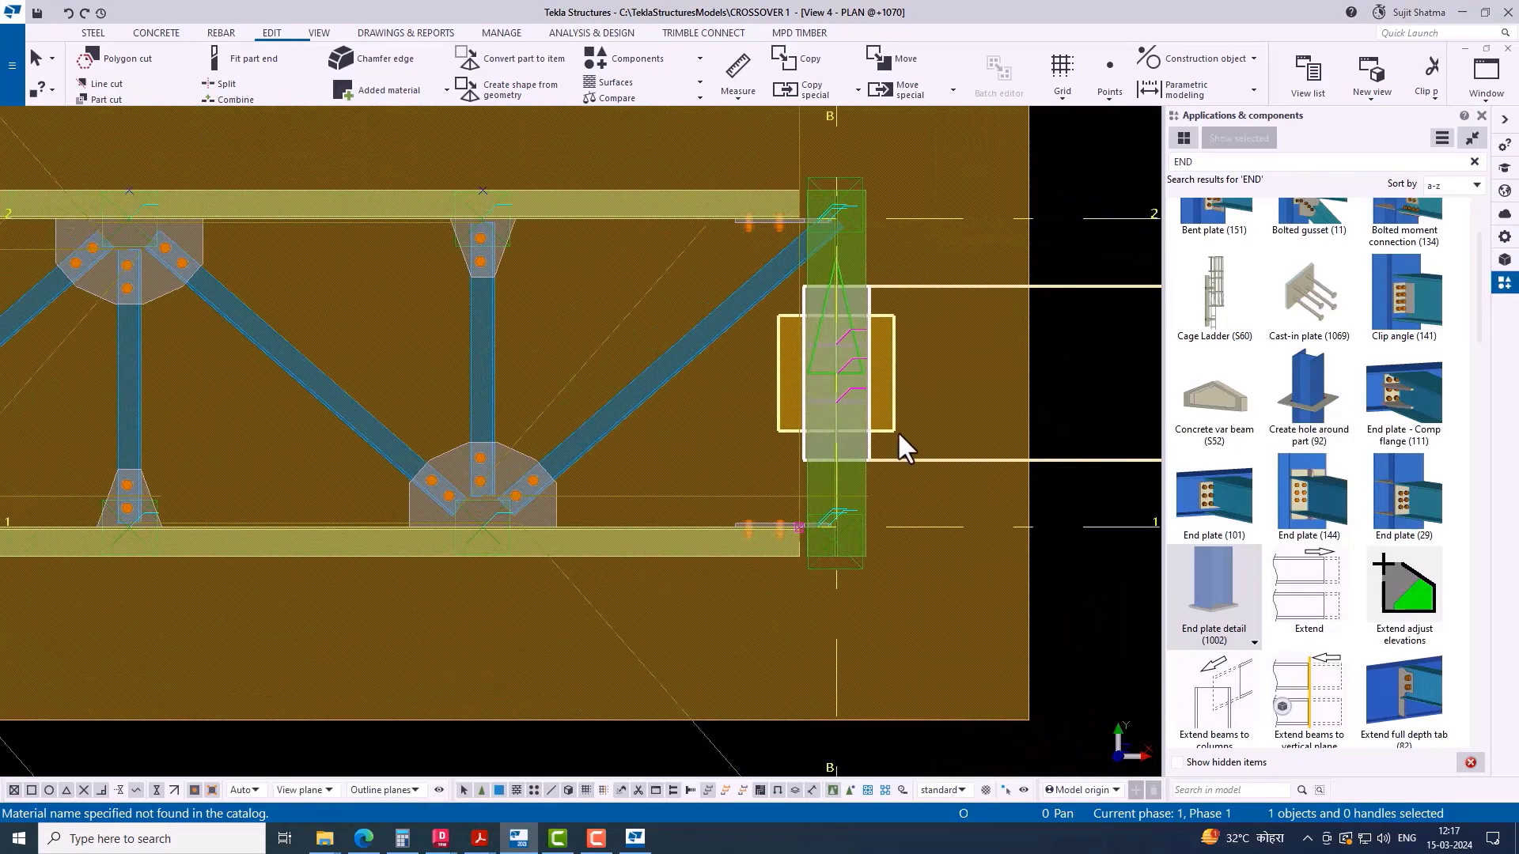
Step: Create an End plate detail (1002) at the top end point of the grid A column in the 3D view, and locate it in the GRID 1 view
{"action": "key", "text": "ctrl+Tab"}
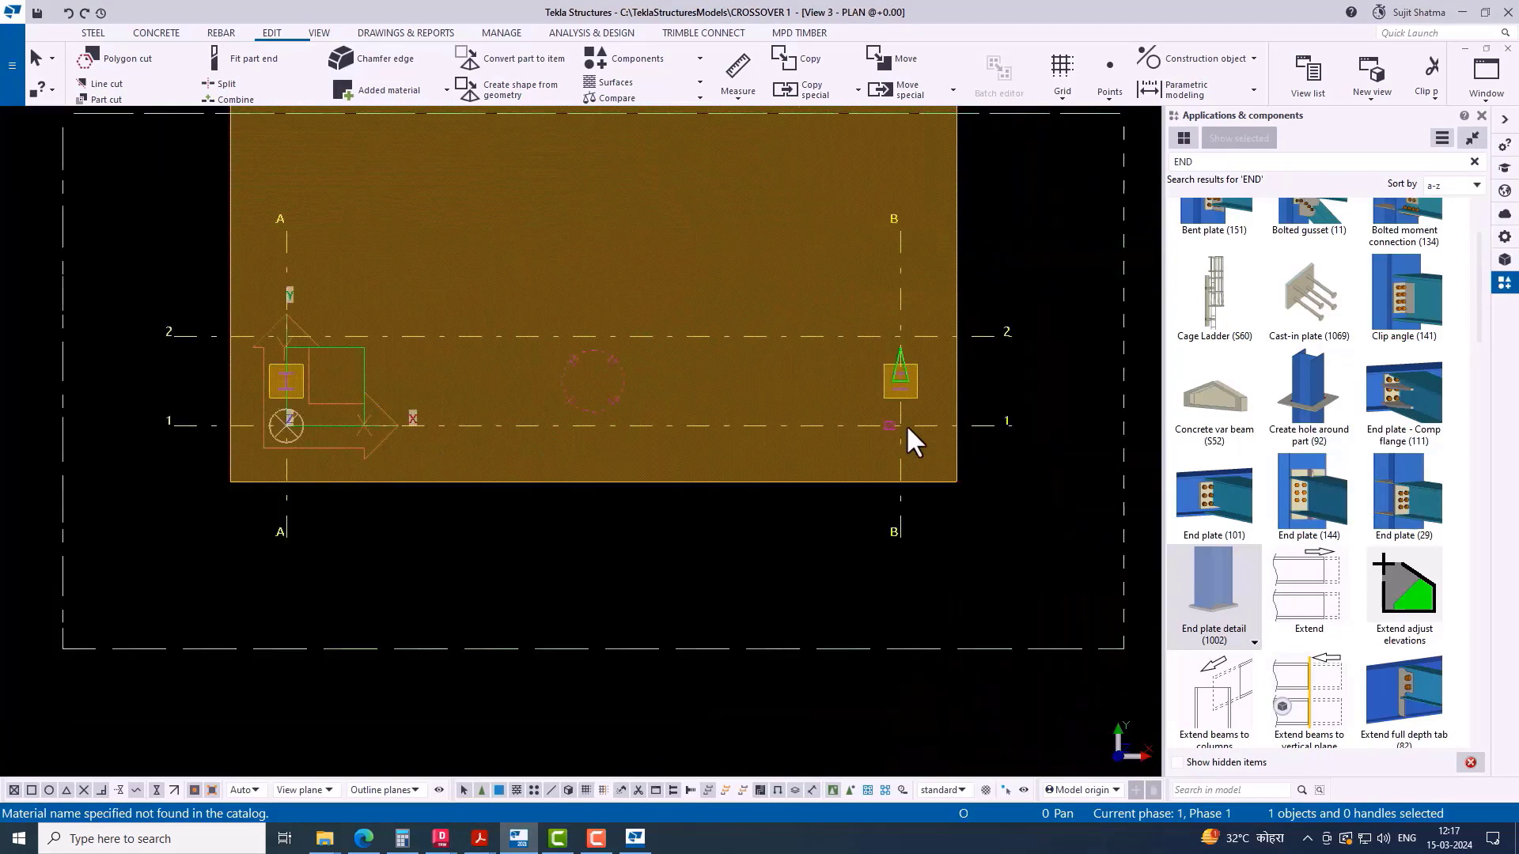
{"action": "middle_click_drag", "start_coordinate": [308, 481], "coordinate": [269, 267]}
{"action": "key", "text": "ctrl+Tab"}
{"action": "scroll", "coordinate": [534, 500], "scroll_direction": "down", "scroll_amount": 3}
{"action": "middle_click_drag", "start_coordinate": [870, 514], "coordinate": [358, 290]}
{"action": "scroll", "coordinate": [712, 421], "scroll_direction": "up", "scroll_amount": 2}
{"action": "middle_click_drag", "start_coordinate": [712, 420], "coordinate": [504, 310]}
{"action": "scroll", "coordinate": [676, 388], "scroll_direction": "up", "scroll_amount": 5}
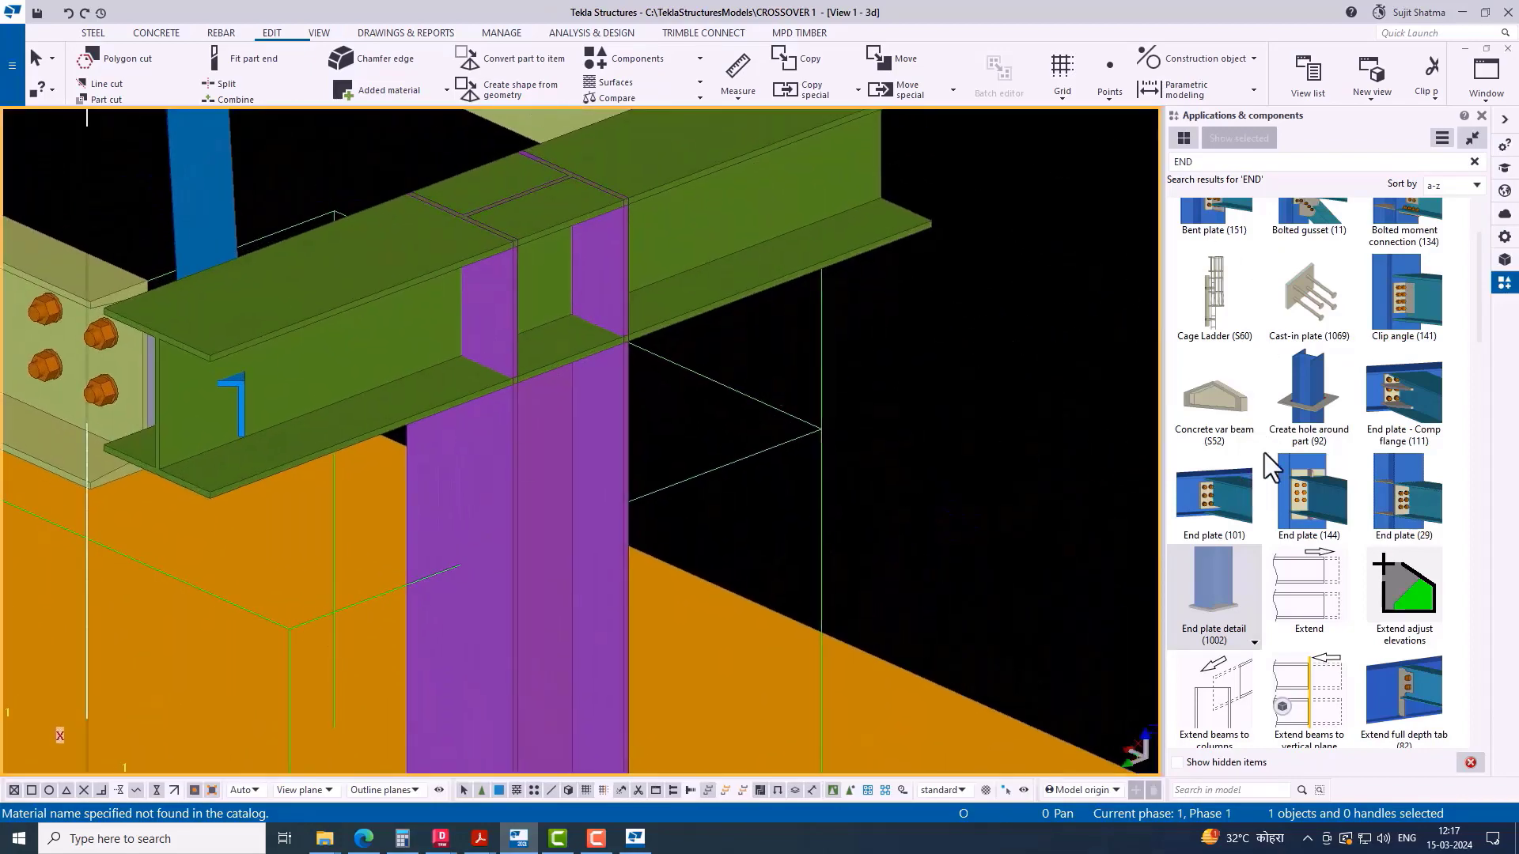
{"action": "scroll", "coordinate": [1265, 419], "scroll_direction": "up", "scroll_amount": 2}
{"action": "scroll", "coordinate": [1268, 392], "scroll_direction": "down", "scroll_amount": 2}
{"action": "left_click", "coordinate": [1212, 593]}
{"action": "left_click", "coordinate": [543, 450]}
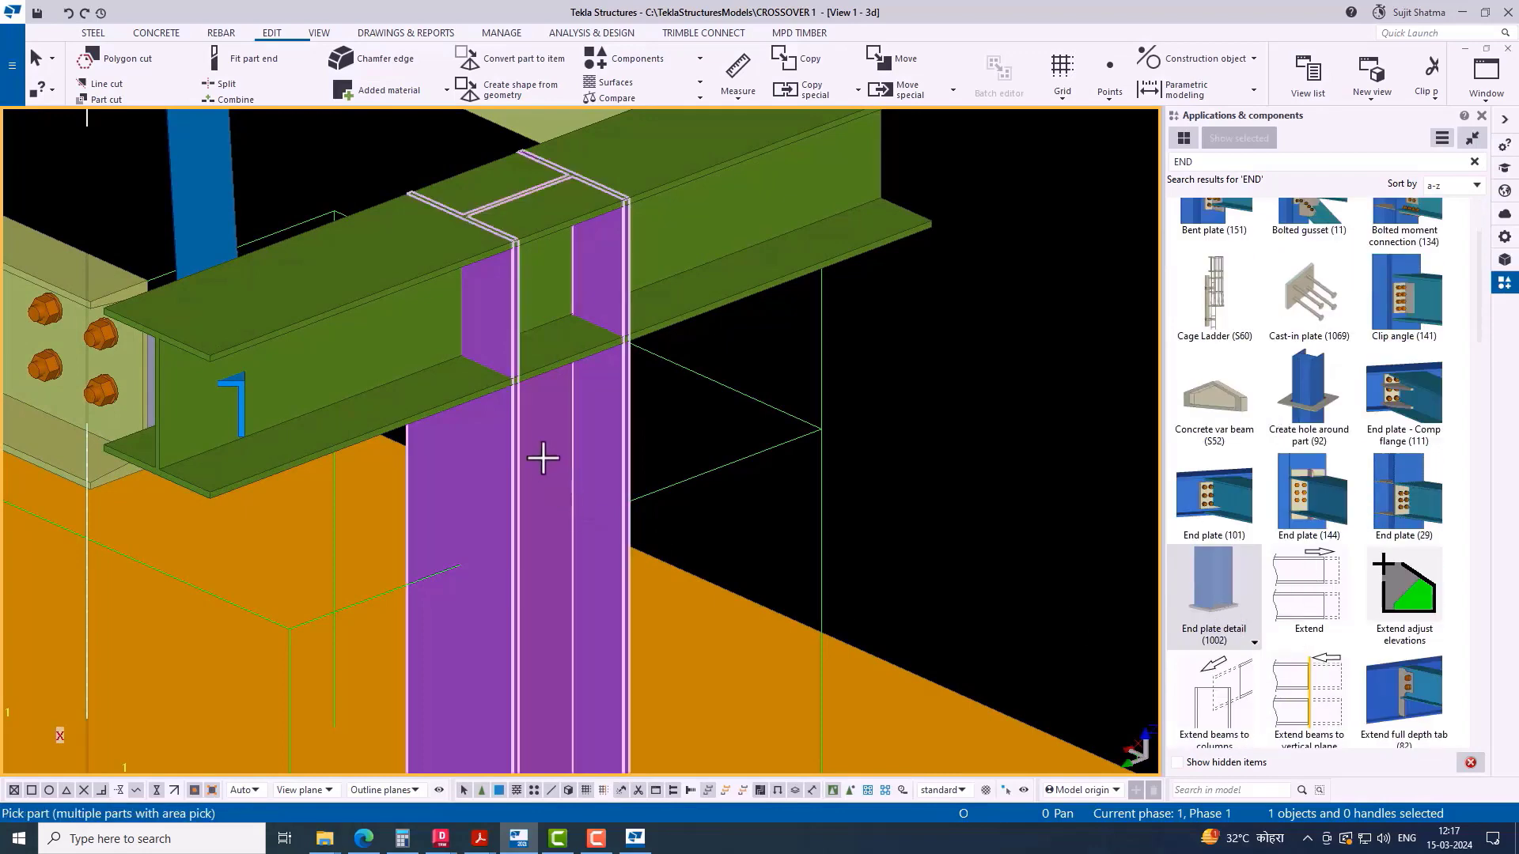
{"action": "left_click", "coordinate": [521, 189]}
{"action": "right_click", "coordinate": [519, 182]}
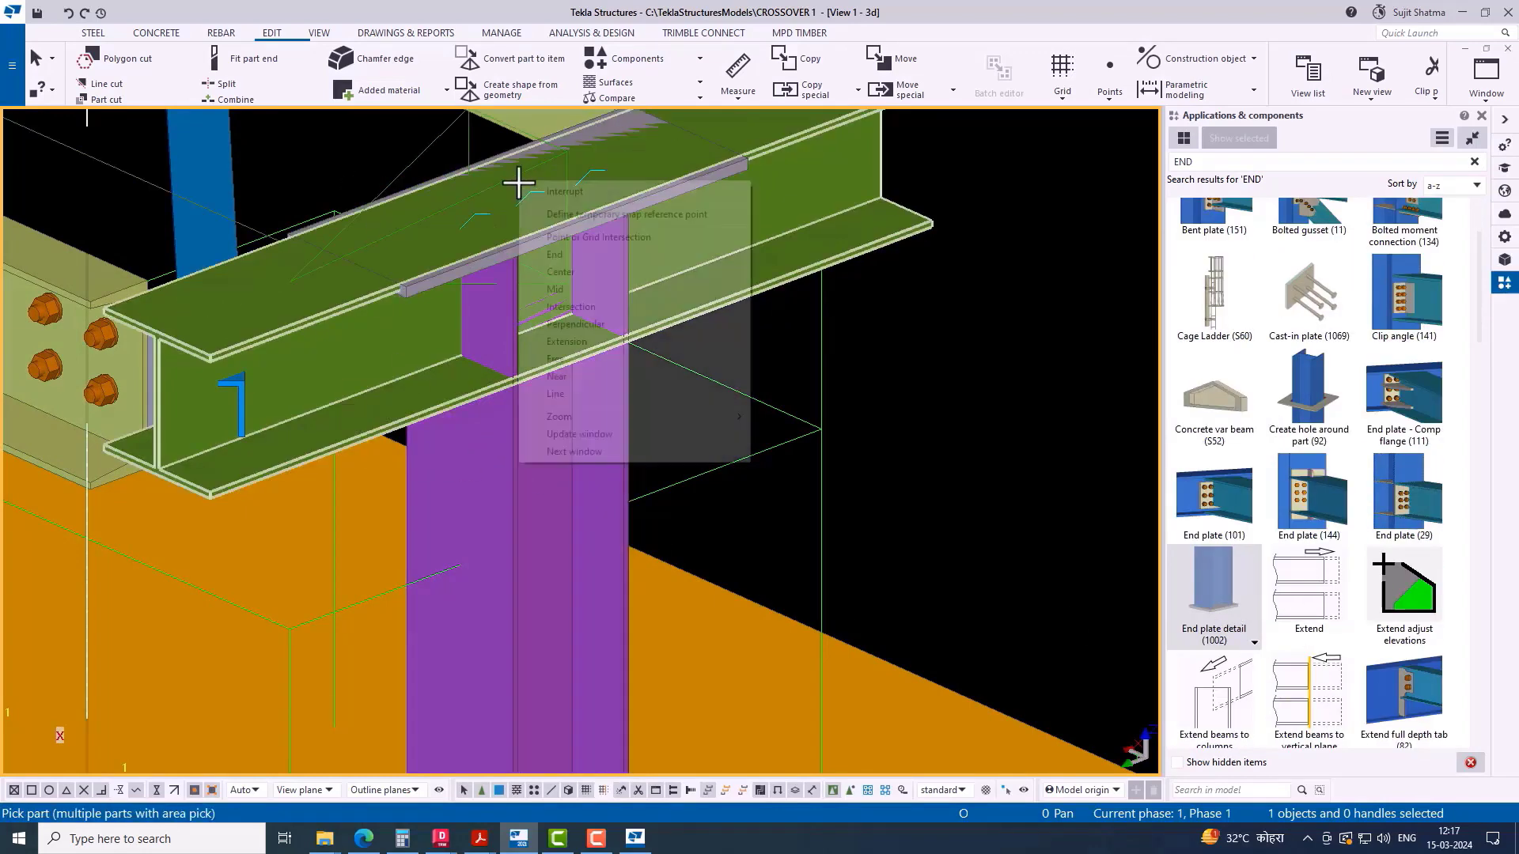
{"action": "left_click", "coordinate": [571, 194]}
{"action": "key", "text": "ctrl+Tab"}
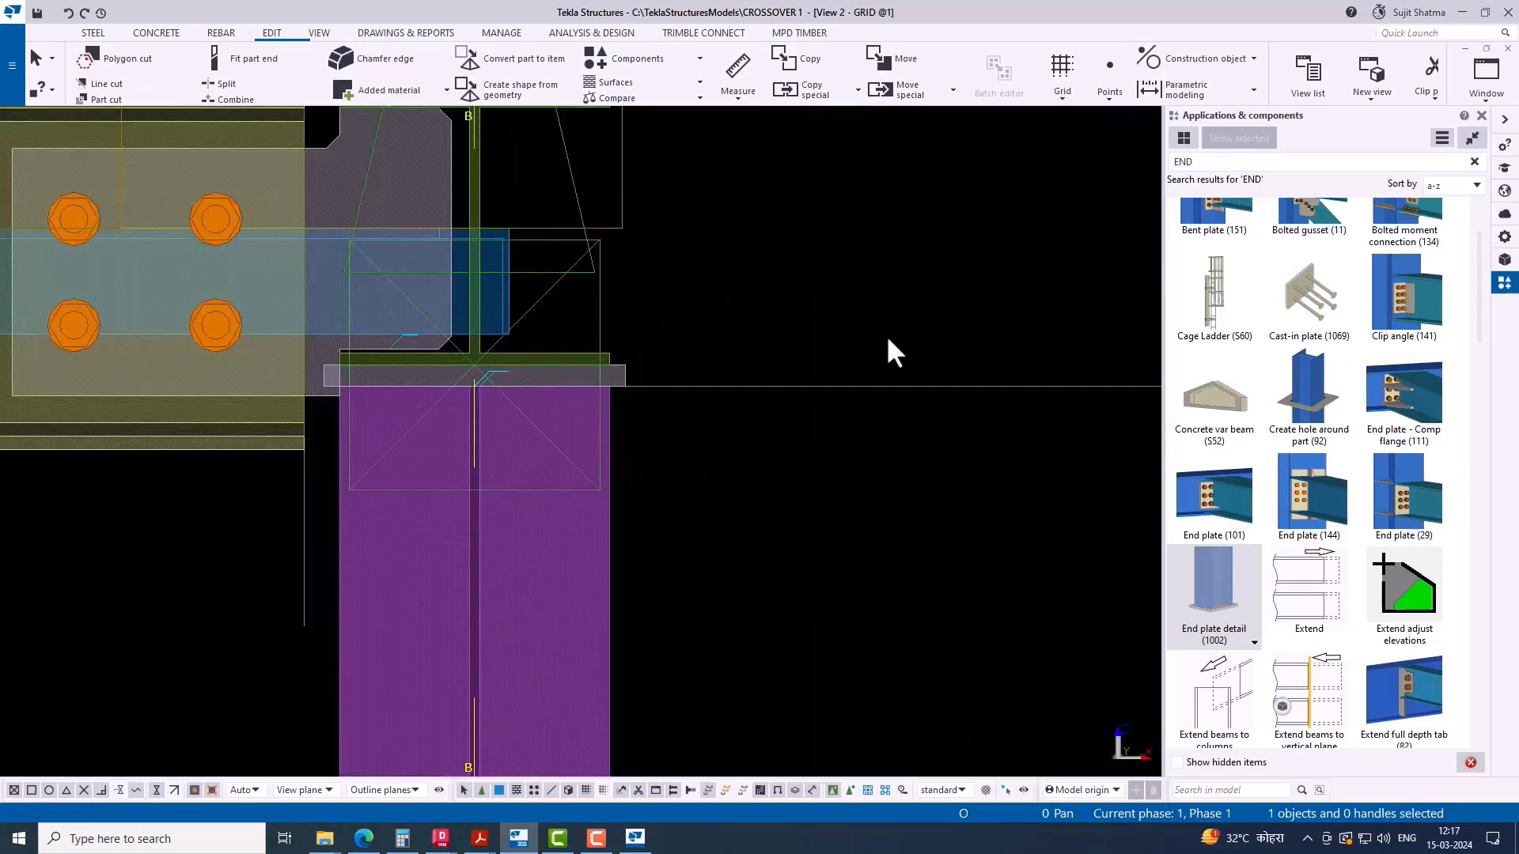
{"action": "scroll", "coordinate": [891, 506], "scroll_direction": "down", "scroll_amount": 11}
{"action": "middle_click_drag", "start_coordinate": [219, 621], "coordinate": [1126, 532]}
{"action": "scroll", "coordinate": [756, 424], "scroll_direction": "up", "scroll_amount": 5}
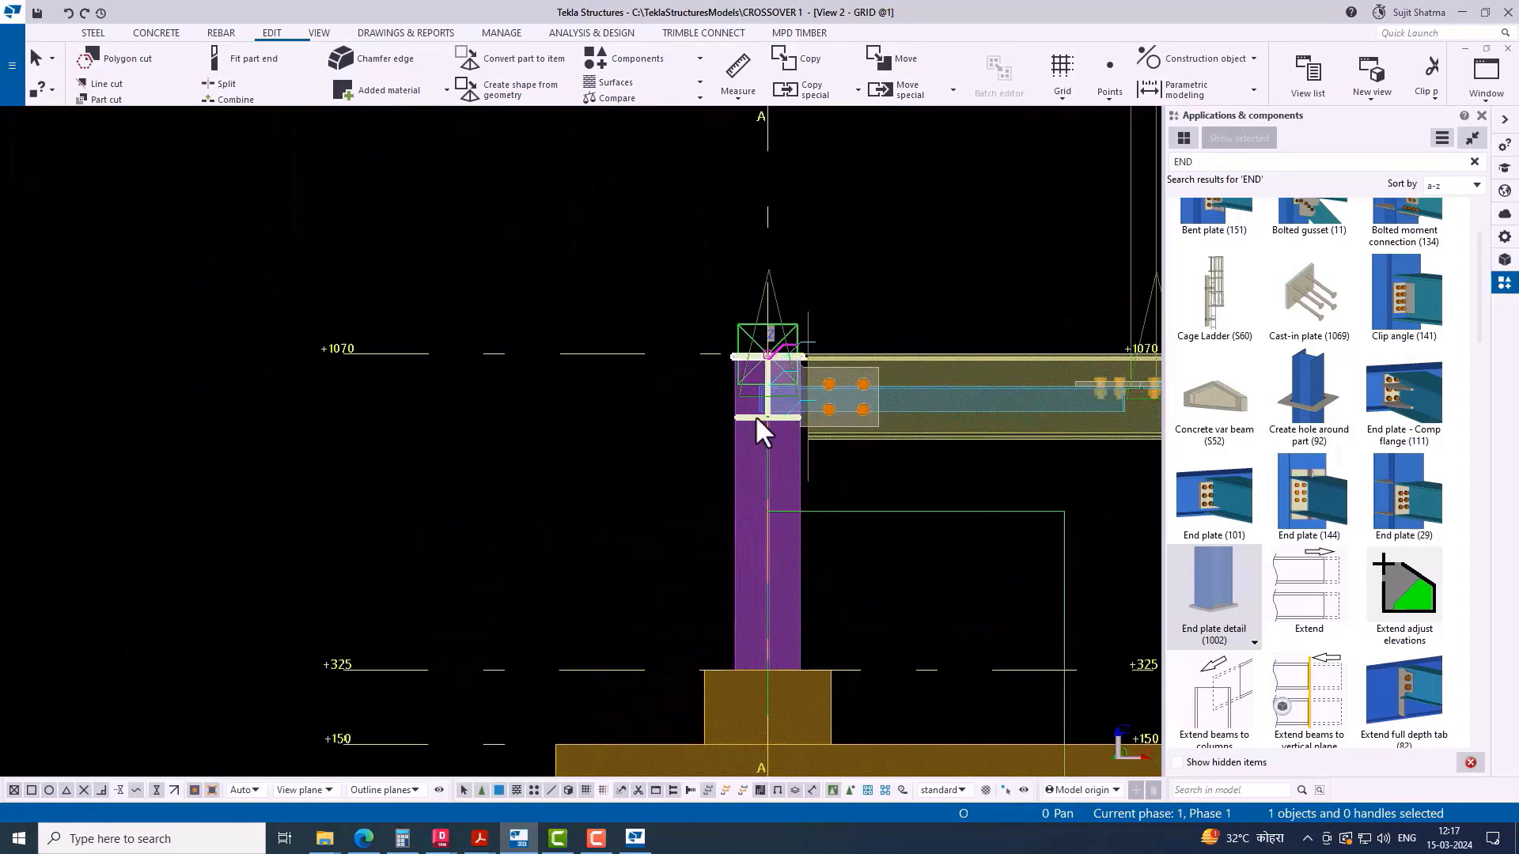
{"action": "right_click", "coordinate": [525, 268]}
{"action": "left_click", "coordinate": [459, 340]}
{"action": "scroll", "coordinate": [671, 345], "scroll_direction": "up", "scroll_amount": 3}
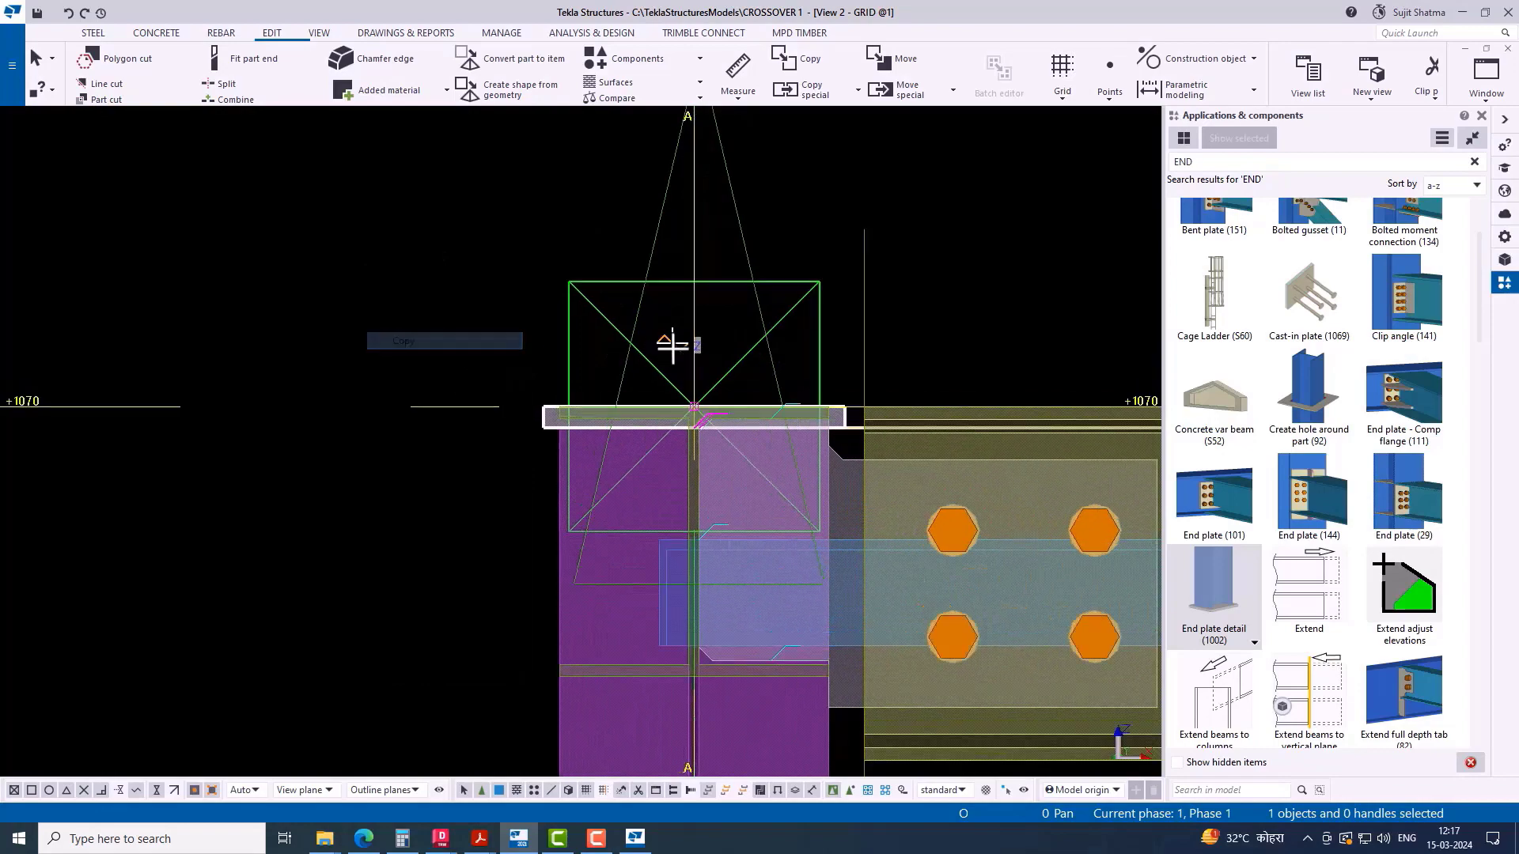
{"action": "right_click", "coordinate": [176, 253]}
{"action": "left_click", "coordinate": [214, 264]}
Step: Move the grid A end plate detail down from the column's top to the underside of the end beam's bottom flange
{"action": "right_click", "coordinate": [208, 233]}
{"action": "left_click", "coordinate": [332, 342]}
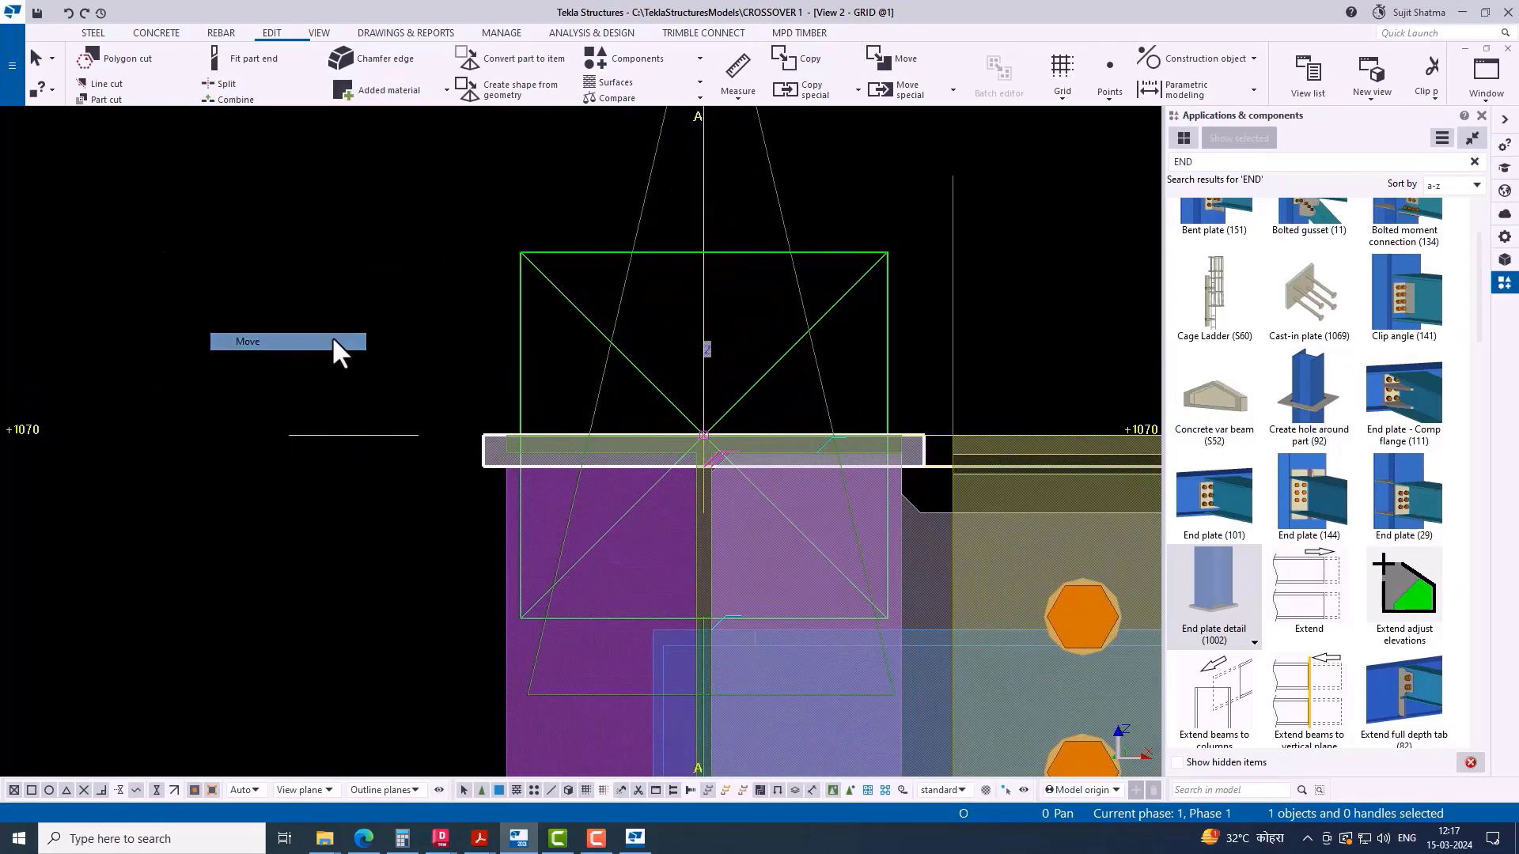
{"action": "scroll", "coordinate": [696, 474], "scroll_direction": "up", "scroll_amount": 3}
{"action": "left_click", "coordinate": [686, 370]}
{"action": "scroll", "coordinate": [632, 206], "scroll_direction": "down", "scroll_amount": 5}
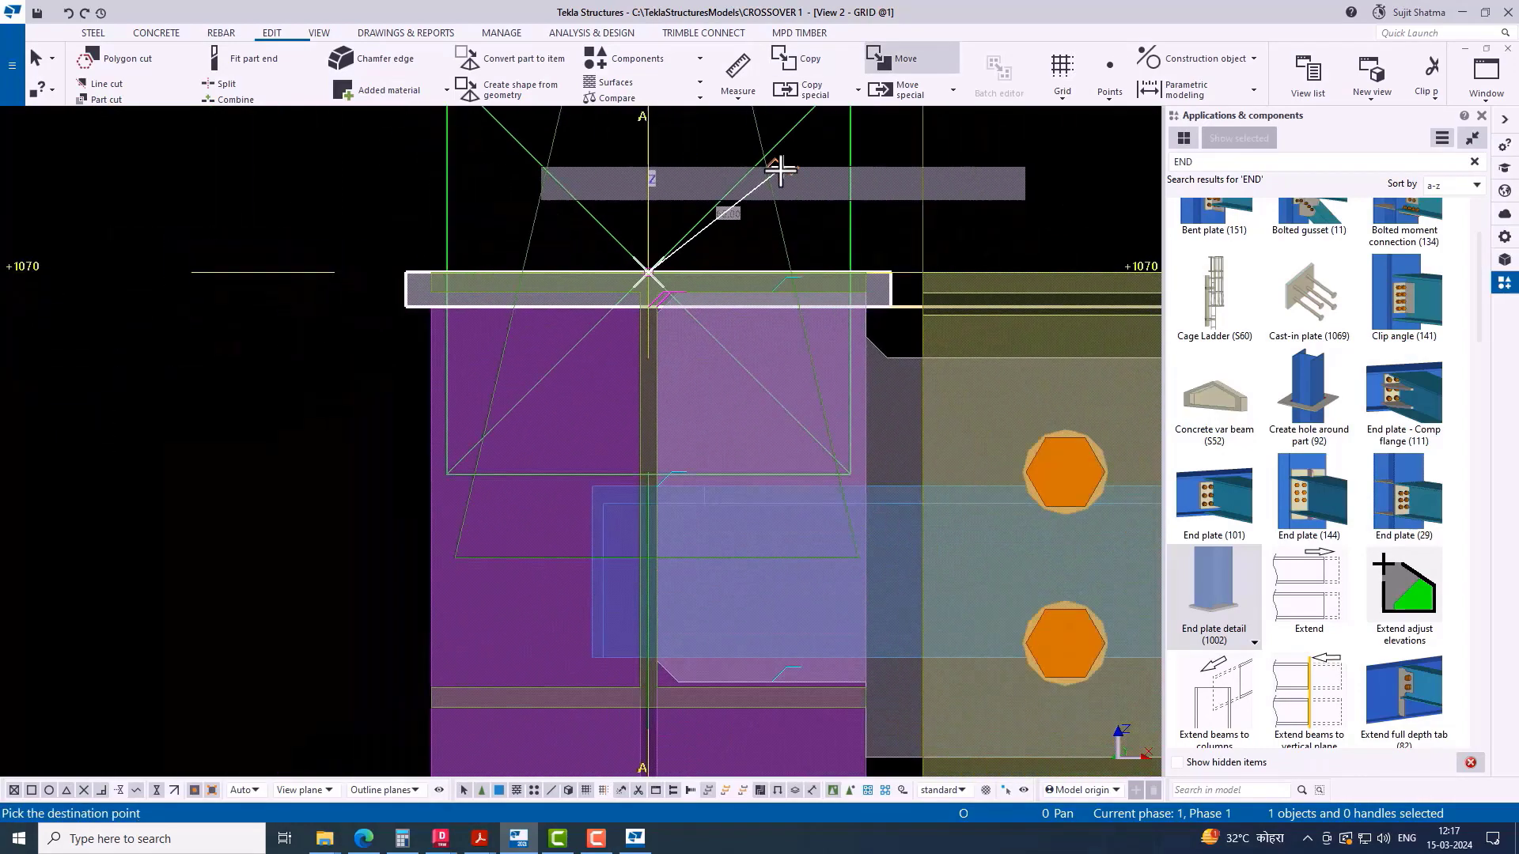
{"action": "scroll", "coordinate": [700, 637], "scroll_direction": "up", "scroll_amount": 5}
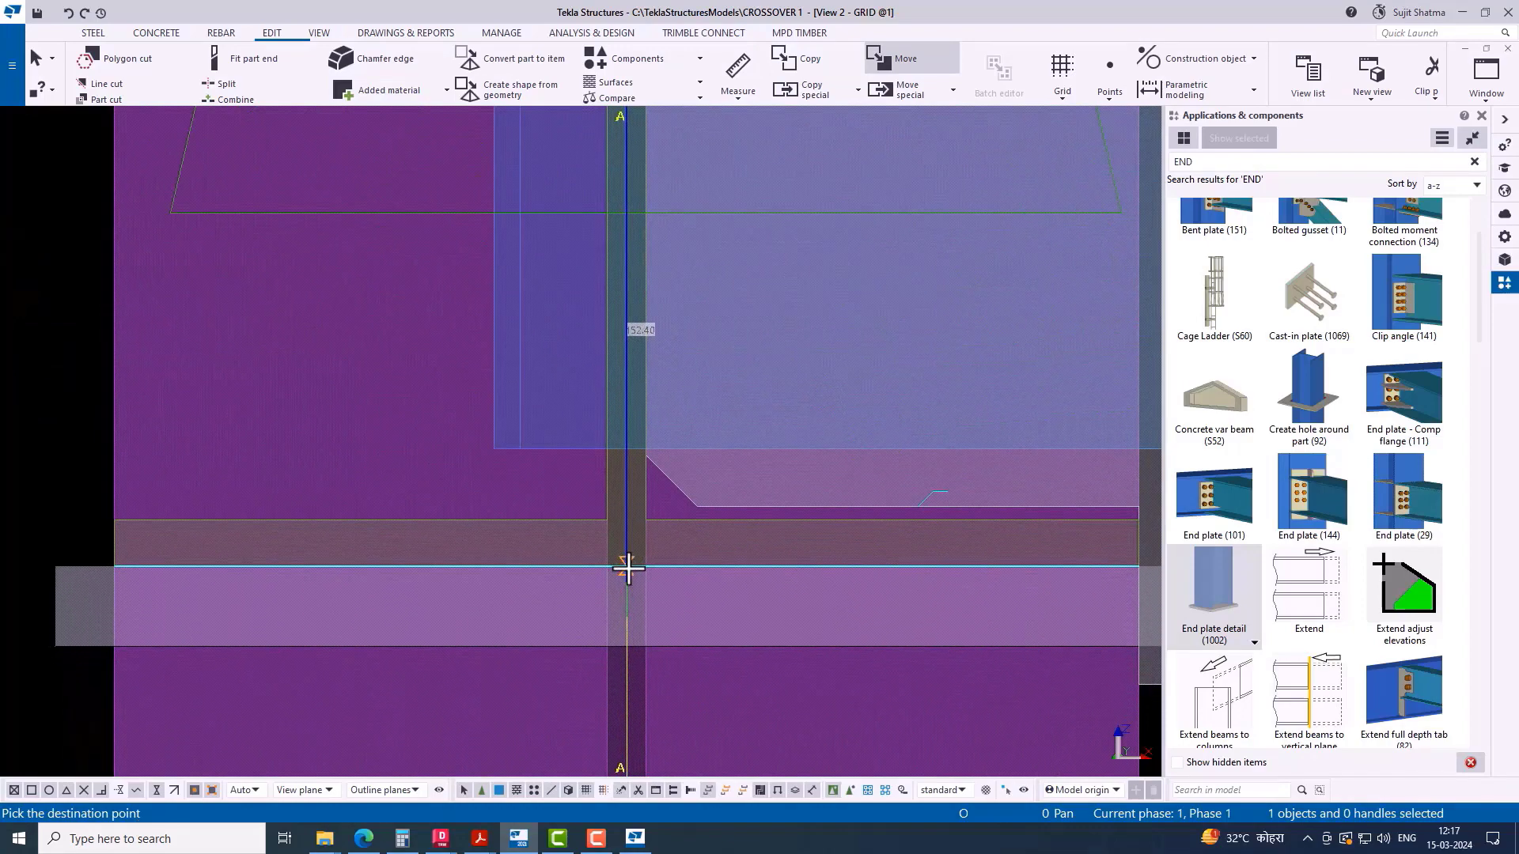
{"action": "left_click", "coordinate": [628, 570]}
{"action": "scroll", "coordinate": [664, 372], "scroll_direction": "down", "scroll_amount": 6}
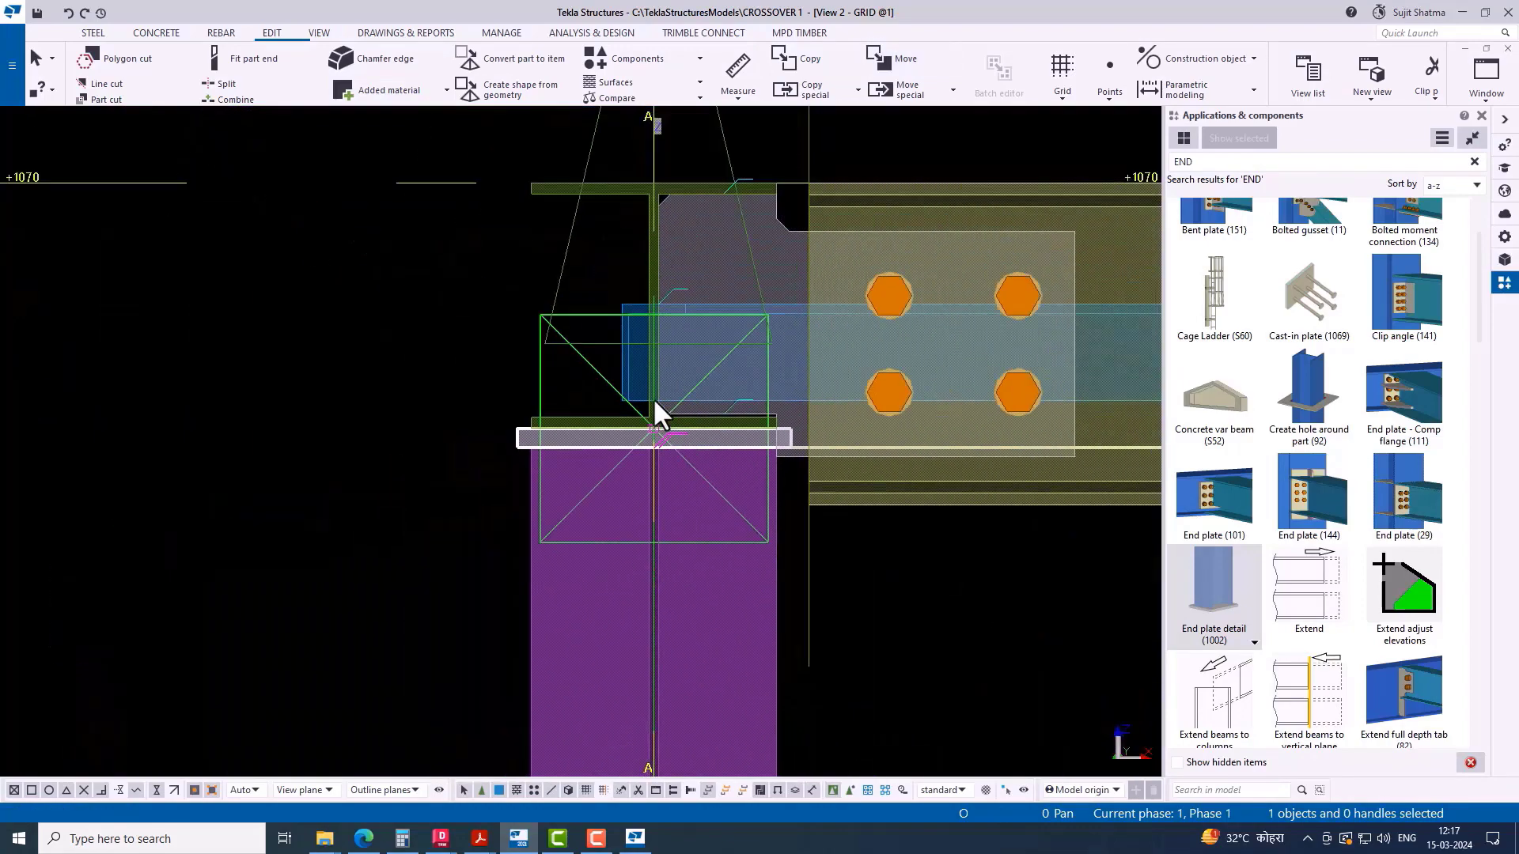
Step: Redraw the PLAN @+1070 view and inspect the cap plate between the grid A column and the end beam in the 3D view
{"action": "key", "text": "ctrl+Tab"}
{"action": "scroll", "coordinate": [829, 388], "scroll_direction": "down", "scroll_amount": 5}
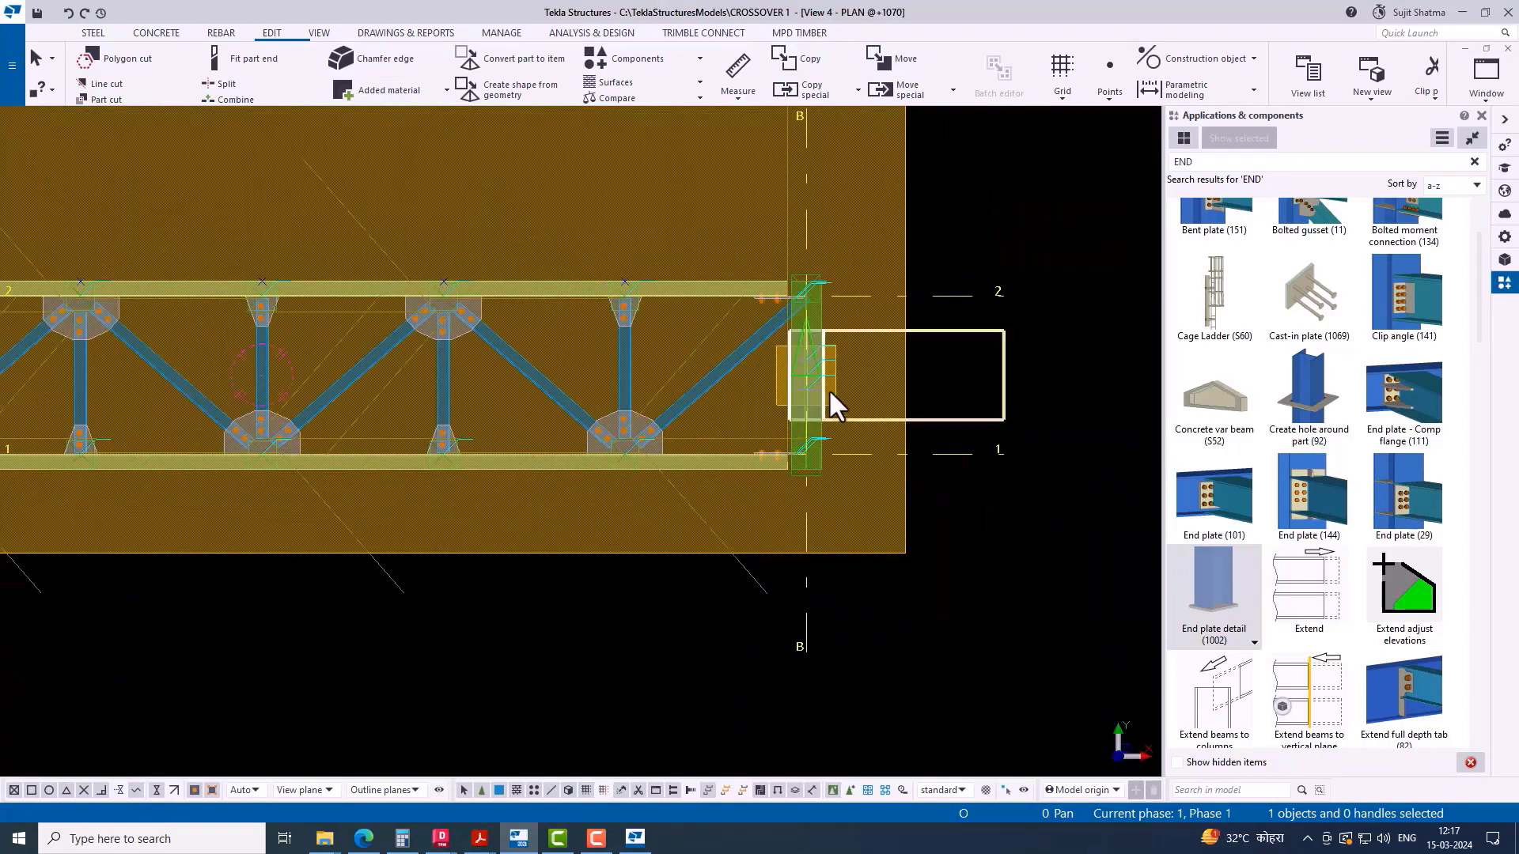
{"action": "right_click", "coordinate": [657, 523]}
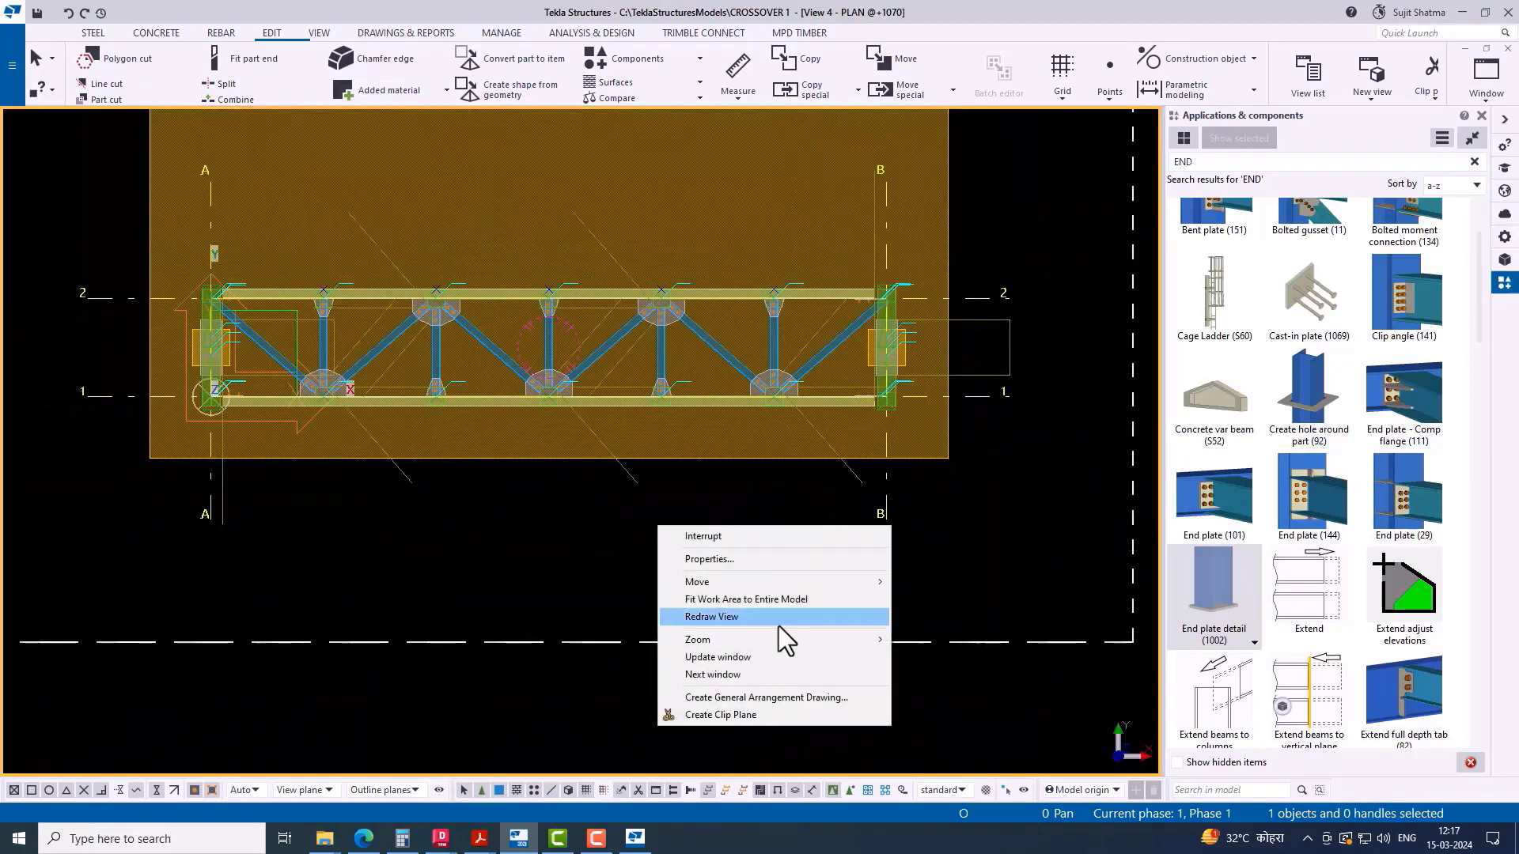
{"action": "left_click", "coordinate": [771, 615]}
{"action": "key", "text": "ctrl+Tab"}
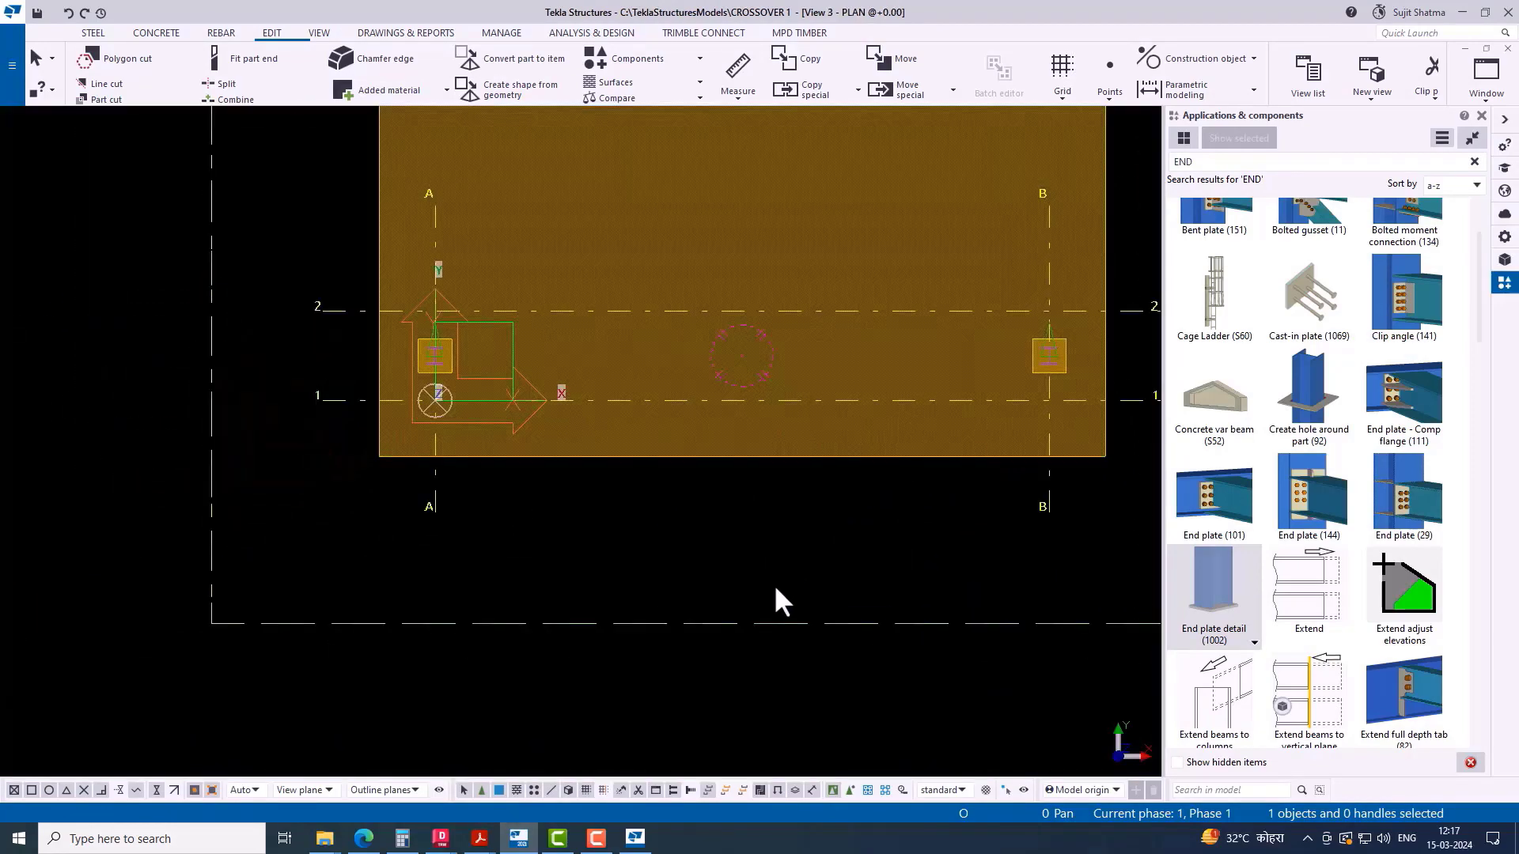
{"action": "key", "text": "ctrl+Tab"}
{"action": "scroll", "coordinate": [742, 404], "scroll_direction": "down", "scroll_amount": 3}
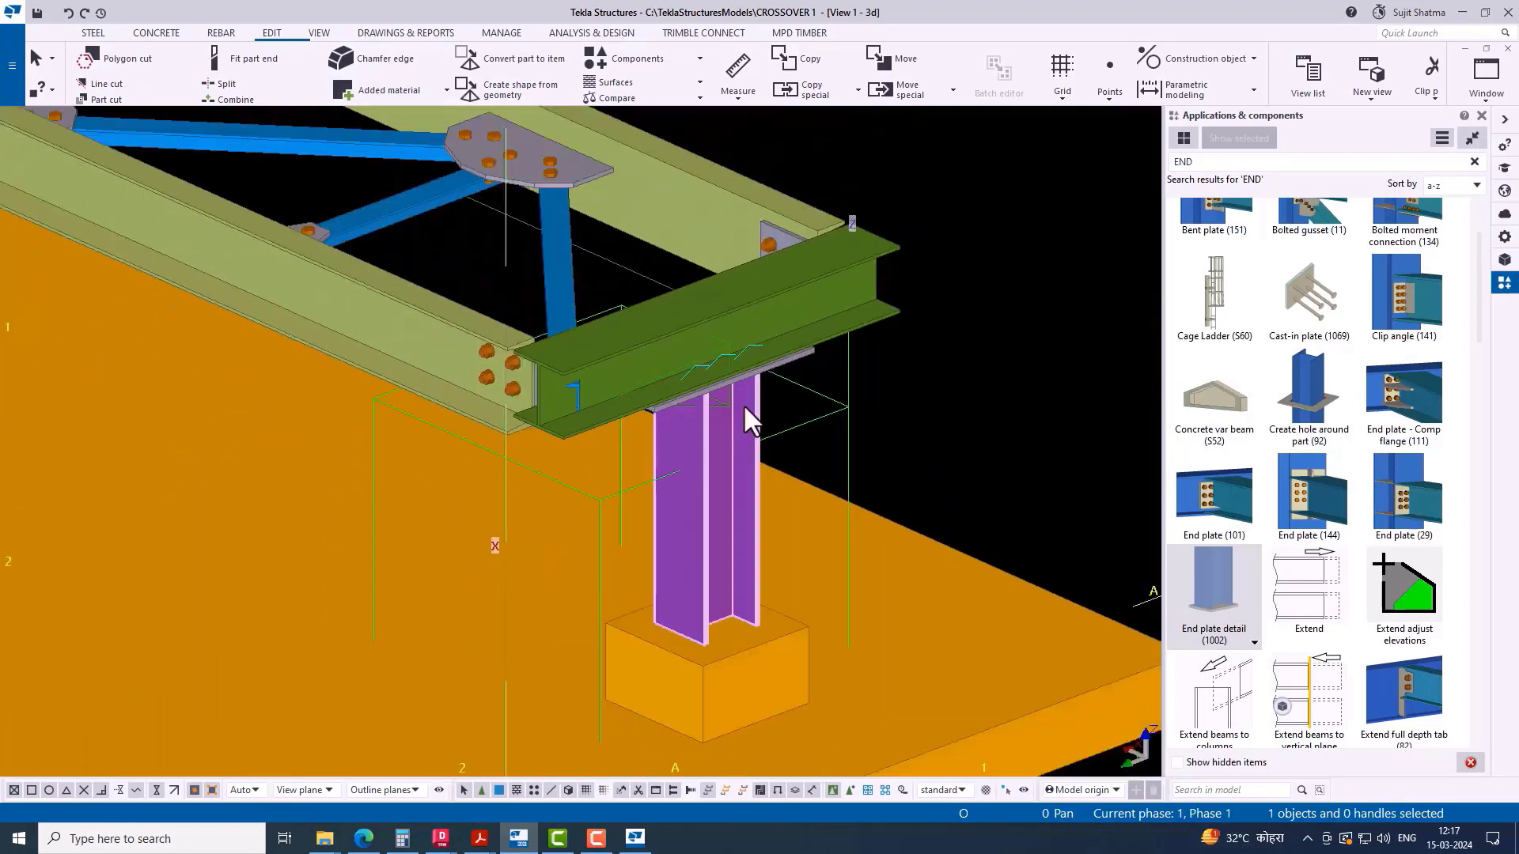
{"action": "right_click", "coordinate": [916, 224]}
{"action": "left_click", "coordinate": [1009, 313]}
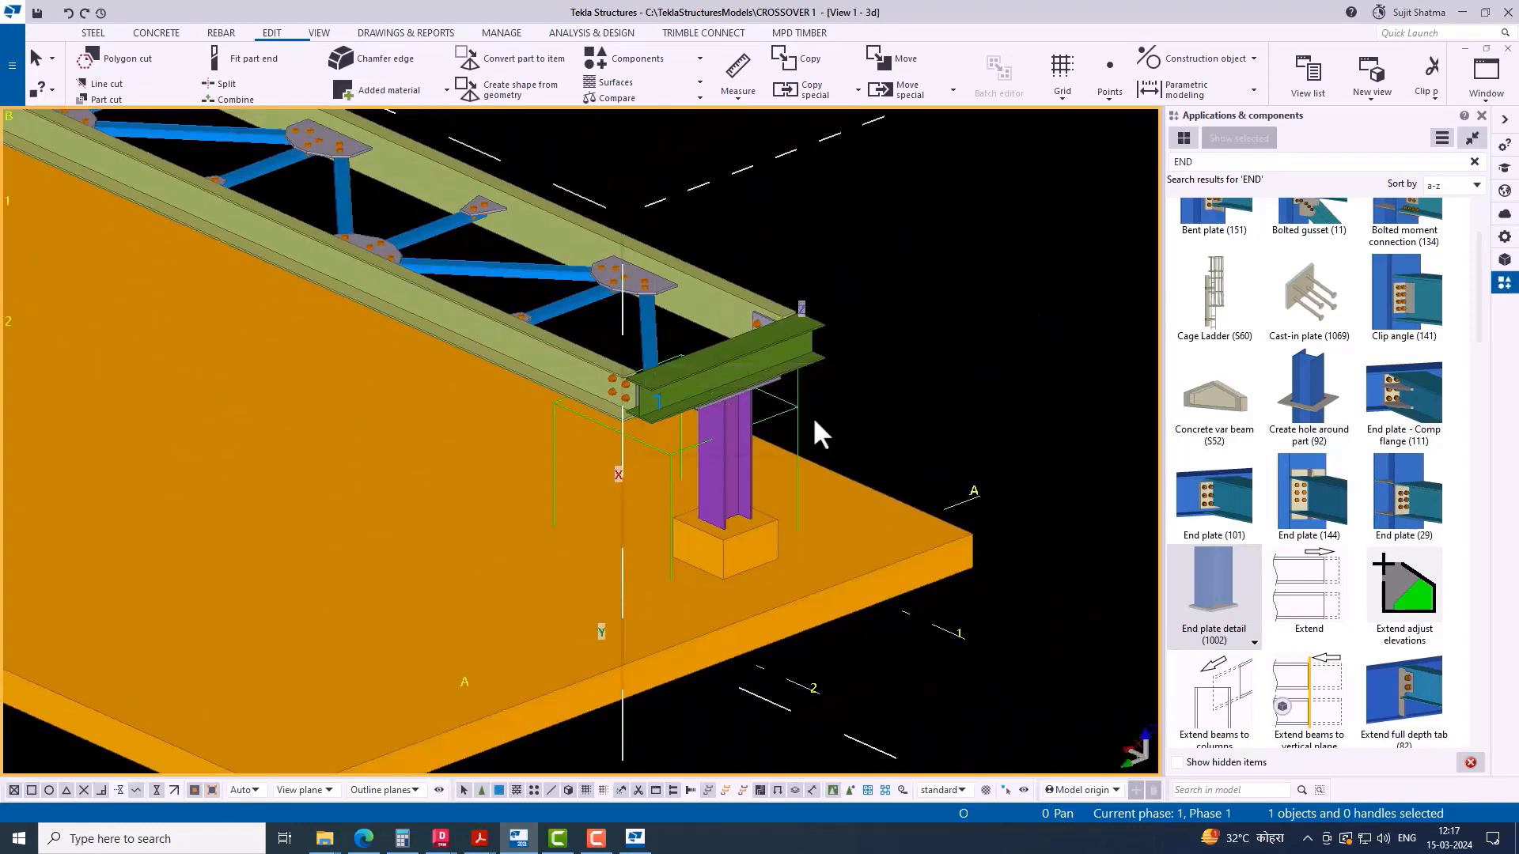
{"action": "scroll", "coordinate": [766, 381], "scroll_direction": "up", "scroll_amount": 3}
{"action": "key", "text": "v"}
{"action": "left_click", "coordinate": [895, 338]}
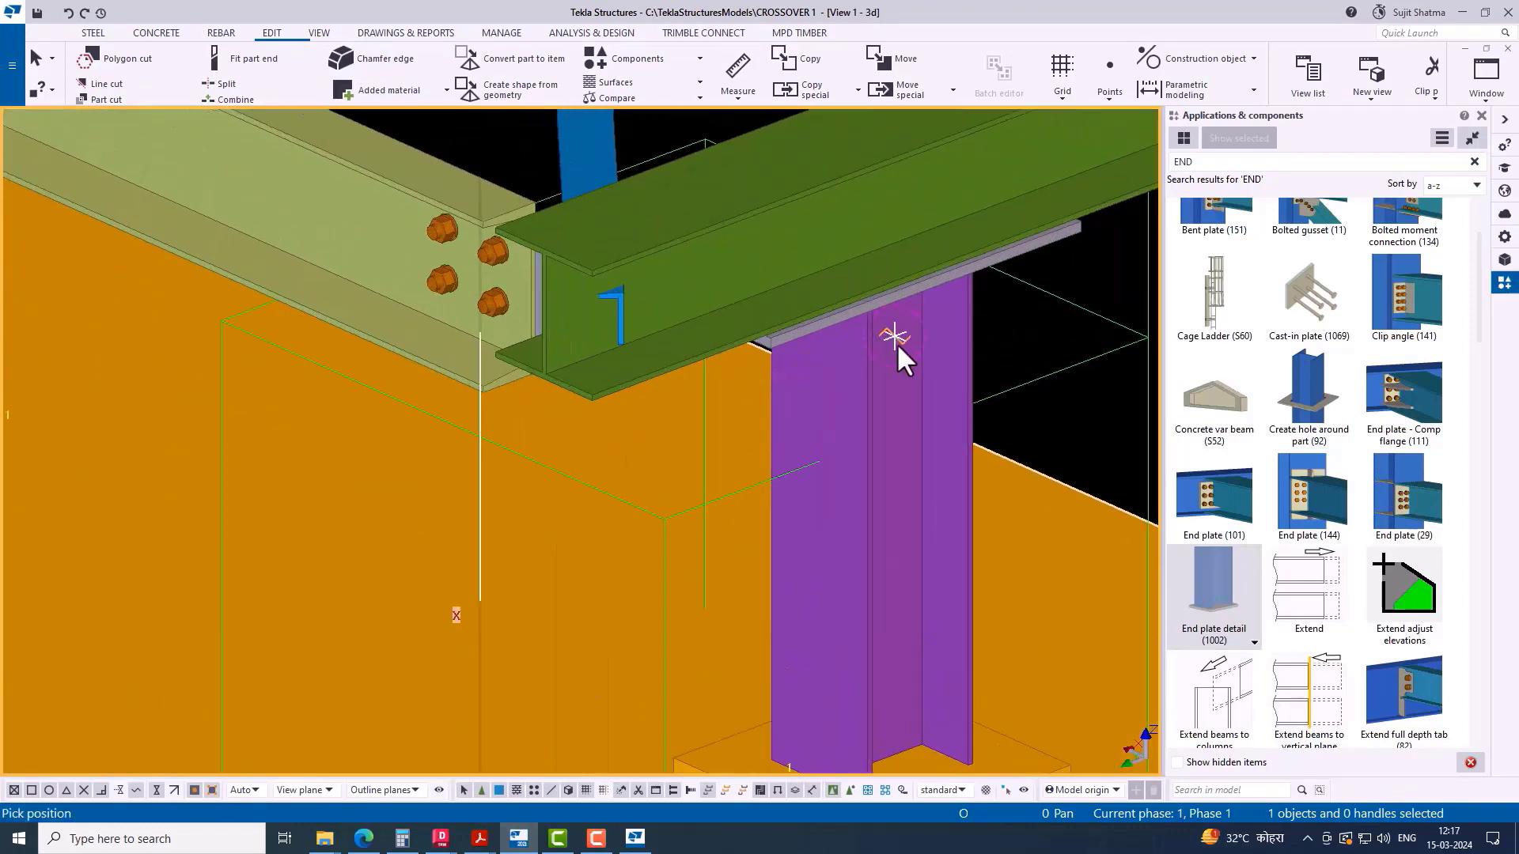
{"action": "scroll", "coordinate": [747, 503], "scroll_direction": "down", "scroll_amount": 3}
{"action": "mouse_move", "coordinate": [746, 553]}
{"action": "middle_mouse_down", "text": "ctrl"}
{"action": "mouse_move", "coordinate": [757, 518]}
{"action": "mouse_move", "coordinate": [854, 443]}
{"action": "mouse_move", "coordinate": [820, 525]}
{"action": "mouse_move", "coordinate": [780, 566]}
{"action": "mouse_move", "coordinate": [768, 552]}
{"action": "middle_mouse_up", "text": "ctrl"}
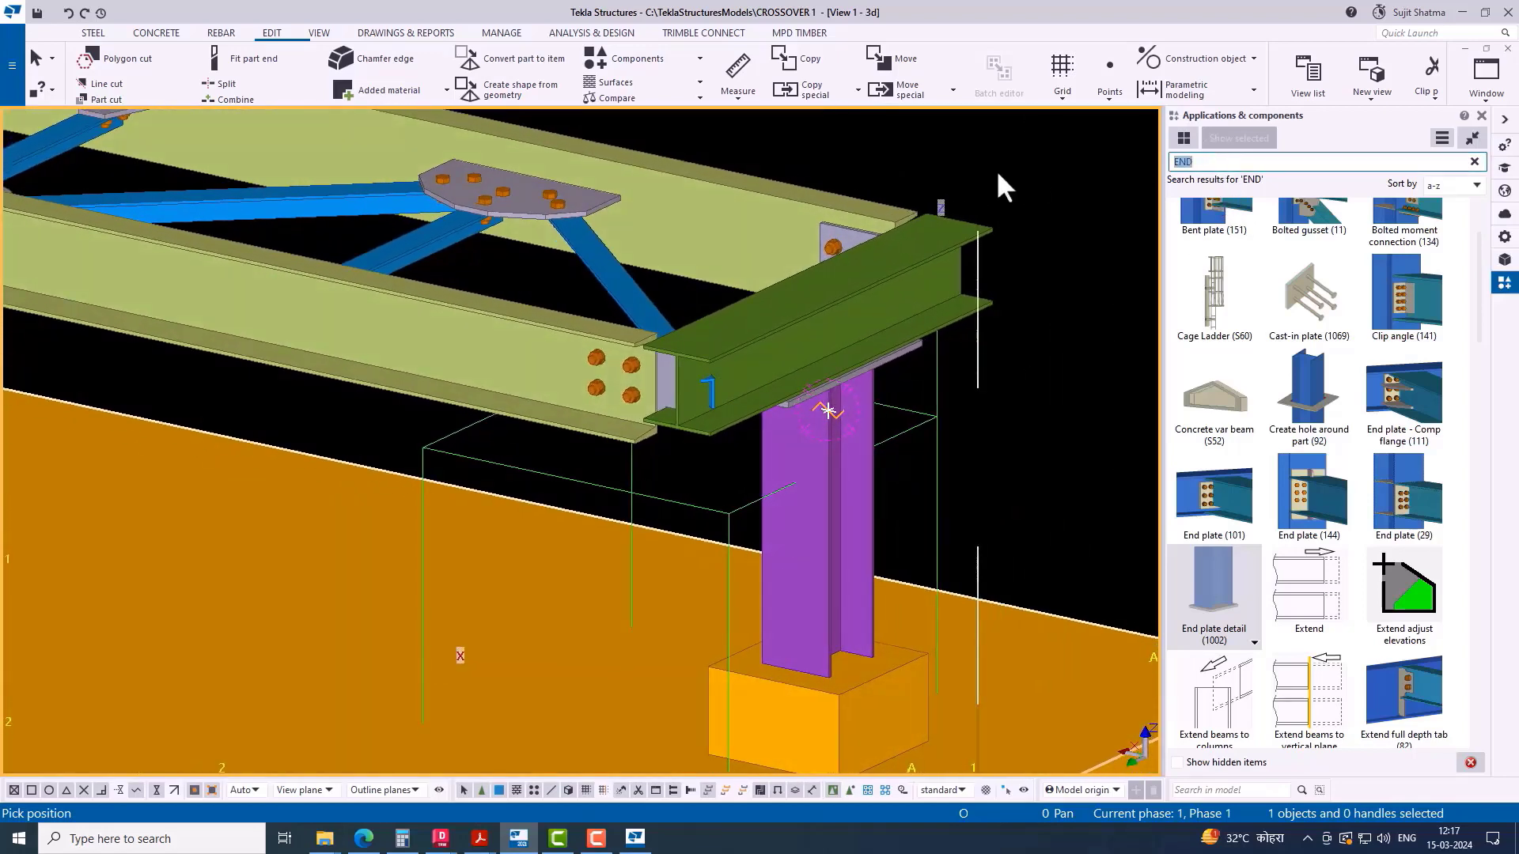
Step: Add a Multiple Stiffeners (1064) component to the grid A end beam, located at the top end point of one column flange
{"action": "type", "text": "STIFF"}
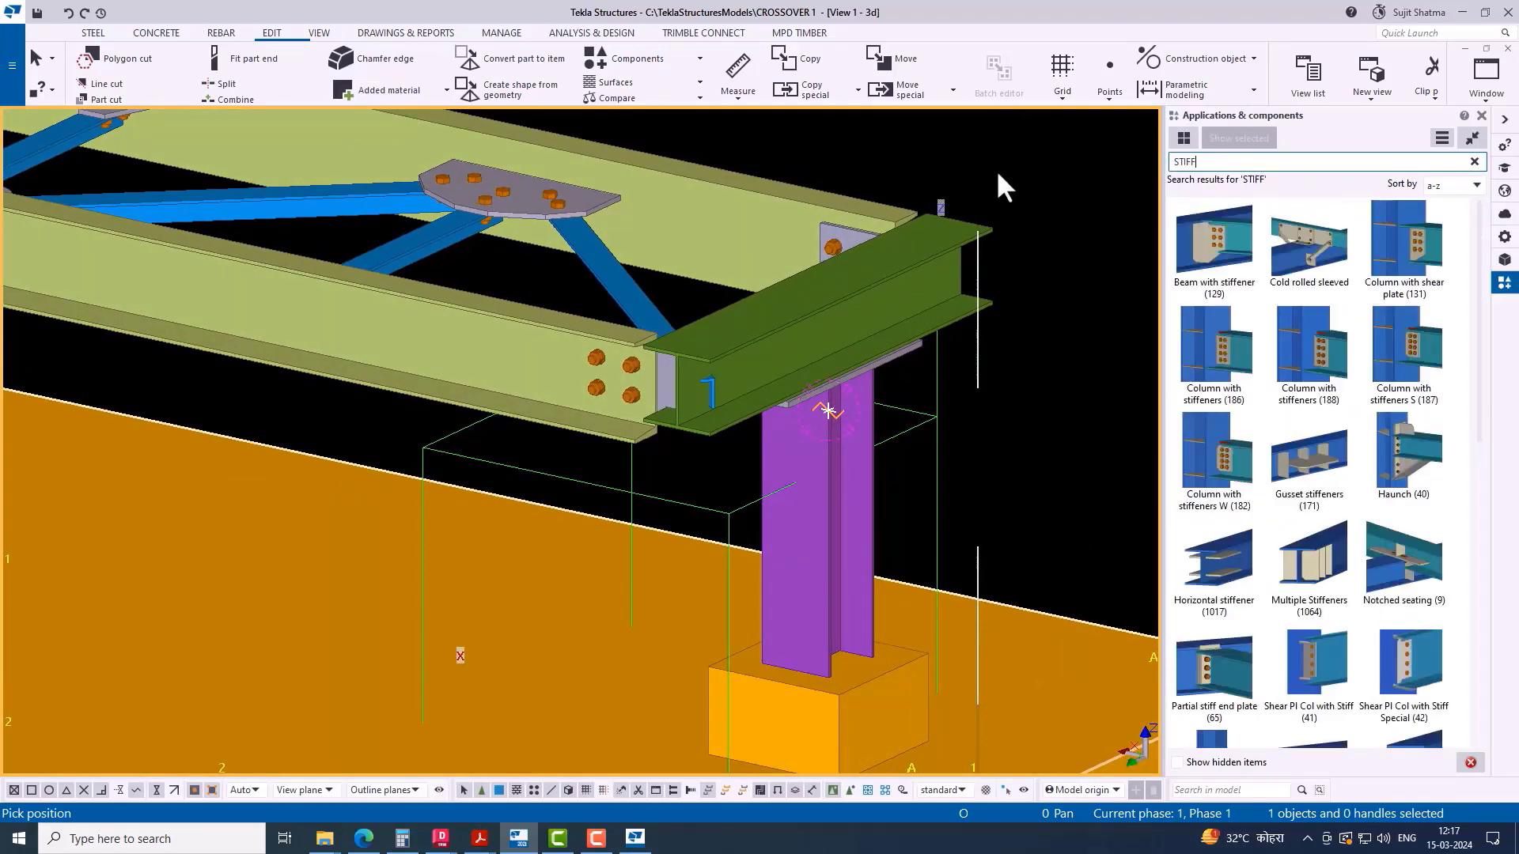
{"action": "left_click", "coordinate": [1318, 568]}
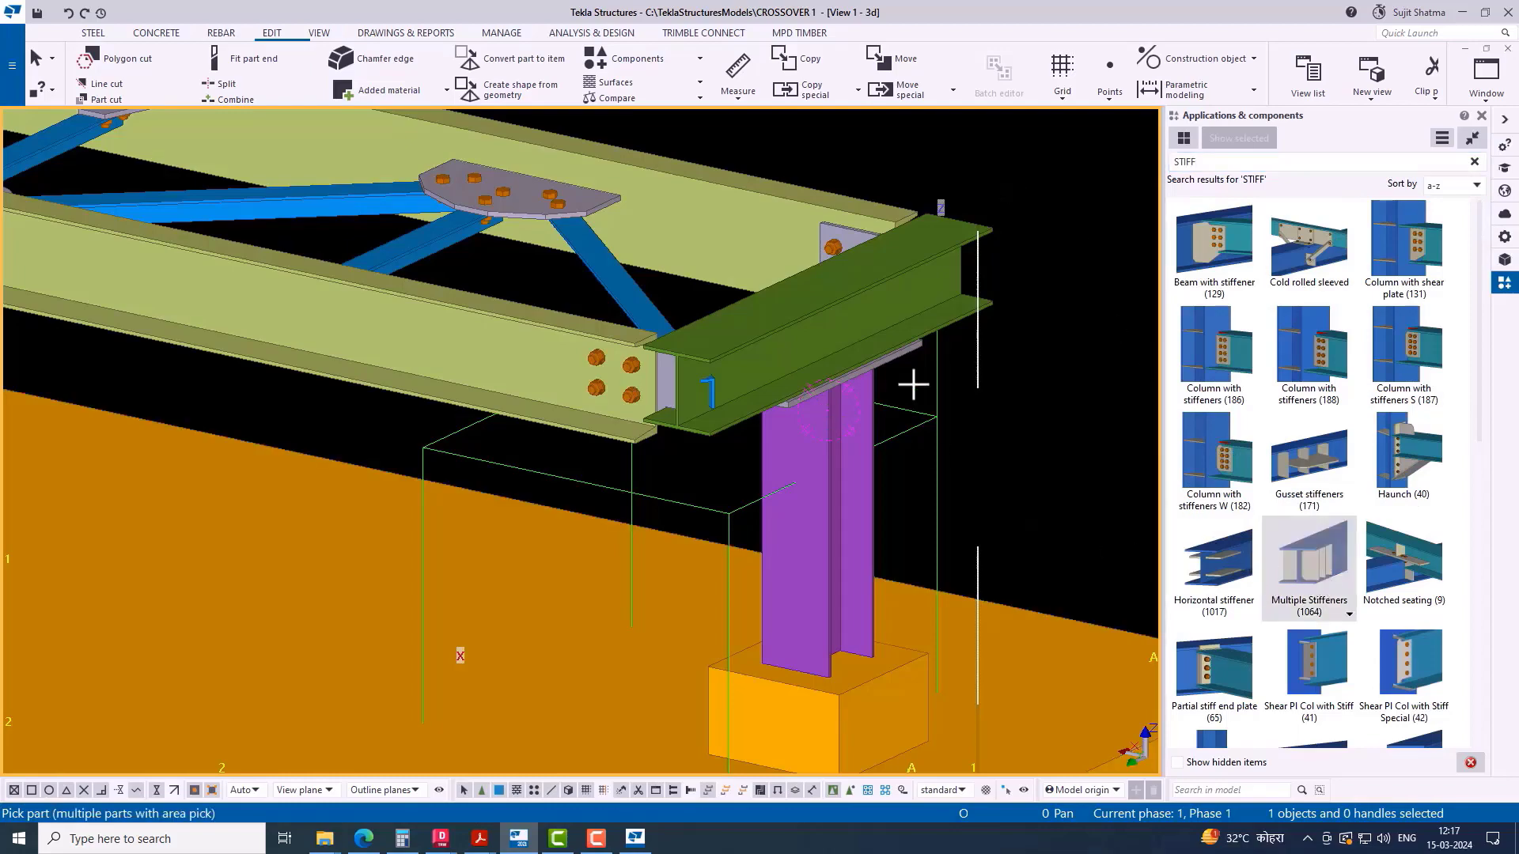
{"action": "scroll", "coordinate": [915, 382], "scroll_direction": "up", "scroll_amount": 4}
{"action": "scroll", "coordinate": [831, 423], "scroll_direction": "up", "scroll_amount": 5}
{"action": "scroll", "coordinate": [691, 342], "scroll_direction": "down", "scroll_amount": 6}
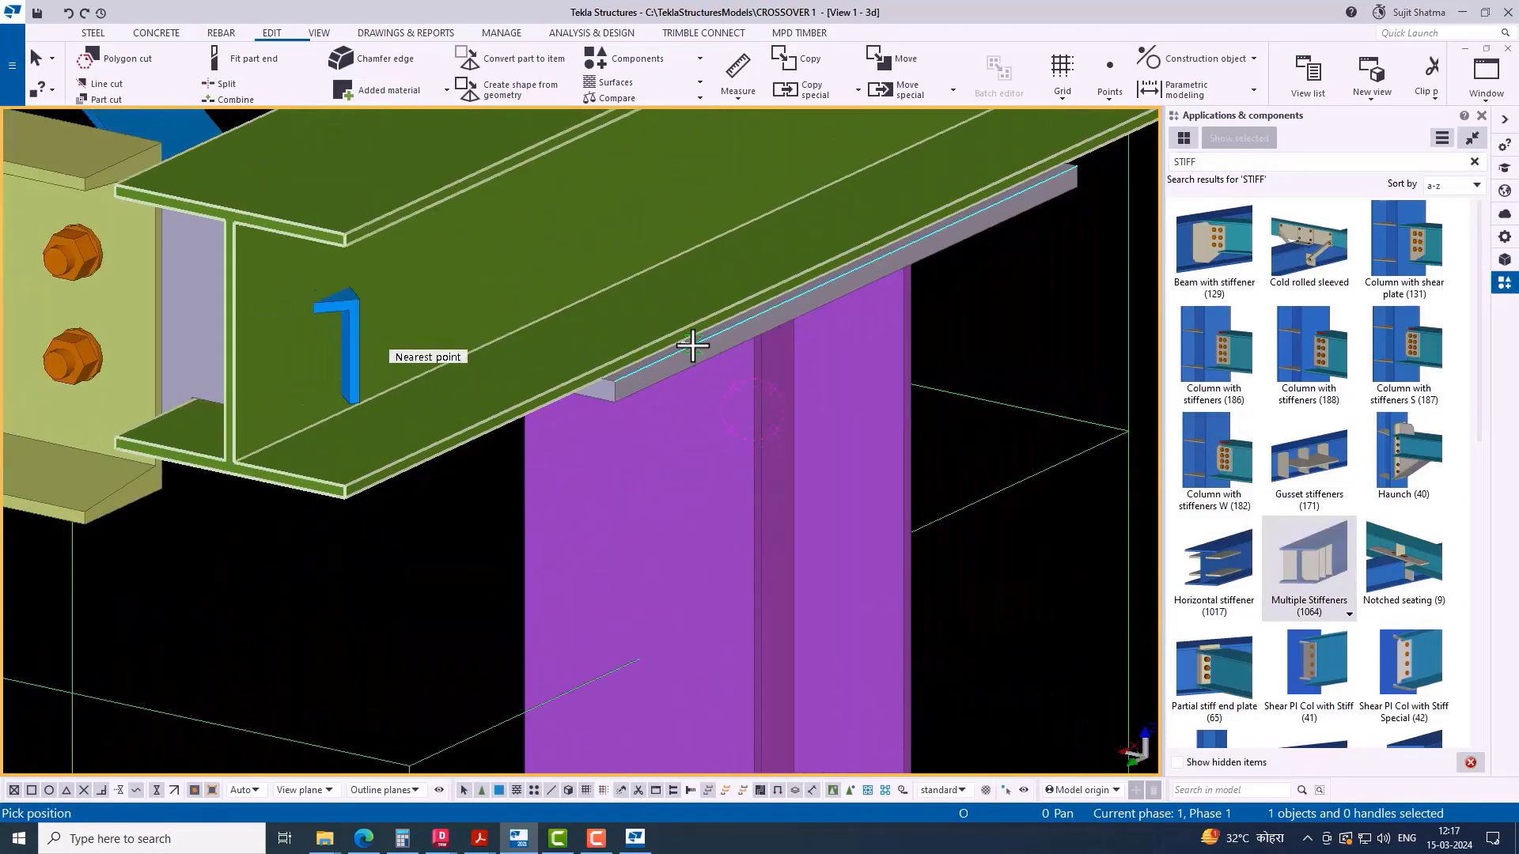
{"action": "middle_click_drag", "start_coordinate": [886, 491], "coordinate": [777, 293], "text": "ctrl"}
{"action": "scroll", "coordinate": [777, 293], "scroll_direction": "up", "scroll_amount": 5}
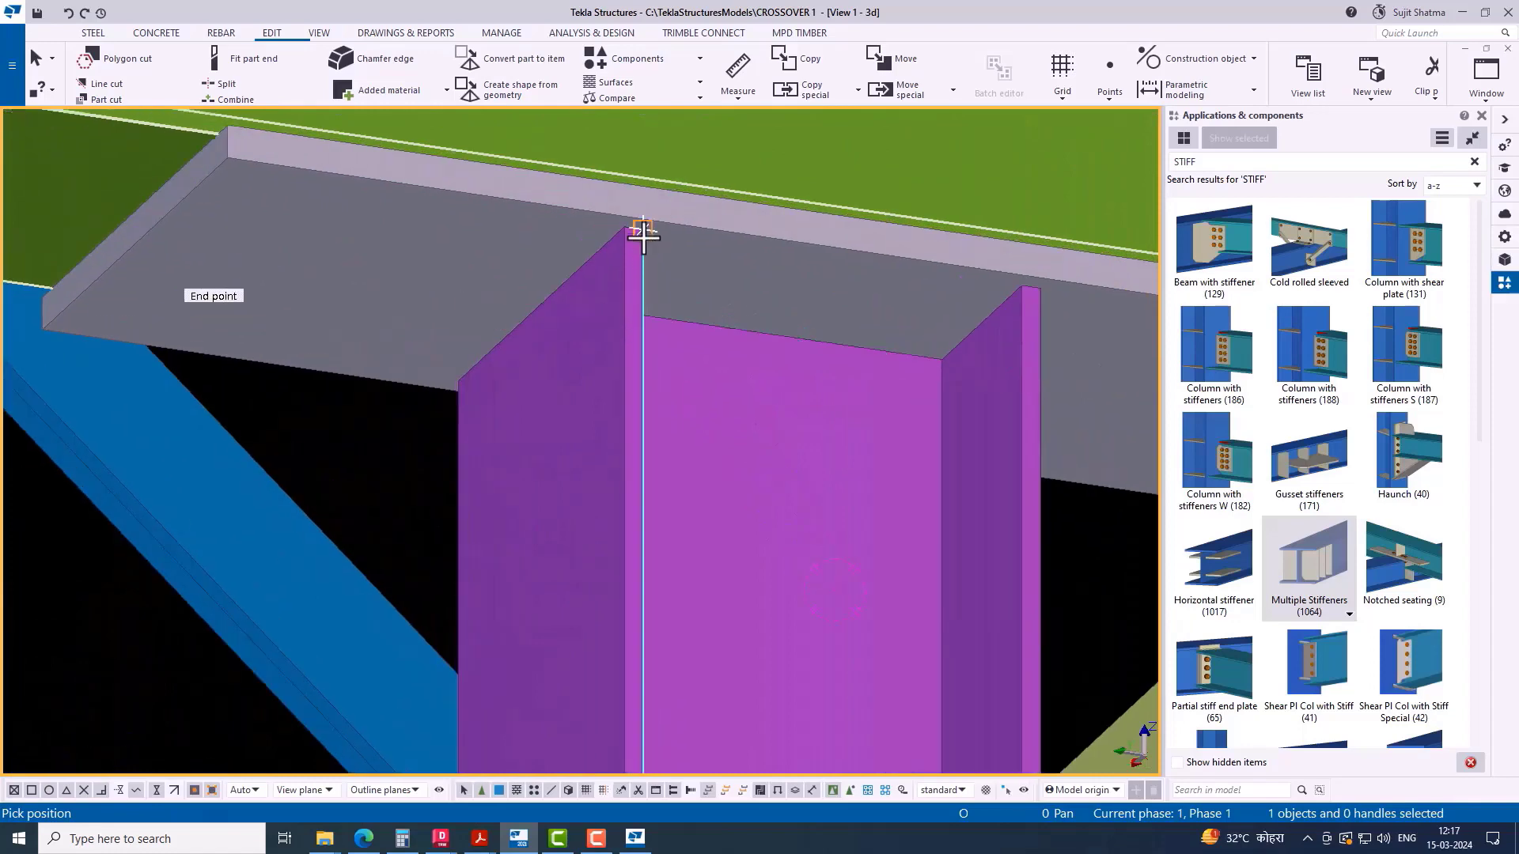
{"action": "left_click", "coordinate": [633, 230]}
{"action": "scroll", "coordinate": [851, 414], "scroll_direction": "down", "scroll_amount": 2}
{"action": "scroll", "coordinate": [776, 353], "scroll_direction": "down", "scroll_amount": 3}
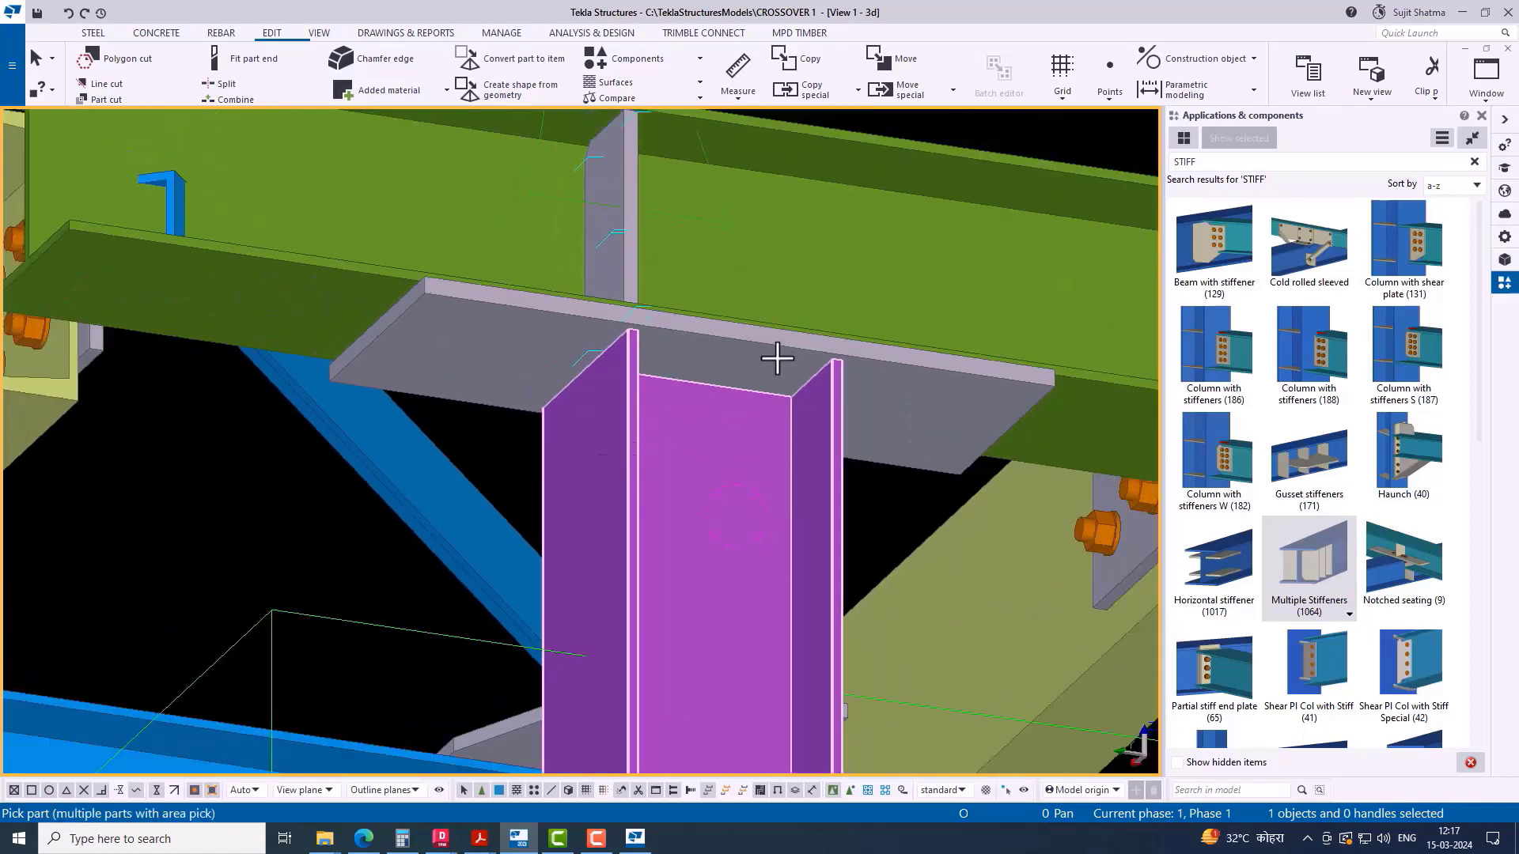
{"action": "right_click", "coordinate": [639, 243]}
{"action": "left_click", "coordinate": [687, 251]}
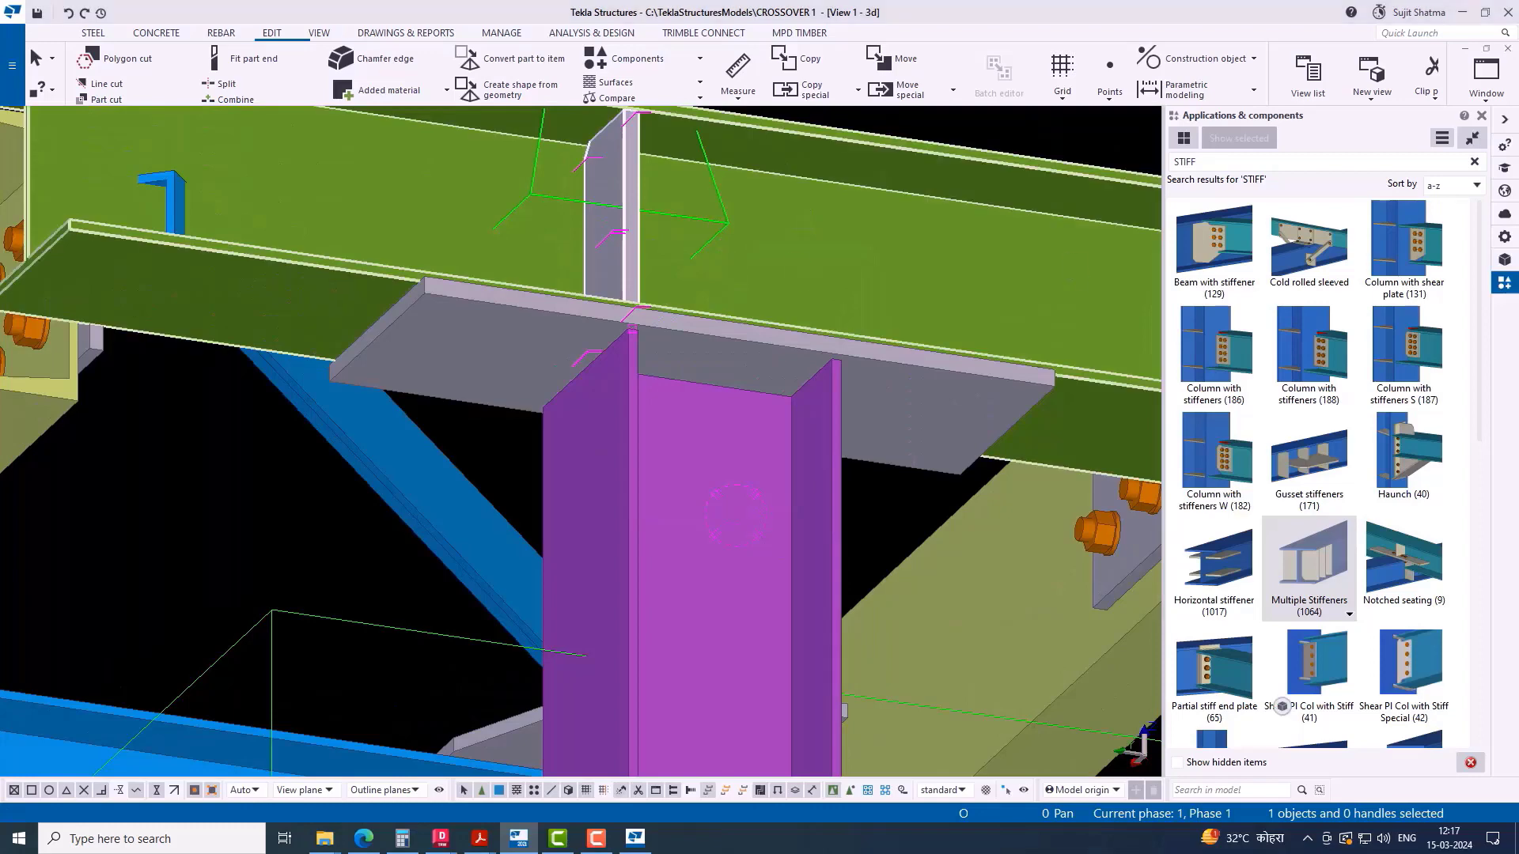
Step: Set the plate thickness of both the left and right stiffeners to 8 mm in the Multiple Stiffeners component
{"action": "double_click", "coordinate": [605, 153]}
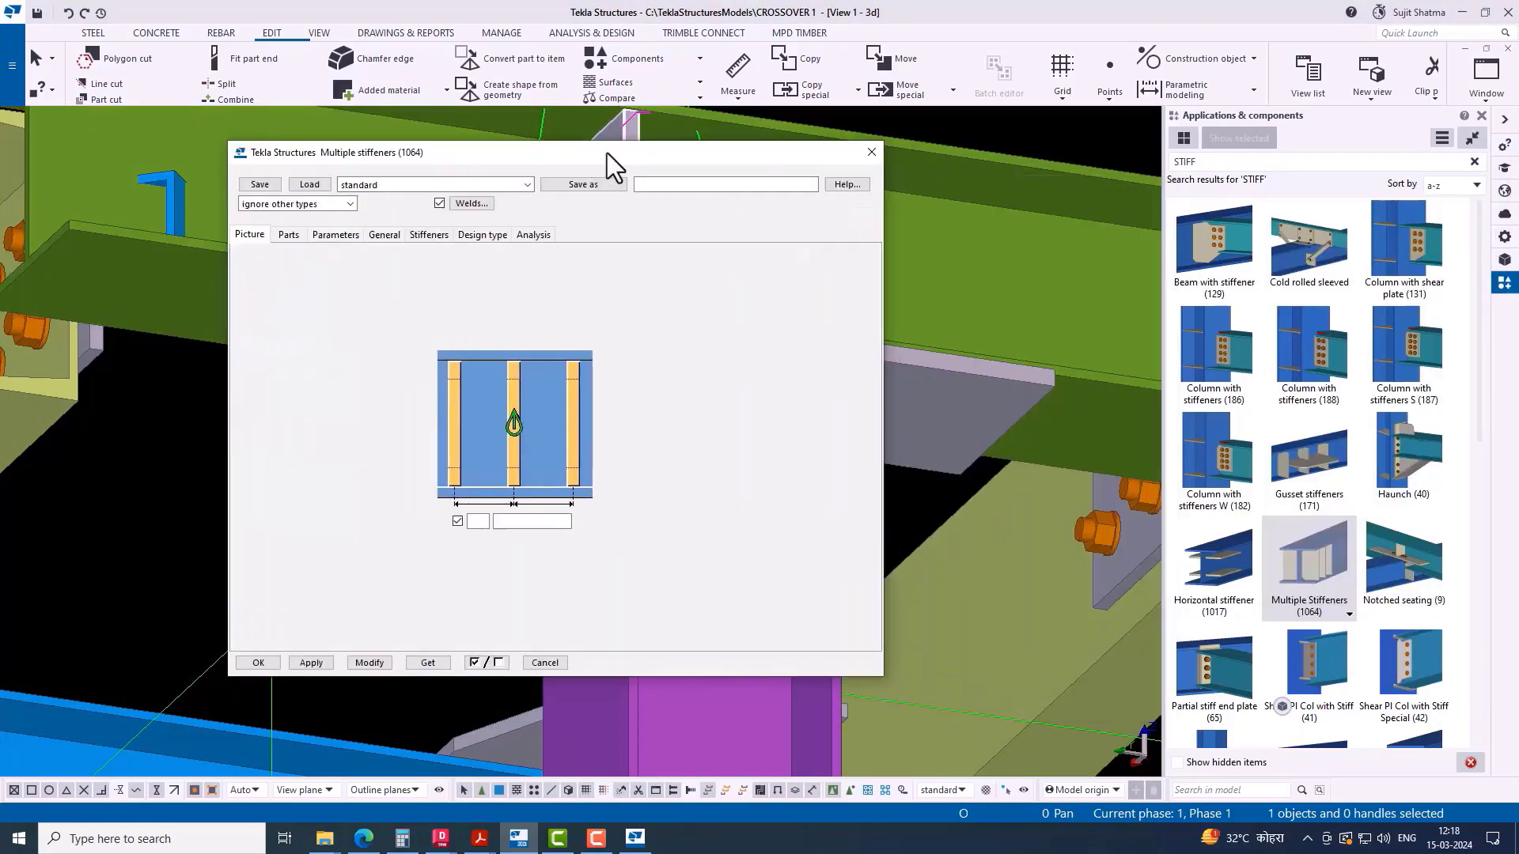
{"action": "left_click_drag", "start_coordinate": [606, 154], "coordinate": [471, 138]}
{"action": "left_click", "coordinate": [153, 219]}
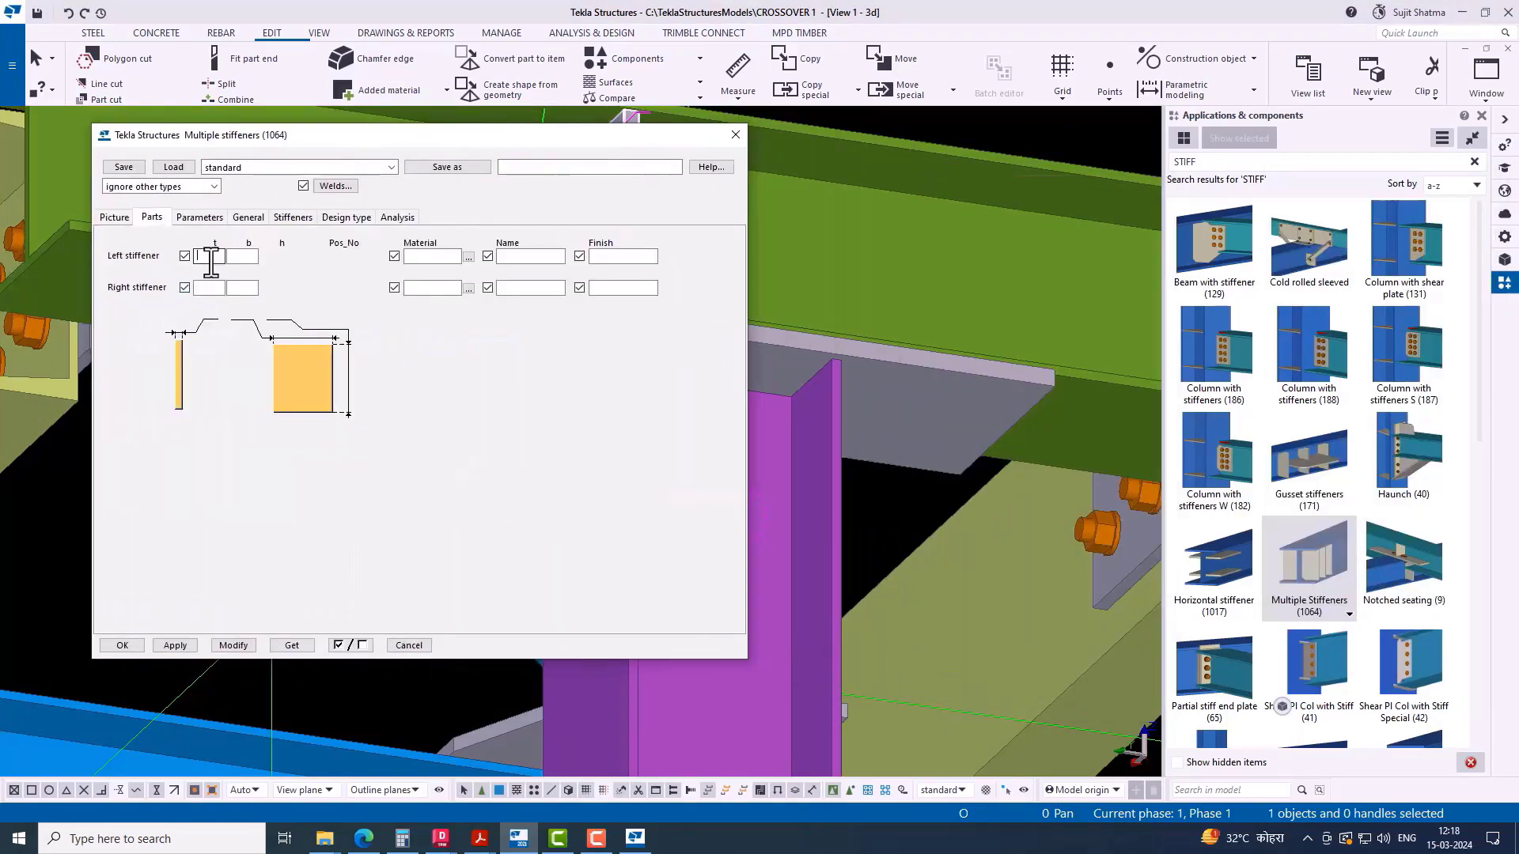
{"action": "type", "text": "8"}
{"action": "left_click", "coordinate": [211, 289]}
{"action": "type", "text": "8"}
{"action": "left_click", "coordinate": [126, 645]}
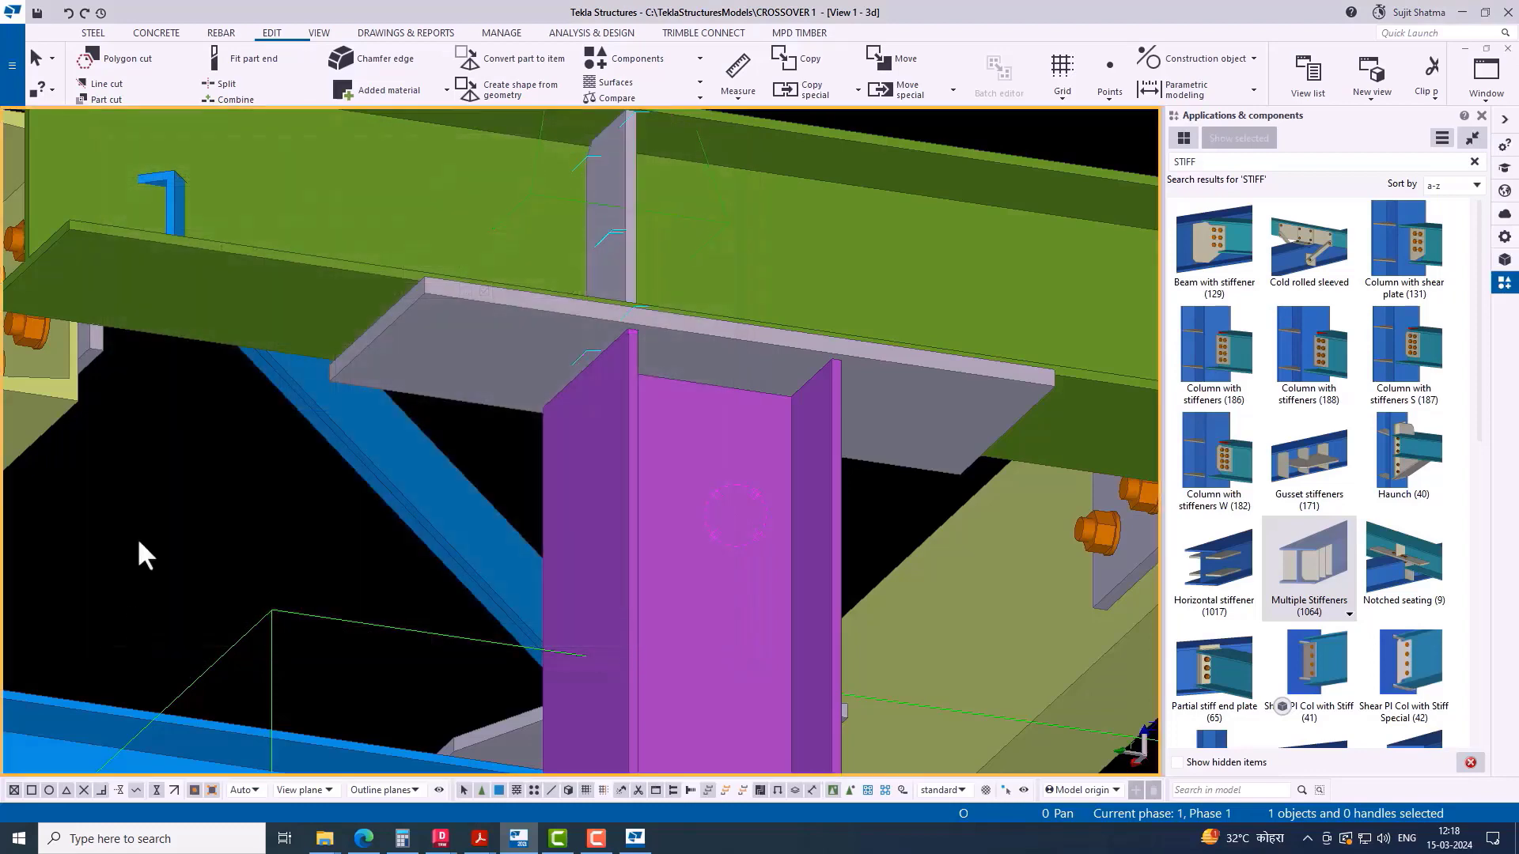
Step: Add a second Multiple Stiffeners (1064) component to the grid A end beam, above the column's other flange
{"action": "left_click", "coordinate": [1291, 558]}
{"action": "scroll", "coordinate": [831, 237], "scroll_direction": "up", "scroll_amount": 6}
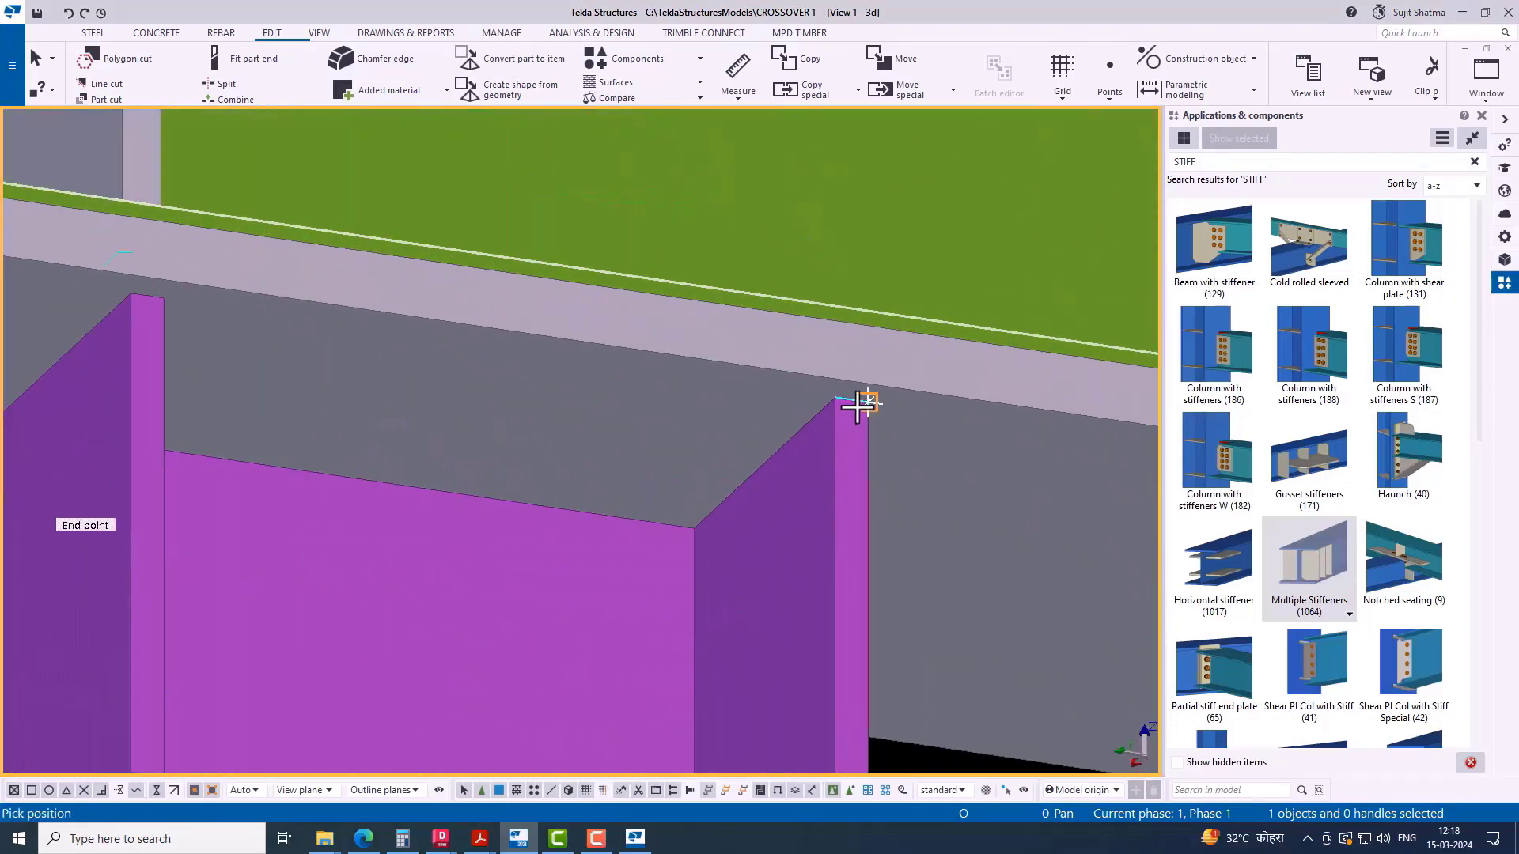
{"action": "left_click", "coordinate": [852, 402]}
{"action": "scroll", "coordinate": [851, 419], "scroll_direction": "down", "scroll_amount": 6}
{"action": "right_click", "coordinate": [758, 306]}
{"action": "left_click", "coordinate": [814, 320]}
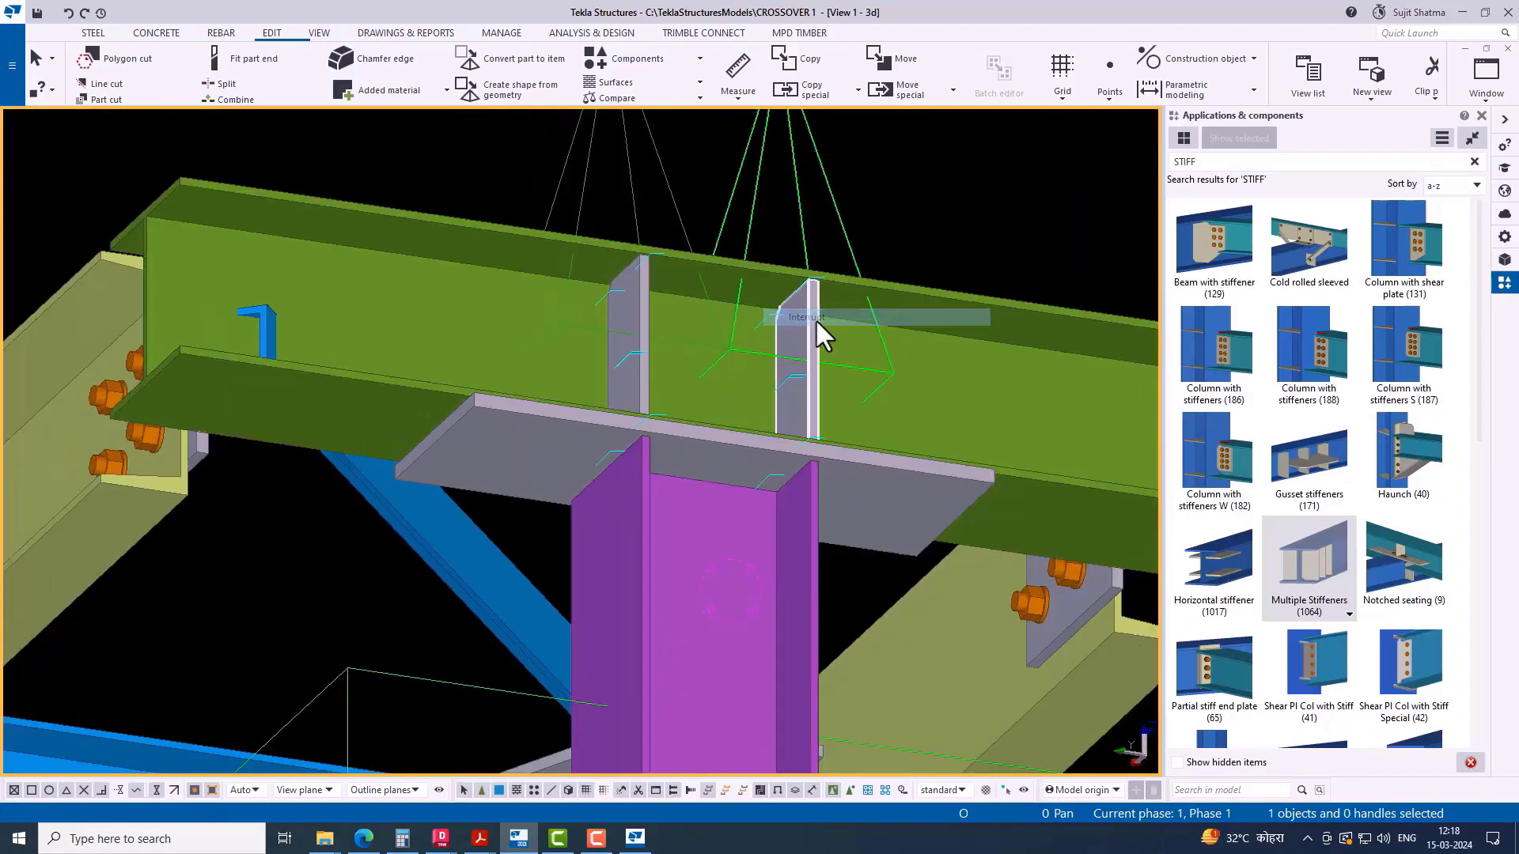
Step: Add Multiple Stiffeners (1064) to the grid B end beam above one flange of its supporting column
{"action": "scroll", "coordinate": [799, 346], "scroll_direction": "down", "scroll_amount": 5}
{"action": "middle_click_drag", "start_coordinate": [794, 348], "coordinate": [675, 601], "text": "ctrl"}
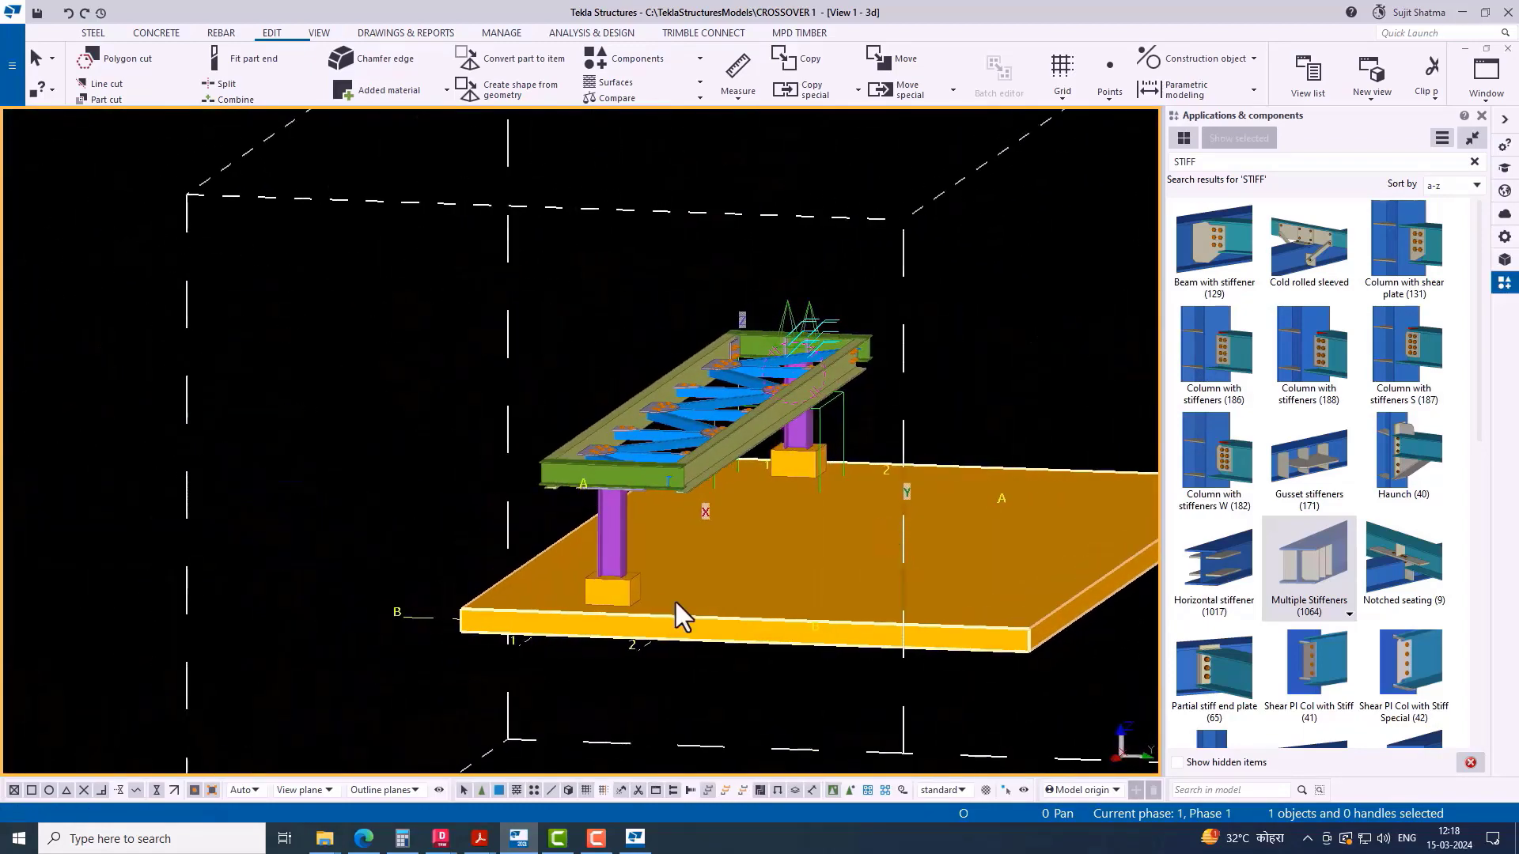
{"action": "scroll", "coordinate": [665, 578], "scroll_direction": "up", "scroll_amount": 5}
{"action": "scroll", "coordinate": [532, 474], "scroll_direction": "up", "scroll_amount": 3}
{"action": "scroll", "coordinate": [593, 448], "scroll_direction": "down", "scroll_amount": 4}
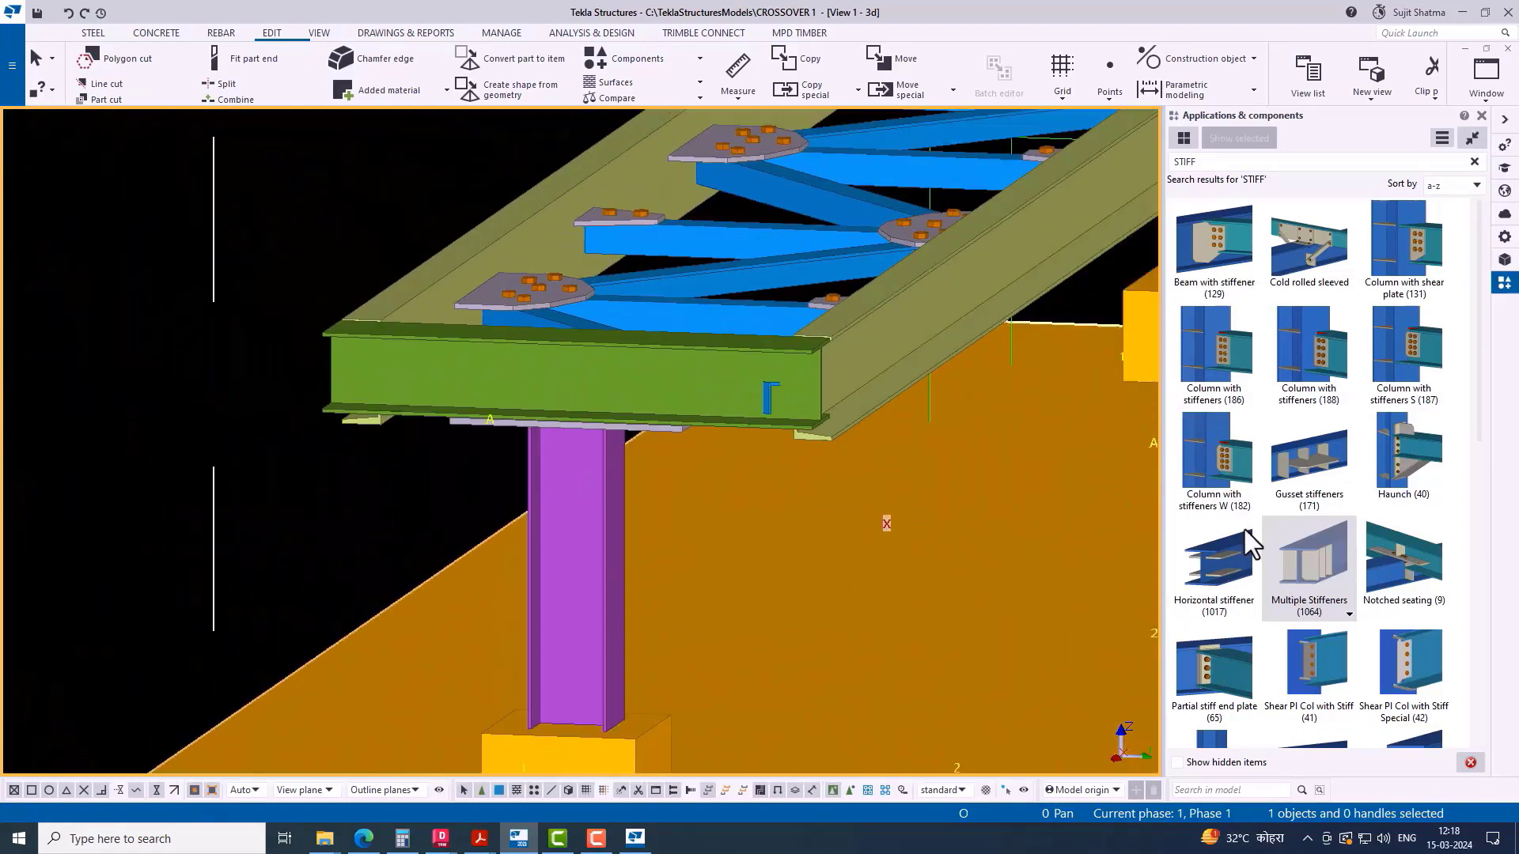
{"action": "left_click", "coordinate": [1335, 571]}
{"action": "scroll", "coordinate": [546, 446], "scroll_direction": "up", "scroll_amount": 2}
{"action": "left_click", "coordinate": [566, 374]}
{"action": "scroll", "coordinate": [557, 420], "scroll_direction": "down", "scroll_amount": 4}
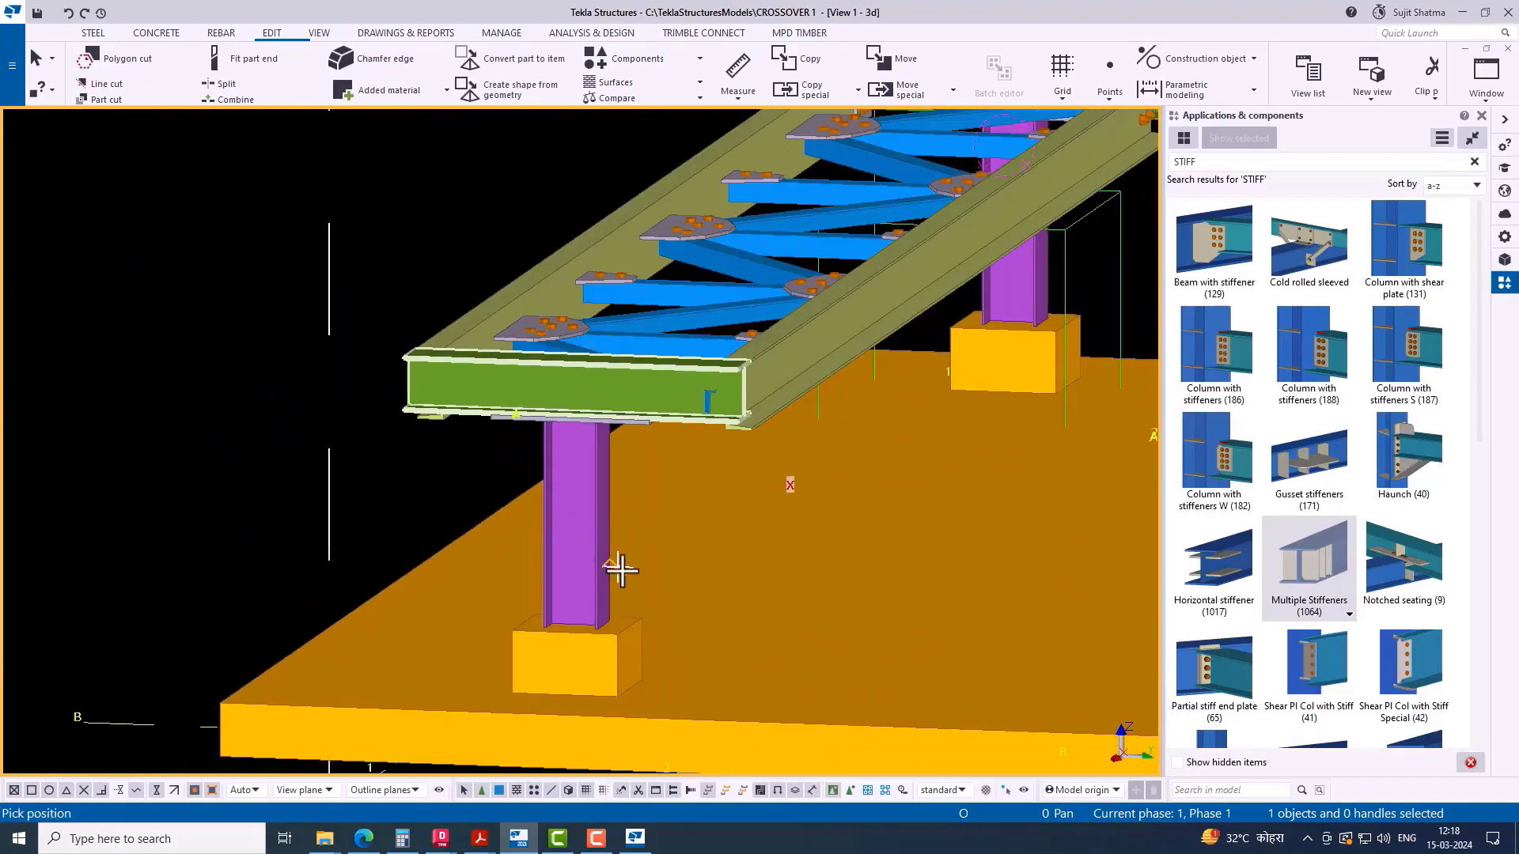
{"action": "middle_click_drag", "start_coordinate": [620, 570], "coordinate": [661, 736], "text": "ctrl"}
{"action": "scroll", "coordinate": [593, 349], "scroll_direction": "up", "scroll_amount": 7}
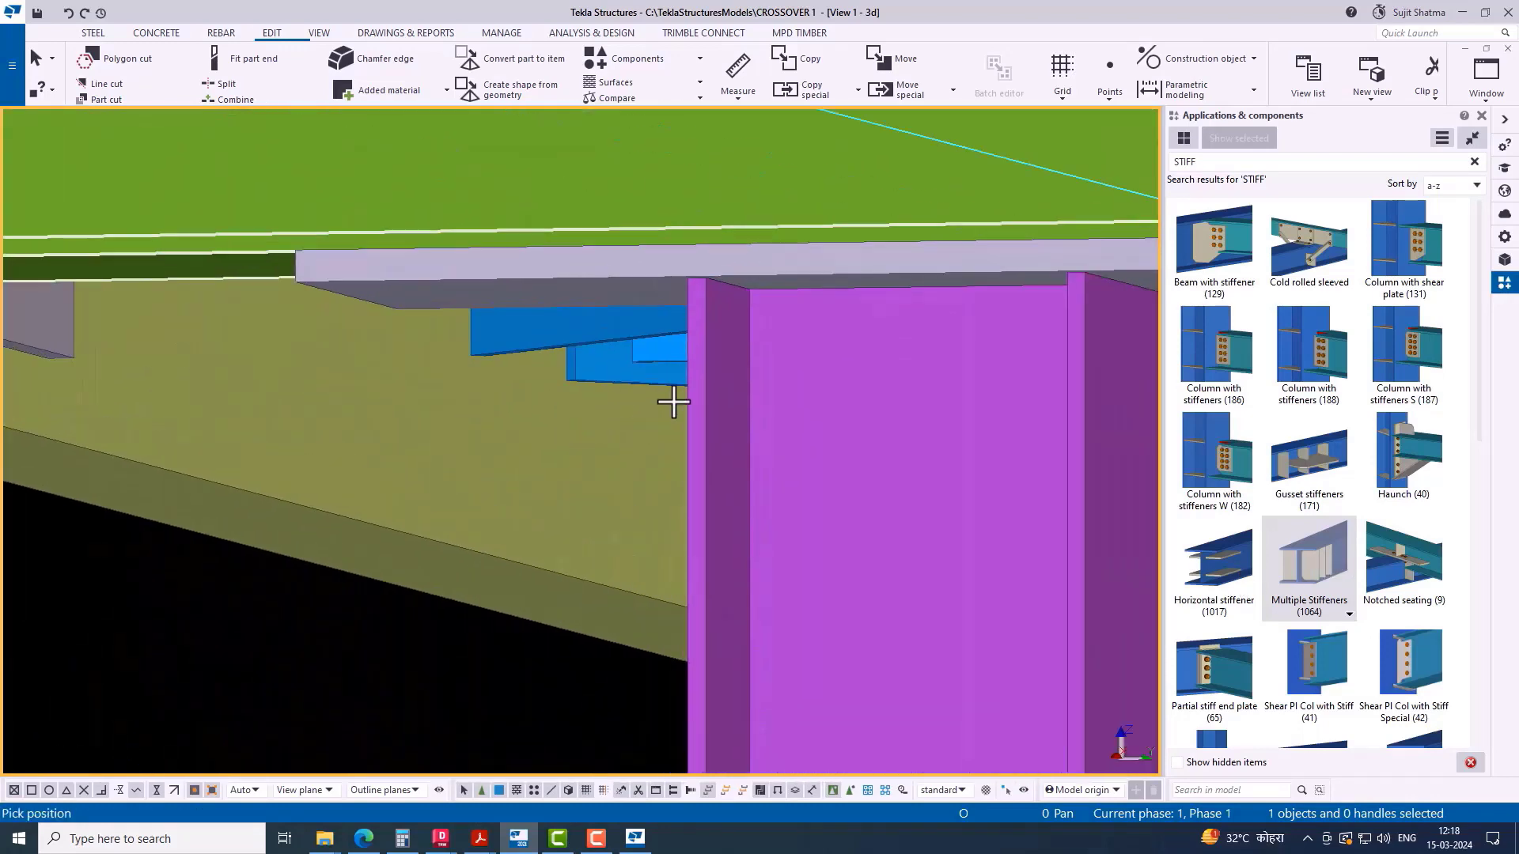
{"action": "left_click", "coordinate": [715, 253]}
{"action": "scroll", "coordinate": [386, 420], "scroll_direction": "down", "scroll_amount": 6}
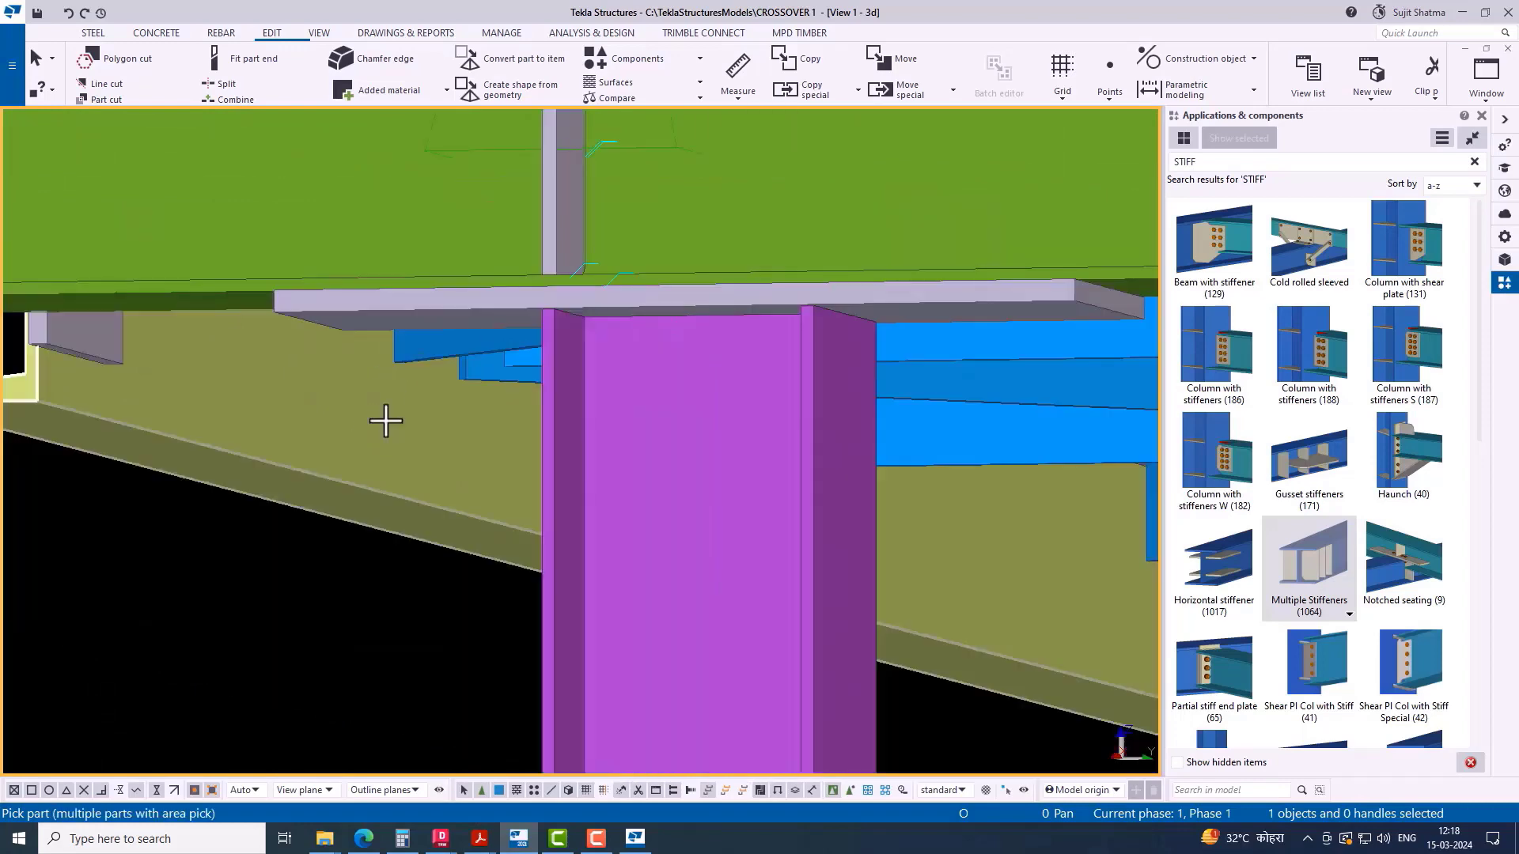
Step: Add Multiple Stiffeners (1064) to the grid B end beam above the supporting column's other flange
{"action": "left_click", "coordinate": [685, 277]}
{"action": "scroll", "coordinate": [607, 402], "scroll_direction": "up", "scroll_amount": 6}
{"action": "scroll", "coordinate": [667, 340], "scroll_direction": "up", "scroll_amount": 1}
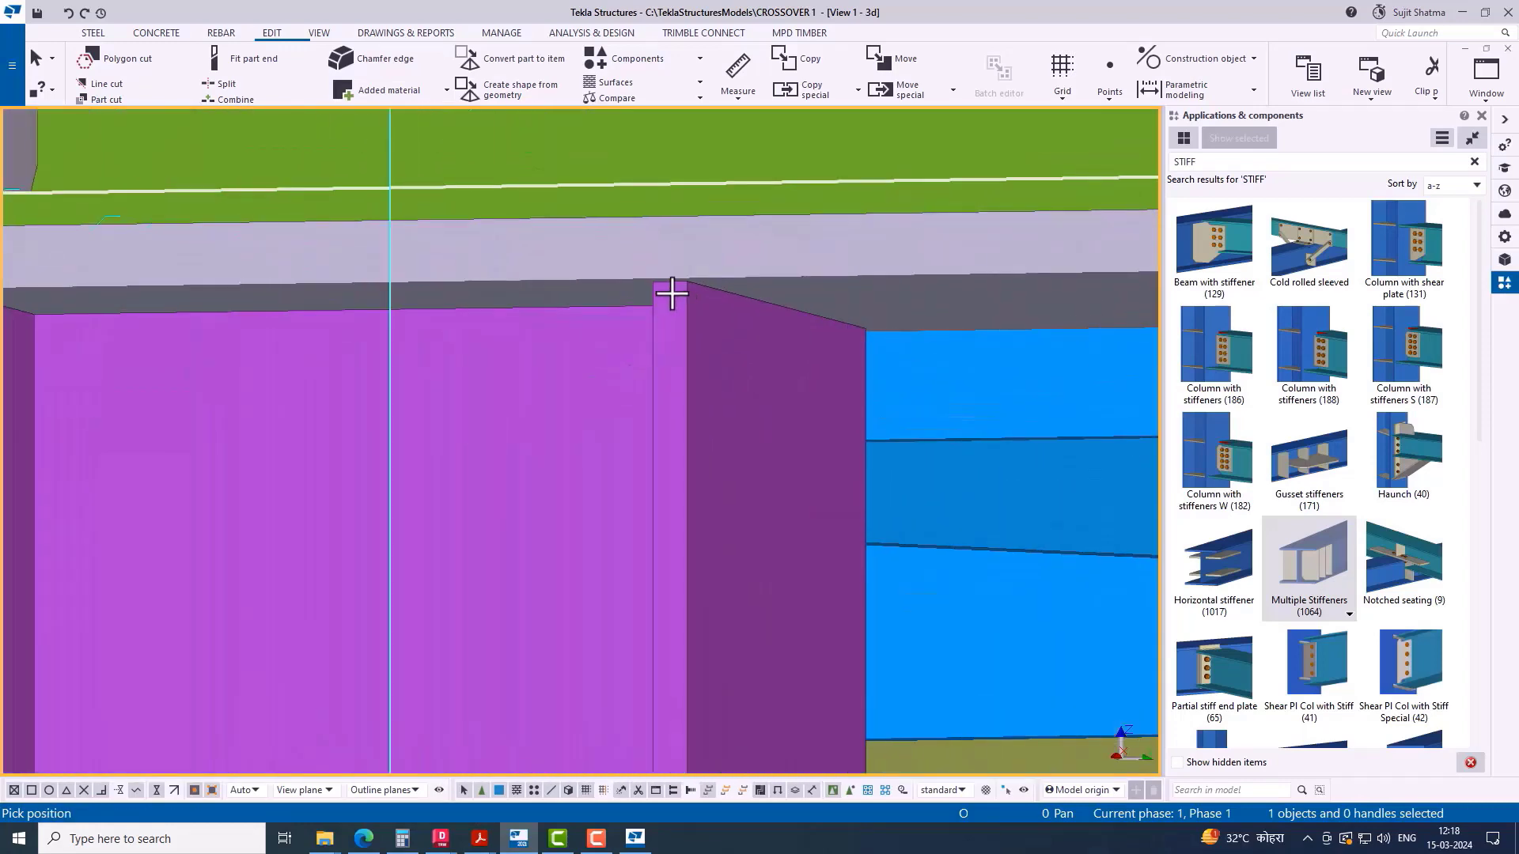
{"action": "scroll", "coordinate": [680, 491], "scroll_direction": "down", "scroll_amount": 6}
{"action": "right_click", "coordinate": [544, 246]}
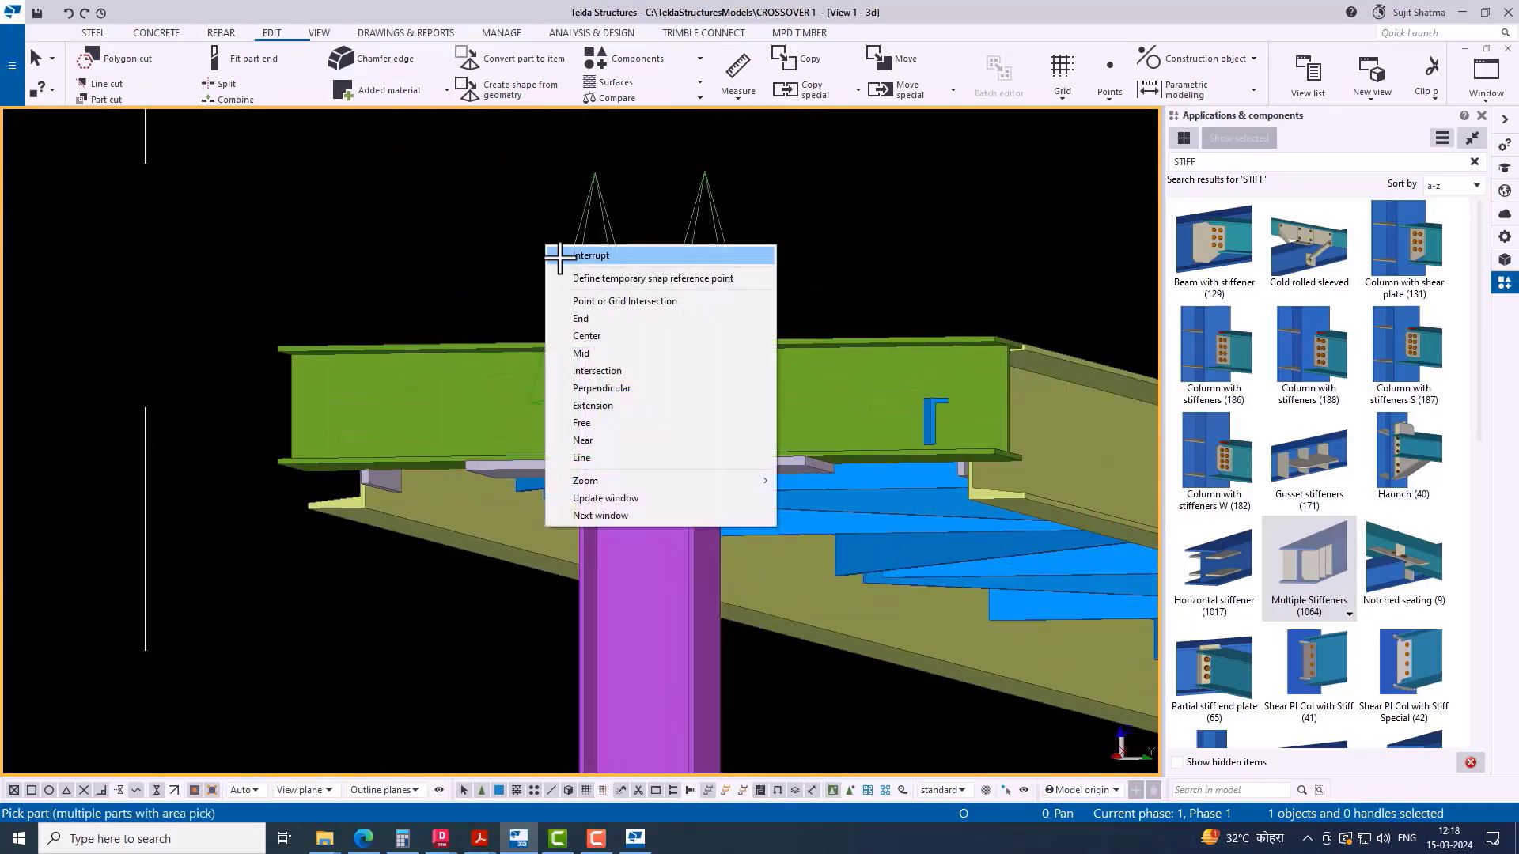
{"action": "left_click", "coordinate": [589, 256]}
Step: Redraw the 3D view and inspect the stiffeners and the unconnected end brace at the grid B end beam
{"action": "scroll", "coordinate": [557, 349], "scroll_direction": "down", "scroll_amount": 3}
{"action": "middle_click_drag", "start_coordinate": [587, 346], "coordinate": [847, 363], "text": "ctrl"}
{"action": "scroll", "coordinate": [861, 364], "scroll_direction": "down", "scroll_amount": 3}
{"action": "middle_click_drag", "start_coordinate": [618, 482], "coordinate": [325, 509], "text": "ctrl"}
{"action": "middle_click_drag", "start_coordinate": [914, 433], "coordinate": [301, 656]}
{"action": "scroll", "coordinate": [635, 380], "scroll_direction": "up", "scroll_amount": 7}
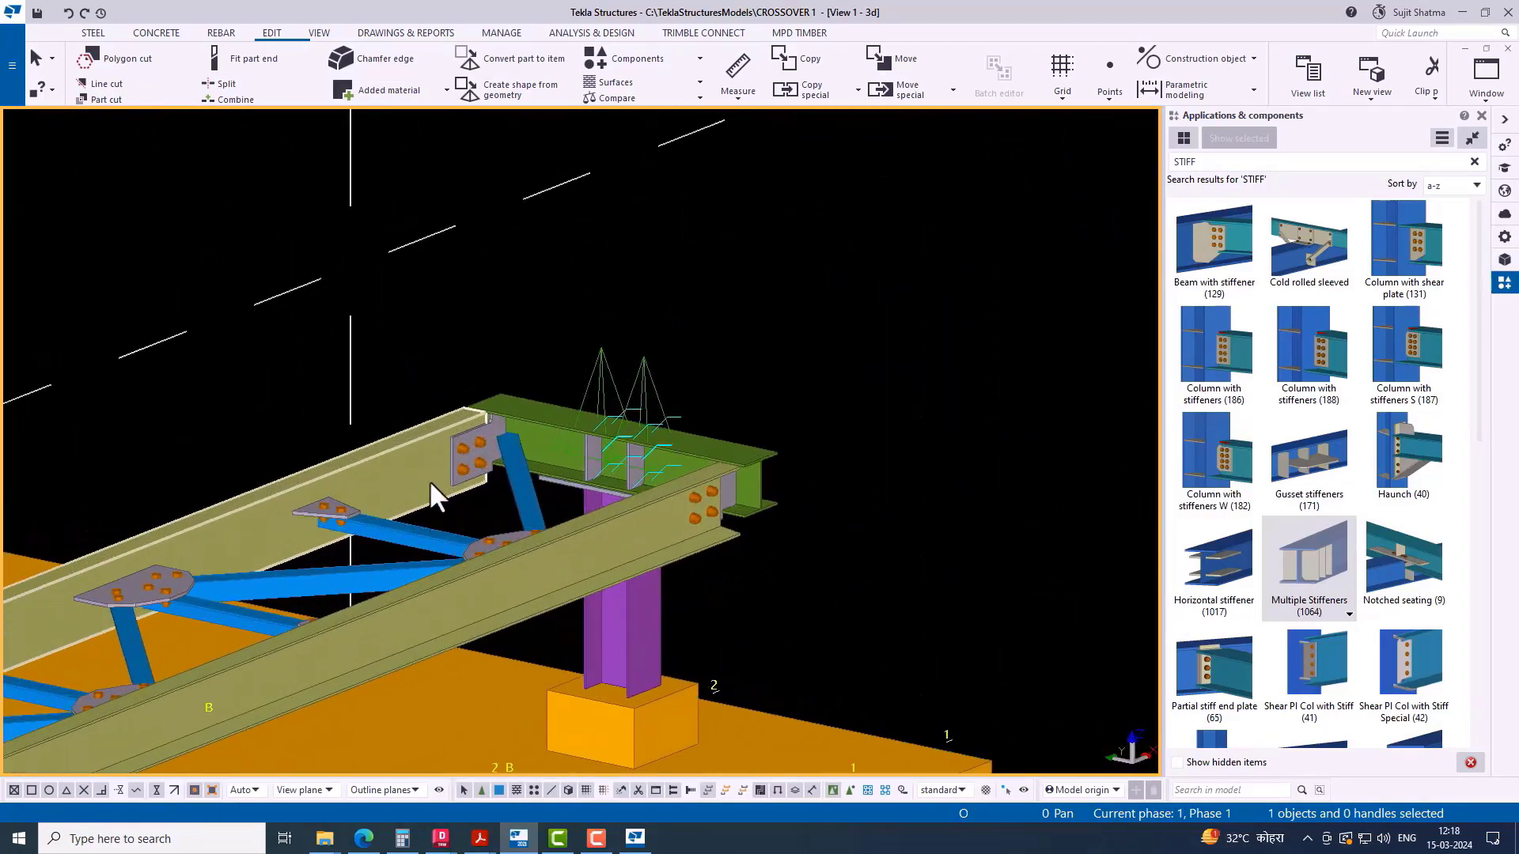
{"action": "right_click", "coordinate": [600, 284]}
{"action": "left_click", "coordinate": [622, 348]}
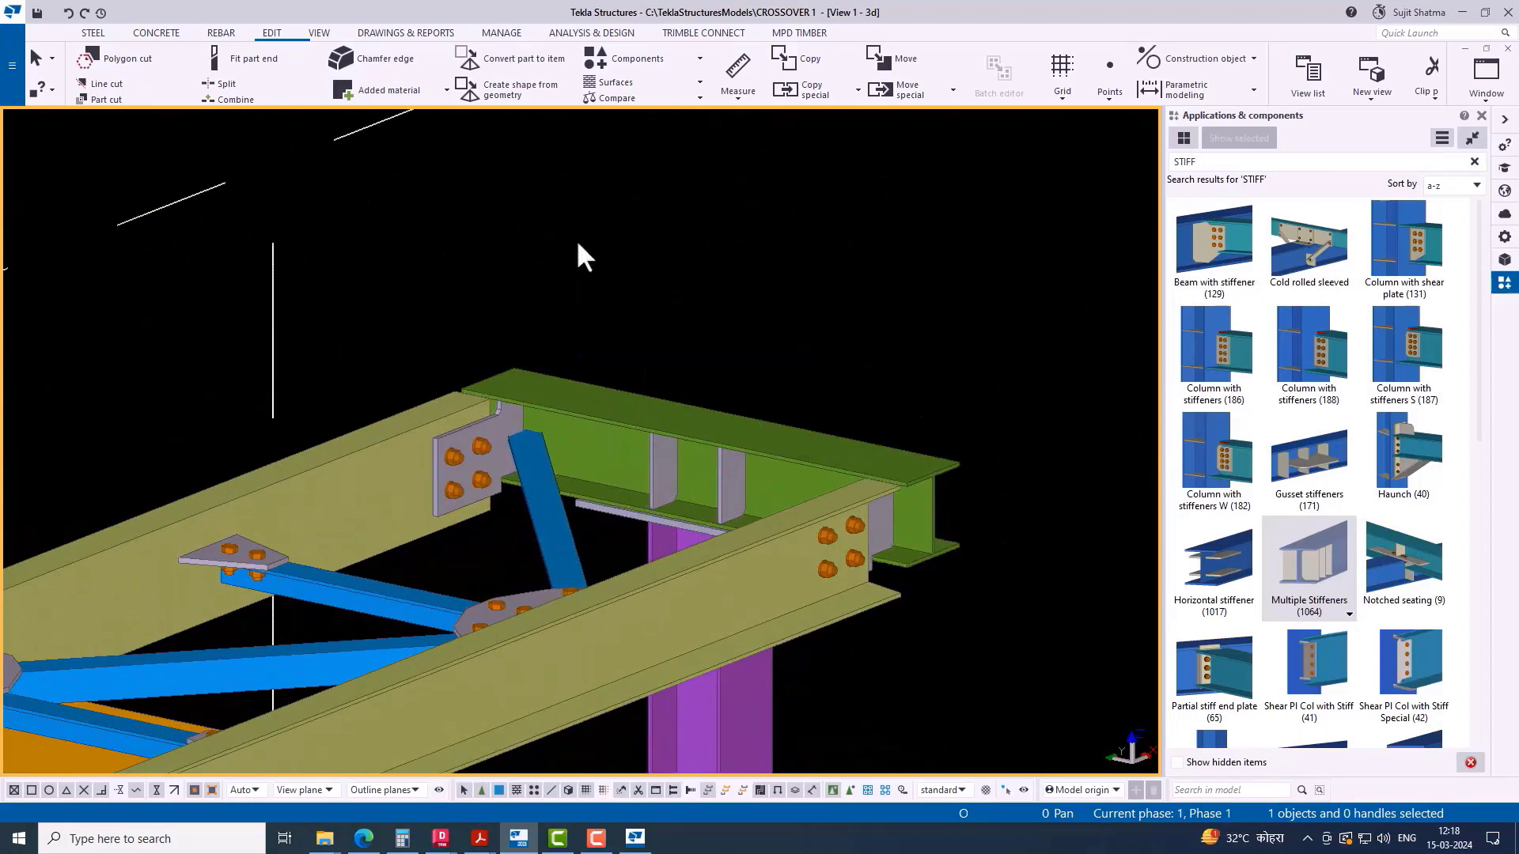
{"action": "scroll", "coordinate": [551, 396], "scroll_direction": "up", "scroll_amount": 5}
{"action": "middle_click_drag", "start_coordinate": [609, 326], "coordinate": [609, 429]}
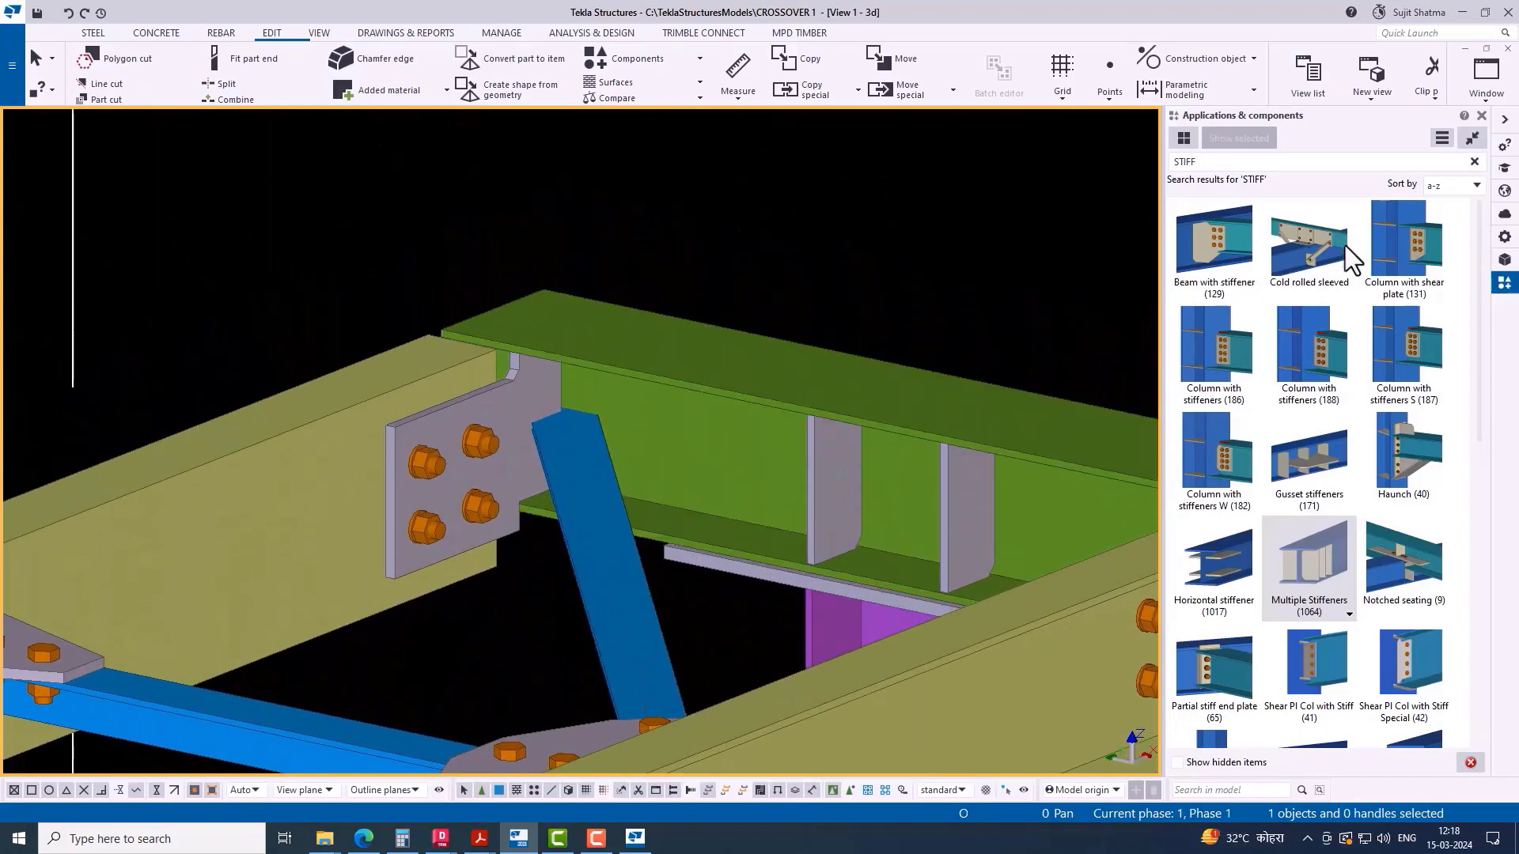
Step: Create a Bolted gusset (11) connection between the grid B end beam and the diagonal brace at the end of the girder
{"action": "double_click", "coordinate": [1231, 162]}
{"action": "type", "text": "11"}
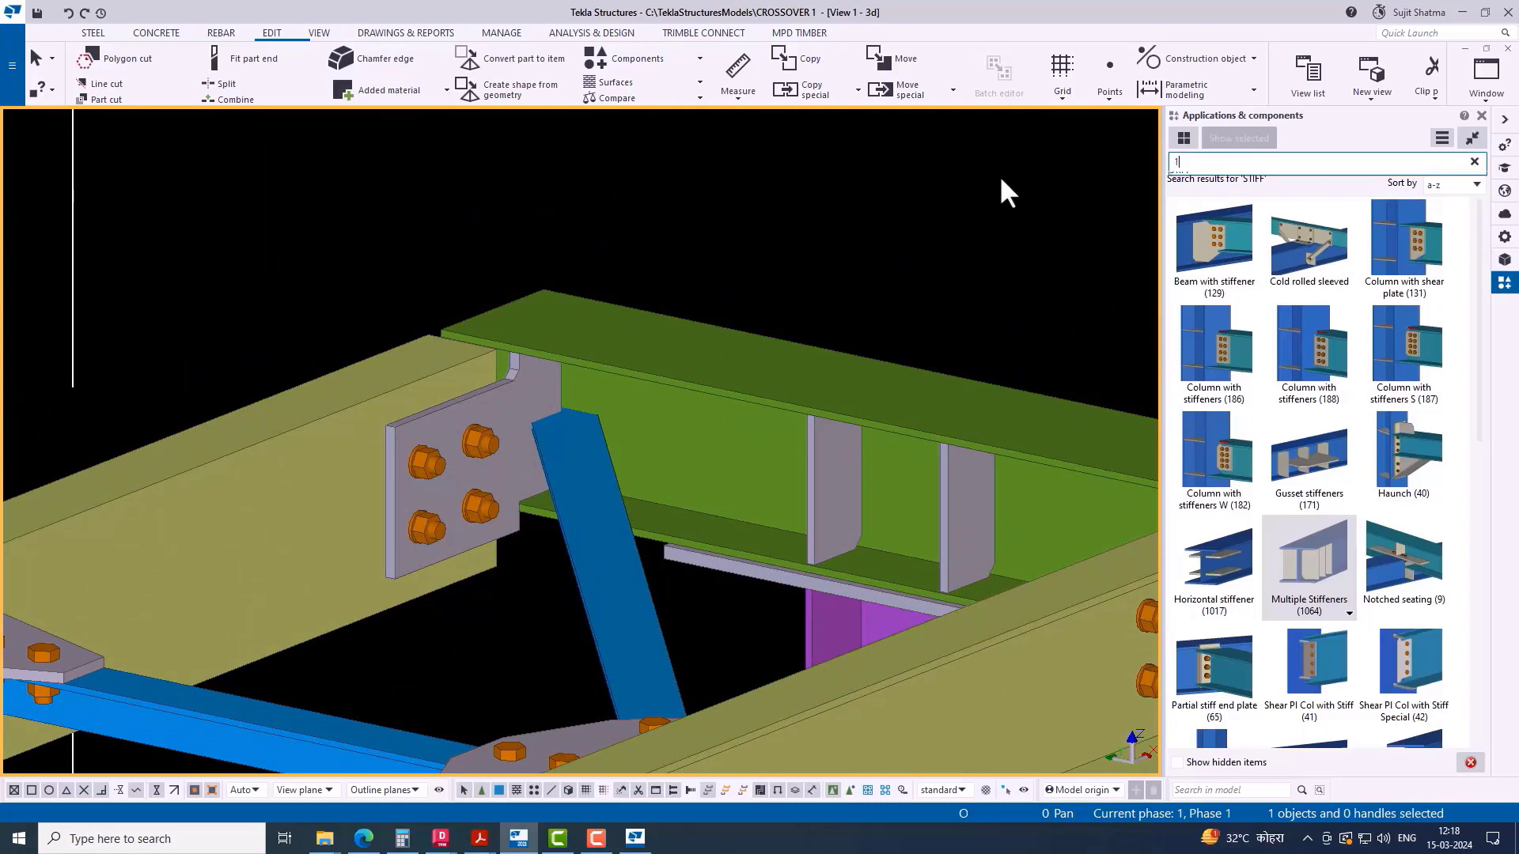
{"action": "left_click", "coordinate": [1213, 237]}
{"action": "left_click", "coordinate": [431, 428]}
{"action": "scroll", "coordinate": [569, 430], "scroll_direction": "up", "scroll_amount": 4}
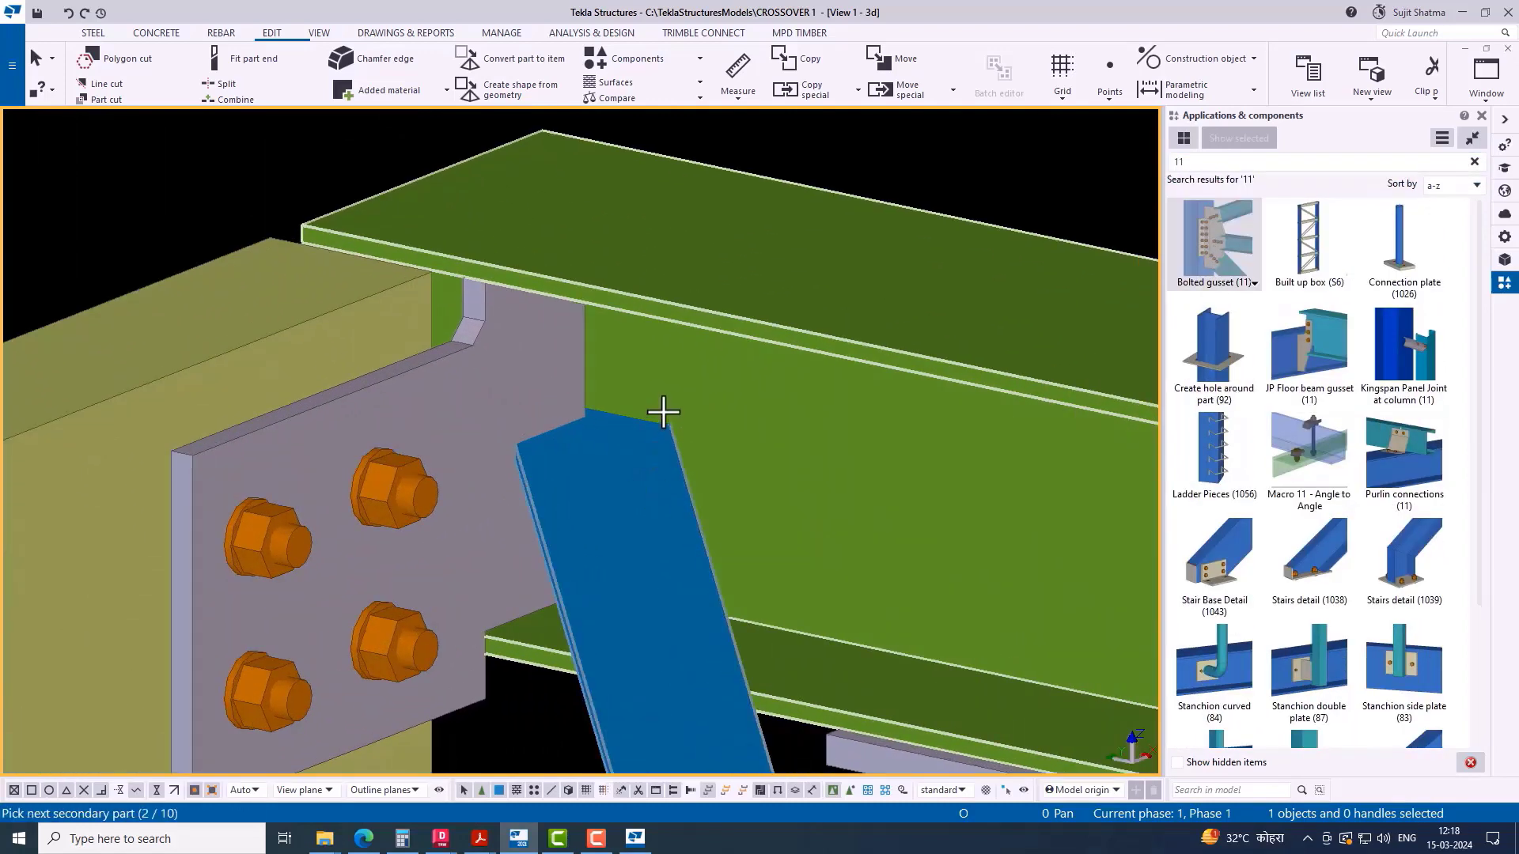
{"action": "right_click", "coordinate": [583, 326]}
{"action": "left_click", "coordinate": [623, 344]}
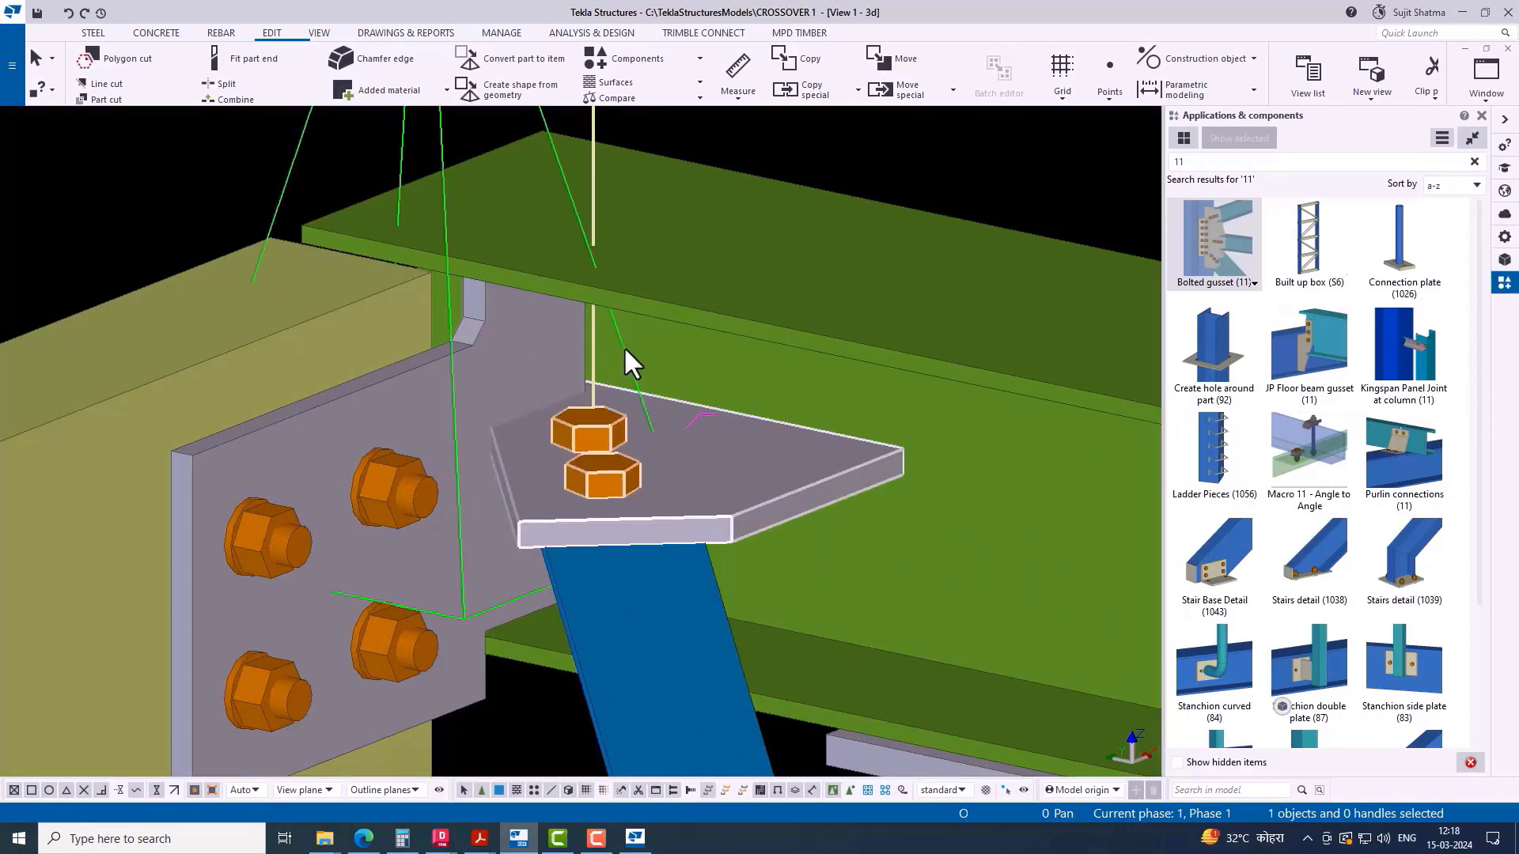
Step: In the PLAN @+1070 view, set the grid B bolted gusset's clearance between the end beam and the brace to 50 mm
{"action": "key", "text": "ctrl+Tab"}
{"action": "key", "text": "ctrl+Tab"}
{"action": "key", "text": "ctrl+Tab"}
{"action": "key", "text": "ctrl+Tab"}
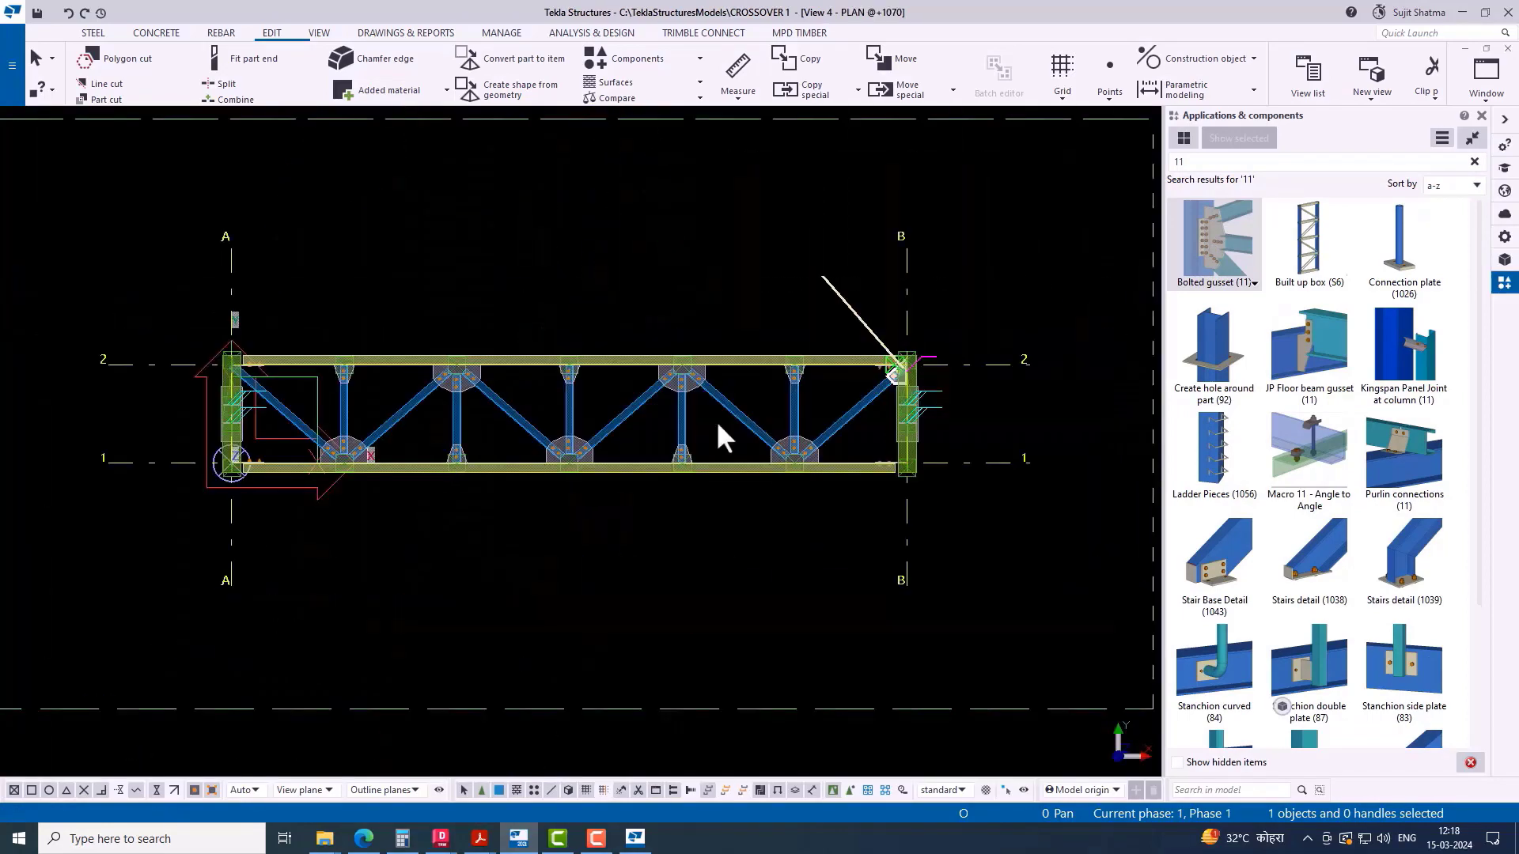
{"action": "scroll", "coordinate": [943, 341], "scroll_direction": "up", "scroll_amount": 10}
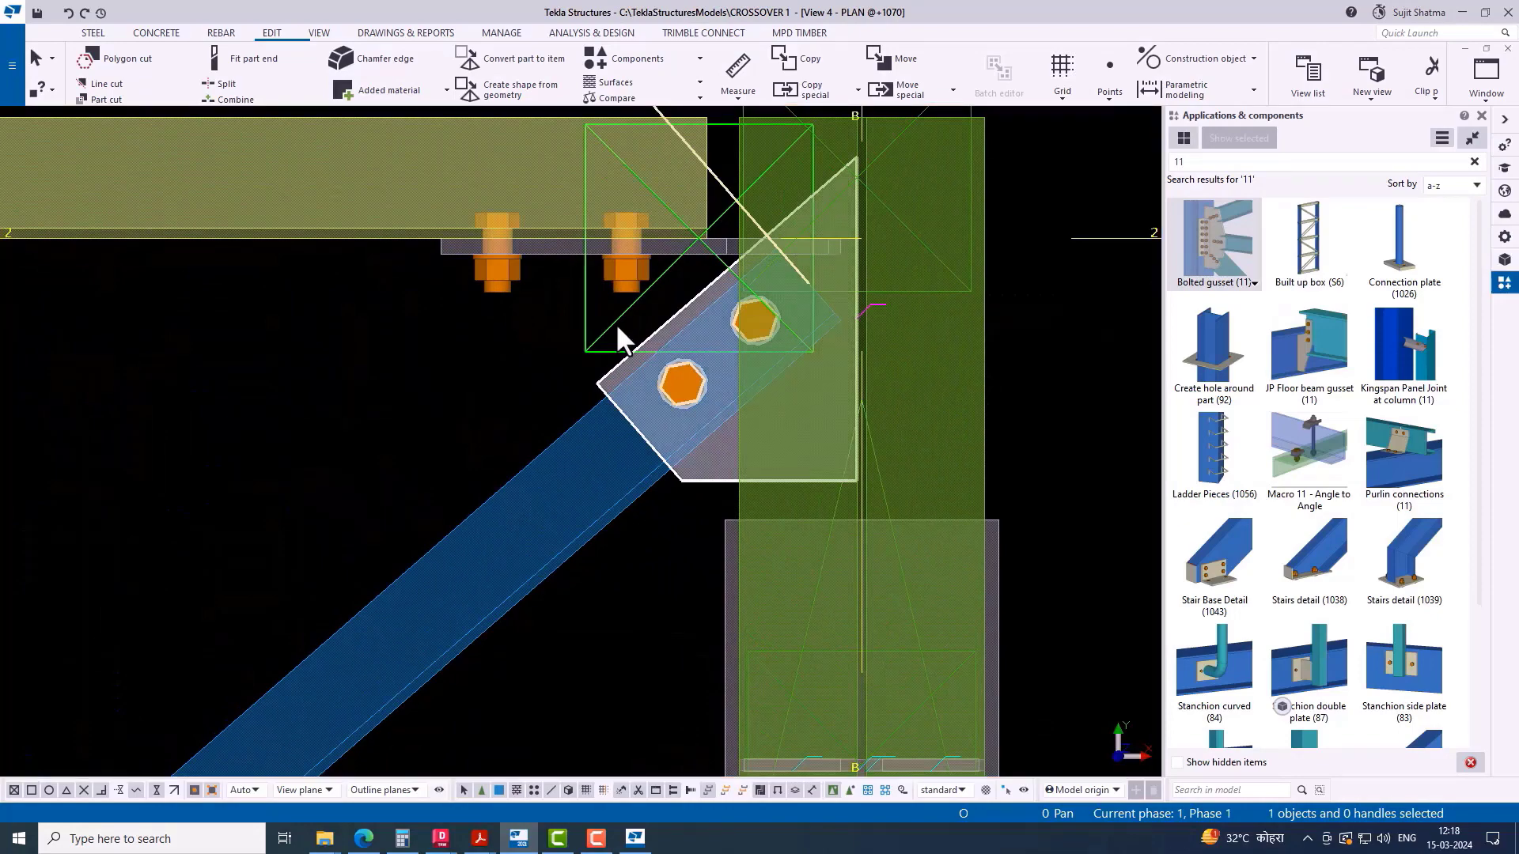
{"action": "double_click", "coordinate": [615, 323]}
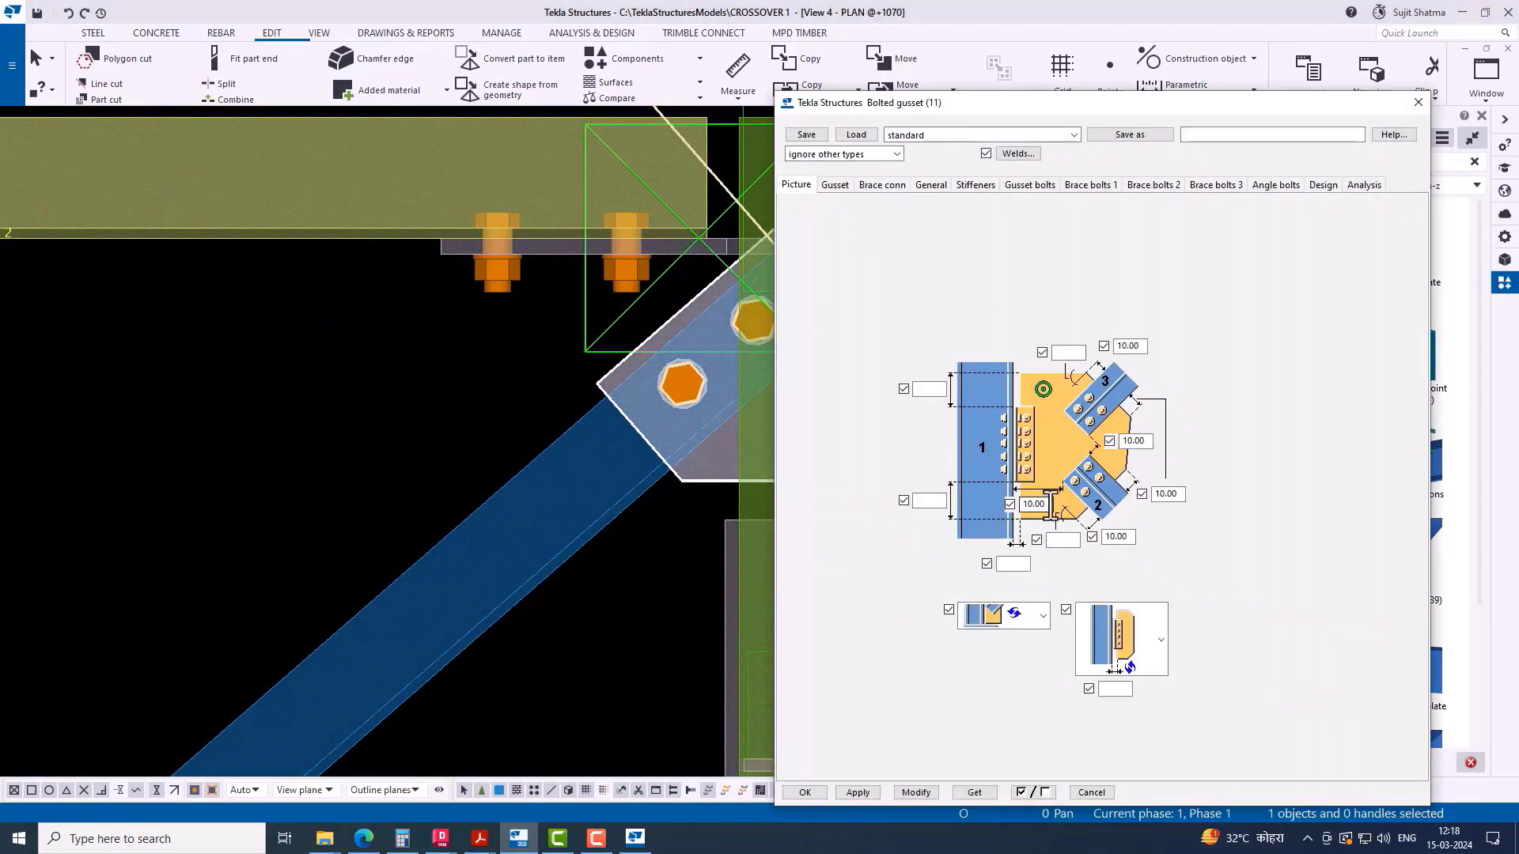
{"action": "scroll", "coordinate": [199, 371], "scroll_direction": "down", "scroll_amount": 3}
{"action": "middle_click_drag", "start_coordinate": [539, 475], "coordinate": [492, 506]}
{"action": "scroll", "coordinate": [518, 419], "scroll_direction": "up", "scroll_amount": 2}
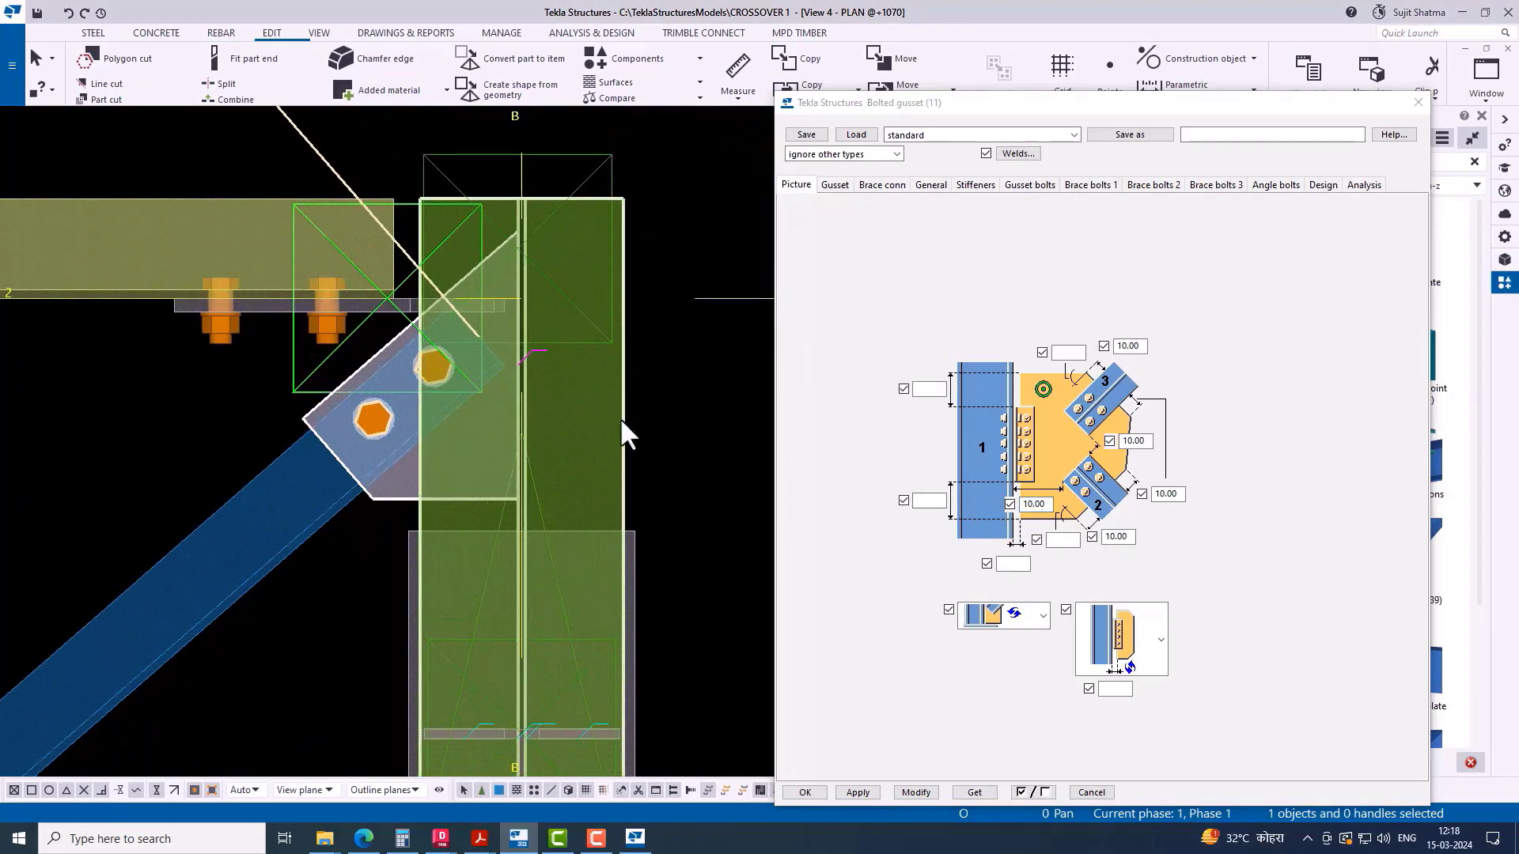
{"action": "middle_click_drag", "start_coordinate": [621, 419], "coordinate": [618, 361]}
{"action": "double_click", "coordinate": [1033, 506]}
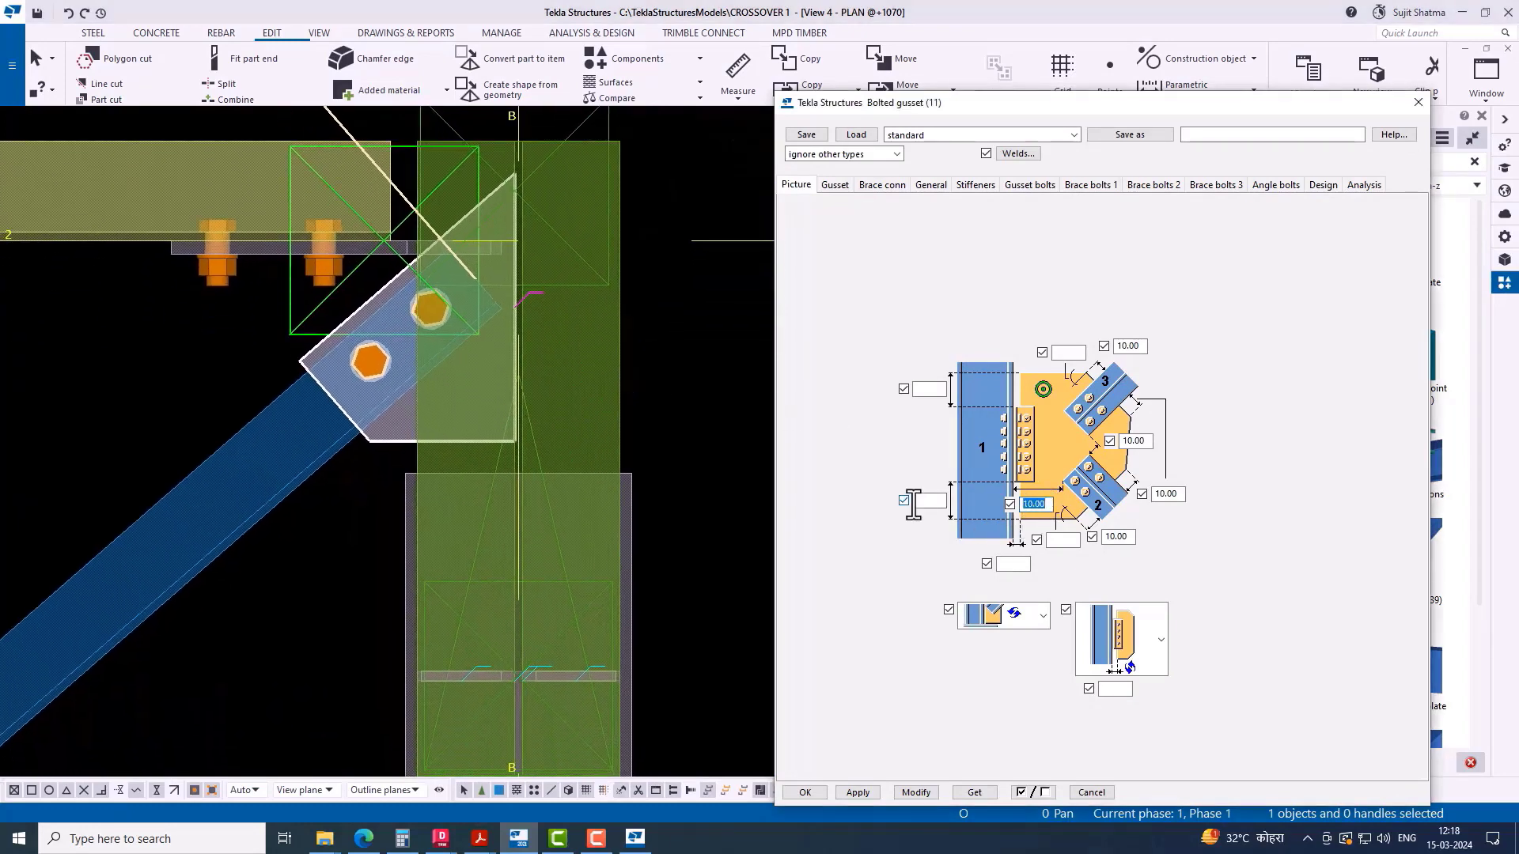
{"action": "left_click", "coordinate": [915, 792]}
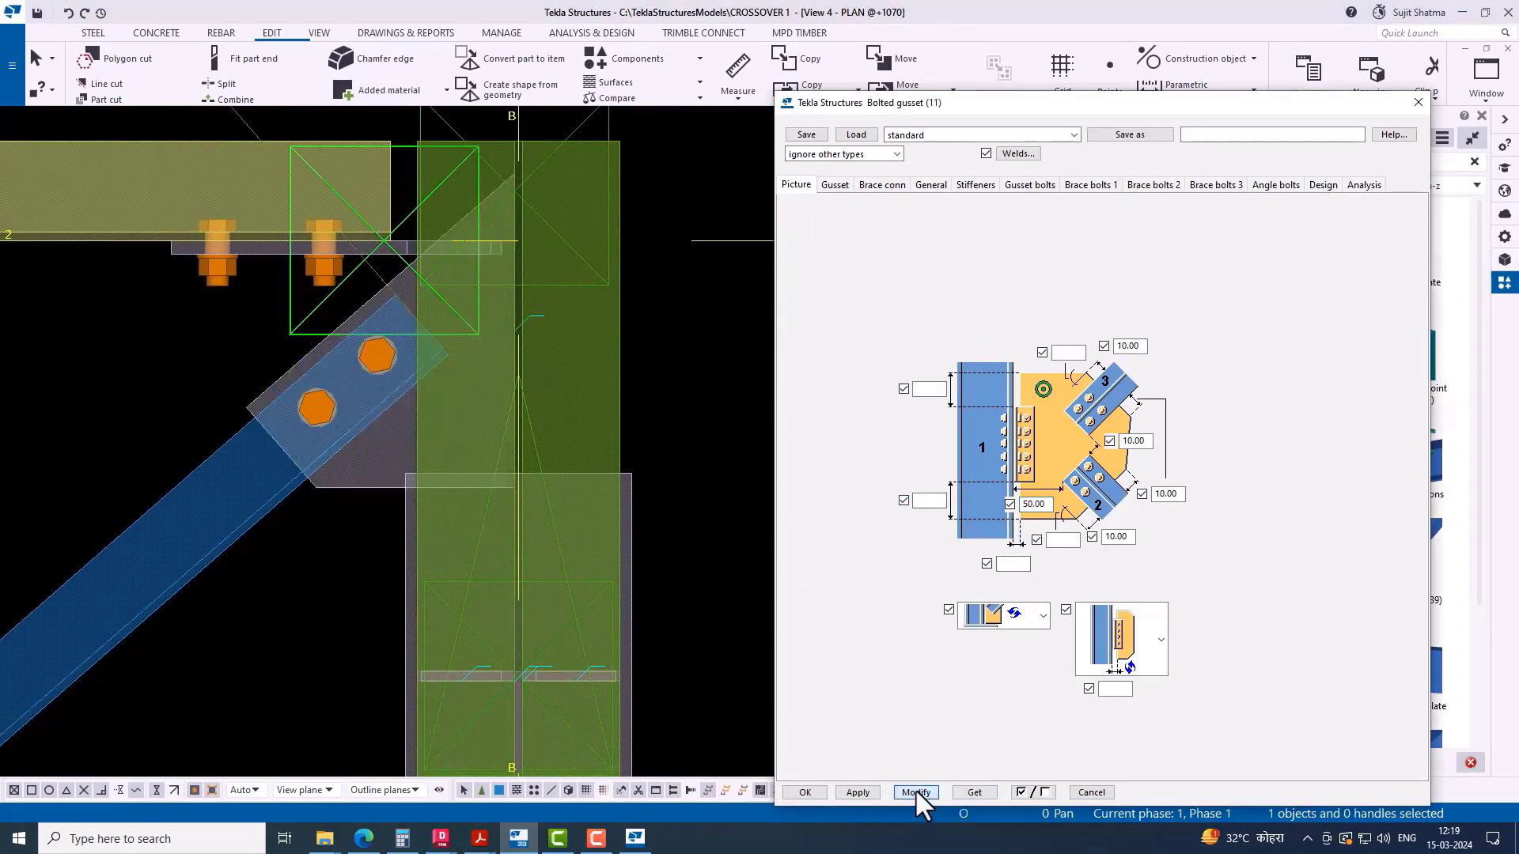
{"action": "left_click", "coordinate": [799, 789]}
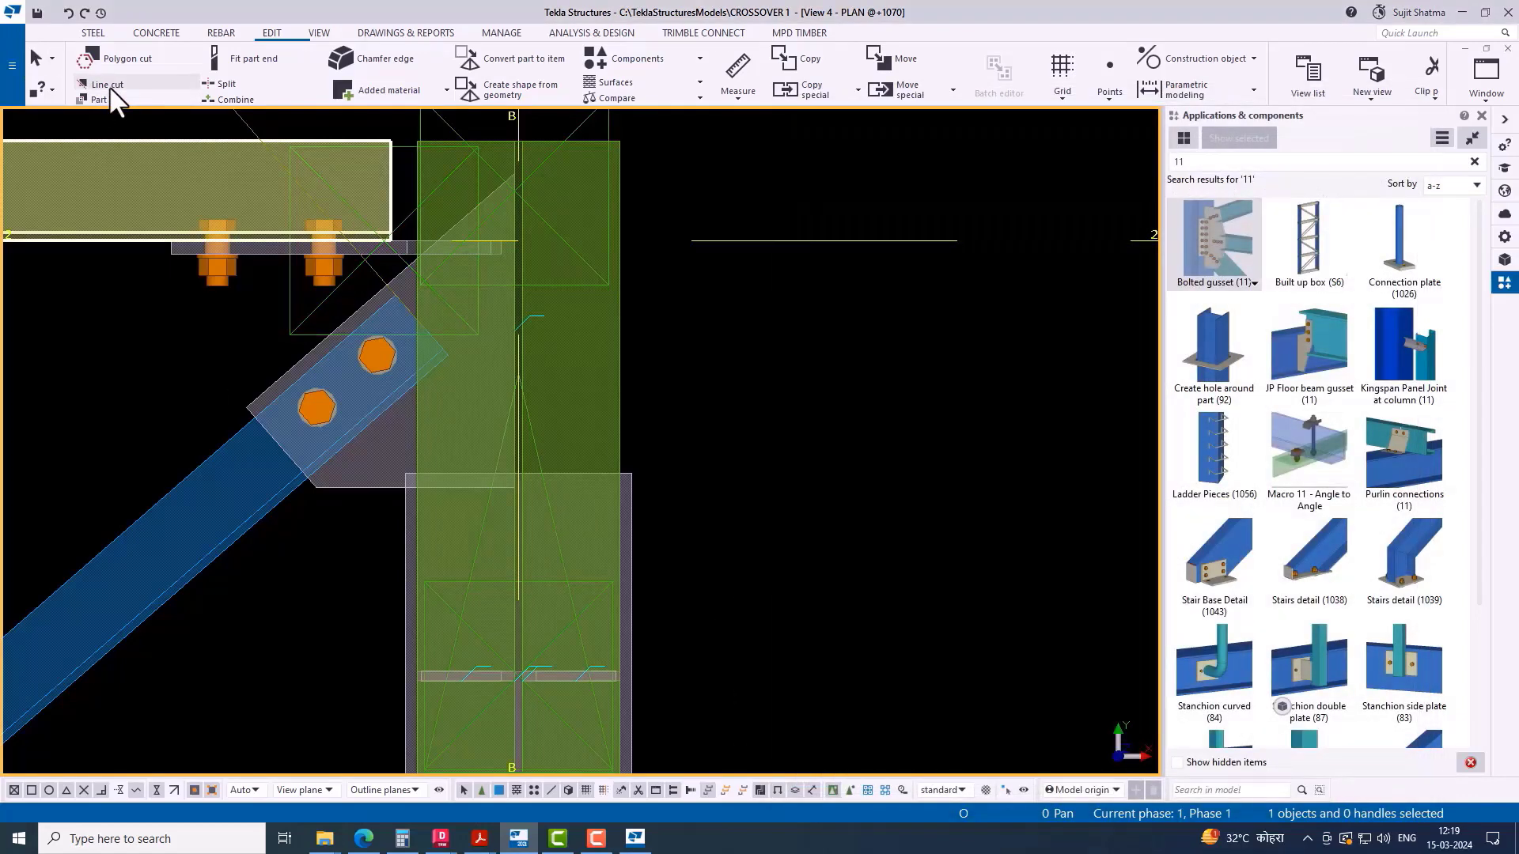
Step: Trim the gusset plate's pointed corner with a horizontal Line cut from its sloping edge to the end beam's web, below the bolted end plate
{"action": "left_click", "coordinate": [110, 88]}
{"action": "scroll", "coordinate": [308, 370], "scroll_direction": "up", "scroll_amount": 5}
{"action": "left_click", "coordinate": [257, 366]}
{"action": "middle_click_drag", "start_coordinate": [551, 136], "coordinate": [491, 326]}
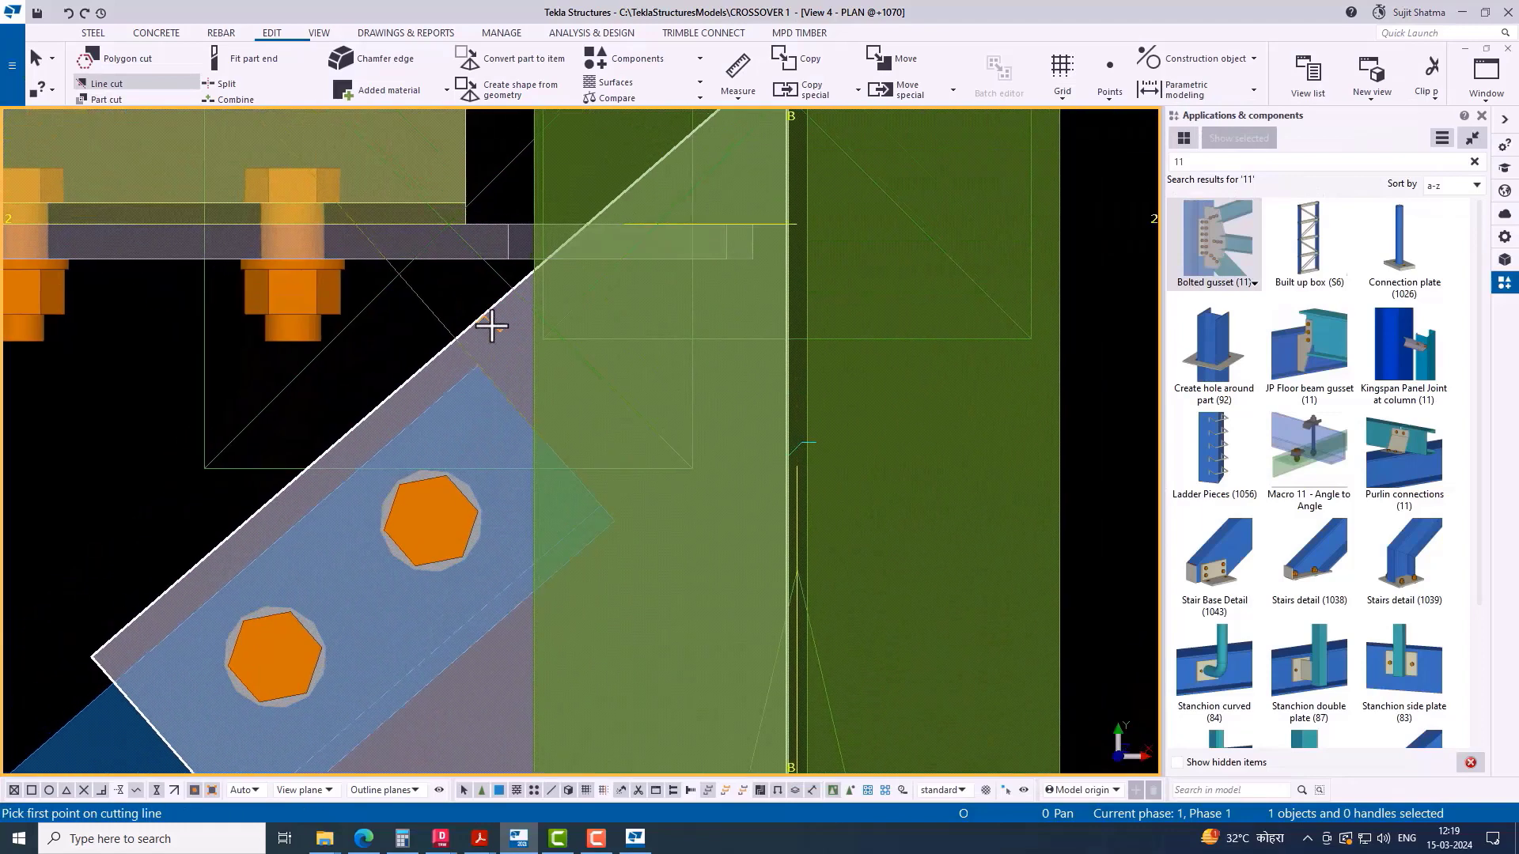
{"action": "scroll", "coordinate": [491, 325], "scroll_direction": "up", "scroll_amount": 2}
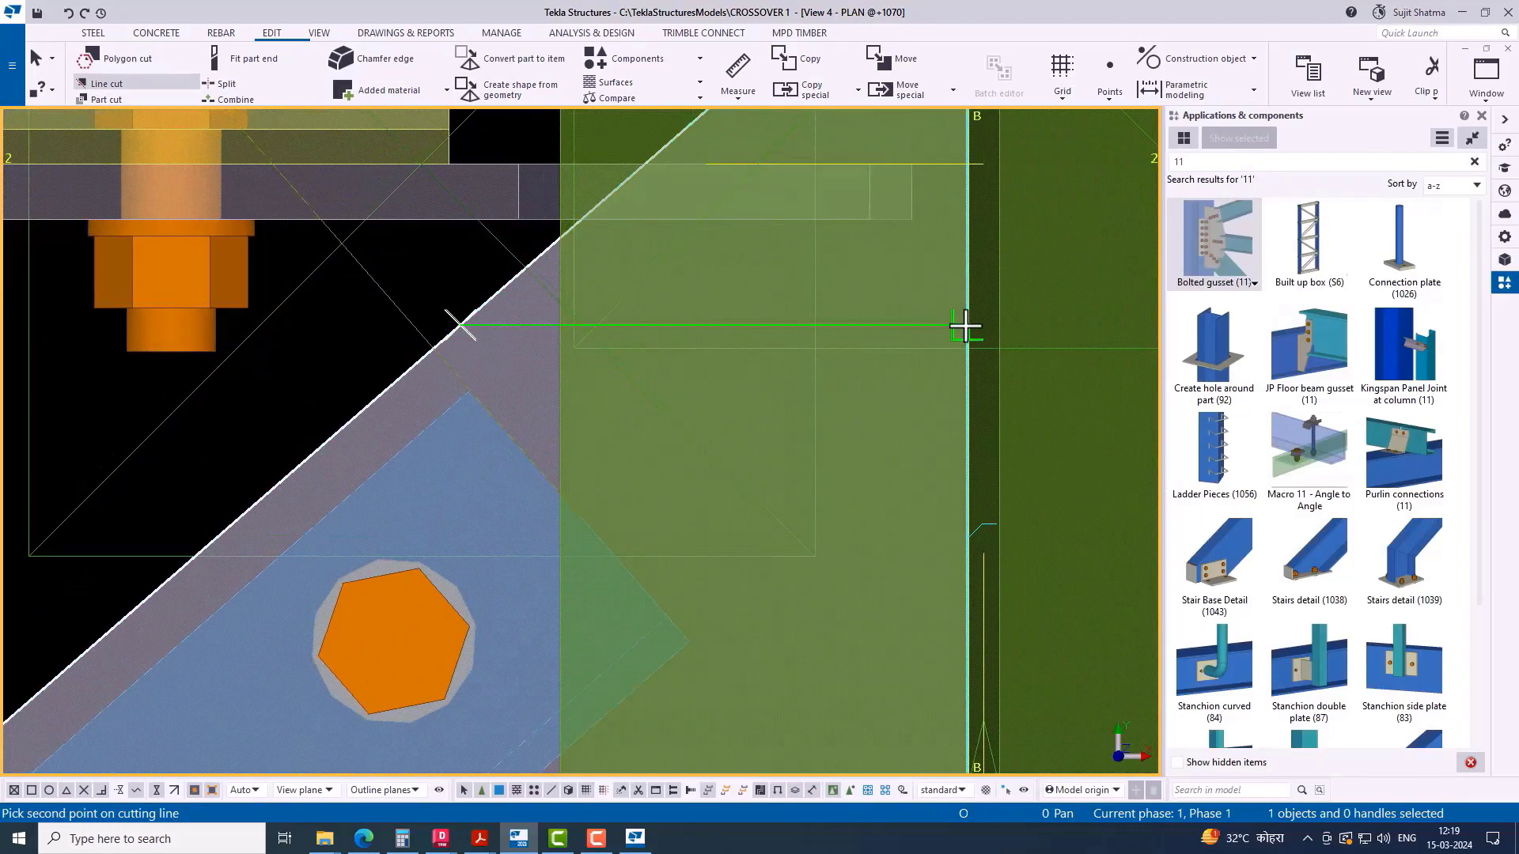
{"action": "left_click", "coordinate": [514, 280]}
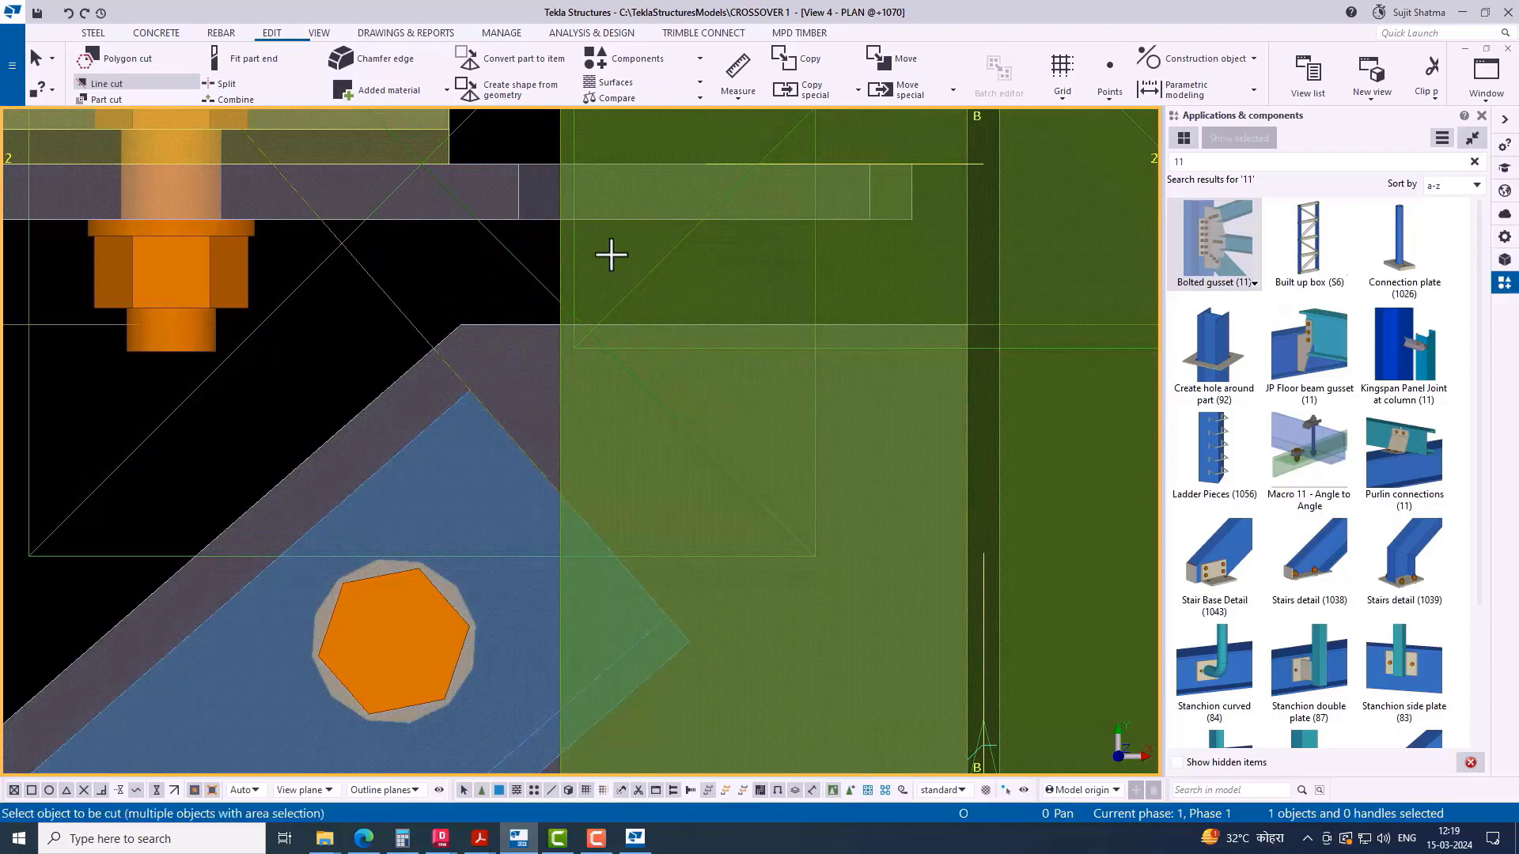
{"action": "right_click", "coordinate": [419, 243]}
{"action": "left_click", "coordinate": [443, 251]}
{"action": "scroll", "coordinate": [870, 289], "scroll_direction": "down", "scroll_amount": 5}
{"action": "key", "text": "ctrl+Tab"}
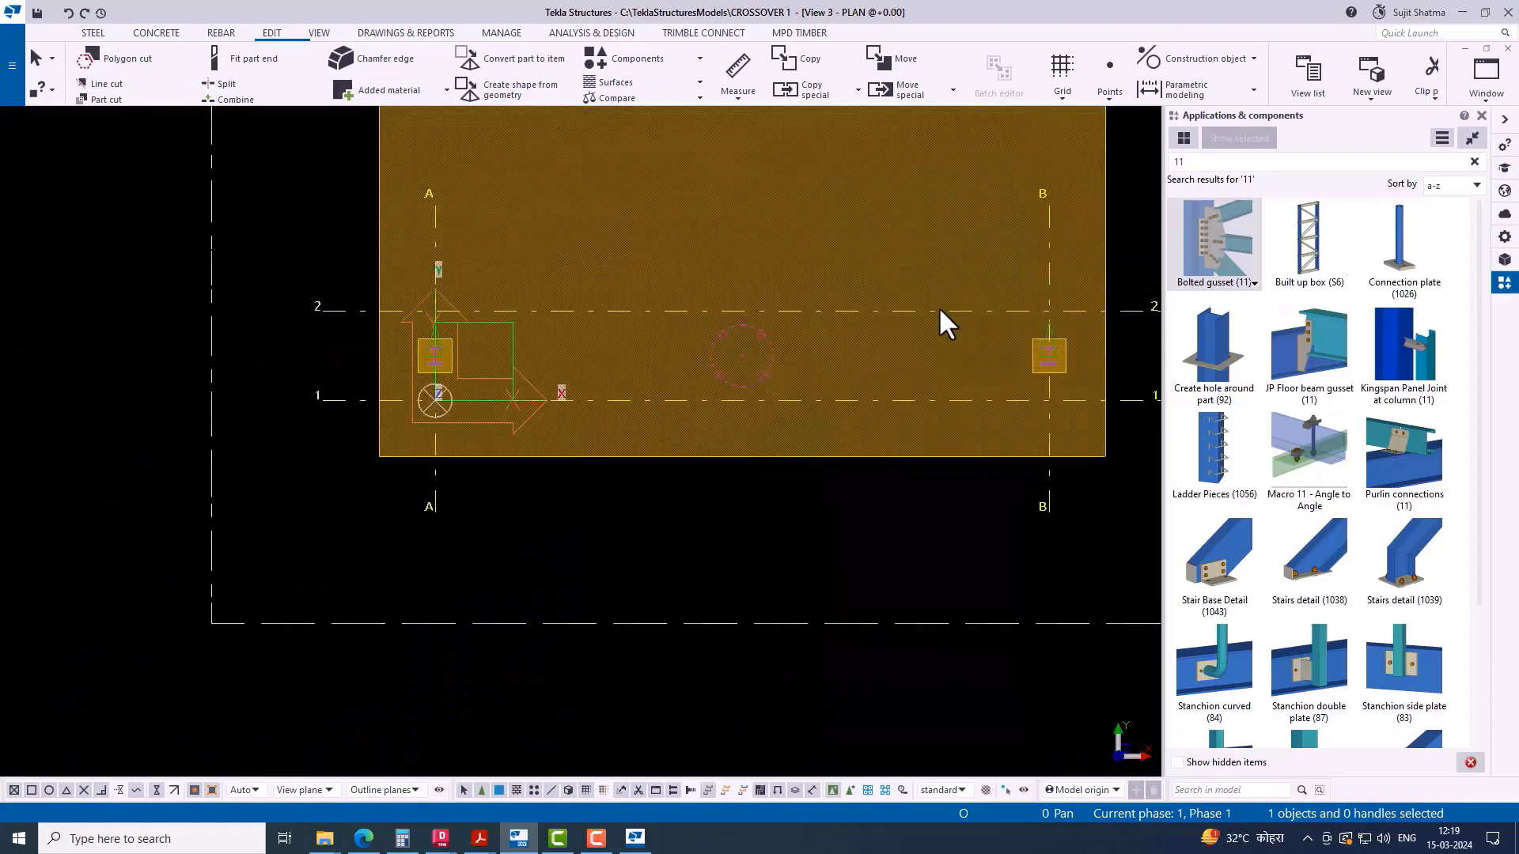
Step: Redraw the 3D view and inspect the trimmed gusset plate and brace connection at the grid B end beam
{"action": "key", "text": "ctrl+Tab"}
{"action": "middle_click_drag", "start_coordinate": [843, 422], "coordinate": [626, 390]}
{"action": "scroll", "coordinate": [624, 386], "scroll_direction": "down", "scroll_amount": 5}
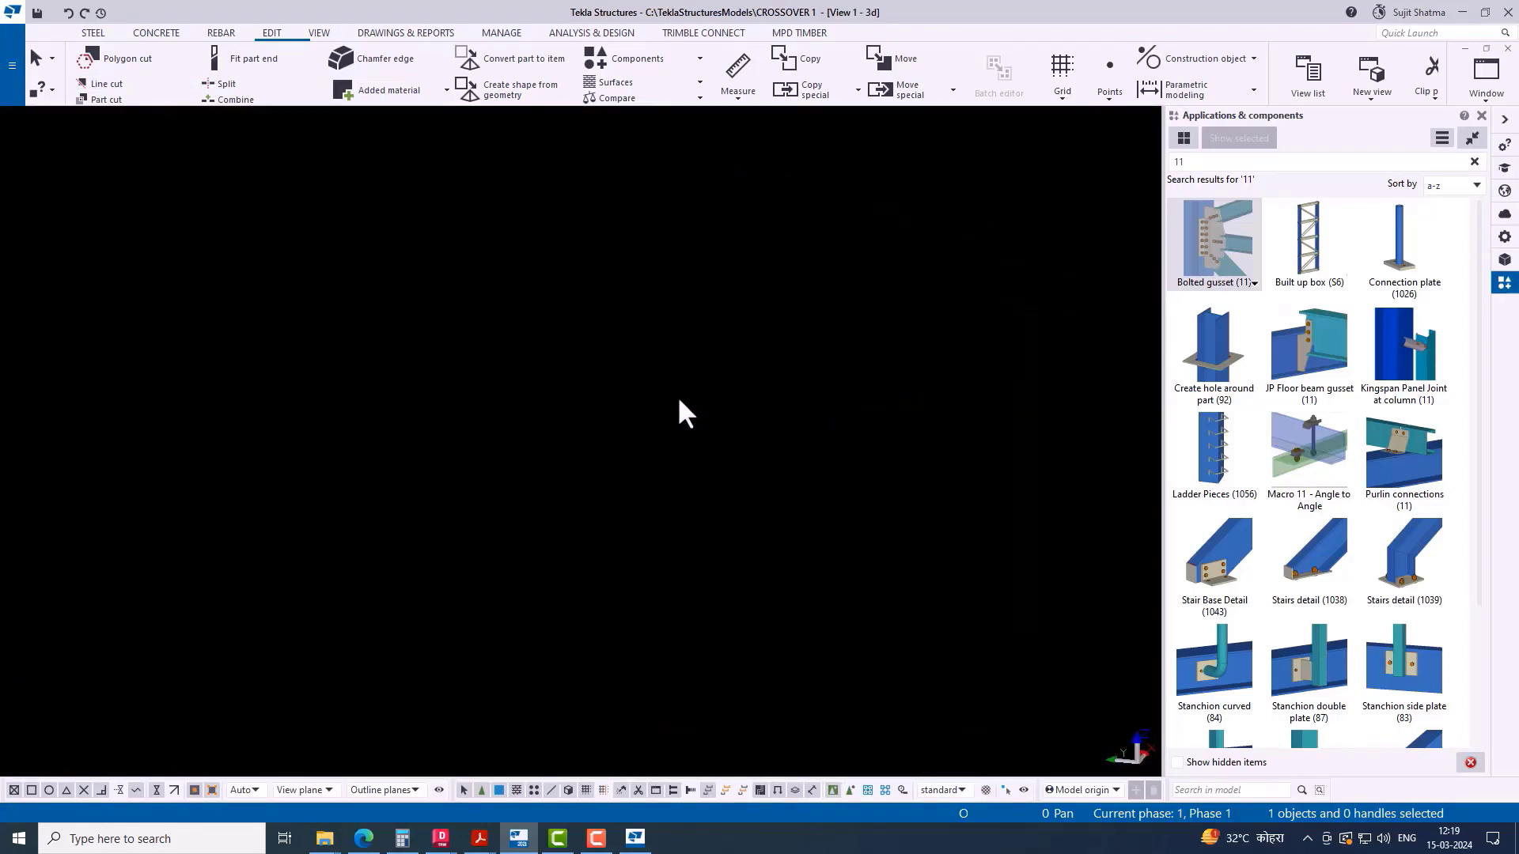
{"action": "middle_click_drag", "start_coordinate": [761, 451], "coordinate": [869, 395]}
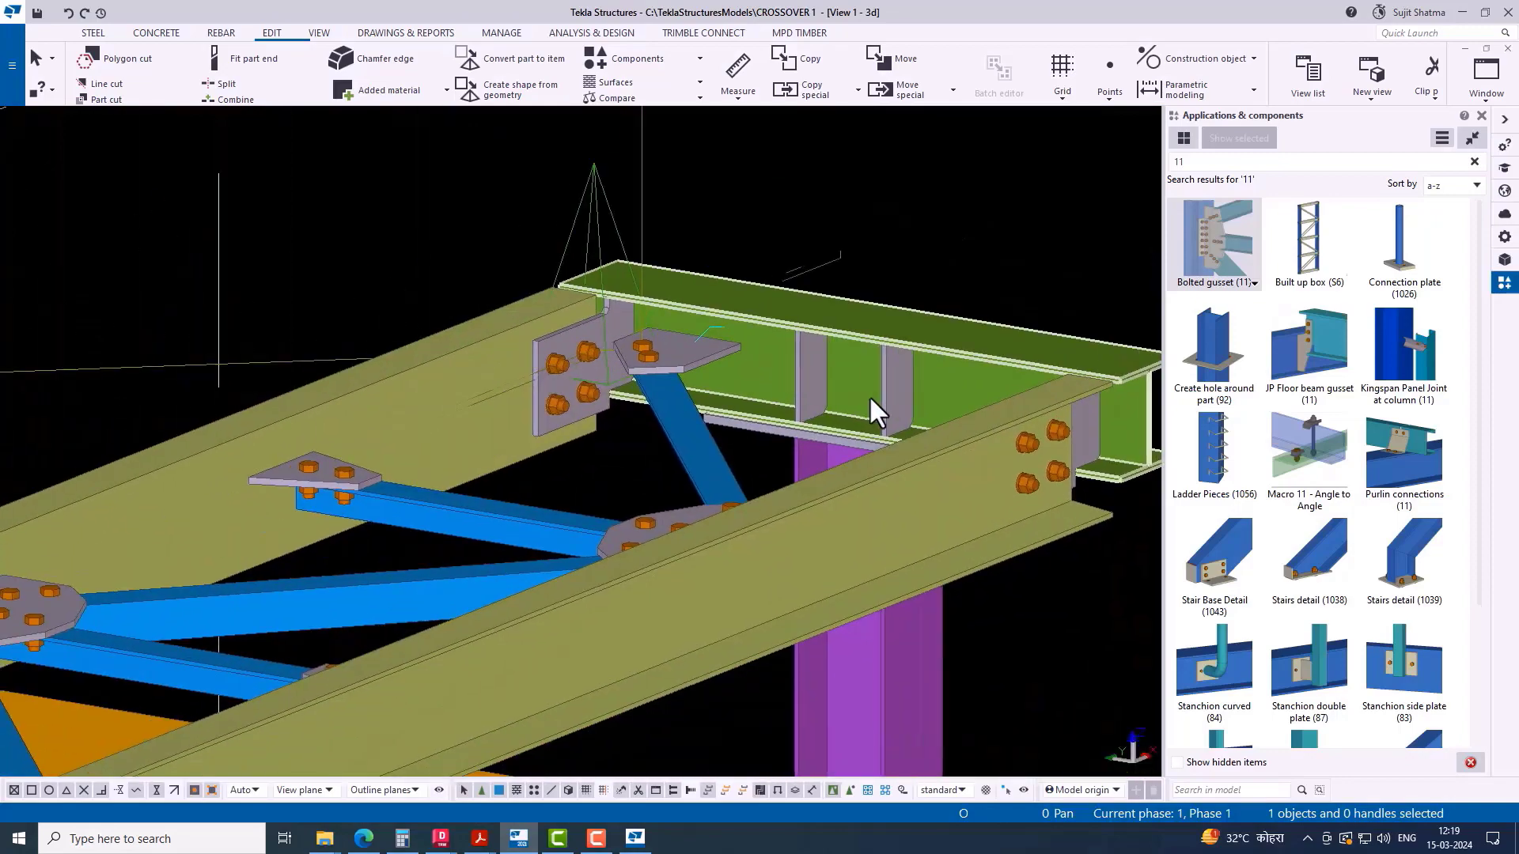
{"action": "scroll", "coordinate": [731, 449], "scroll_direction": "up", "scroll_amount": 3}
{"action": "key", "text": "v"}
{"action": "scroll", "coordinate": [839, 316], "scroll_direction": "down", "scroll_amount": 3}
{"action": "middle_click_drag", "start_coordinate": [839, 317], "coordinate": [637, 423]}
{"action": "right_click", "coordinate": [540, 311]}
{"action": "left_click", "coordinate": [566, 322]}
{"action": "scroll", "coordinate": [923, 320], "scroll_direction": "down", "scroll_amount": 5}
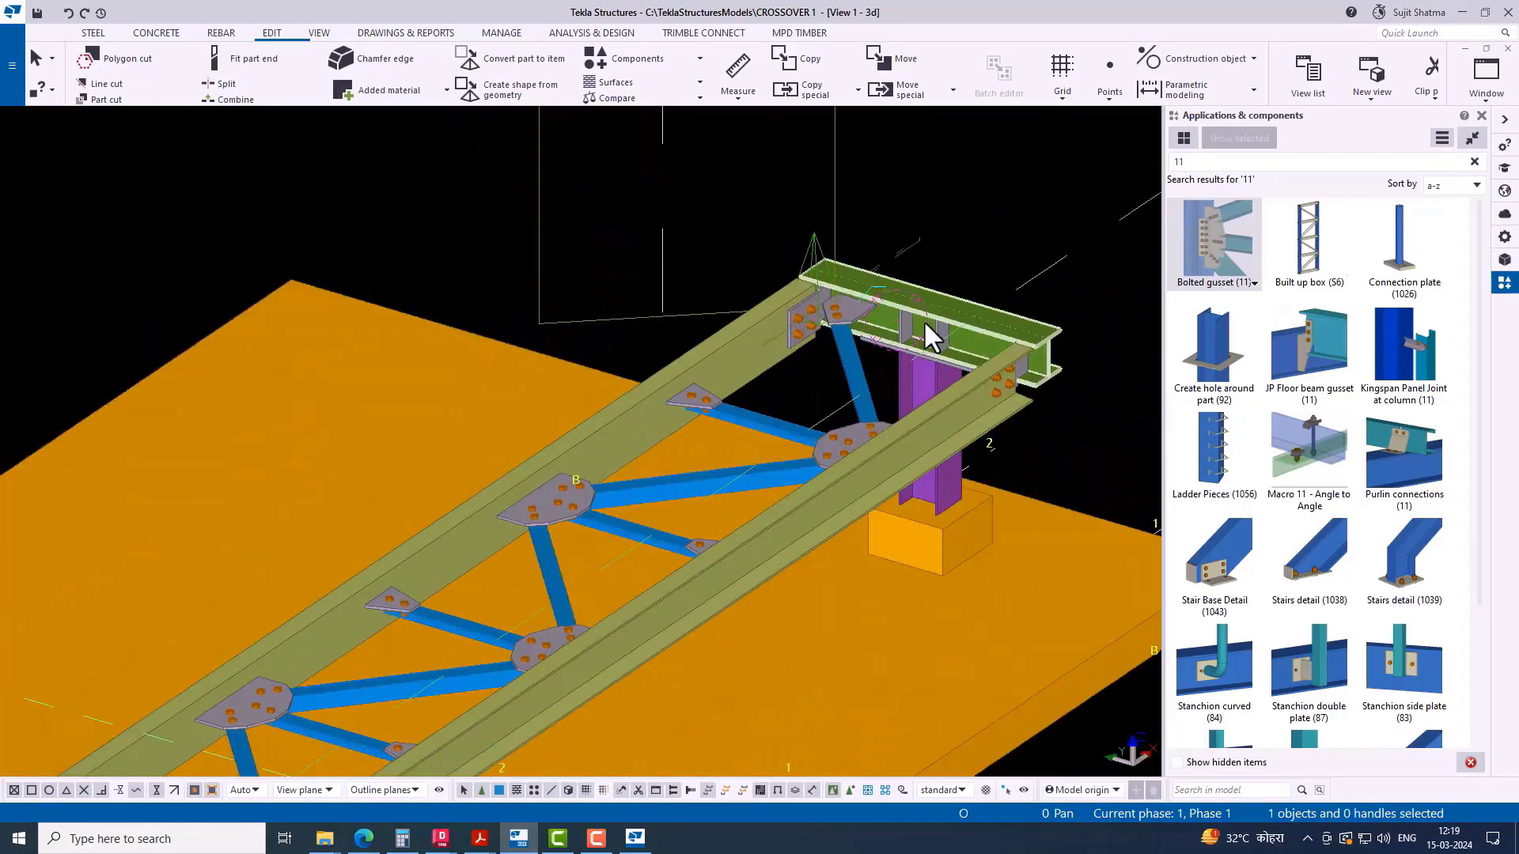
Step: Create a Bolted gusset (11) connection between the grid A end beam and the diagonal brace at that end of the girder
{"action": "middle_click_drag", "start_coordinate": [924, 319], "coordinate": [473, 343], "text": "ctrl"}
{"action": "scroll", "coordinate": [543, 394], "scroll_direction": "up", "scroll_amount": 4}
{"action": "scroll", "coordinate": [644, 182], "scroll_direction": "up", "scroll_amount": 5}
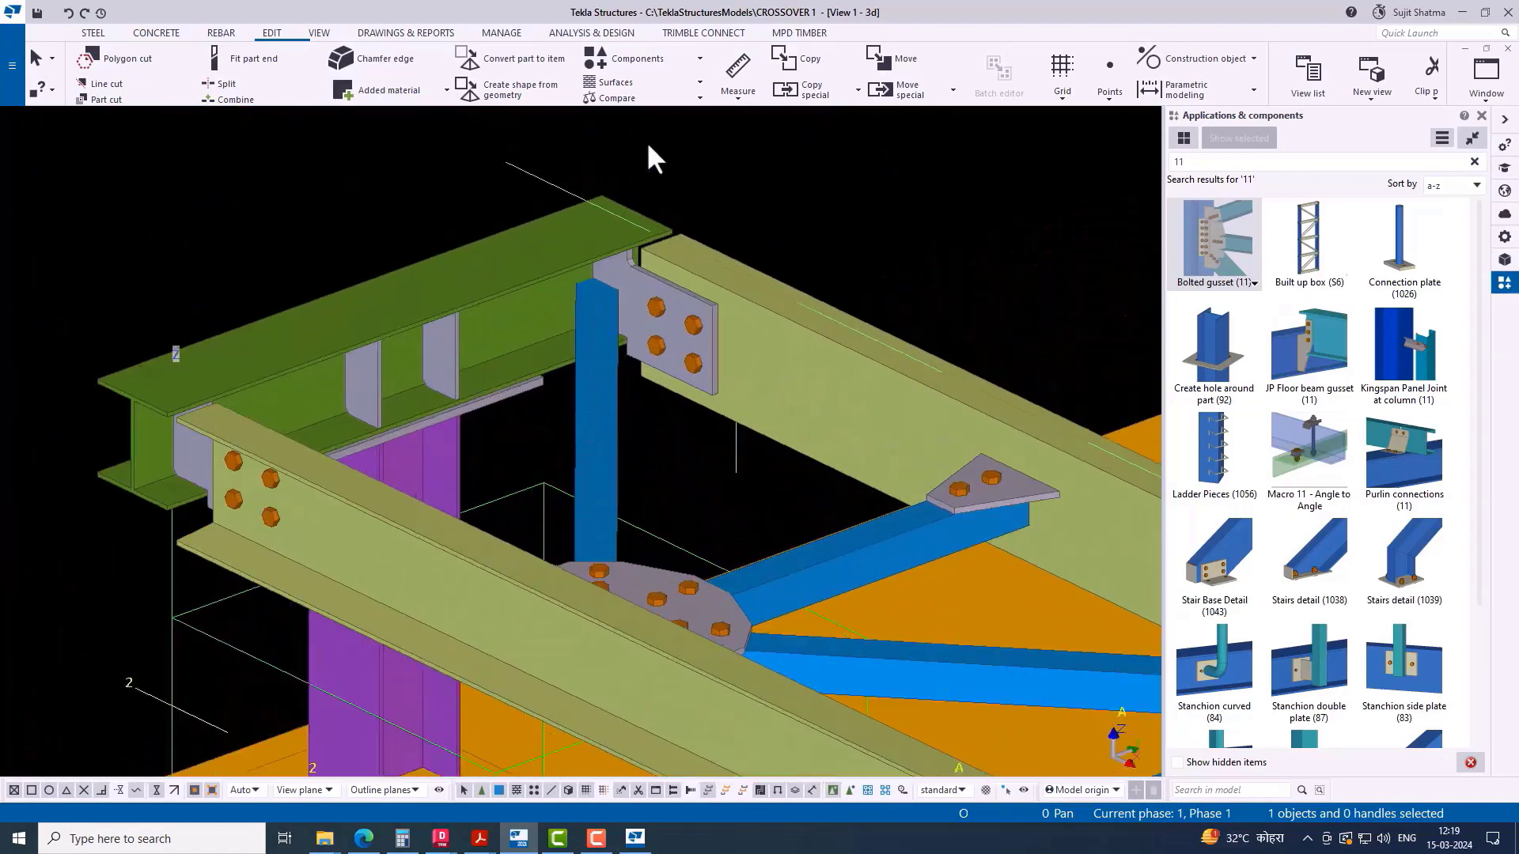
{"action": "middle_click_drag", "start_coordinate": [679, 359], "coordinate": [678, 435]}
{"action": "right_click", "coordinate": [876, 149]}
{"action": "left_click", "coordinate": [898, 161]}
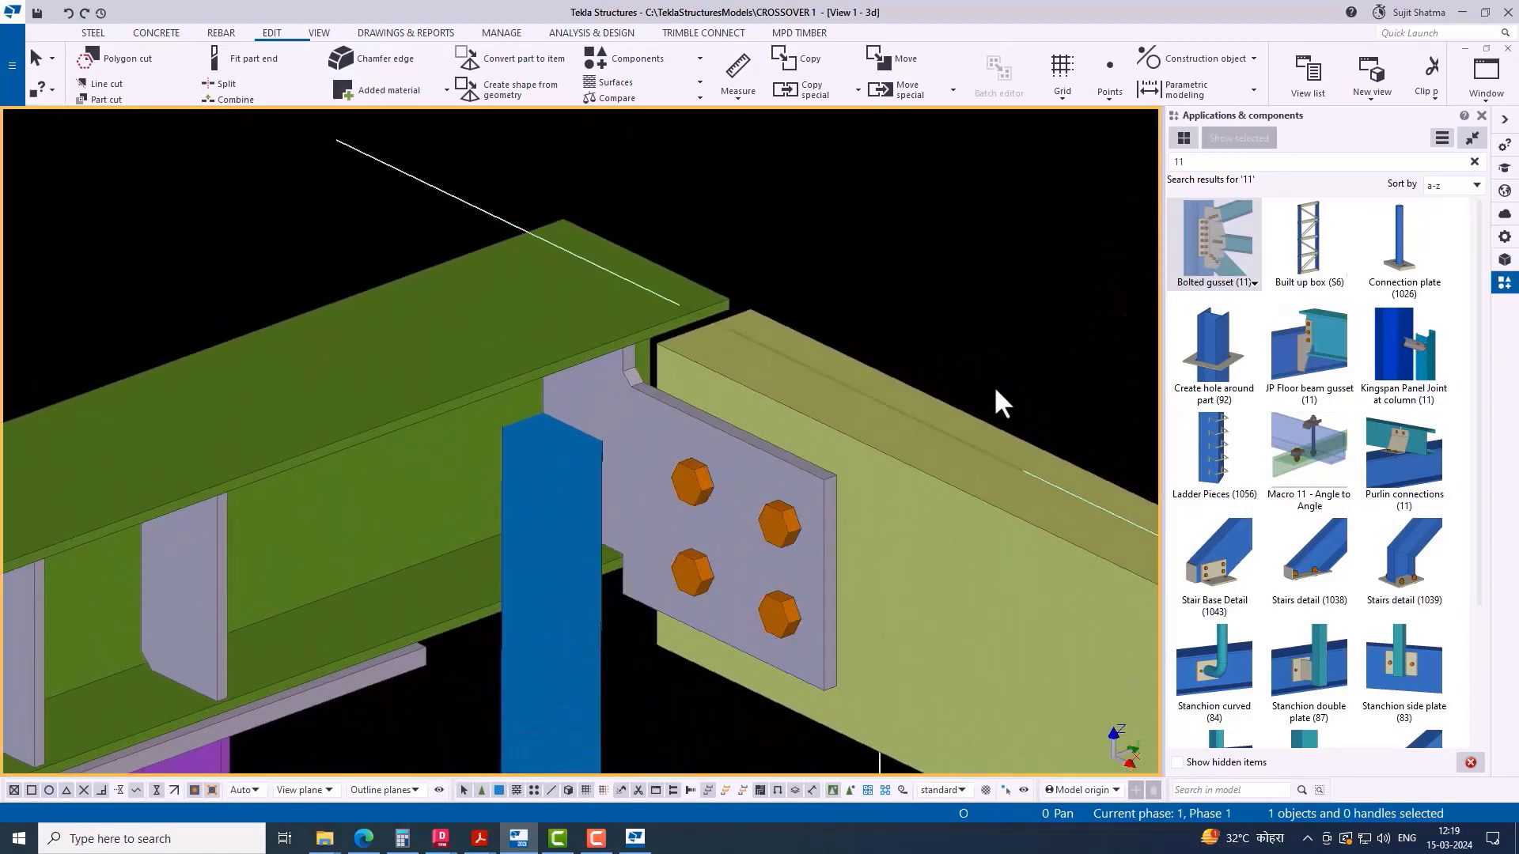
{"action": "middle_click_drag", "start_coordinate": [994, 386], "coordinate": [1006, 312]}
{"action": "scroll", "coordinate": [499, 475], "scroll_direction": "up", "scroll_amount": 3}
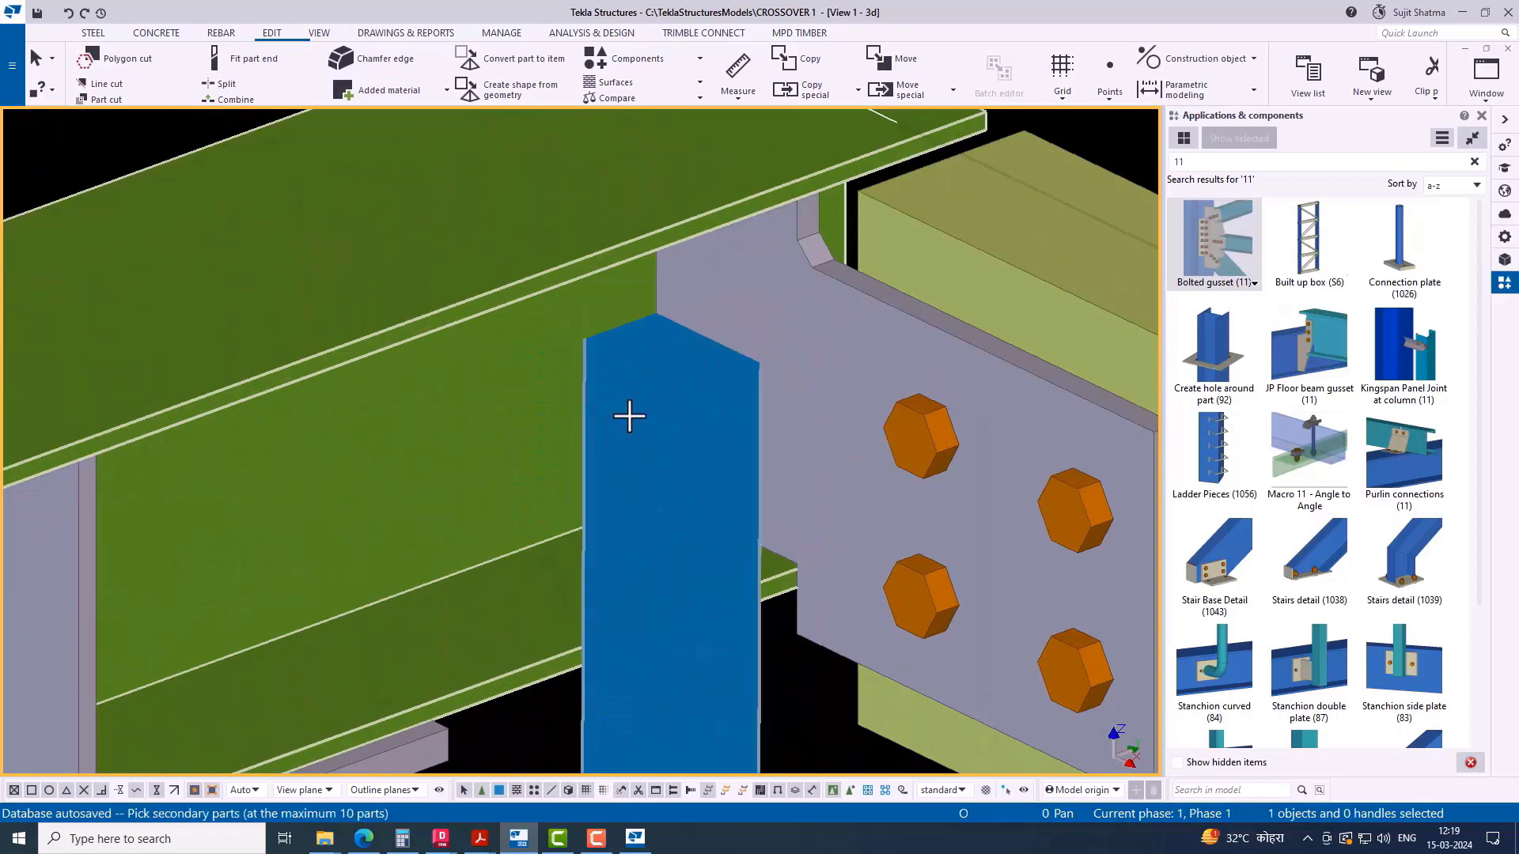
{"action": "middle_click", "coordinate": [489, 416]}
{"action": "right_click", "coordinate": [472, 349]}
{"action": "left_click", "coordinate": [487, 351]}
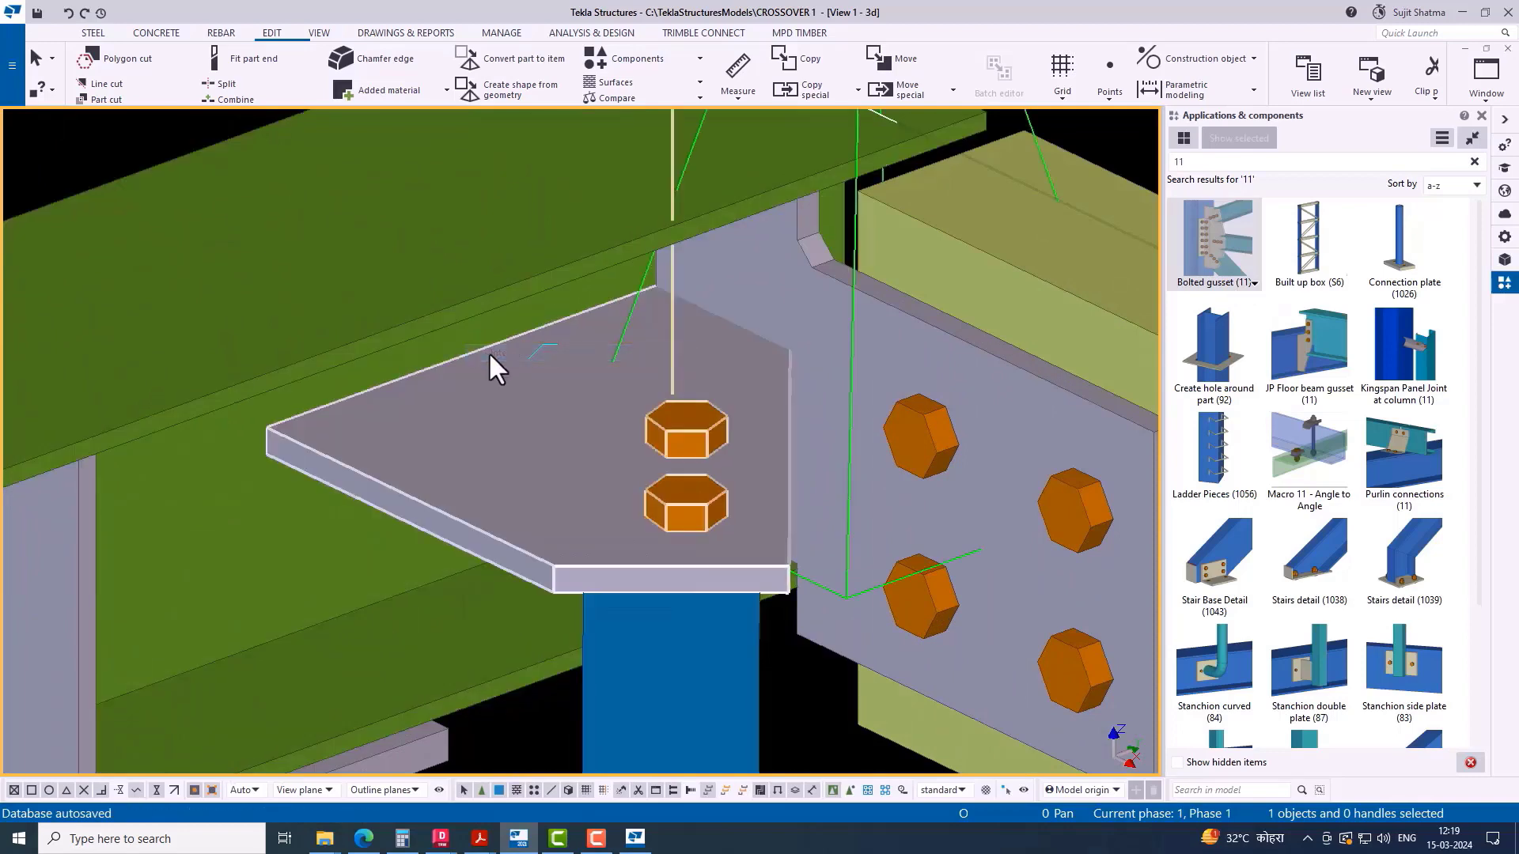
Step: Inspect the grid A gusset plate beside the bolted end plate in the 3D view and redraw the view
{"action": "key", "text": "v"}
{"action": "left_click", "coordinate": [605, 445]}
{"action": "scroll", "coordinate": [606, 444], "scroll_direction": "down", "scroll_amount": 3}
{"action": "middle_click_drag", "start_coordinate": [653, 420], "coordinate": [694, 487], "text": "ctrl"}
{"action": "right_click", "coordinate": [526, 361]}
{"action": "left_click", "coordinate": [557, 366]}
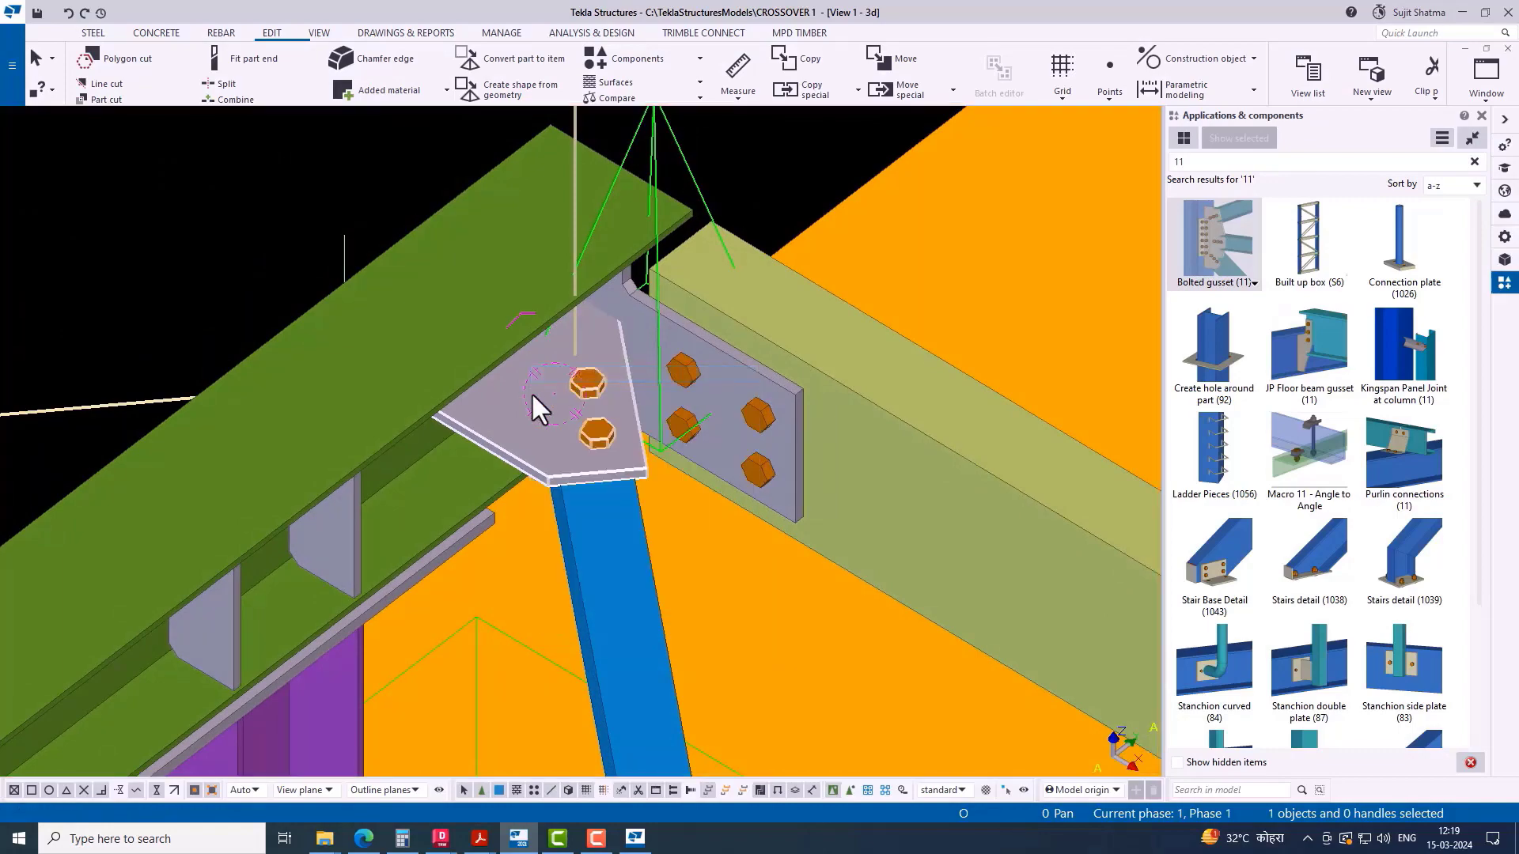
Step: In the PLAN @+1070 view, trim the grid A gusset plate's pointed corner with a horizontal Line cut below the bolted end plate
{"action": "key", "text": "ctrl+Tab"}
{"action": "key", "text": "ctrl+Tab"}
{"action": "key", "text": "ctrl+Tab"}
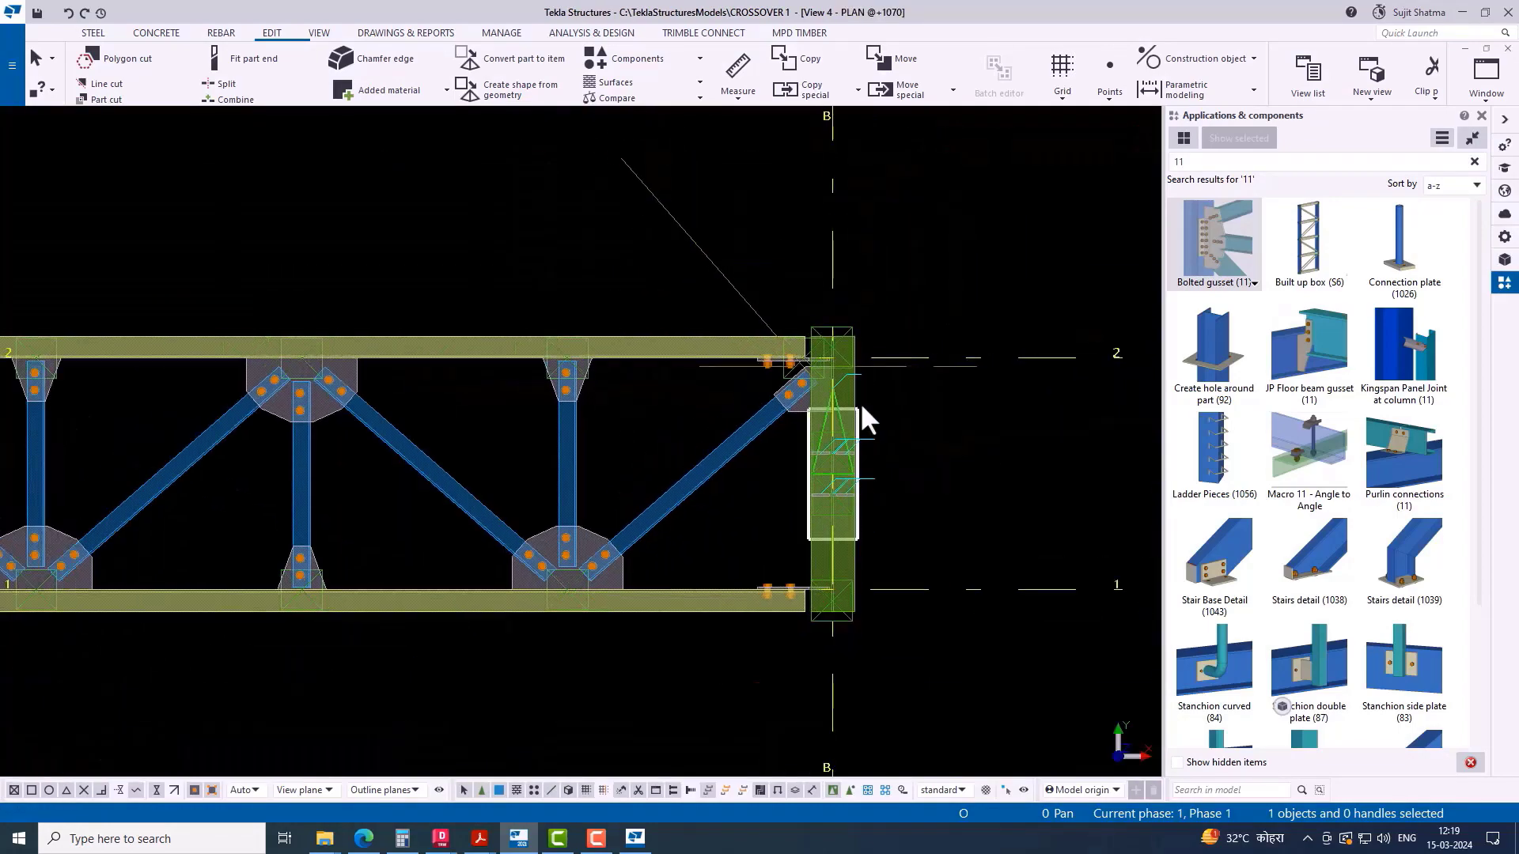
{"action": "middle_click_drag", "start_coordinate": [72, 402], "coordinate": [620, 400]}
{"action": "scroll", "coordinate": [601, 380], "scroll_direction": "up", "scroll_amount": 6}
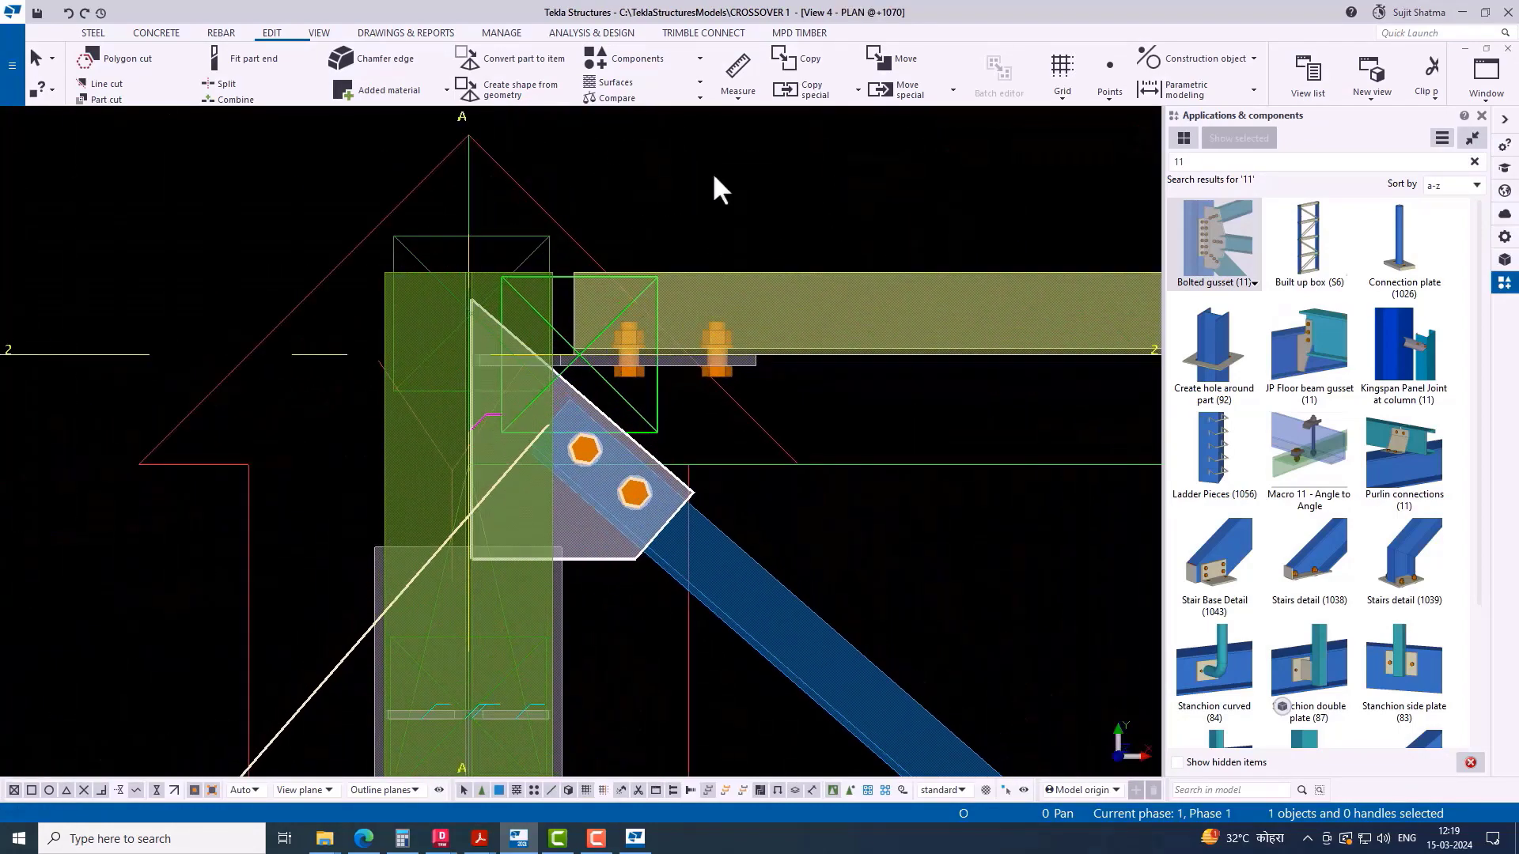
{"action": "left_click", "coordinate": [712, 174]}
{"action": "left_click", "coordinate": [135, 85]}
{"action": "scroll", "coordinate": [583, 383], "scroll_direction": "up", "scroll_amount": 4}
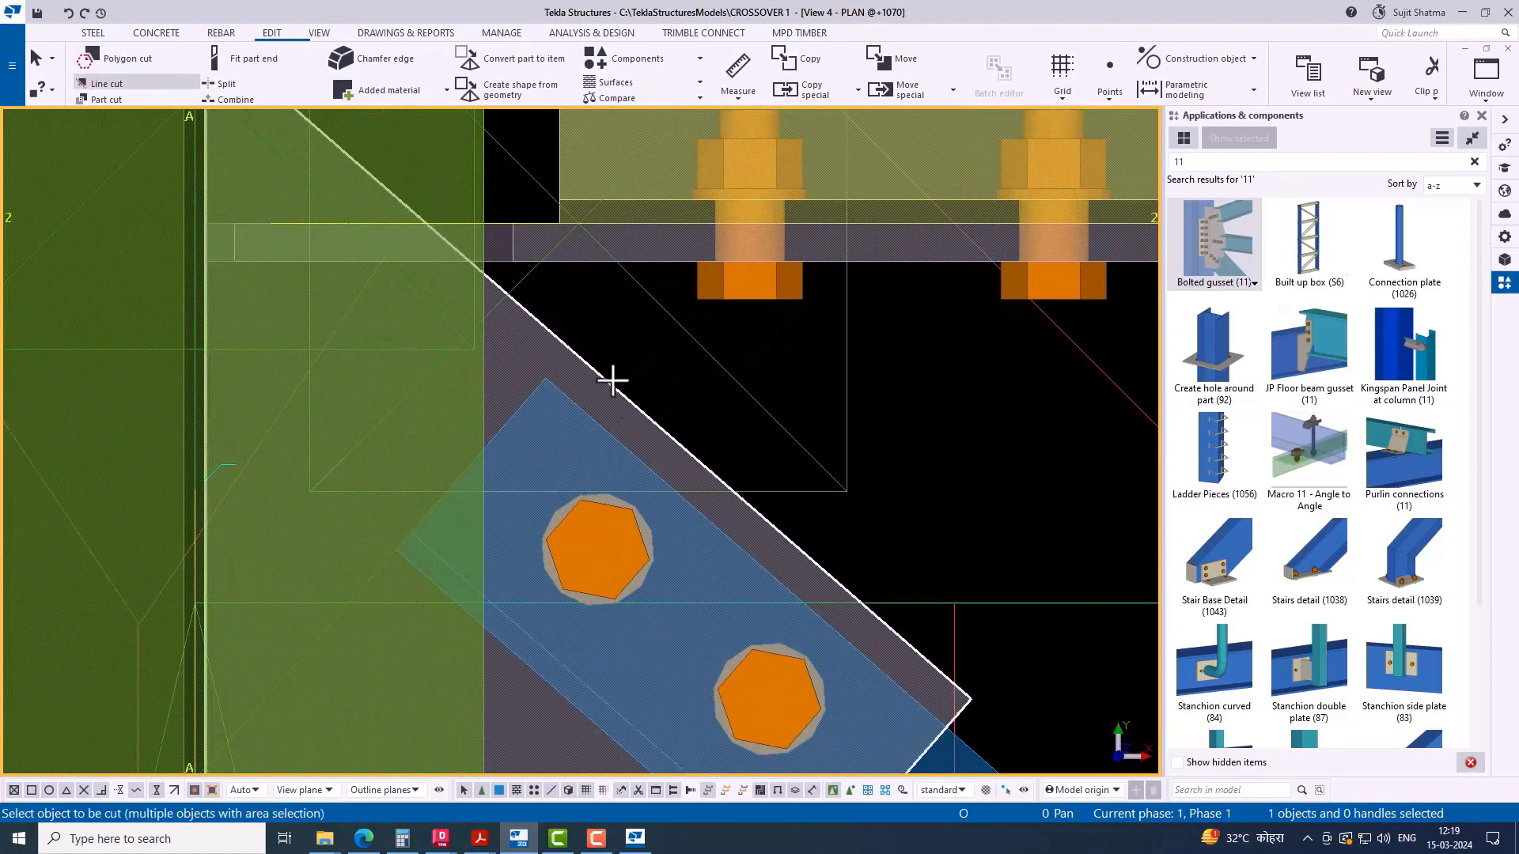
{"action": "scroll", "coordinate": [514, 362], "scroll_direction": "up", "scroll_amount": 2}
{"action": "scroll", "coordinate": [518, 358], "scroll_direction": "up", "scroll_amount": 1}
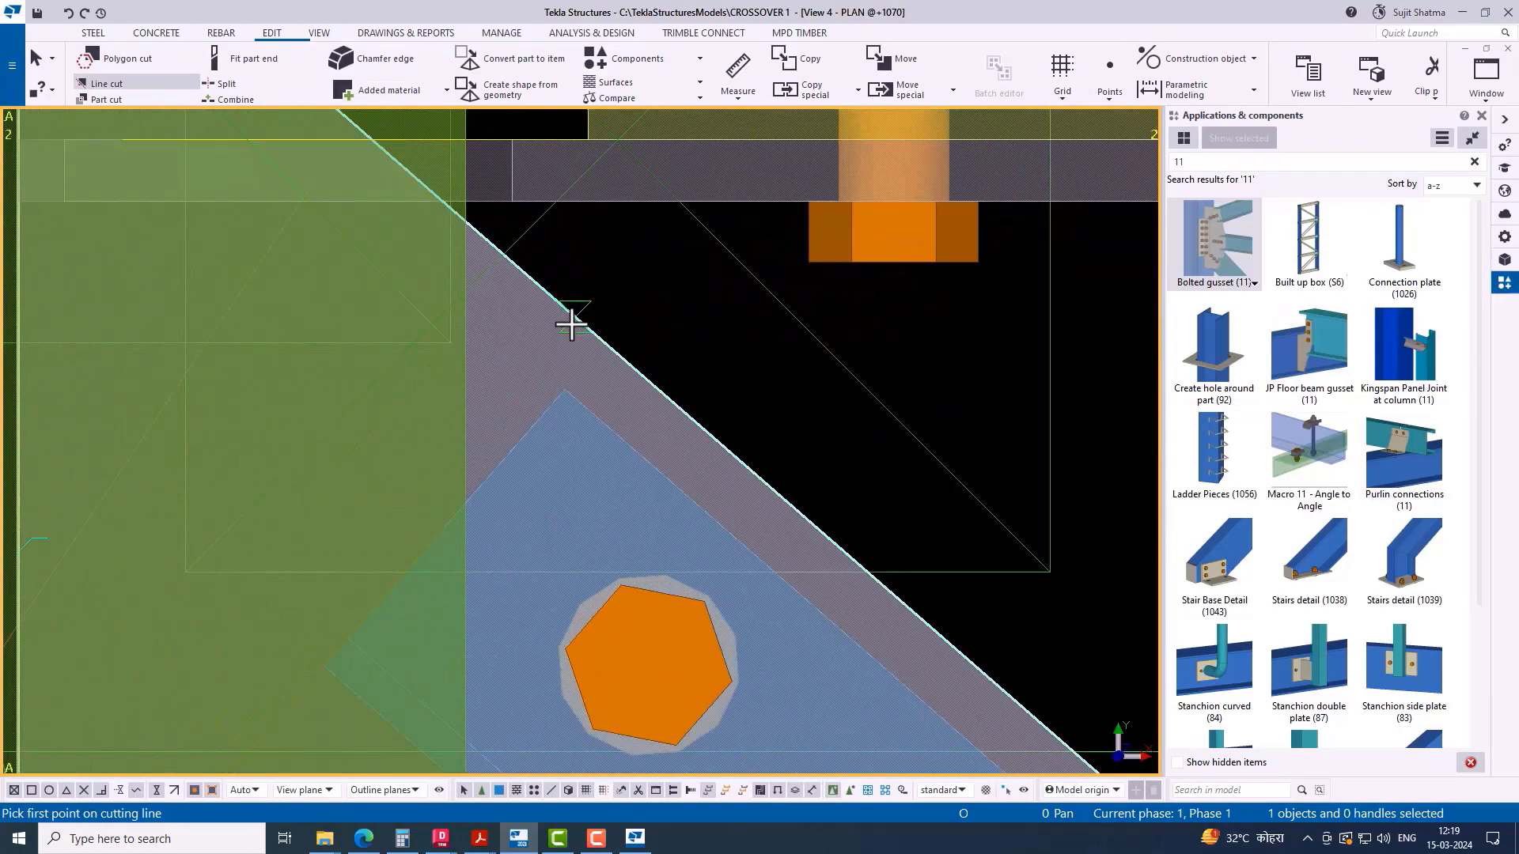
{"action": "left_click", "coordinate": [583, 328]}
{"action": "scroll", "coordinate": [213, 444], "scroll_direction": "down", "scroll_amount": 4}
{"action": "scroll", "coordinate": [277, 397], "scroll_direction": "up", "scroll_amount": 3}
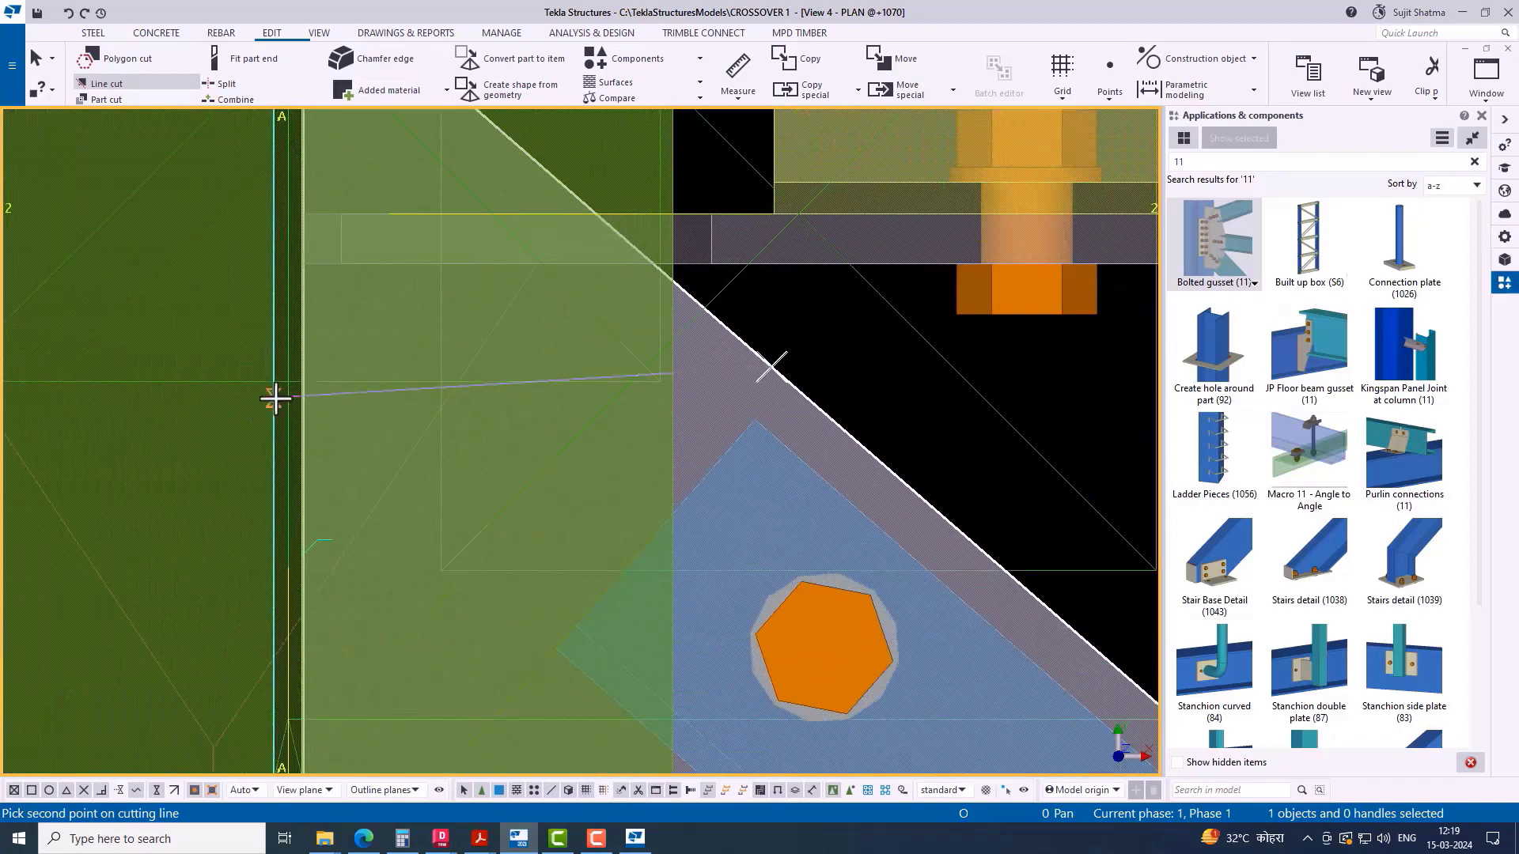
{"action": "left_click", "coordinate": [299, 325]}
{"action": "scroll", "coordinate": [352, 336], "scroll_direction": "down", "scroll_amount": 5}
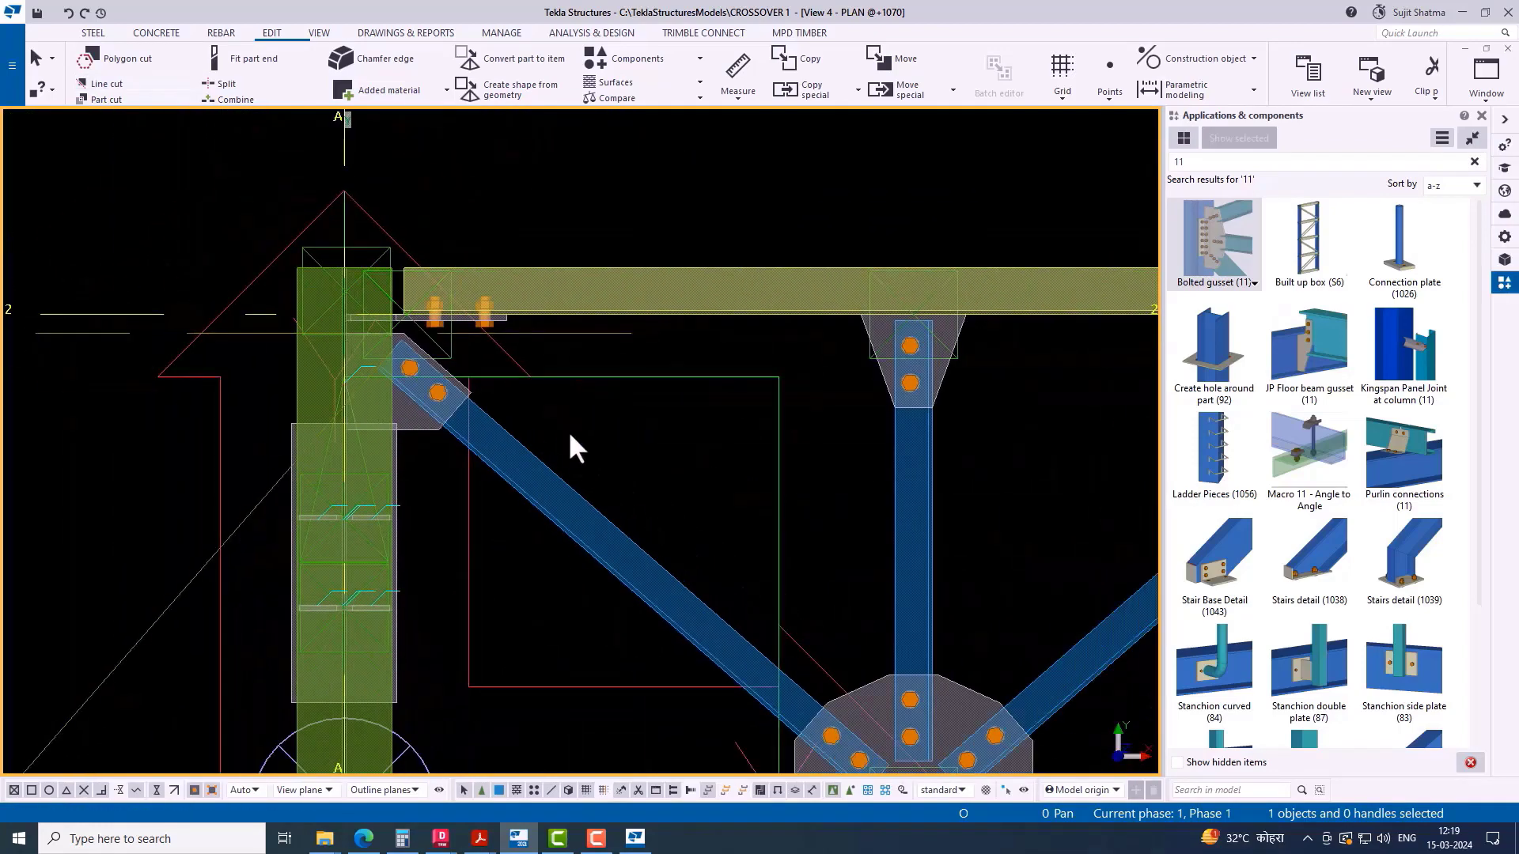
Step: Measure the vertical gap between the trimmed grid A gusset's upper corner and the bolted end plate
{"action": "middle_click_drag", "start_coordinate": [615, 451], "coordinate": [642, 447]}
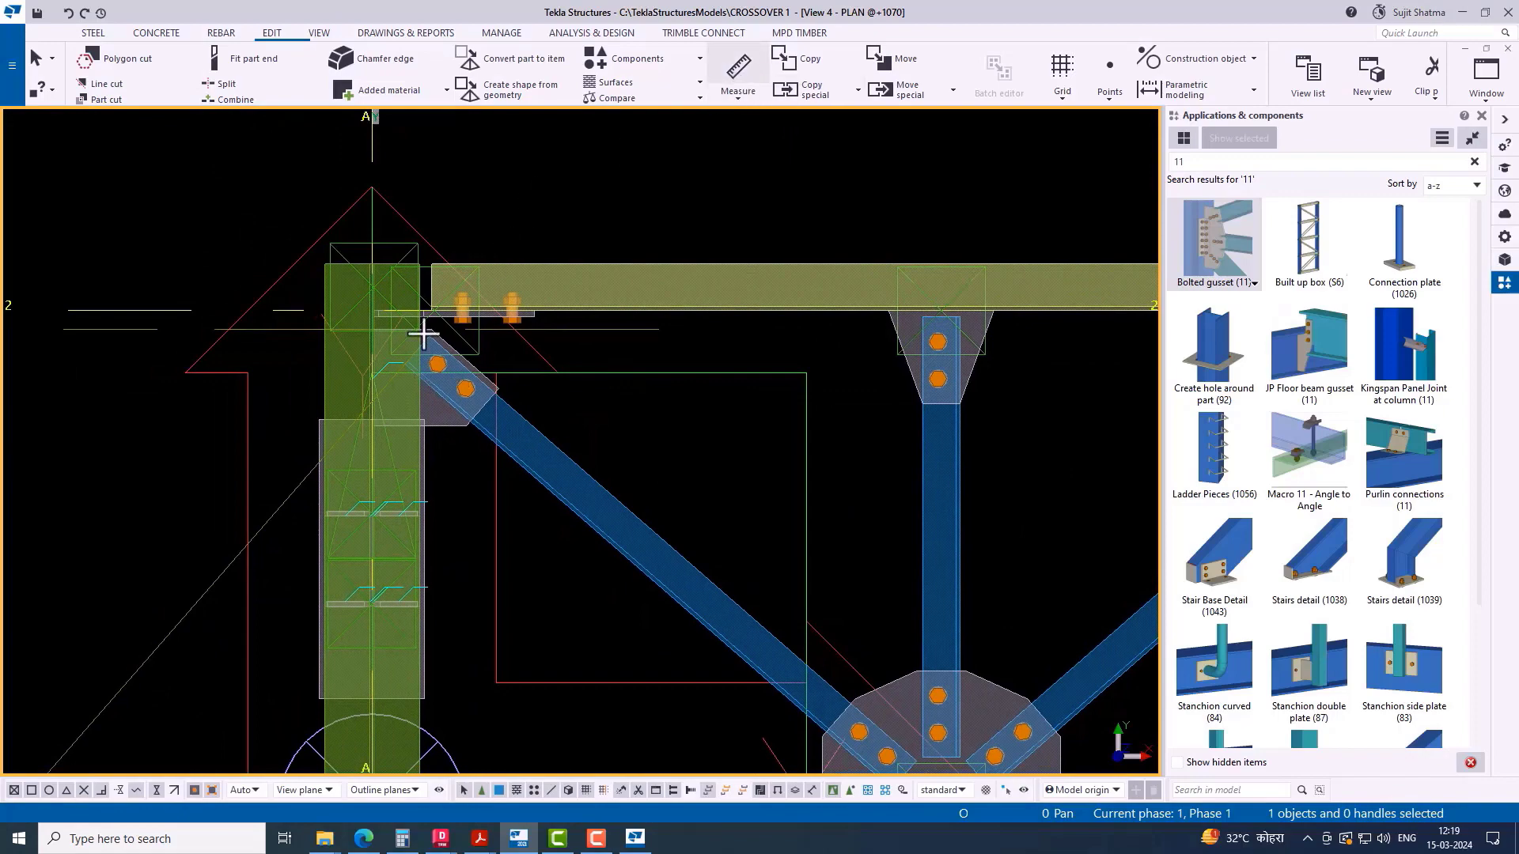
{"action": "scroll", "coordinate": [424, 323], "scroll_direction": "up", "scroll_amount": 8}
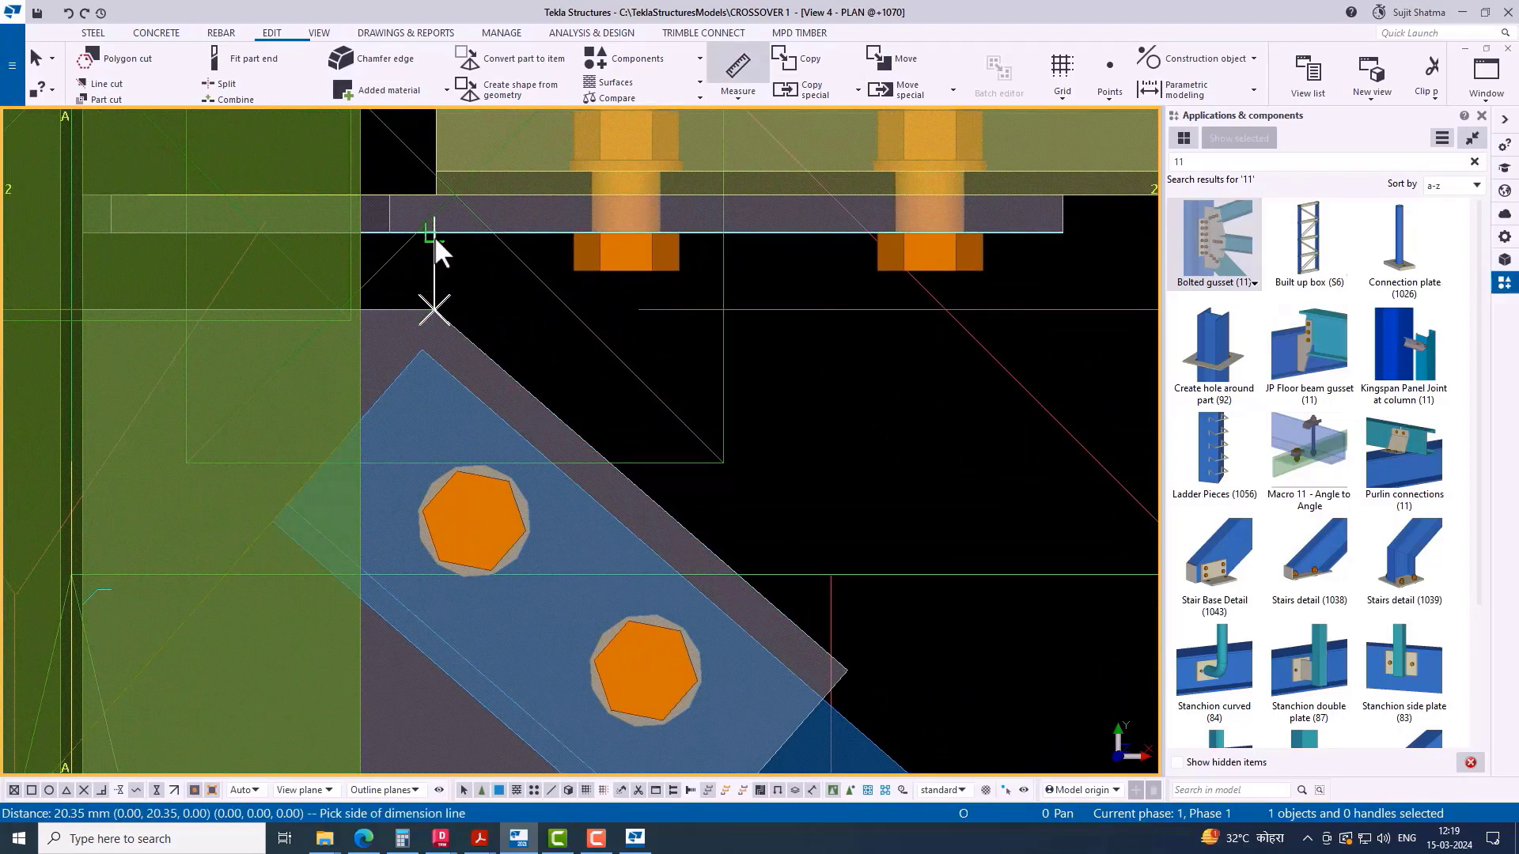
{"action": "right_click", "coordinate": [365, 235]}
{"action": "left_click", "coordinate": [388, 247]}
{"action": "scroll", "coordinate": [549, 324], "scroll_direction": "down", "scroll_amount": 3}
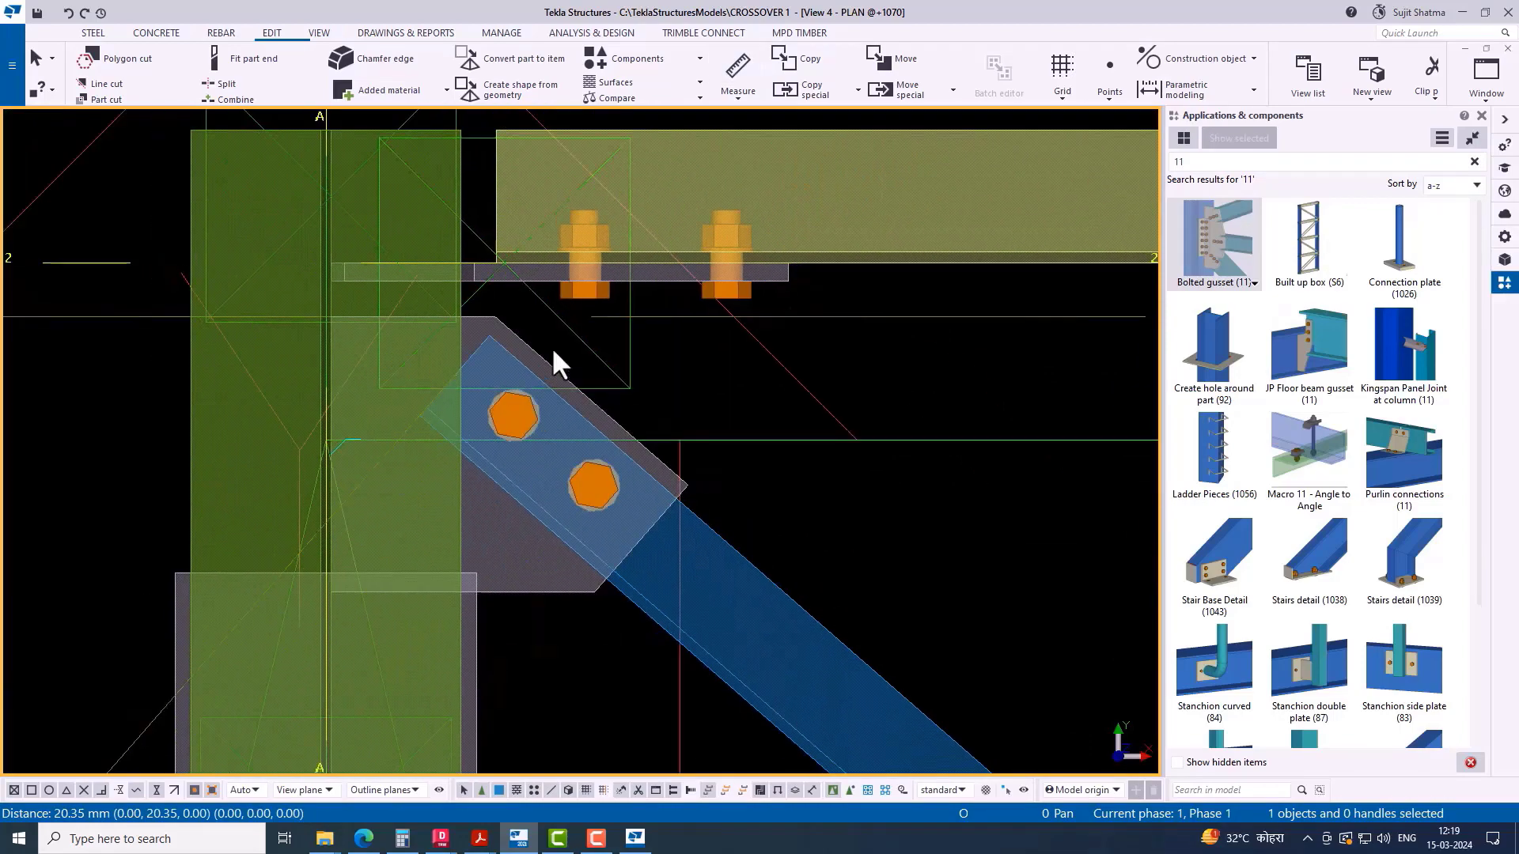
{"action": "scroll", "coordinate": [554, 353], "scroll_direction": "down", "scroll_amount": 5}
Step: Redraw the 3D view and inspect the whole girder from both ends with its columns and footings
{"action": "key", "text": "ctrl+Tab"}
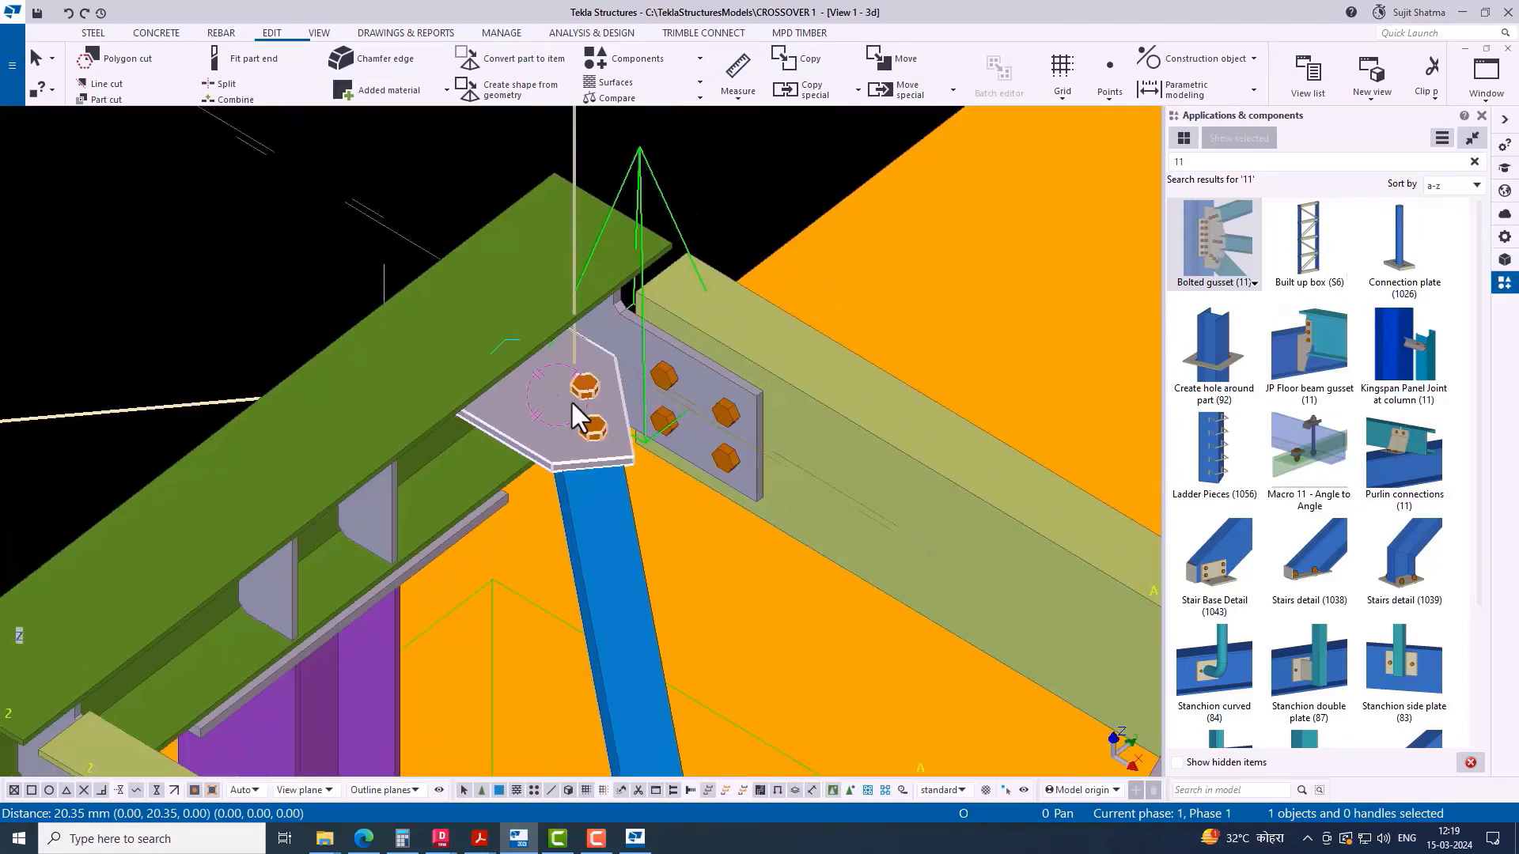
{"action": "scroll", "coordinate": [420, 322], "scroll_direction": "down", "scroll_amount": 5}
{"action": "right_click", "coordinate": [399, 248]}
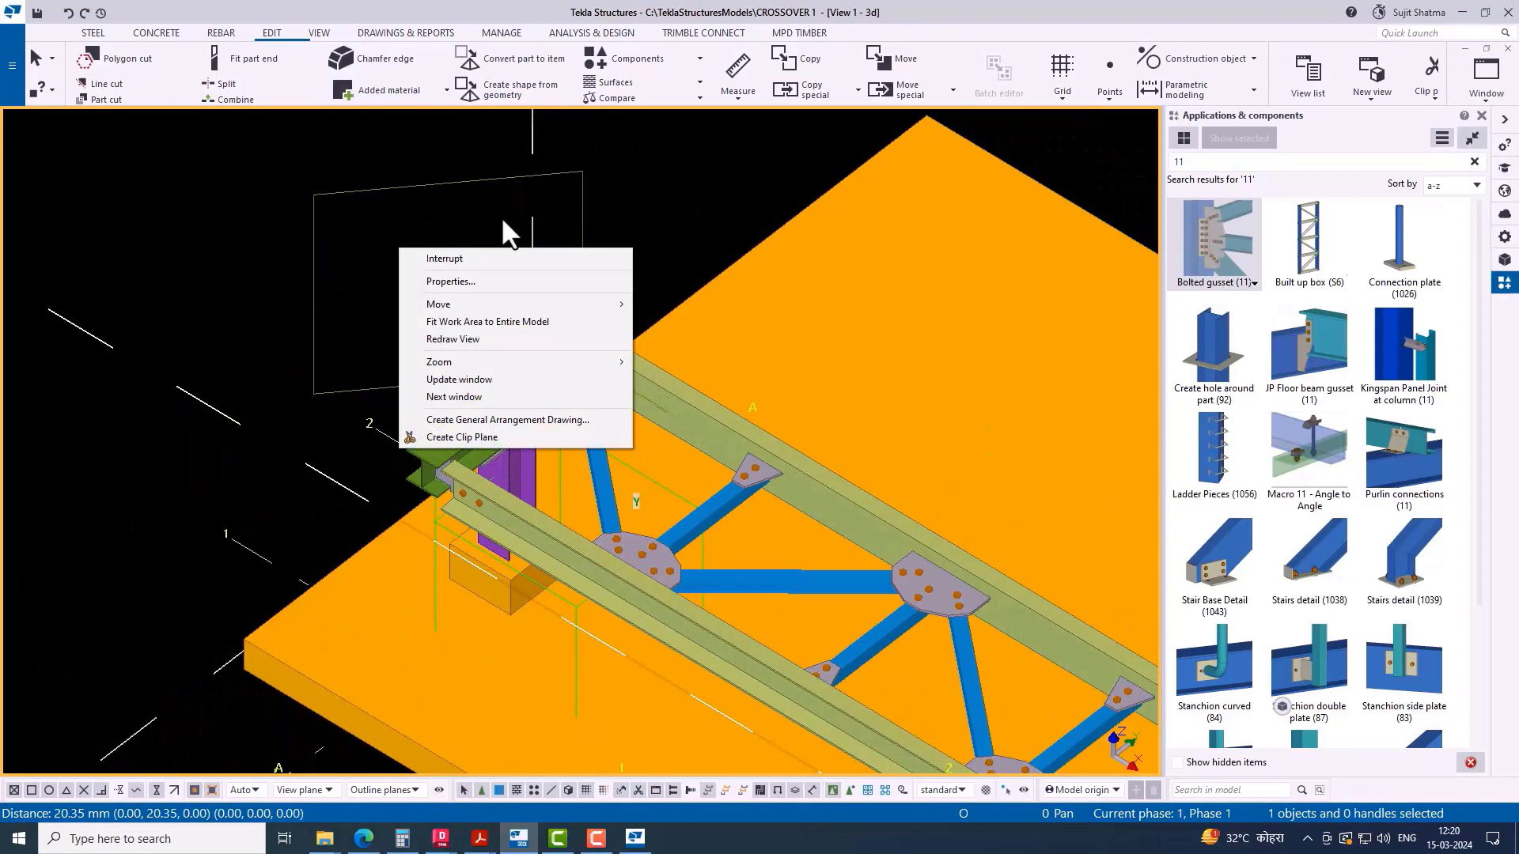
{"action": "left_click", "coordinate": [482, 345]}
{"action": "scroll", "coordinate": [474, 324], "scroll_direction": "down", "scroll_amount": 2}
{"action": "middle_click_drag", "start_coordinate": [615, 493], "coordinate": [980, 422], "text": "ctrl"}
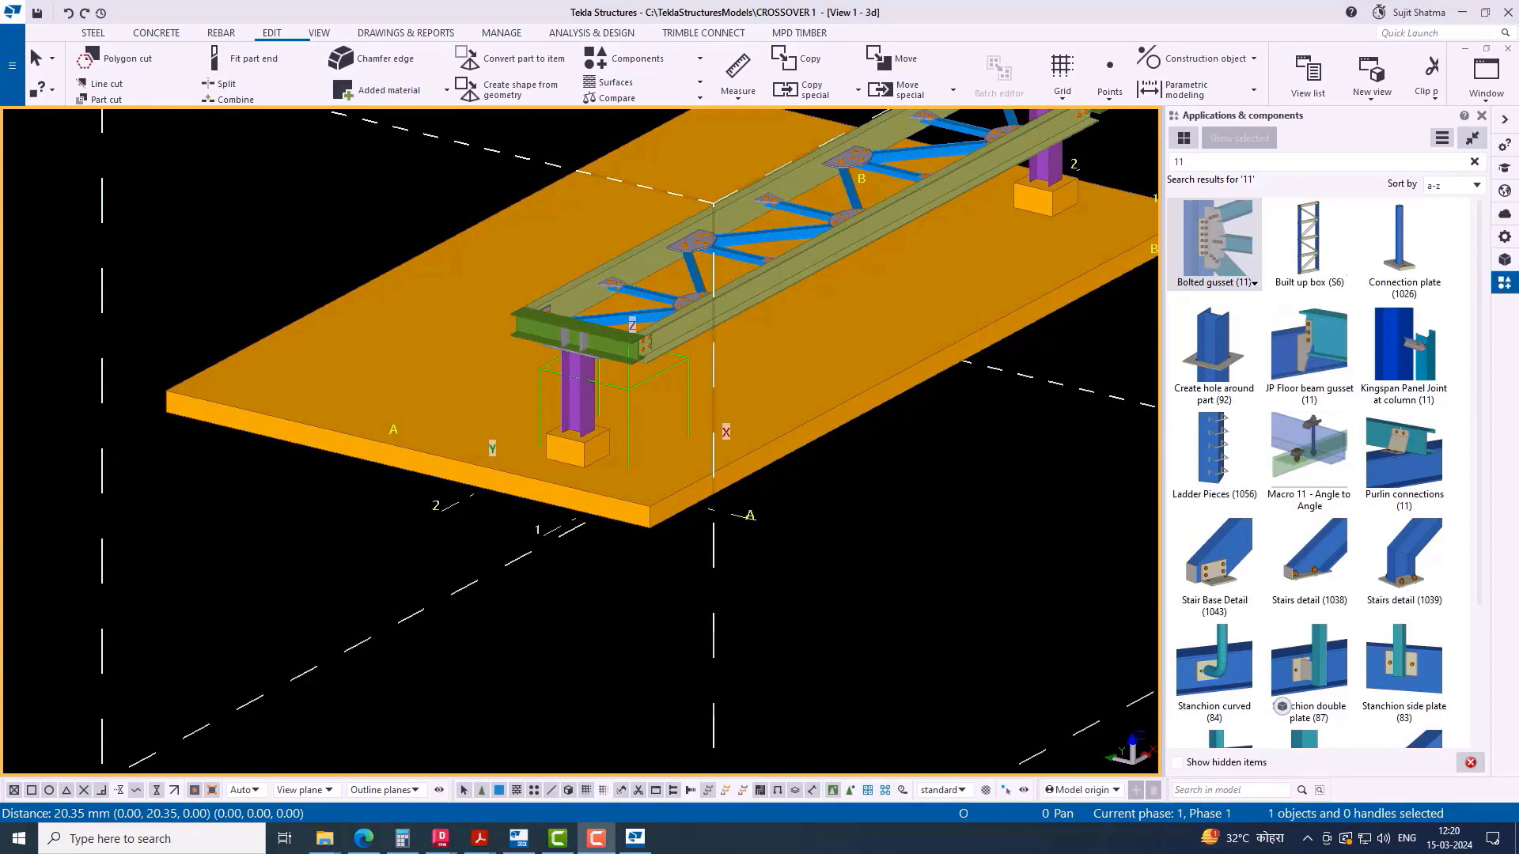
{"action": "scroll", "coordinate": [549, 351], "scroll_direction": "up", "scroll_amount": 6}
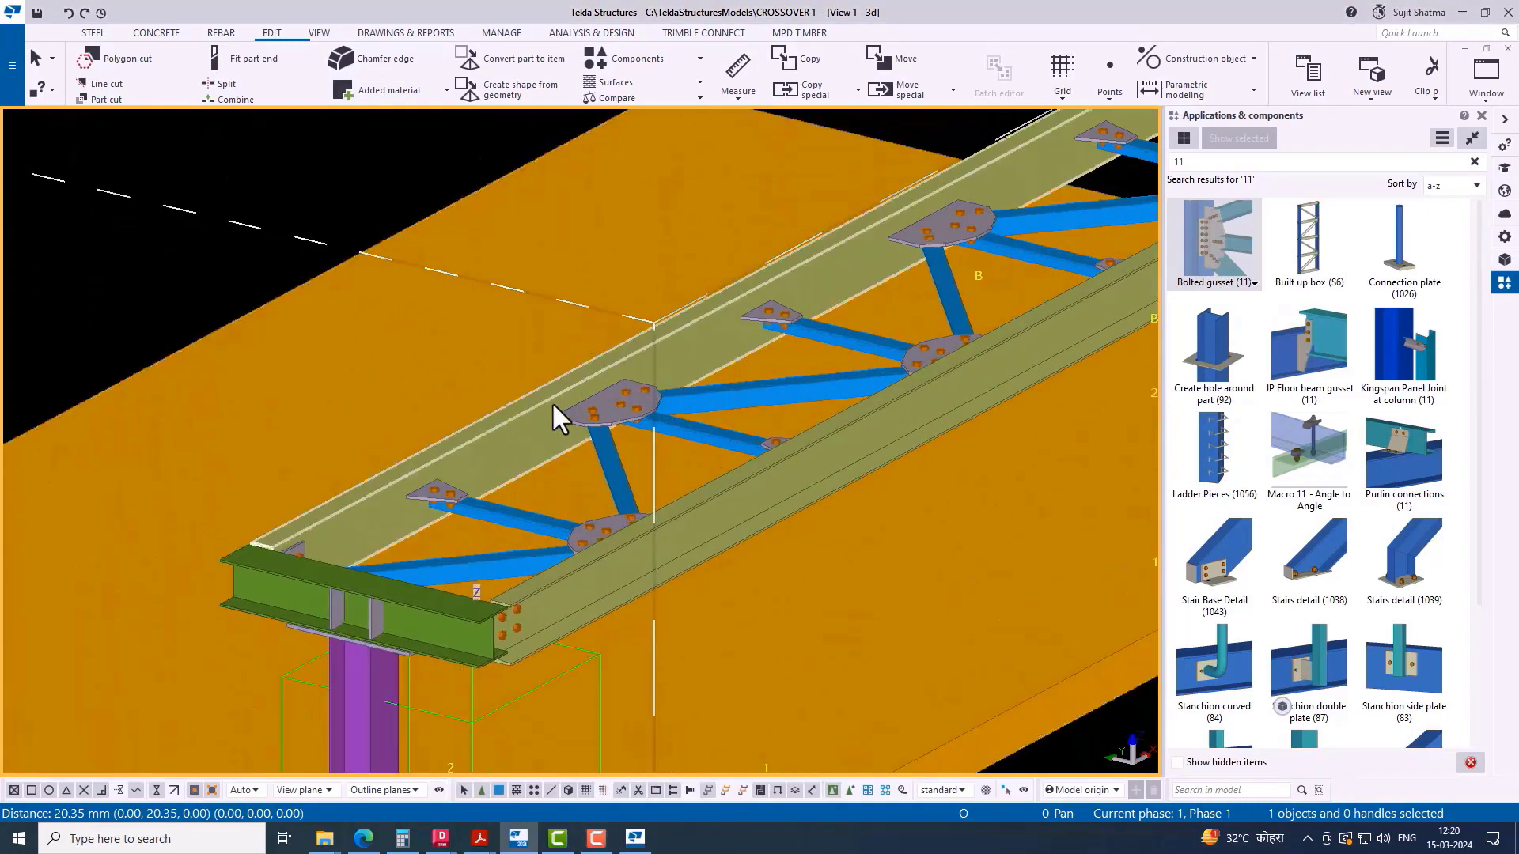
{"action": "scroll", "coordinate": [552, 402], "scroll_direction": "down", "scroll_amount": 5}
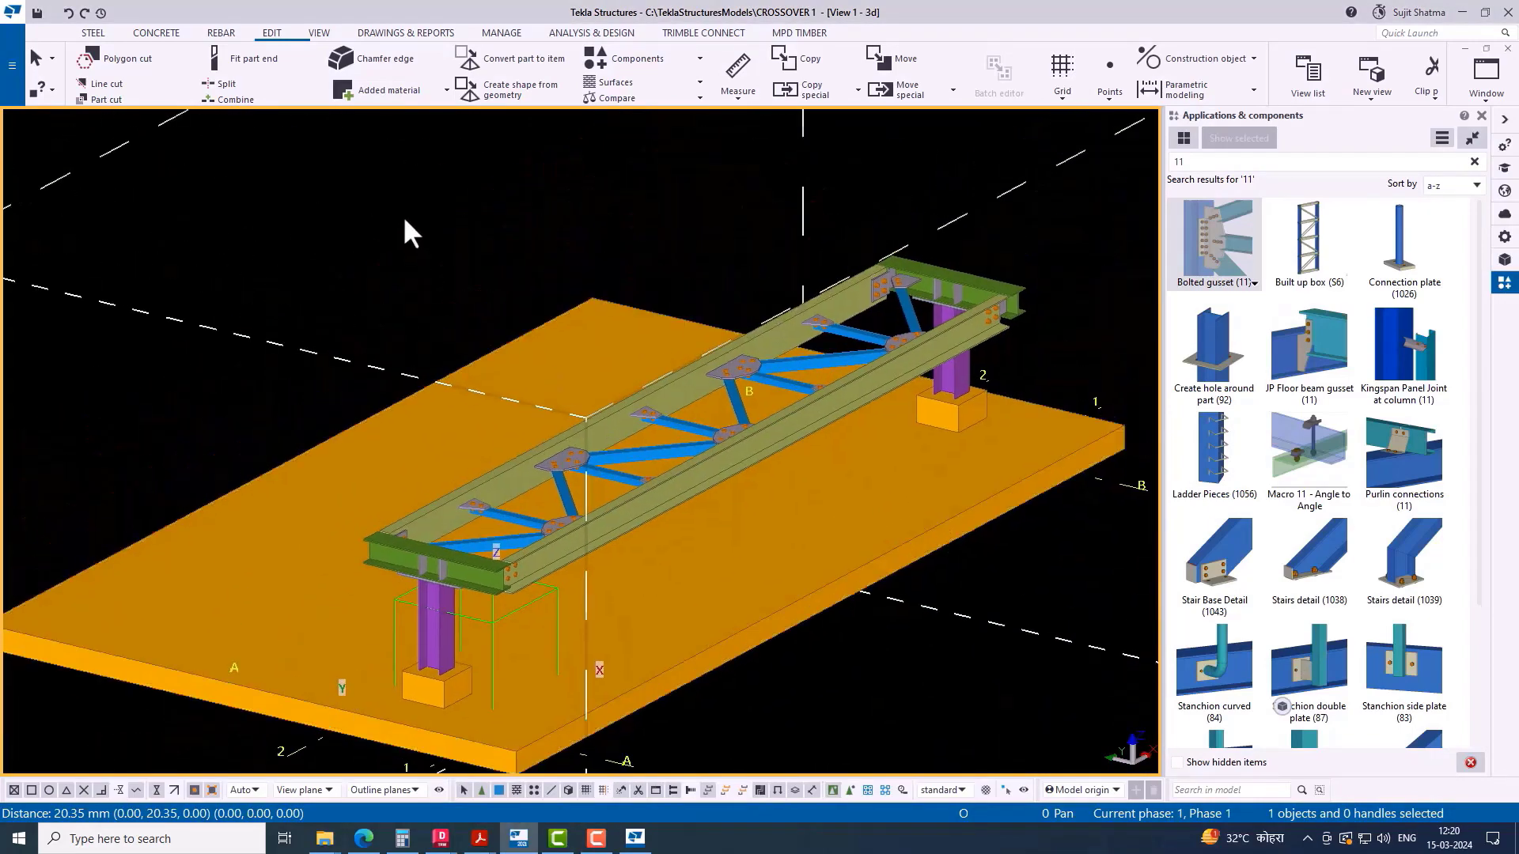
{"action": "right_click", "coordinate": [404, 217]}
{"action": "left_click", "coordinate": [477, 306]}
{"action": "middle_click_drag", "start_coordinate": [696, 521], "coordinate": [685, 391]}
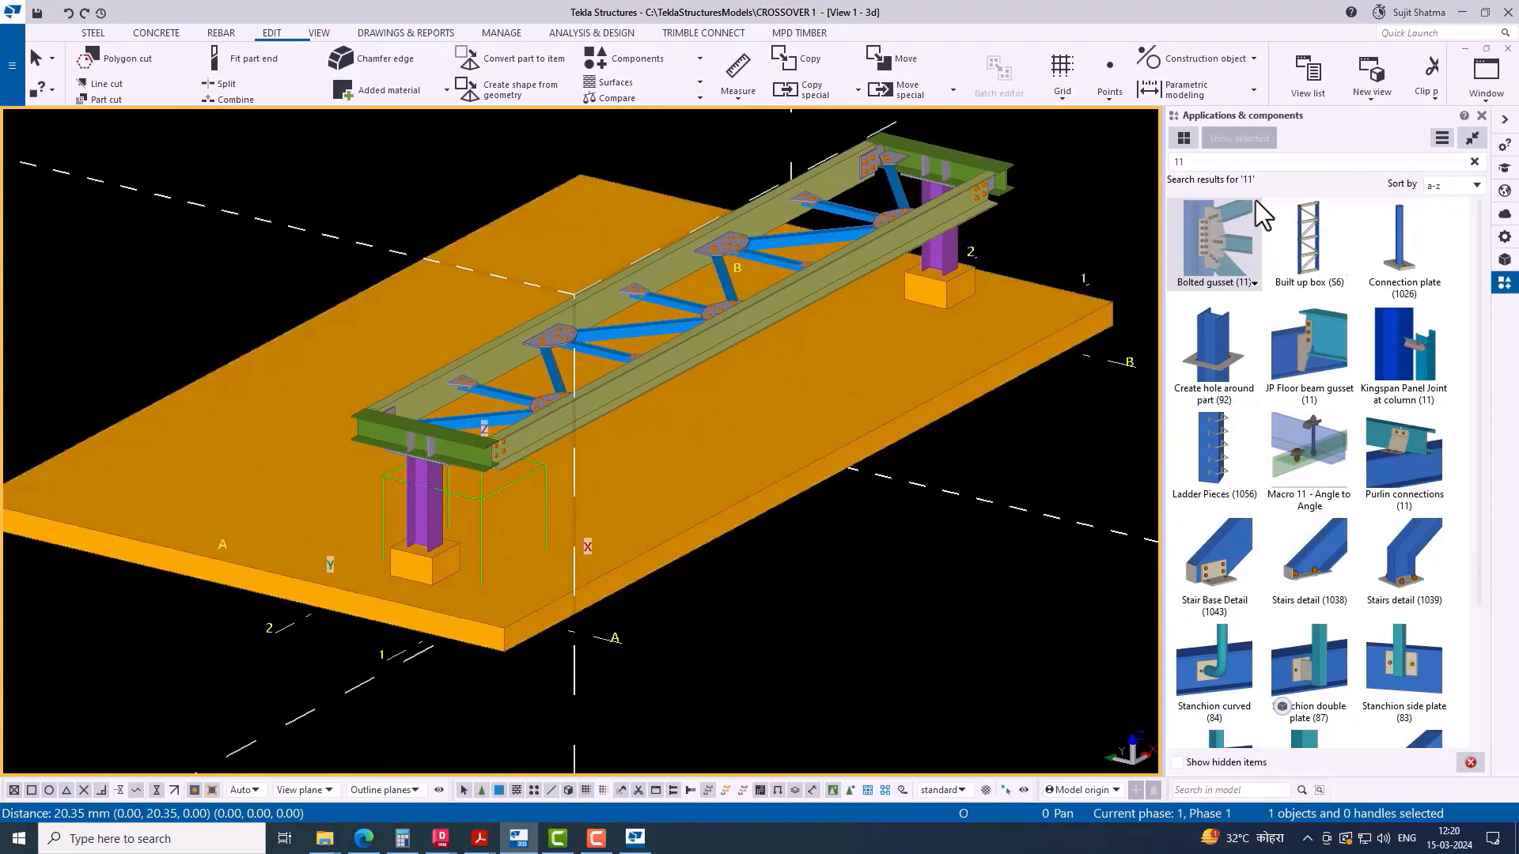
Step: Search the components for BASE and add a U.S. Base plate (1047) at the foot of the grid A column
{"action": "type", "text": "BASE"}
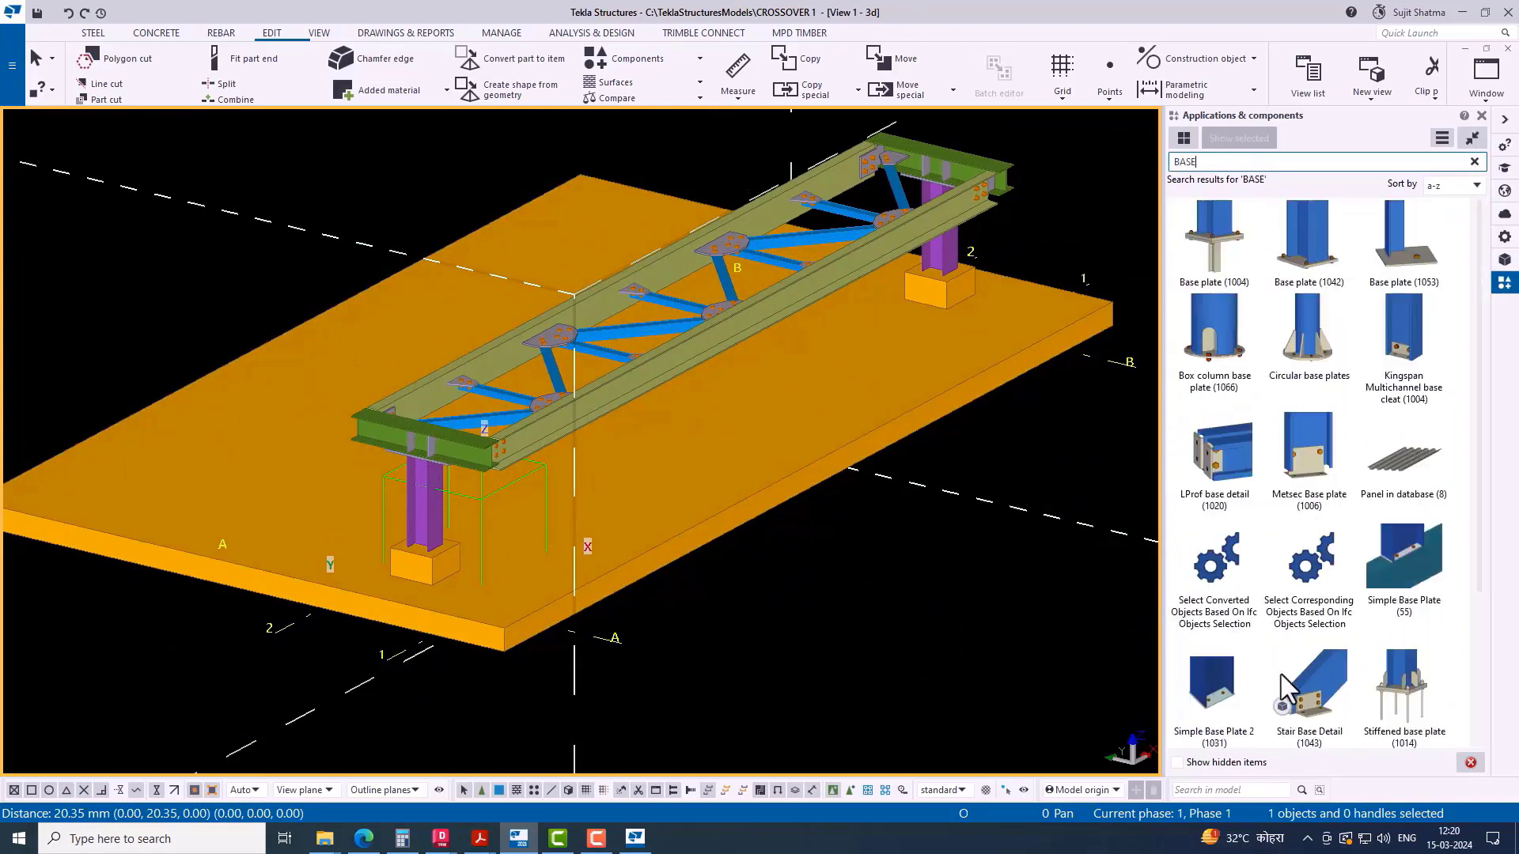
{"action": "scroll", "coordinate": [1292, 672], "scroll_direction": "down", "scroll_amount": 3}
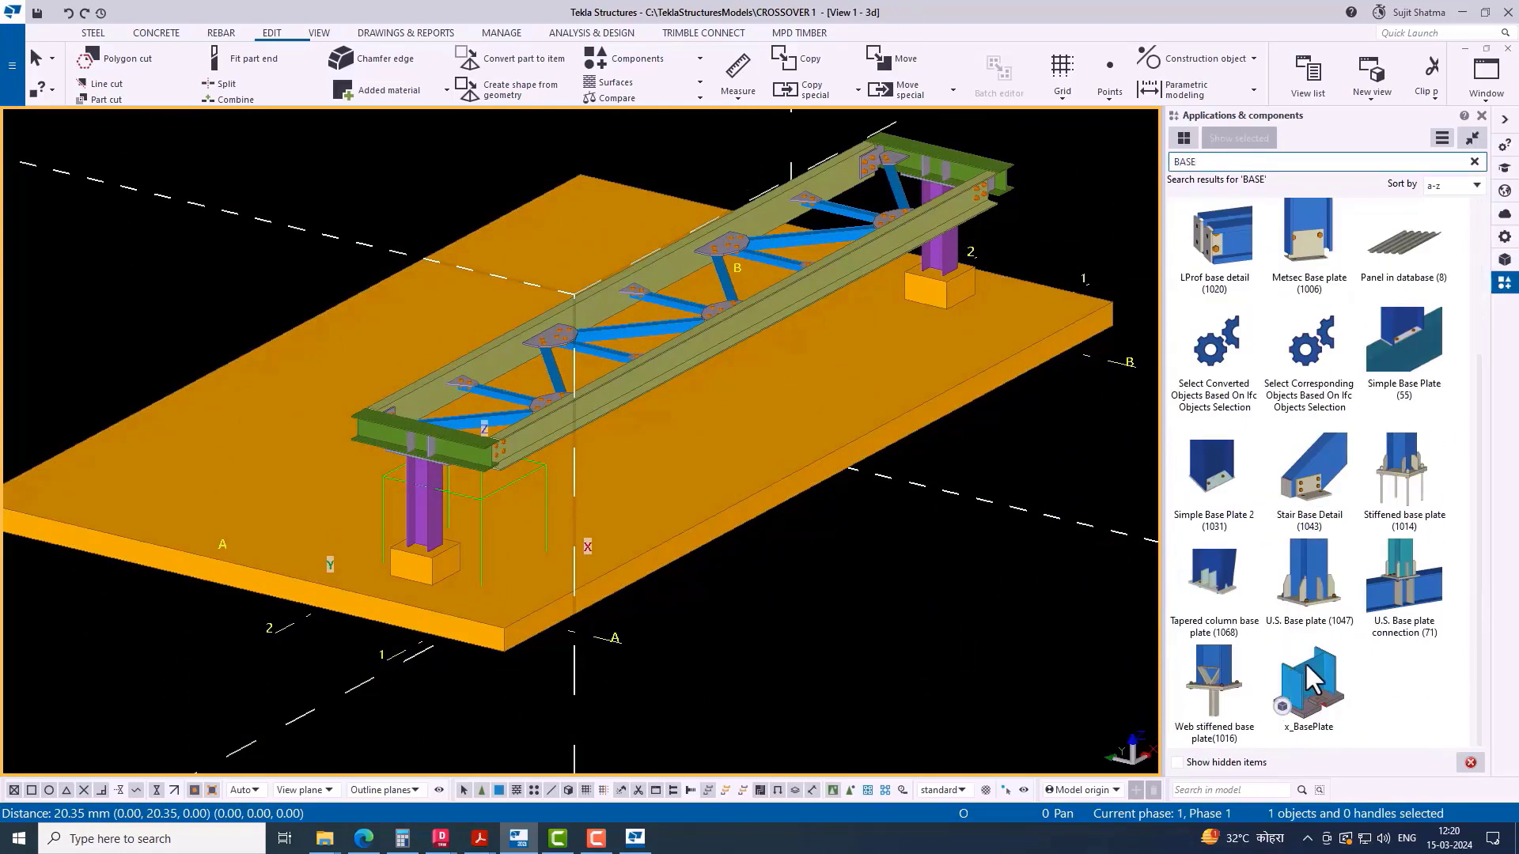
{"action": "left_click", "coordinate": [1306, 601]}
{"action": "scroll", "coordinate": [475, 427], "scroll_direction": "up", "scroll_amount": 10}
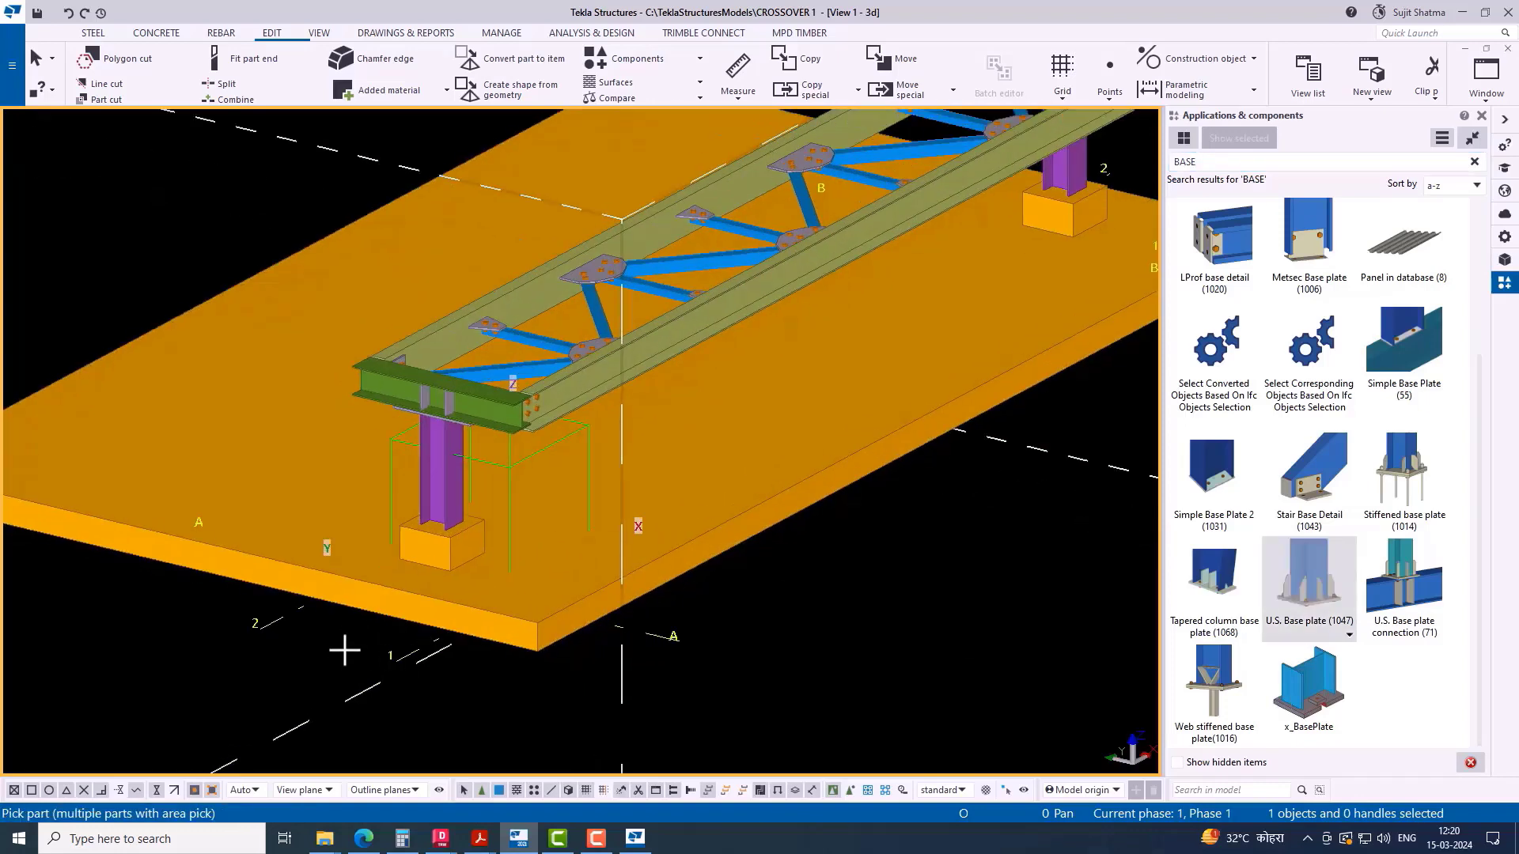
{"action": "left_click", "coordinate": [543, 428]}
{"action": "scroll", "coordinate": [549, 535], "scroll_direction": "up", "scroll_amount": 5}
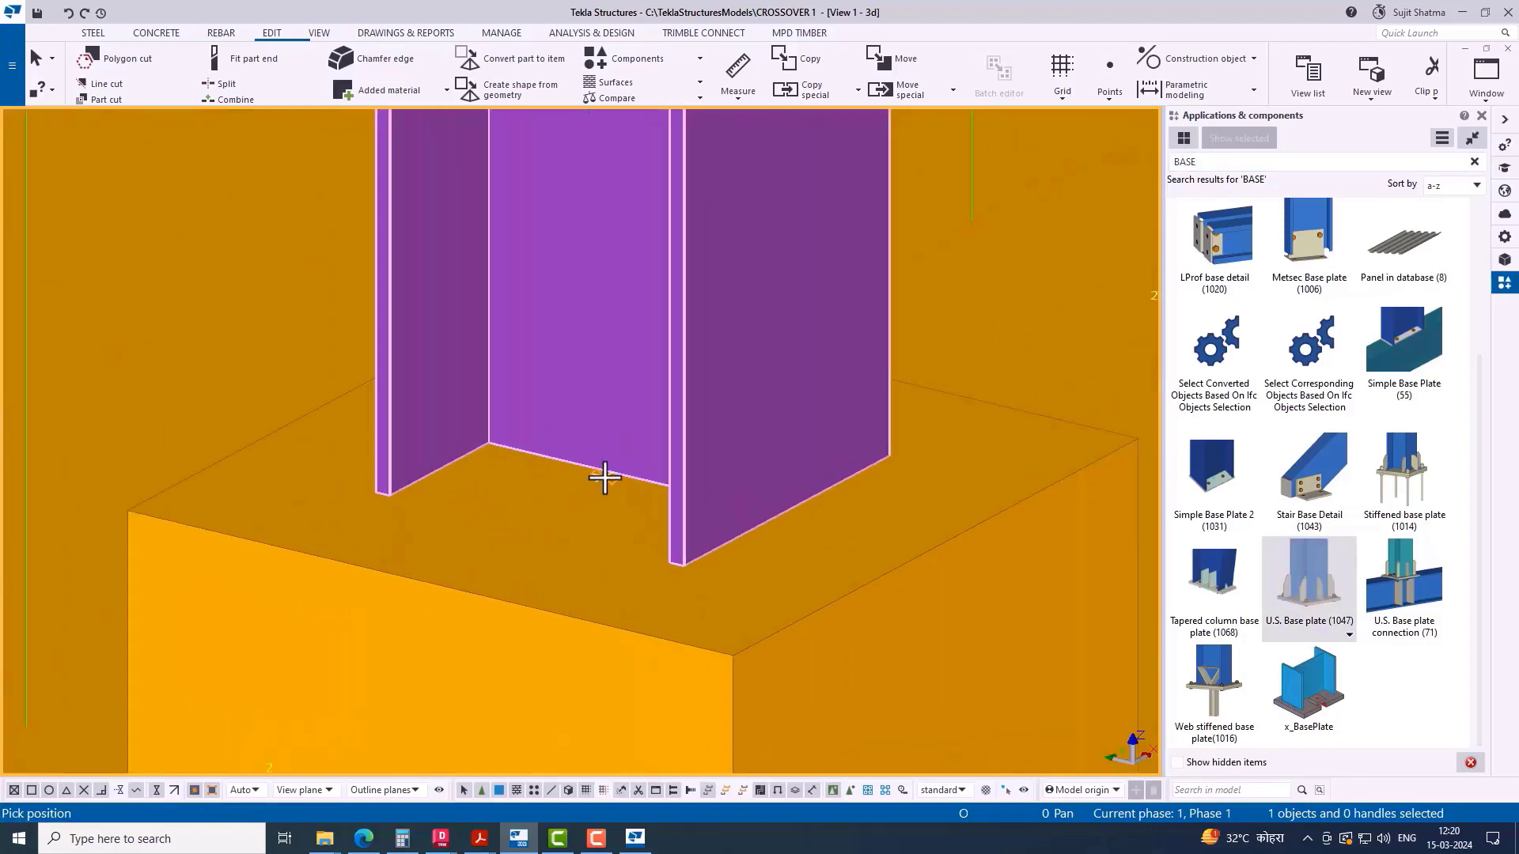
{"action": "left_click", "coordinate": [625, 479]}
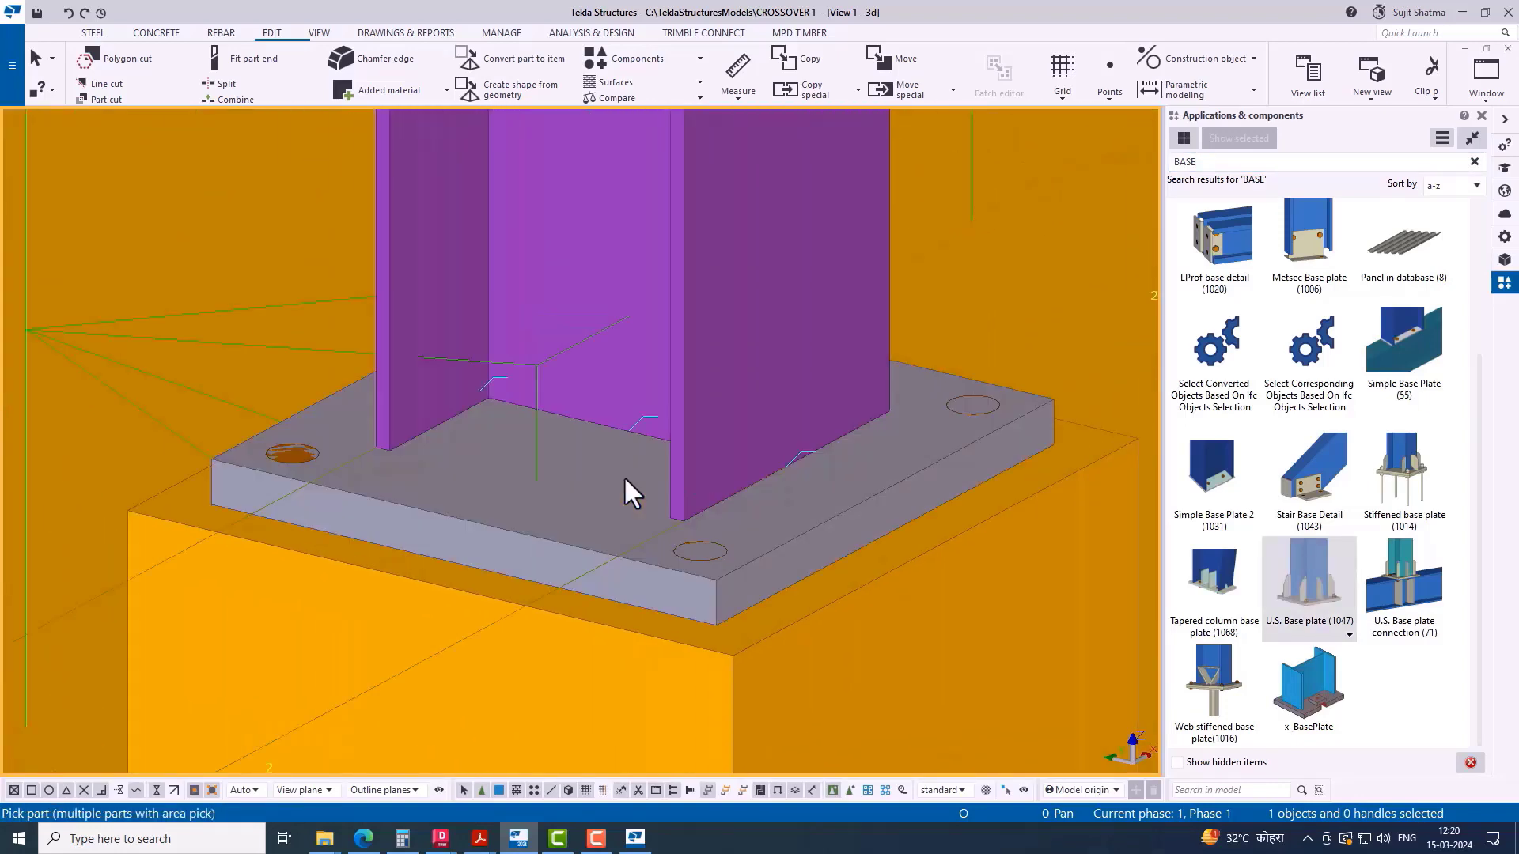
{"action": "right_click", "coordinate": [549, 434]}
{"action": "left_click", "coordinate": [578, 437]}
{"action": "left_click", "coordinate": [538, 369]}
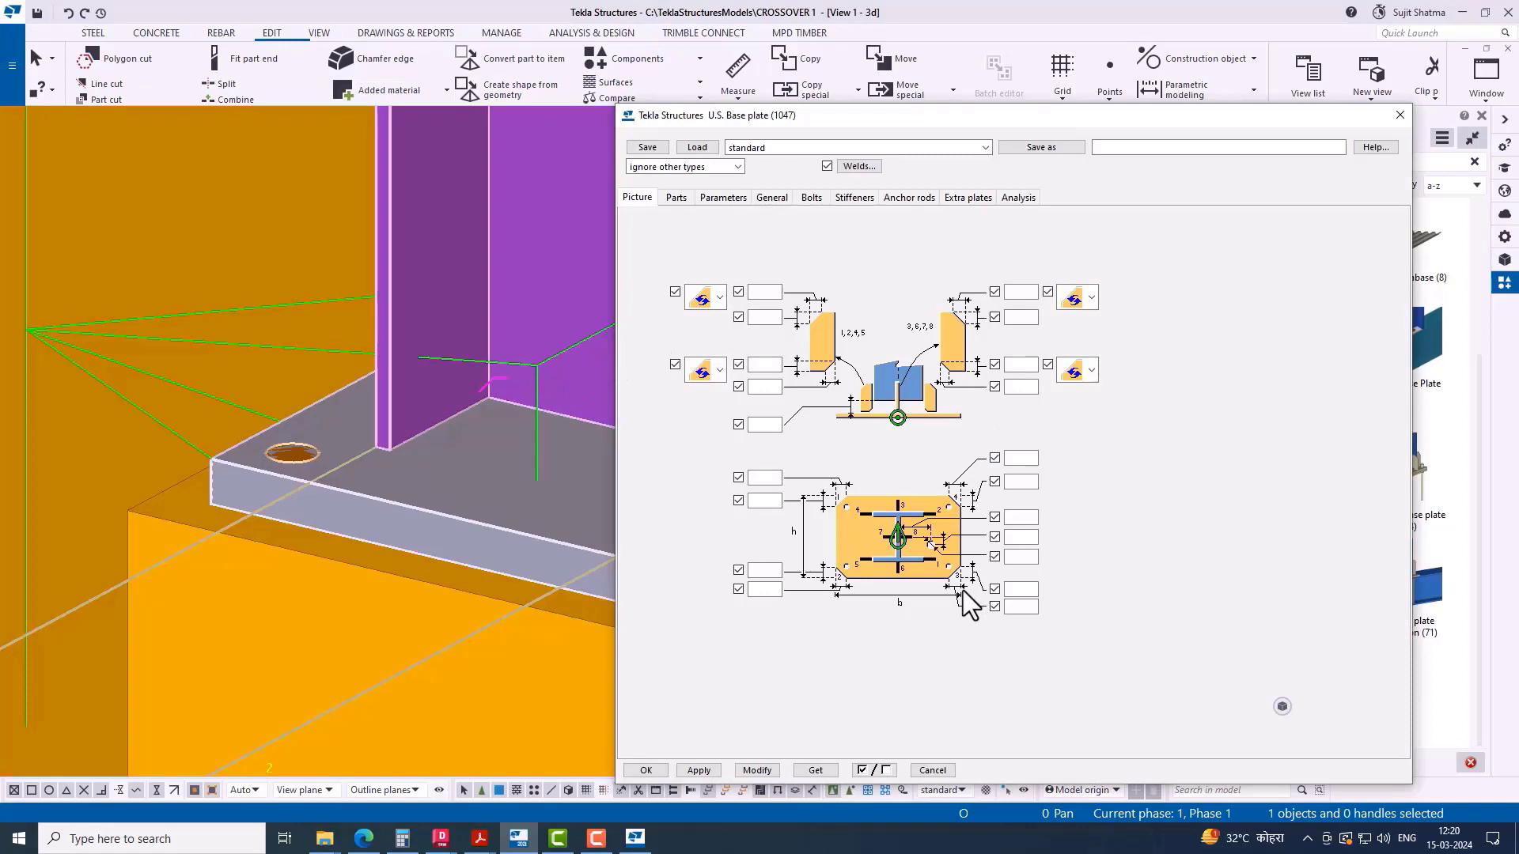
{"action": "left_click", "coordinate": [676, 198]}
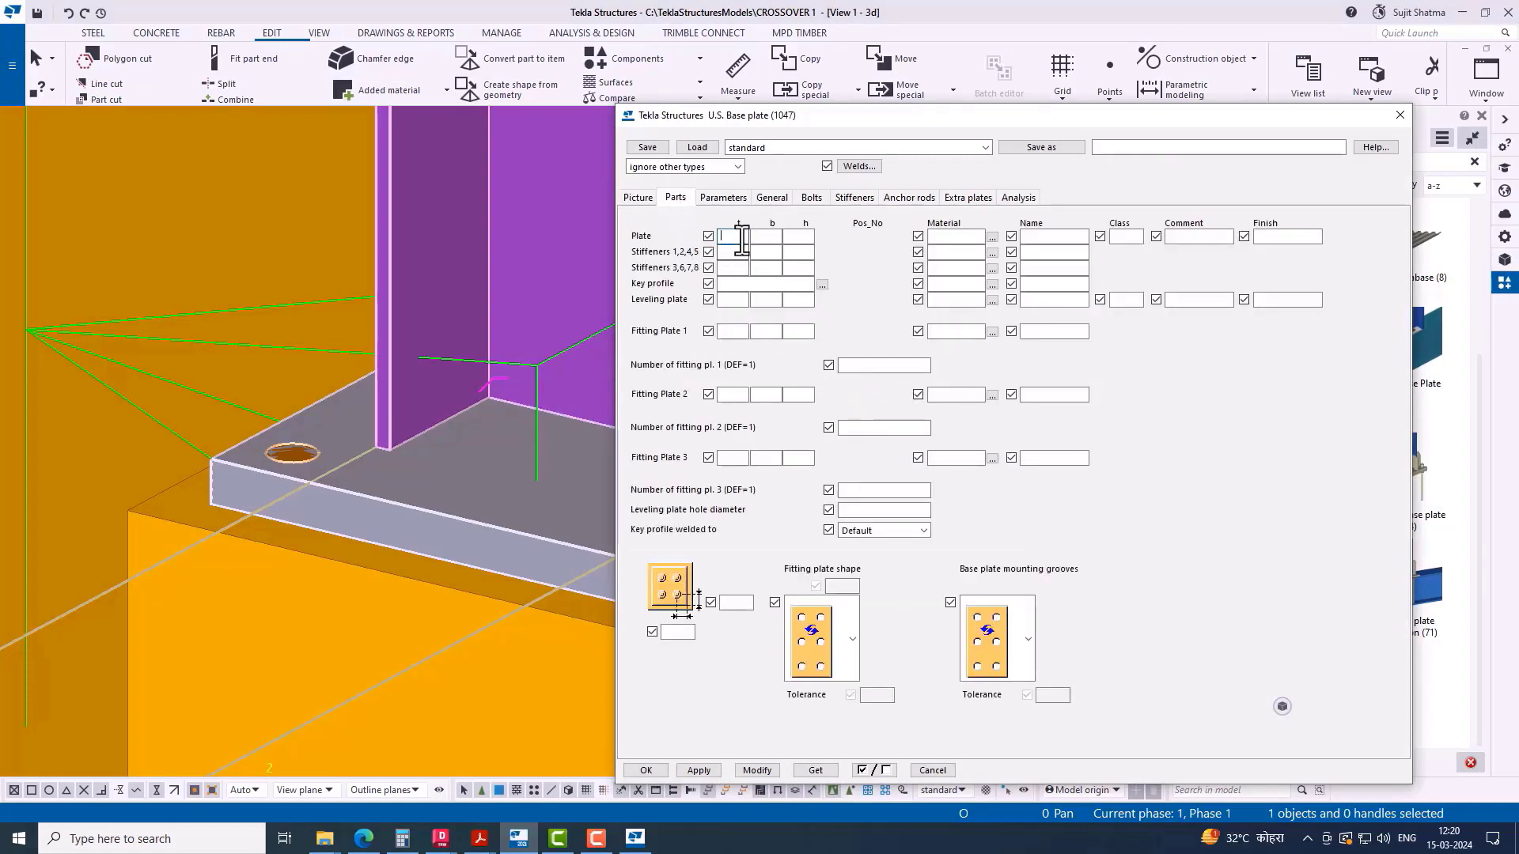
{"action": "left_click", "coordinate": [479, 838]}
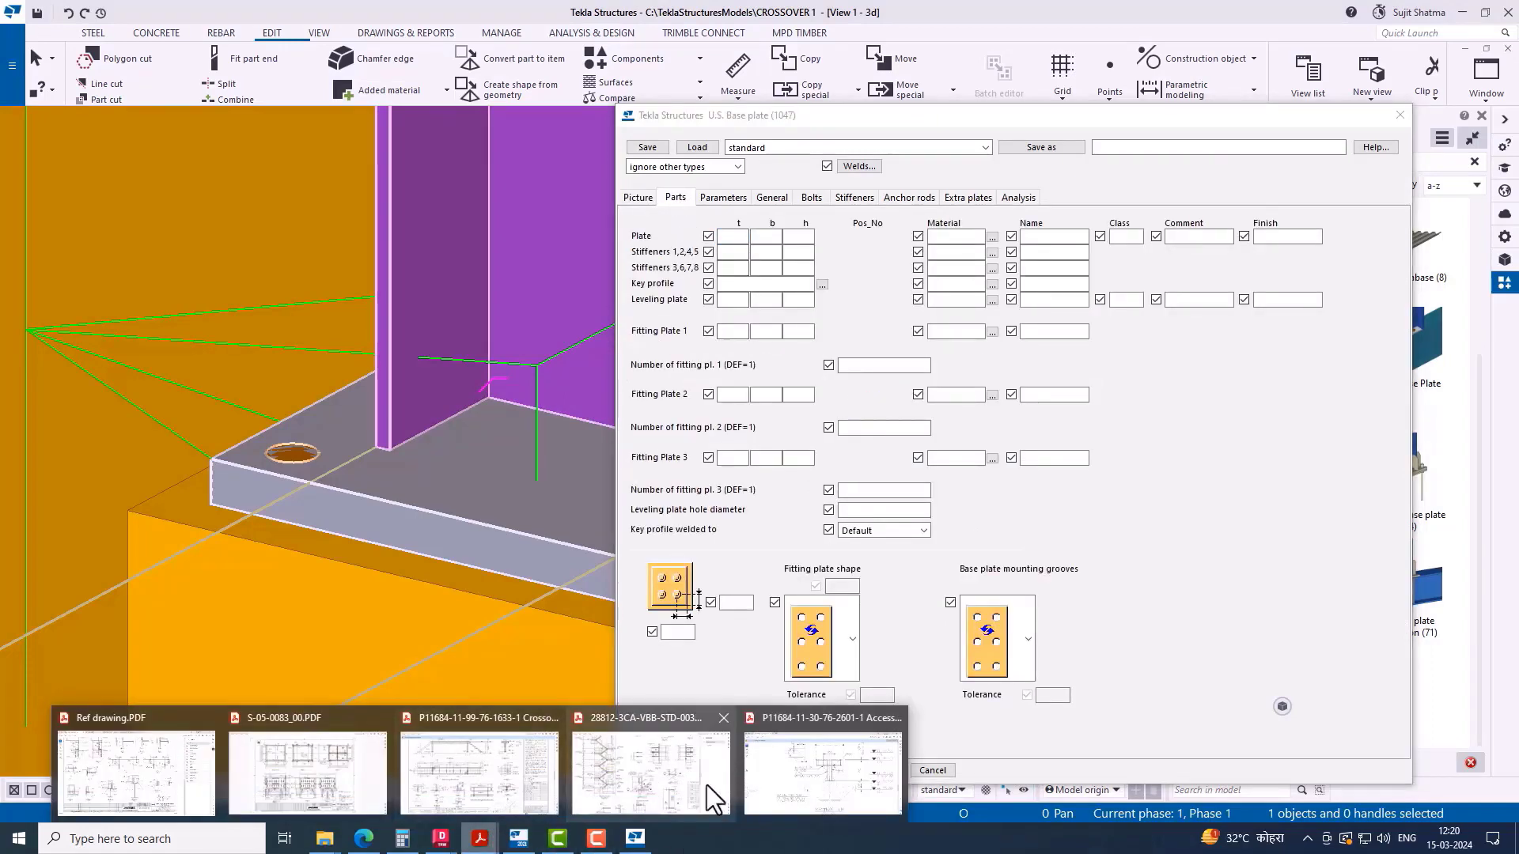
{"action": "left_click", "coordinate": [779, 769]}
{"action": "left_click_drag", "start_coordinate": [787, 572], "coordinate": [725, 614]}
{"action": "scroll", "coordinate": [875, 503], "scroll_direction": "down", "scroll_amount": 1, "text": "ctrl"}
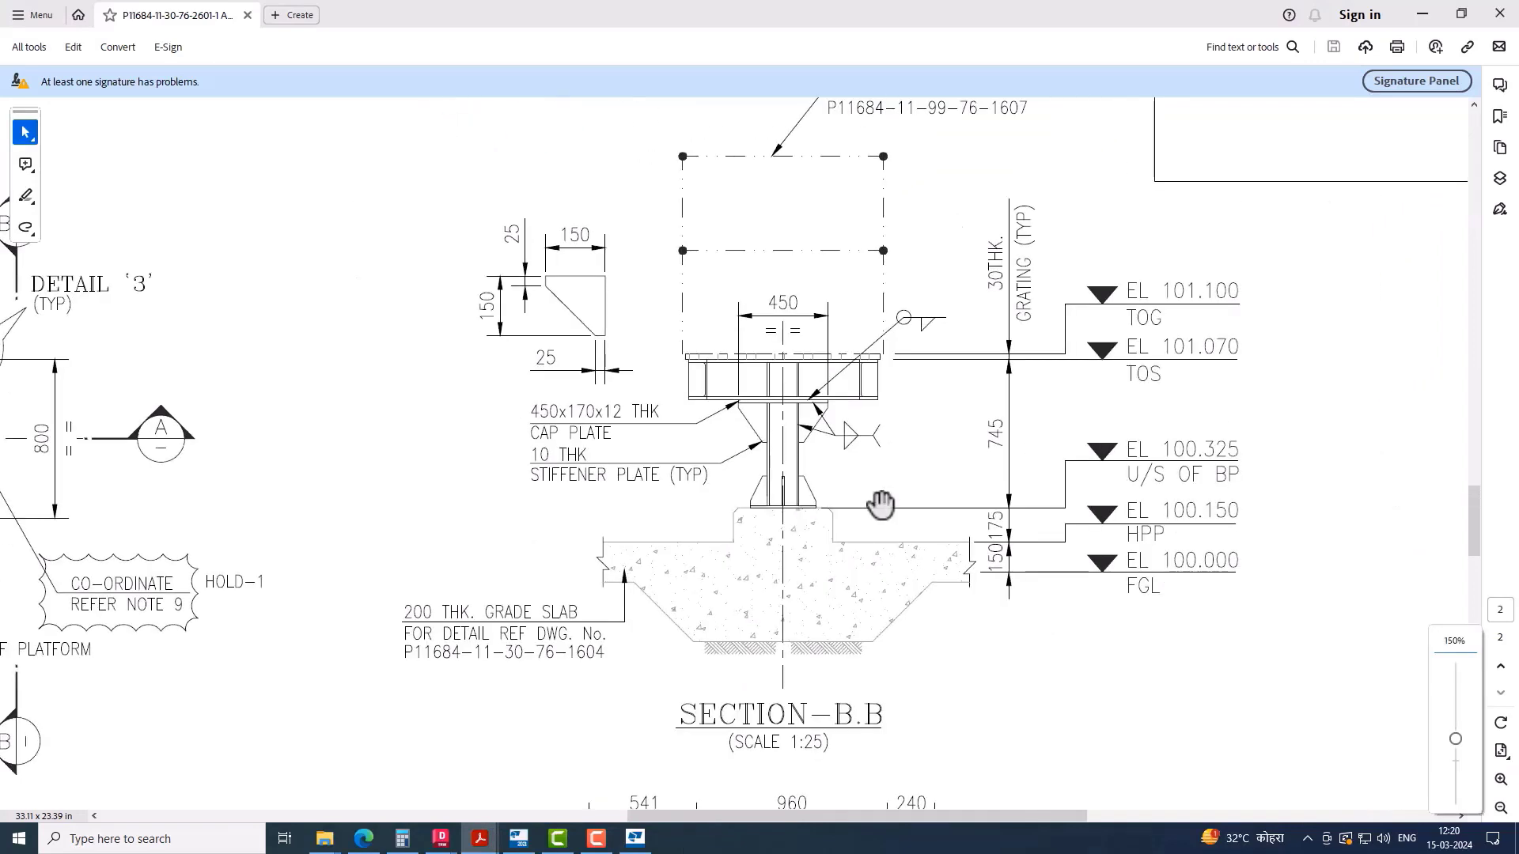
Step: Examine the platform's plan and elevation in the drawing, and return to Tekla to view the grid A column foot
{"action": "left_click_drag", "start_coordinate": [373, 497], "coordinate": [1117, 588]}
{"action": "left_click_drag", "start_coordinate": [840, 424], "coordinate": [1271, 183]}
{"action": "left_click_drag", "start_coordinate": [762, 551], "coordinate": [834, 814]}
{"action": "mouse_move", "coordinate": [843, 264]}
{"action": "left_mouse_down"}
{"action": "mouse_move", "coordinate": [780, 614]}
{"action": "mouse_move", "coordinate": [918, 552]}
{"action": "mouse_move", "coordinate": [1141, 135]}
{"action": "left_mouse_up"}
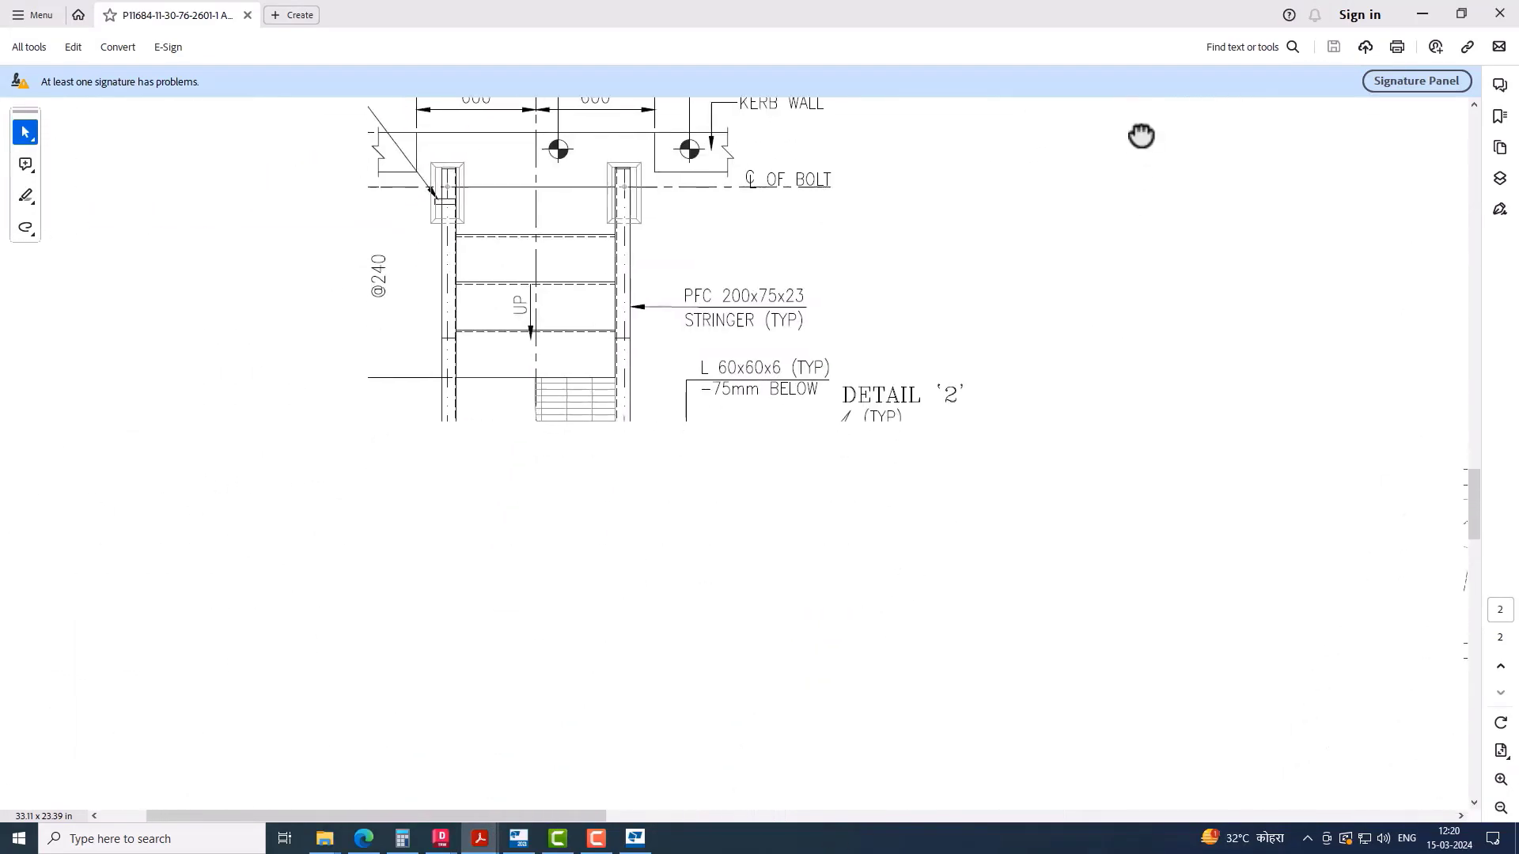
{"action": "scroll", "coordinate": [1068, 243], "scroll_direction": "down", "scroll_amount": 3, "text": "ctrl"}
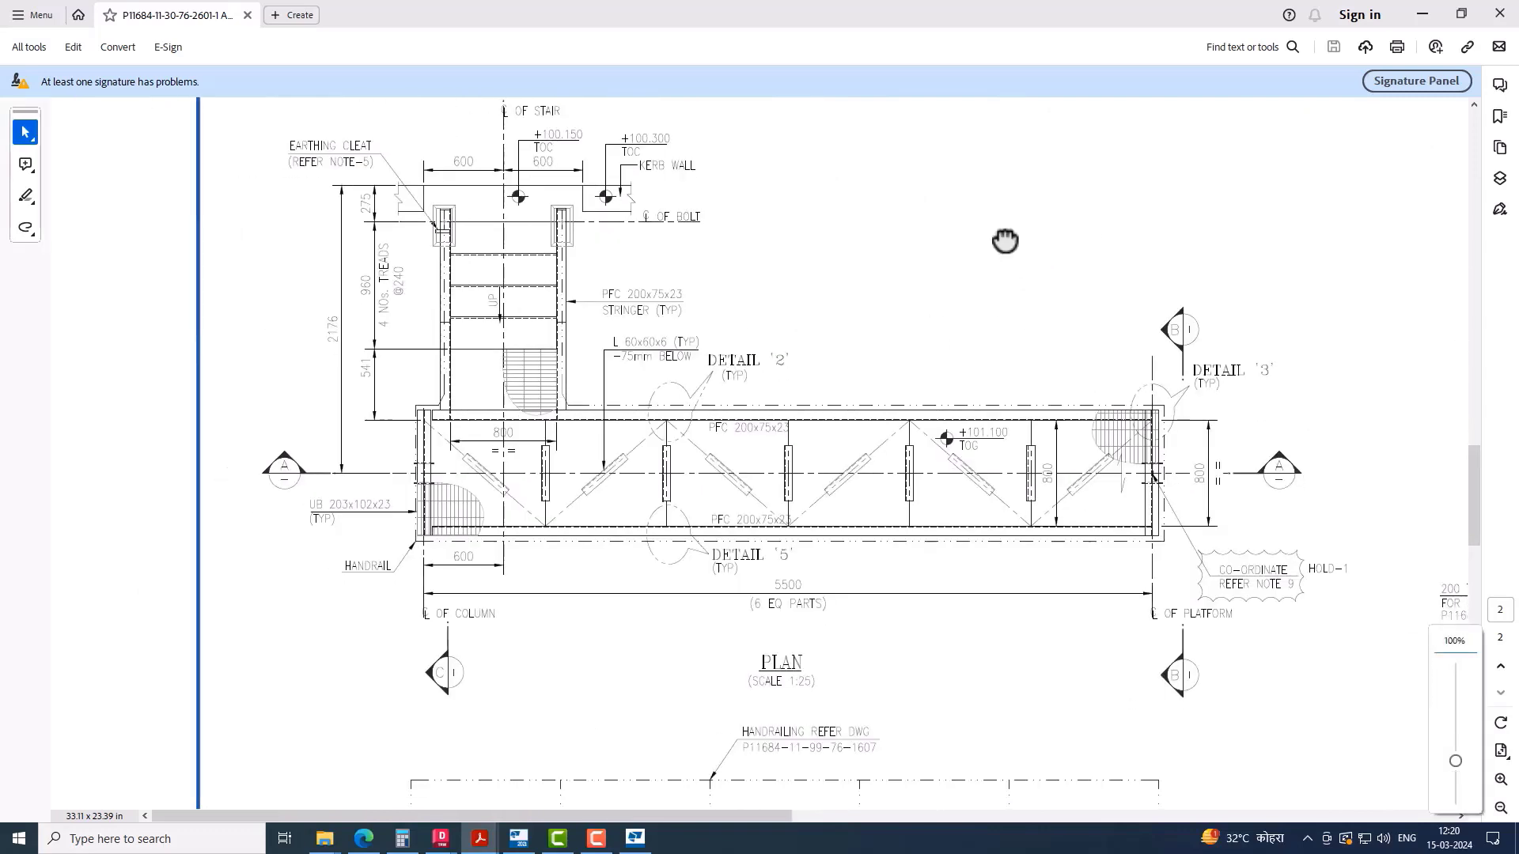
{"action": "scroll", "coordinate": [1005, 240], "scroll_direction": "down", "scroll_amount": 3}
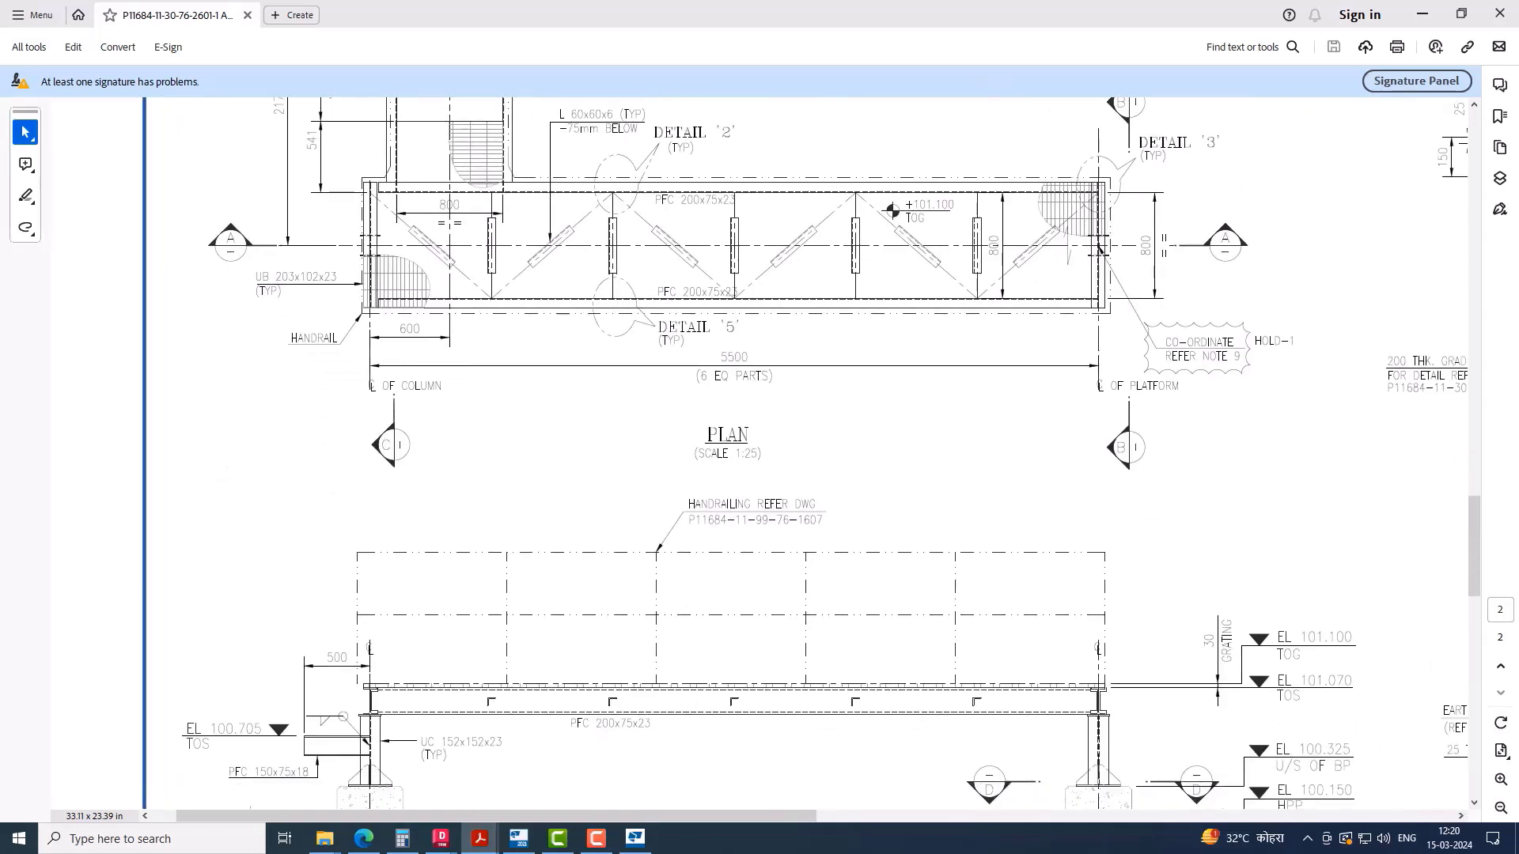
{"action": "key", "text": "F10"}
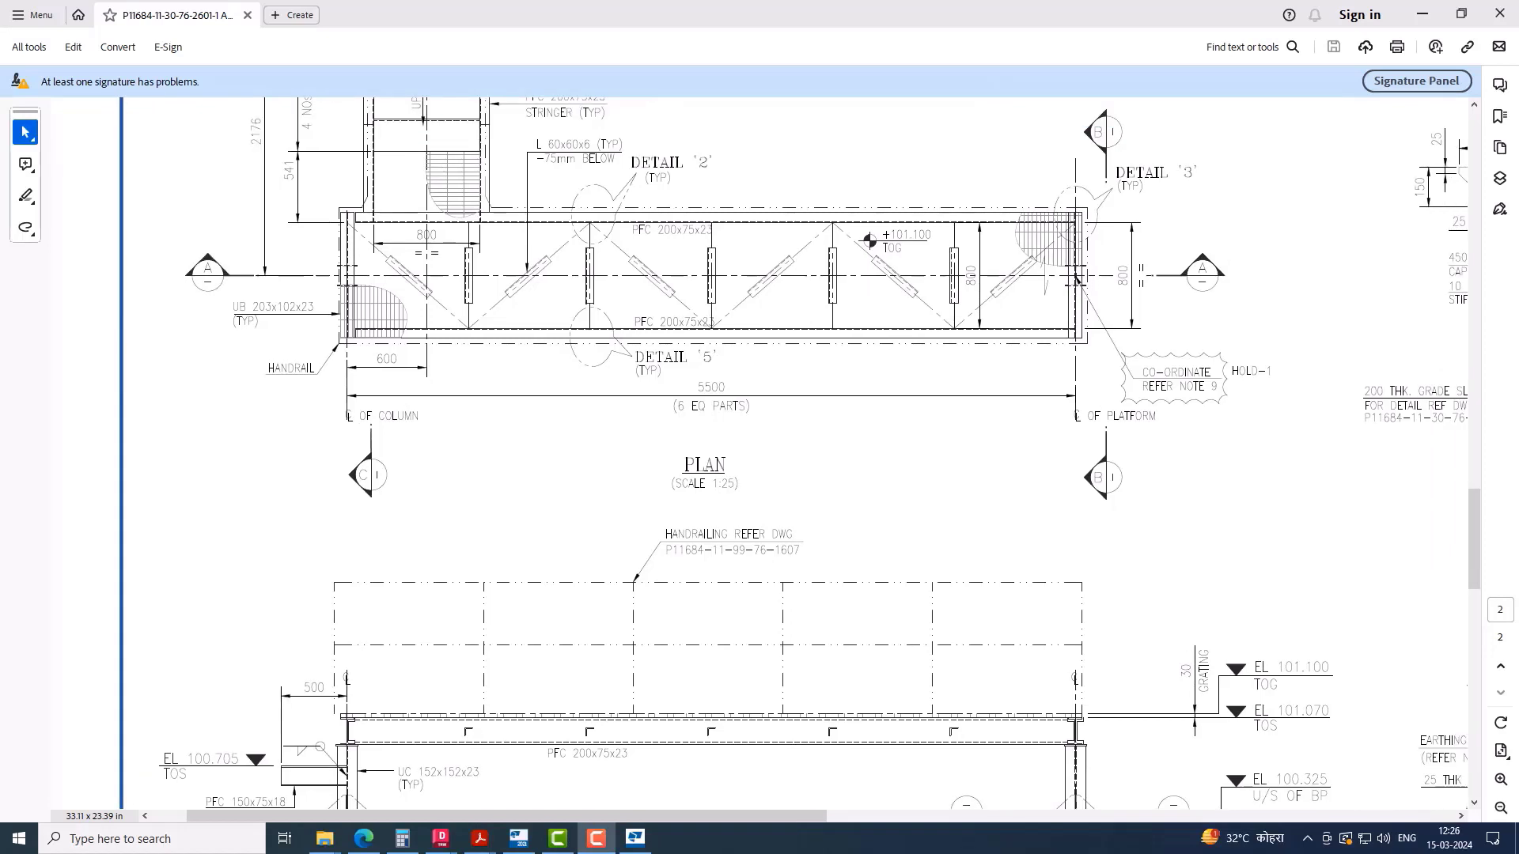
{"action": "left_click", "coordinate": [520, 837]}
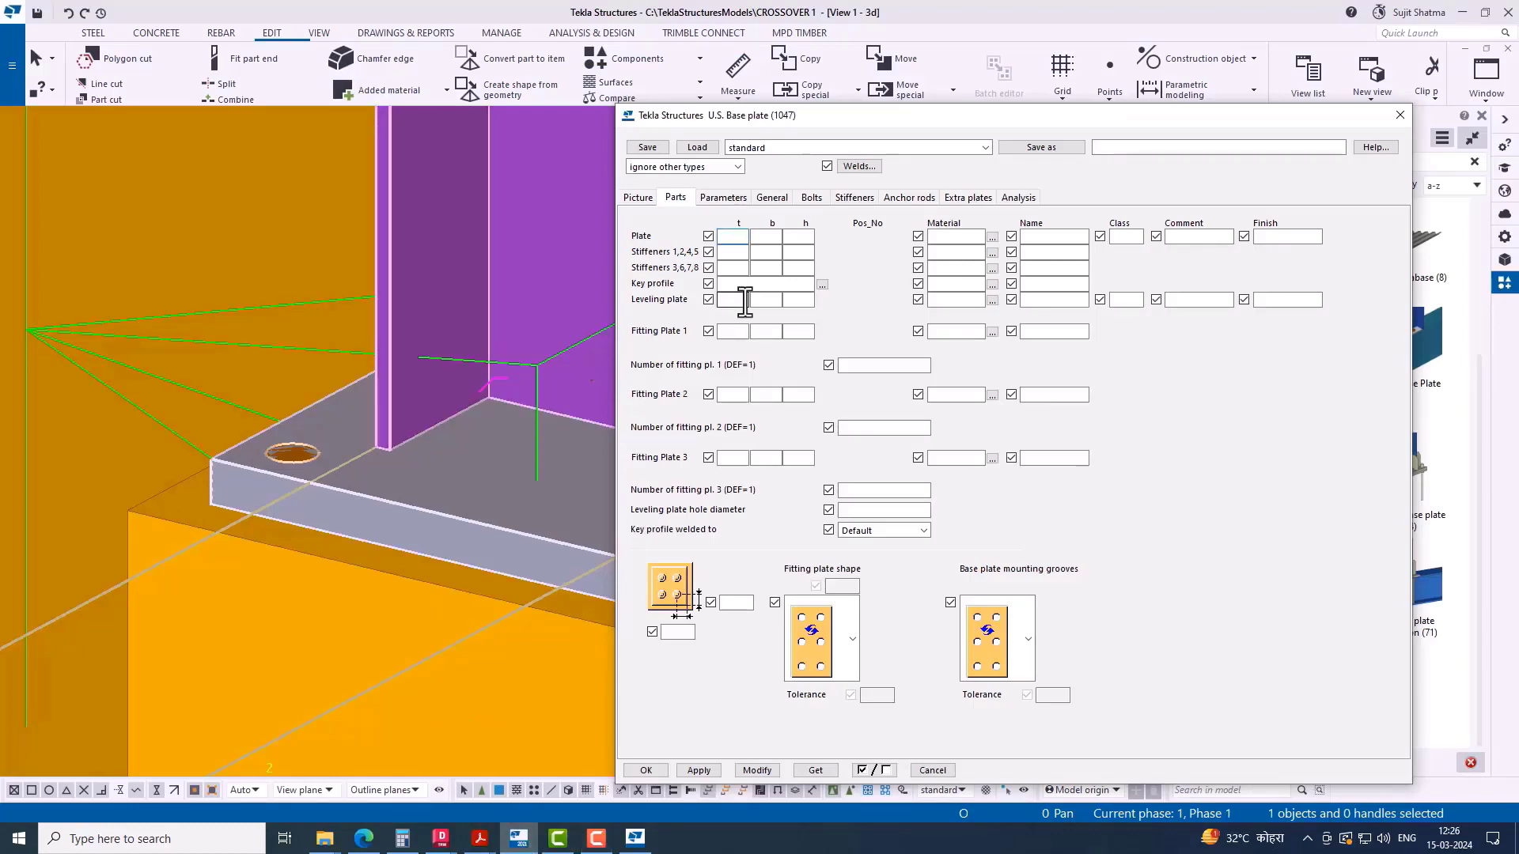
{"action": "scroll", "coordinate": [372, 474], "scroll_direction": "down", "scroll_amount": 5}
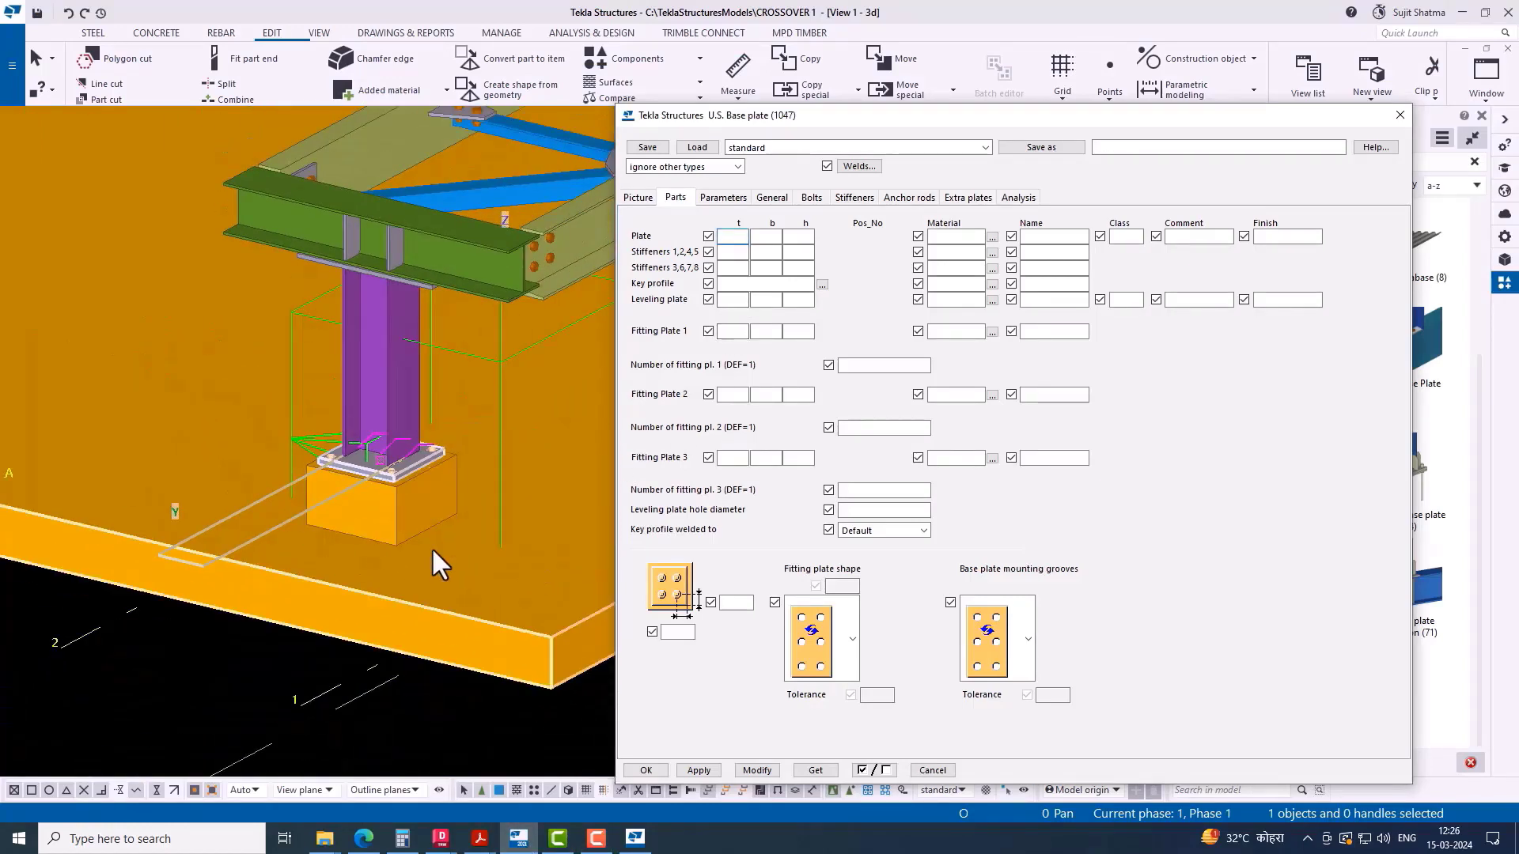
{"action": "middle_click_drag", "start_coordinate": [432, 551], "coordinate": [448, 530]}
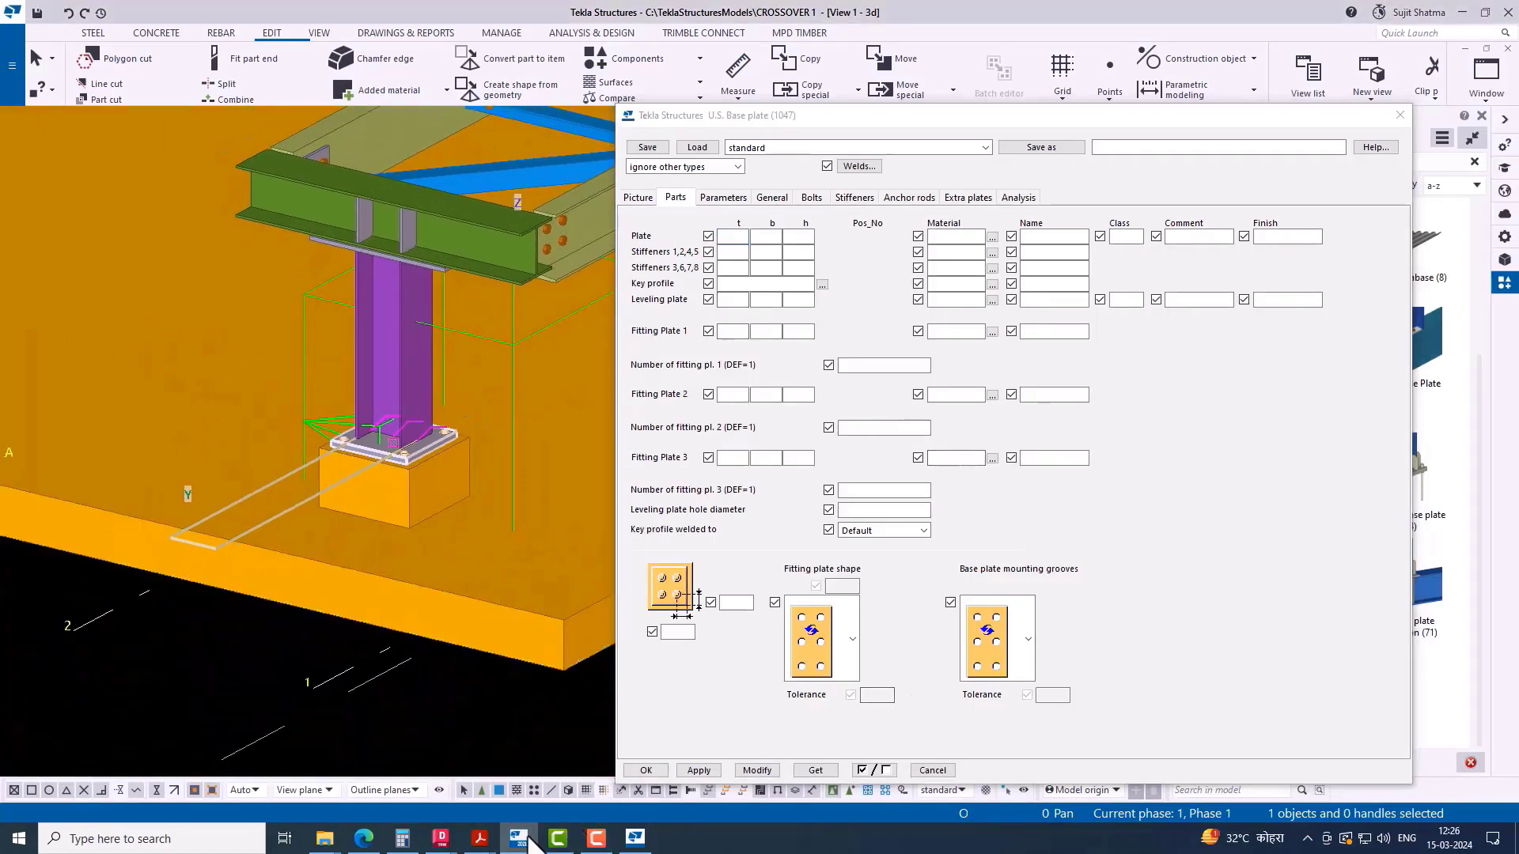
Step: Switch back to the access platform drawing in Acrobat and examine the base plate details in Section D-D and Section J-J
{"action": "mouse_move", "coordinate": [481, 837]}
{"action": "left_click", "coordinate": [576, 724]}
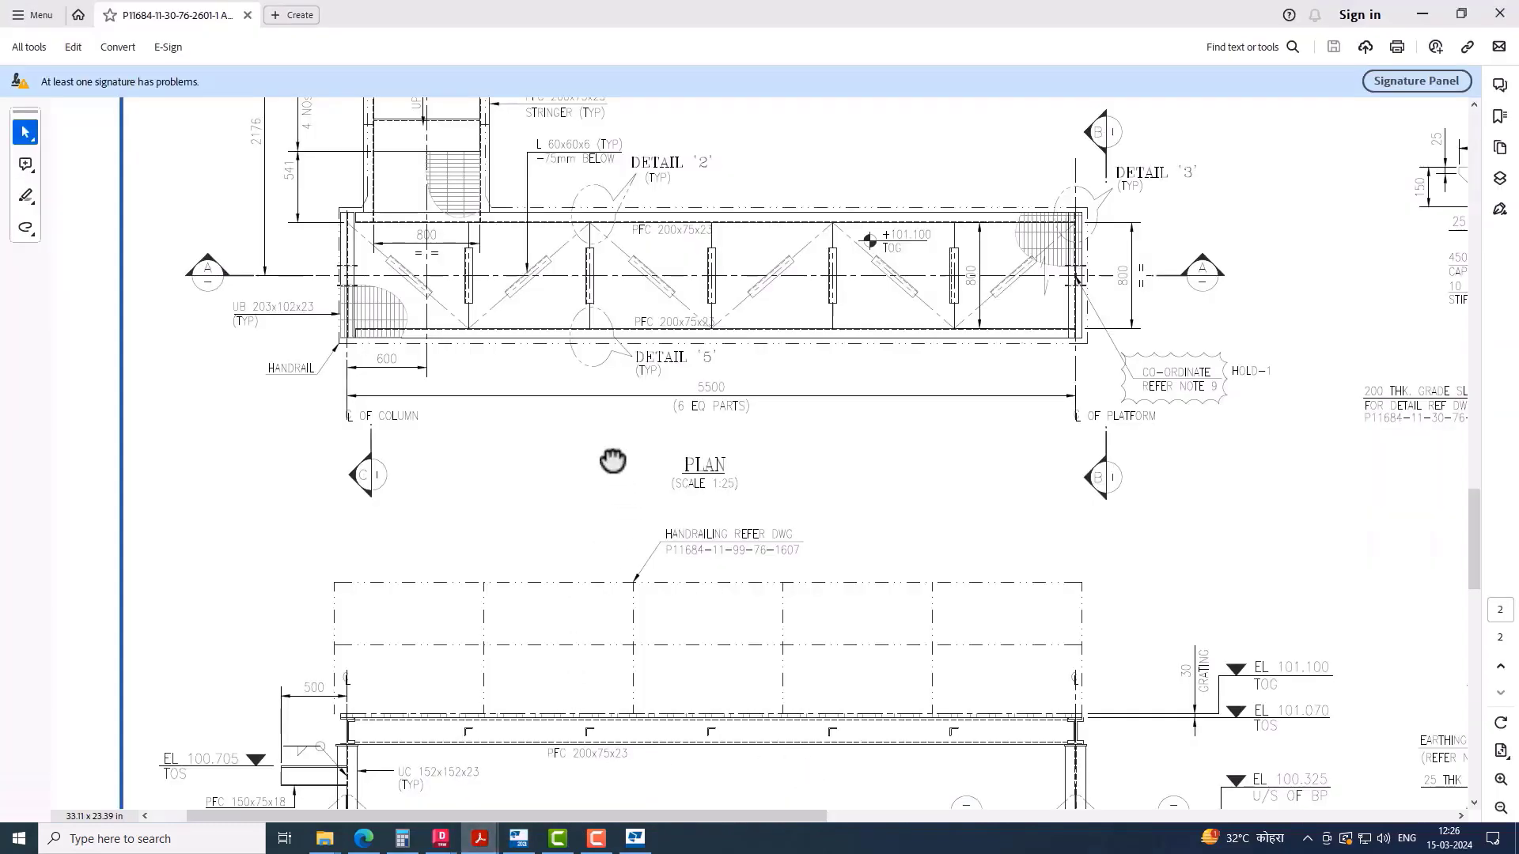
{"action": "mouse_move", "coordinate": [609, 457]}
{"action": "left_mouse_down"}
{"action": "mouse_move", "coordinate": [593, 465]}
{"action": "mouse_move", "coordinate": [603, 211]}
{"action": "left_mouse_up"}
{"action": "left_click_drag", "start_coordinate": [898, 558], "coordinate": [450, 481]}
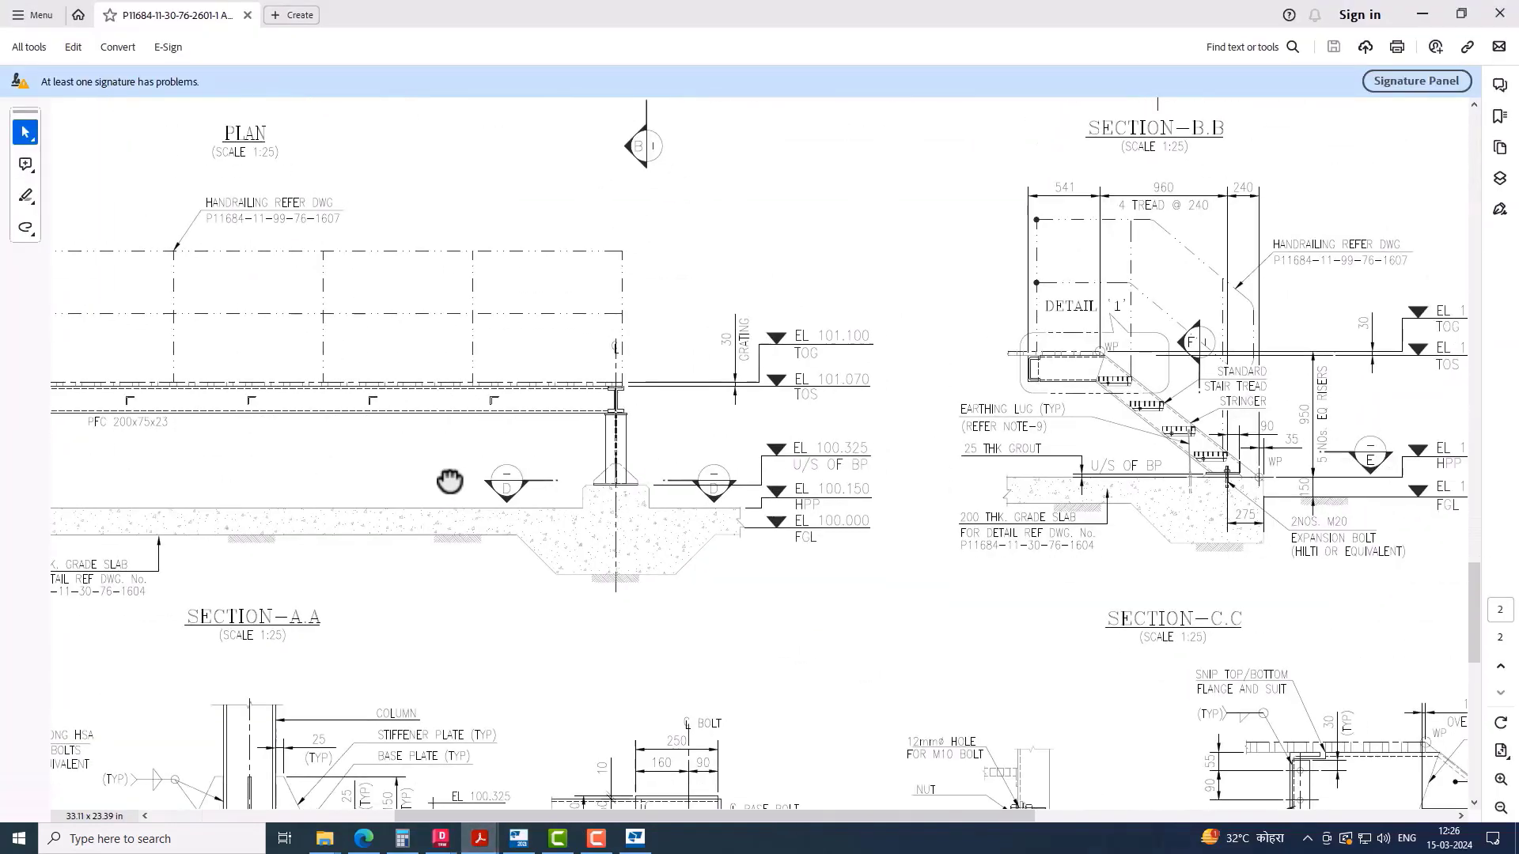
{"action": "scroll", "coordinate": [851, 305], "scroll_direction": "up", "scroll_amount": 5}
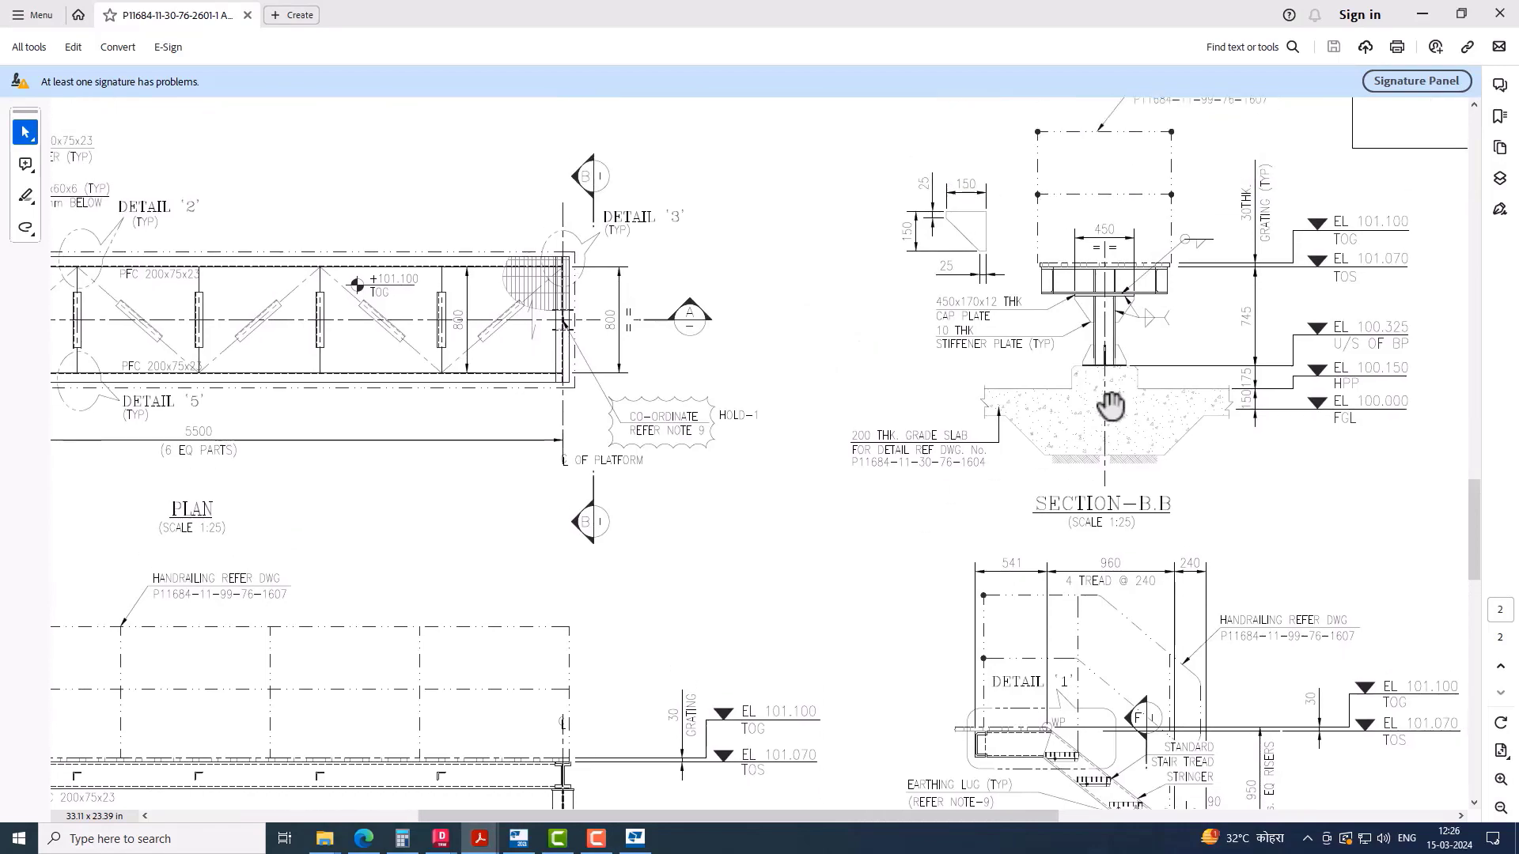
{"action": "scroll", "coordinate": [922, 662], "scroll_direction": "up", "scroll_amount": 5}
{"action": "scroll", "coordinate": [1126, 312], "scroll_direction": "down", "scroll_amount": 2, "text": "ctrl"}
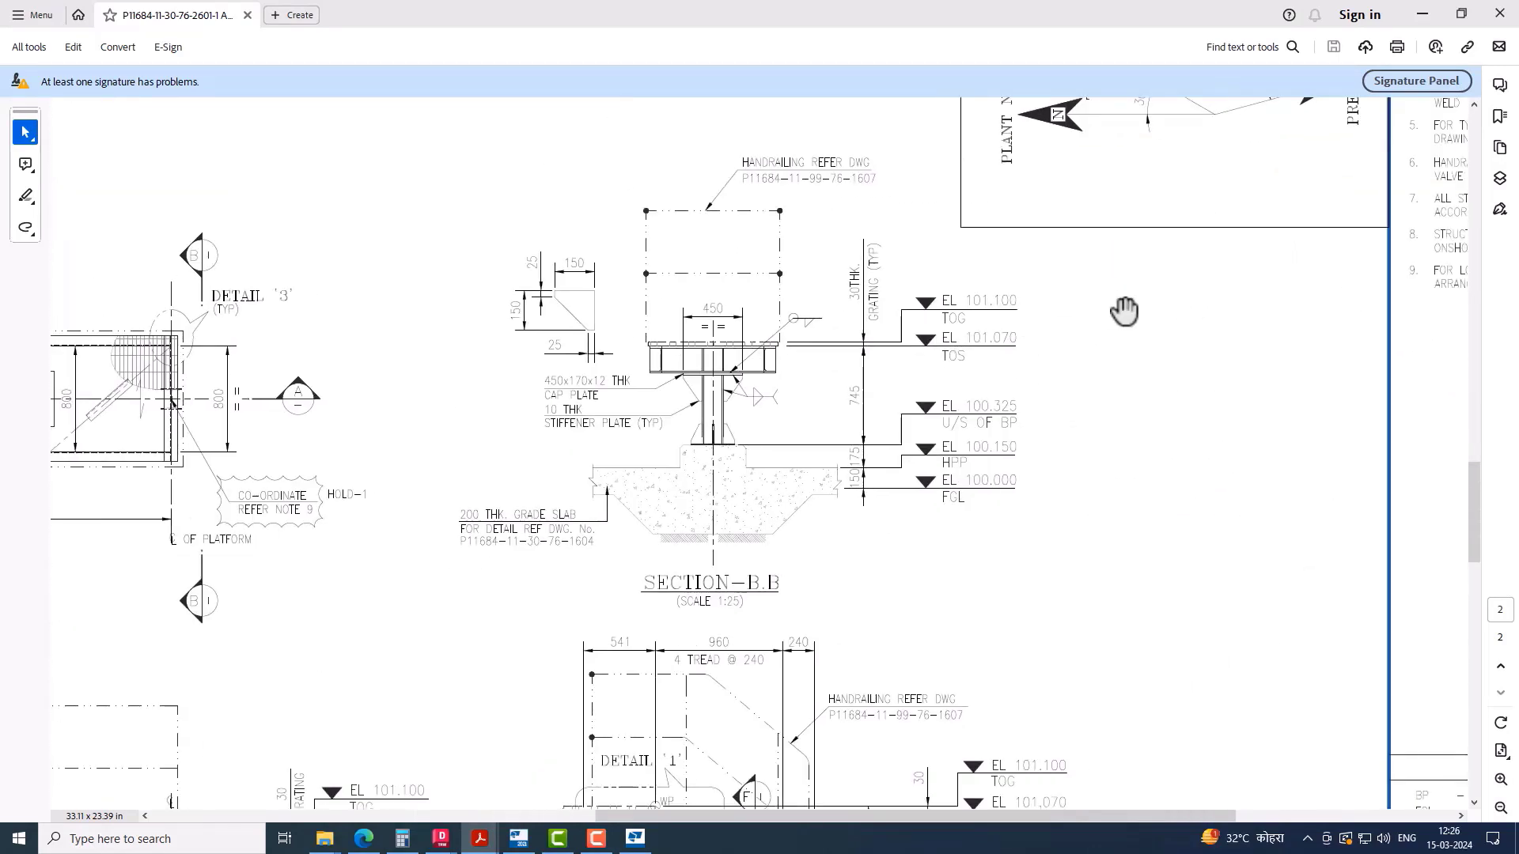
{"action": "mouse_move", "coordinate": [566, 557]}
{"action": "left_mouse_down"}
{"action": "mouse_move", "coordinate": [979, 291]}
{"action": "mouse_move", "coordinate": [672, 306]}
{"action": "left_mouse_up"}
{"action": "left_click_drag", "start_coordinate": [535, 522], "coordinate": [620, 316]}
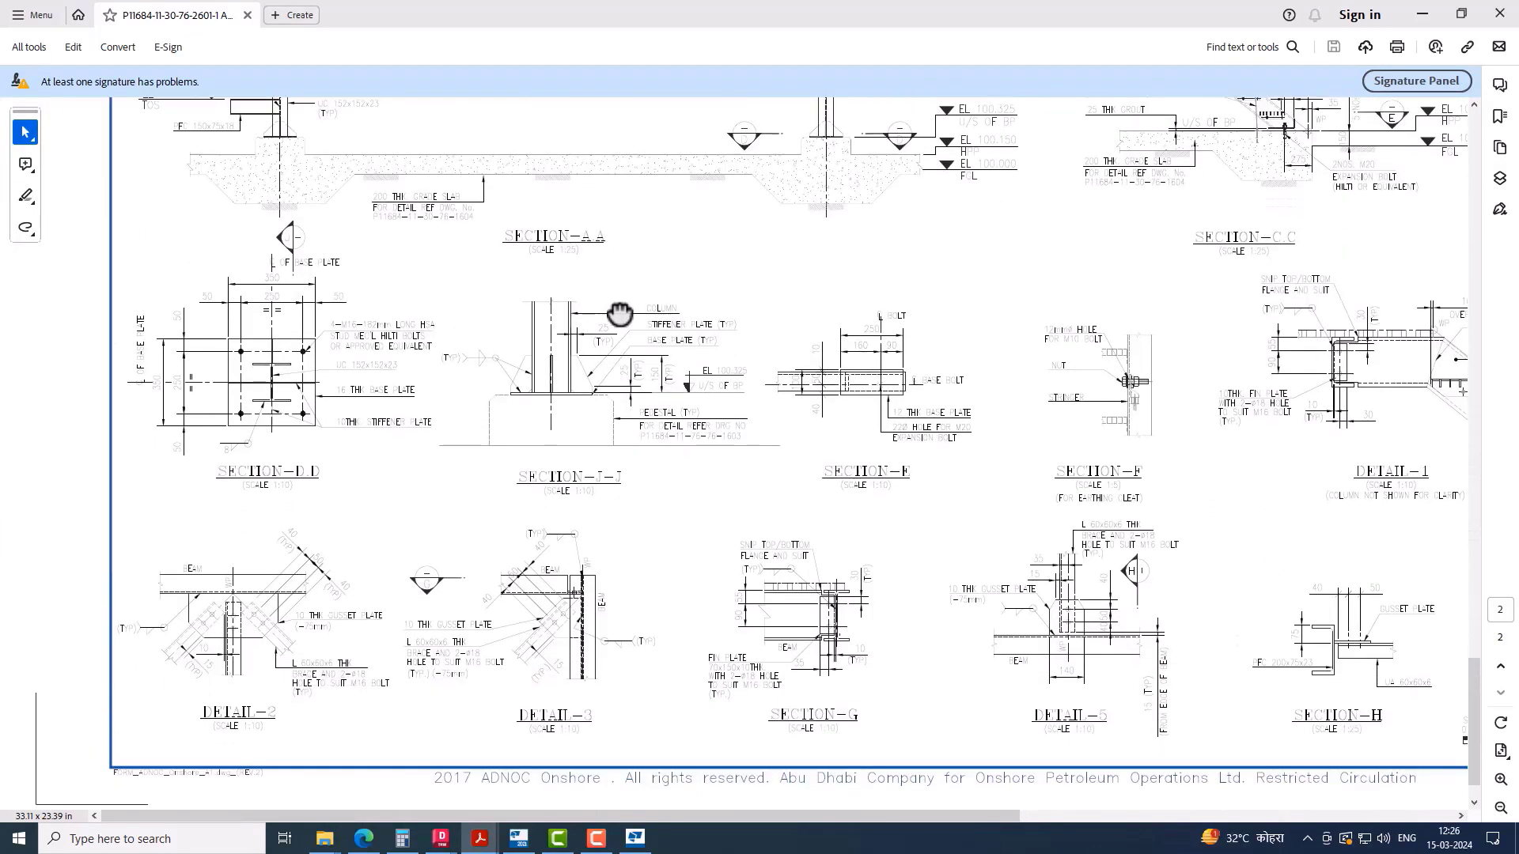
{"action": "scroll", "coordinate": [202, 400], "scroll_direction": "up", "scroll_amount": 1, "text": "ctrl"}
{"action": "scroll", "coordinate": [198, 393], "scroll_direction": "up", "scroll_amount": 1, "text": "ctrl"}
{"action": "left_click_drag", "start_coordinate": [664, 265], "coordinate": [617, 512]}
{"action": "mouse_move", "coordinate": [711, 534]}
{"action": "left_mouse_down"}
{"action": "mouse_move", "coordinate": [739, 427]}
{"action": "mouse_move", "coordinate": [827, 340]}
{"action": "left_mouse_up"}
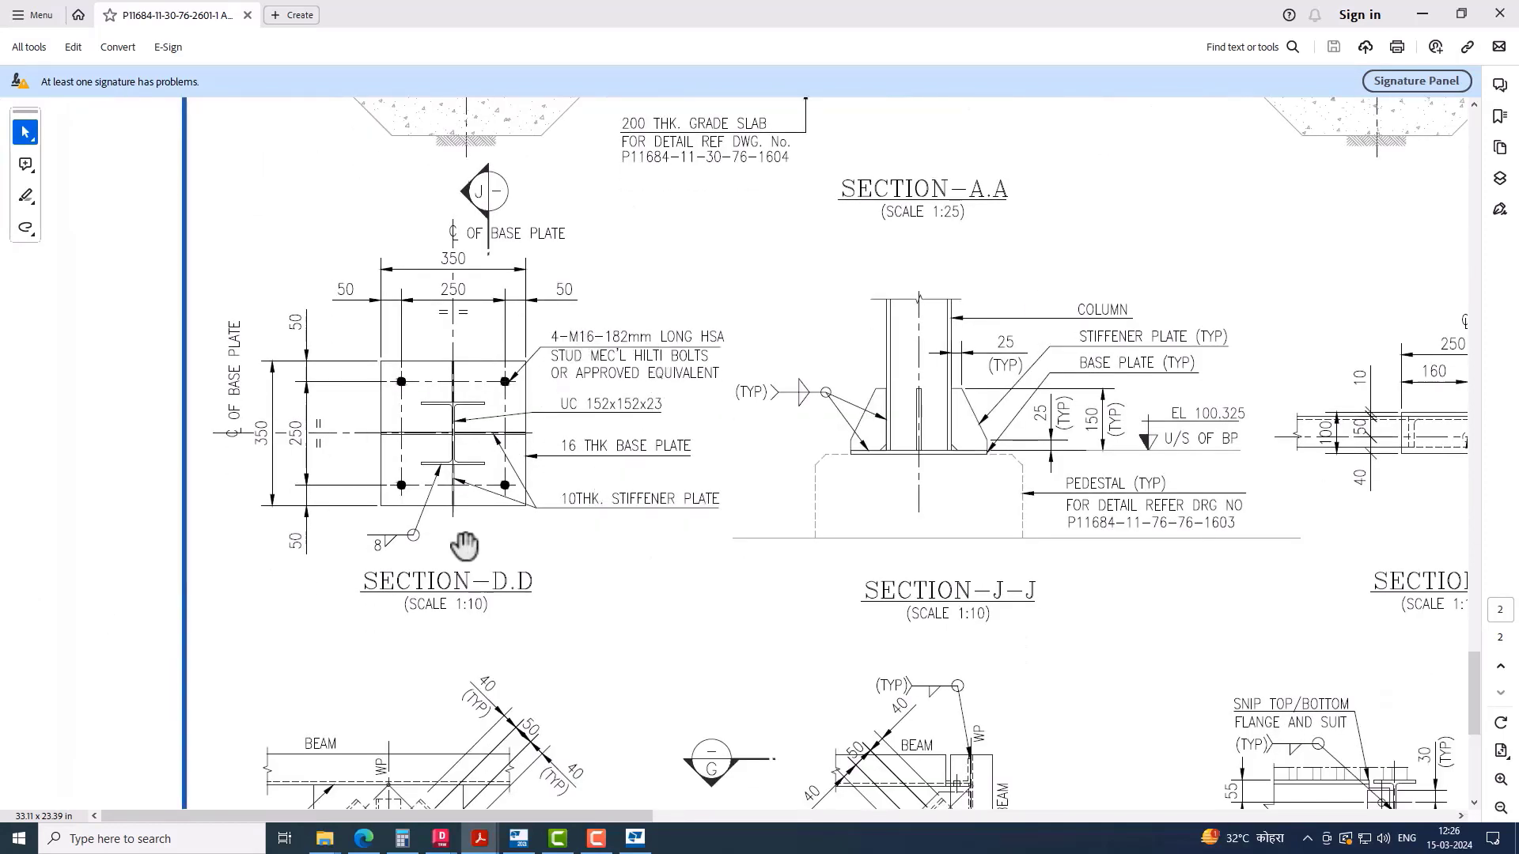
{"action": "left_click_drag", "start_coordinate": [586, 520], "coordinate": [586, 530]}
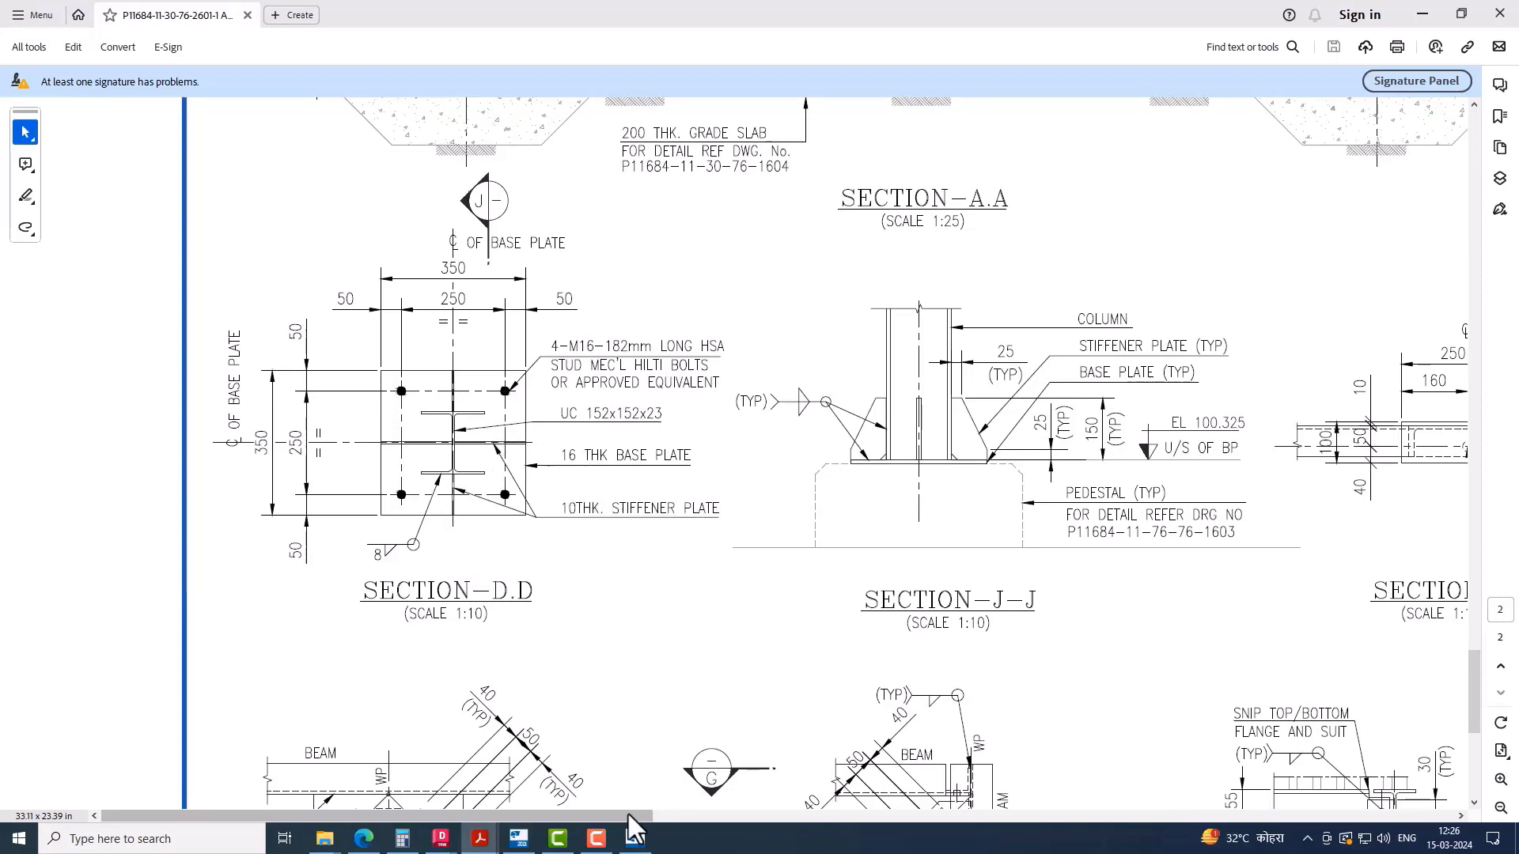
Step: Back in Tekla, set the base plate thickness to 16 mm and the thickness of stiffeners 3, 6, 7 and 8 to 10 mm
{"action": "left_click", "coordinate": [518, 838]}
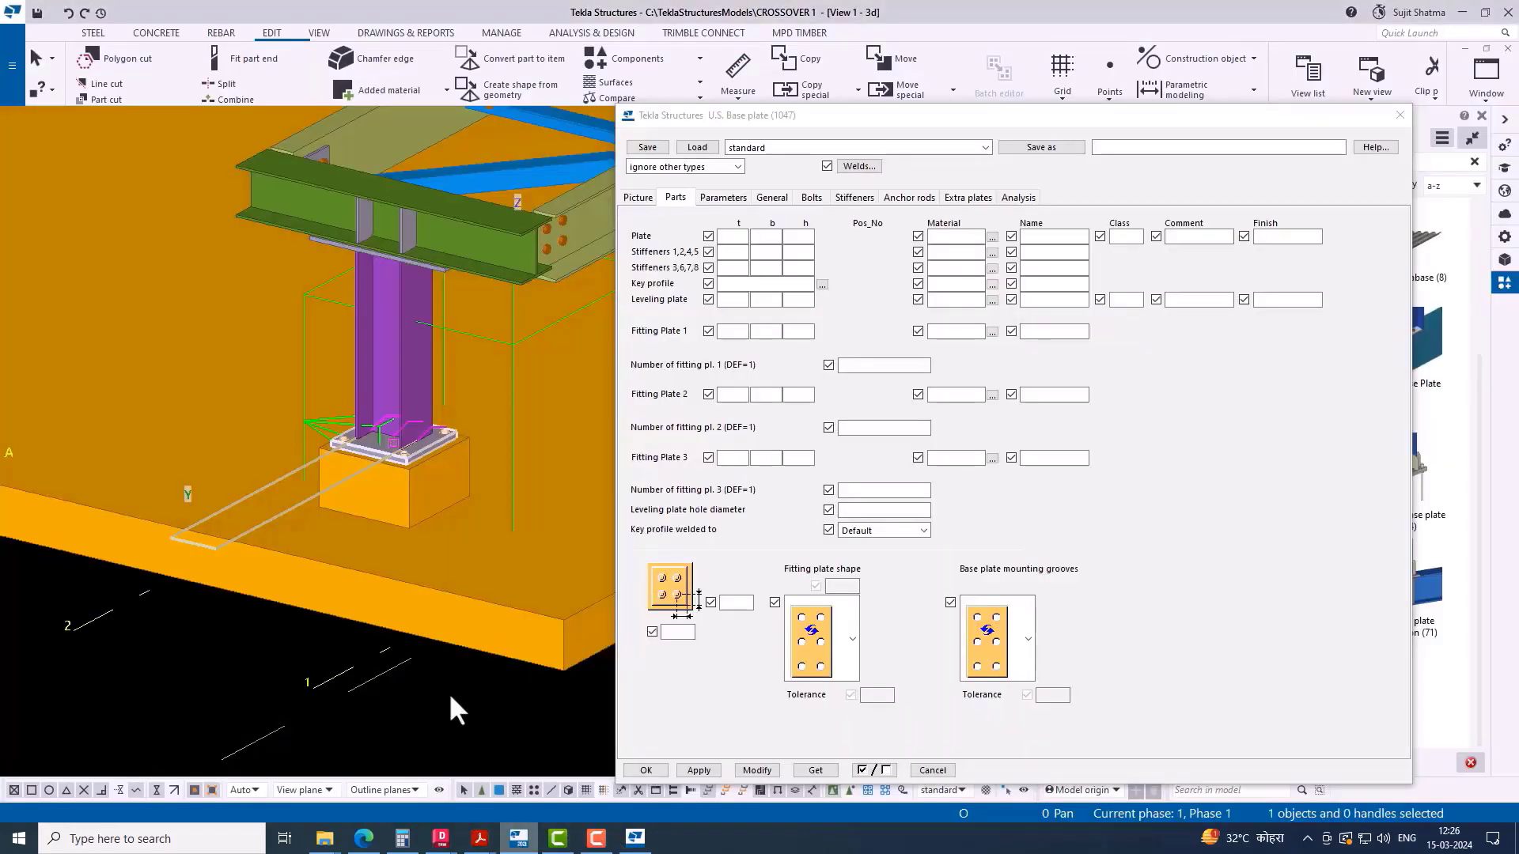
{"action": "left_click", "coordinate": [734, 238]}
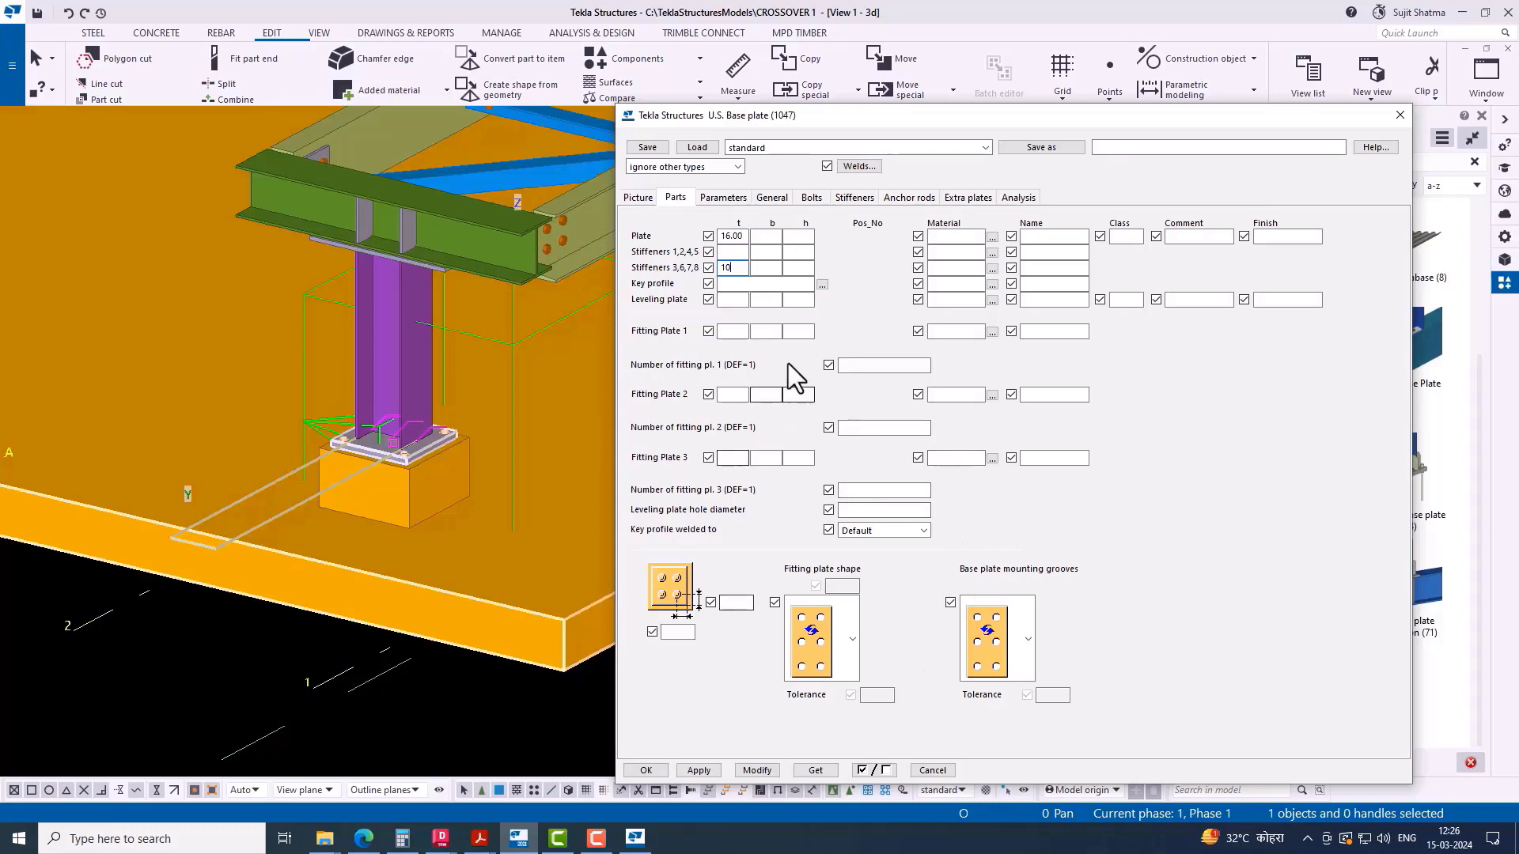
Step: Set the base plate's bolt size to 16, checking it against the bolt callout in the drawing's Section D-D
{"action": "left_click", "coordinate": [810, 198]}
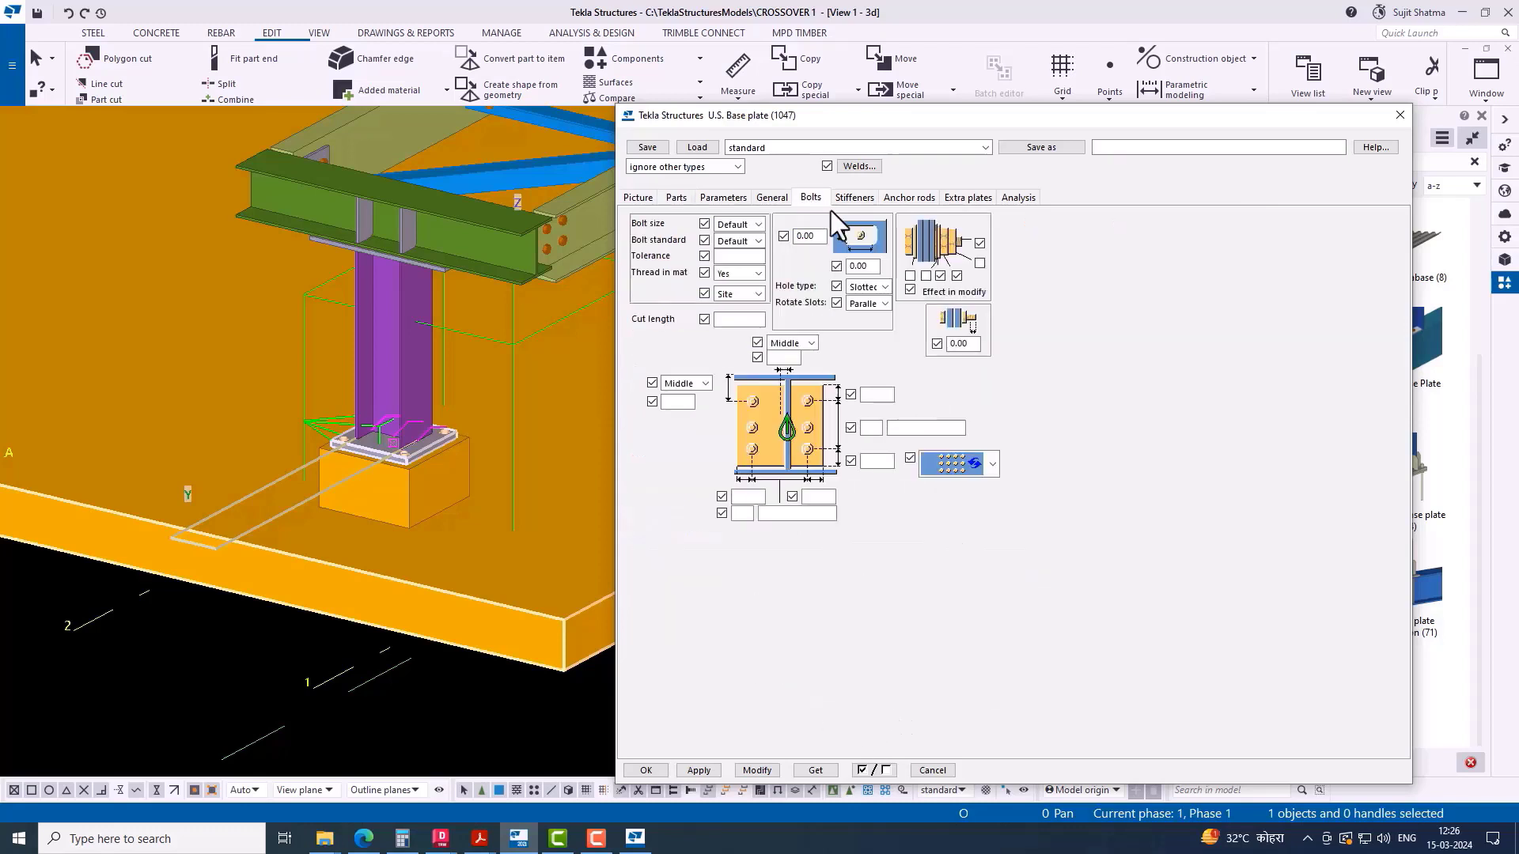
{"action": "left_click", "coordinate": [756, 226]}
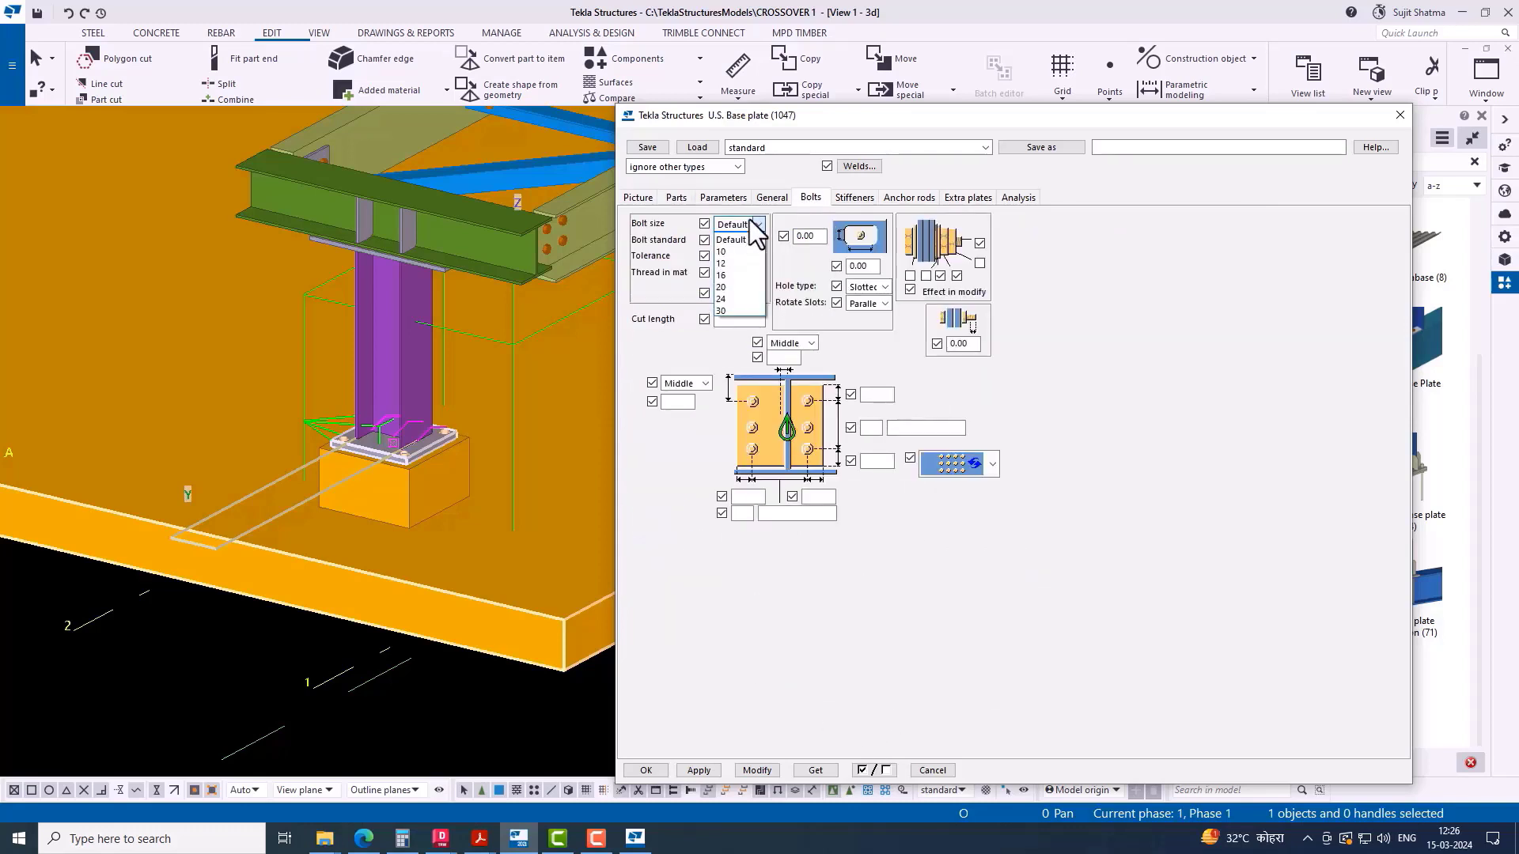
{"action": "left_click", "coordinate": [727, 287]}
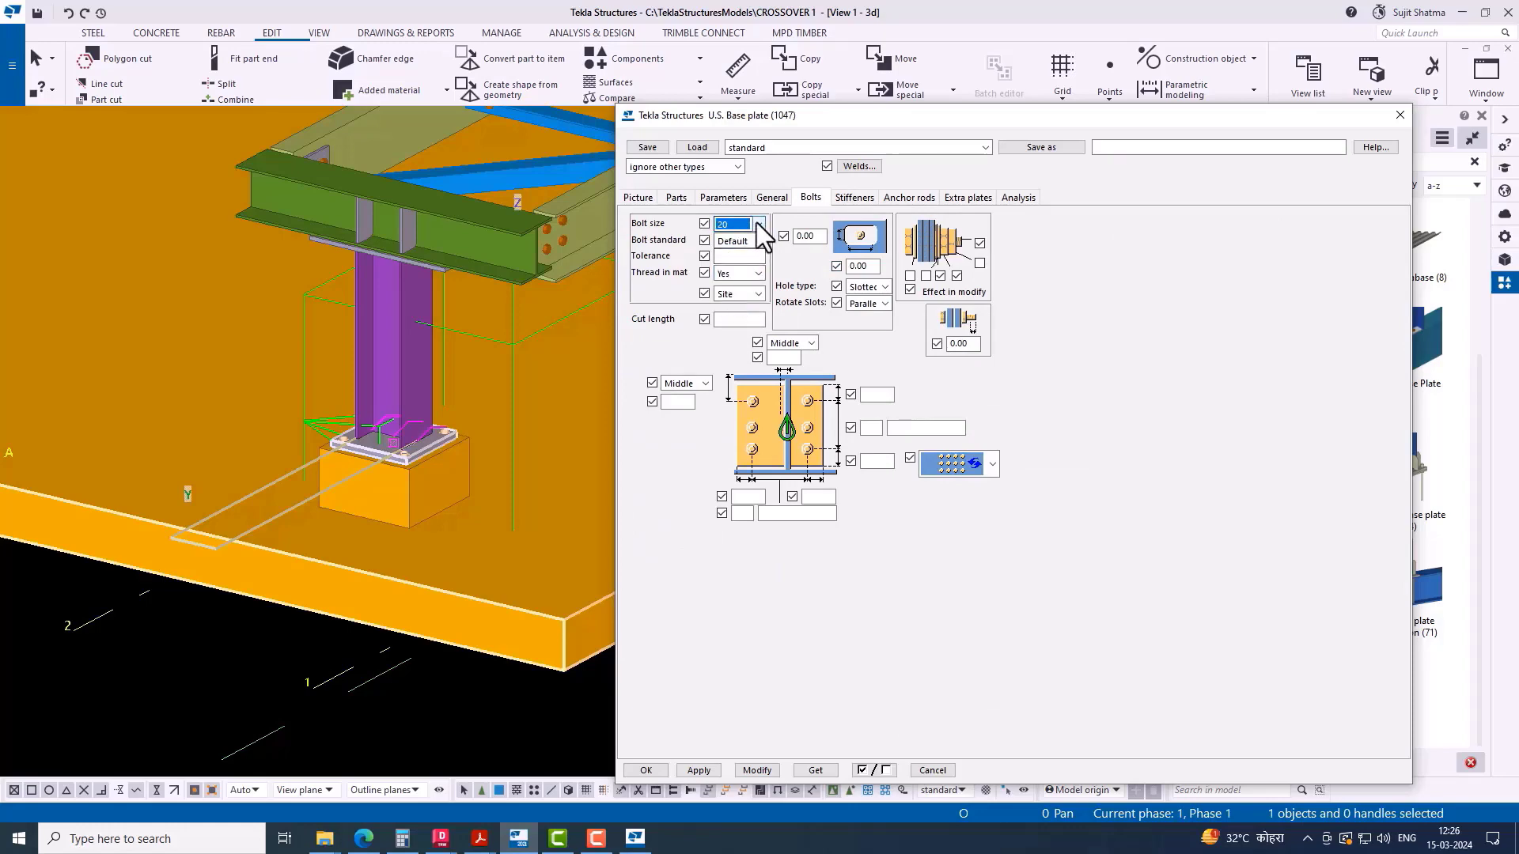
{"action": "left_click", "coordinate": [480, 839]}
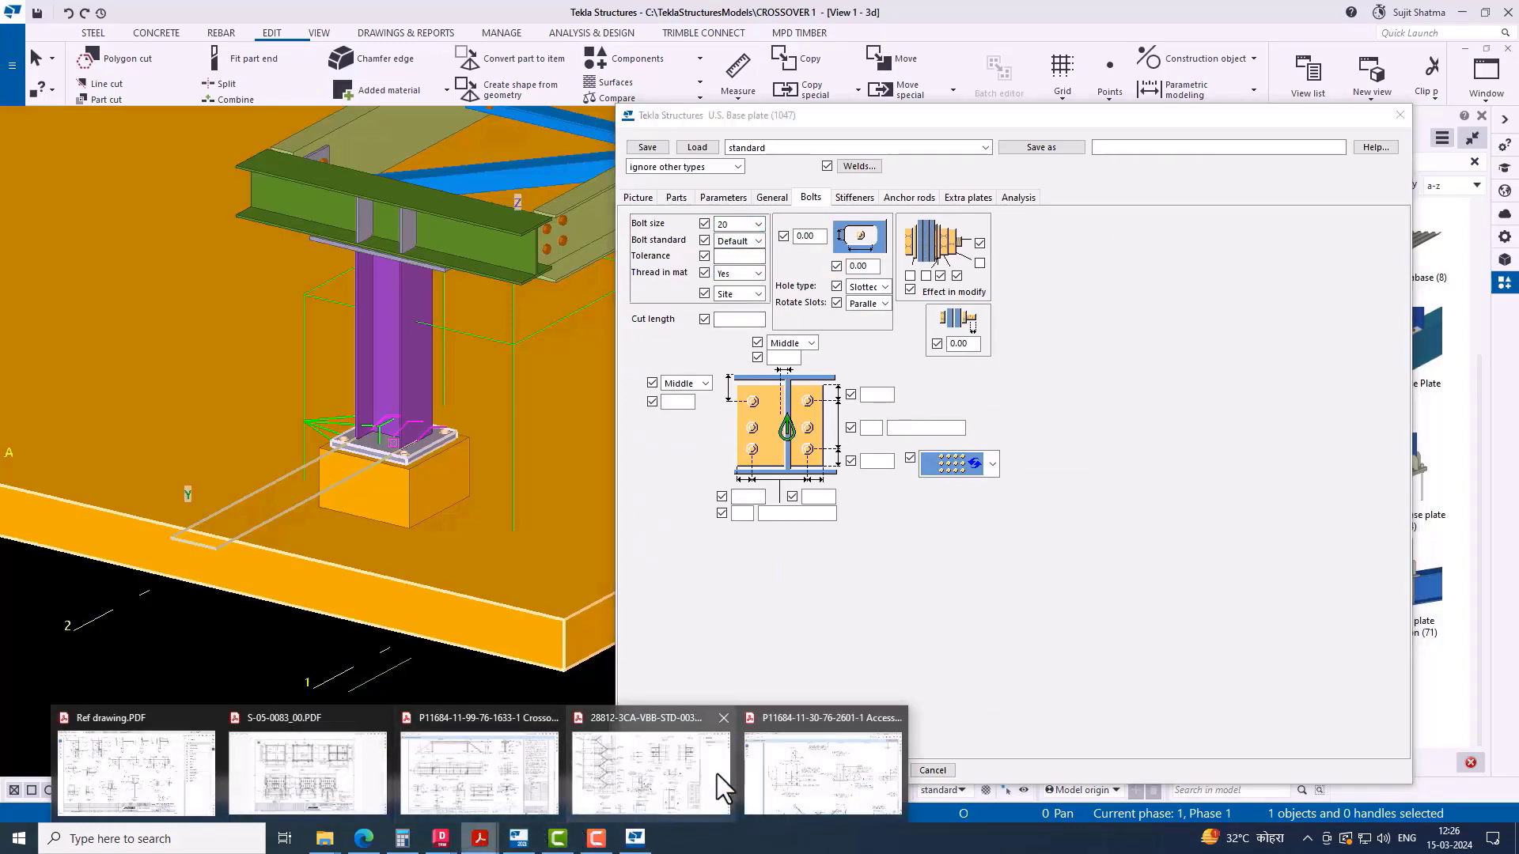
{"action": "left_click", "coordinate": [784, 773]}
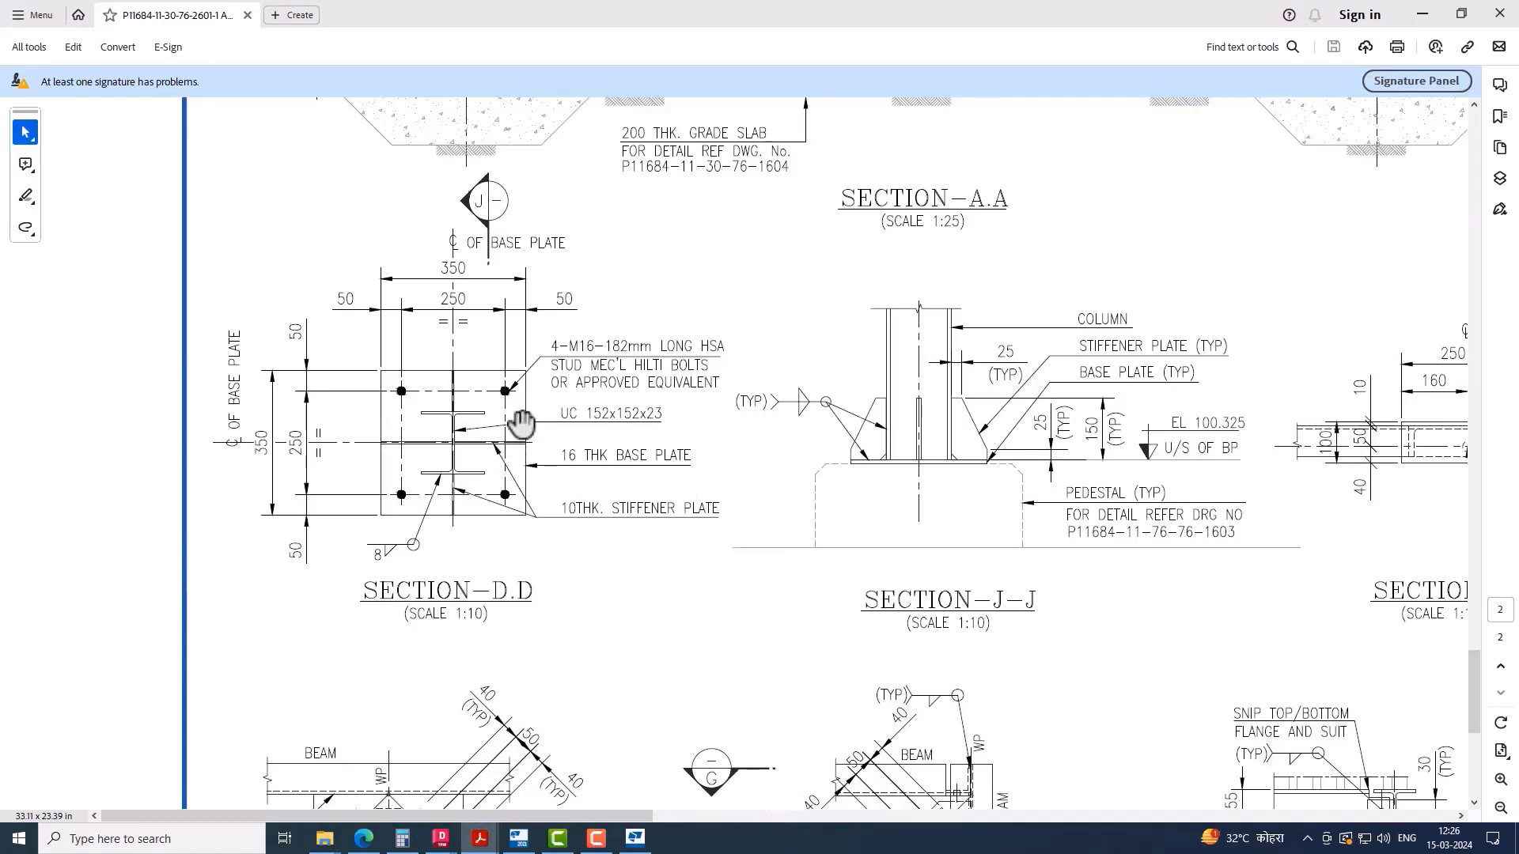
{"action": "left_click", "coordinate": [518, 839]}
{"action": "left_click", "coordinate": [758, 224]}
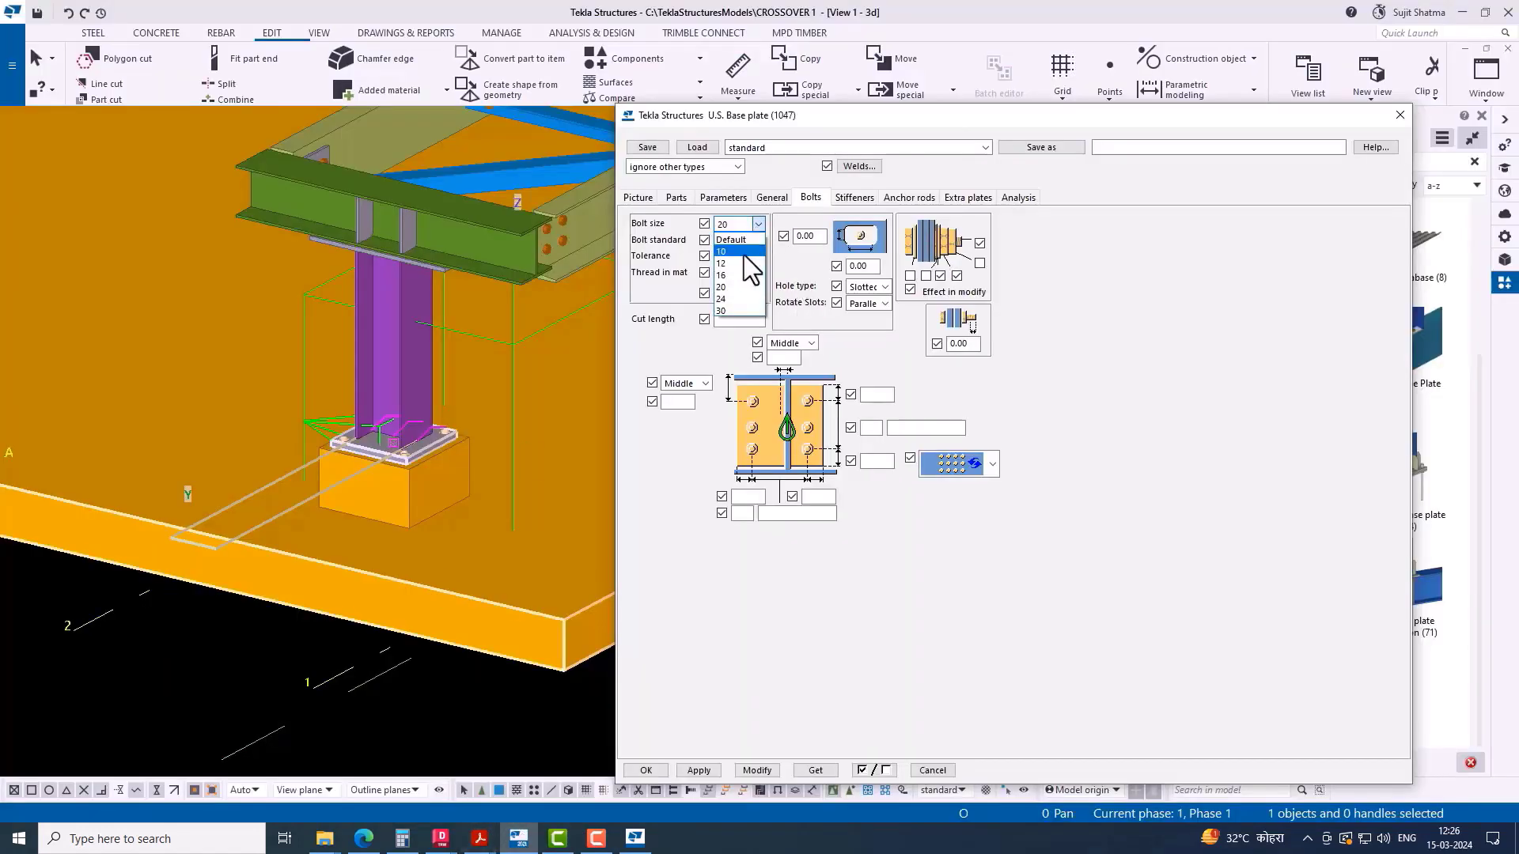
Step: Set the base plate's bolt standard to 4.6XOX with a tolerance of 2 mm
{"action": "left_click", "coordinate": [758, 241]}
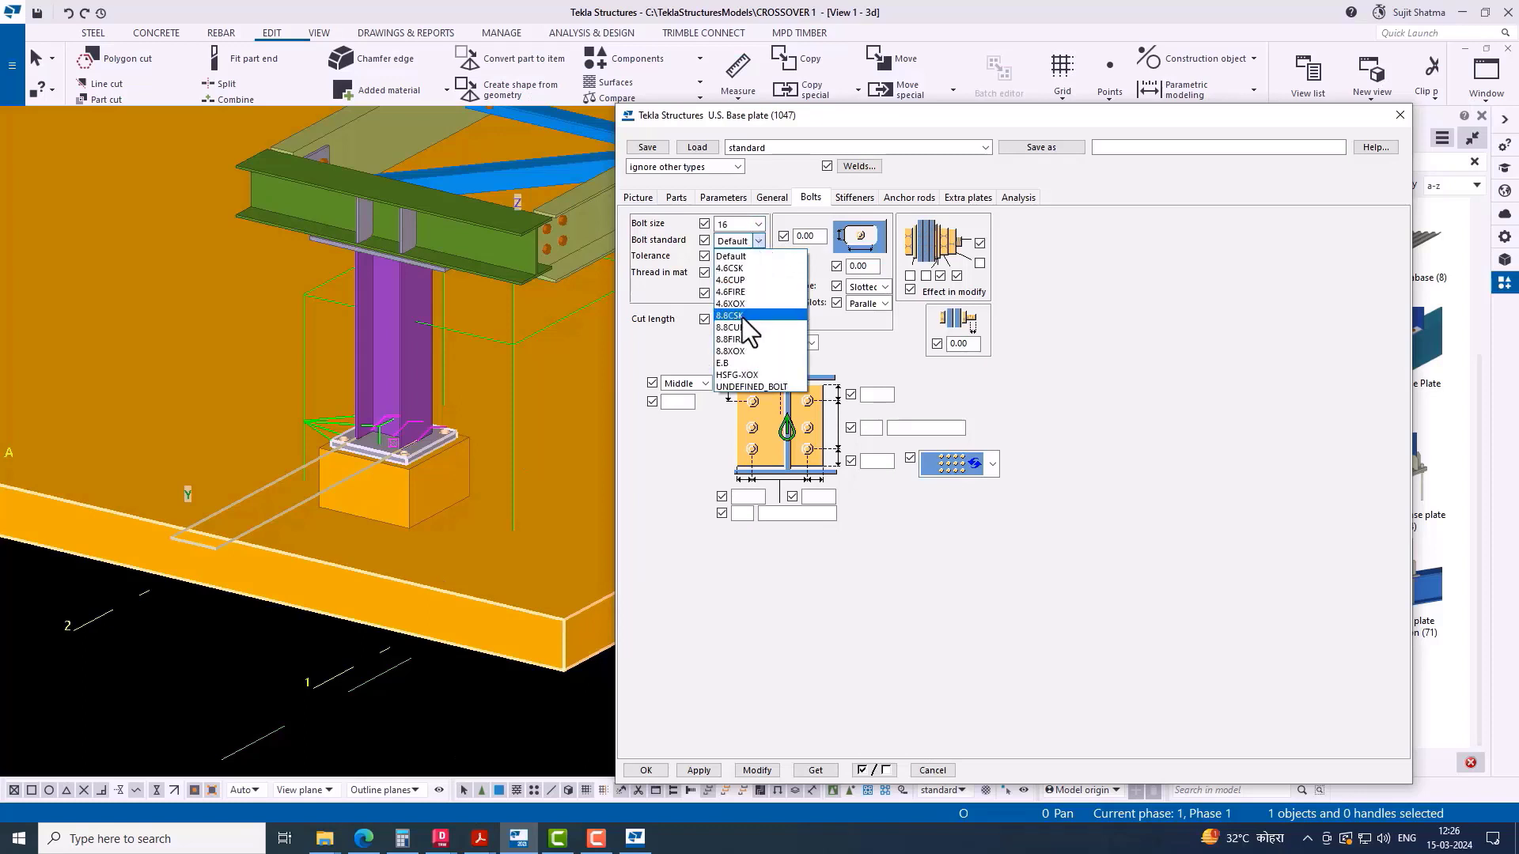
{"action": "left_click", "coordinate": [742, 307]}
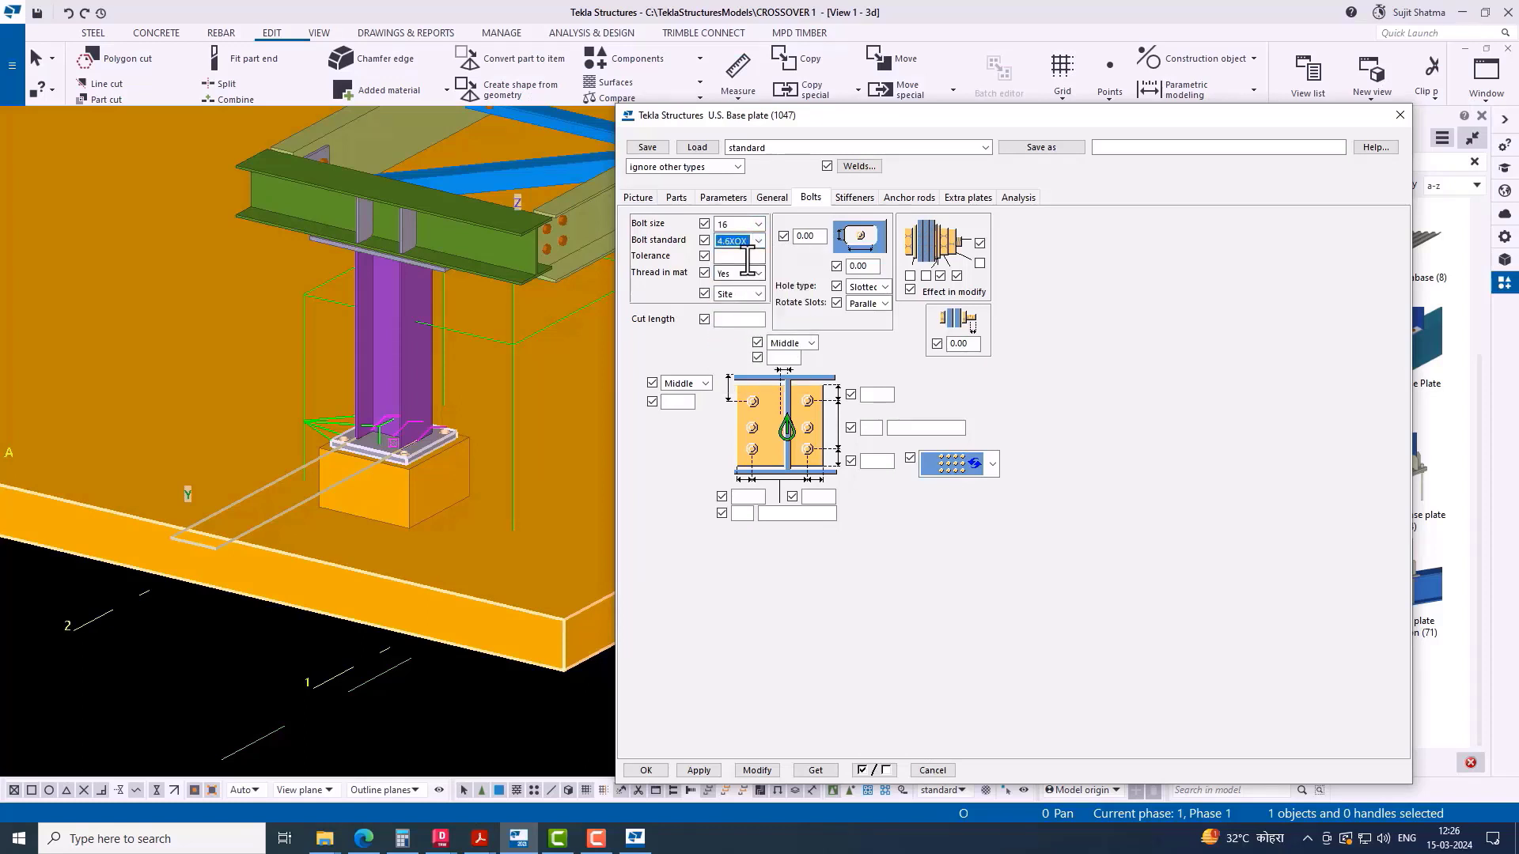
{"action": "left_click", "coordinate": [741, 257]}
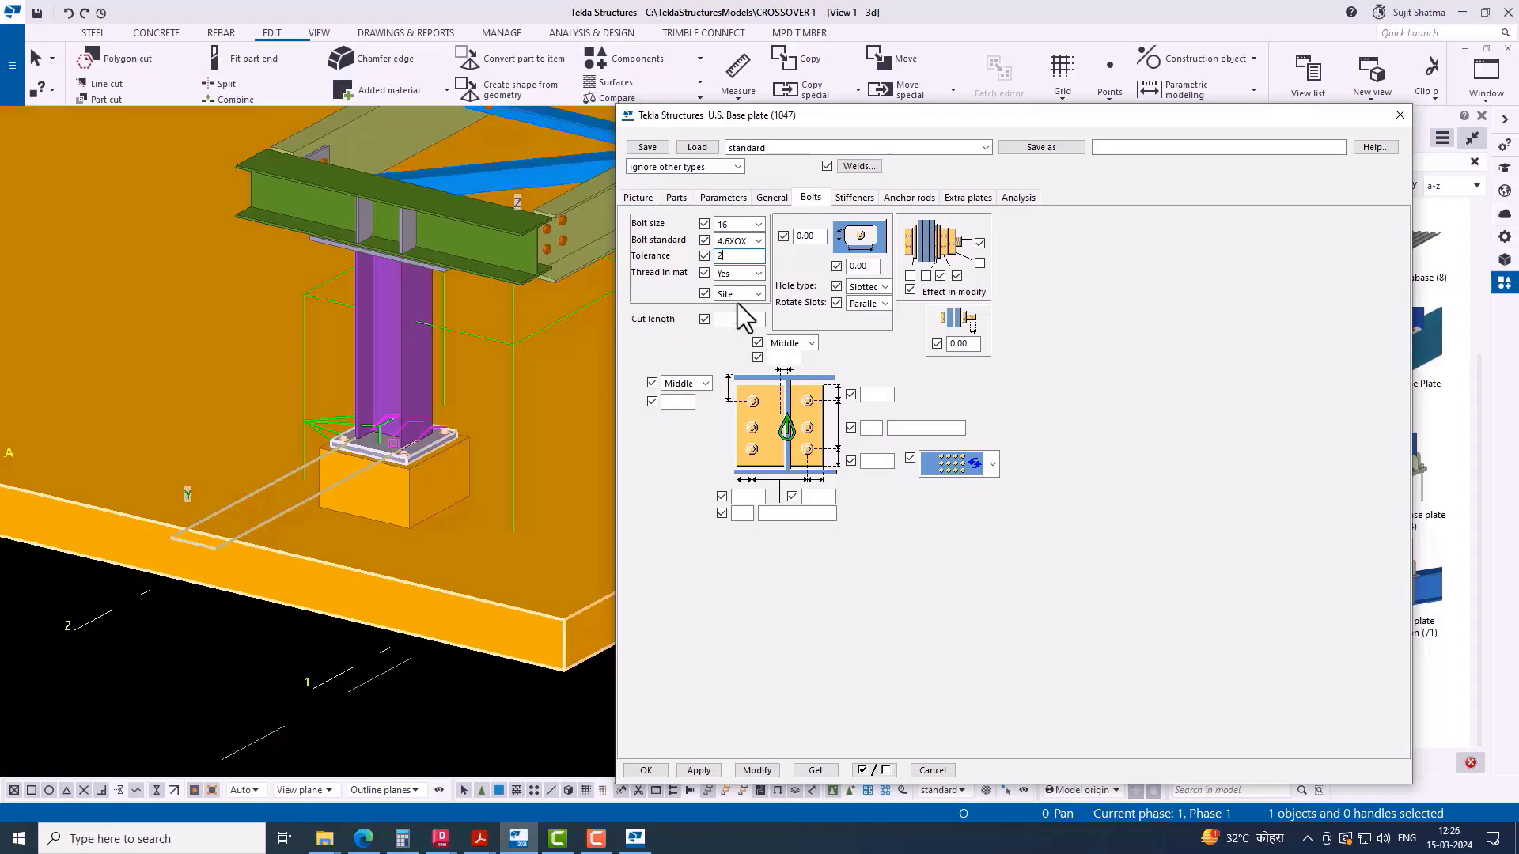
Step: Arrange the bolts along the plate's height with 50 mm edge distances and 2 rows at 250 mm spacing
{"action": "left_click", "coordinate": [878, 395]}
{"action": "type", "text": "50"}
{"action": "left_click", "coordinate": [879, 428]}
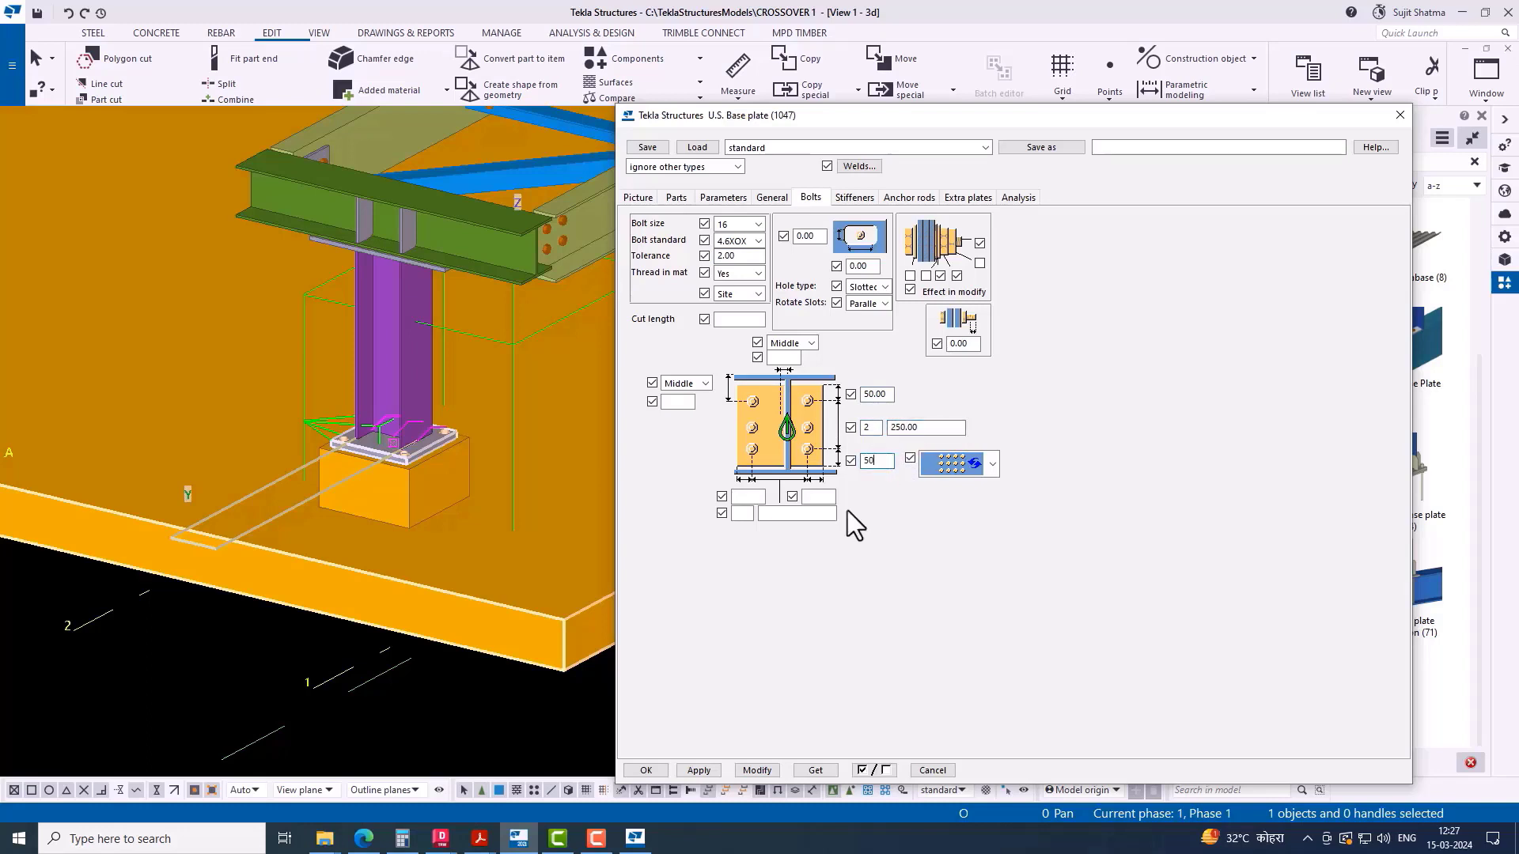
Step: Arrange the bolts across the plate's width with edge distances of 40 and 50 mm and 2 columns at 250 mm, and update the base plate
{"action": "left_click", "coordinate": [757, 498]}
{"action": "type", "text": "40"}
{"action": "left_click", "coordinate": [832, 497]}
{"action": "left_click", "coordinate": [757, 771]}
{"action": "scroll", "coordinate": [419, 424], "scroll_direction": "up", "scroll_amount": 5}
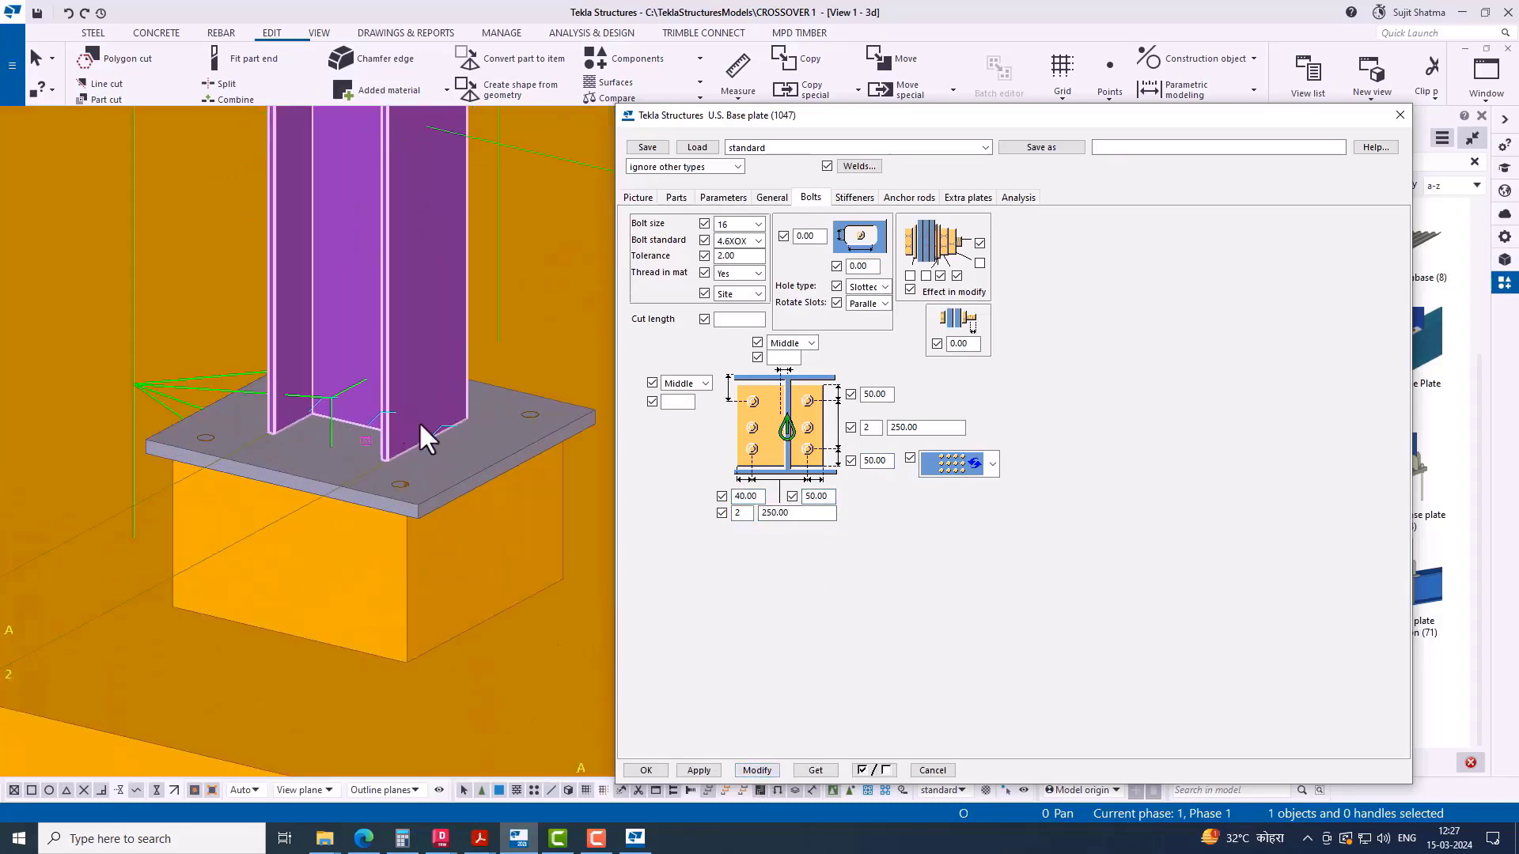
{"action": "scroll", "coordinate": [419, 424], "scroll_direction": "down", "scroll_amount": 6}
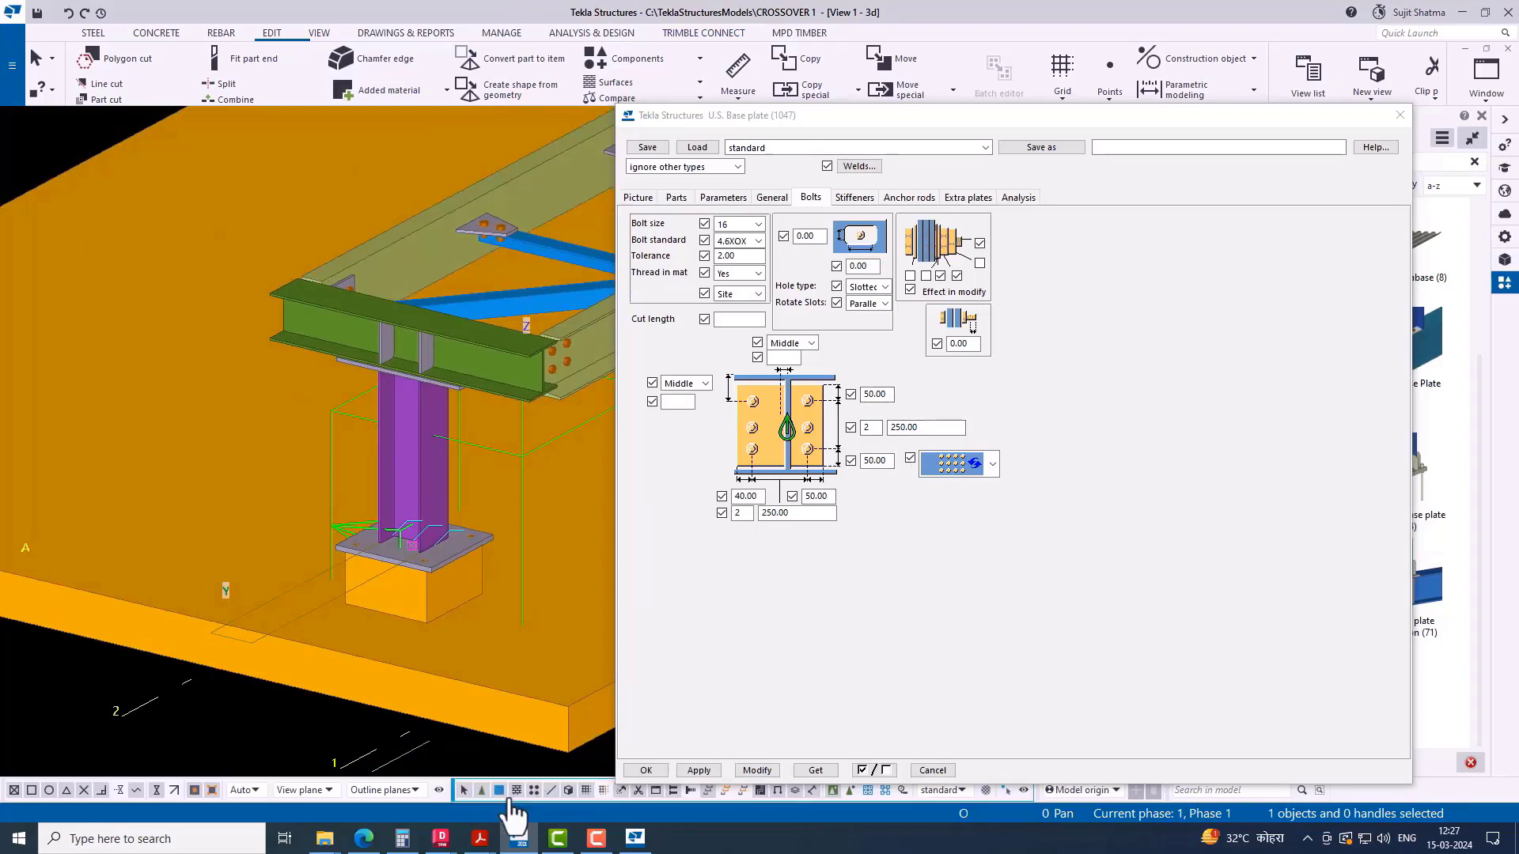
{"action": "left_click", "coordinate": [753, 770]}
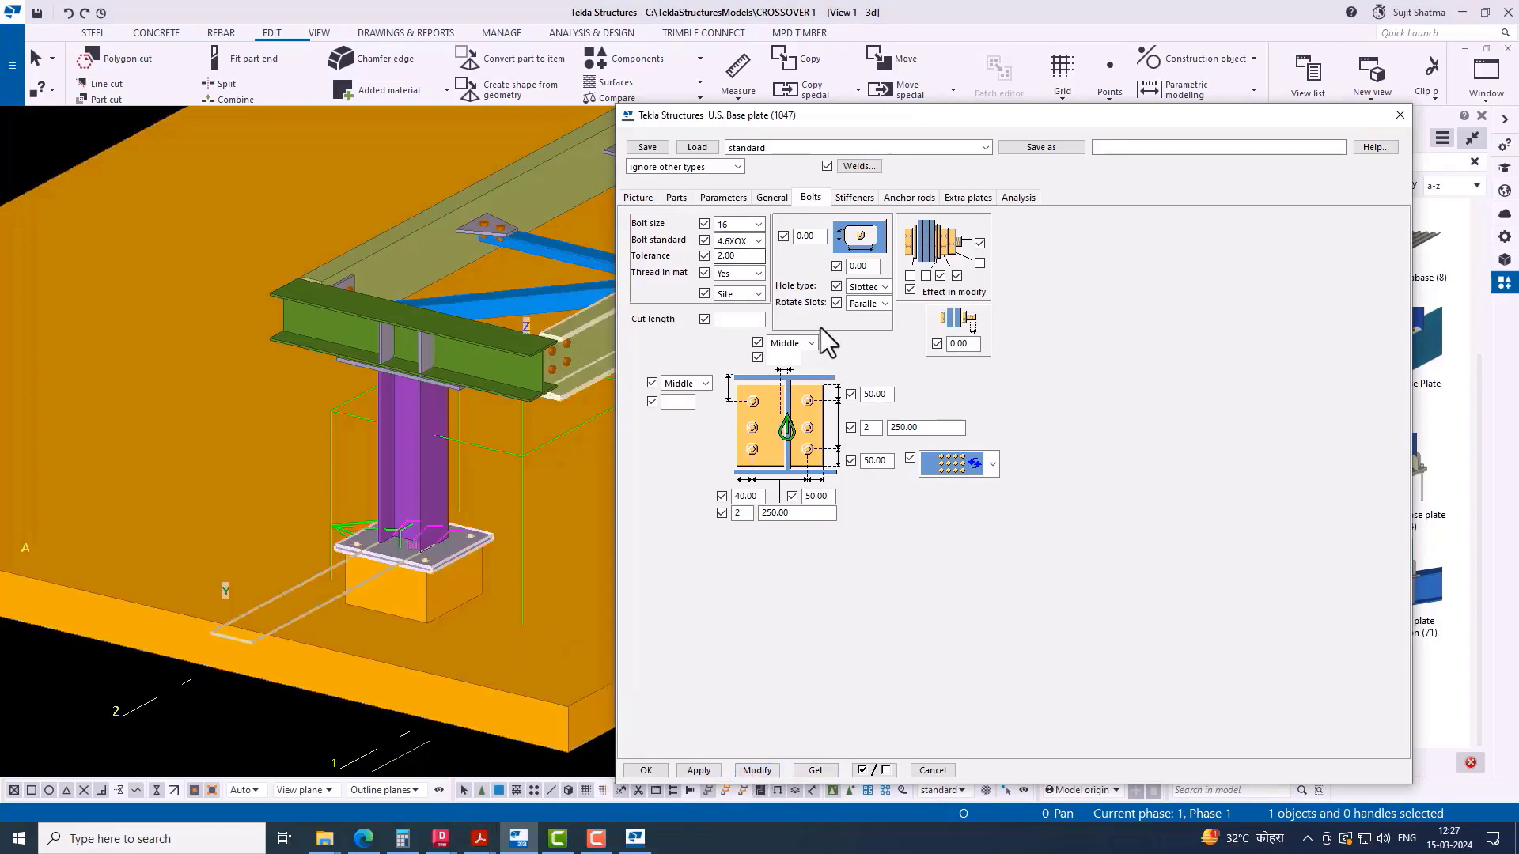
Step: Set the upper corner chamfers of both base plate stiffener groups to 15 by 15 mm and update the base plate
{"action": "left_click", "coordinate": [674, 196]}
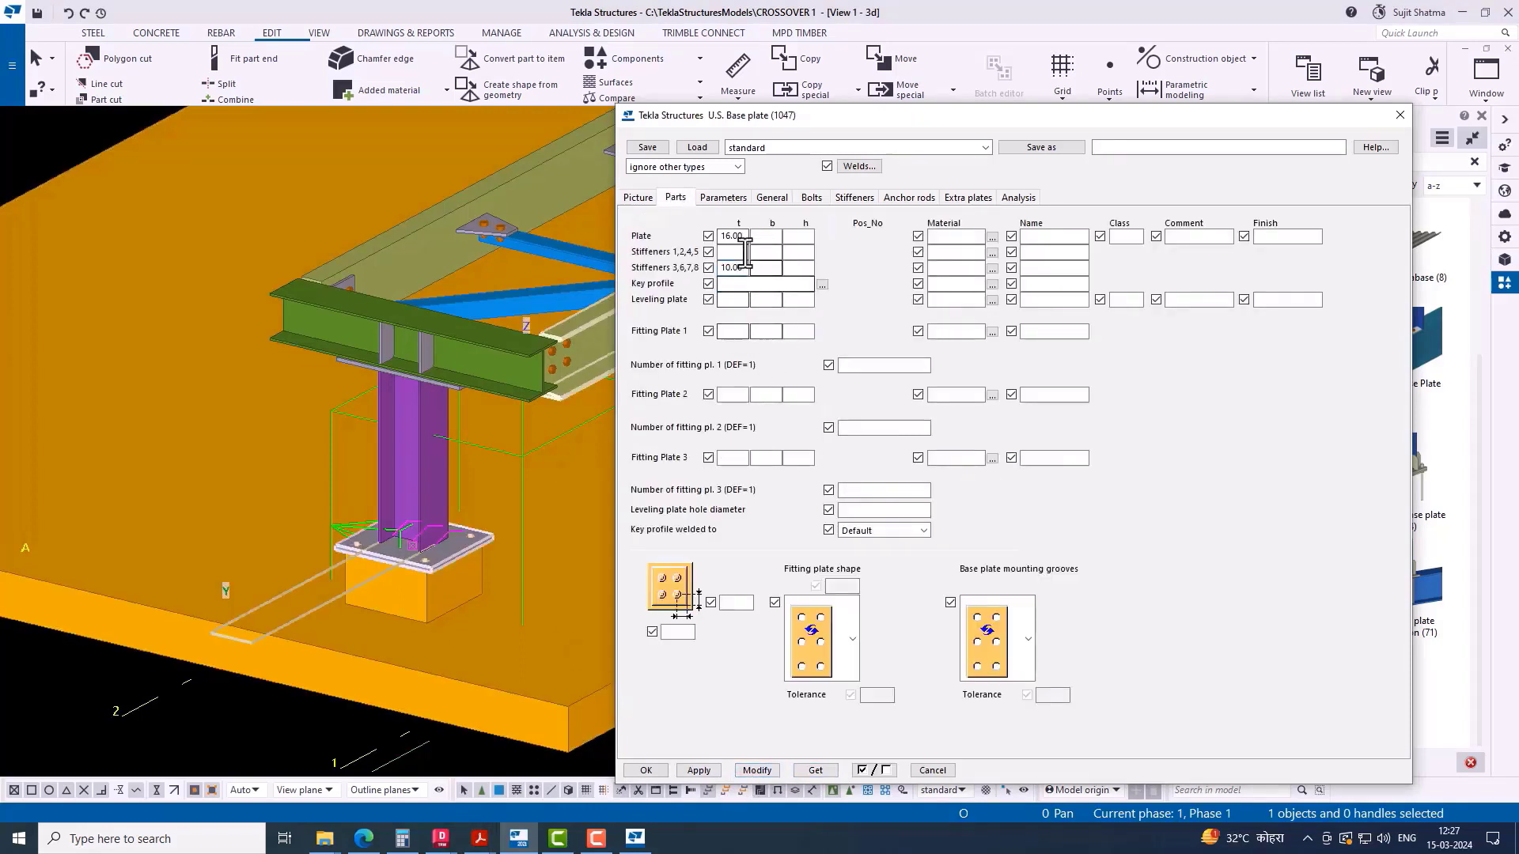
{"action": "left_click", "coordinate": [638, 197]}
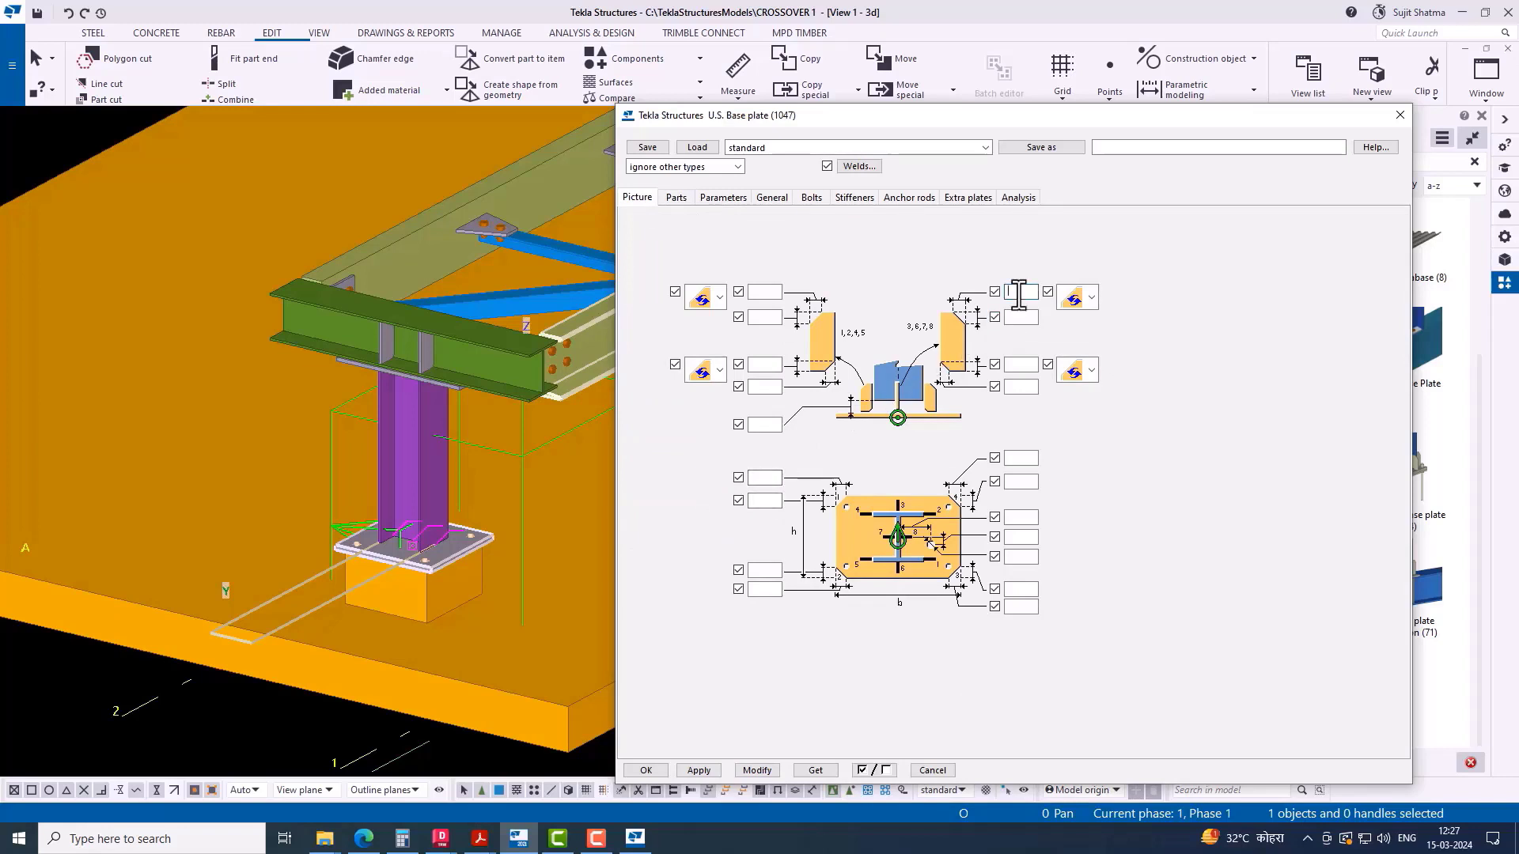
{"action": "type", "text": "15"}
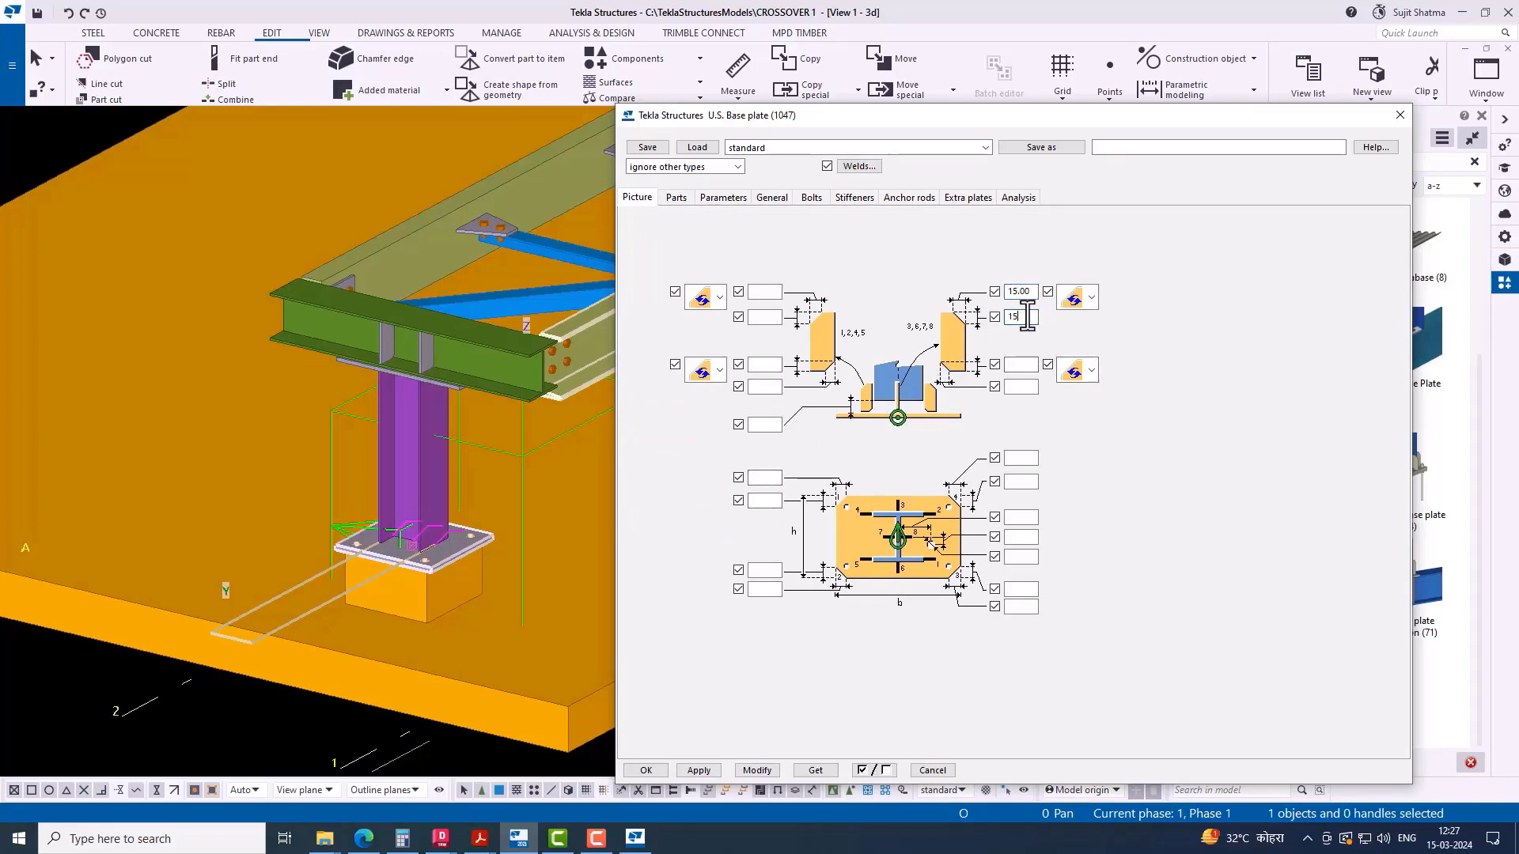
{"action": "left_click", "coordinate": [765, 291]}
{"action": "type", "text": "15"}
{"action": "left_click", "coordinate": [764, 316]}
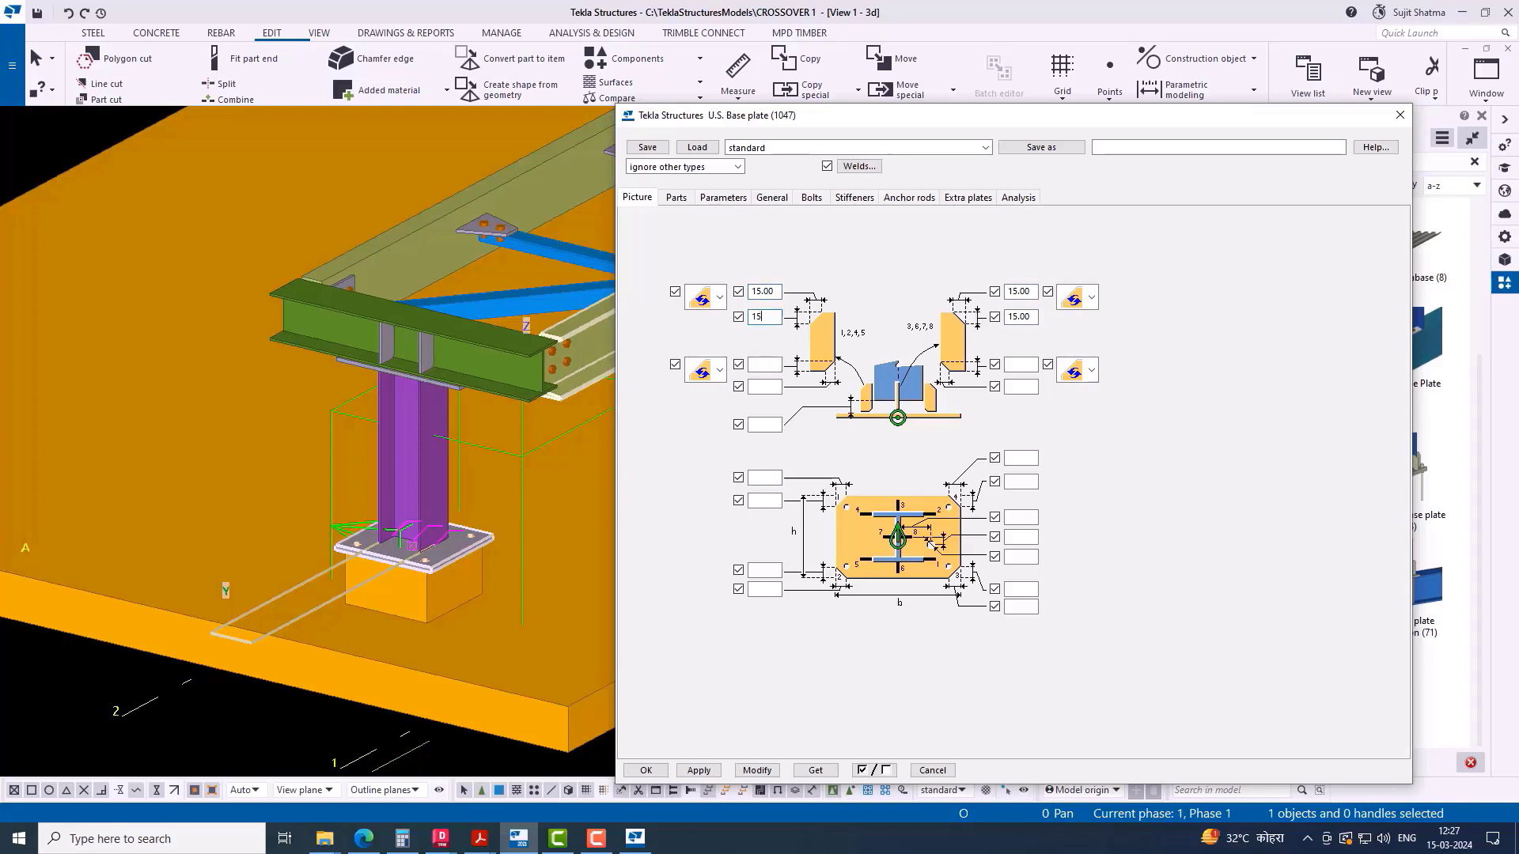
{"action": "left_click", "coordinate": [757, 770]}
Step: Add base plate stiffeners at positions 3, 6, 7 and 8, with an offset of 0 for stiffener 3, and update the connection
{"action": "left_click", "coordinate": [685, 197]}
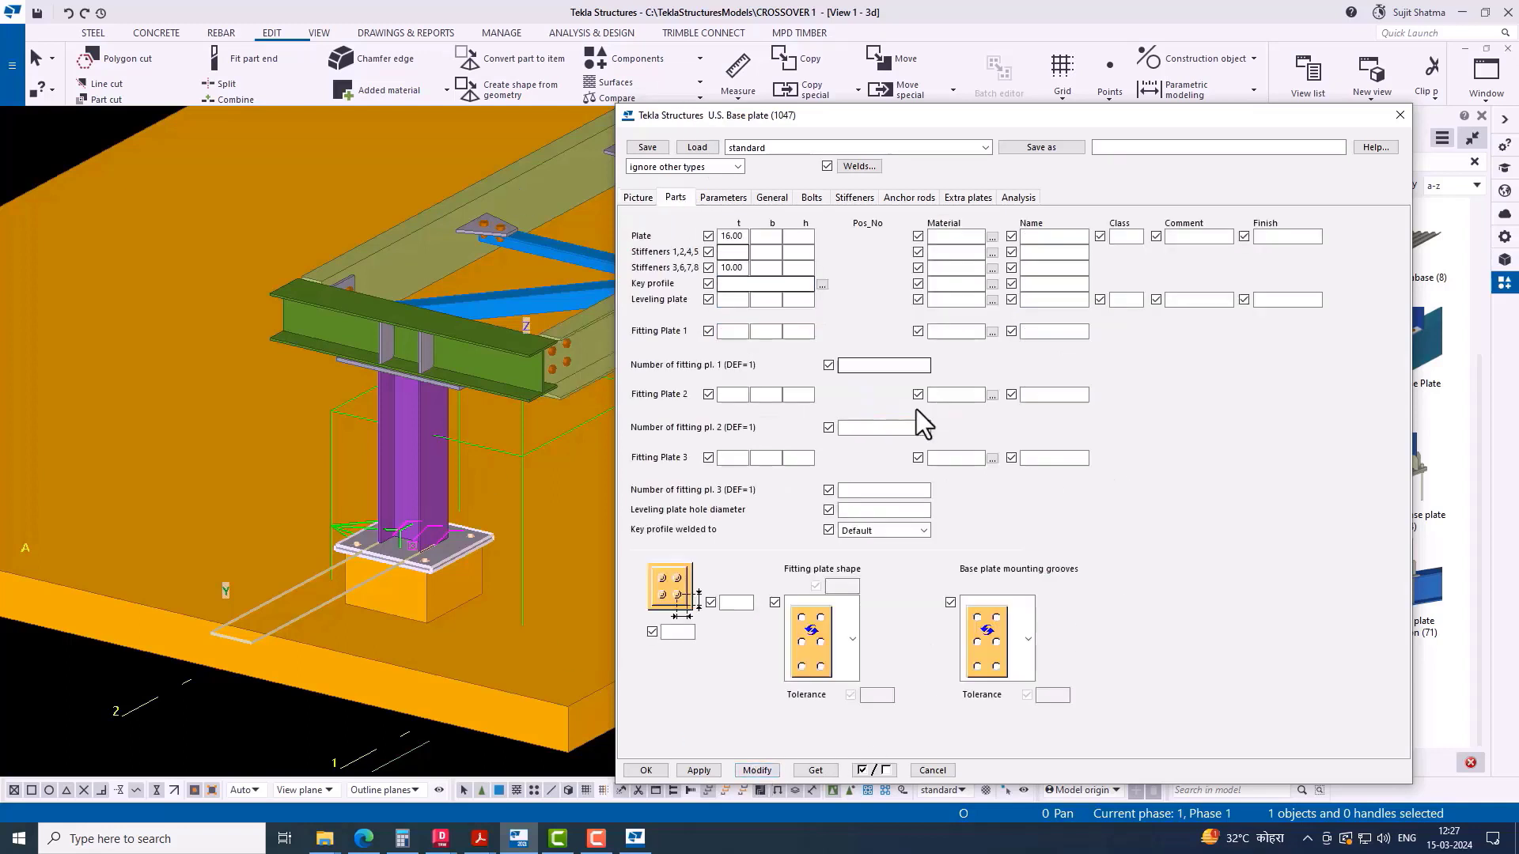
{"action": "left_click", "coordinate": [740, 197]}
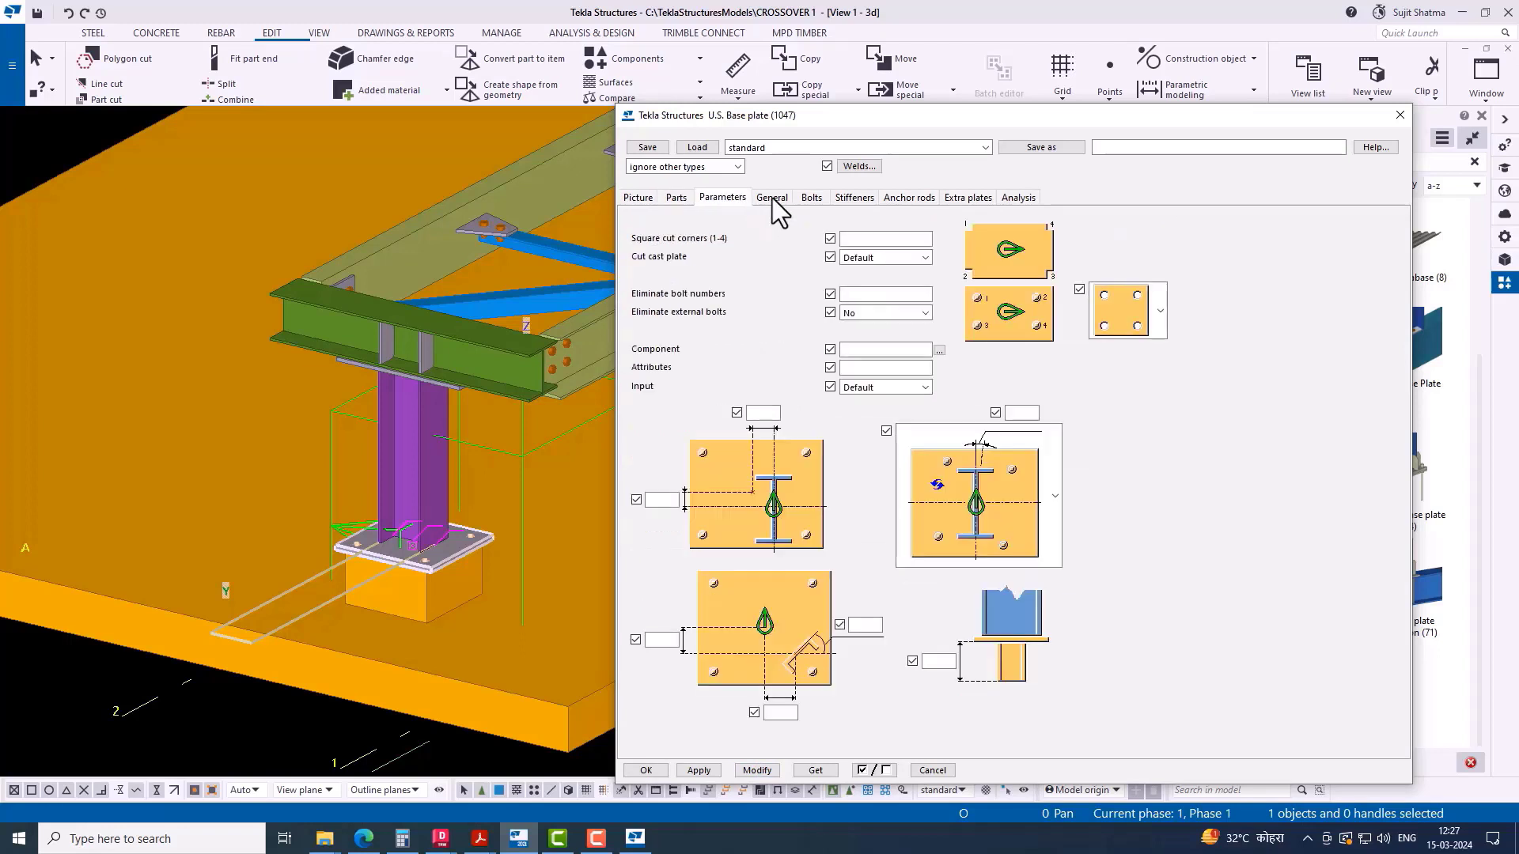
{"action": "left_click", "coordinate": [772, 198]}
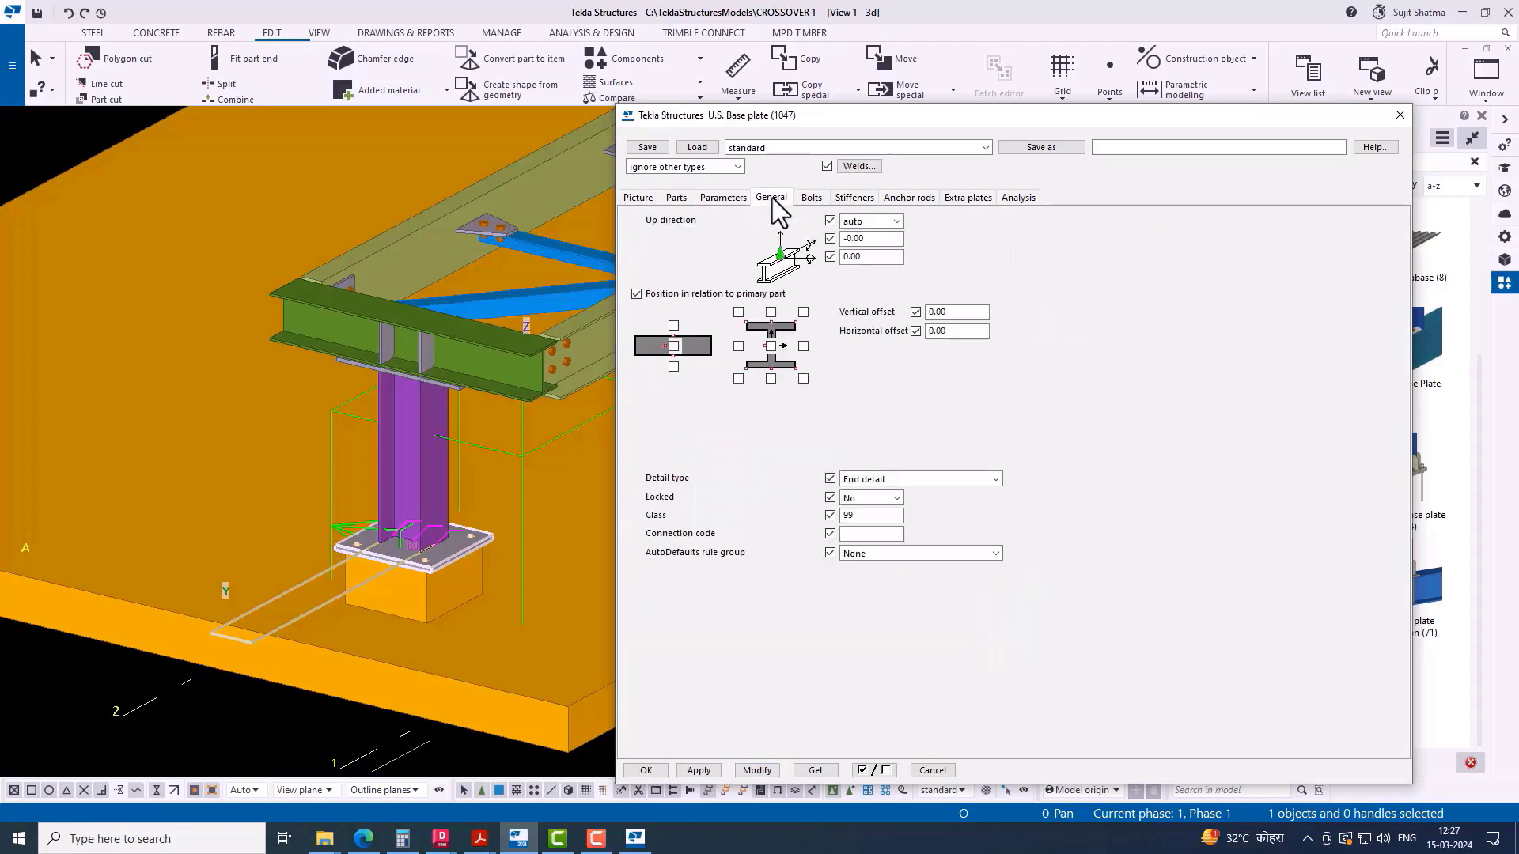
{"action": "left_click", "coordinate": [723, 200]}
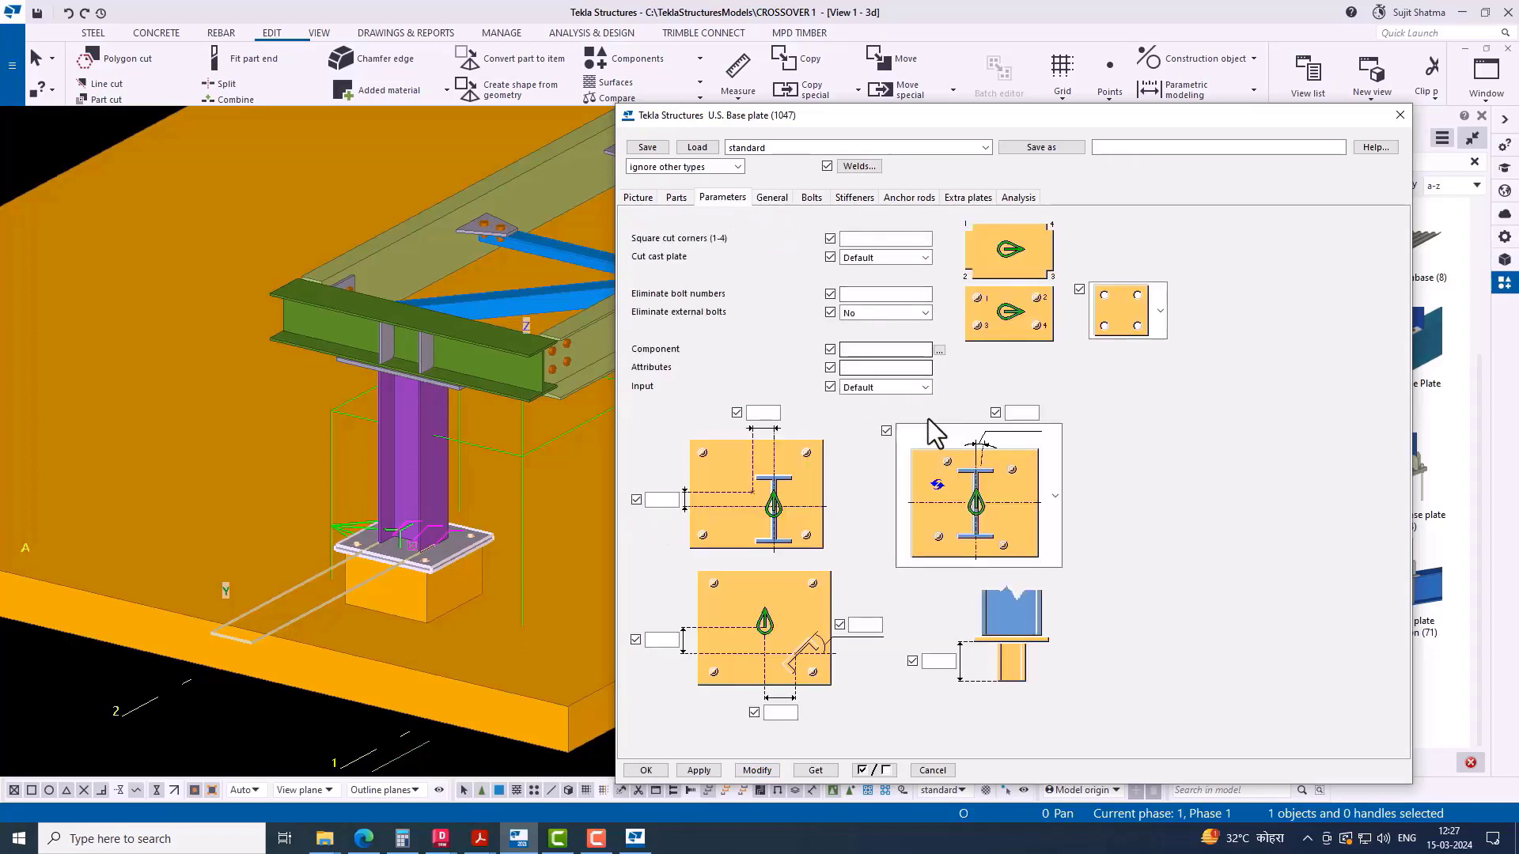
{"action": "left_click", "coordinate": [811, 198]}
{"action": "left_click", "coordinate": [769, 199]}
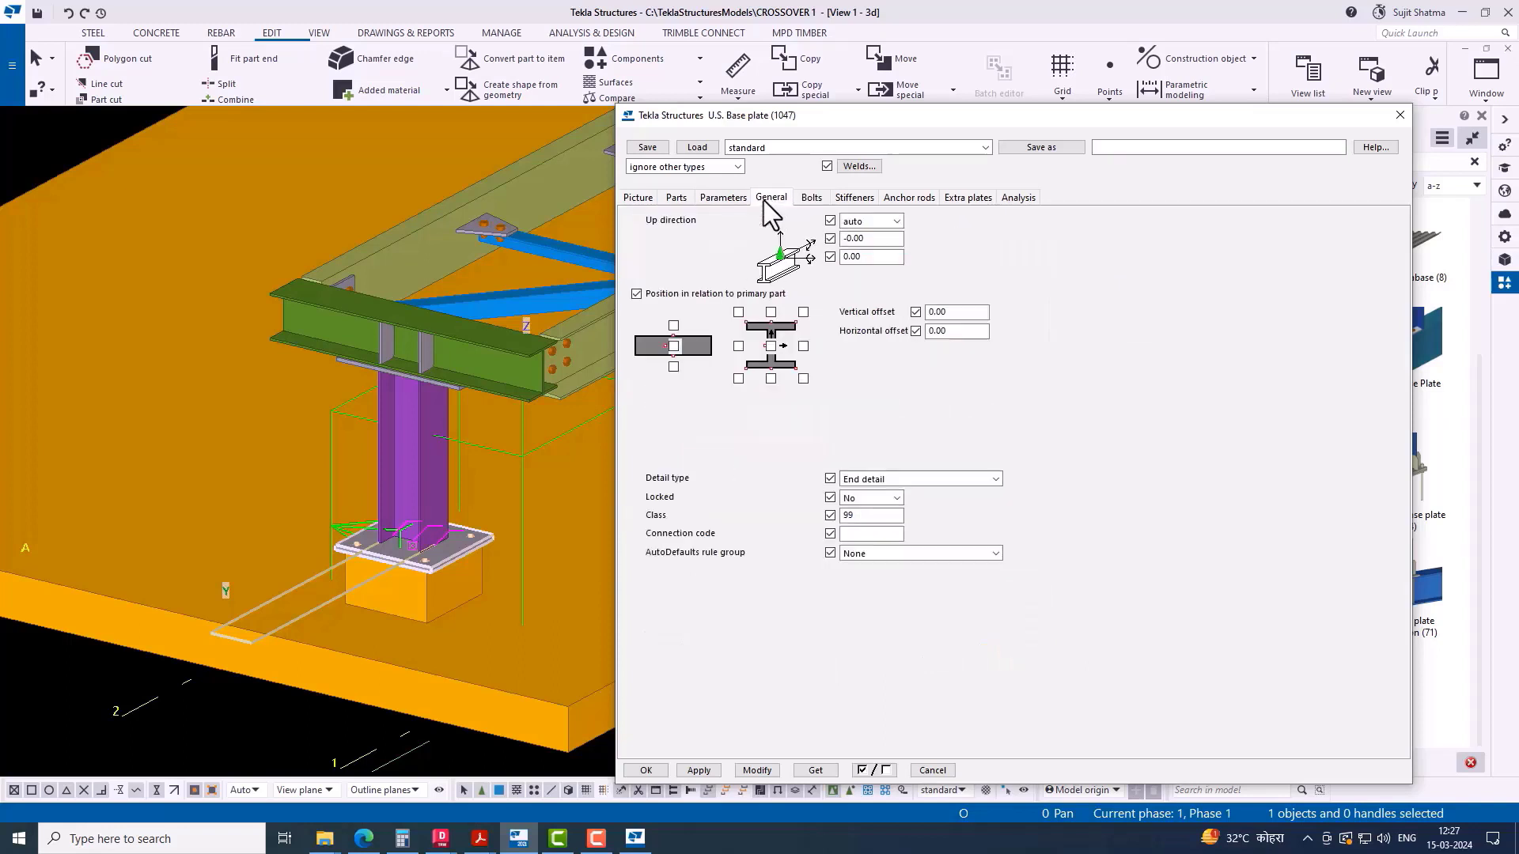
{"action": "left_click", "coordinate": [852, 198]}
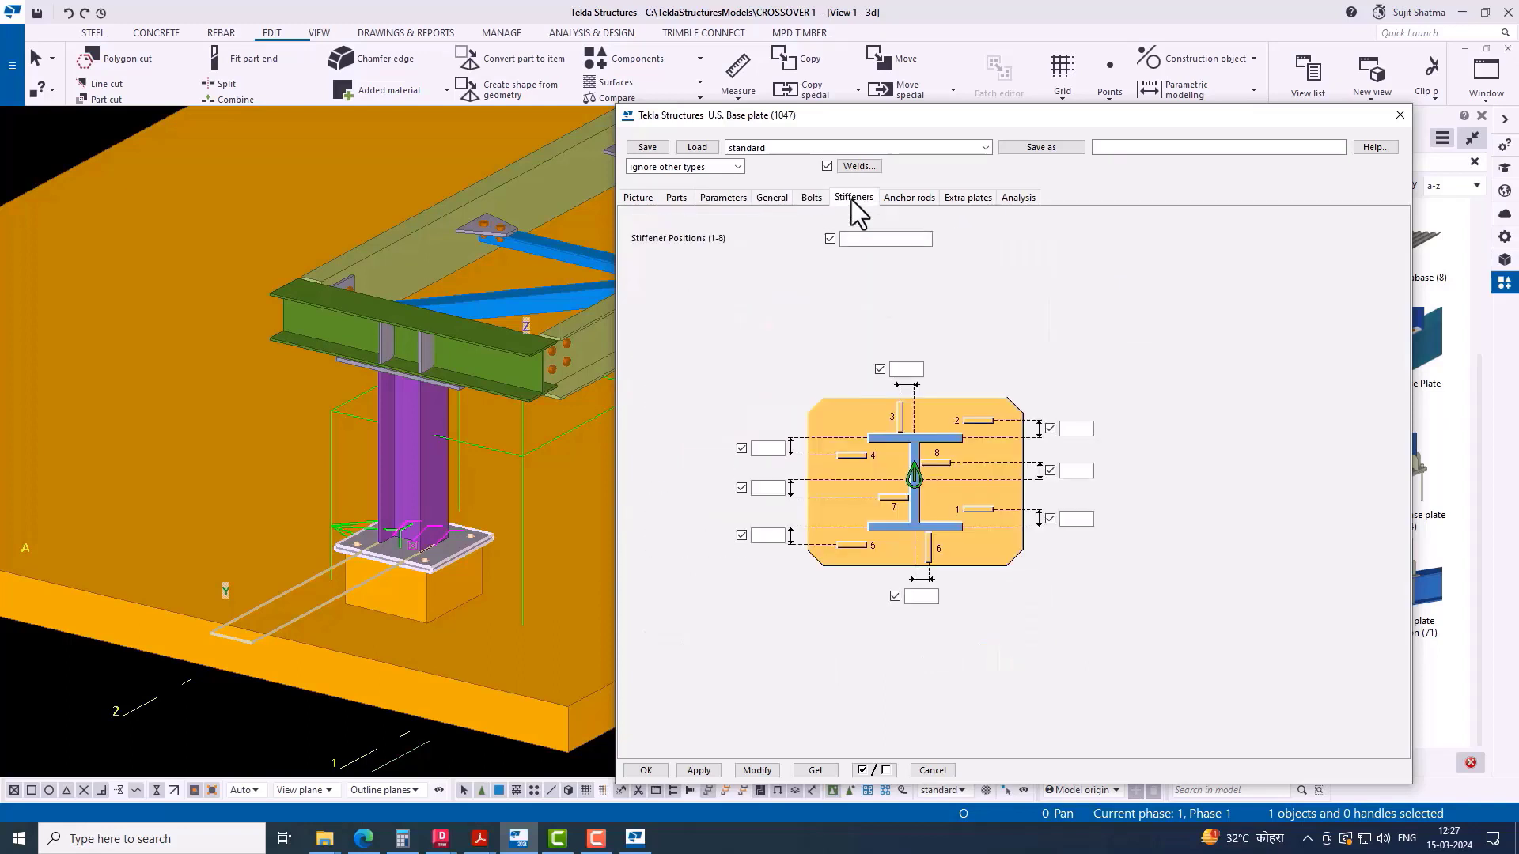
{"action": "left_click", "coordinate": [902, 369]}
{"action": "left_click", "coordinate": [760, 771]}
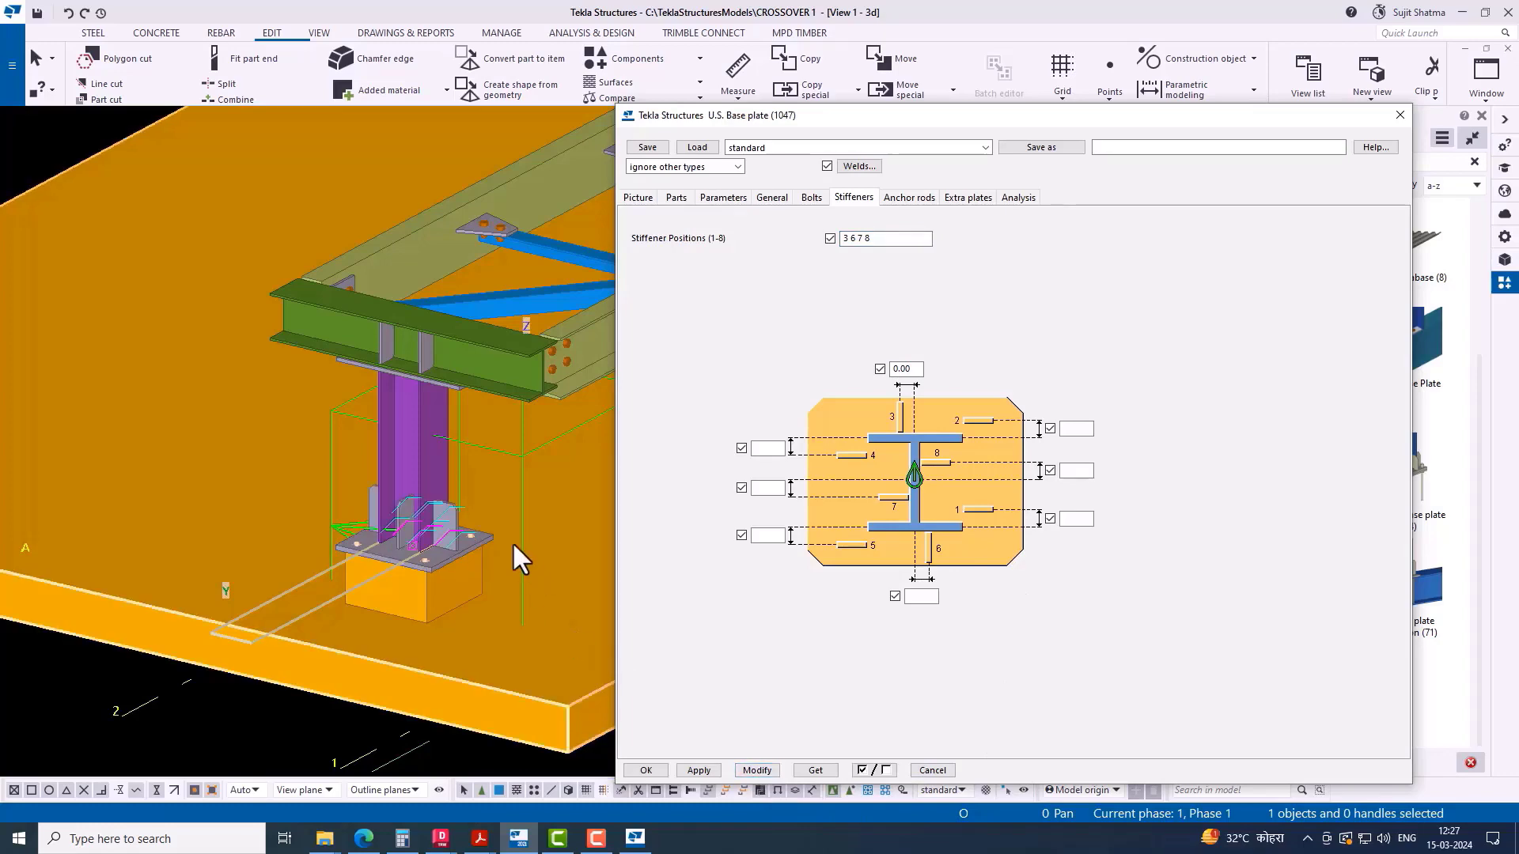
Step: Examine the stiffened base plate up close, review its remaining component settings, and apply and close them
{"action": "scroll", "coordinate": [411, 557], "scroll_direction": "up", "scroll_amount": 6}
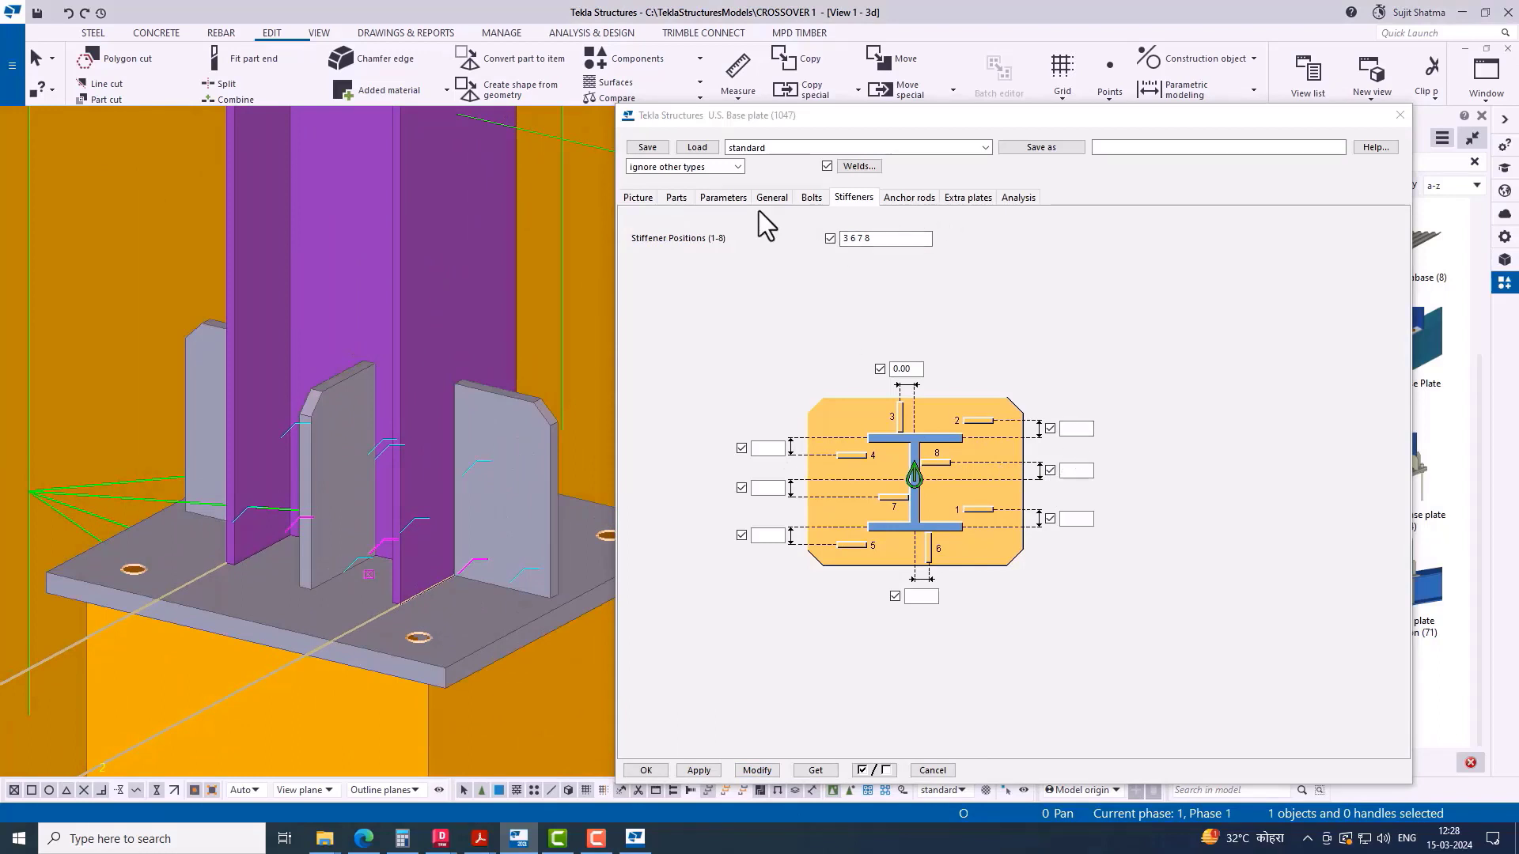
{"action": "left_click", "coordinate": [721, 197]}
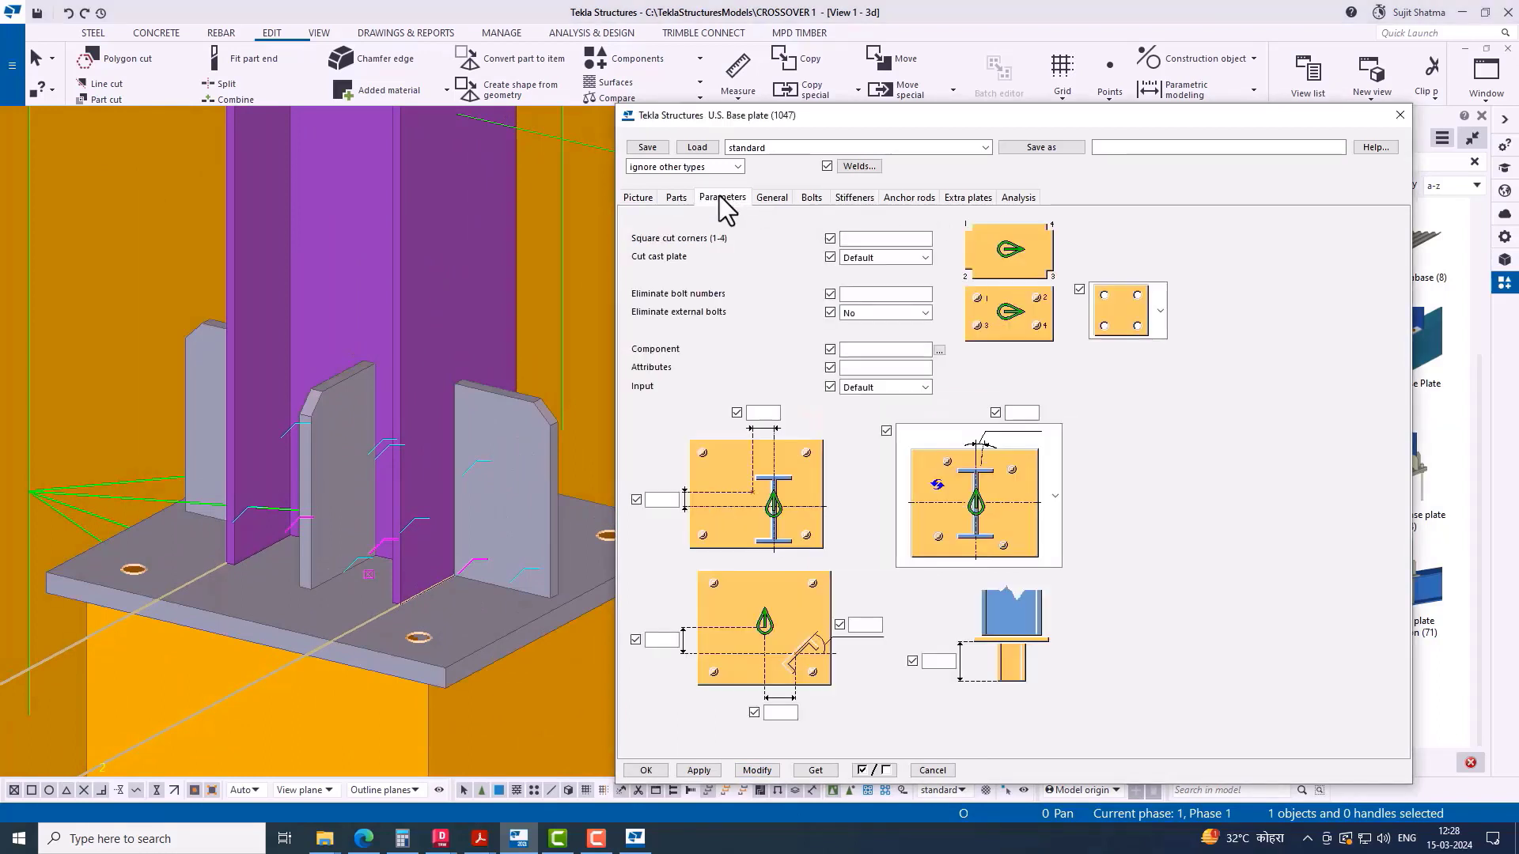
{"action": "left_click", "coordinate": [677, 198]}
{"action": "left_click", "coordinate": [642, 198]}
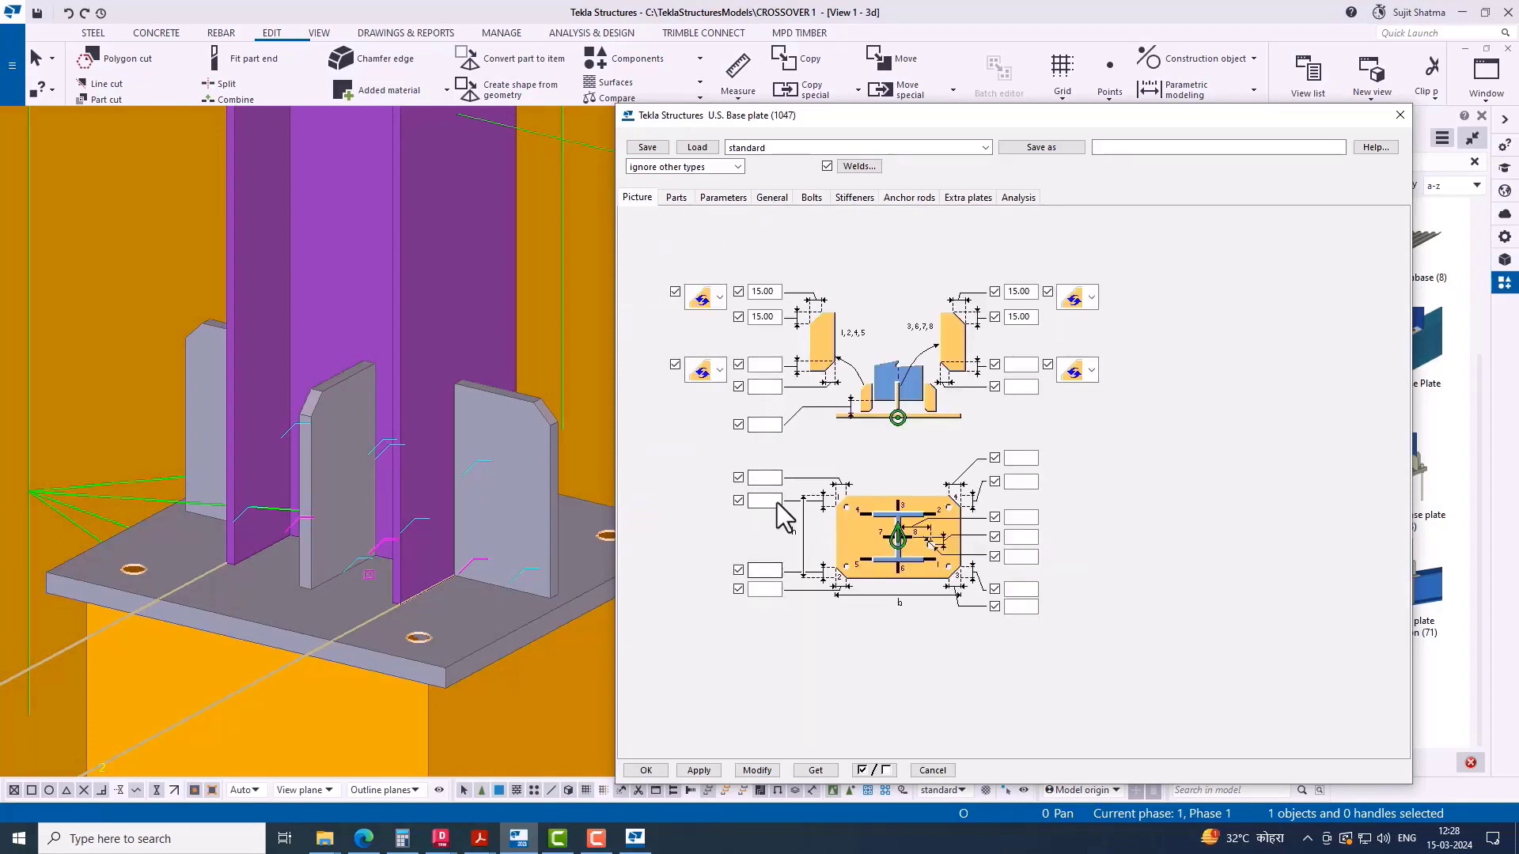
{"action": "left_click", "coordinate": [725, 197]}
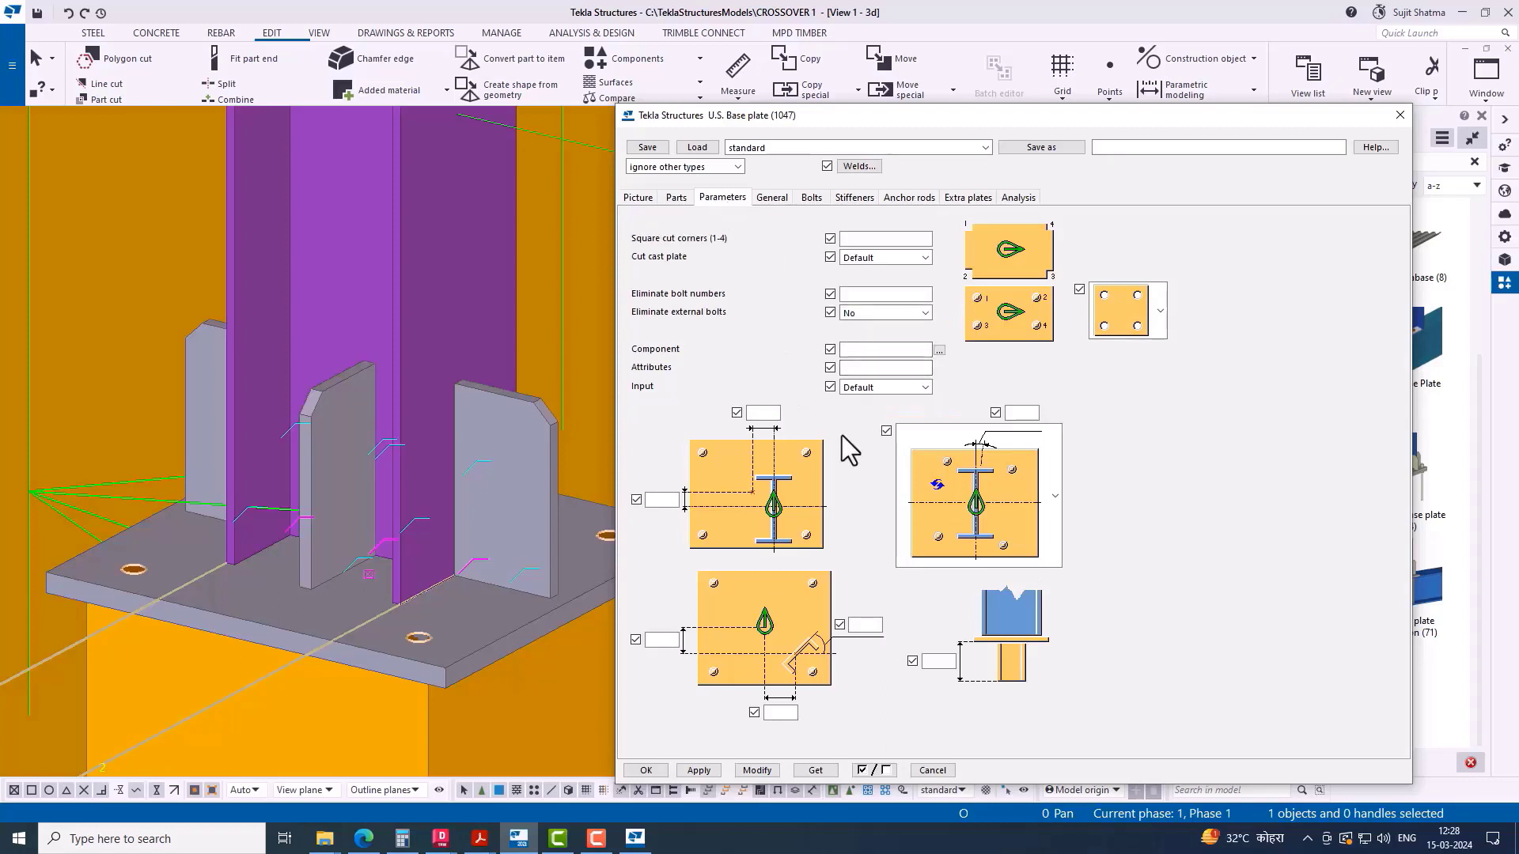
{"action": "left_click", "coordinate": [764, 197]}
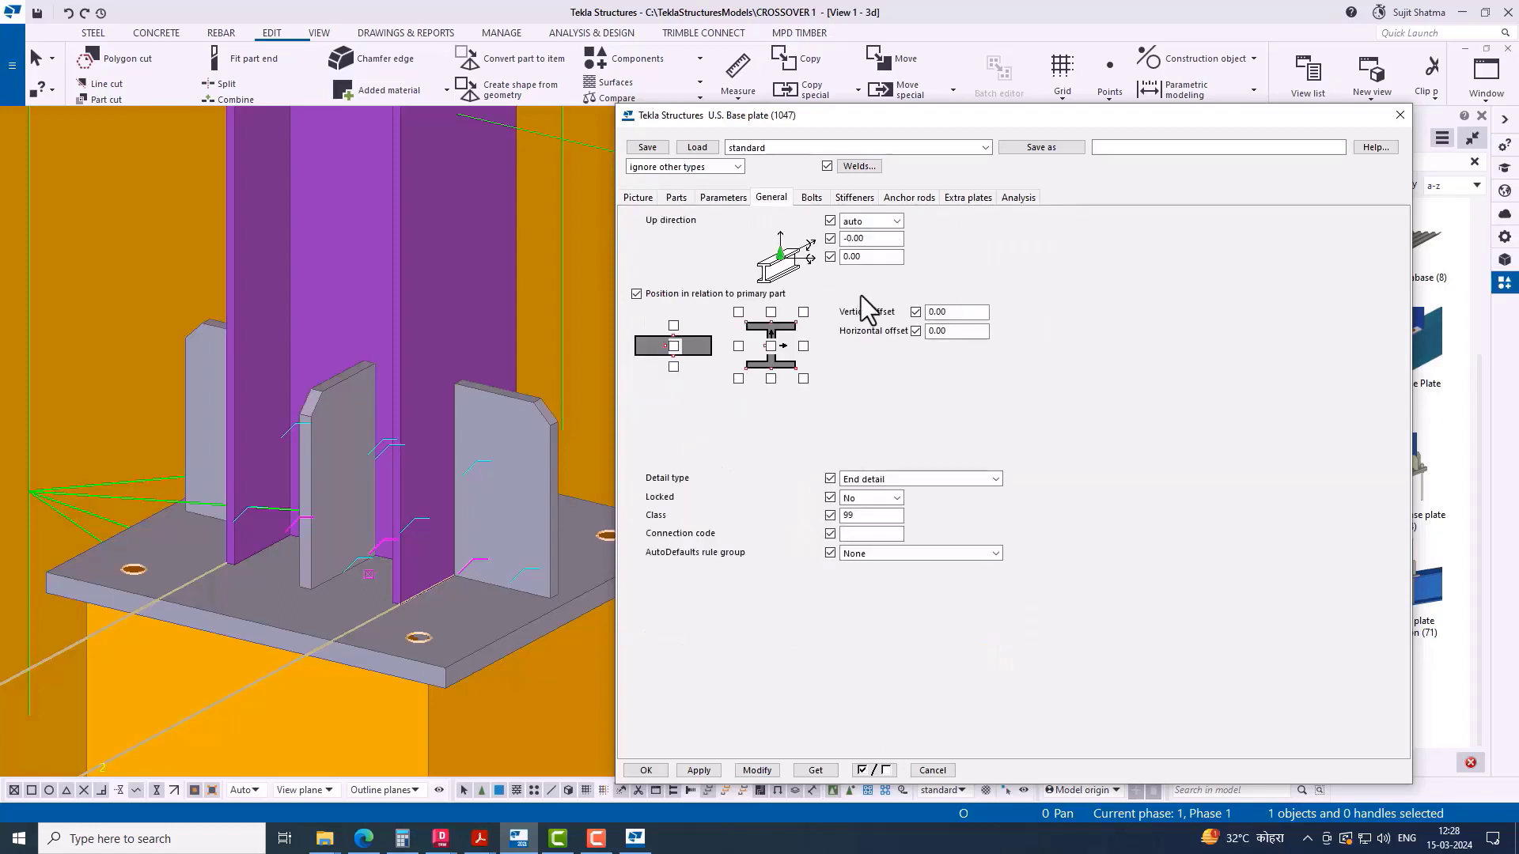
{"action": "left_click", "coordinate": [848, 198]}
{"action": "left_click", "coordinate": [918, 197]}
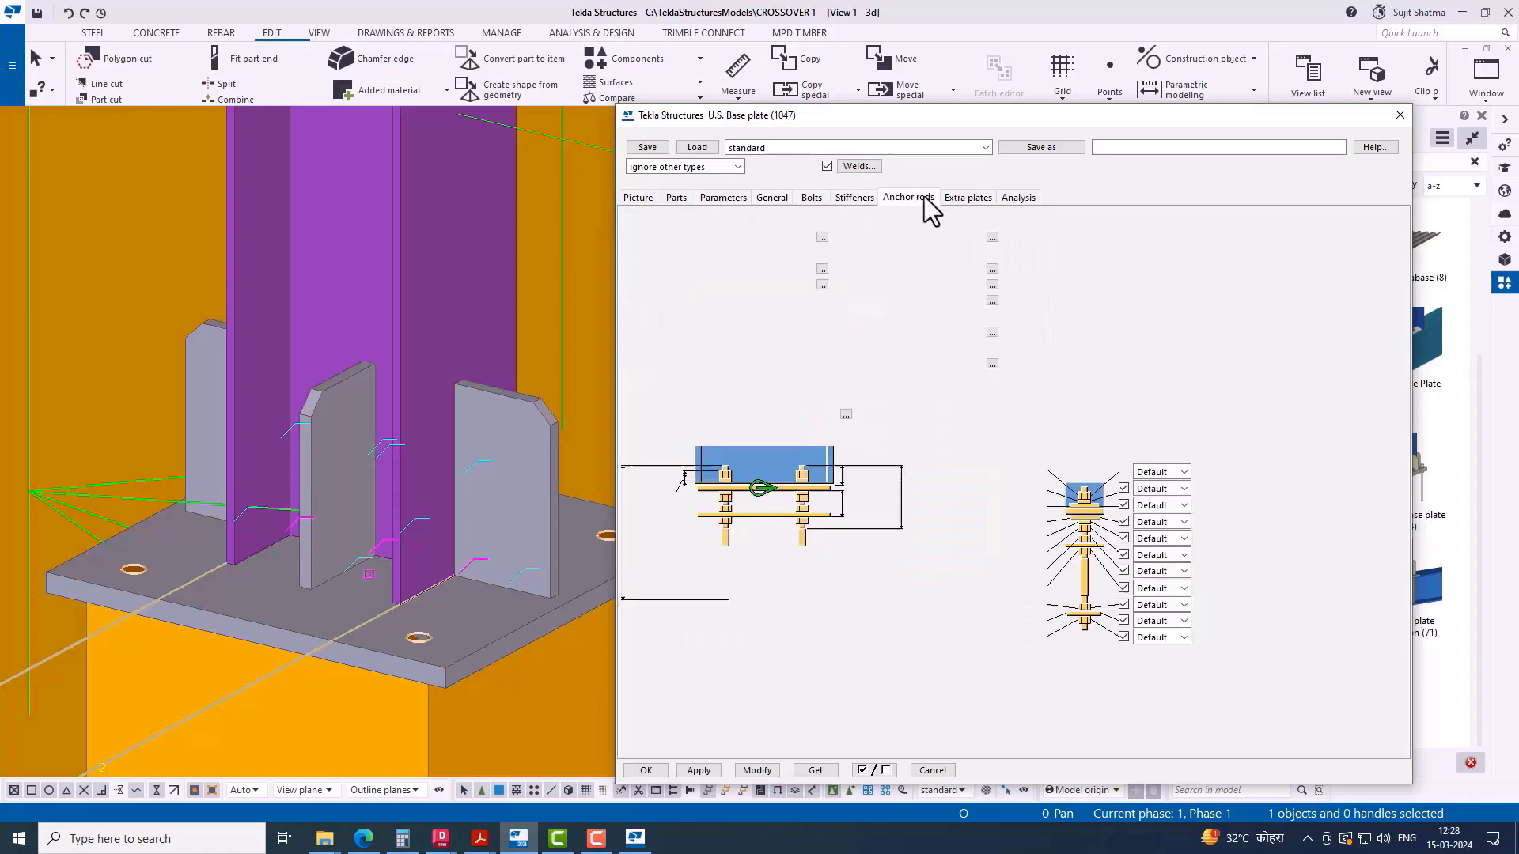
{"action": "left_click", "coordinate": [966, 198]}
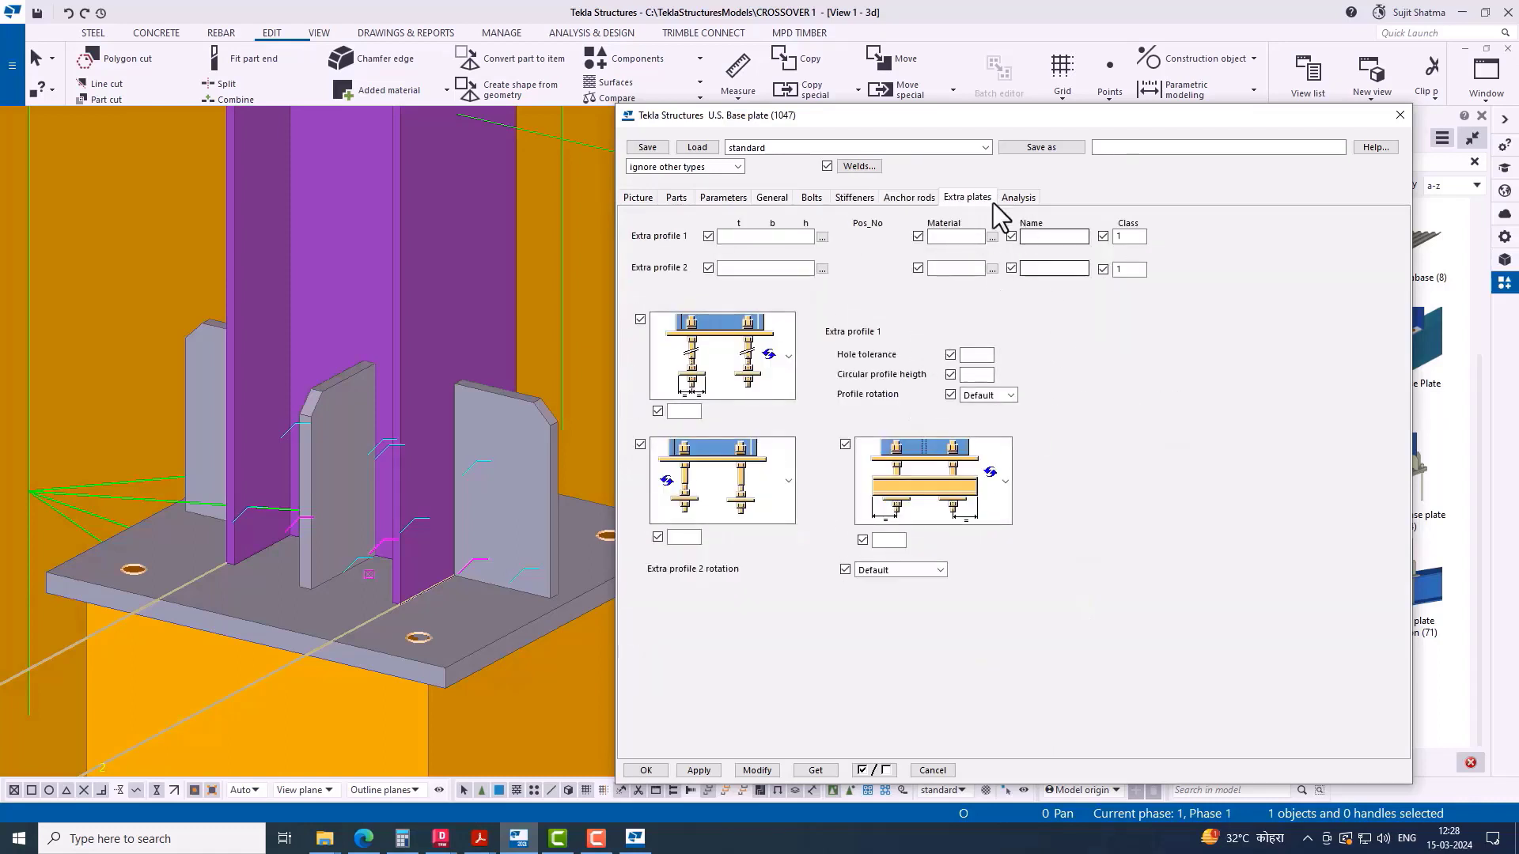
{"action": "left_click", "coordinate": [1014, 208]}
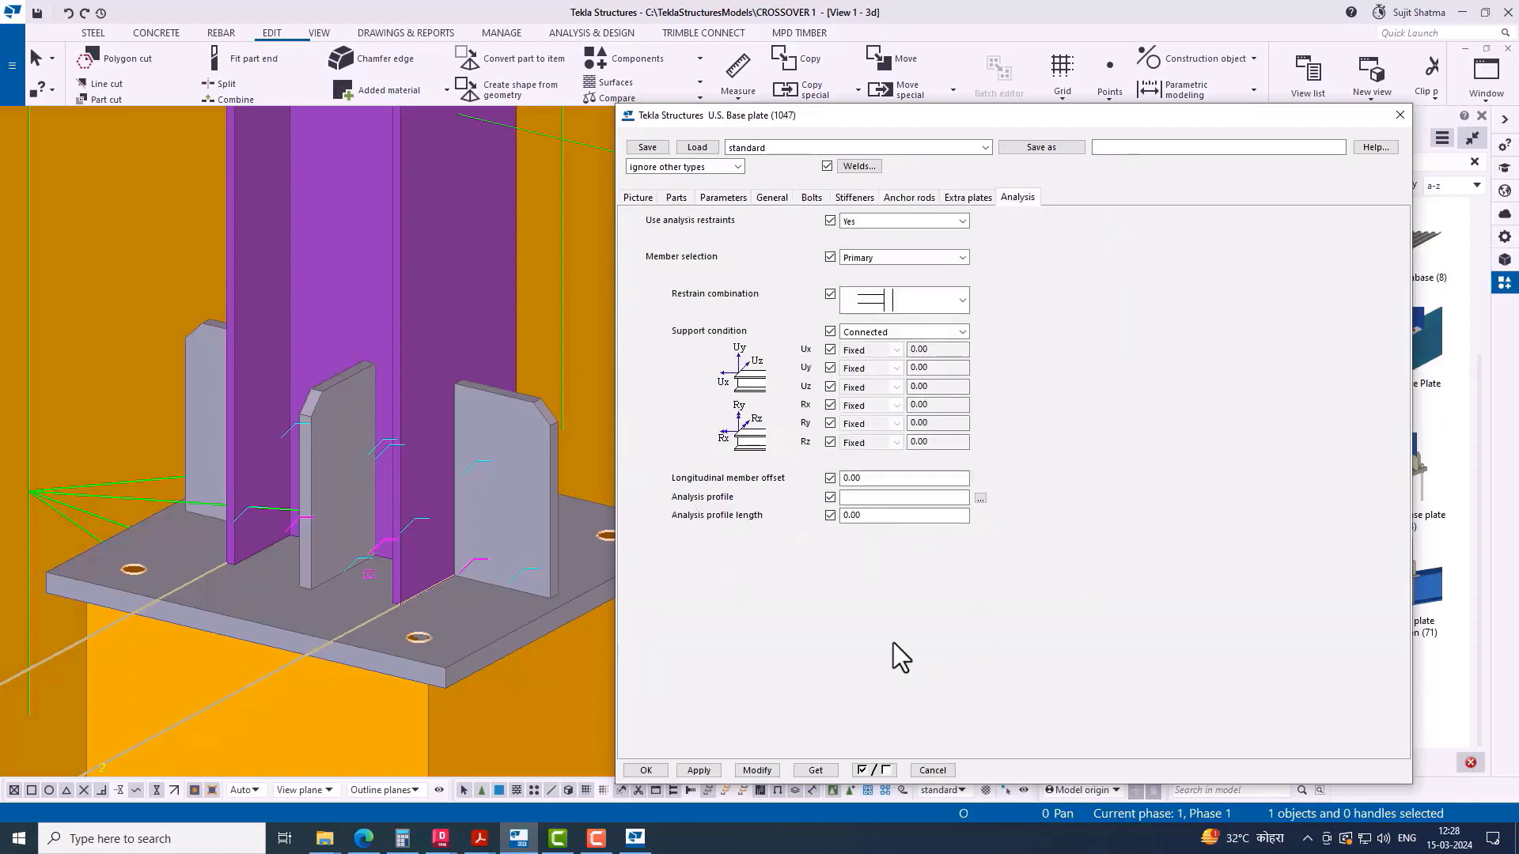
{"action": "left_click", "coordinate": [757, 769]}
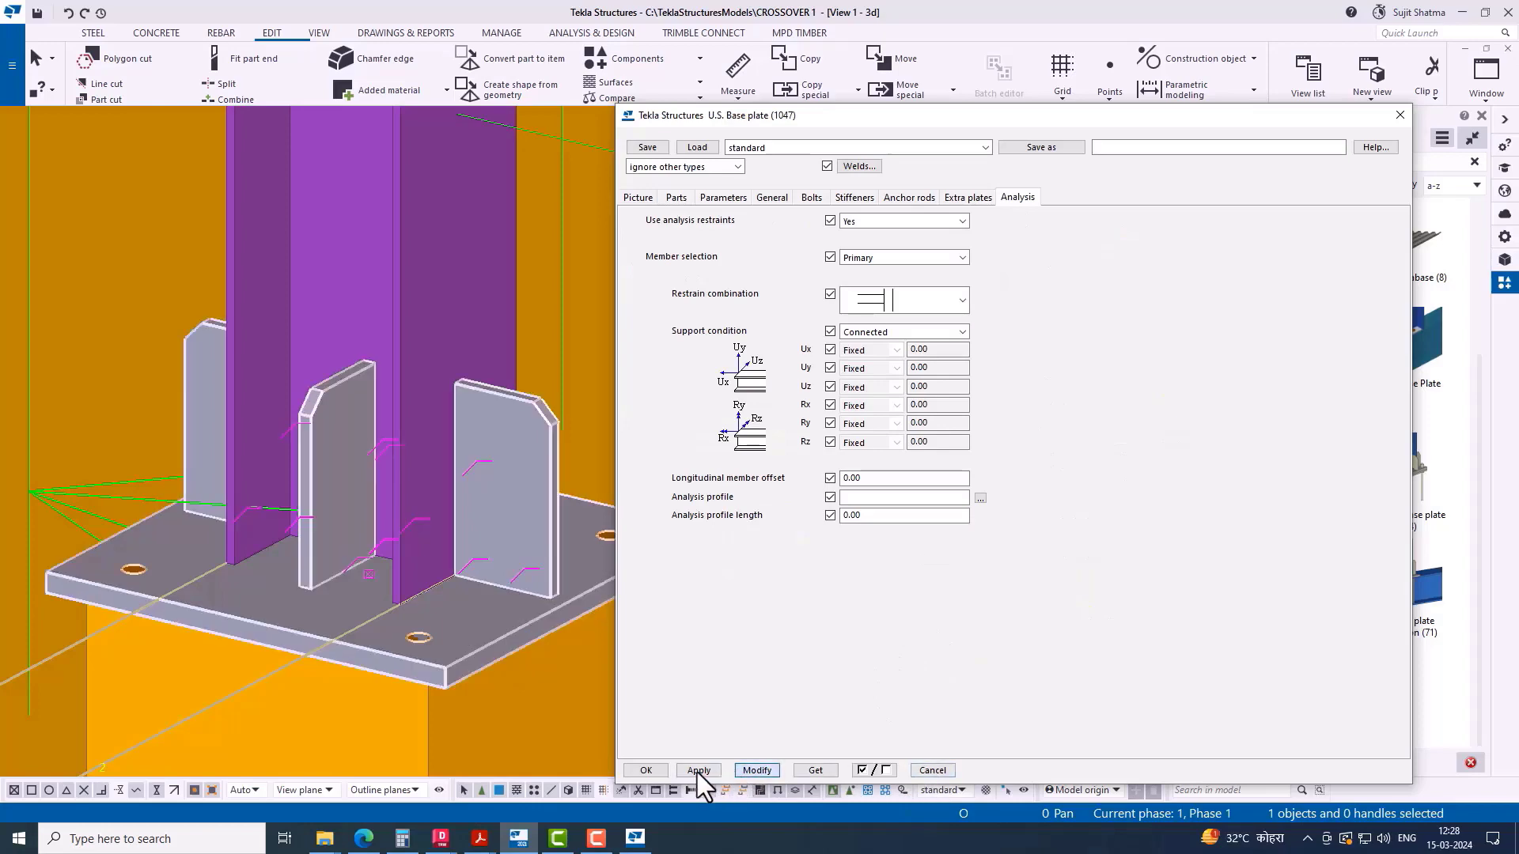
{"action": "left_click", "coordinate": [647, 770]}
Step: In the PLAN @+0.00 view, move the concrete pedestal's edge facing grid line 2 outward by 50 mm
{"action": "scroll", "coordinate": [639, 427], "scroll_direction": "down", "scroll_amount": 10}
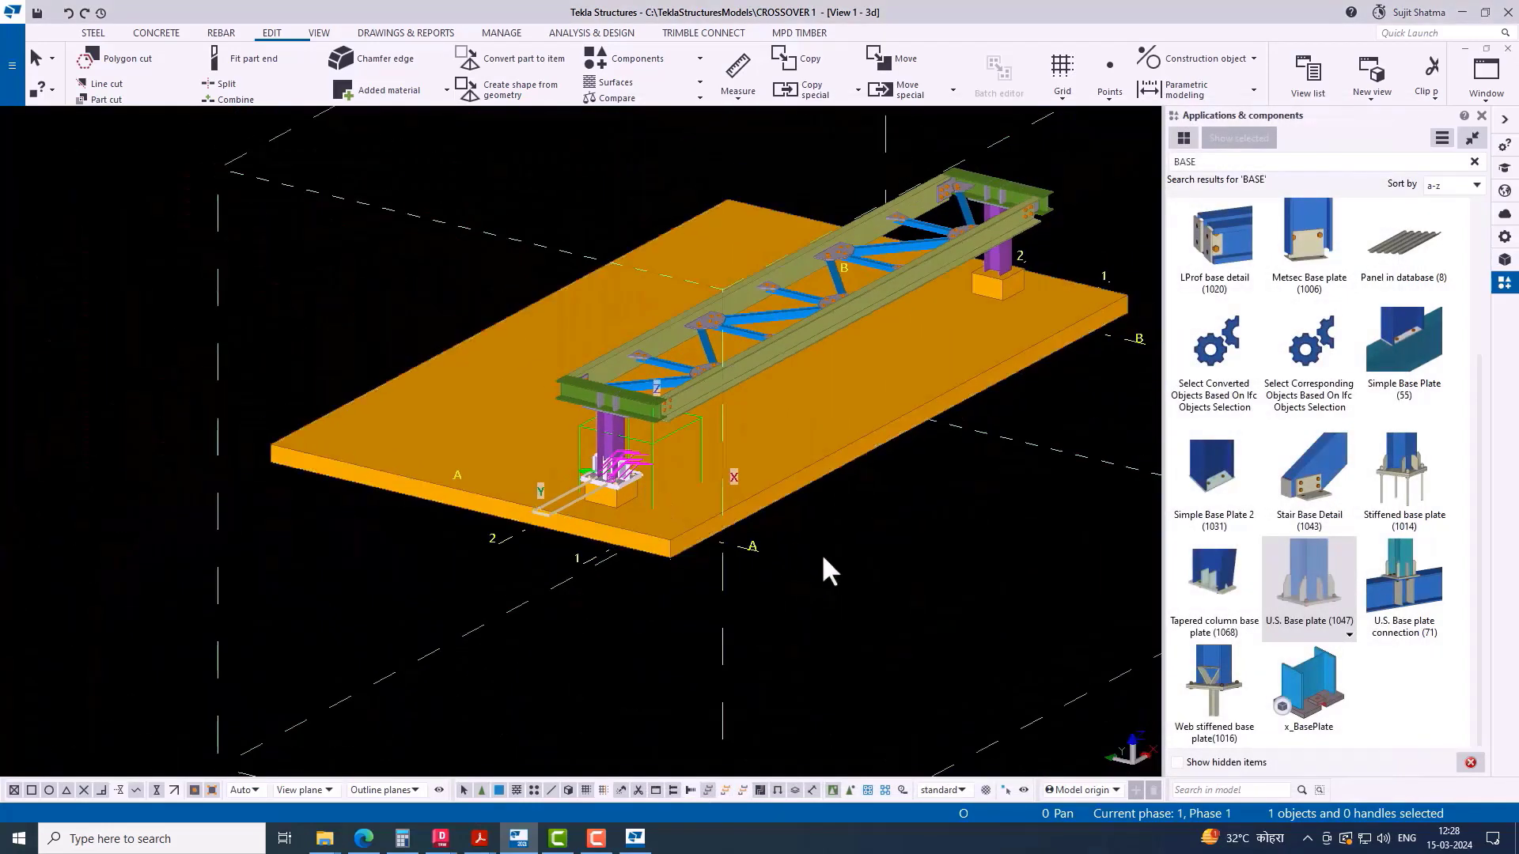
{"action": "scroll", "coordinate": [638, 508], "scroll_direction": "up", "scroll_amount": 5}
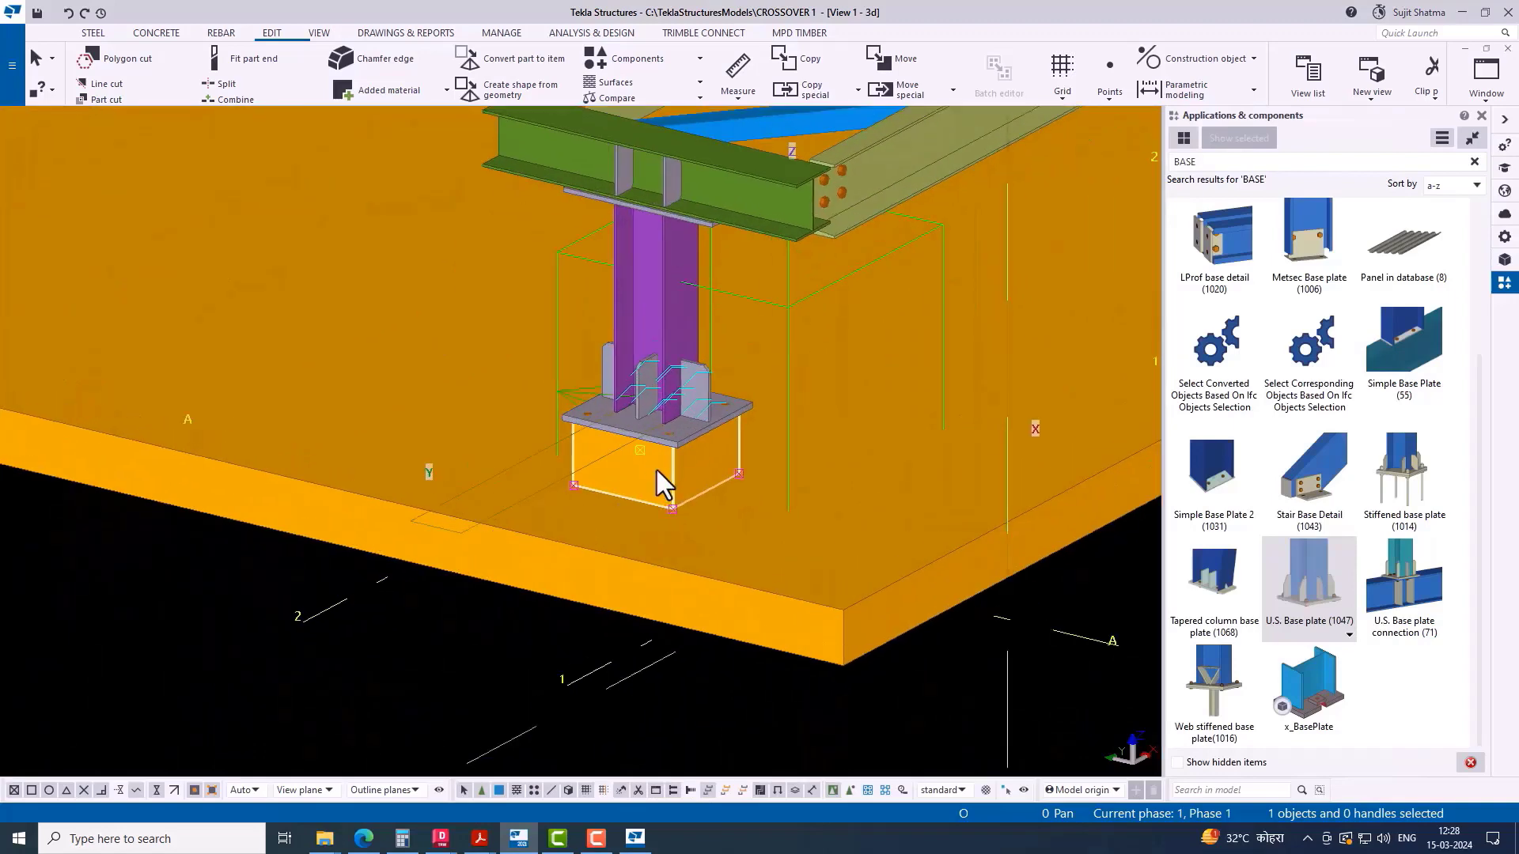
{"action": "key", "text": "ctrl+Tab"}
{"action": "key", "text": "ctrl+Tab"}
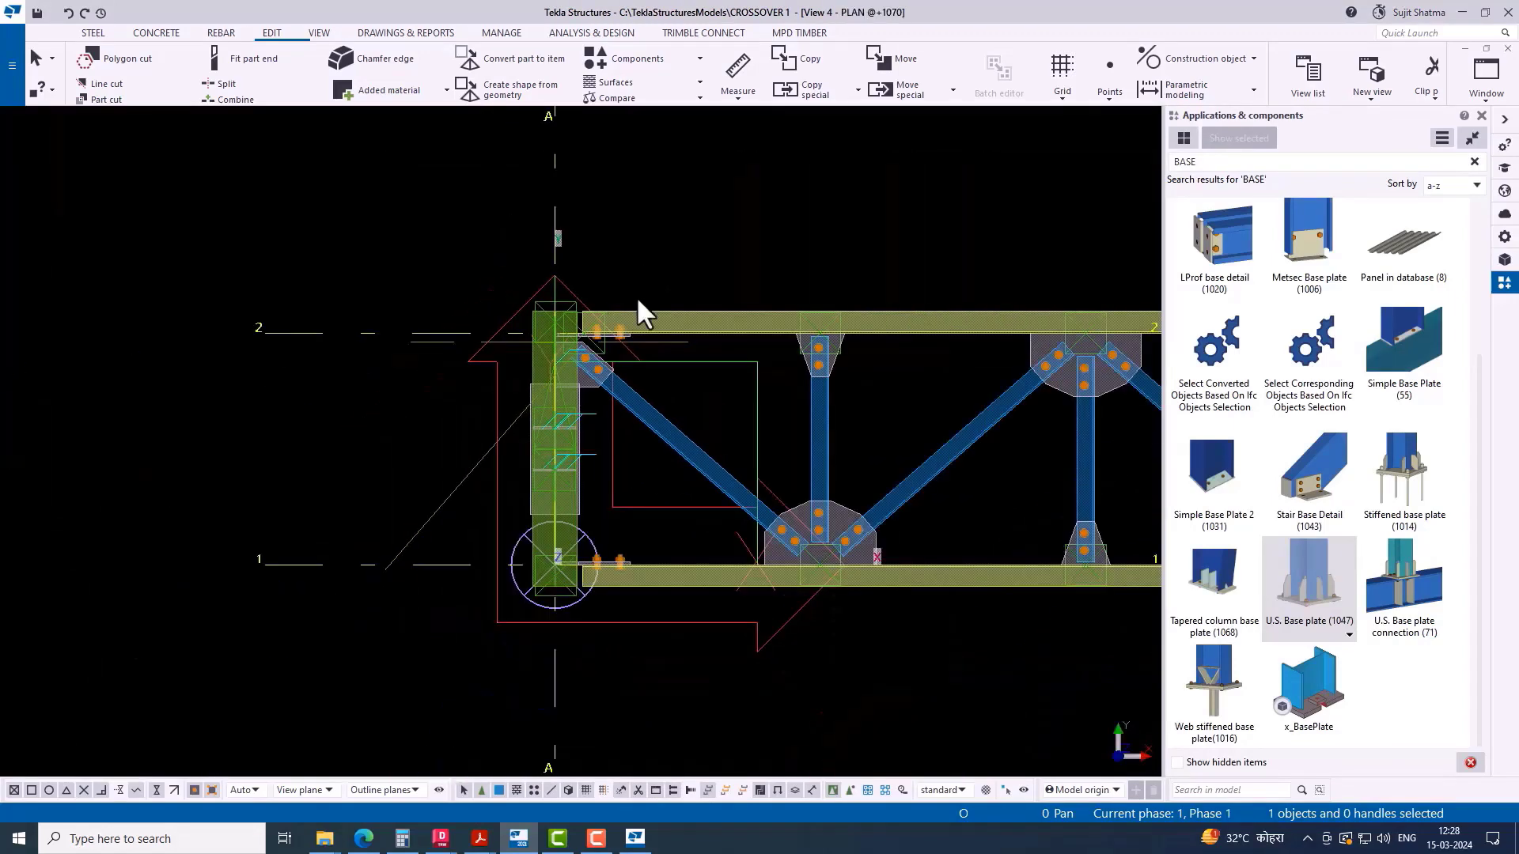
{"action": "scroll", "coordinate": [557, 424], "scroll_direction": "down", "scroll_amount": 4}
{"action": "key", "text": "ctrl+Tab"}
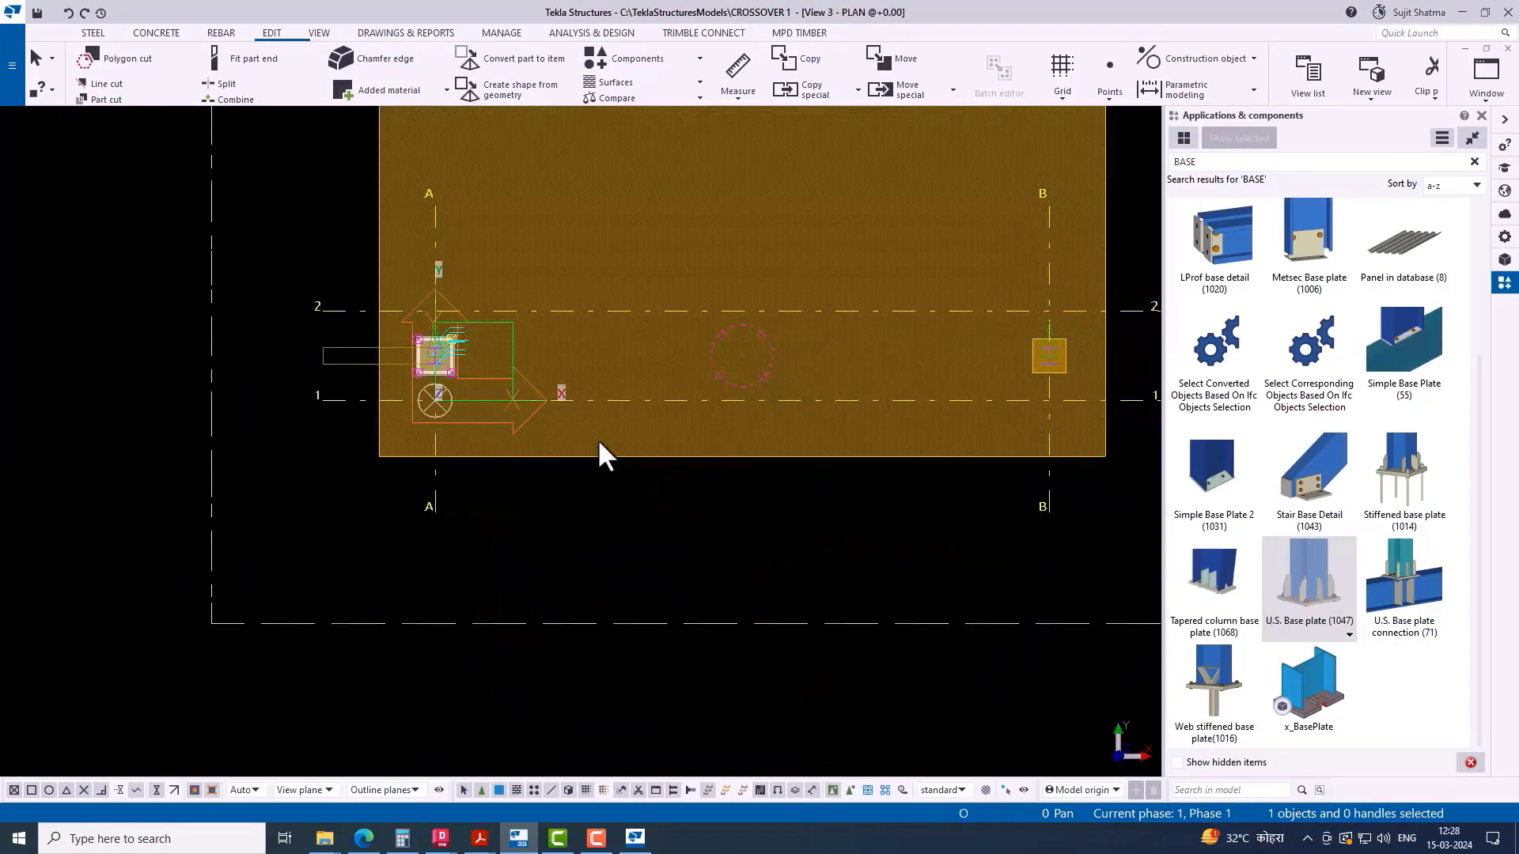
{"action": "scroll", "coordinate": [485, 396], "scroll_direction": "up", "scroll_amount": 3}
{"action": "scroll", "coordinate": [230, 396], "scroll_direction": "up", "scroll_amount": 3}
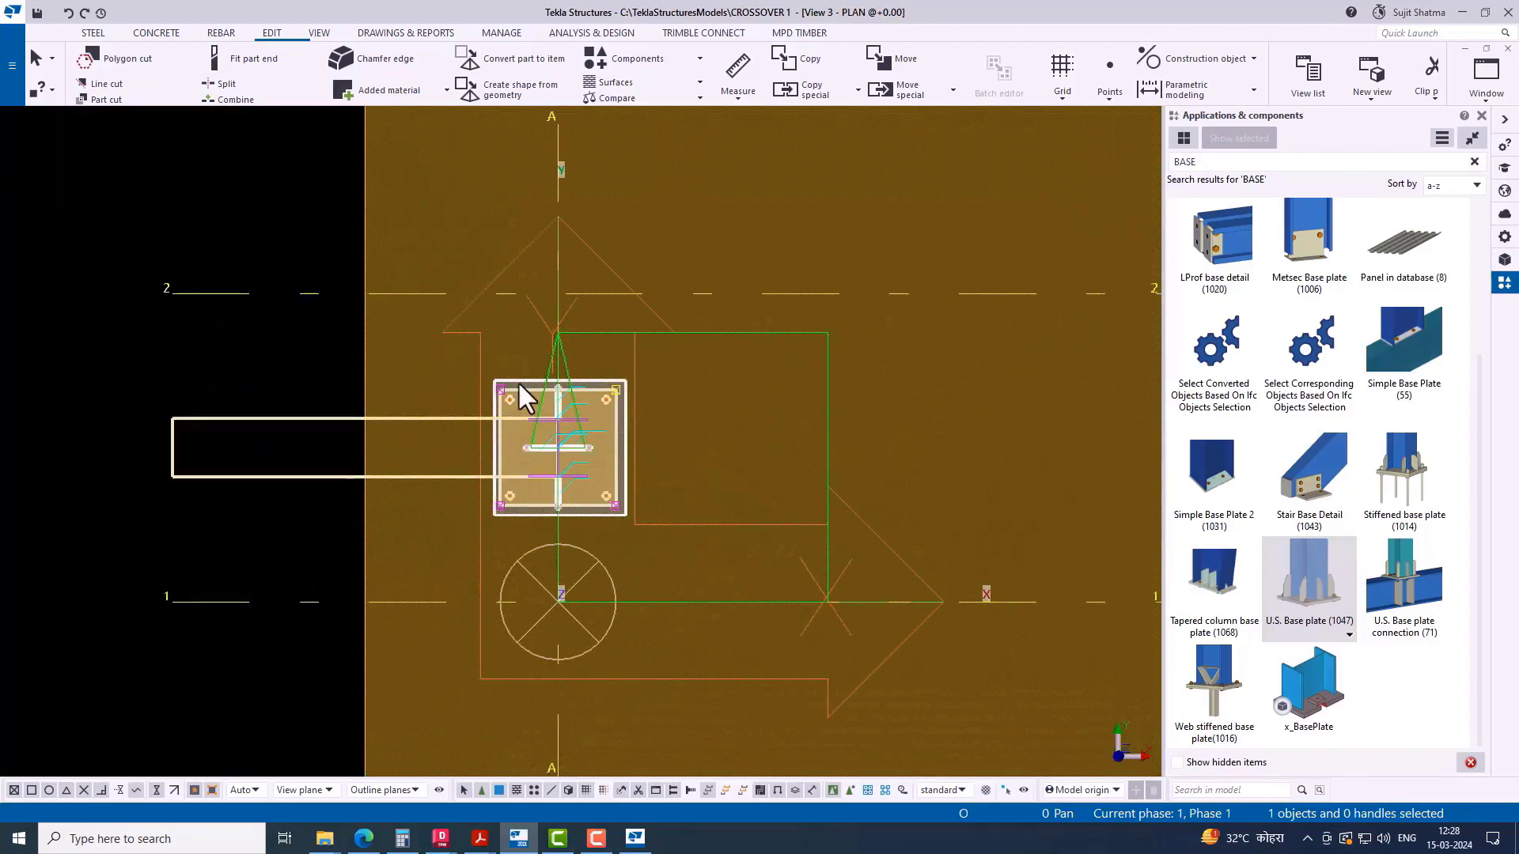
{"action": "right_click", "coordinate": [89, 178]}
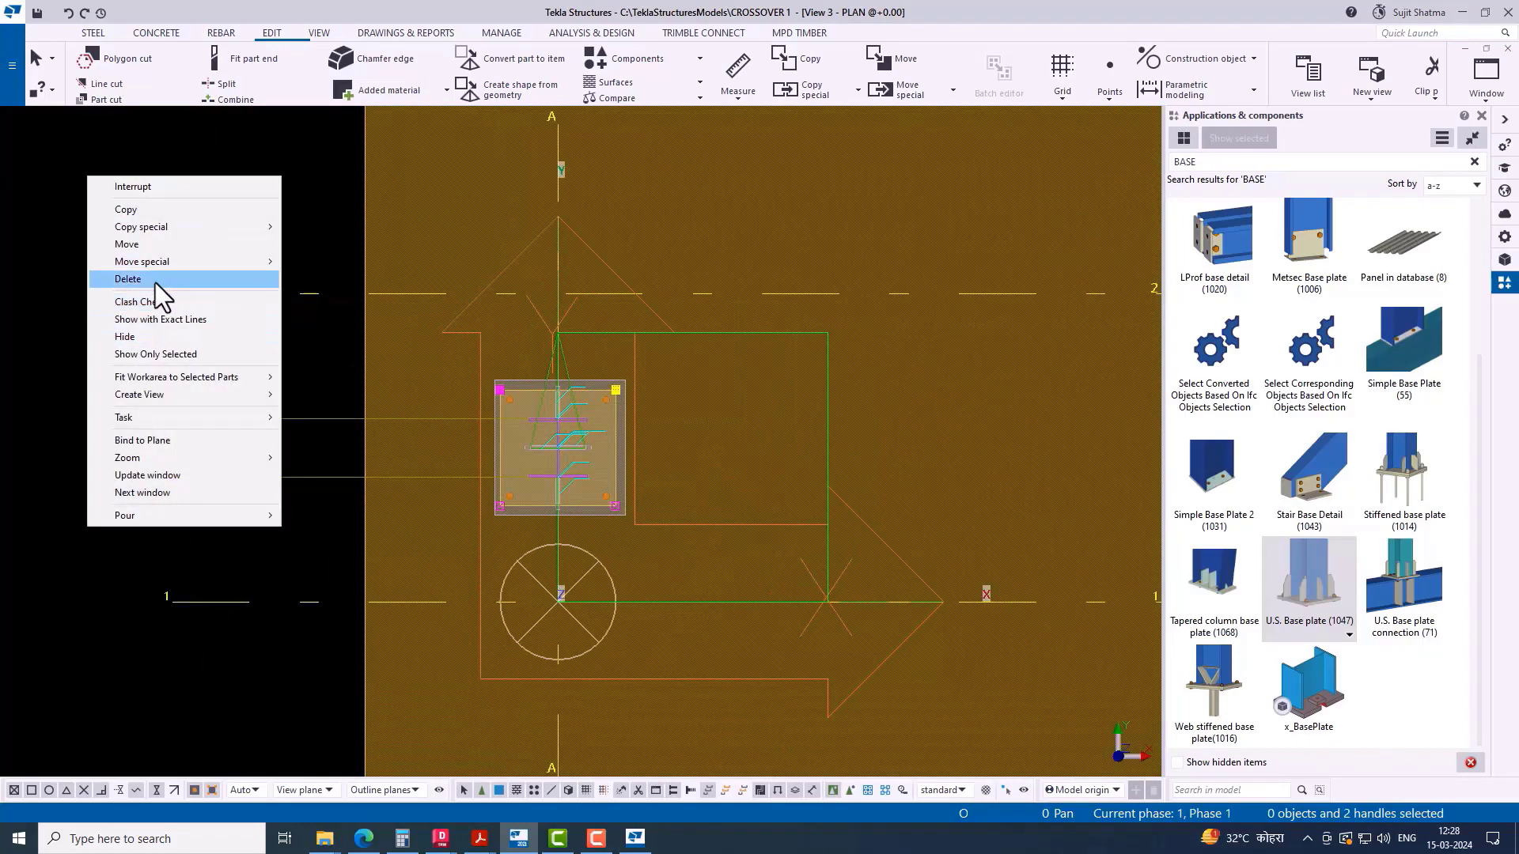
{"action": "left_click", "coordinate": [155, 246]}
{"action": "scroll", "coordinate": [617, 371], "scroll_direction": "up", "scroll_amount": 5}
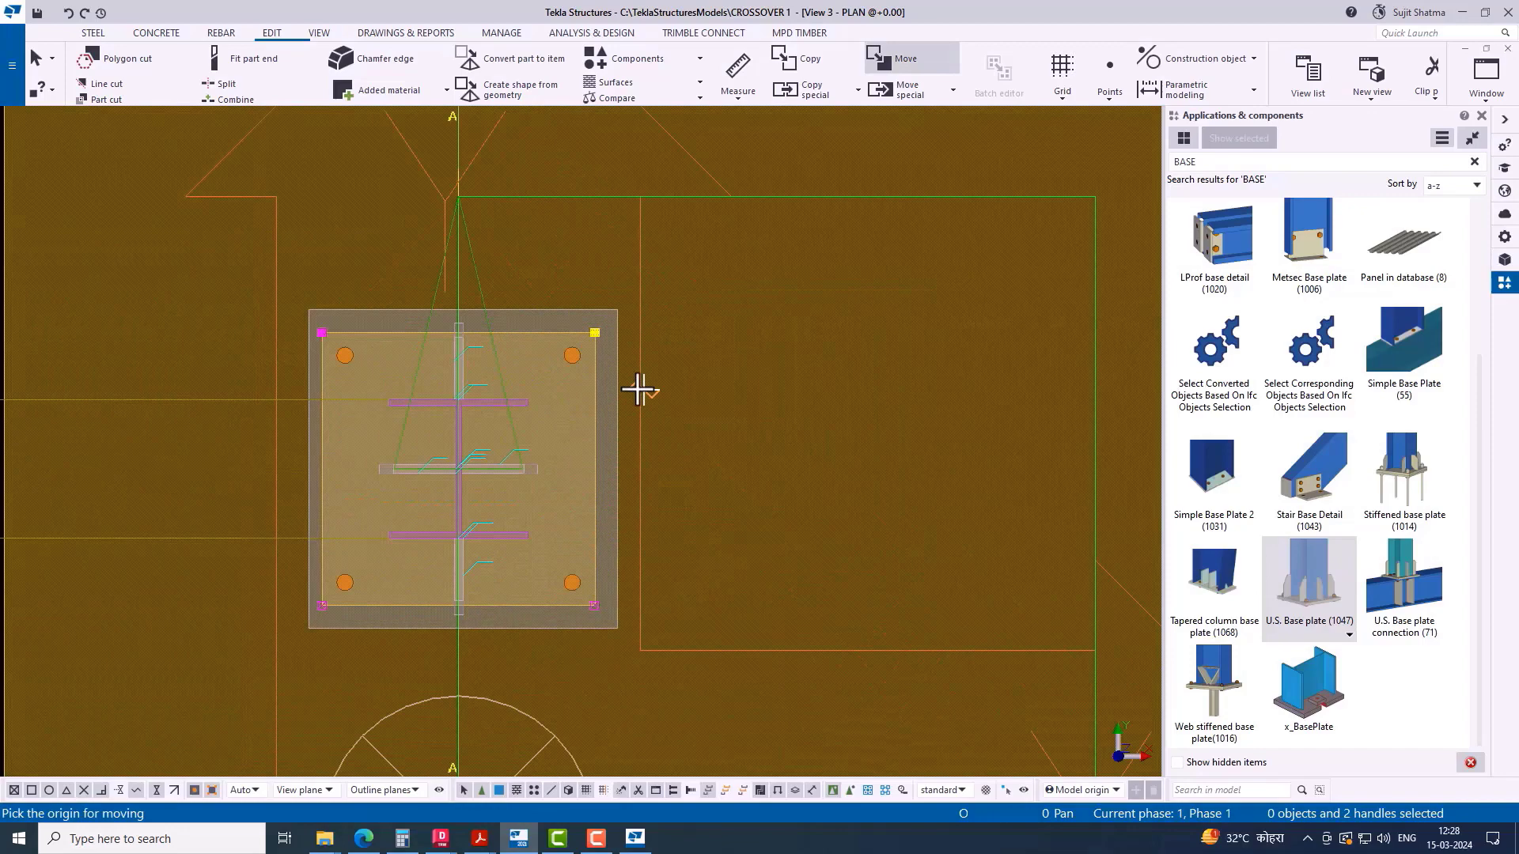
{"action": "left_click", "coordinate": [586, 322]}
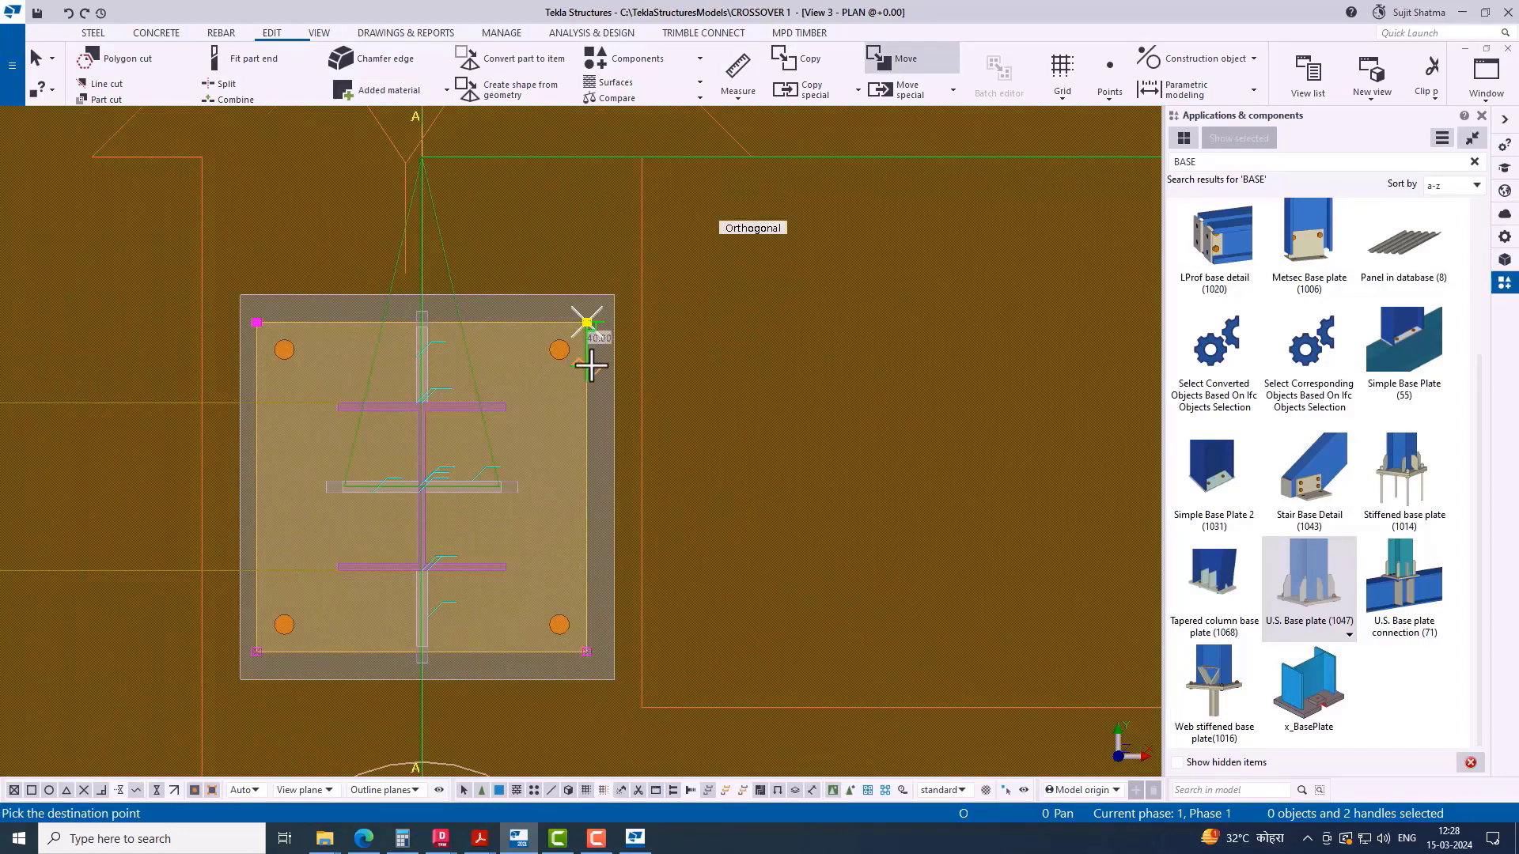
{"action": "type", "text": "50"}
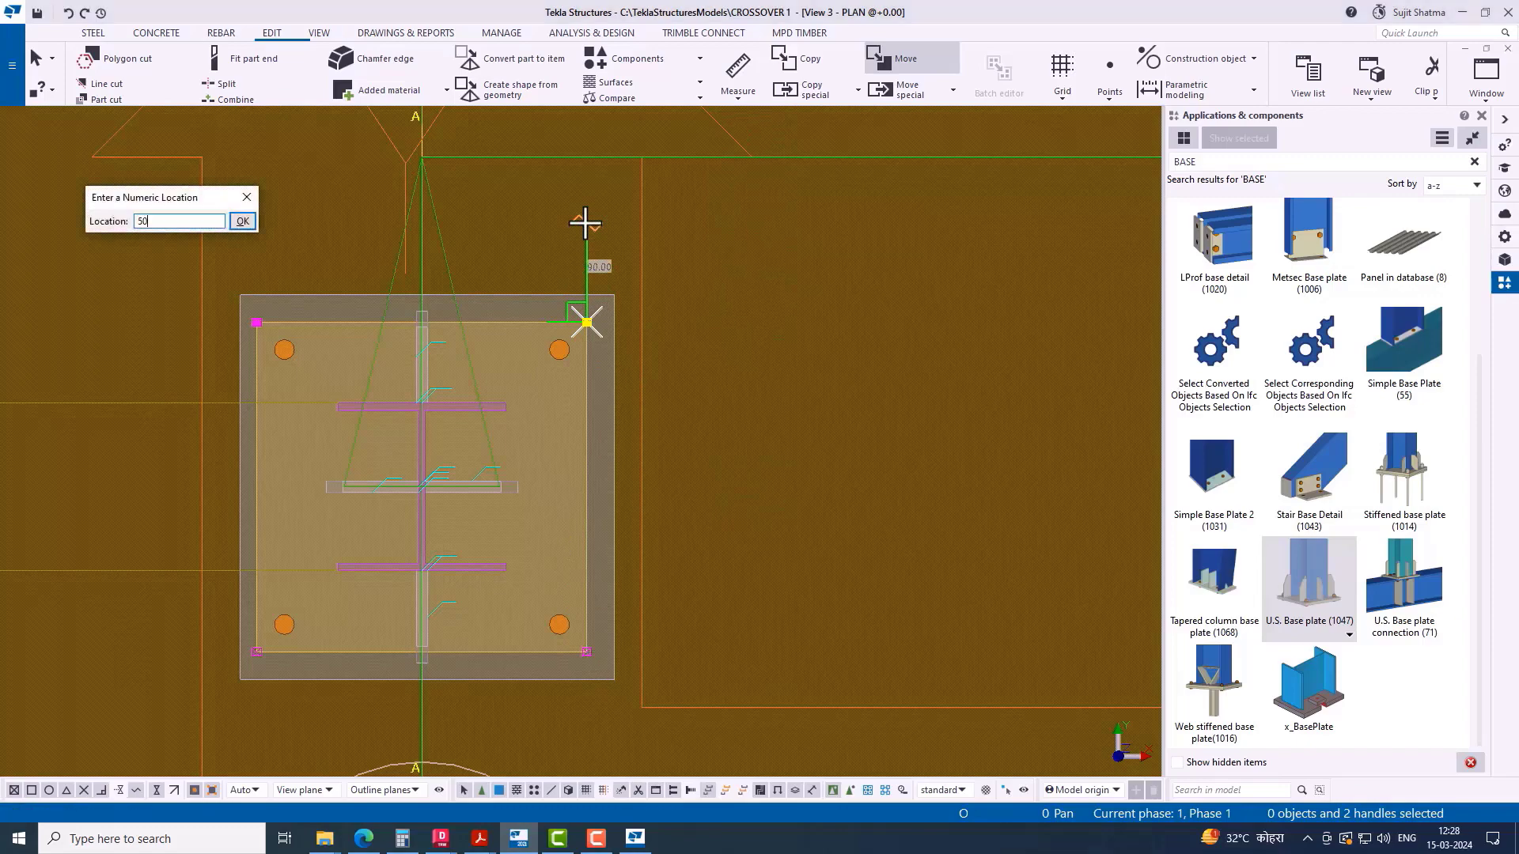
{"action": "key", "text": "Return"}
{"action": "scroll", "coordinate": [586, 239], "scroll_direction": "down", "scroll_amount": 2}
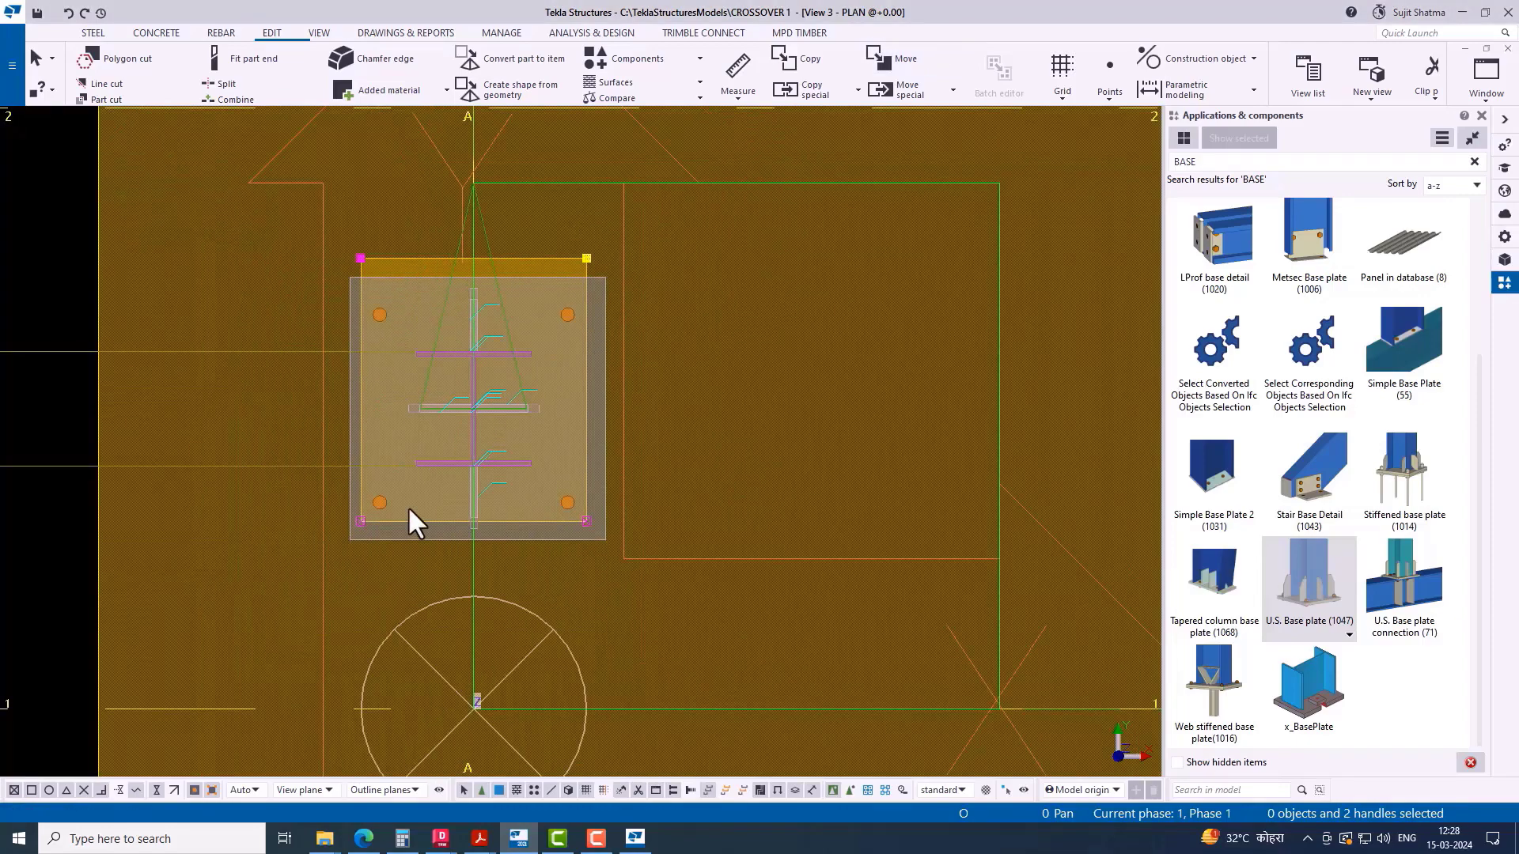
Step: Move the concrete pedestal's opposite edge, facing grid line 1, outward by 50 mm
{"action": "left_click_drag", "start_coordinate": [170, 456], "coordinate": [927, 623]}
{"action": "right_click", "coordinate": [114, 326]}
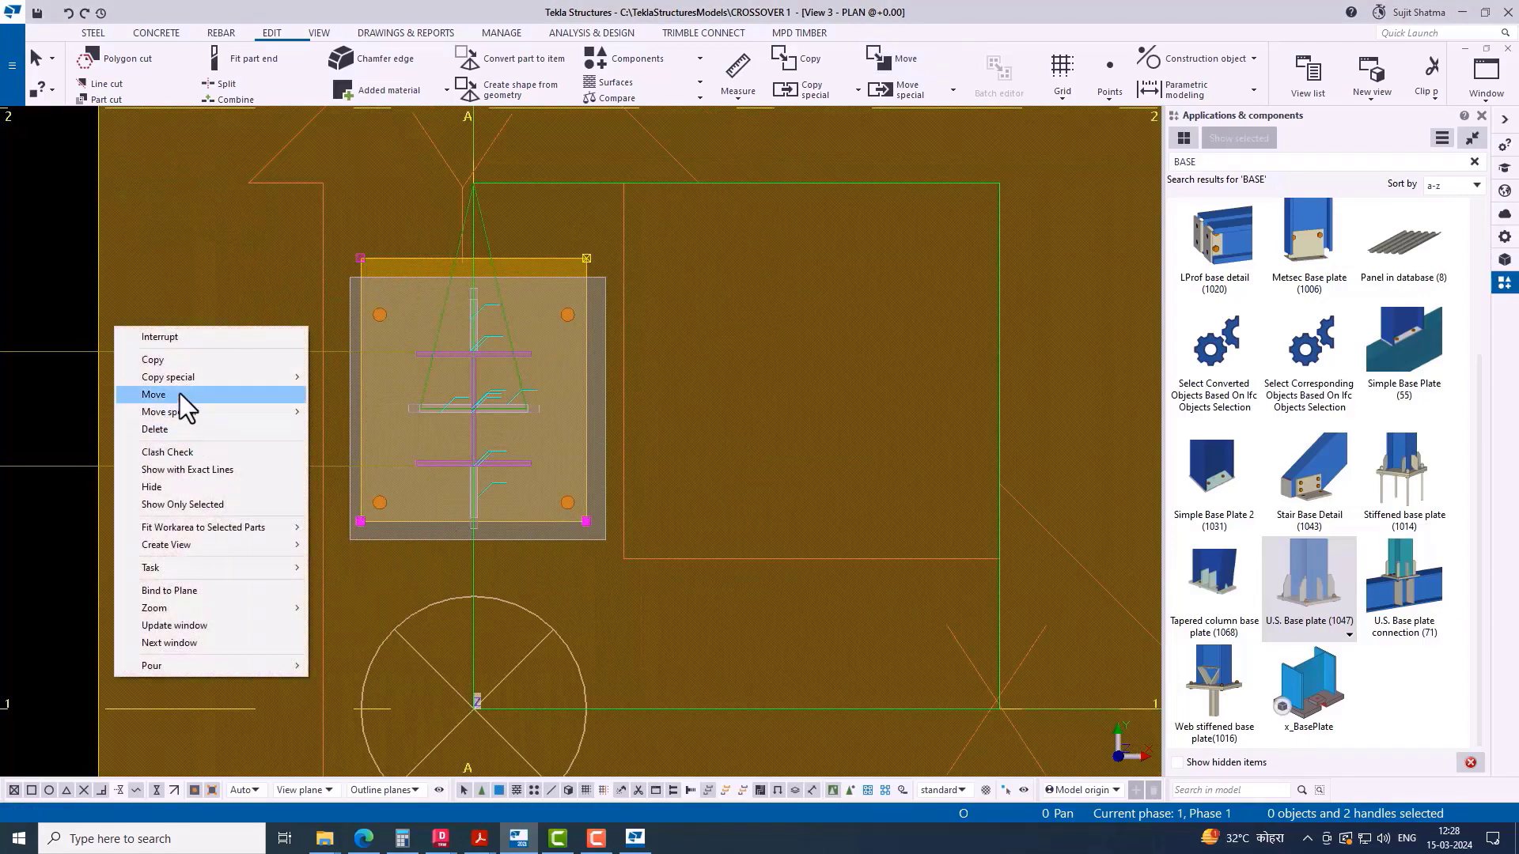
{"action": "left_click", "coordinate": [179, 393]}
{"action": "scroll", "coordinate": [397, 535], "scroll_direction": "up", "scroll_amount": 3}
{"action": "left_click", "coordinate": [545, 479]}
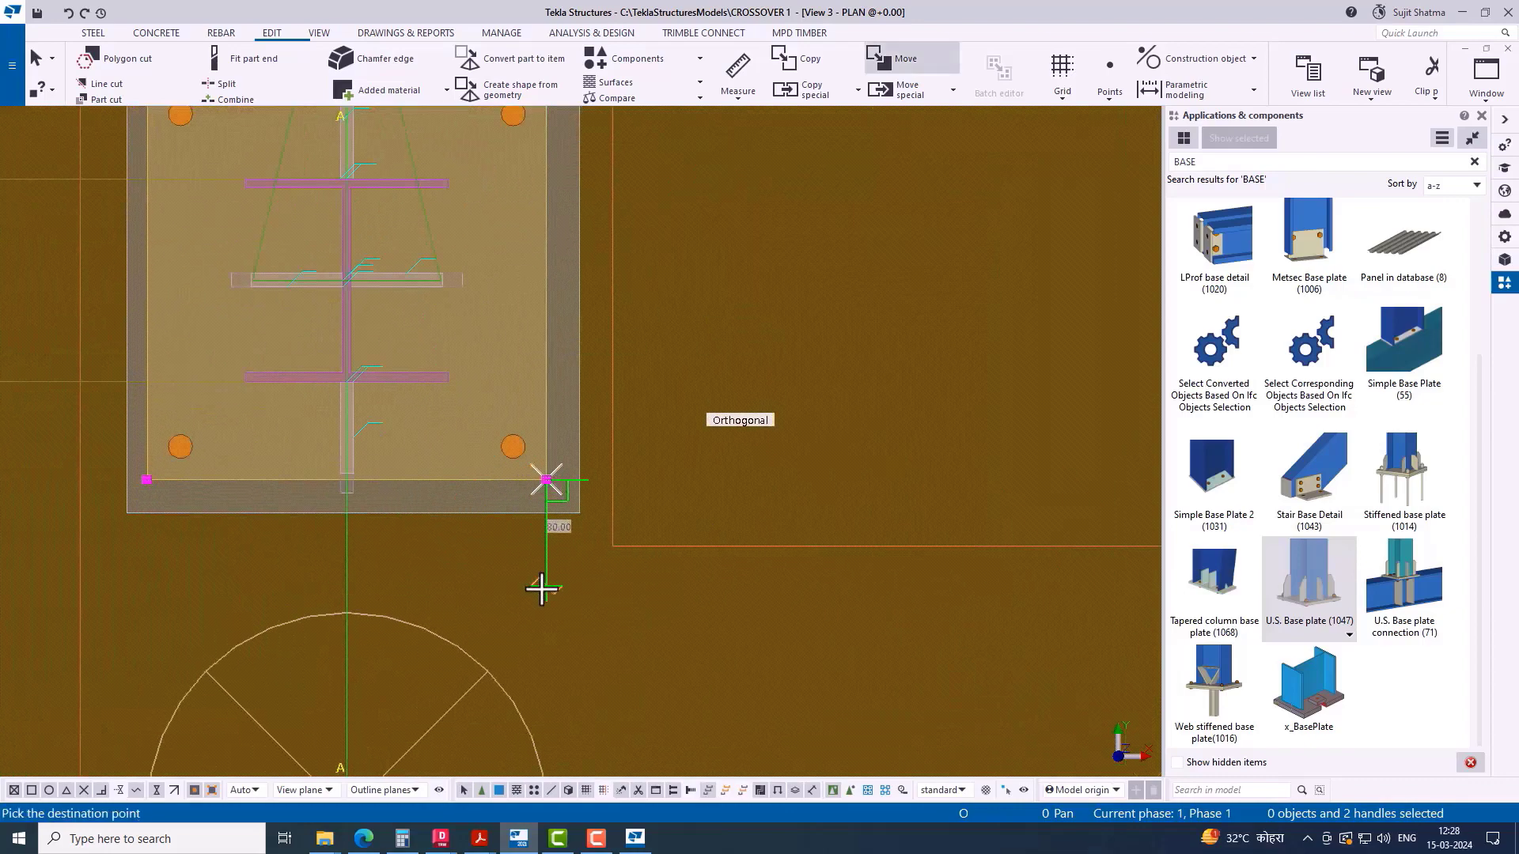
{"action": "type", "text": "30"}
{"action": "key", "text": "Return"}
{"action": "scroll", "coordinate": [641, 528], "scroll_direction": "down", "scroll_amount": 3}
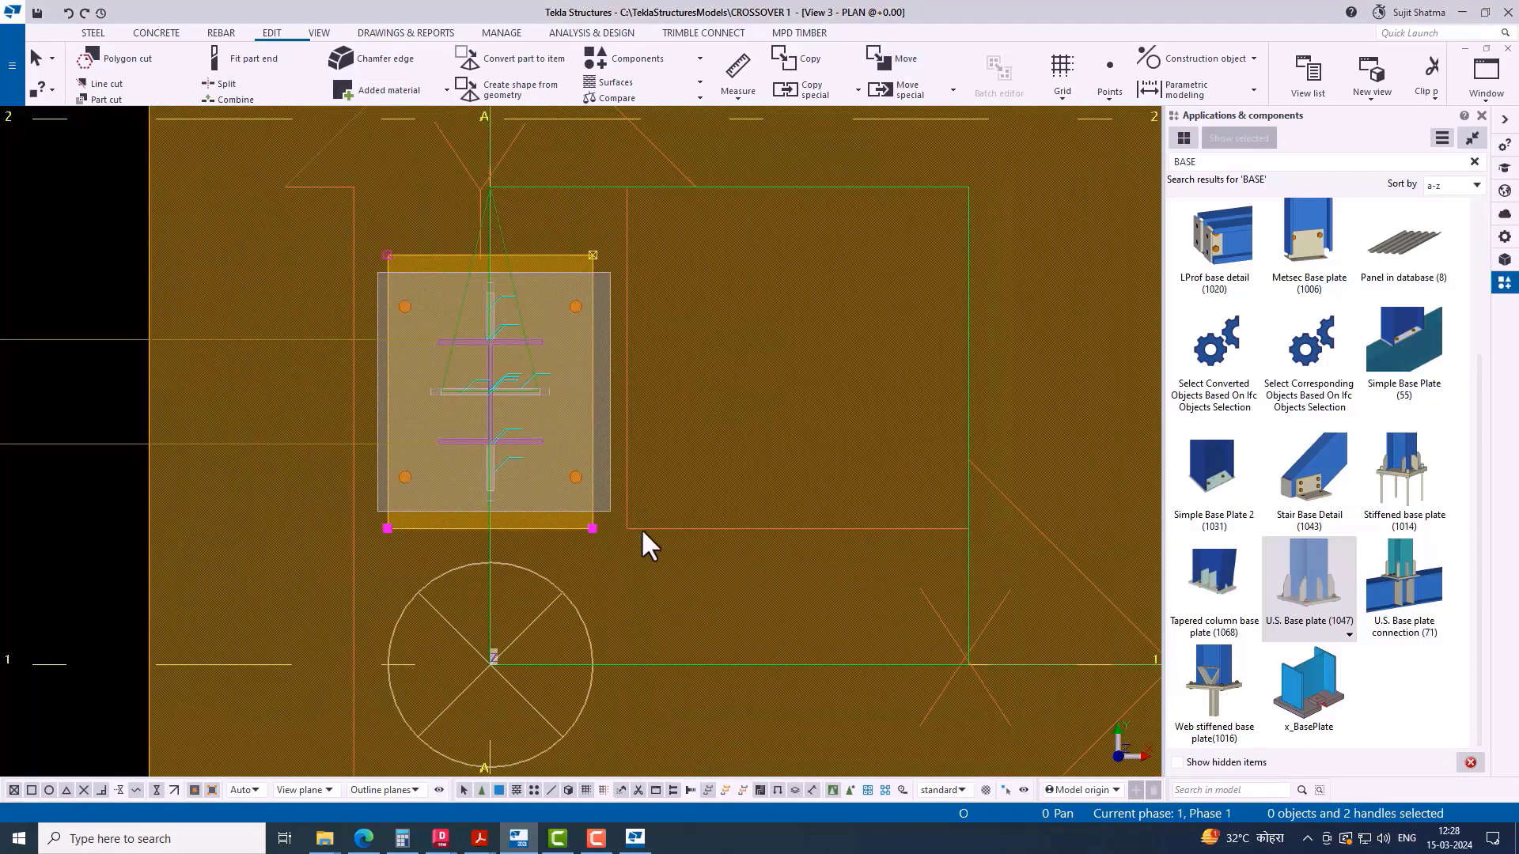
{"action": "mouse_move", "coordinate": [547, 212]}
{"action": "right_mouse_down"}
{"action": "mouse_move", "coordinate": [532, 425]}
{"action": "mouse_move", "coordinate": [141, 247]}
{"action": "right_mouse_up"}
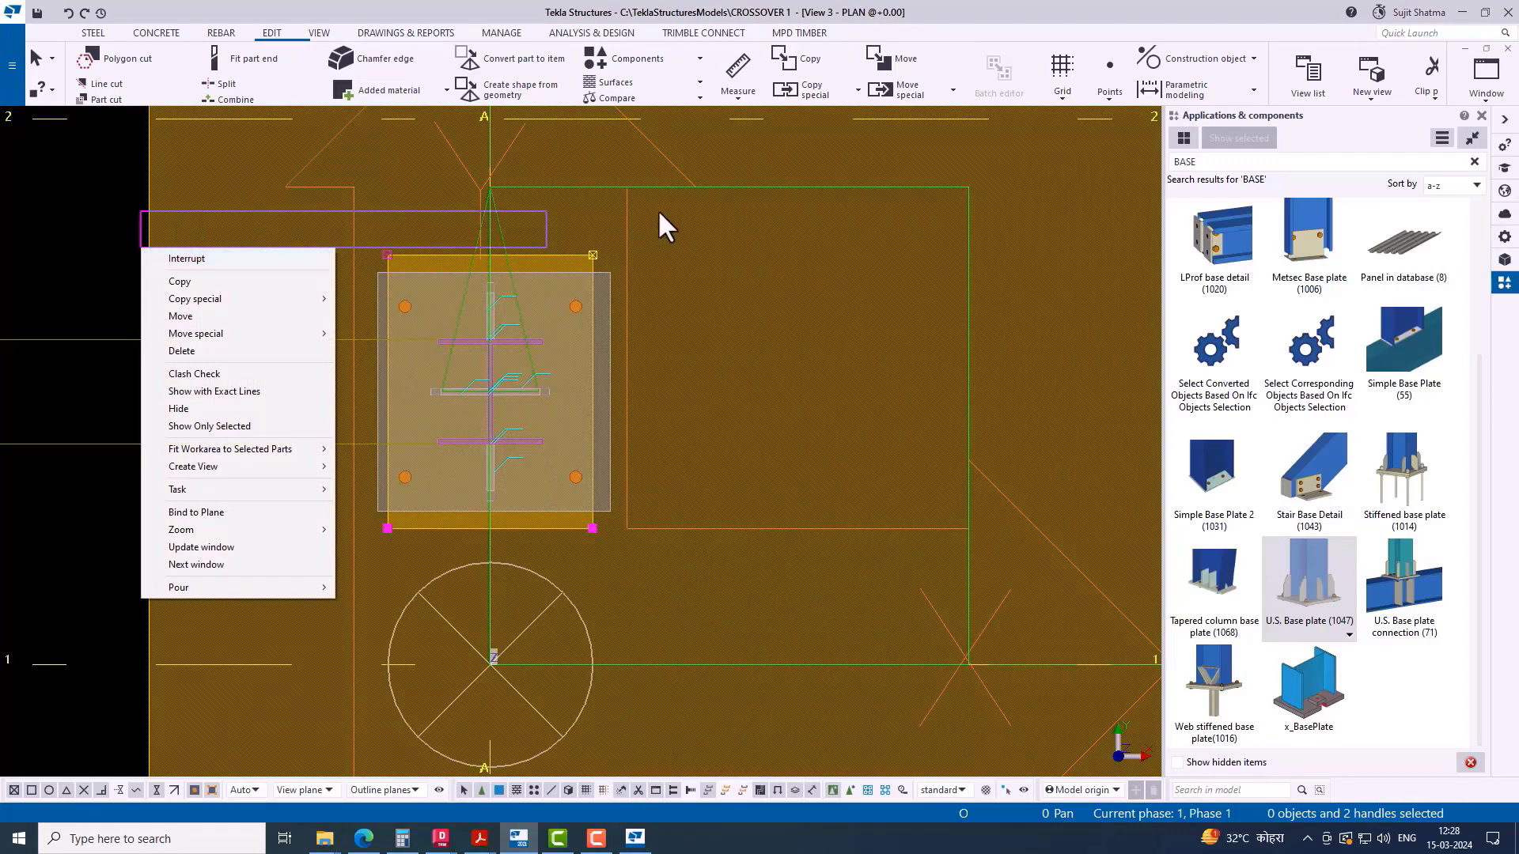
{"action": "left_click", "coordinate": [668, 250]}
{"action": "double_click", "coordinate": [667, 250]}
{"action": "left_click", "coordinate": [558, 253]}
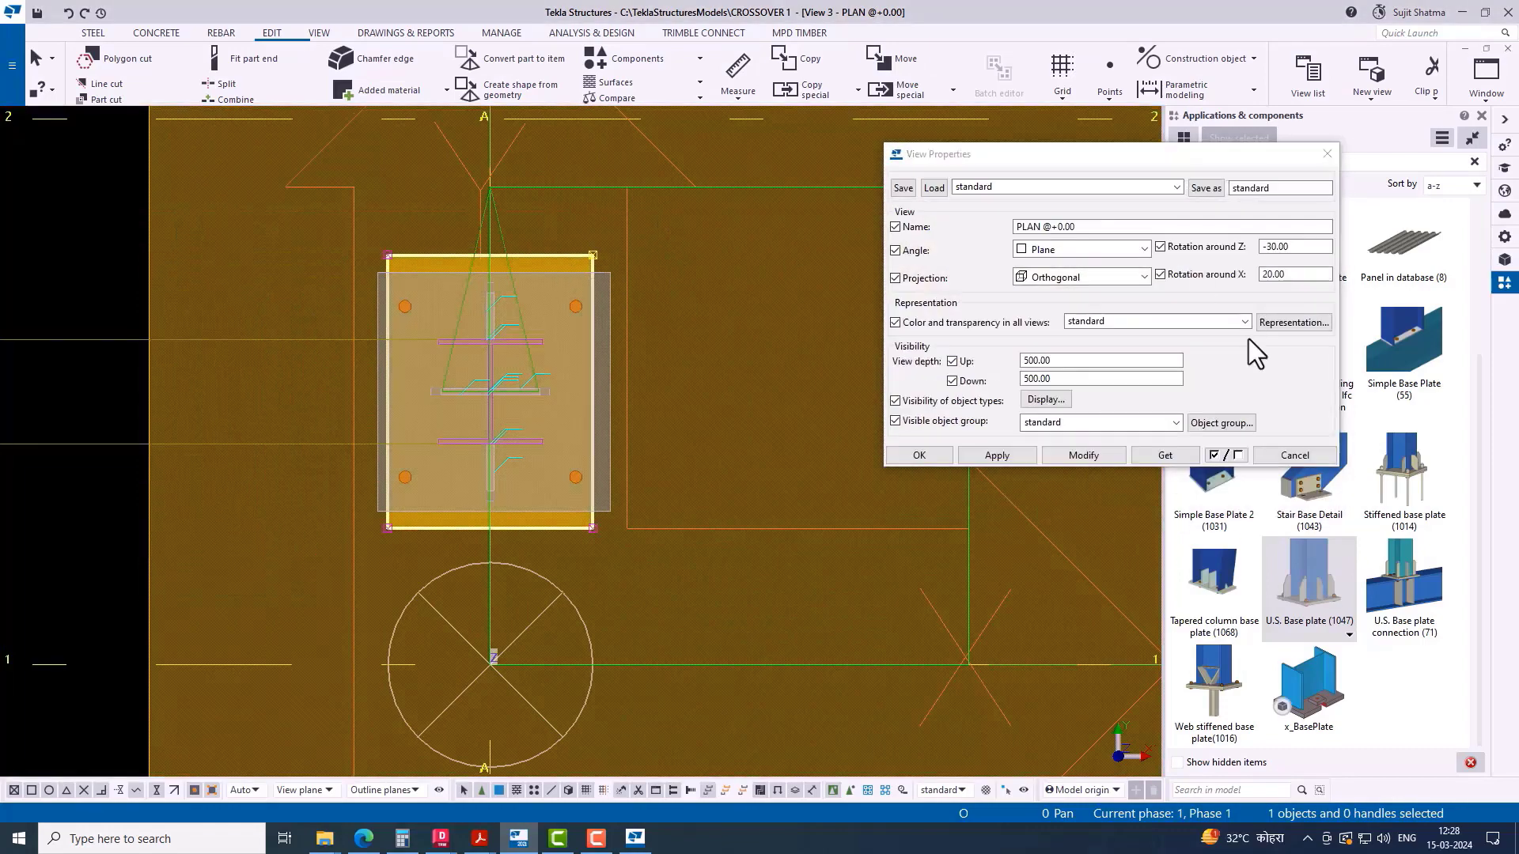
{"action": "left_click", "coordinate": [1295, 456]}
Step: Move the grid A concrete pedestal's edge facing grid line B outward by 50 mm
{"action": "left_click_drag", "start_coordinate": [522, 182], "coordinate": [798, 534], "text": "alt"}
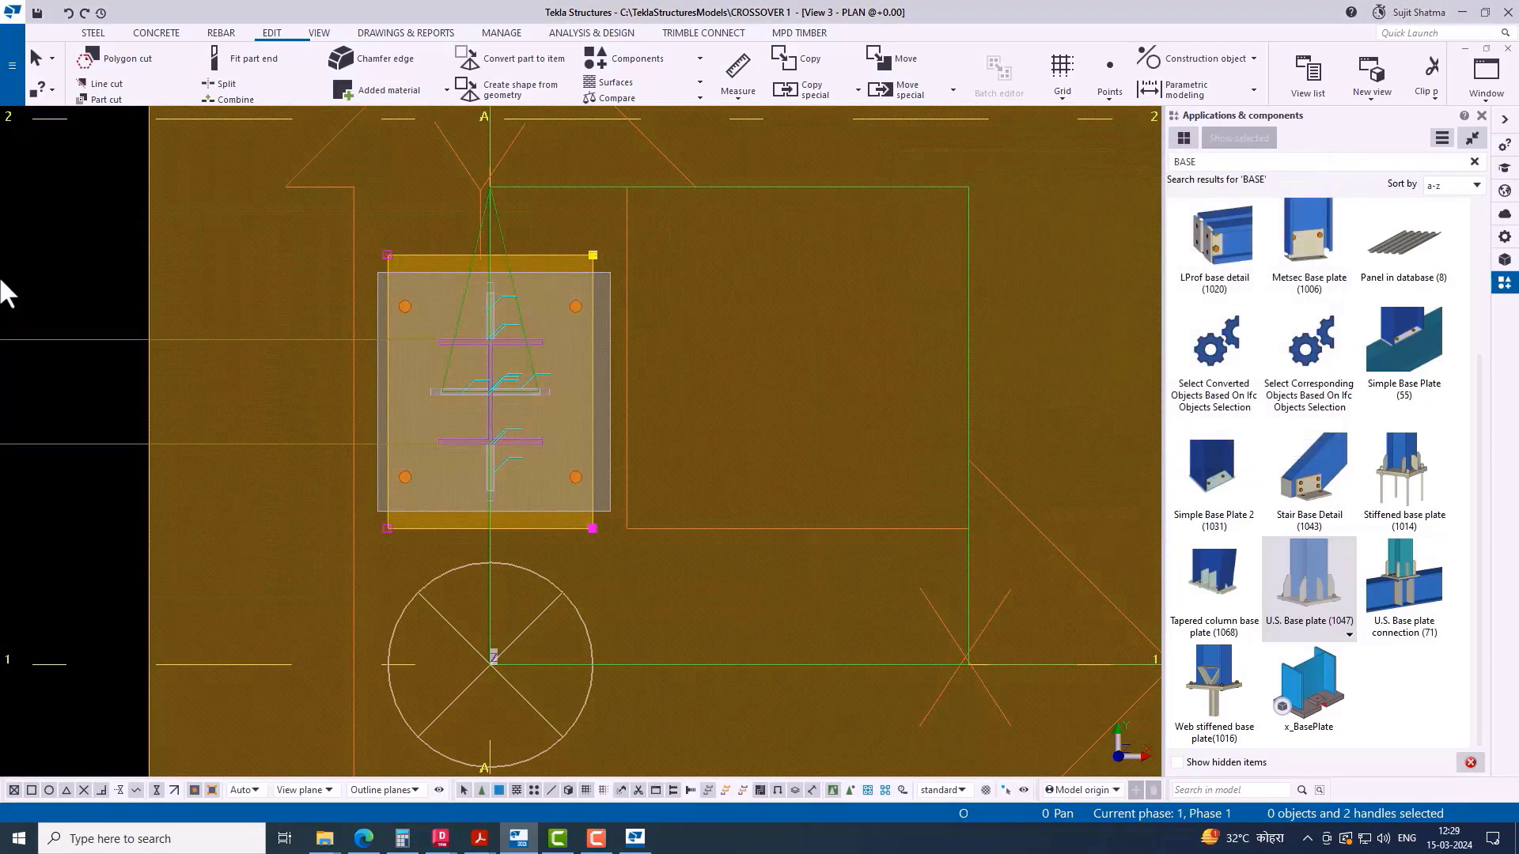
{"action": "right_click", "coordinate": [2, 281]}
{"action": "left_click", "coordinate": [179, 346]}
{"action": "scroll", "coordinate": [565, 301], "scroll_direction": "up", "scroll_amount": 2}
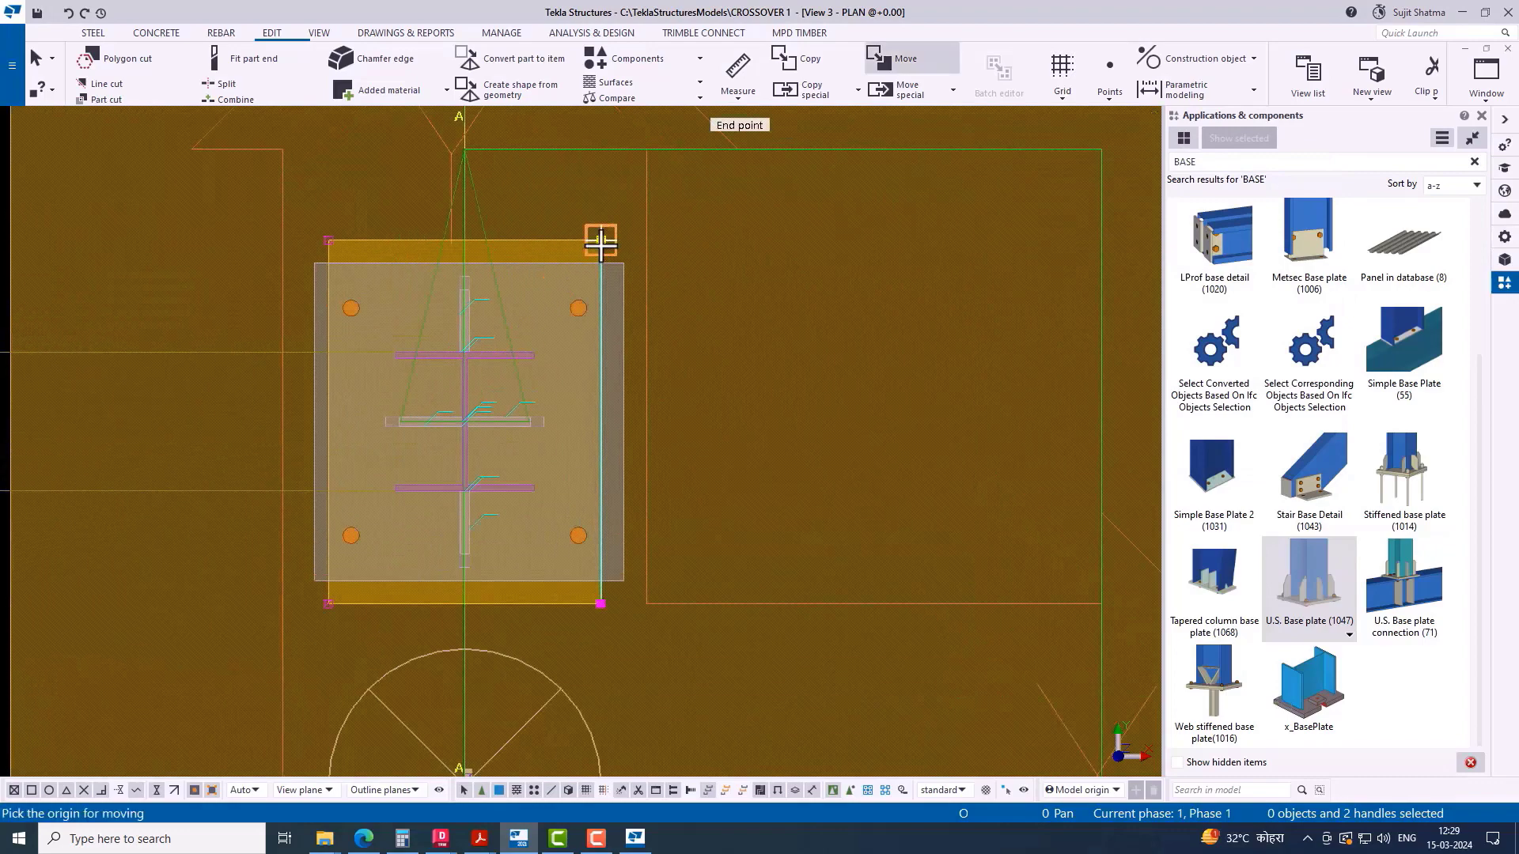
{"action": "left_click", "coordinate": [601, 241]}
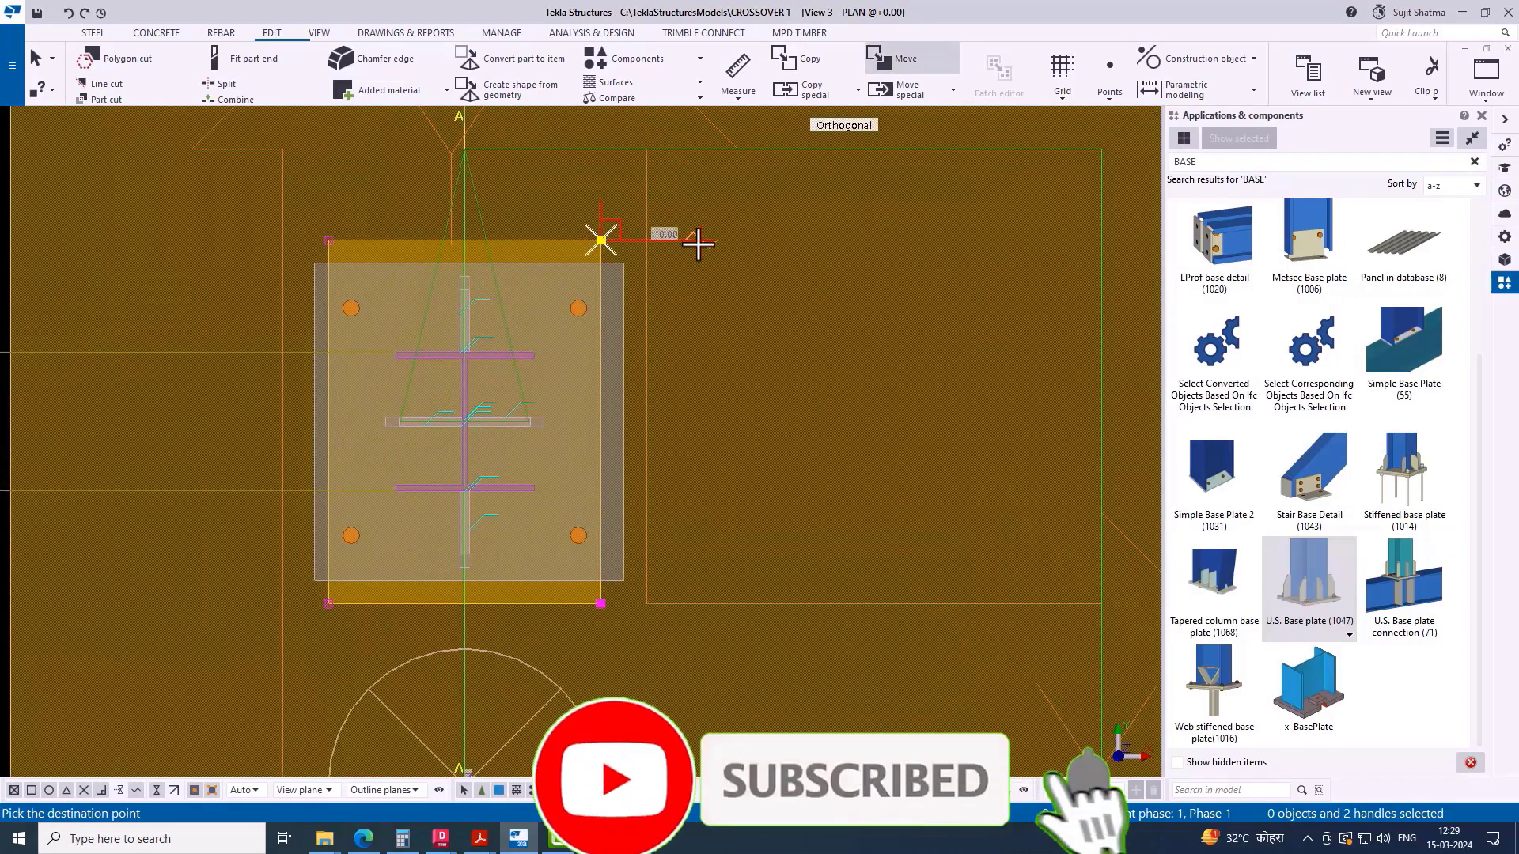
{"action": "type", "text": "50"}
{"action": "key", "text": "Return"}
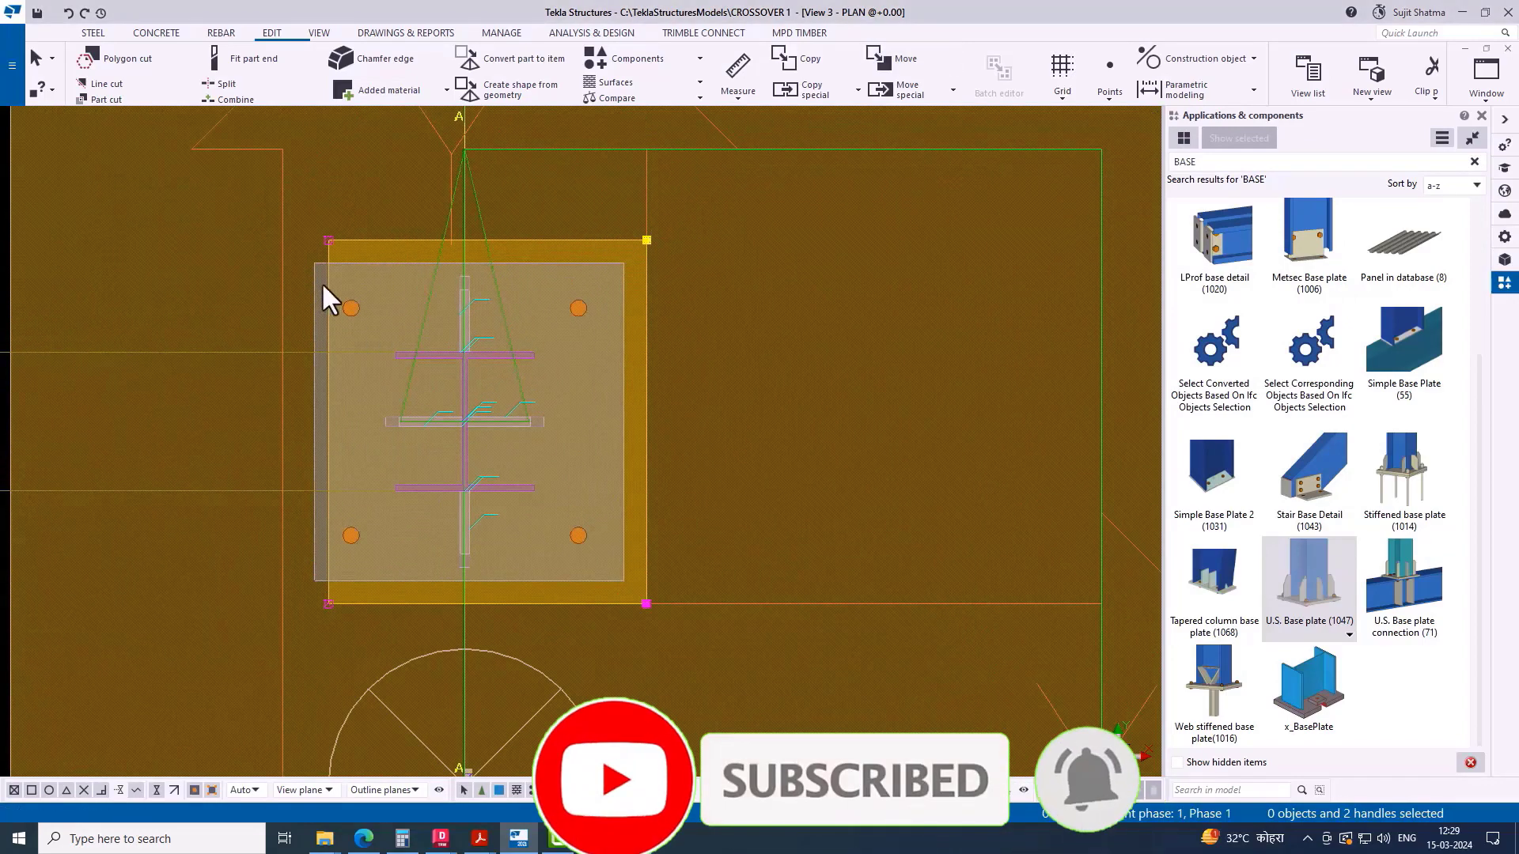
Step: Move the grid A pedestal's opposite edge, facing away from grid line B, outward by 50 mm
{"action": "left_click_drag", "start_coordinate": [244, 161], "coordinate": [439, 657]}
{"action": "right_click", "coordinate": [37, 187]}
{"action": "left_click", "coordinate": [95, 254]}
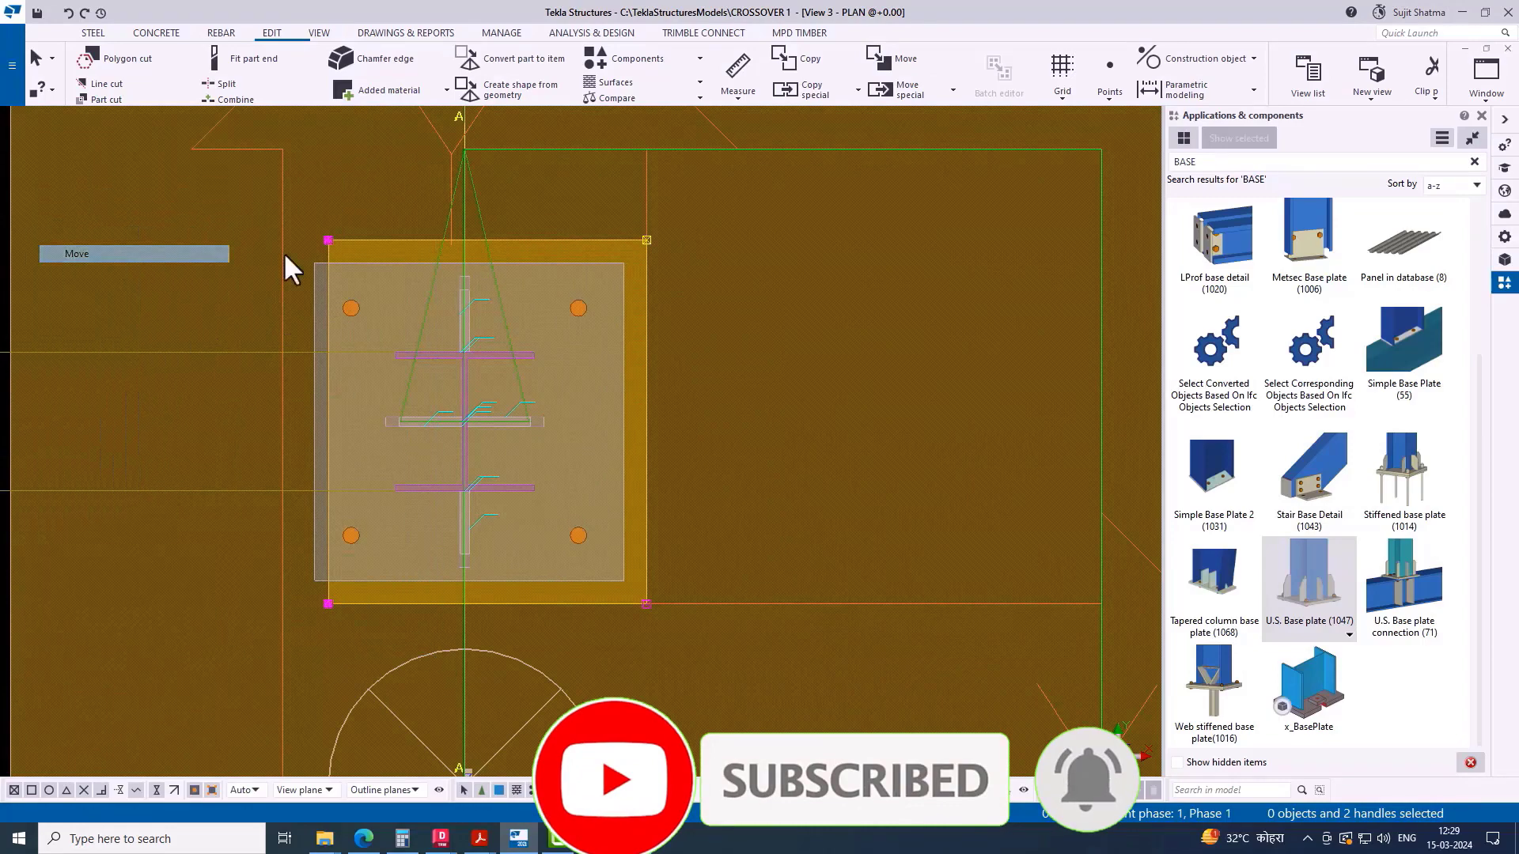
{"action": "scroll", "coordinate": [328, 239], "scroll_direction": "up", "scroll_amount": 1}
{"action": "left_click", "coordinate": [327, 240]}
{"action": "type", "text": "50"}
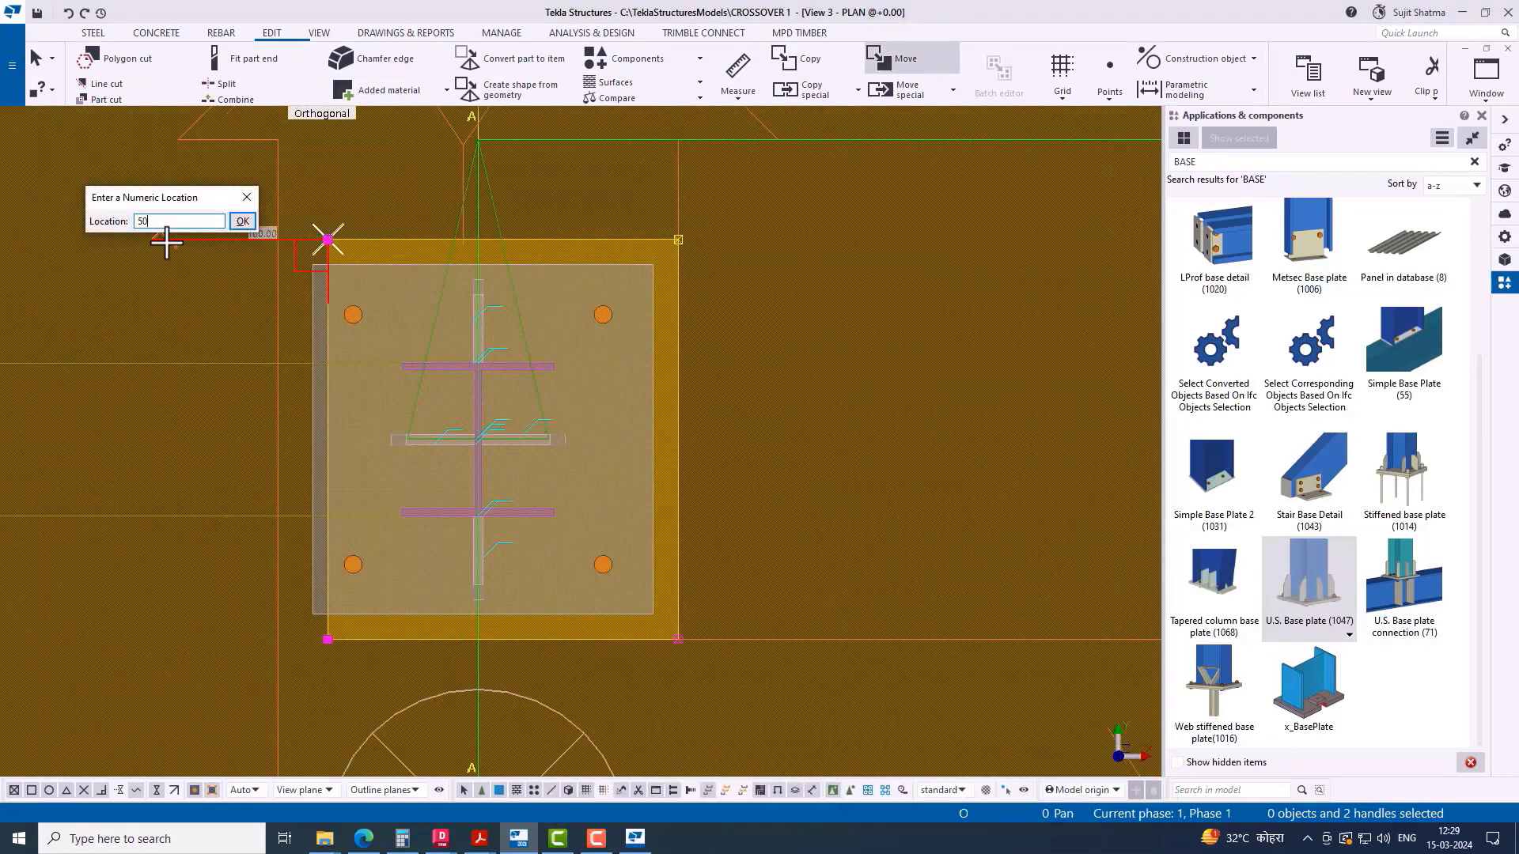
{"action": "key", "text": "Return"}
Step: On the concrete pedestal at grid B, move the edge facing away from grid line A outward by 50 mm
{"action": "scroll", "coordinate": [633, 283], "scroll_direction": "down", "scroll_amount": 3}
{"action": "scroll", "coordinate": [563, 348], "scroll_direction": "down", "scroll_amount": 3}
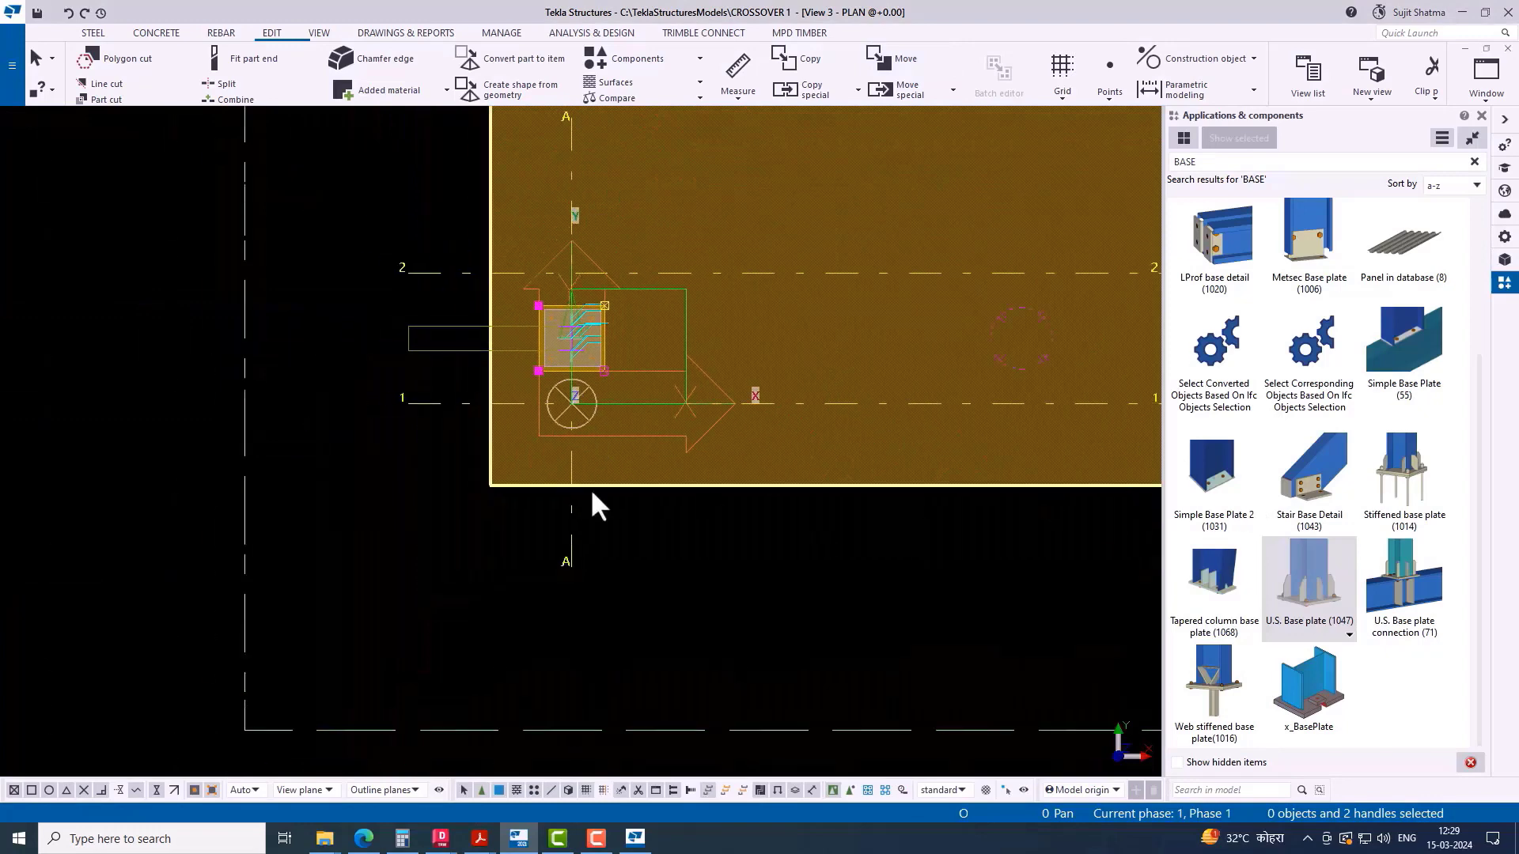
{"action": "middle_click_drag", "start_coordinate": [949, 432], "coordinate": [254, 434]}
{"action": "scroll", "coordinate": [685, 348], "scroll_direction": "up", "scroll_amount": 4}
{"action": "left_click", "coordinate": [732, 330]}
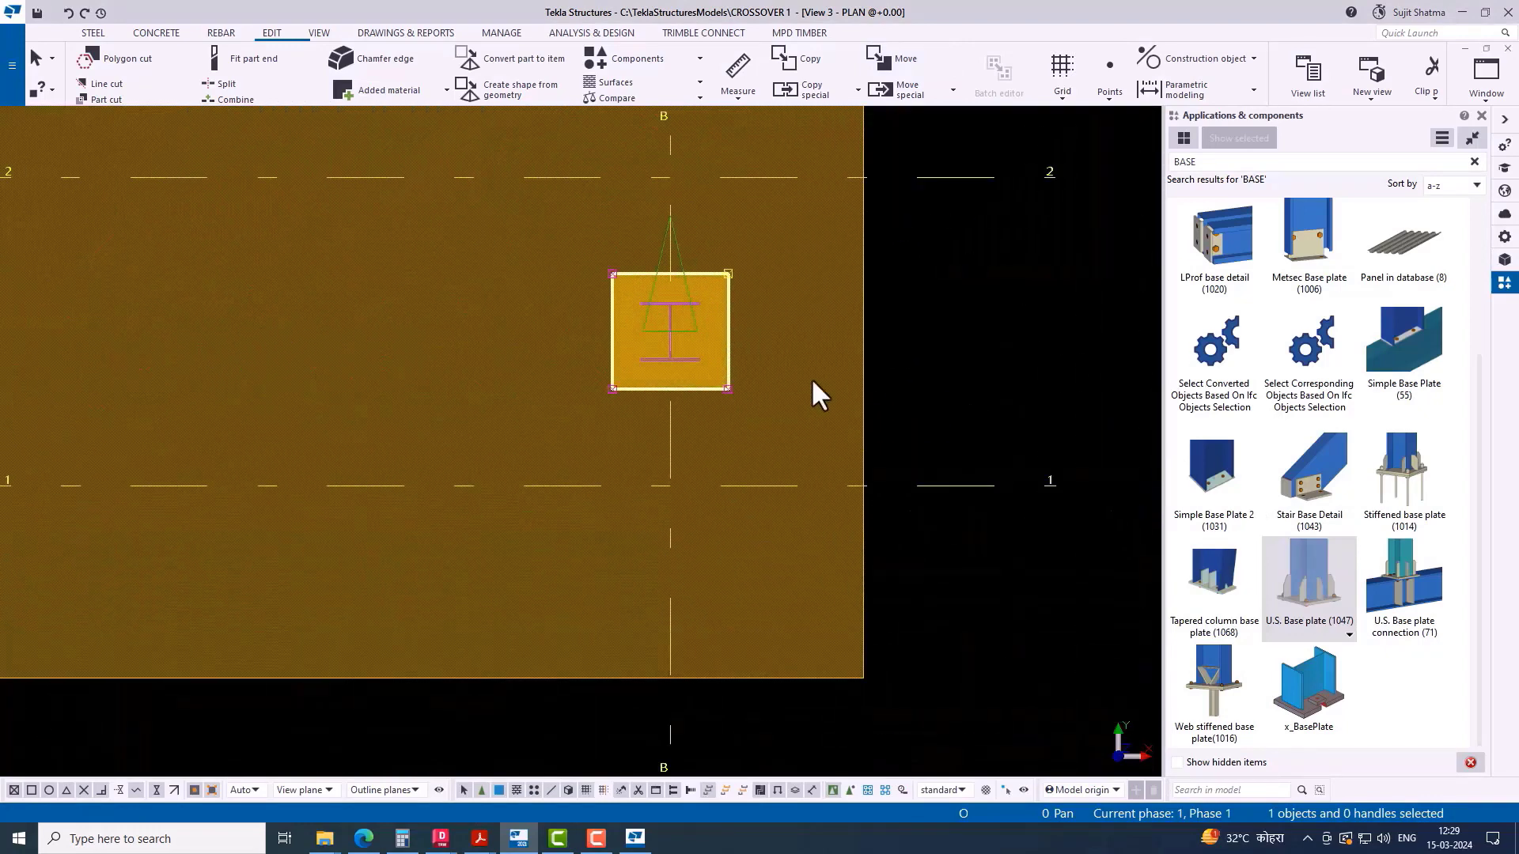
{"action": "left_click_drag", "start_coordinate": [680, 201], "coordinate": [828, 455]}
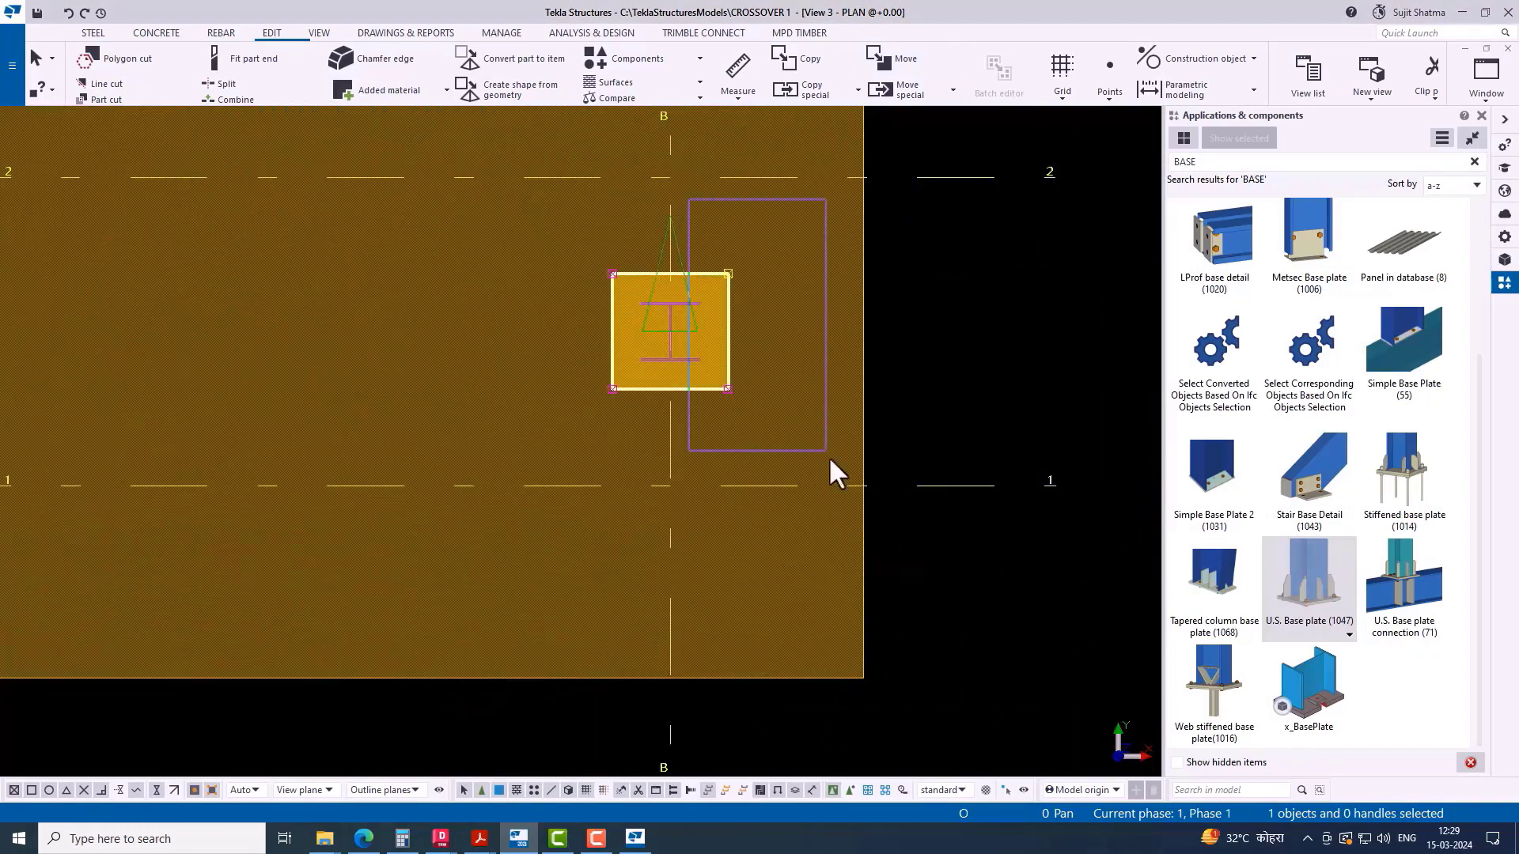
{"action": "right_click", "coordinate": [962, 264]}
{"action": "left_click", "coordinate": [1044, 335]}
{"action": "scroll", "coordinate": [752, 269], "scroll_direction": "up", "scroll_amount": 2}
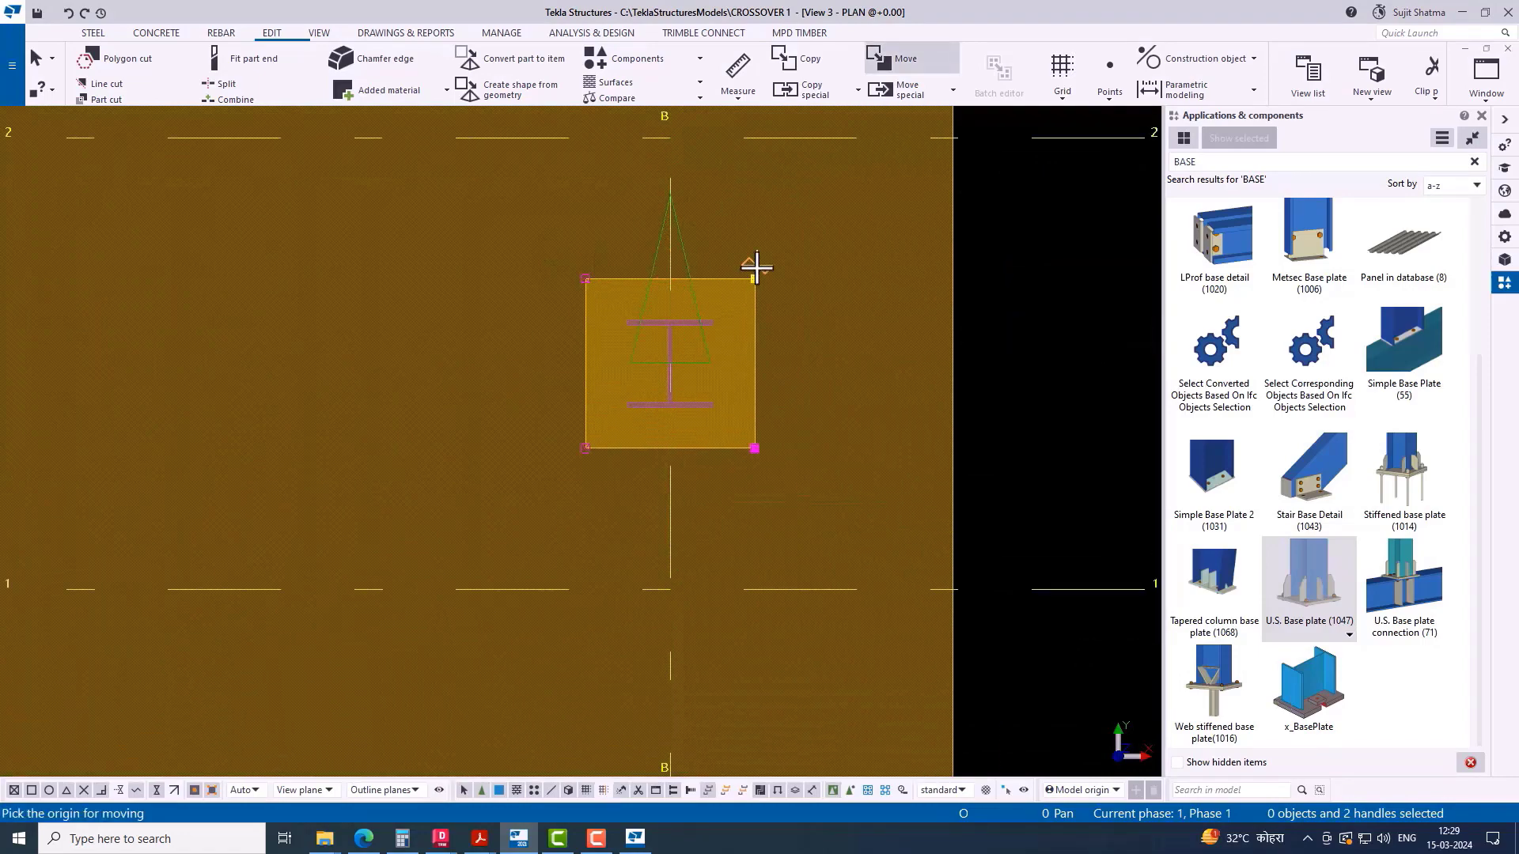
{"action": "left_click", "coordinate": [754, 278]}
{"action": "type", "text": "50"}
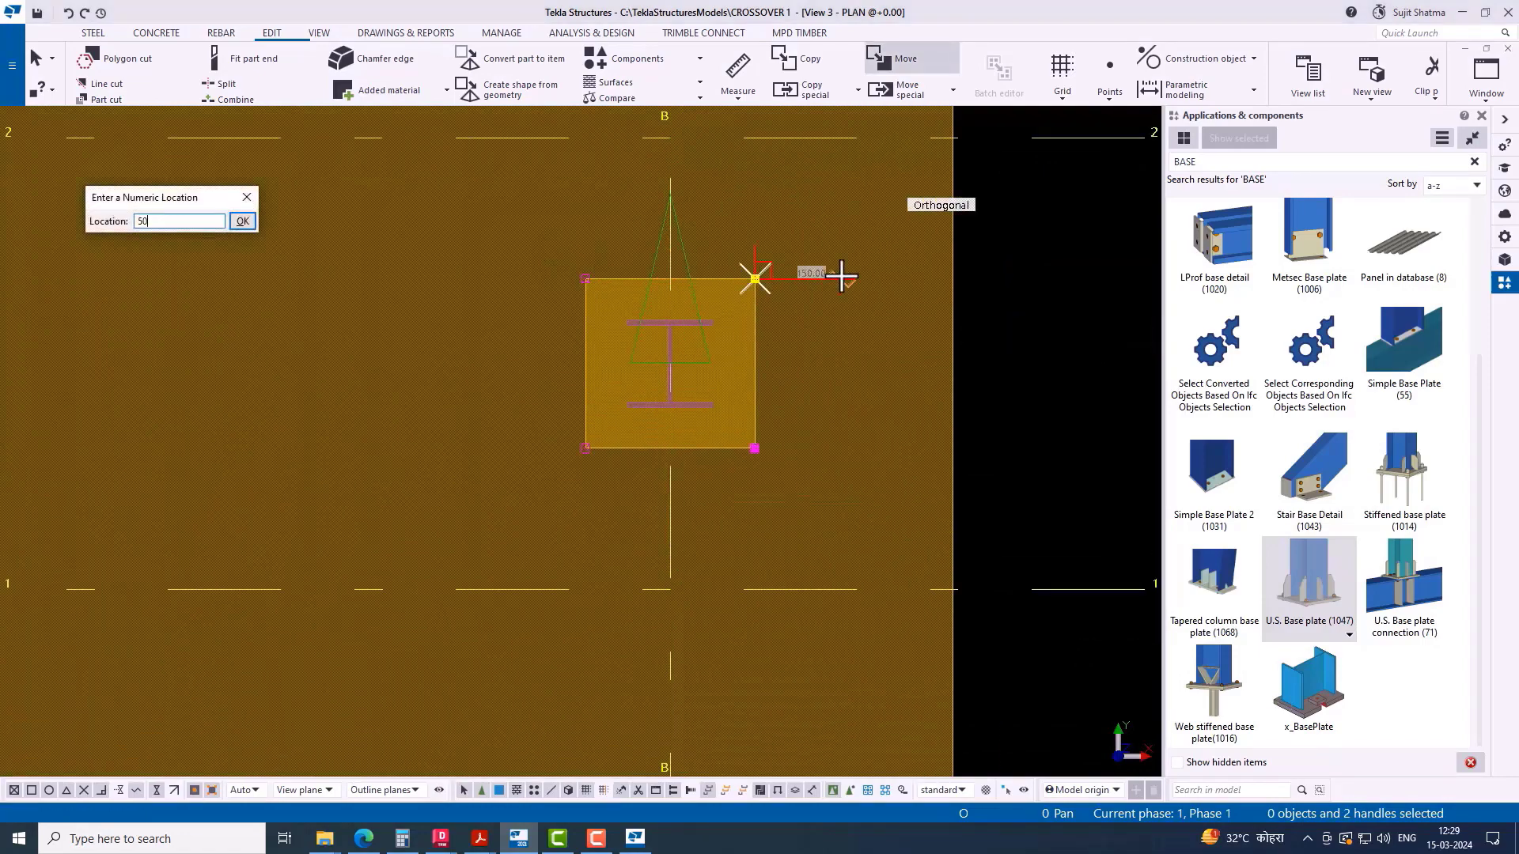
{"action": "key", "text": "Return"}
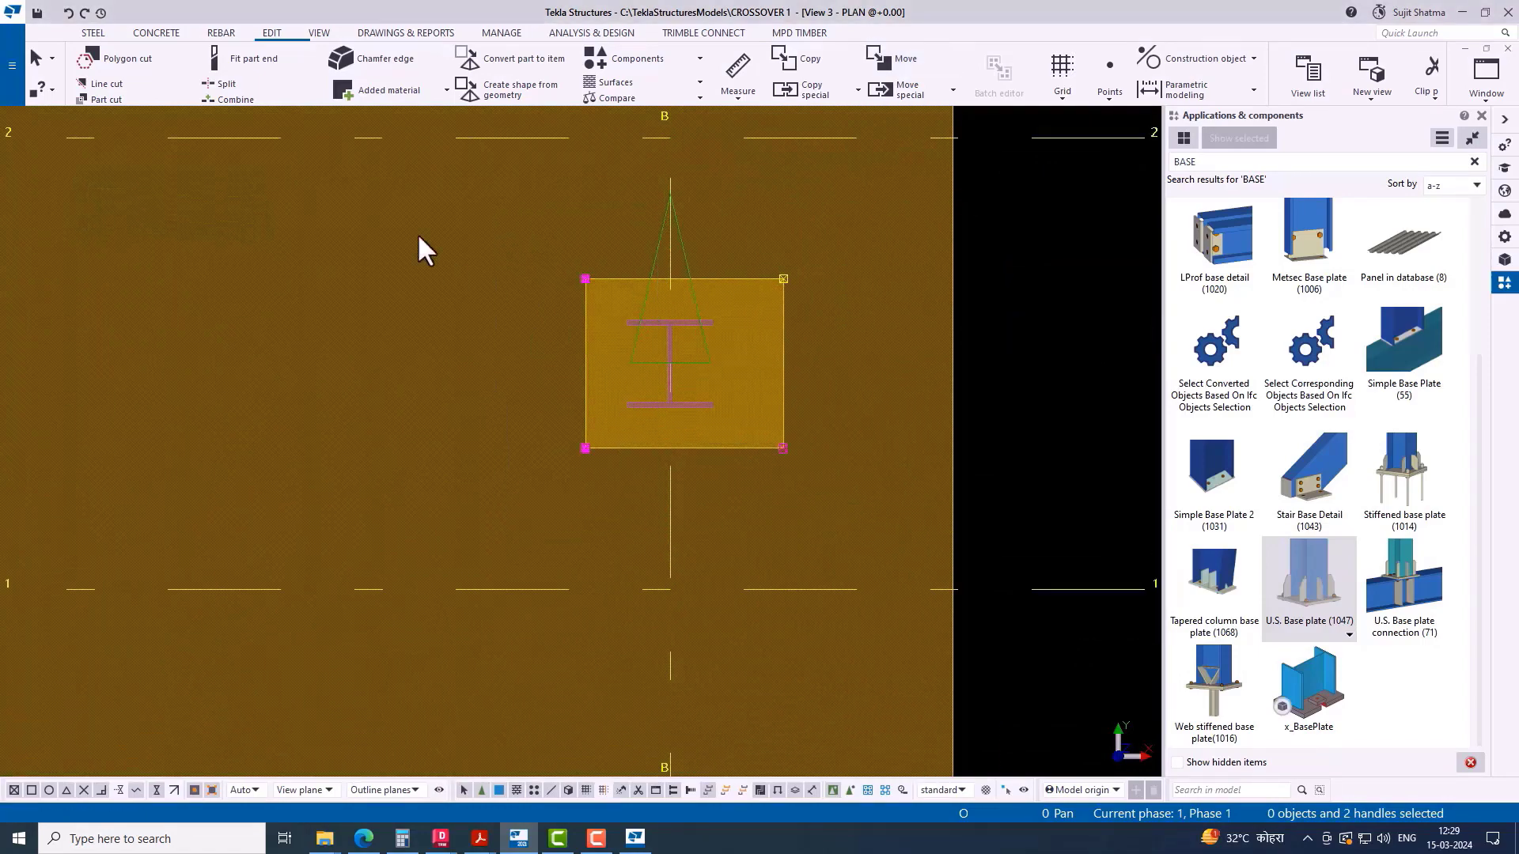
Step: Move the grid B pedestal's edge facing grid line A outward by 50 mm
{"action": "right_click", "coordinate": [418, 235]}
{"action": "left_click", "coordinate": [506, 302]}
{"action": "left_click", "coordinate": [585, 279]}
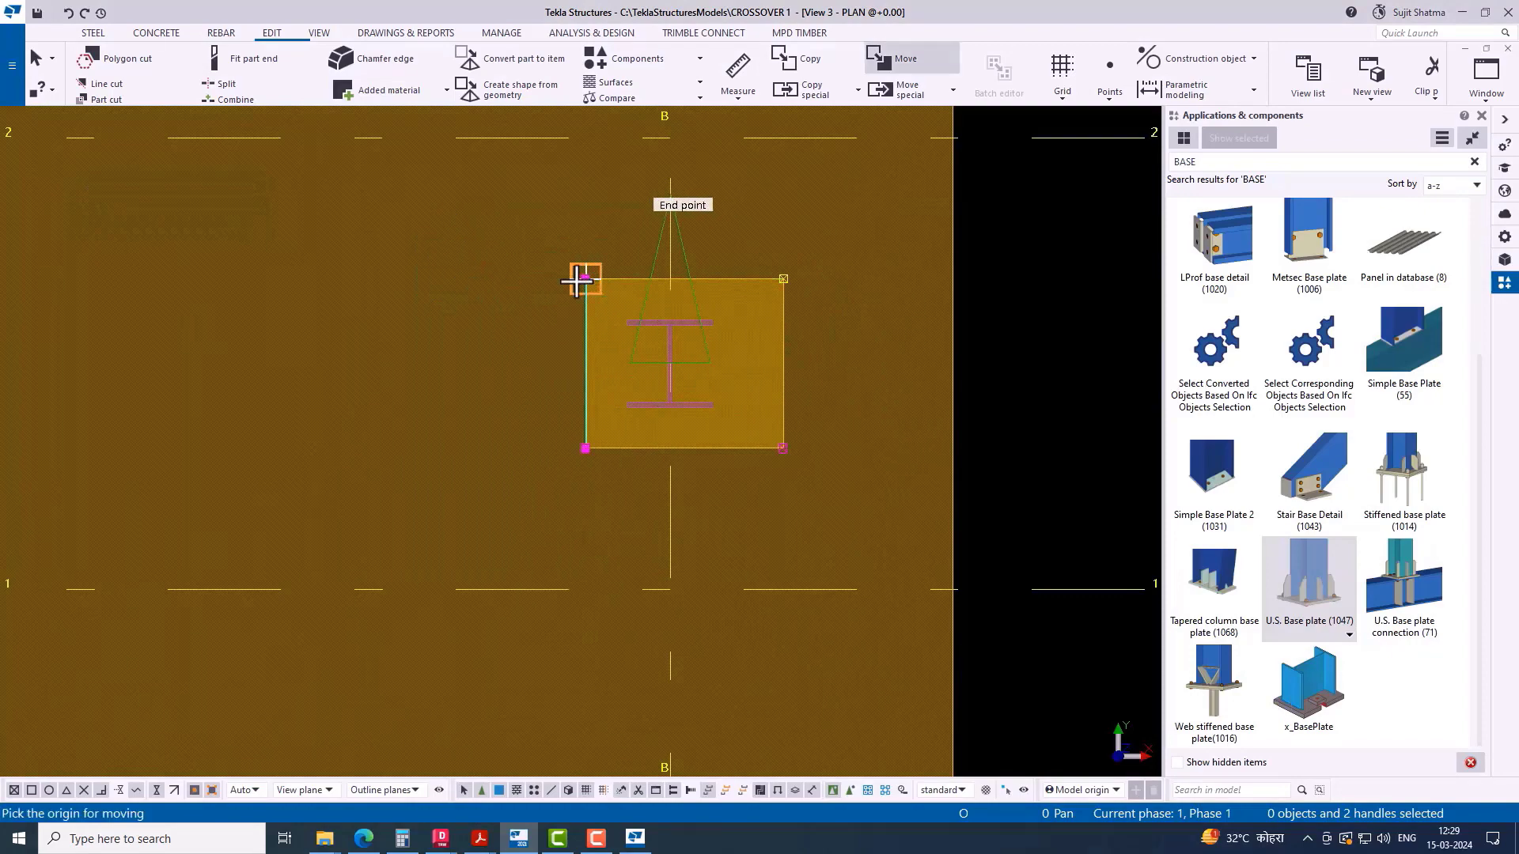
{"action": "type", "text": "50"}
{"action": "key", "text": "Return"}
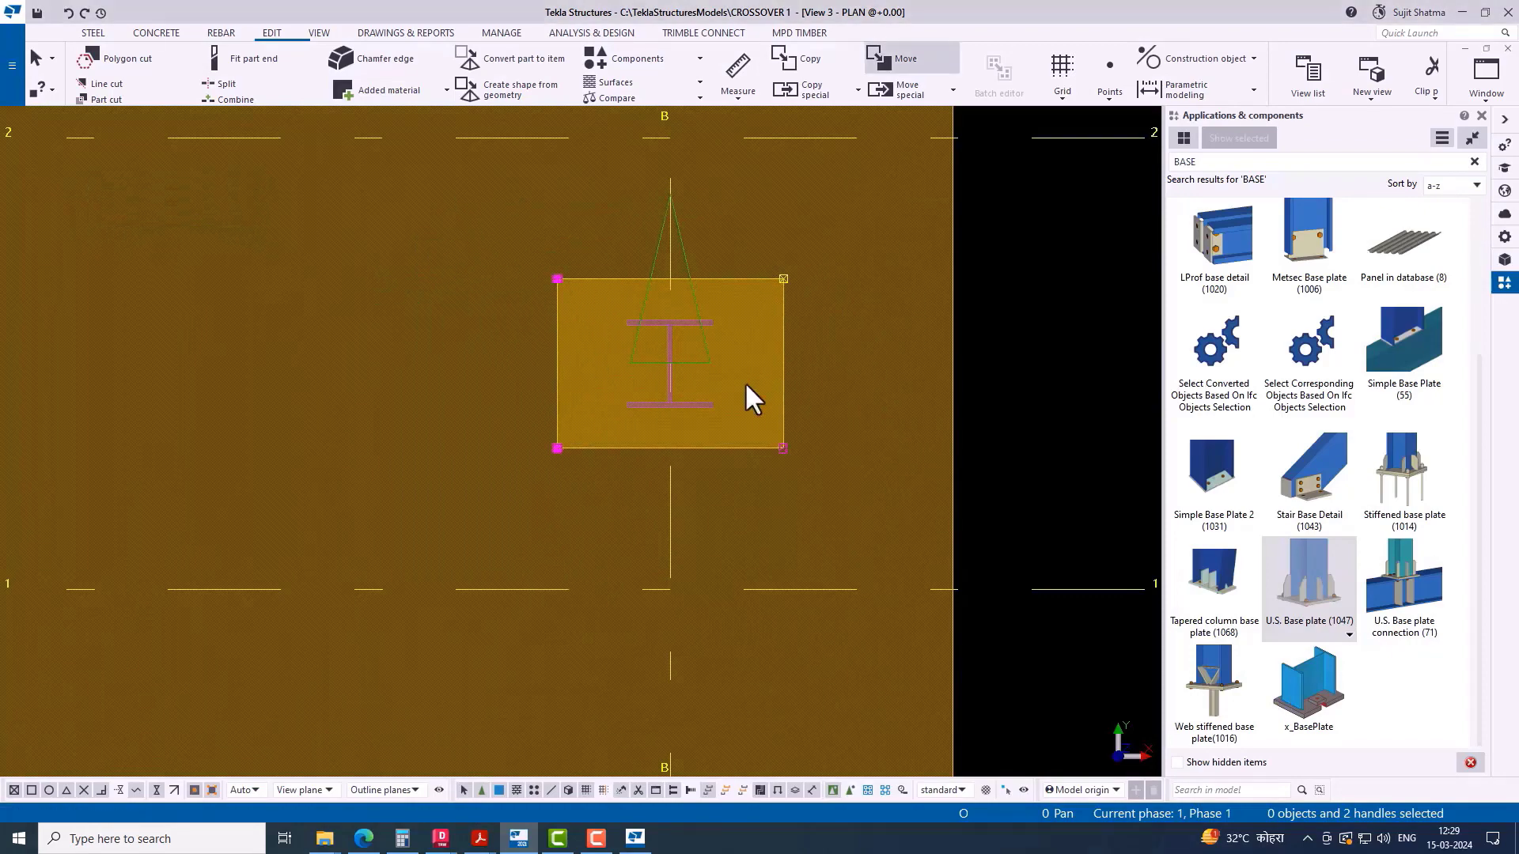
Step: Move the grid B pedestal's edge facing grid line 2 outward by 50 mm
{"action": "scroll", "coordinate": [744, 381], "scroll_direction": "down", "scroll_amount": 1}
{"action": "right_click", "coordinate": [1009, 255]}
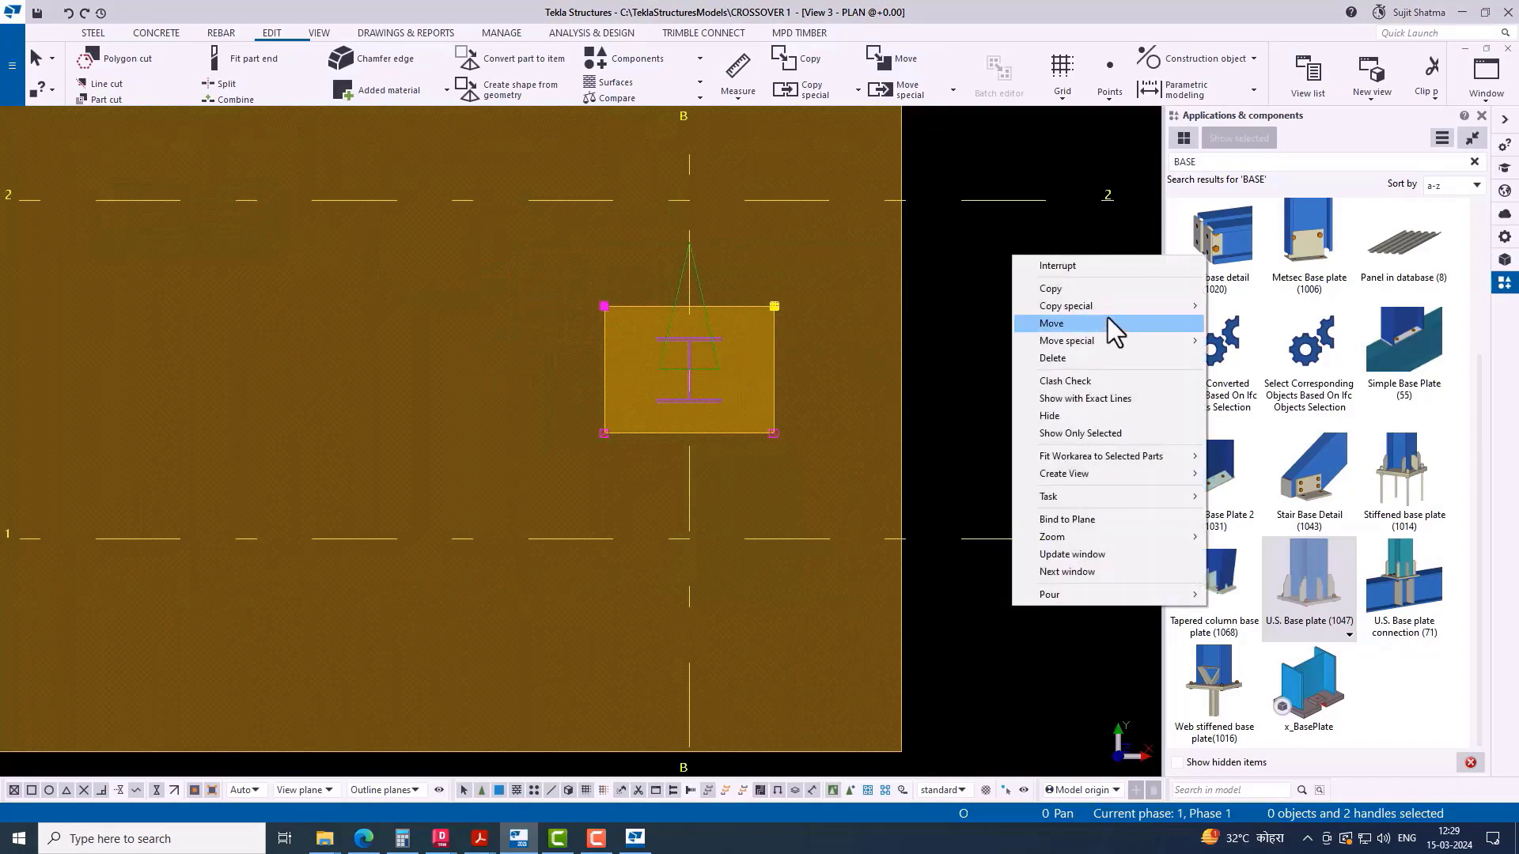
{"action": "left_click", "coordinate": [1033, 323]}
{"action": "scroll", "coordinate": [760, 332], "scroll_direction": "up", "scroll_amount": 1}
{"action": "left_click", "coordinate": [777, 301]}
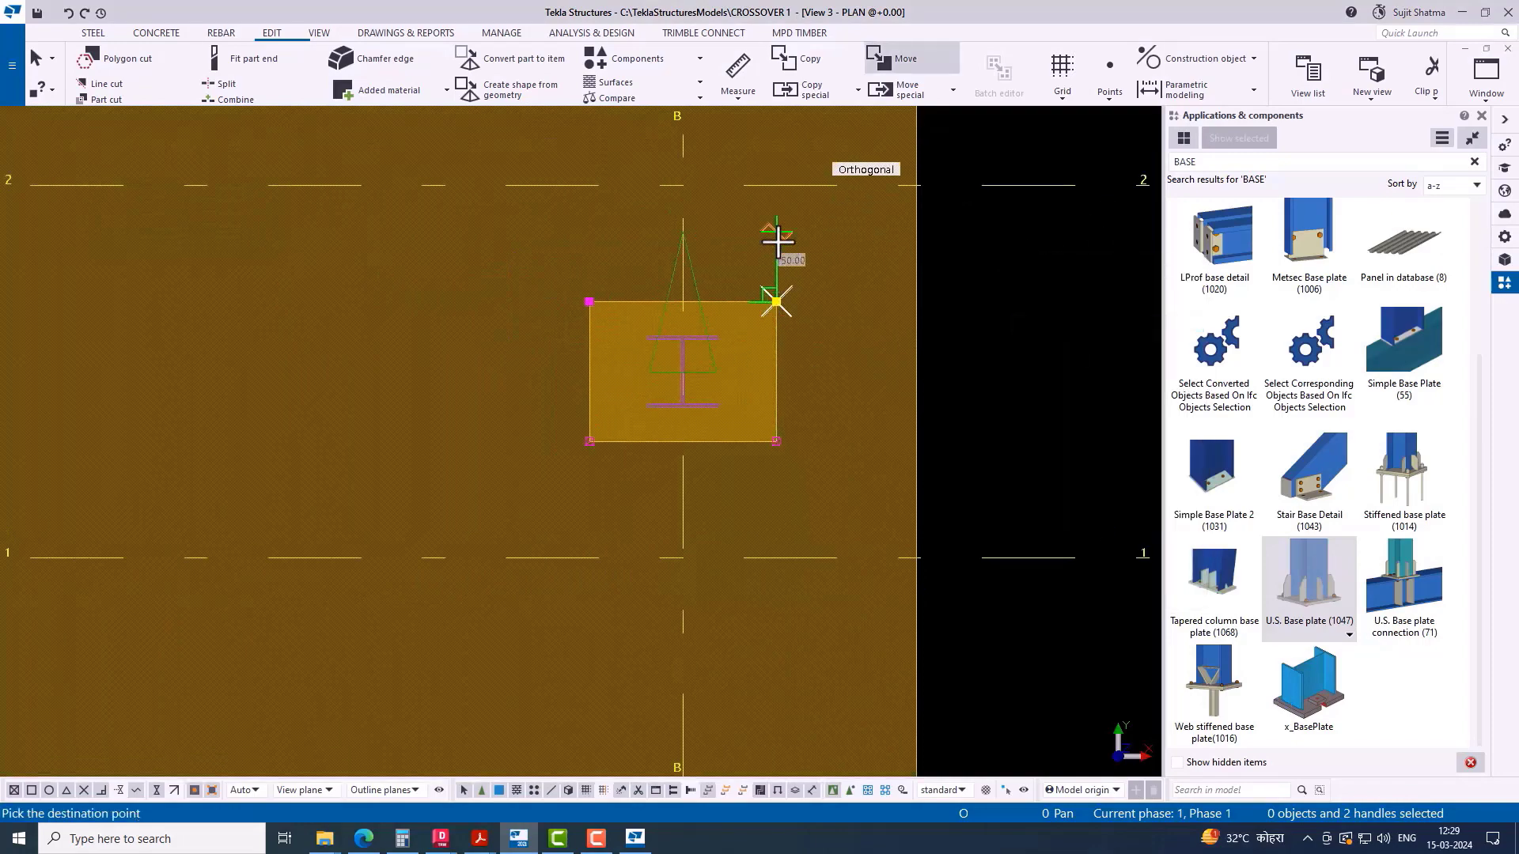
{"action": "type", "text": "50"}
{"action": "key", "text": "Return"}
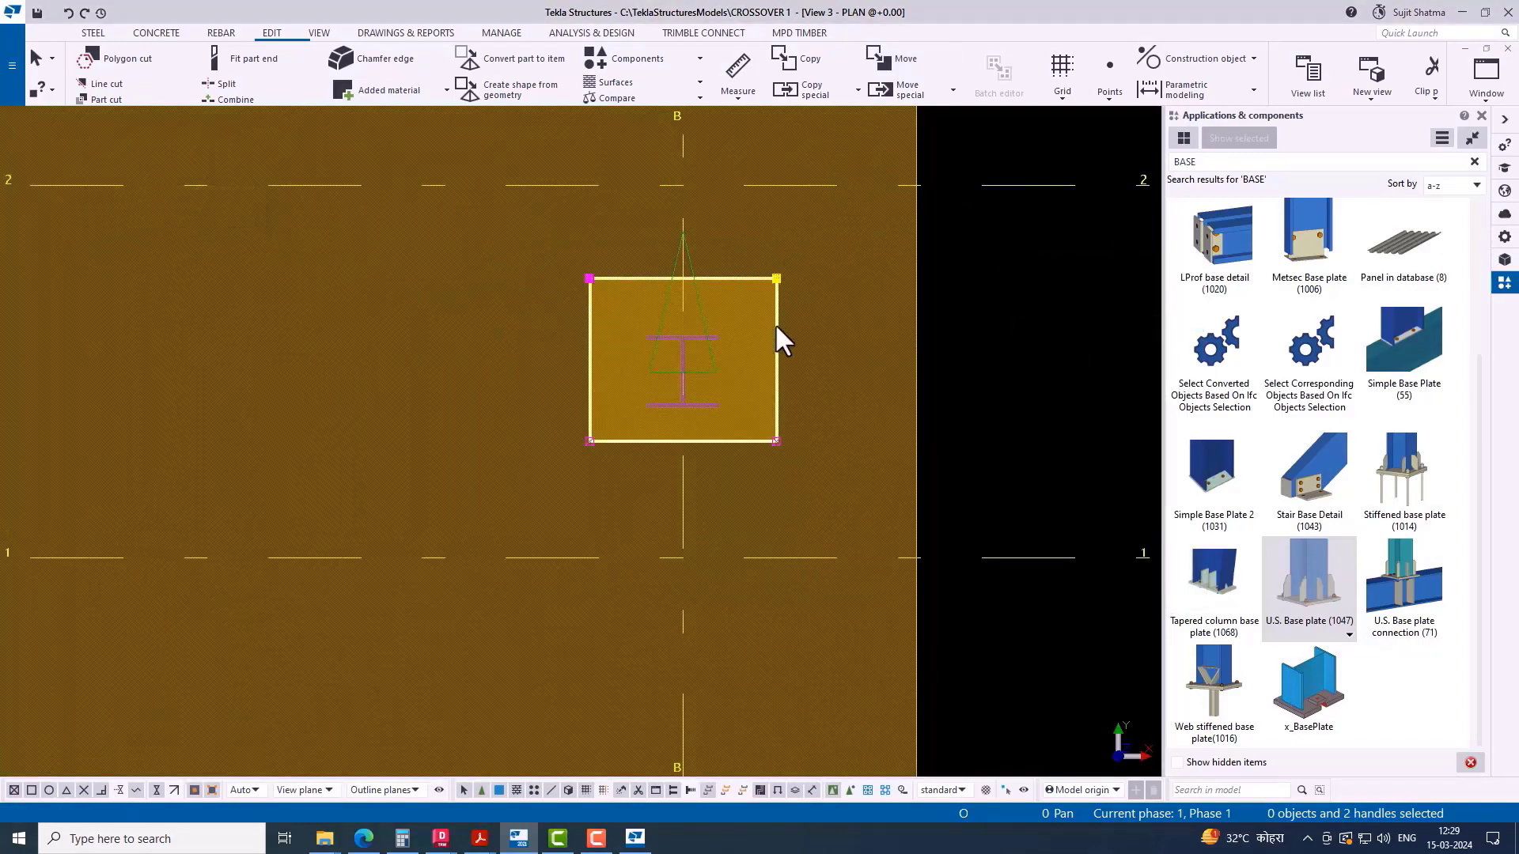
Step: Move the grid B pedestal's edge facing grid line 1 outward by 50 mm
{"action": "left_click_drag", "start_coordinate": [460, 431], "coordinate": [865, 475]}
{"action": "right_click", "coordinate": [1027, 278]}
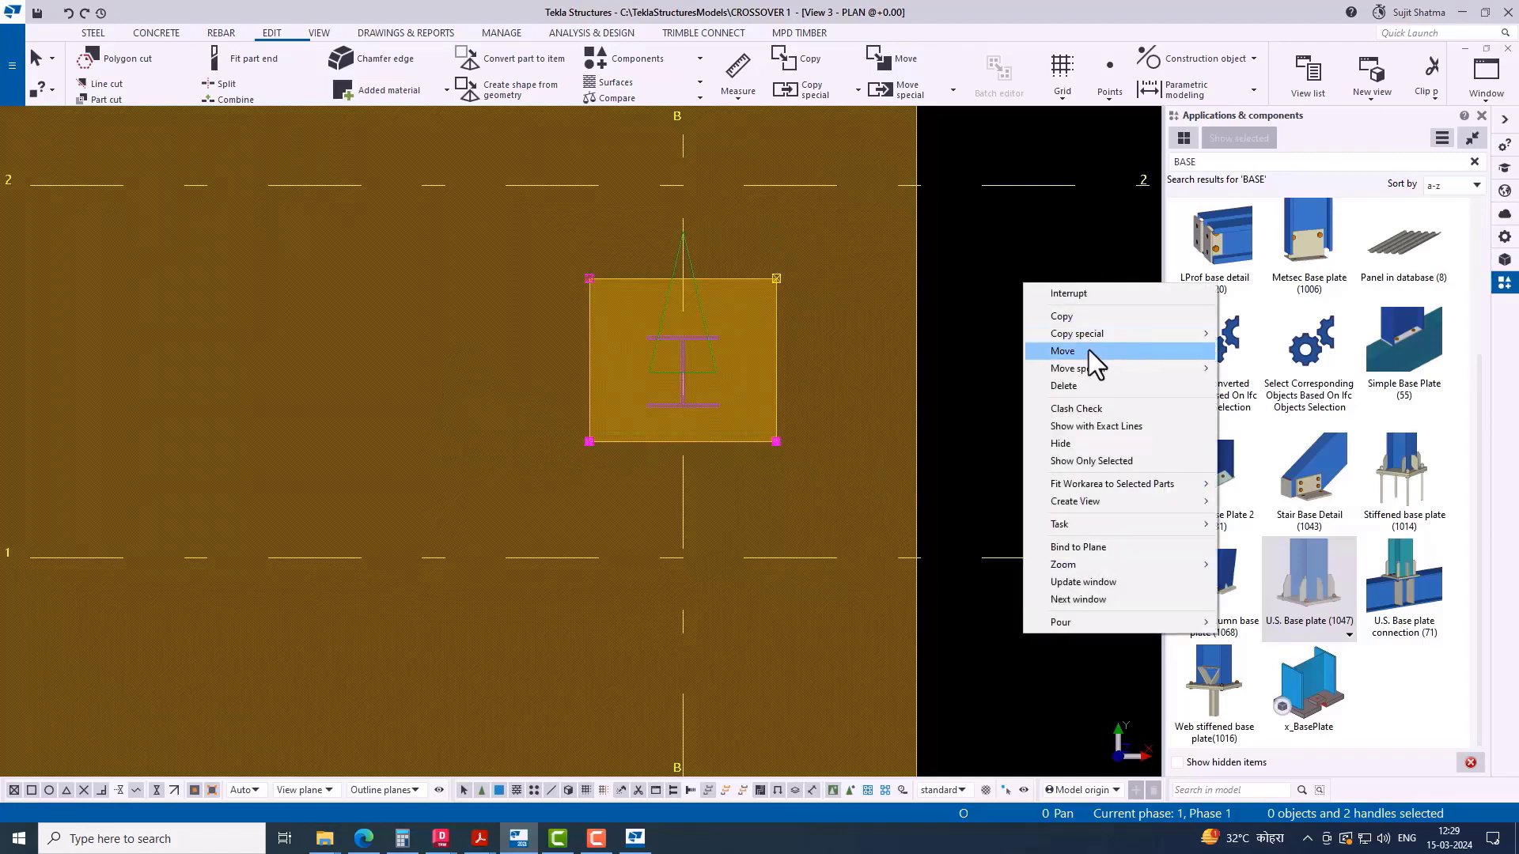
{"action": "left_click", "coordinate": [1088, 349]}
{"action": "scroll", "coordinate": [787, 494], "scroll_direction": "up", "scroll_amount": 1}
{"action": "scroll", "coordinate": [788, 494], "scroll_direction": "up", "scroll_amount": 1}
{"action": "left_click", "coordinate": [770, 410]}
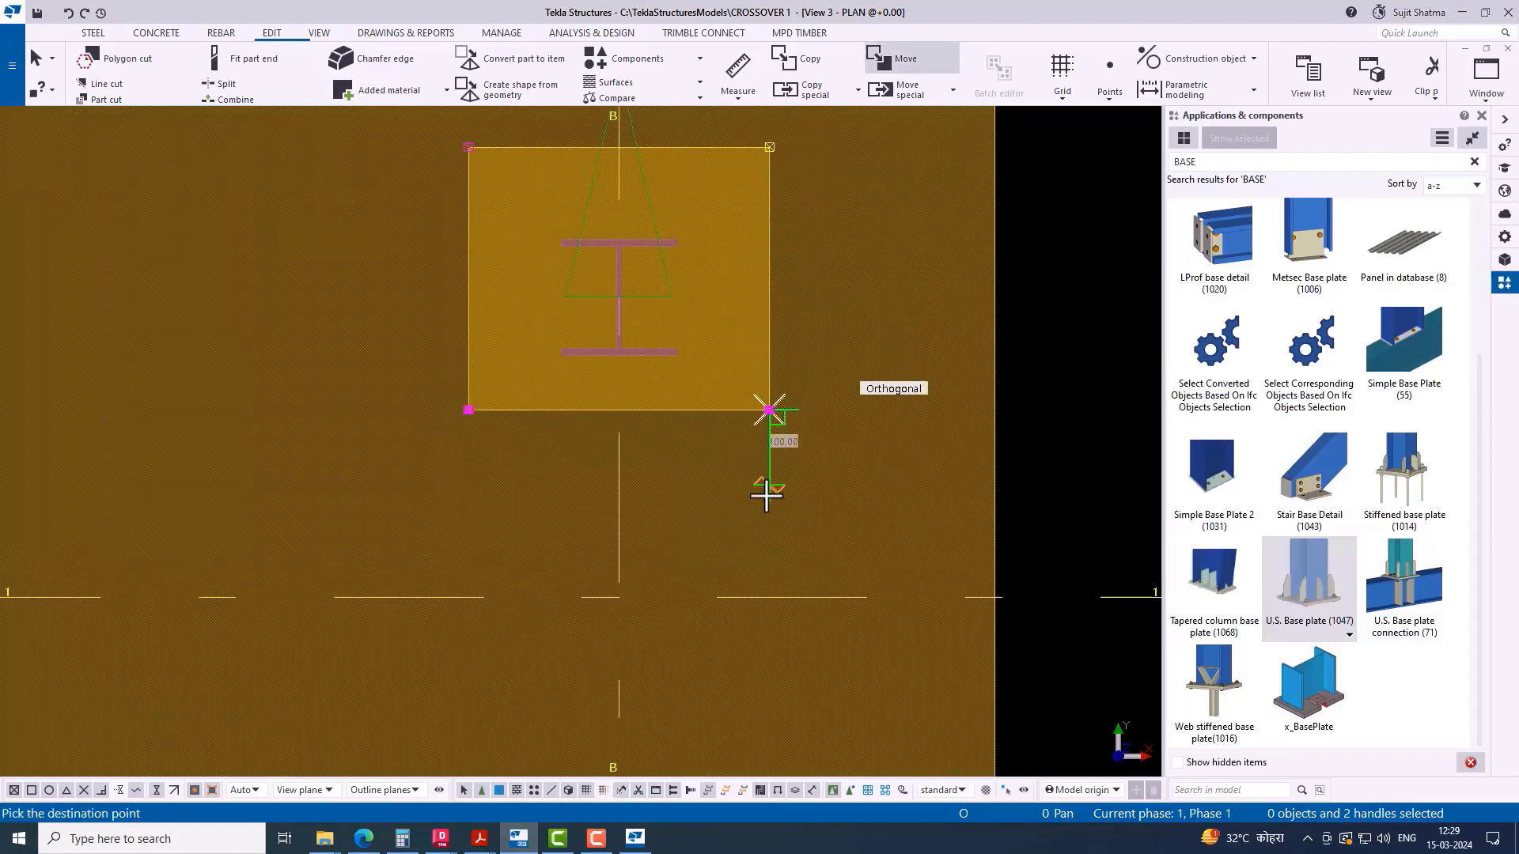
{"action": "type", "text": "50"}
{"action": "key", "text": "Return"}
Step: In the 3D view, add the U.S. Base plate (1047) component at the foot of the grid B column, then end the command
{"action": "scroll", "coordinate": [786, 413], "scroll_direction": "down", "scroll_amount": 2}
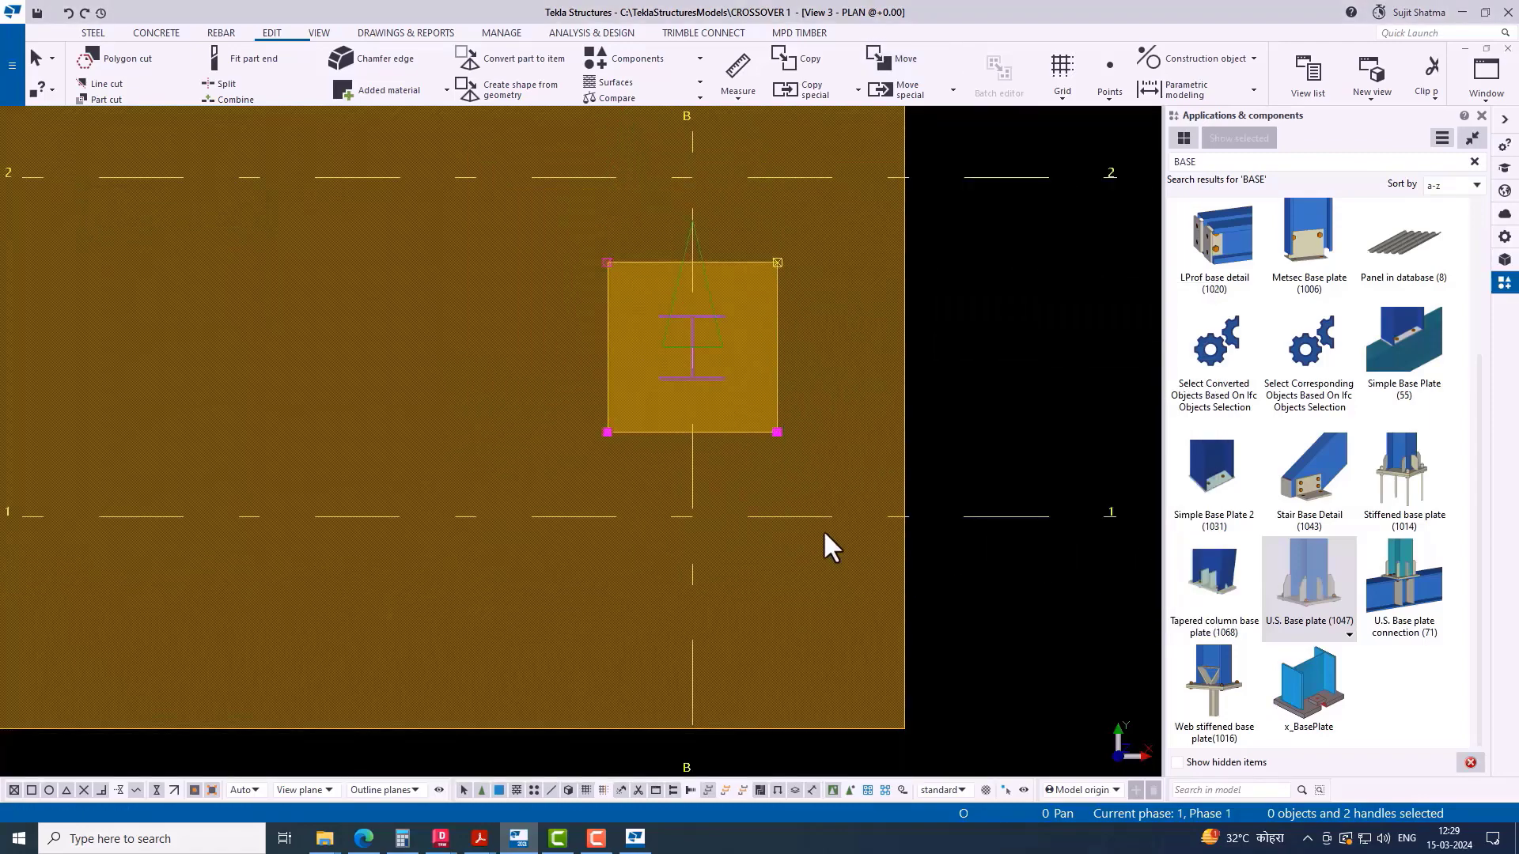
{"action": "key", "text": "ctrl+Tab"}
{"action": "scroll", "coordinate": [668, 444], "scroll_direction": "up", "scroll_amount": 3}
{"action": "scroll", "coordinate": [745, 522], "scroll_direction": "down", "scroll_amount": 4}
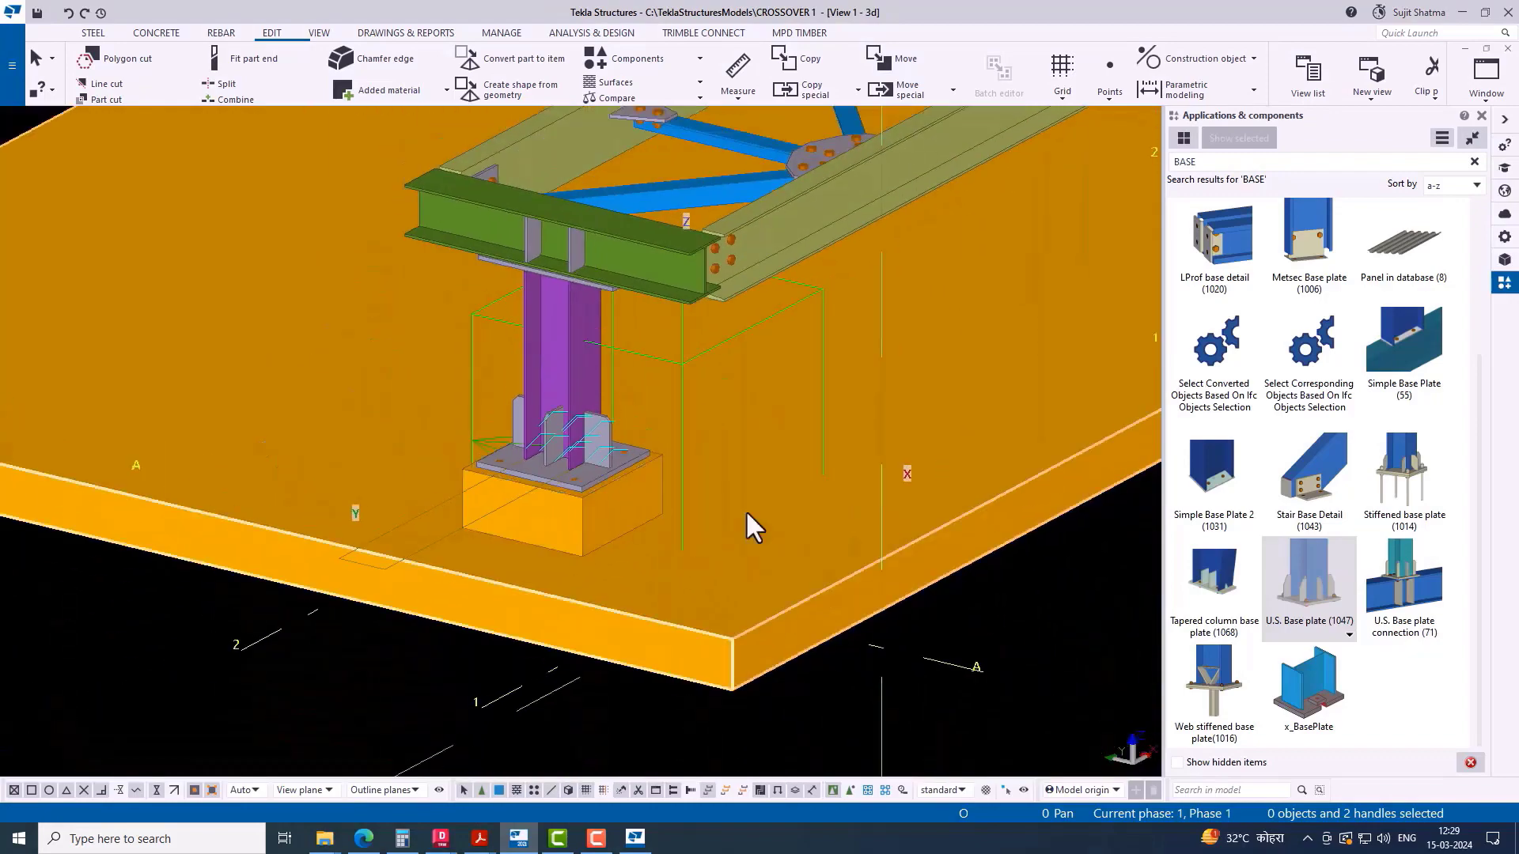
{"action": "scroll", "coordinate": [735, 522], "scroll_direction": "up", "scroll_amount": 3}
{"action": "middle_click_drag", "start_coordinate": [1099, 237], "coordinate": [610, 504]}
{"action": "left_click", "coordinate": [984, 258]}
{"action": "scroll", "coordinate": [993, 311], "scroll_direction": "down", "scroll_amount": 2}
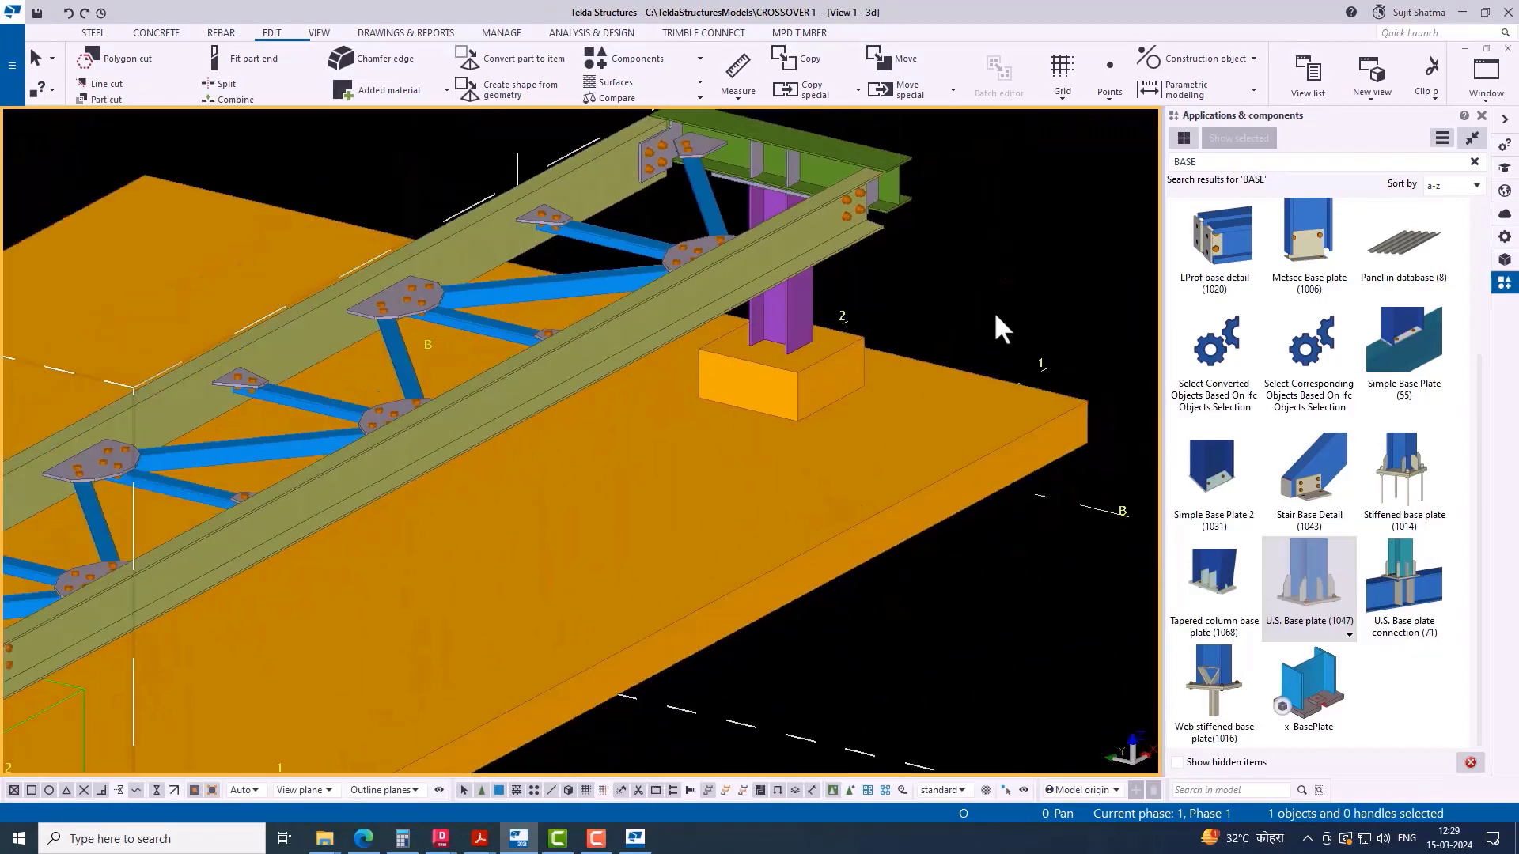
{"action": "left_click", "coordinate": [1306, 583]}
{"action": "scroll", "coordinate": [918, 390], "scroll_direction": "up", "scroll_amount": 4}
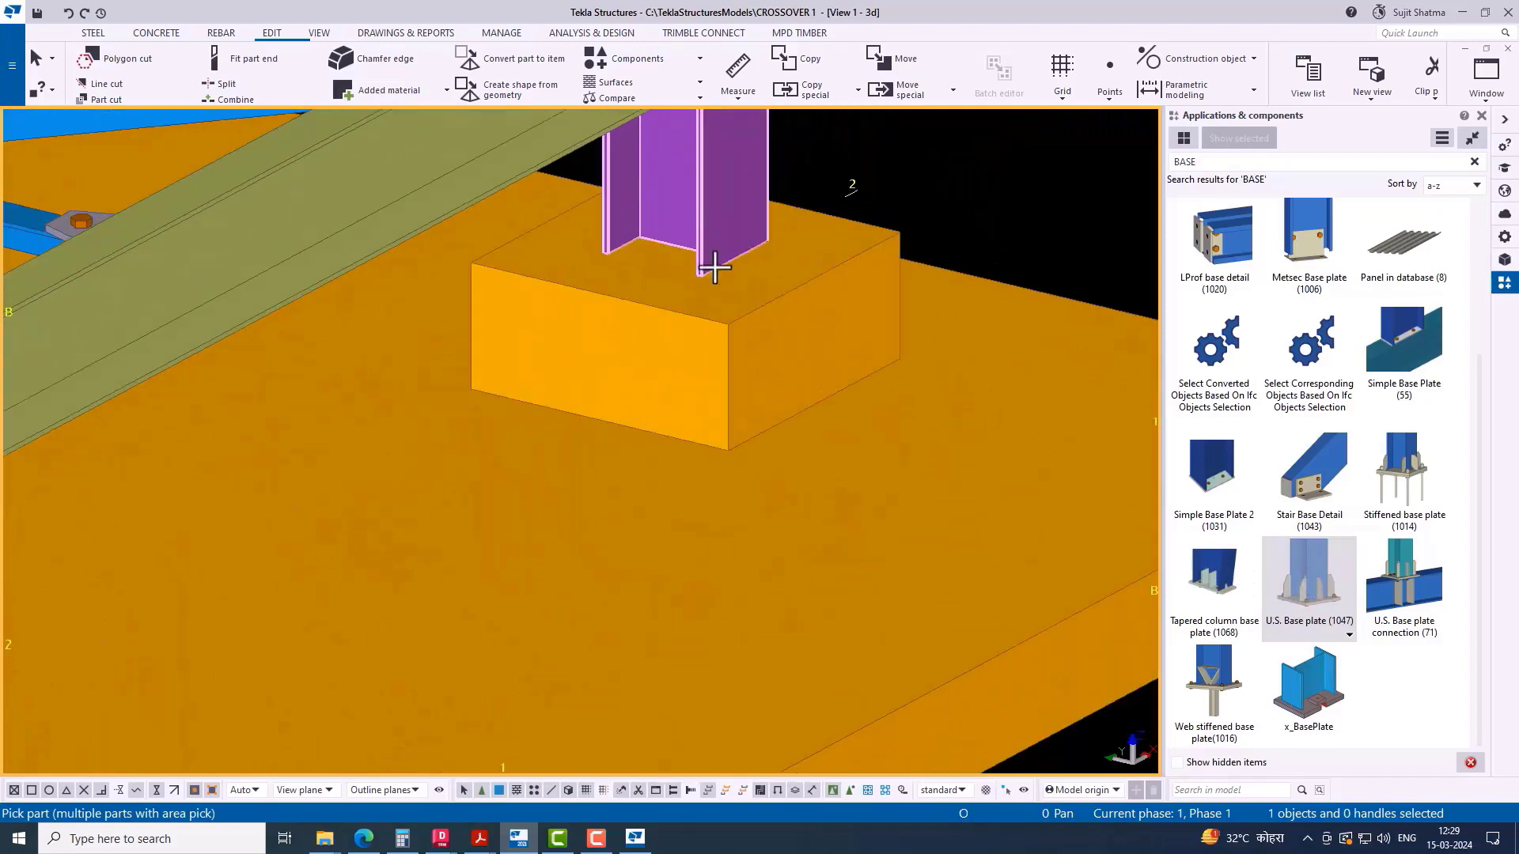
{"action": "left_click", "coordinate": [704, 216]}
{"action": "scroll", "coordinate": [681, 290], "scroll_direction": "up", "scroll_amount": 2}
{"action": "left_click", "coordinate": [685, 228]}
{"action": "right_click", "coordinate": [808, 206]}
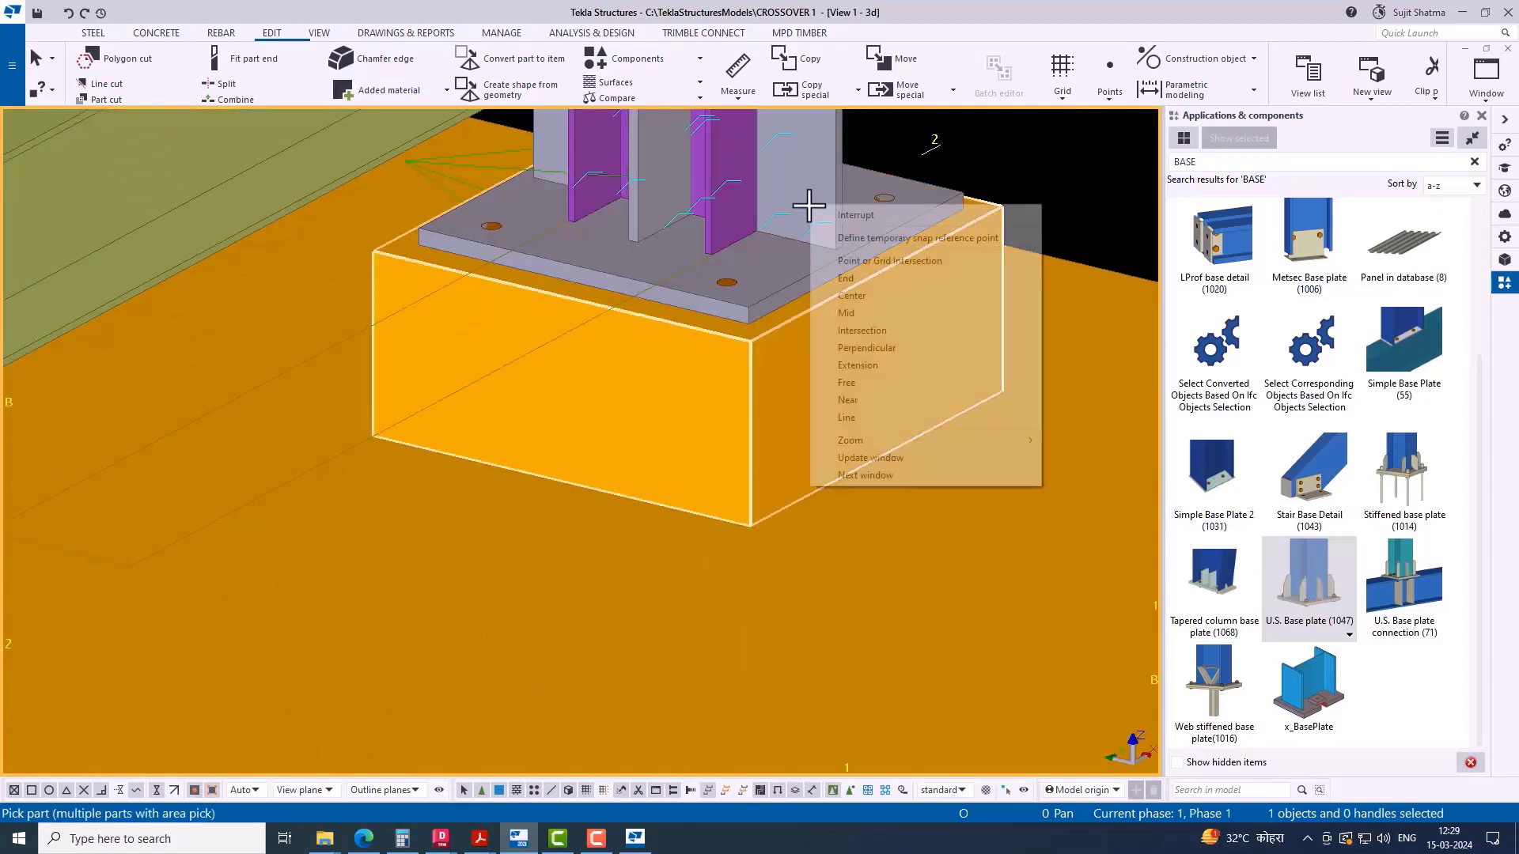
{"action": "left_click", "coordinate": [855, 215]}
{"action": "scroll", "coordinate": [780, 430], "scroll_direction": "down", "scroll_amount": 8}
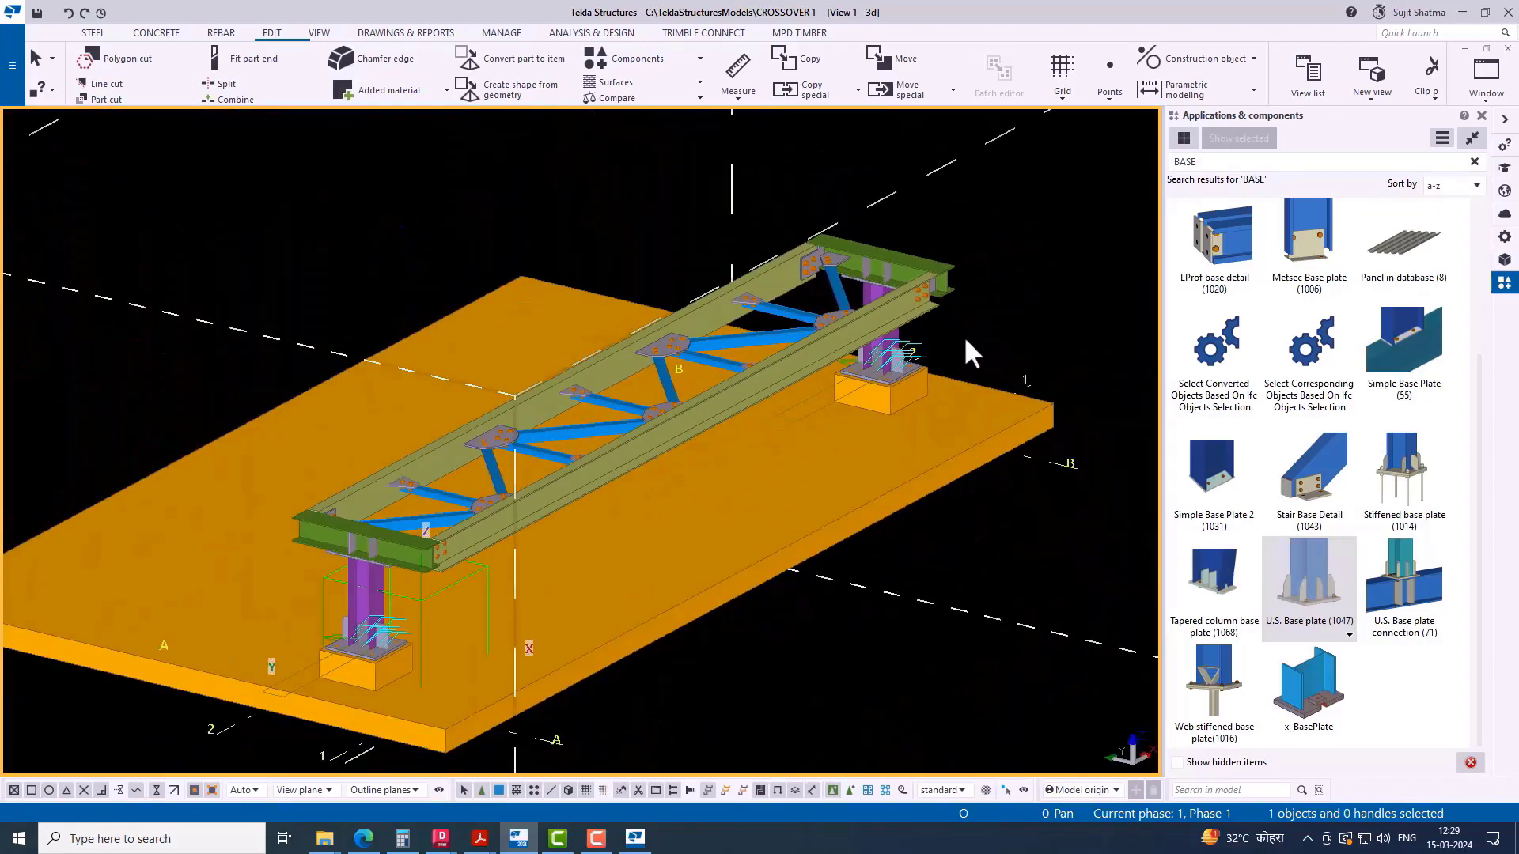